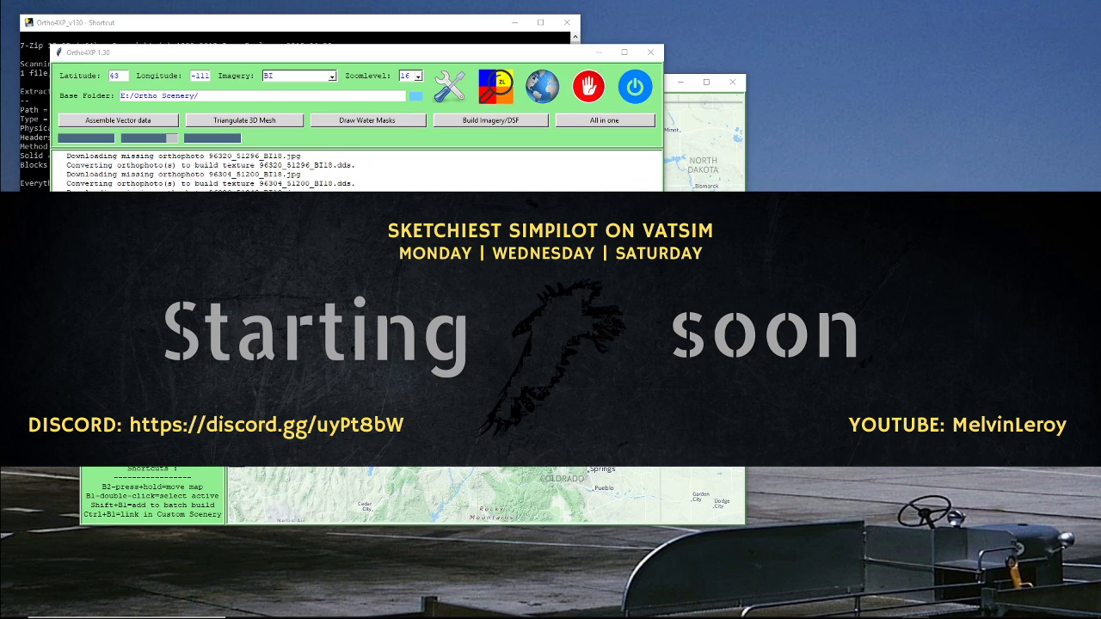
# Step: Launch X-Plane with administrator rights
pyautogui.press('XF86AudioLowerVolume')
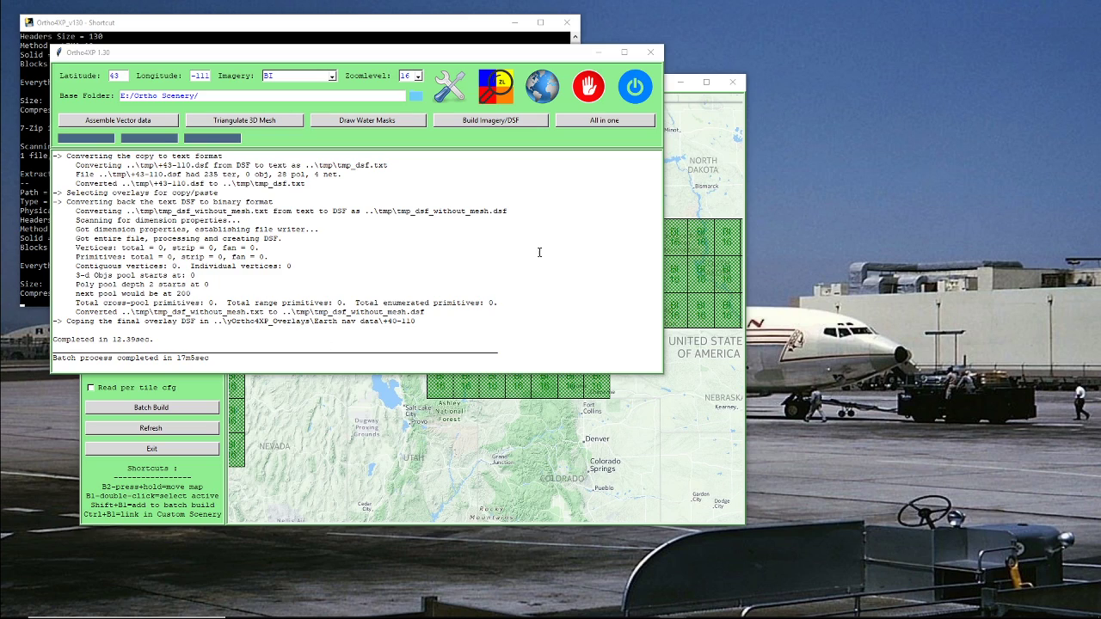
pyautogui.moveTo(672, 611)
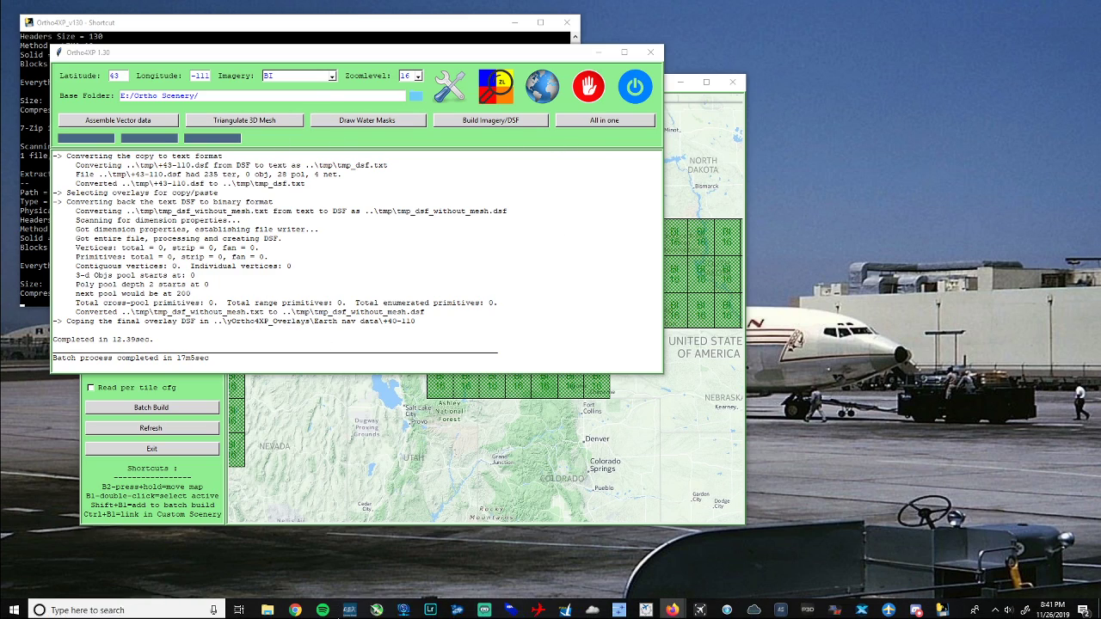
pyautogui.rightClick(863, 611)
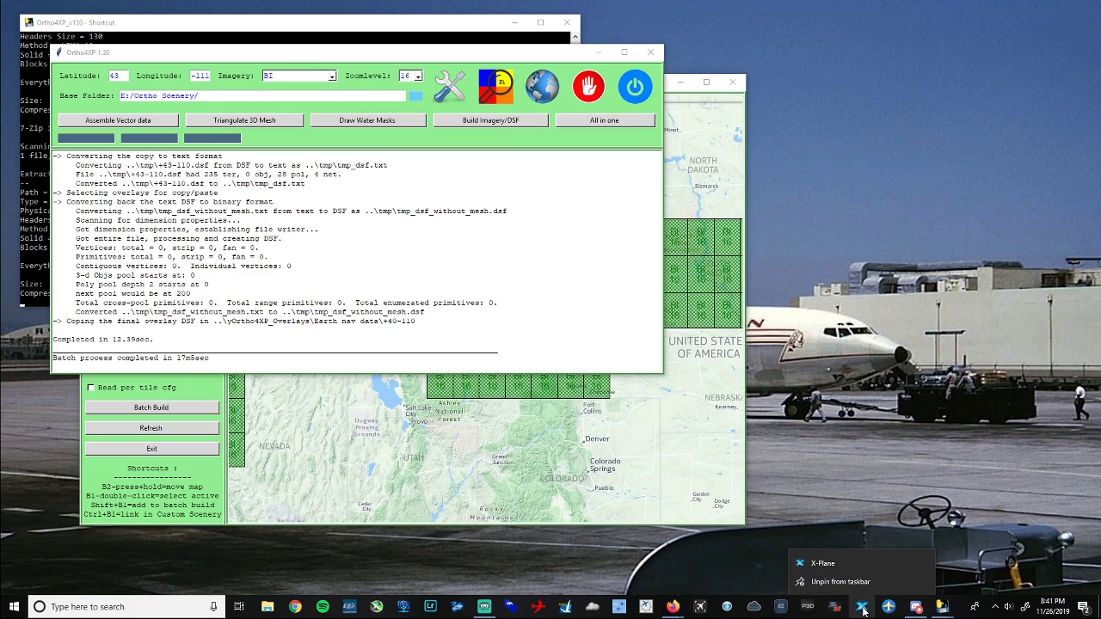
pyautogui.rightClick(844, 568)
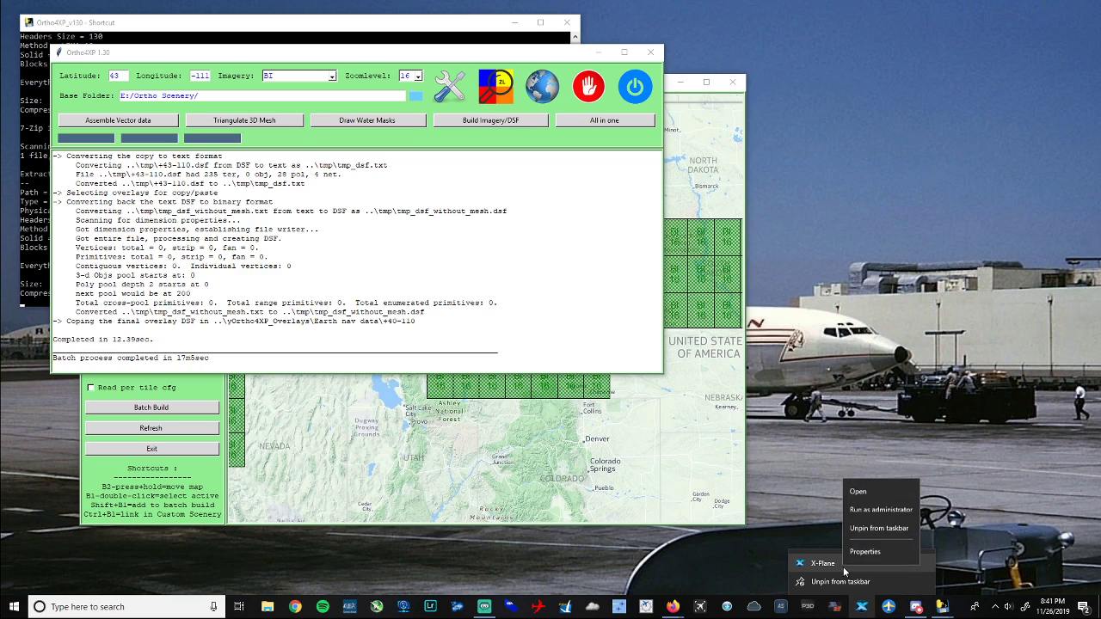
pyautogui.click(876, 511)
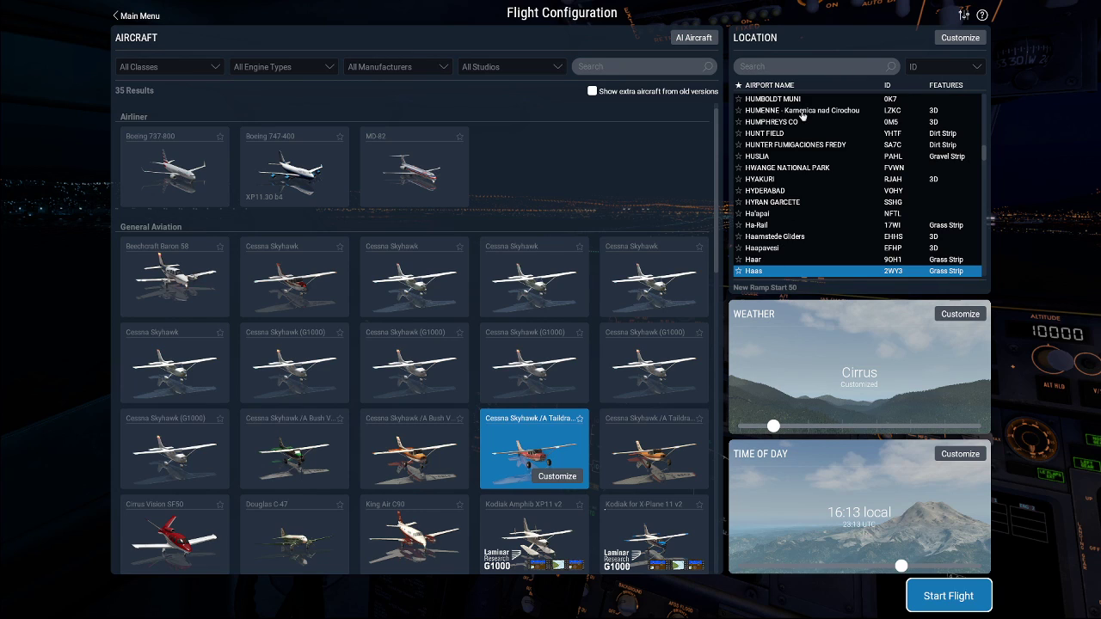
# Step: Find airport WY30 by its ID, confirm New Ramp Start 4 as the starting location, and start the flight
pyautogui.click(802, 68)
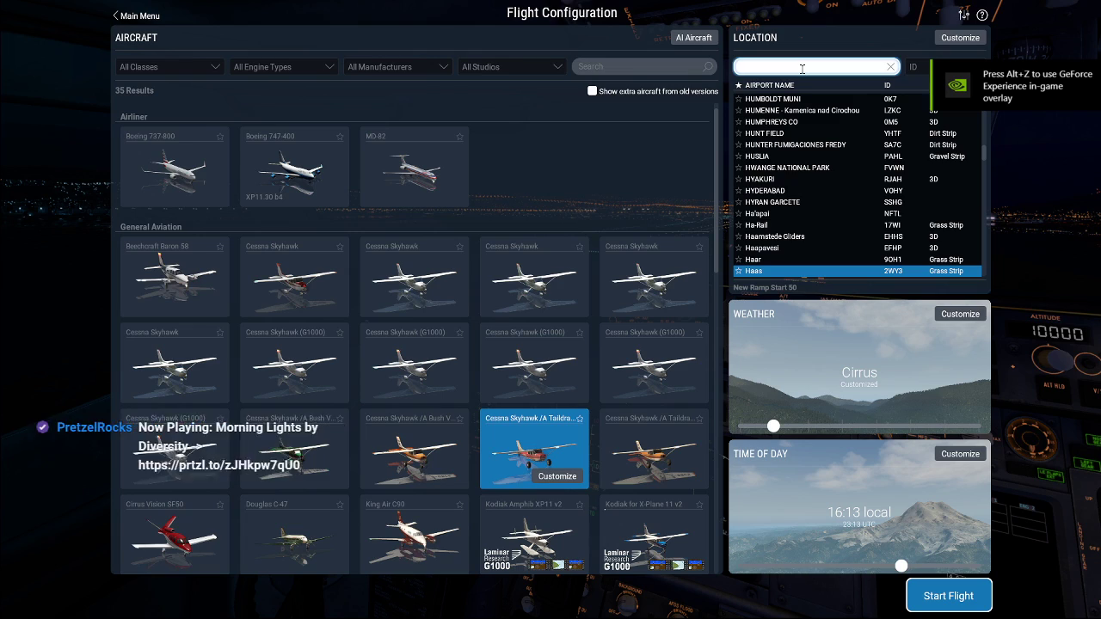
pyautogui.write('wy30')
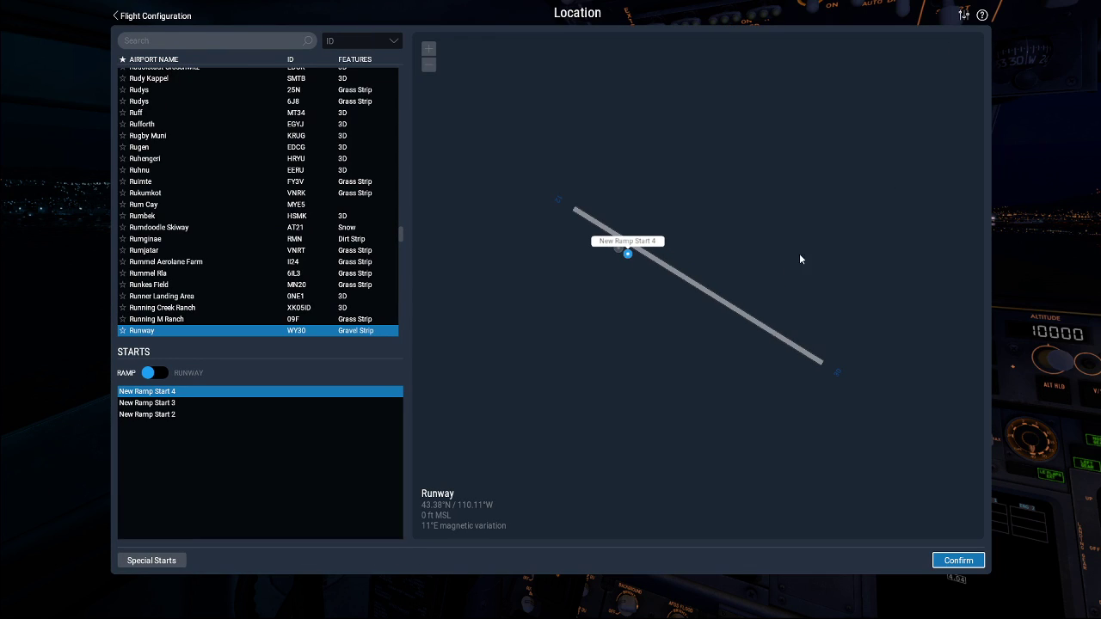
pyautogui.click(958, 561)
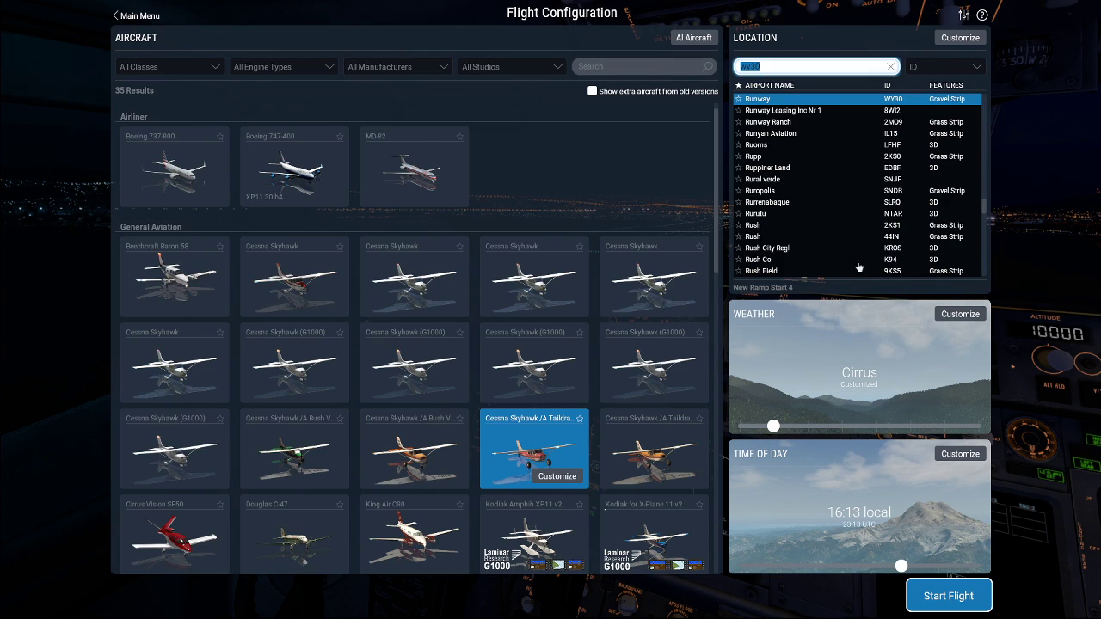
pyautogui.click(942, 596)
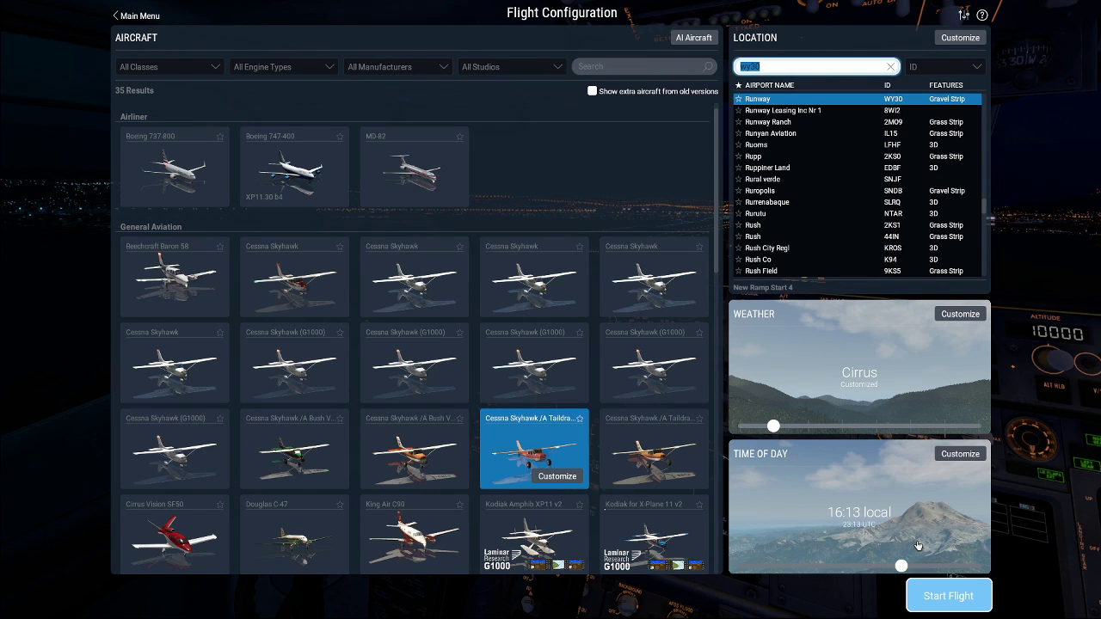
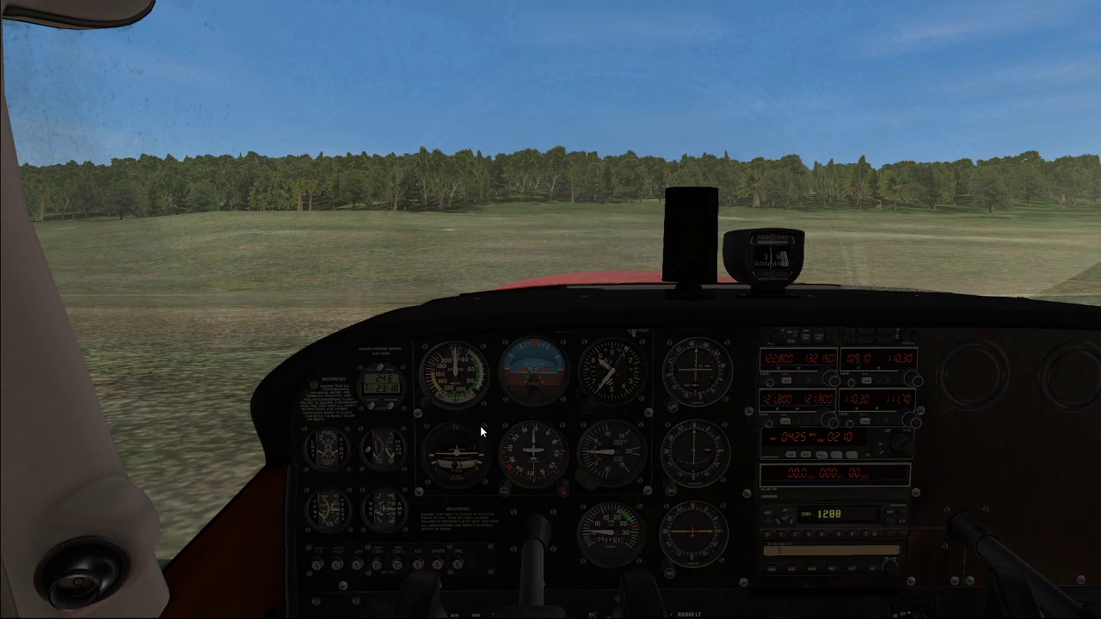
# Step: Reopen the flight configuration, enable changing the location, and find airport 2WY3 by its ID
pyautogui.moveTo(13, 8)
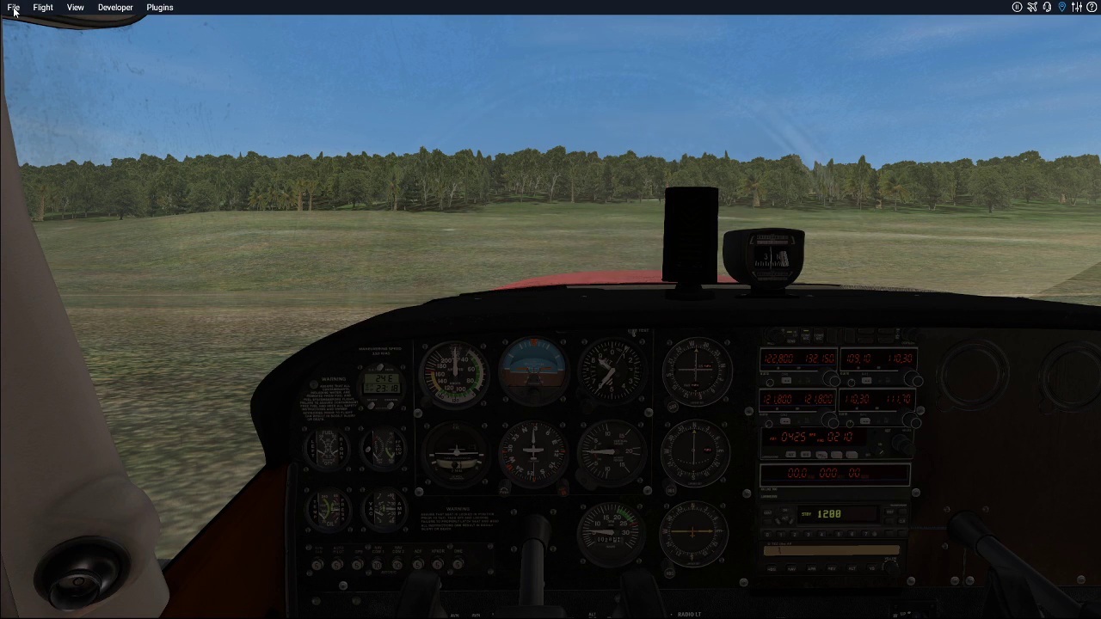
pyautogui.click(13, 8)
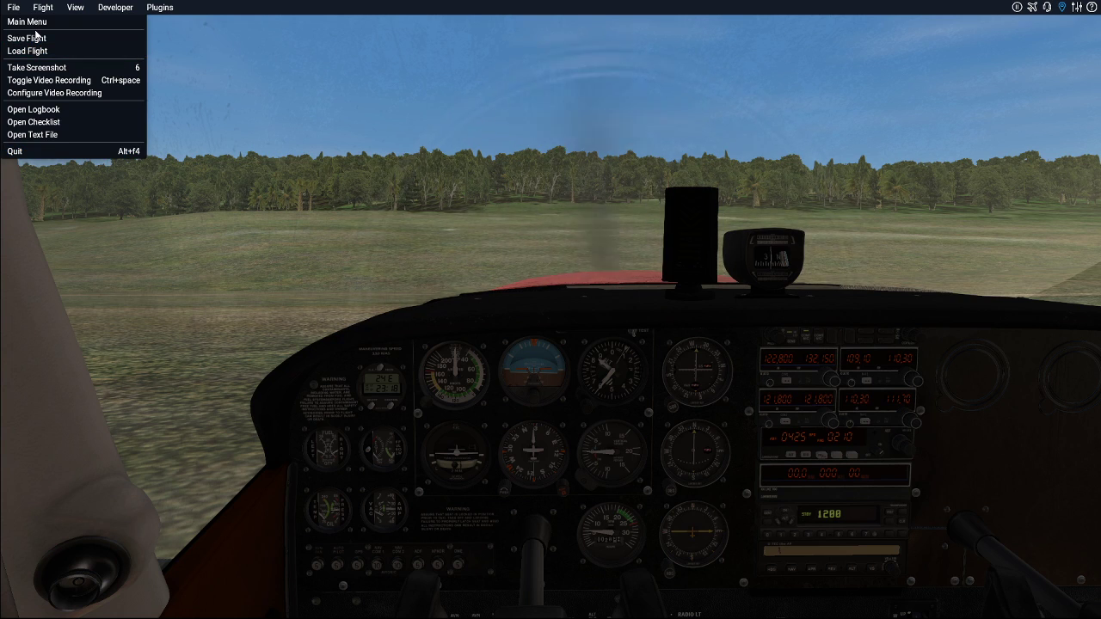
pyautogui.moveTo(43, 7)
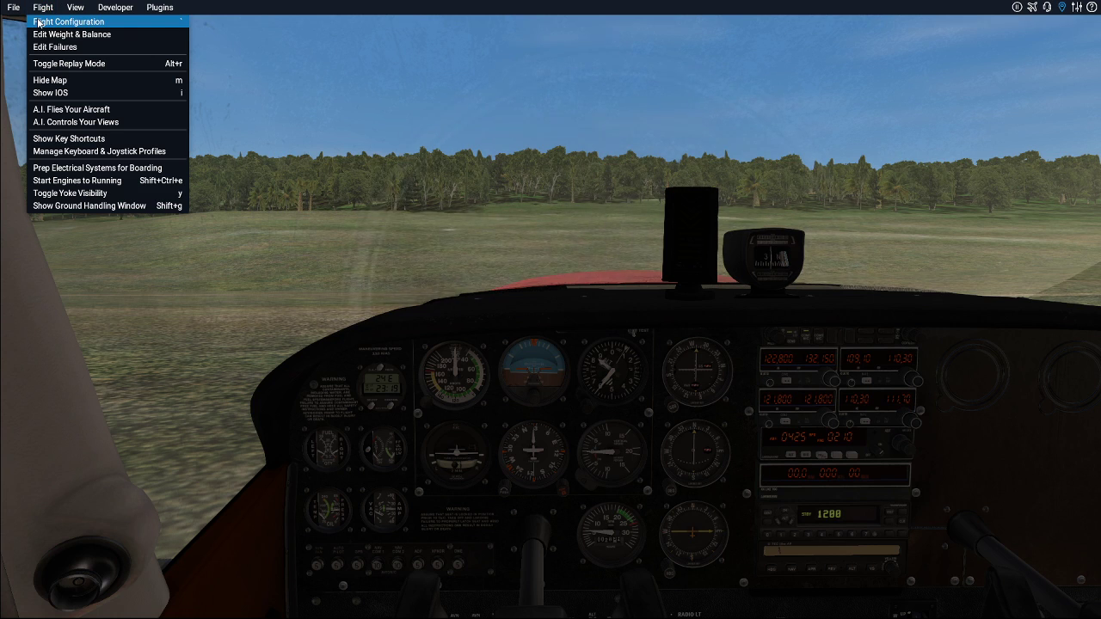
pyautogui.click(38, 20)
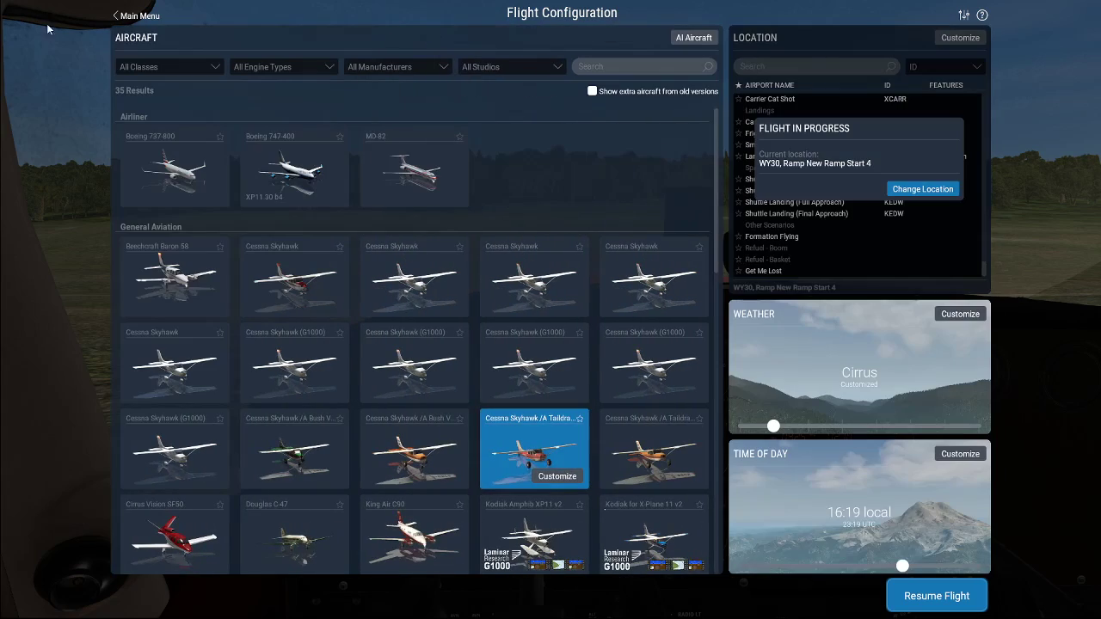
pyautogui.click(899, 188)
pyautogui.click(797, 66)
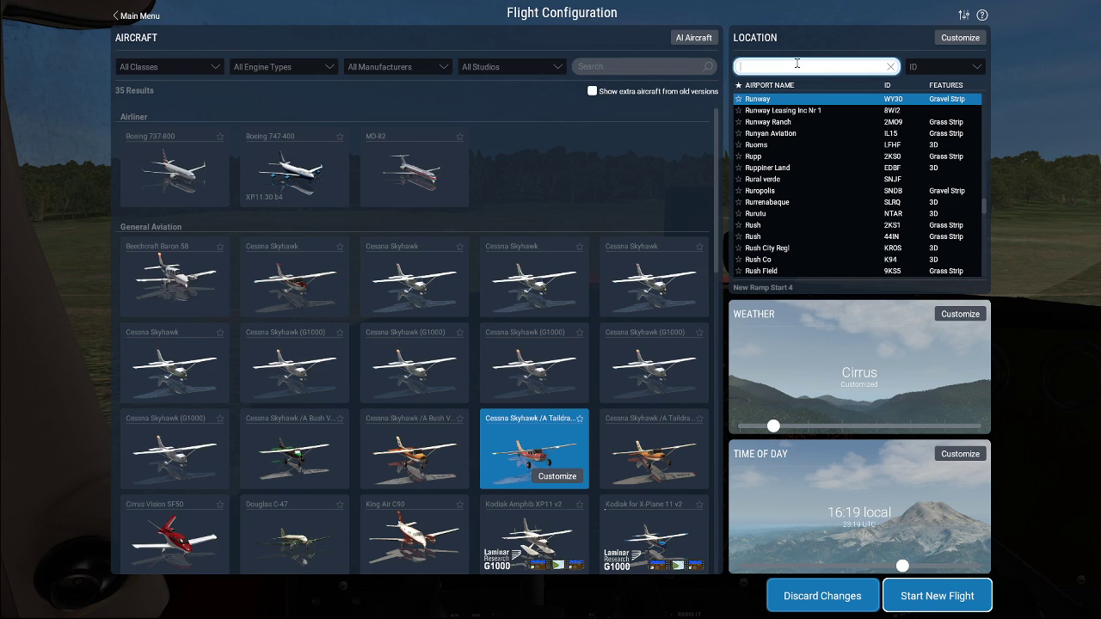
pyautogui.write('2wy3')
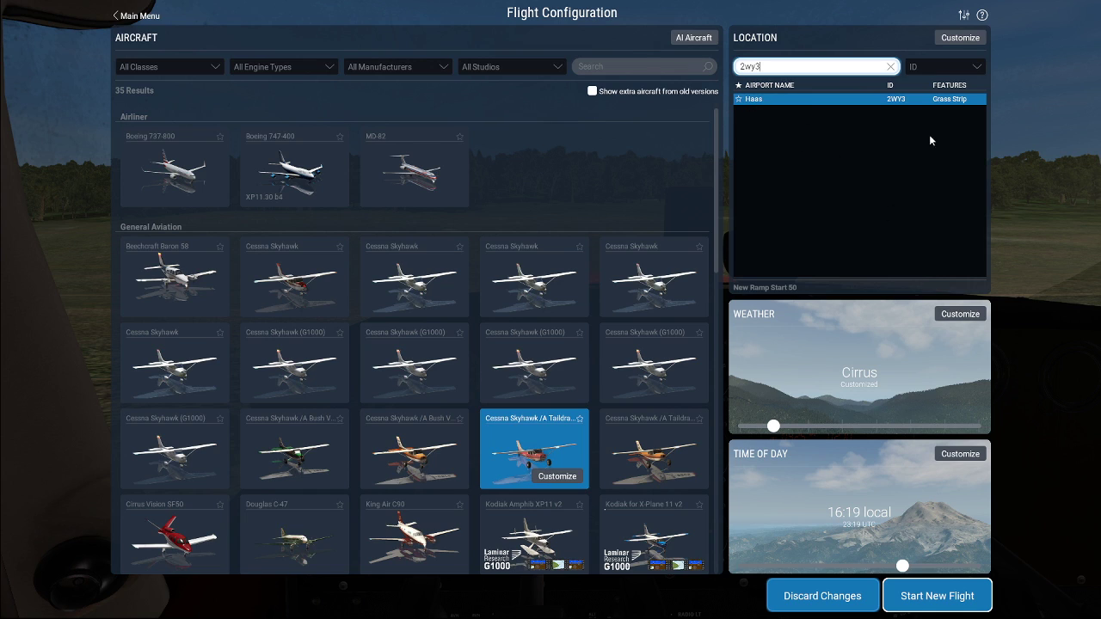
# Step: Confirm New Ramp Start 50 at Haas as the location and start a new flight, ending the current one
pyautogui.click(964, 38)
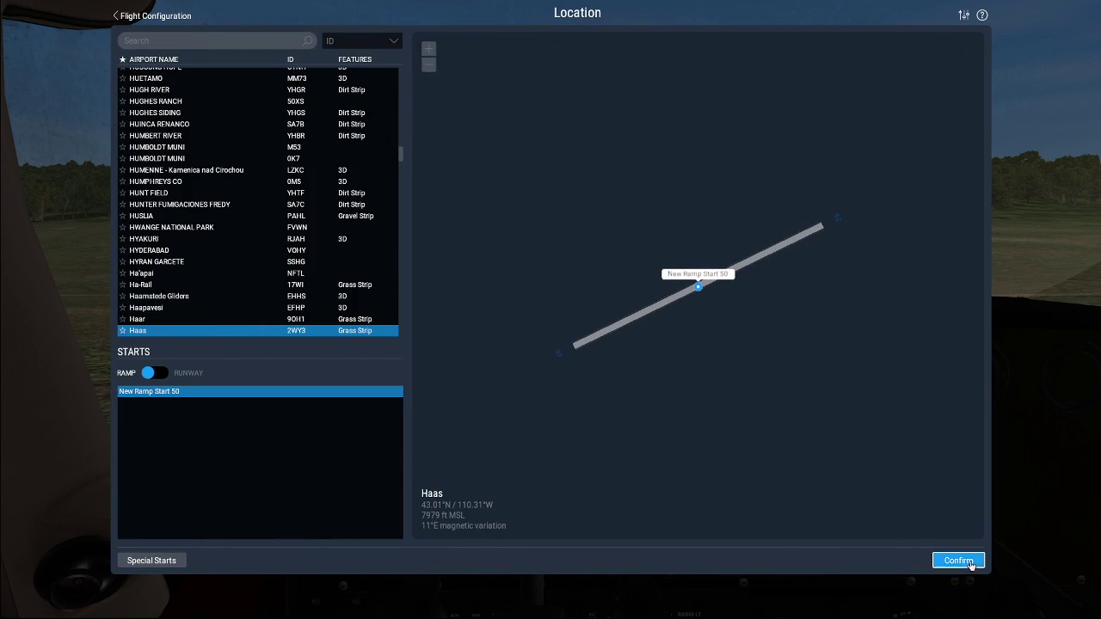
pyautogui.click(968, 563)
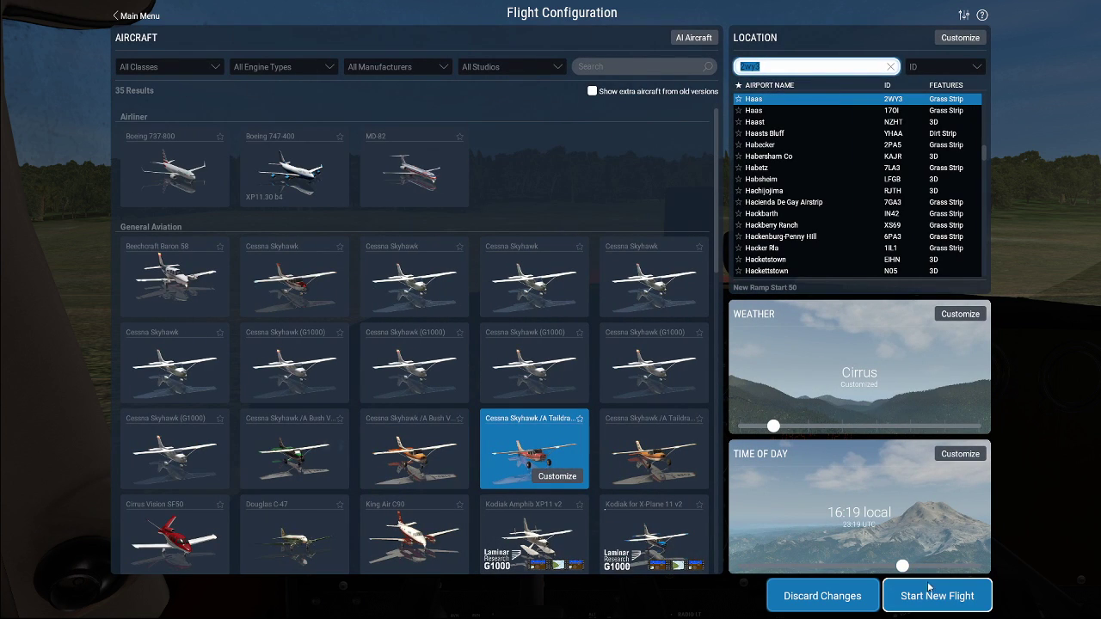
pyautogui.click(929, 597)
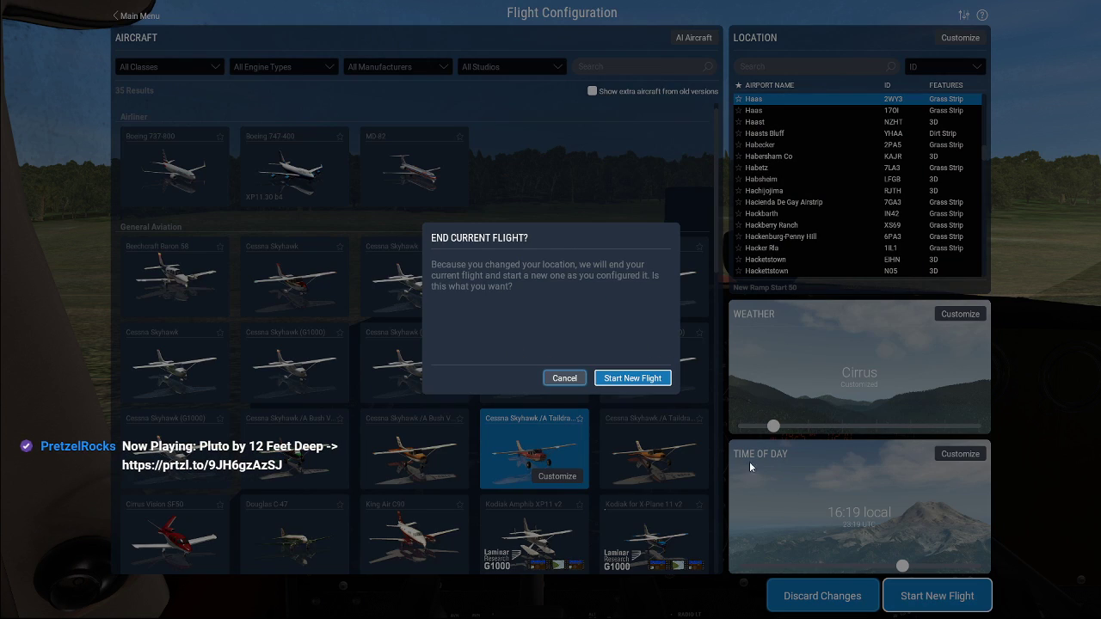
pyautogui.click(641, 376)
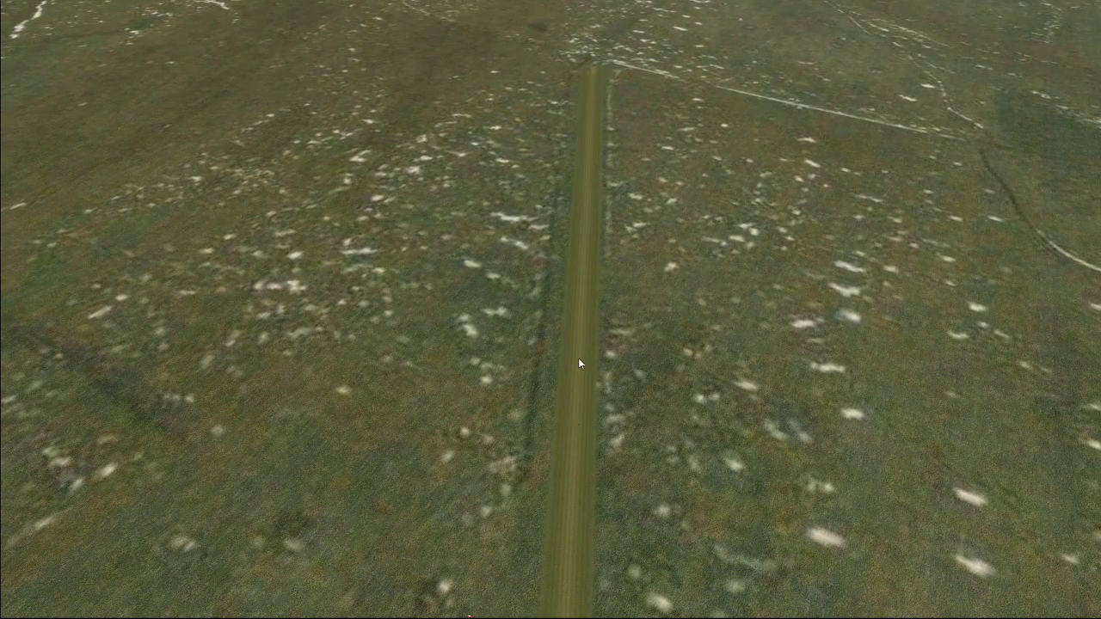
# Step: Return to the cockpit view and quit the simulator
pyautogui.hotkey('shift', '9')
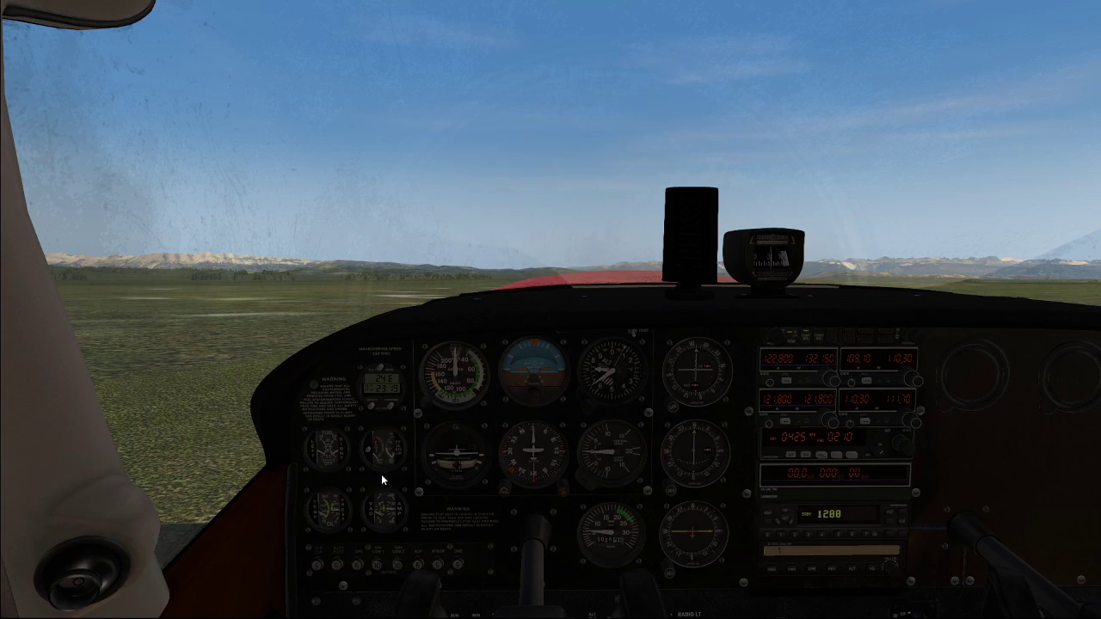
pyautogui.click(12, 7)
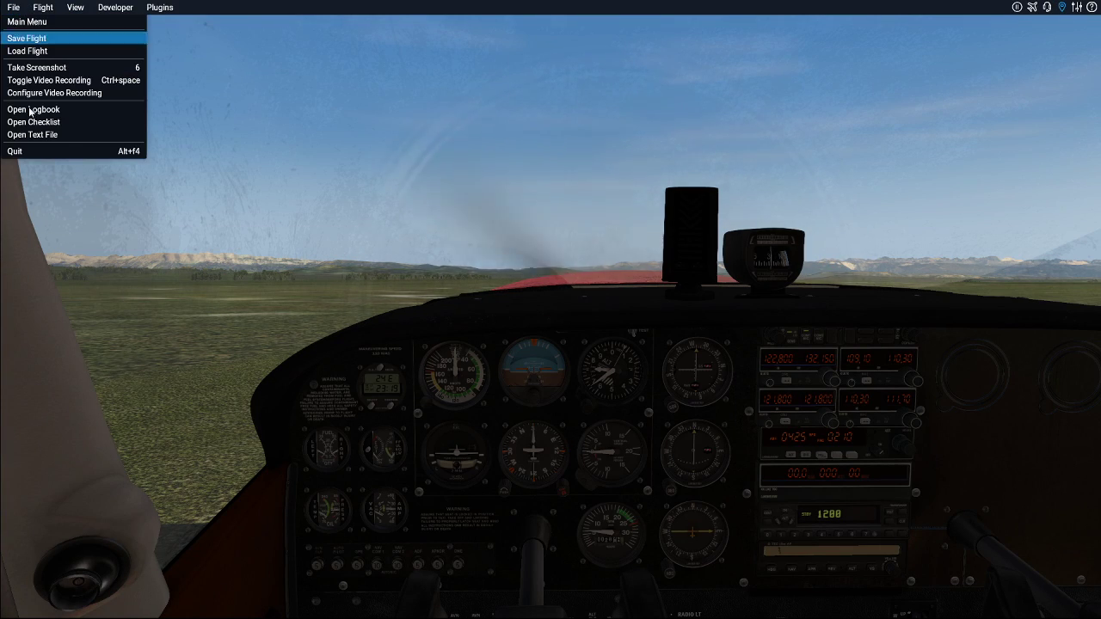
pyautogui.click(28, 155)
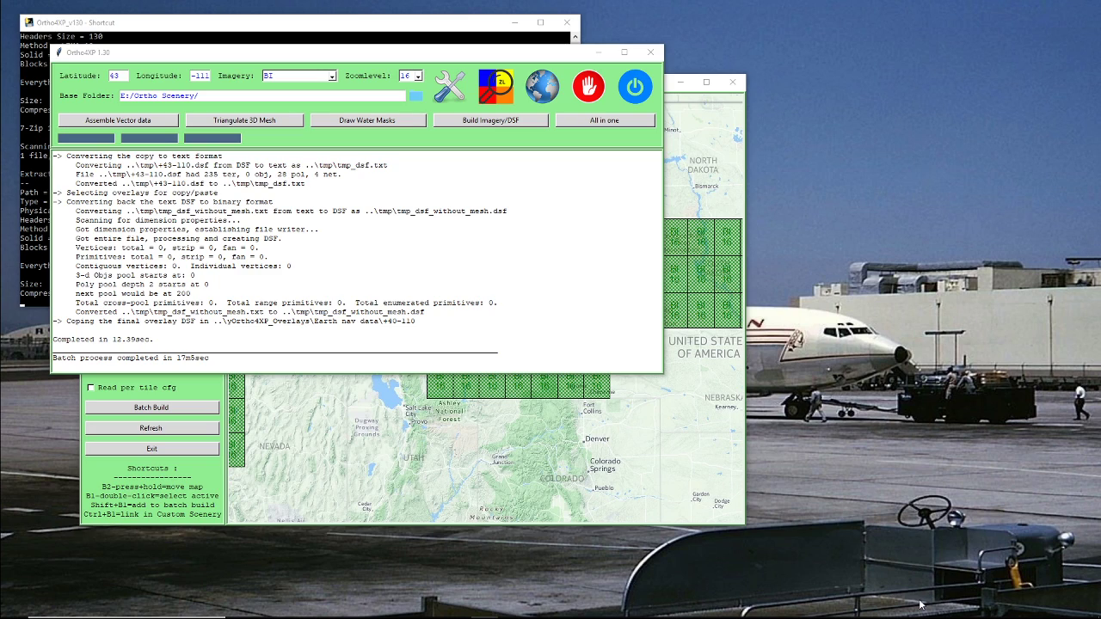
# Step: Switch to JOSM and open the airport data file +43-110_airports.osm.bz2
pyautogui.moveTo(846, 617)
pyautogui.moveTo(448, 616)
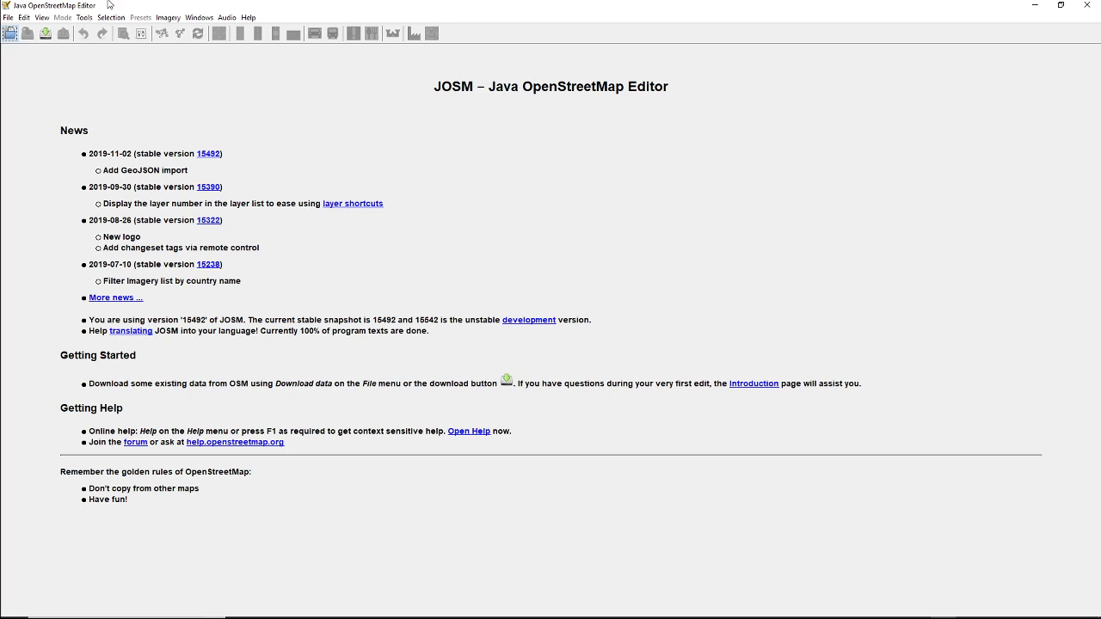
pyautogui.click(9, 35)
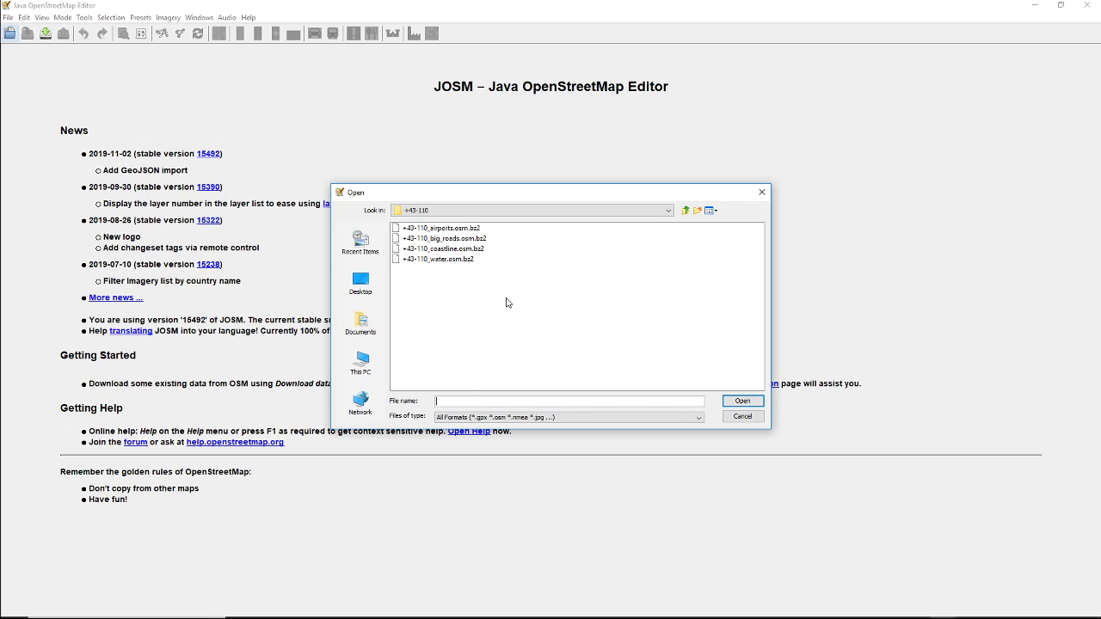
pyautogui.doubleClick(441, 229)
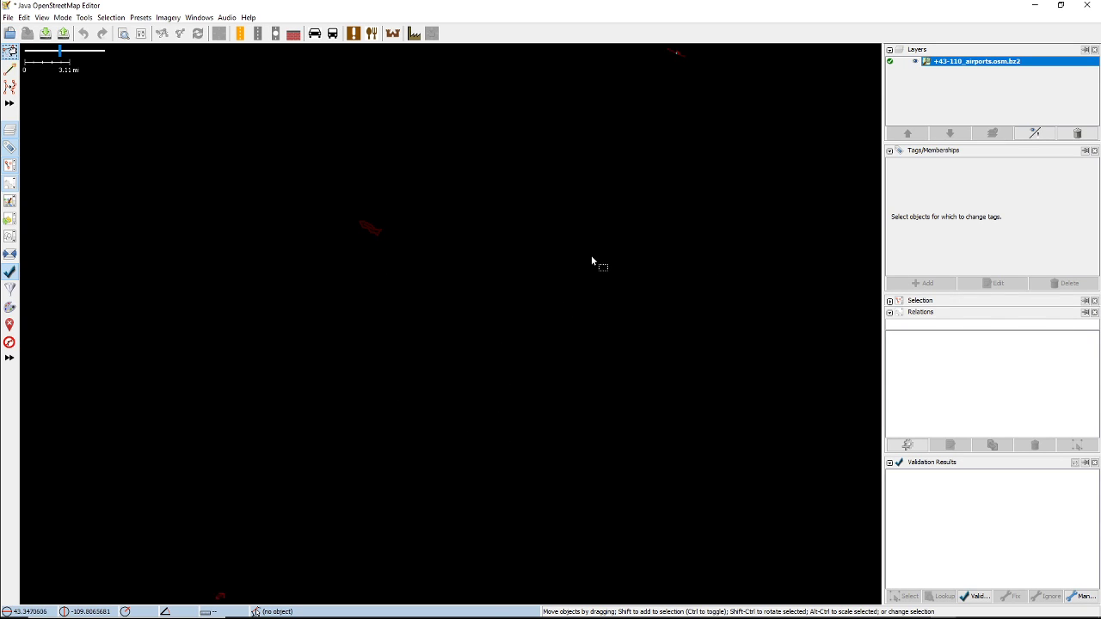
# Step: Examine the airports on the map and locate Kinky Creek Divide Airport
pyautogui.moveTo(591, 250); pyautogui.dragTo(515, 362, button='right')
pyautogui.scroll(6, 607, 168)
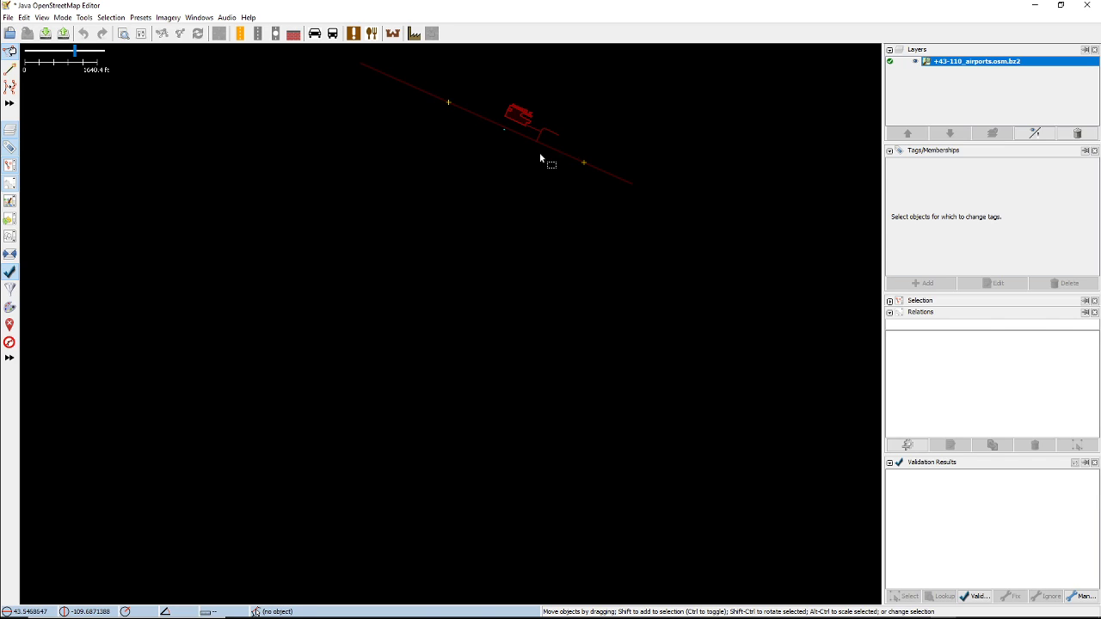
pyautogui.scroll(-4, 463, 293)
pyautogui.moveTo(435, 389); pyautogui.dragTo(547, 197, button='right')
pyautogui.scroll(-3, 553, 277)
pyautogui.moveTo(435, 397); pyautogui.dragTo(577, 326, button='right')
pyautogui.scroll(2, 461, 355)
pyautogui.moveTo(389, 308); pyautogui.dragTo(463, 424, button='right')
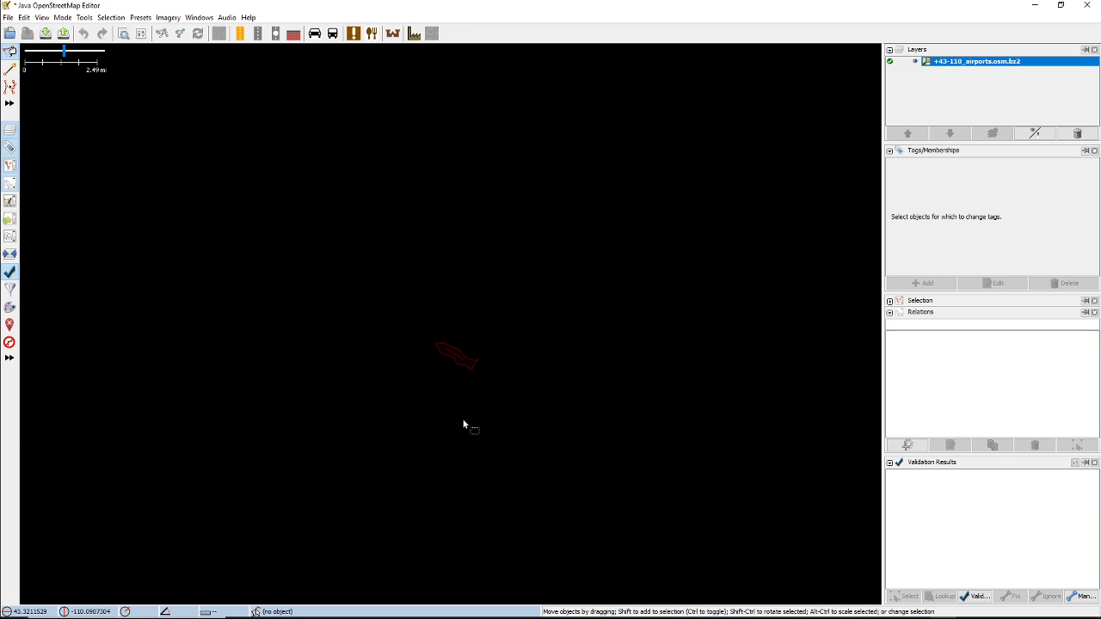
pyautogui.scroll(2, 454, 403)
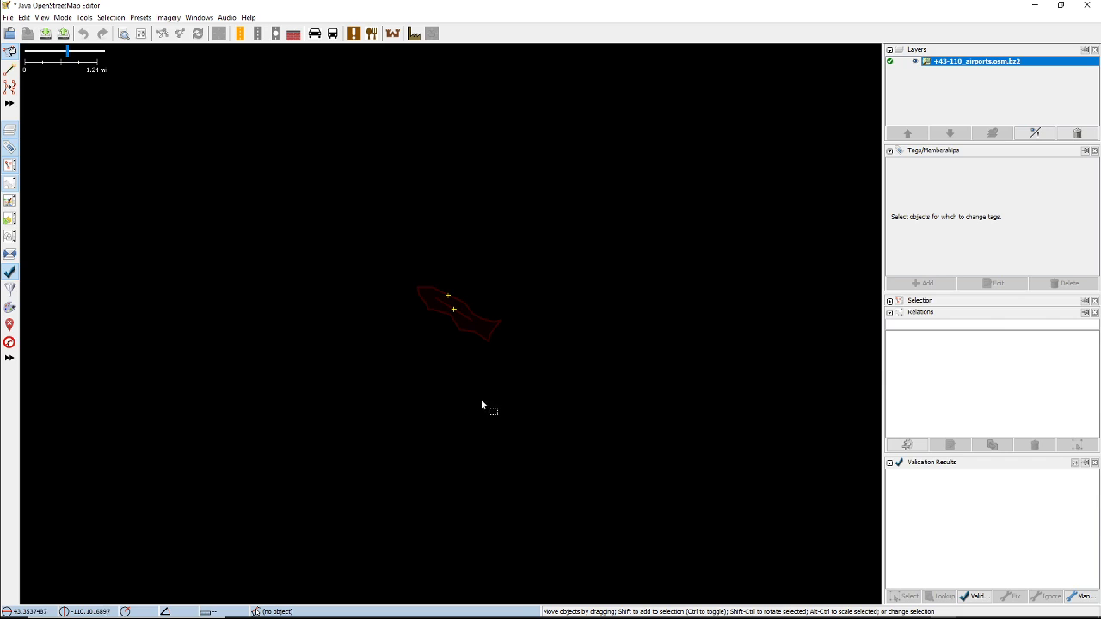
pyautogui.scroll(2, 450, 376)
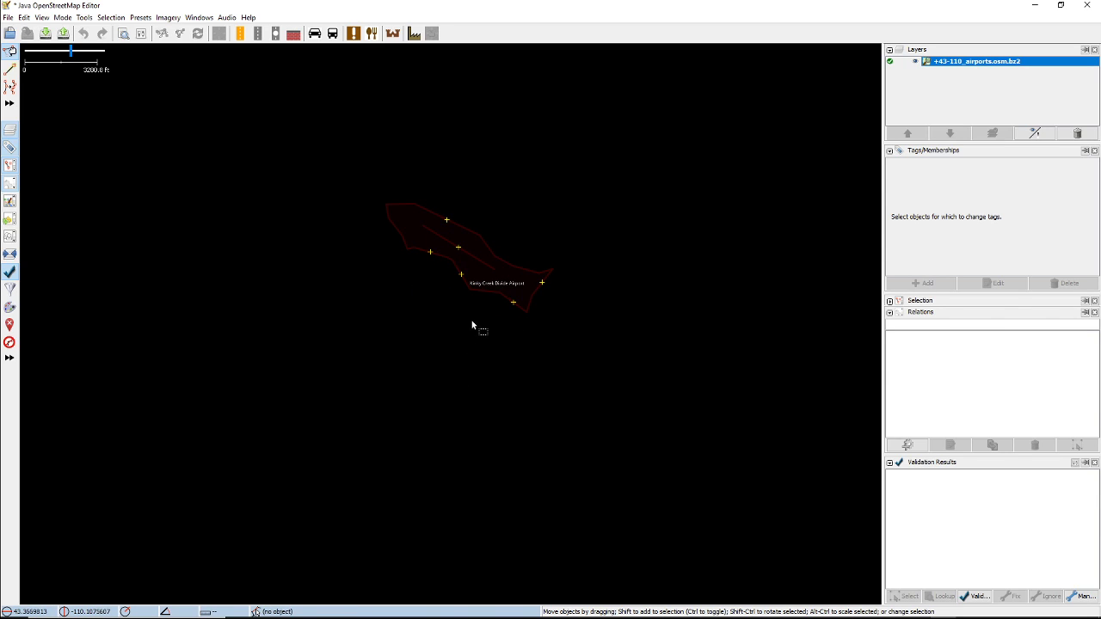
pyautogui.scroll(2, 473, 321)
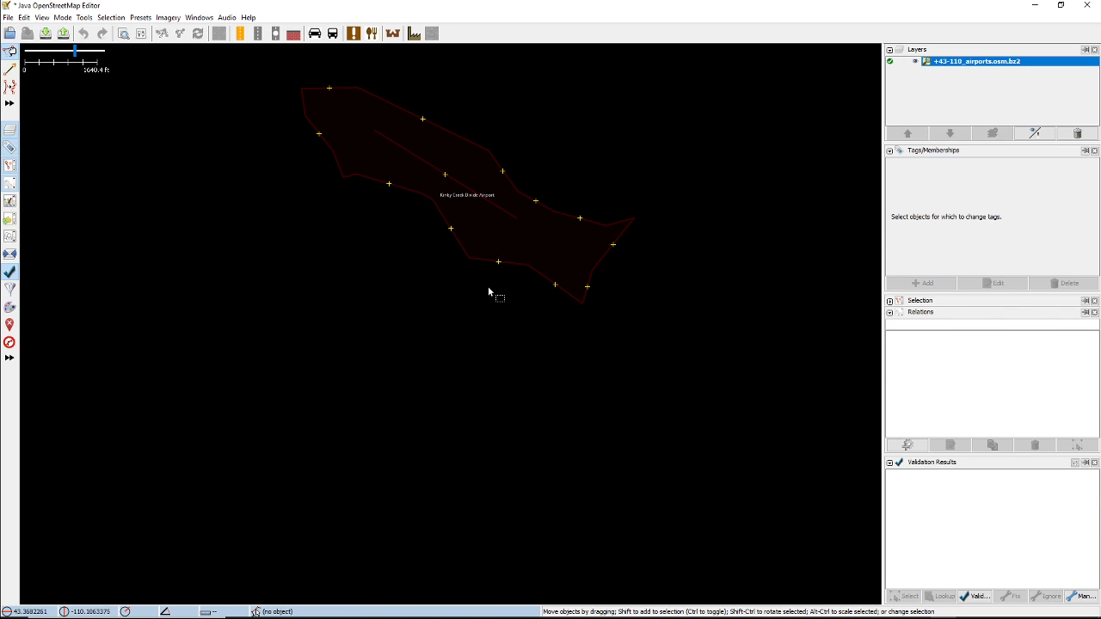
# Step: Compare the tags of the Kinky Creek Divide Airport boundary with those of the runway line inside it
pyautogui.click(434, 209)
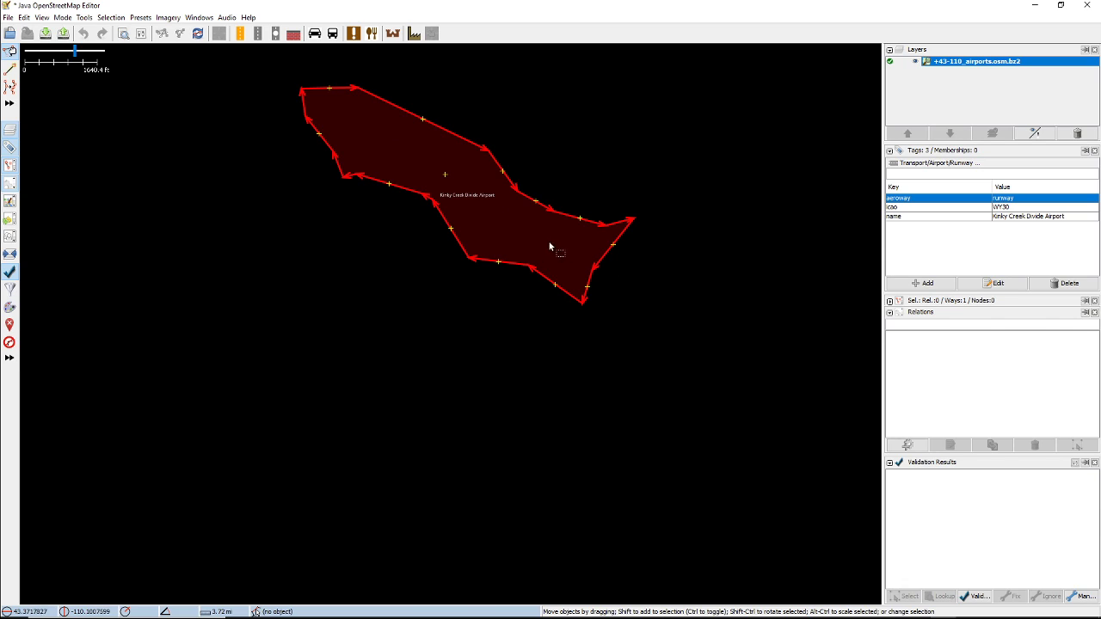
pyautogui.click(527, 119)
pyautogui.click(430, 167)
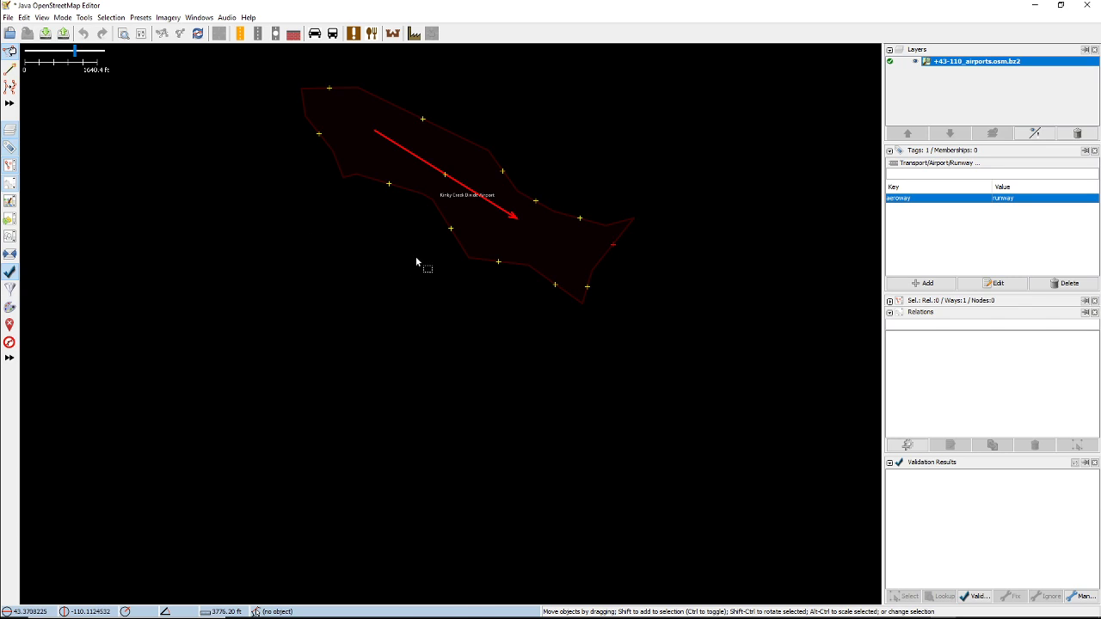
pyautogui.click(361, 177)
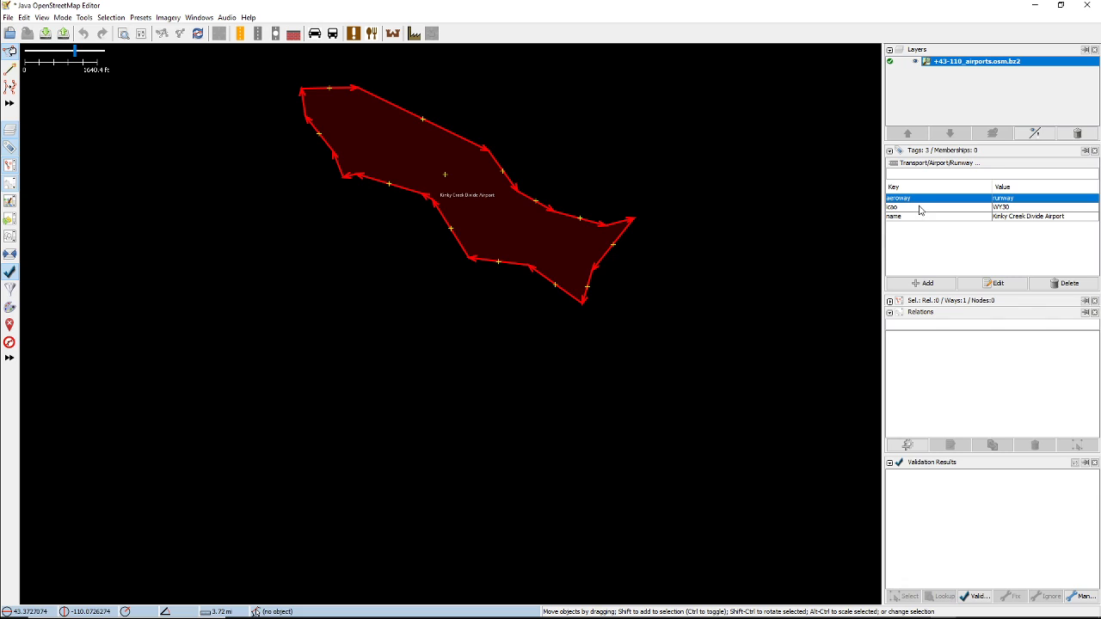
pyautogui.click(457, 274)
pyautogui.click(459, 243)
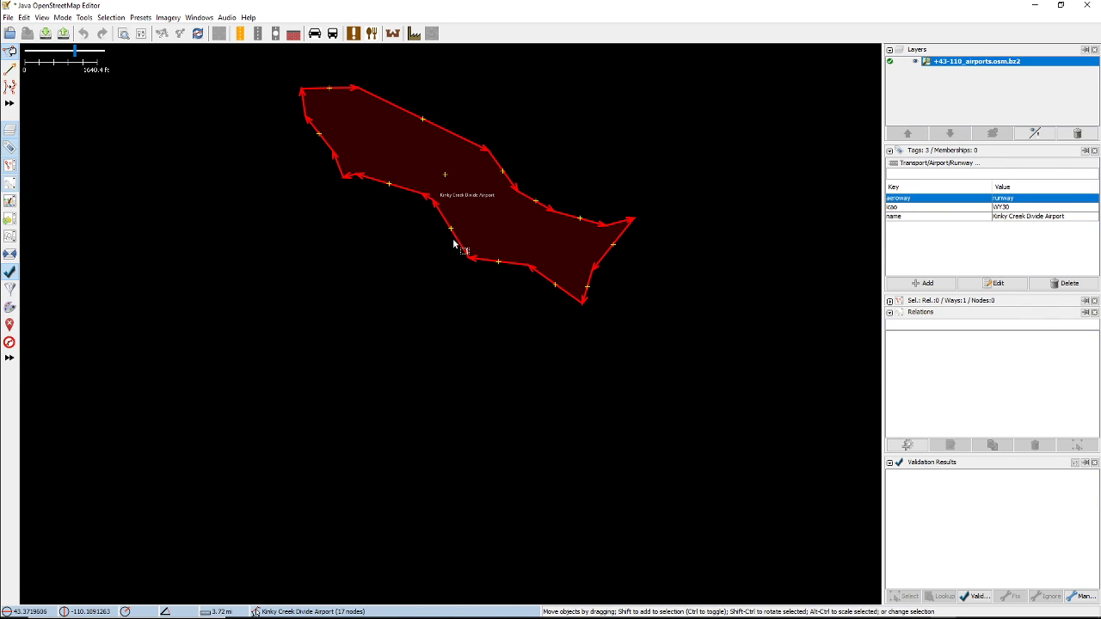
# Step: Change the aeroway tag of the Kinky Creek Divide Airport boundary to aerodrome
pyautogui.click(334, 103)
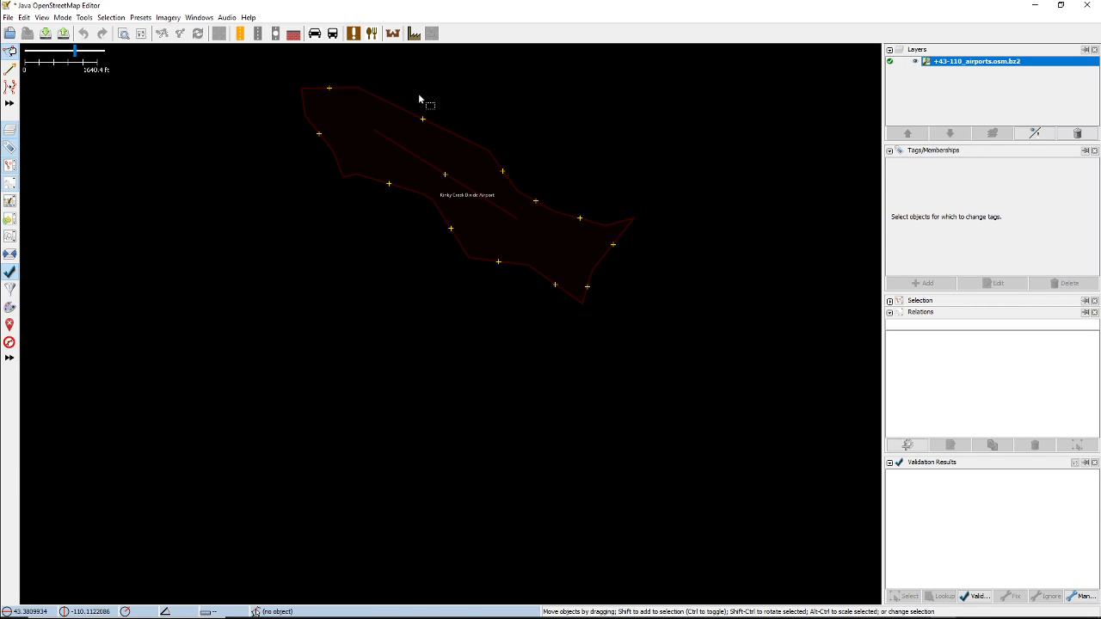
pyautogui.click(397, 108)
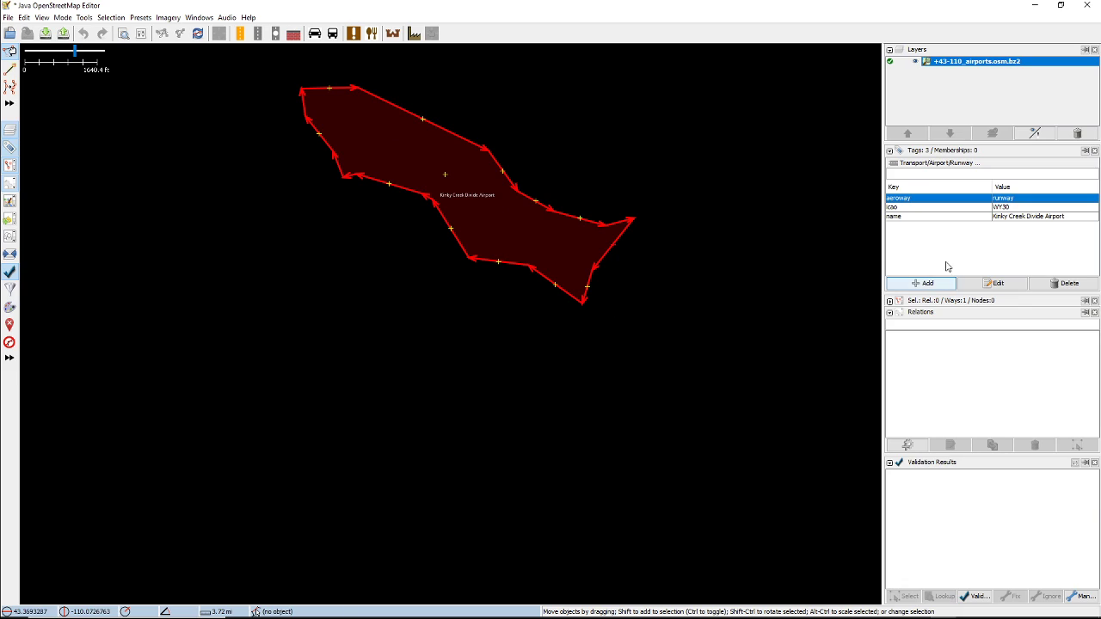
pyautogui.rightClick(966, 203)
pyautogui.click(942, 199)
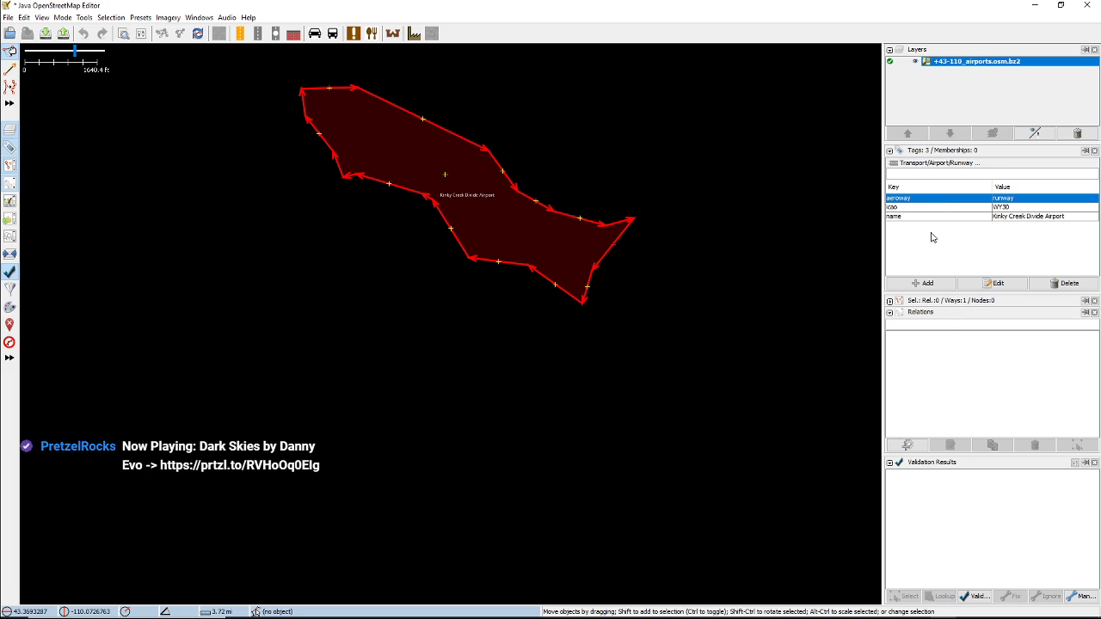
pyautogui.click(996, 284)
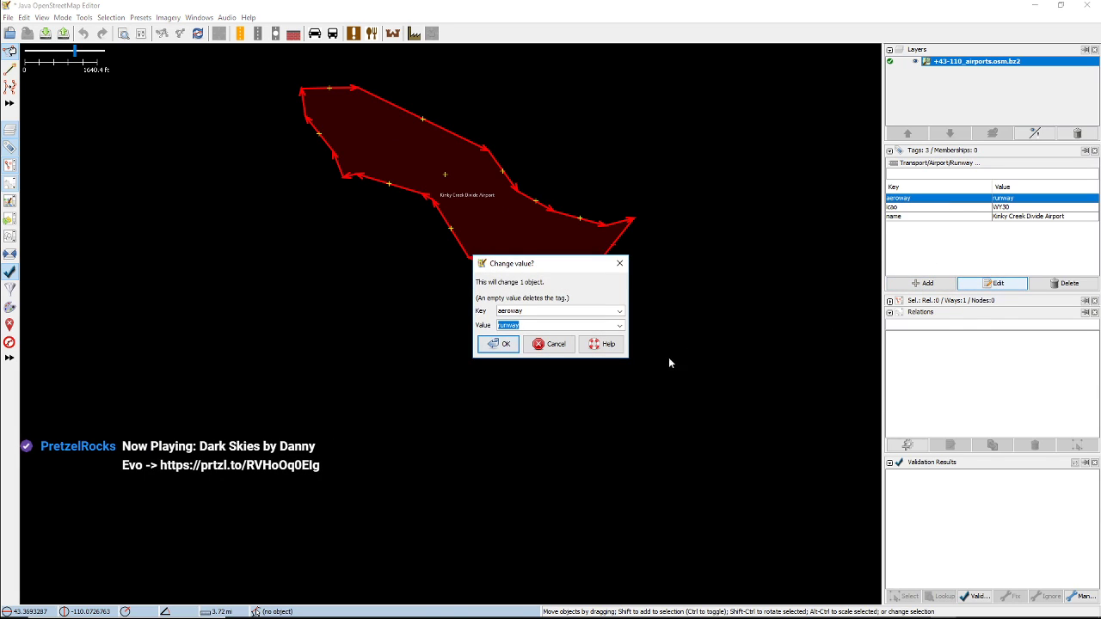
pyautogui.click(619, 327)
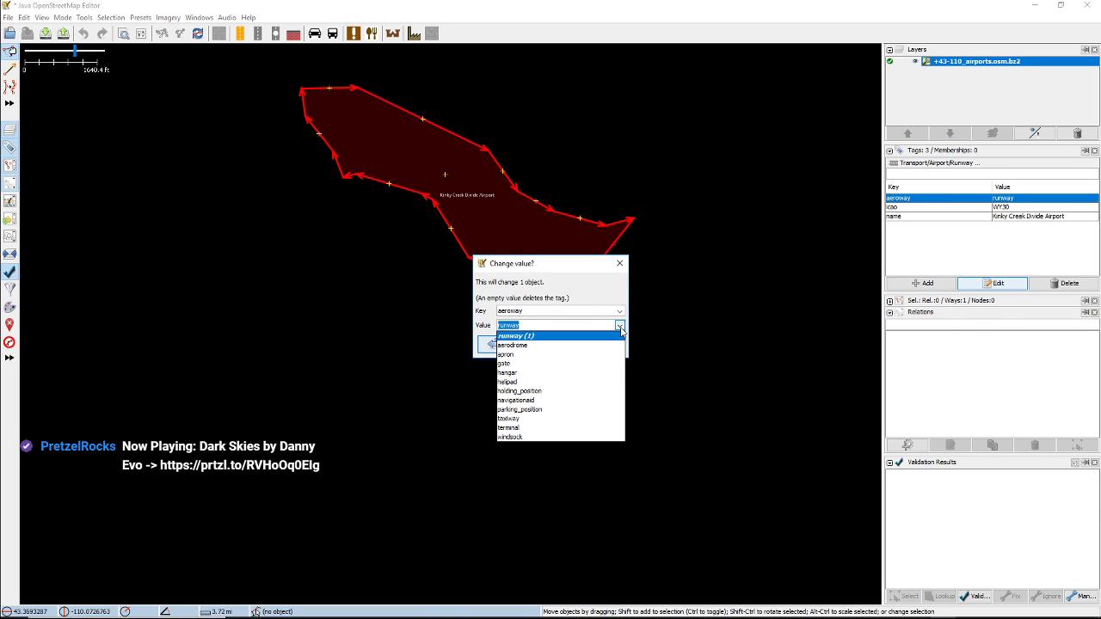
pyautogui.click(573, 345)
pyautogui.click(501, 344)
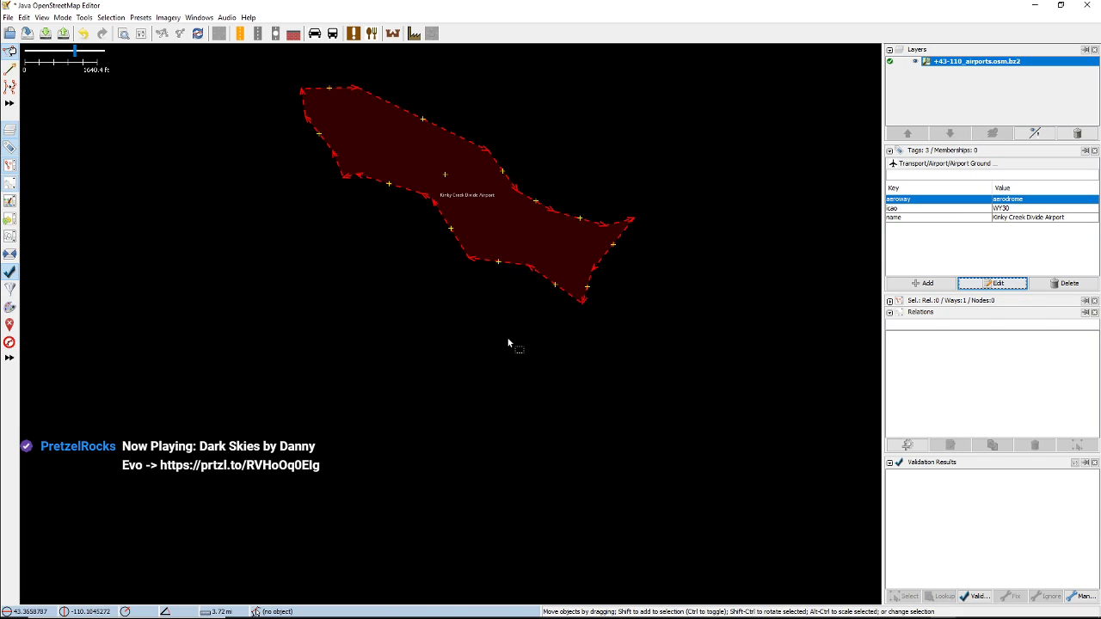
pyautogui.click(502, 342)
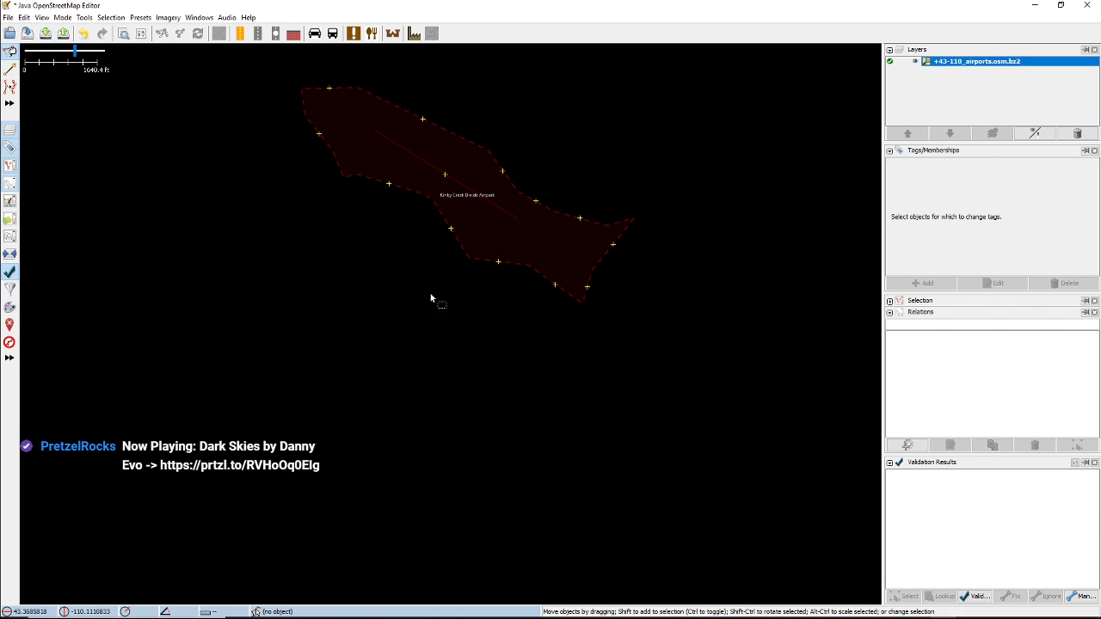
# Step: Recheck the edited boundary's tags and save the airport data file
pyautogui.click(462, 249)
pyautogui.click(456, 251)
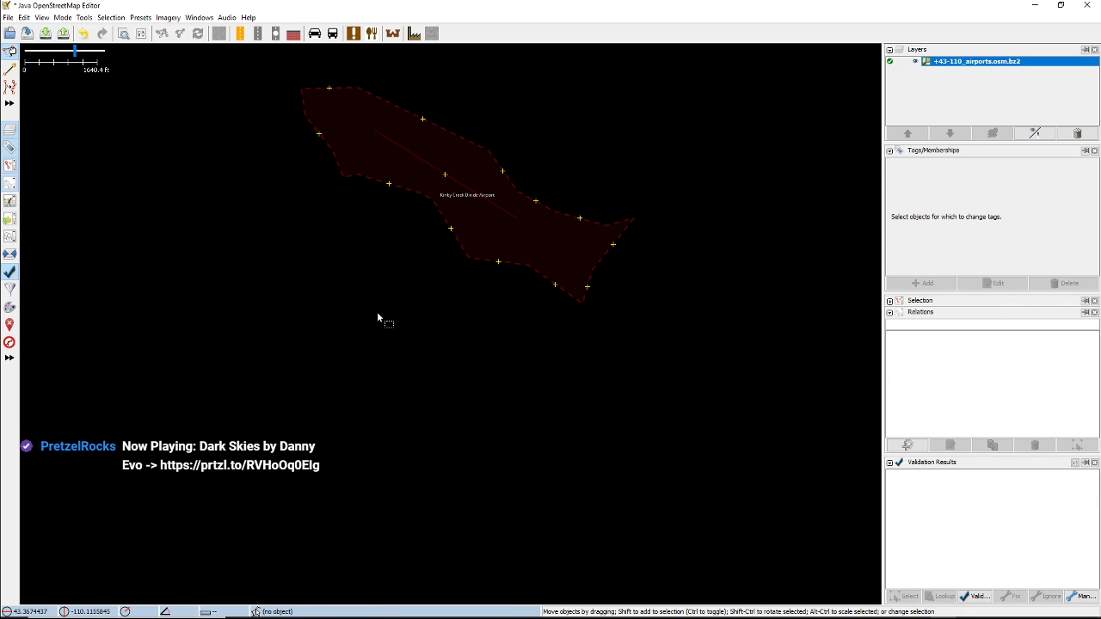
pyautogui.click(464, 257)
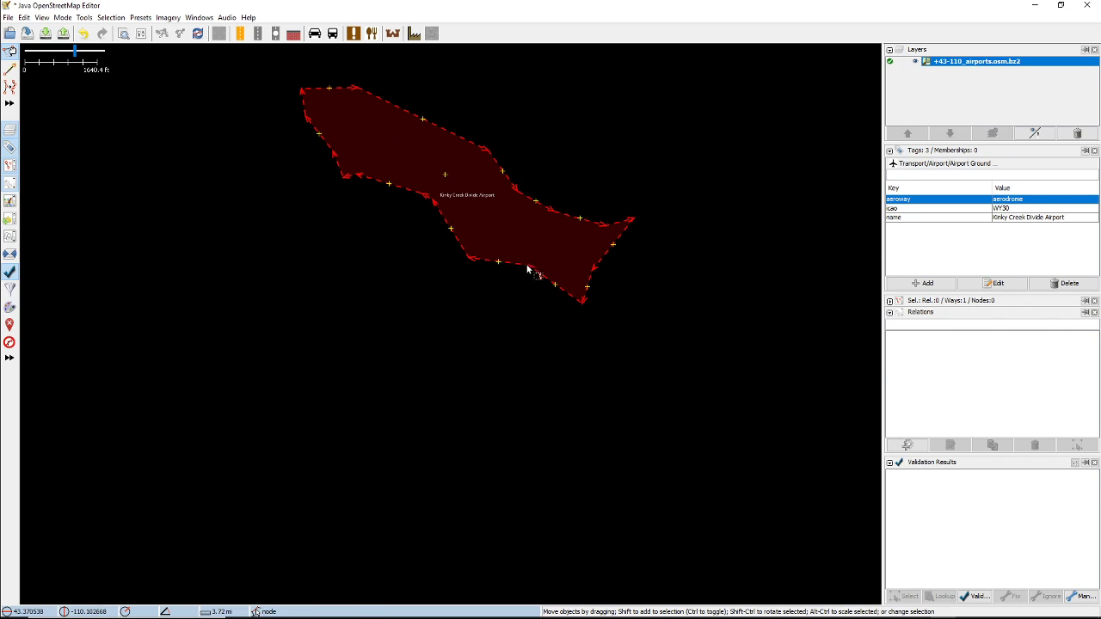
pyautogui.click(517, 311)
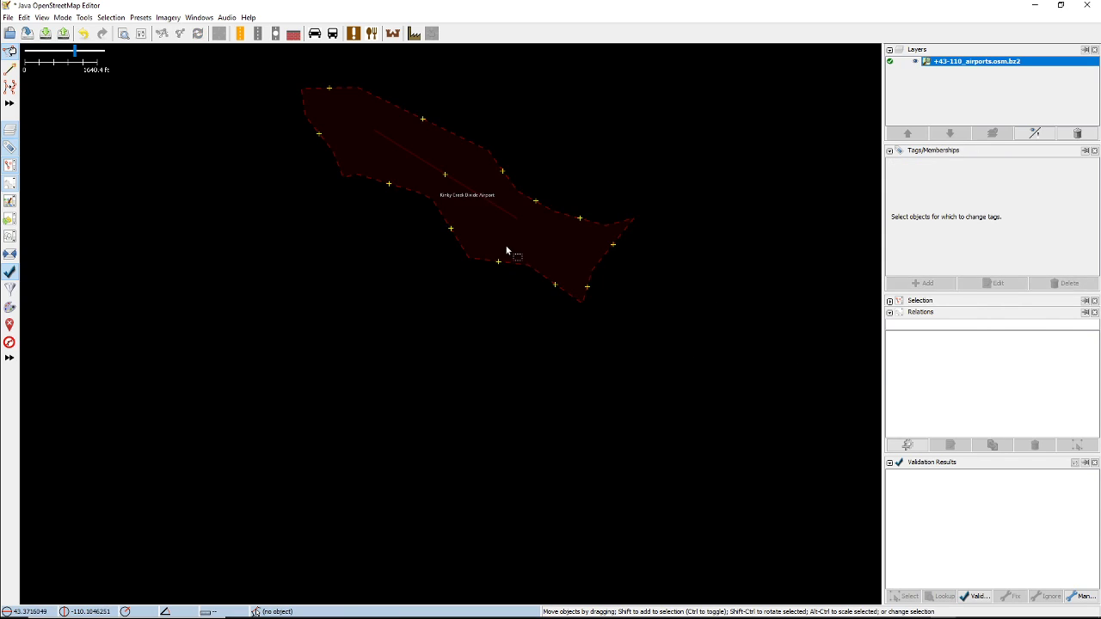
pyautogui.click(463, 253)
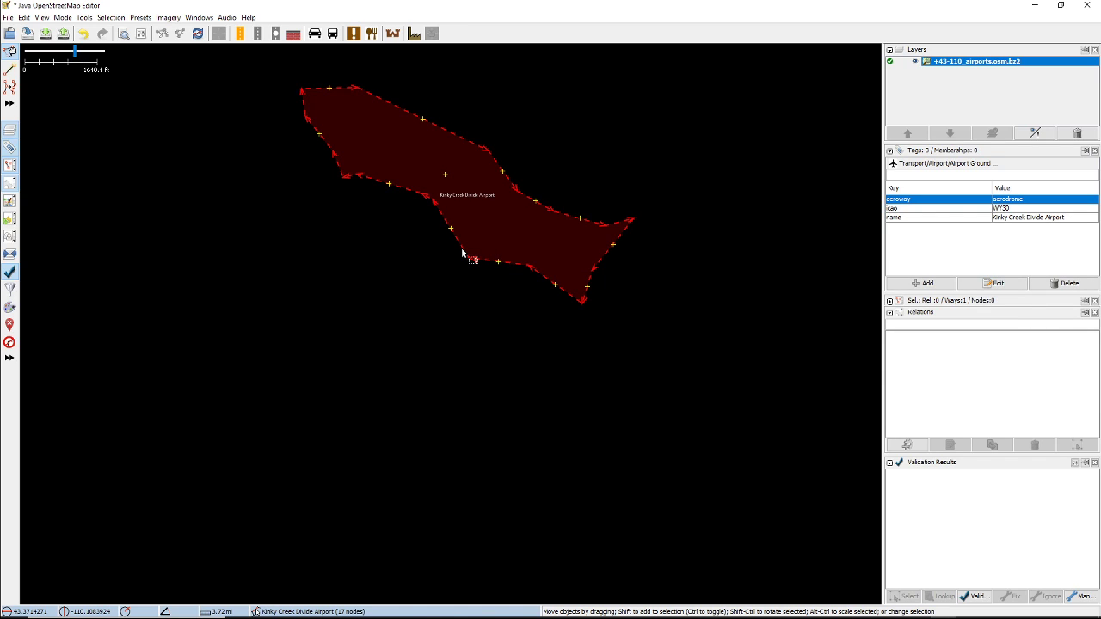
pyautogui.click(10, 18)
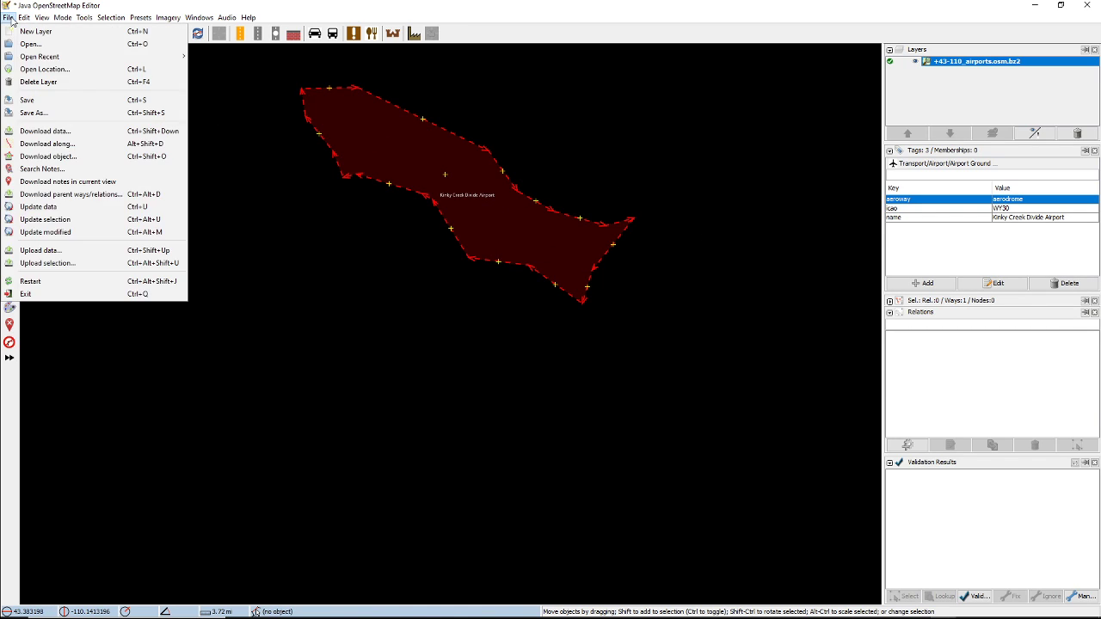
pyautogui.click(26, 100)
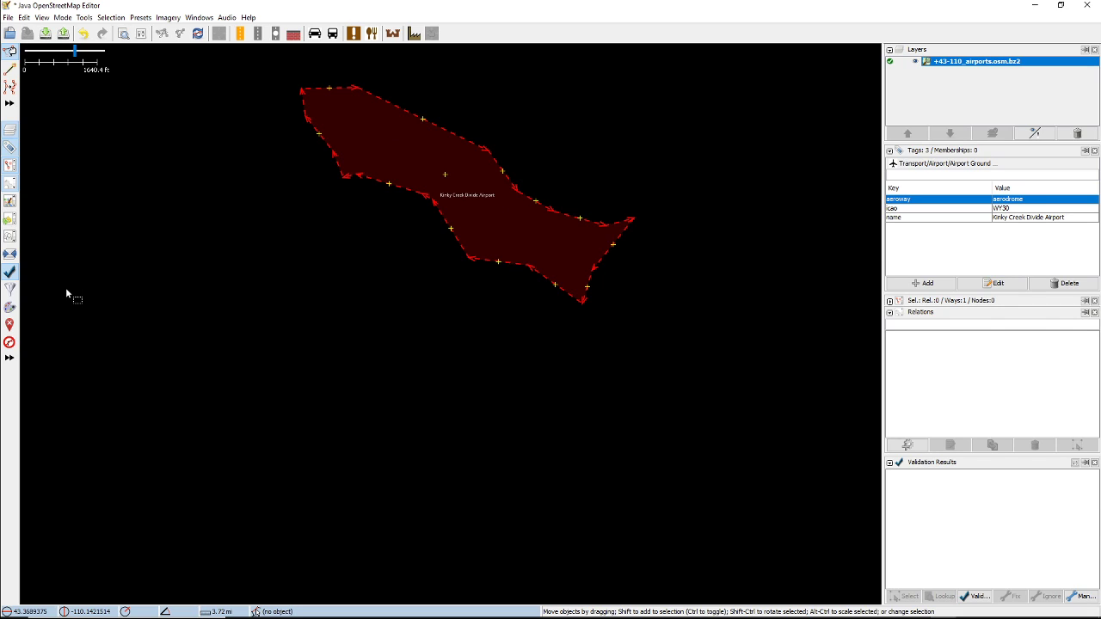
pyautogui.click(8, 18)
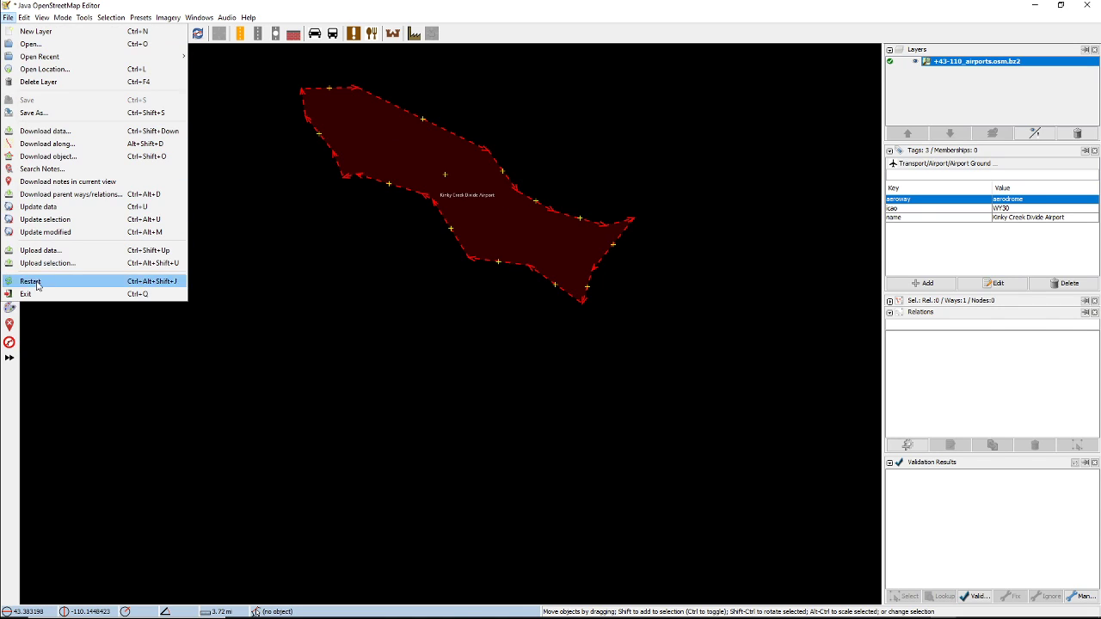
pyautogui.click(495, 422)
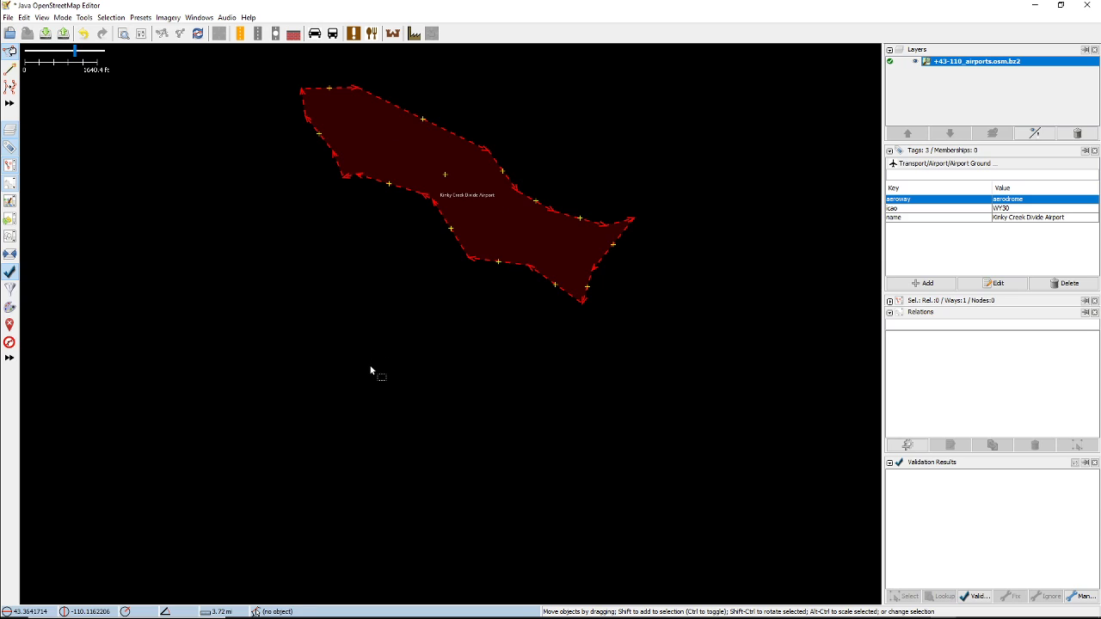
# Step: Examine the area around Kinky Creek Divide Airport and review its boundary's tags again
pyautogui.scroll(-3, 318, 434)
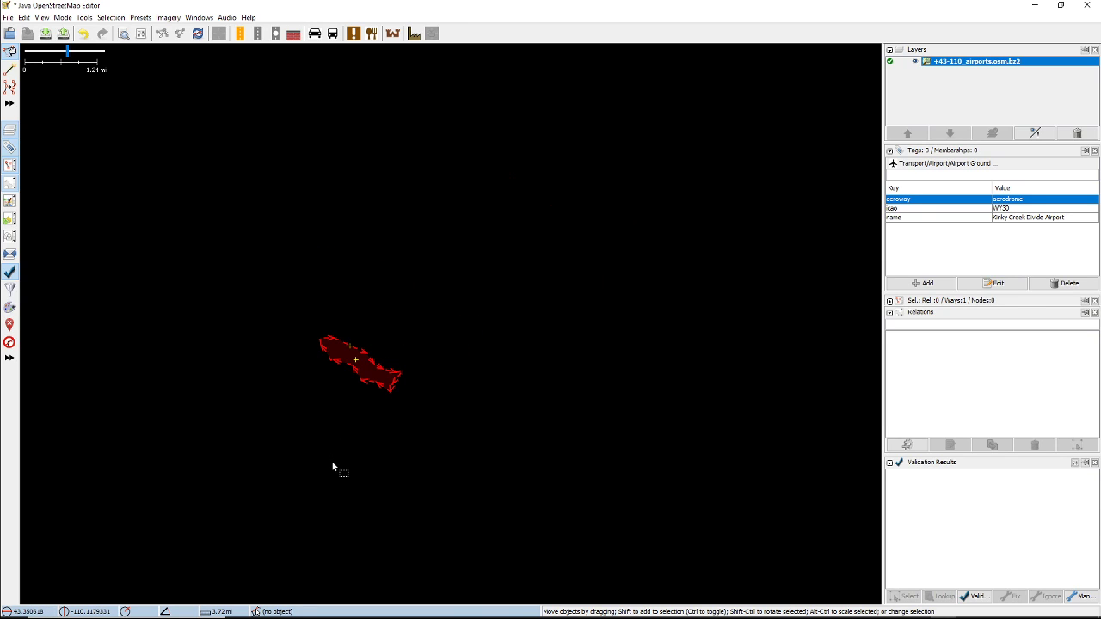
pyautogui.moveTo(335, 465); pyautogui.dragTo(520, 263, button='right')
pyautogui.moveTo(401, 425); pyautogui.dragTo(473, 332, button='right')
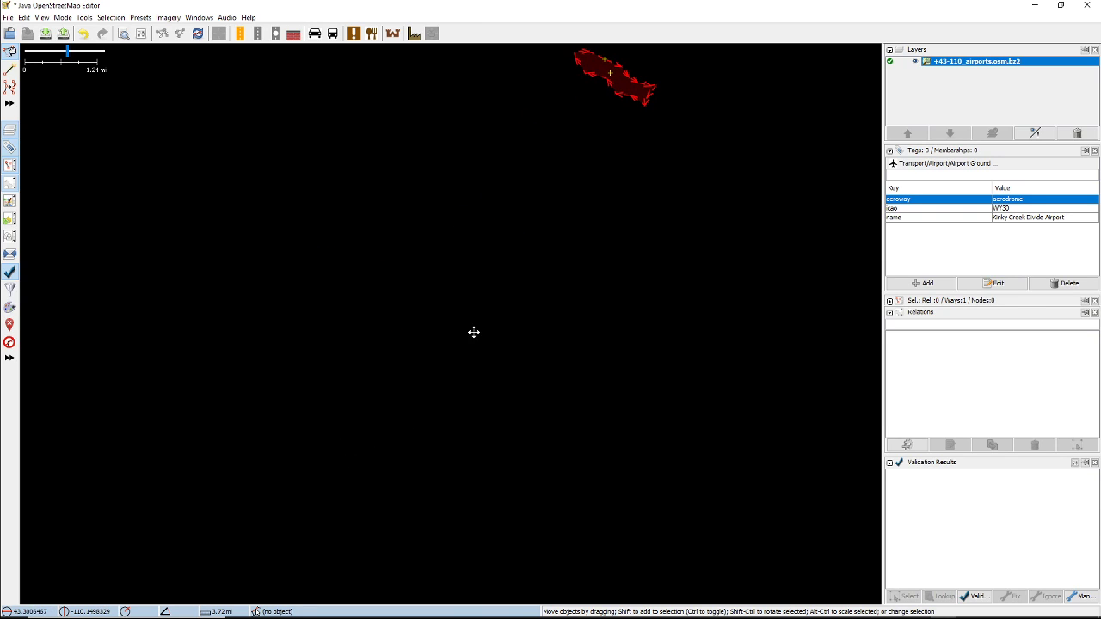
pyautogui.moveTo(576, 219); pyautogui.dragTo(436, 424, button='right')
pyautogui.scroll(3, 459, 301)
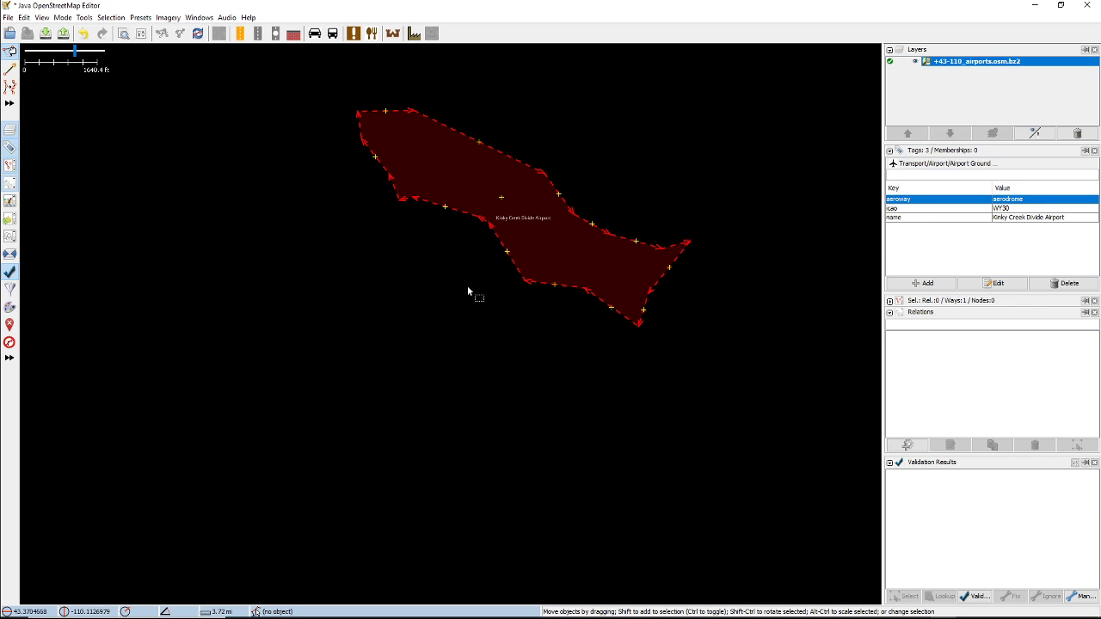
pyautogui.moveTo(477, 275); pyautogui.dragTo(437, 361)
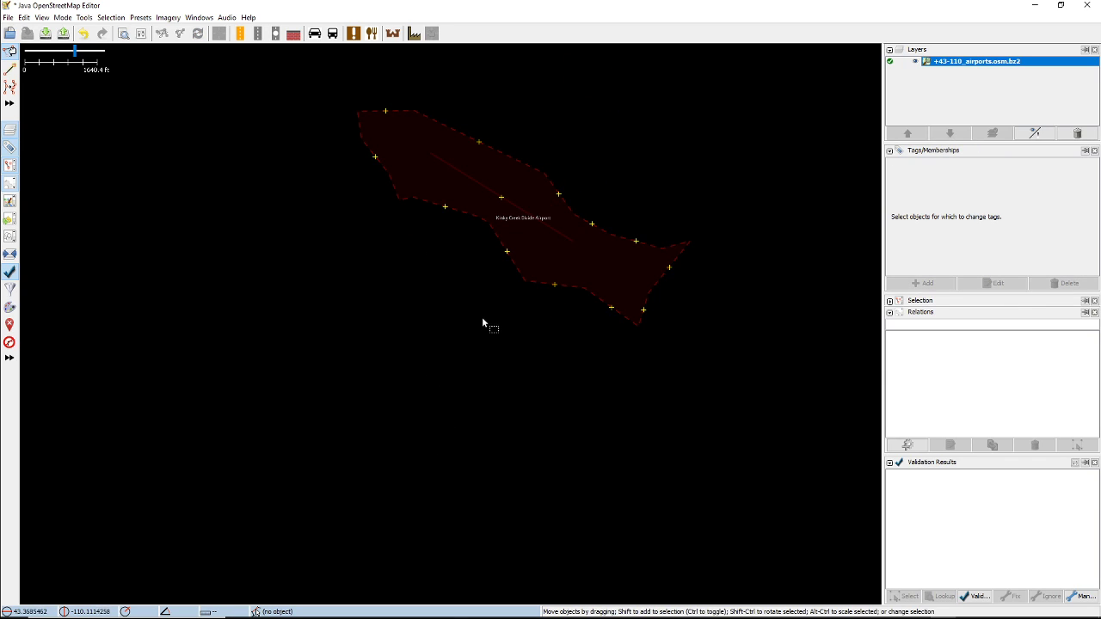
pyautogui.click(527, 285)
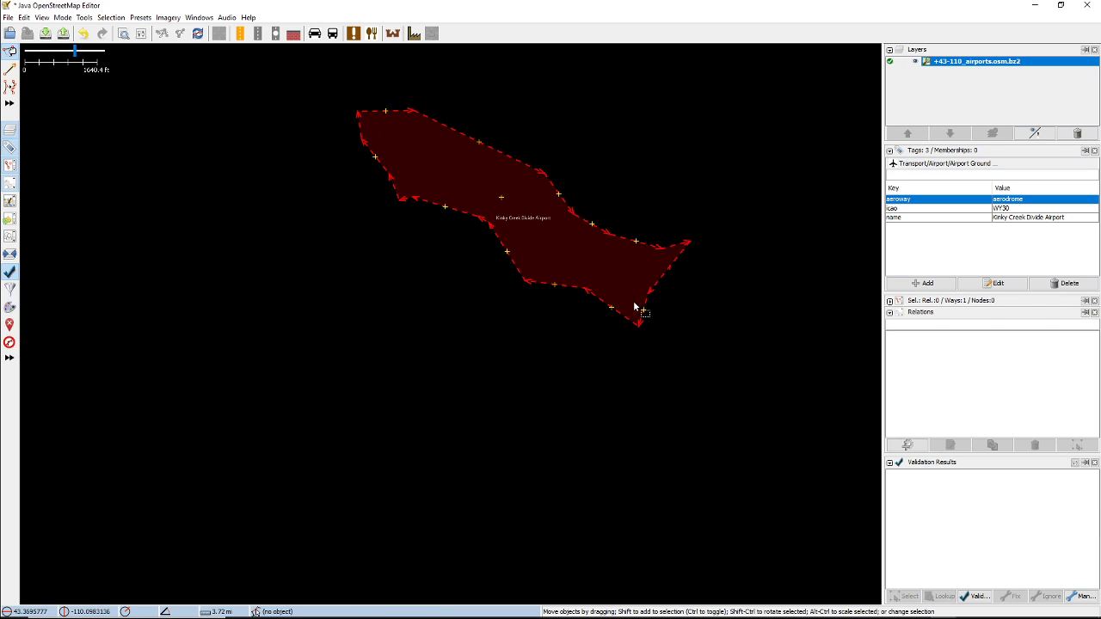
pyautogui.click(521, 342)
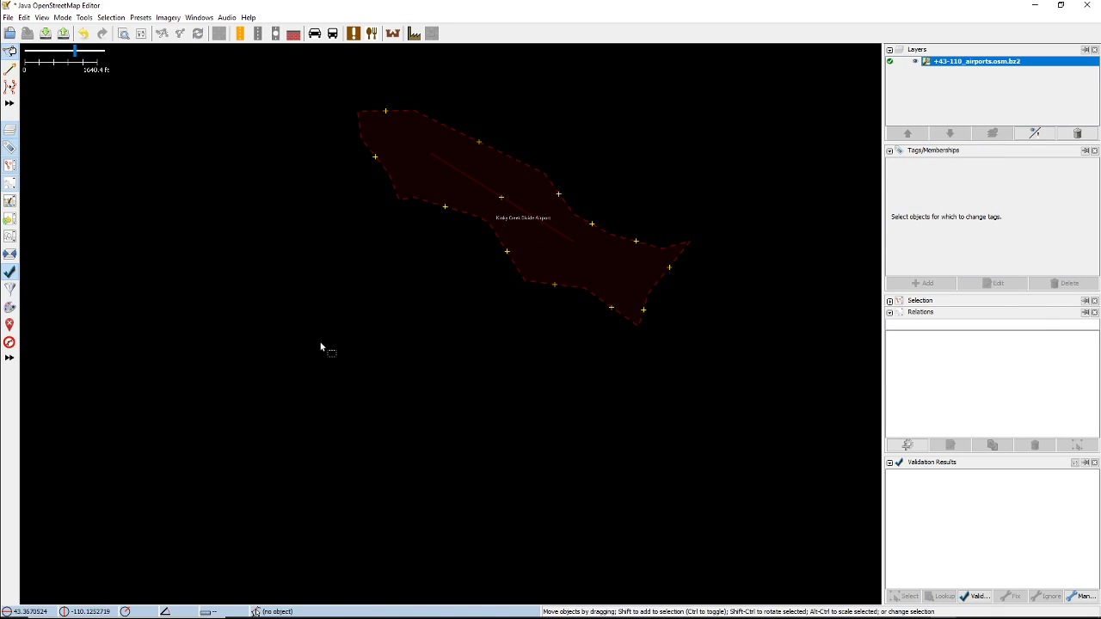
# Step: Locate Haas Airport south of Kinky Creek Divide Airport and inspect its boundary's tags
pyautogui.scroll(-2, 321, 344)
pyautogui.moveTo(344, 425); pyautogui.dragTo(534, 241, button='right')
pyautogui.scroll(-1, 469, 327)
pyautogui.moveTo(387, 415); pyautogui.dragTo(559, 253, button='right')
pyautogui.moveTo(437, 420); pyautogui.dragTo(333, 262, button='right')
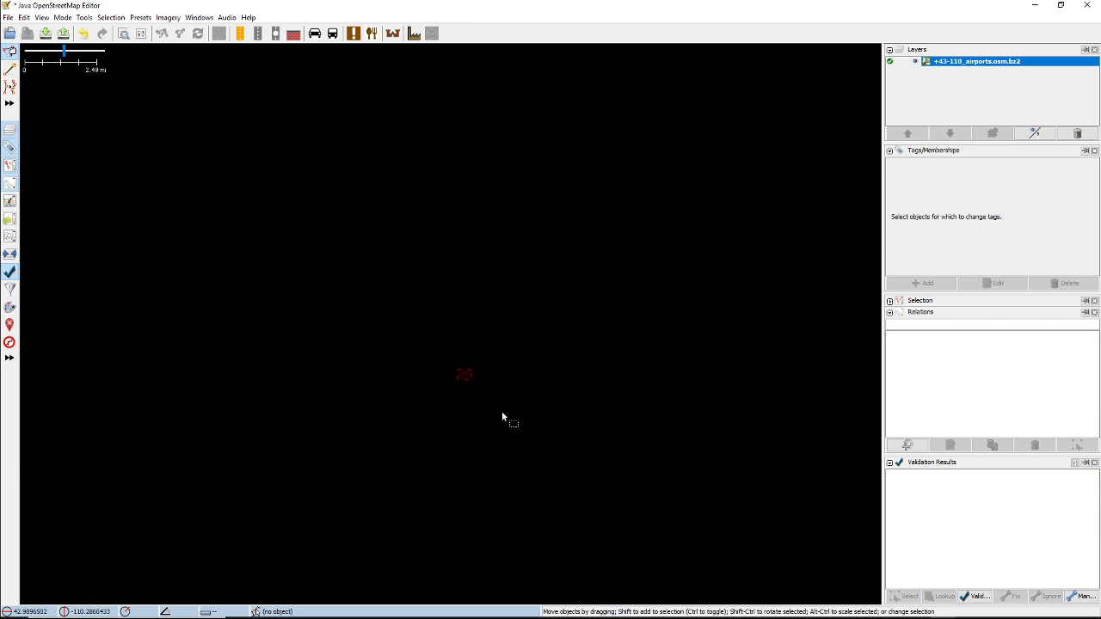
pyautogui.scroll(3, 490, 413)
pyautogui.click(433, 309)
pyautogui.scroll(3, 412, 362)
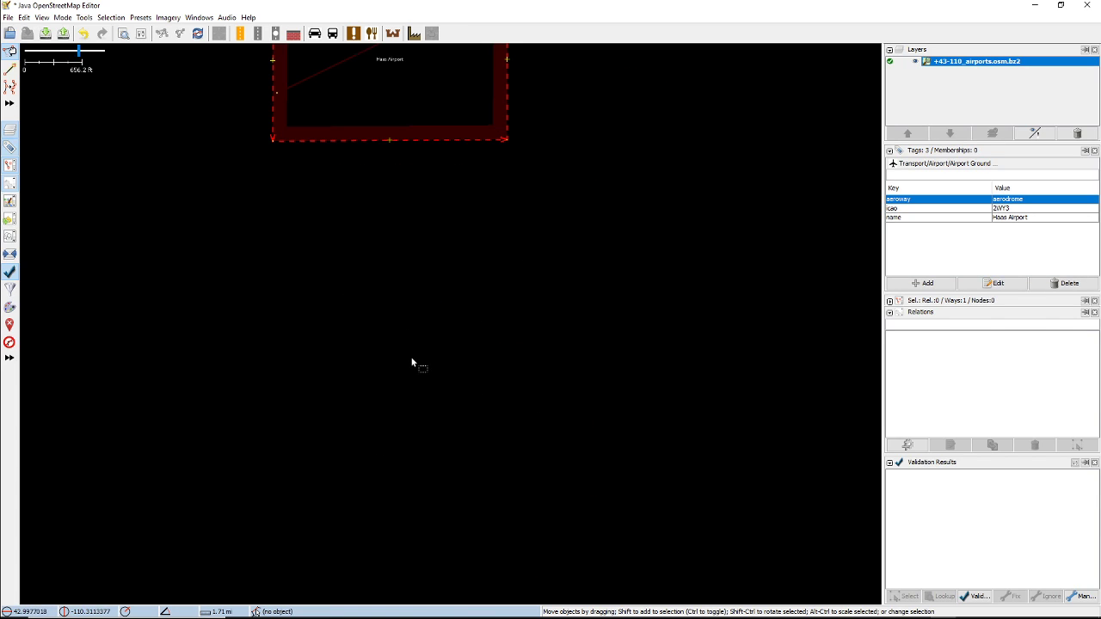
pyautogui.moveTo(413, 270); pyautogui.dragTo(429, 428)
pyautogui.moveTo(450, 273); pyautogui.dragTo(456, 488, button='right')
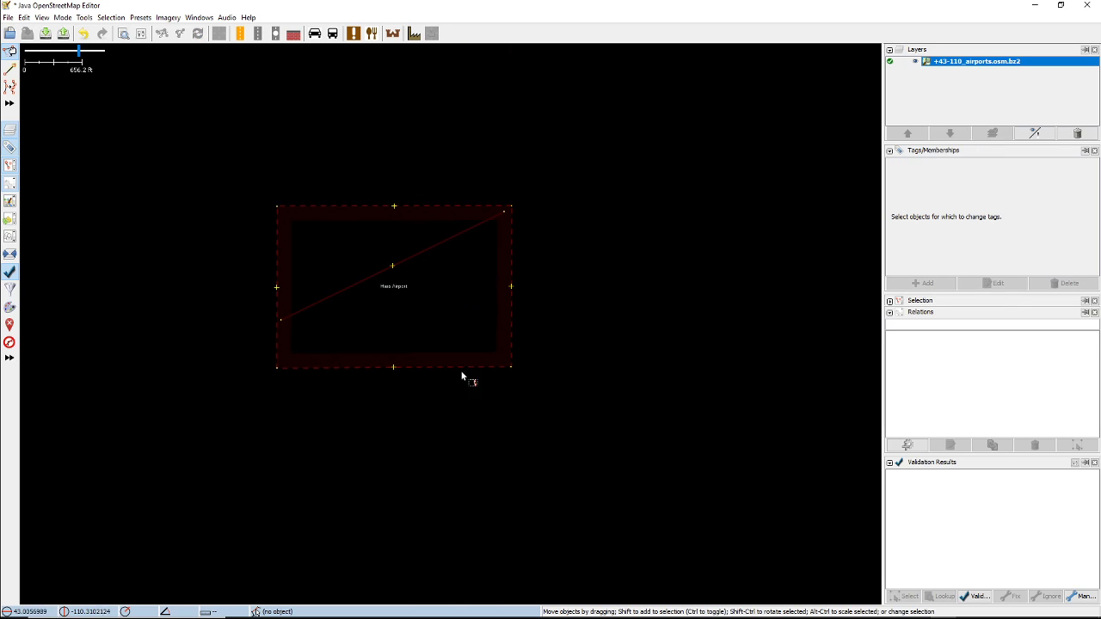
pyautogui.click(466, 365)
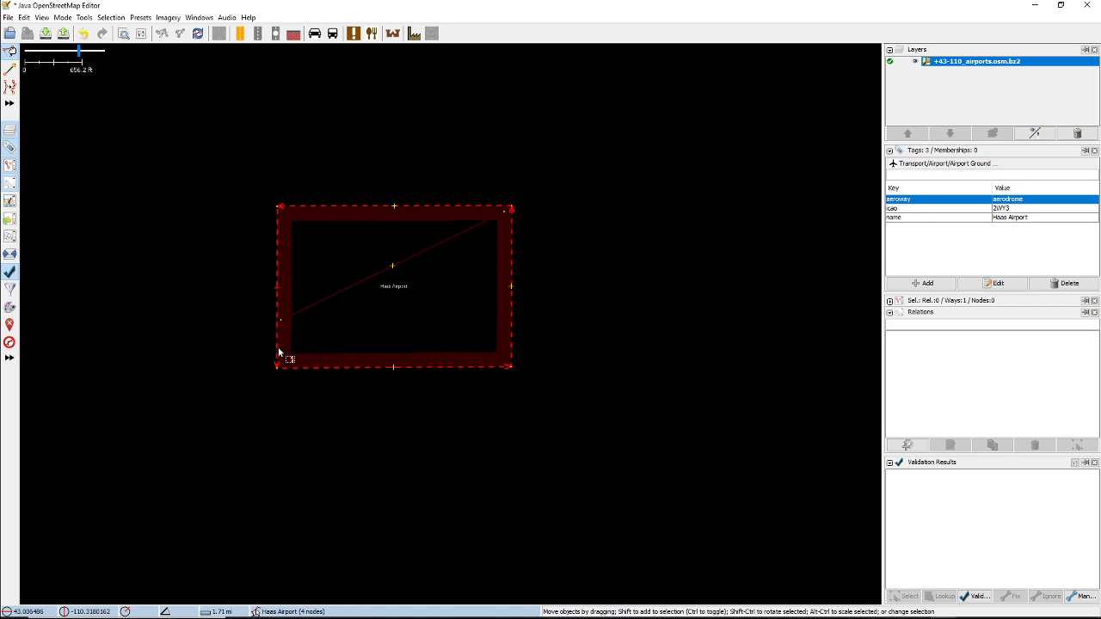
# Step: Return to Kinky Creek Divide Airport and compare its boundary's tags with those of Haas Airport
pyautogui.scroll(-6, 571, 384)
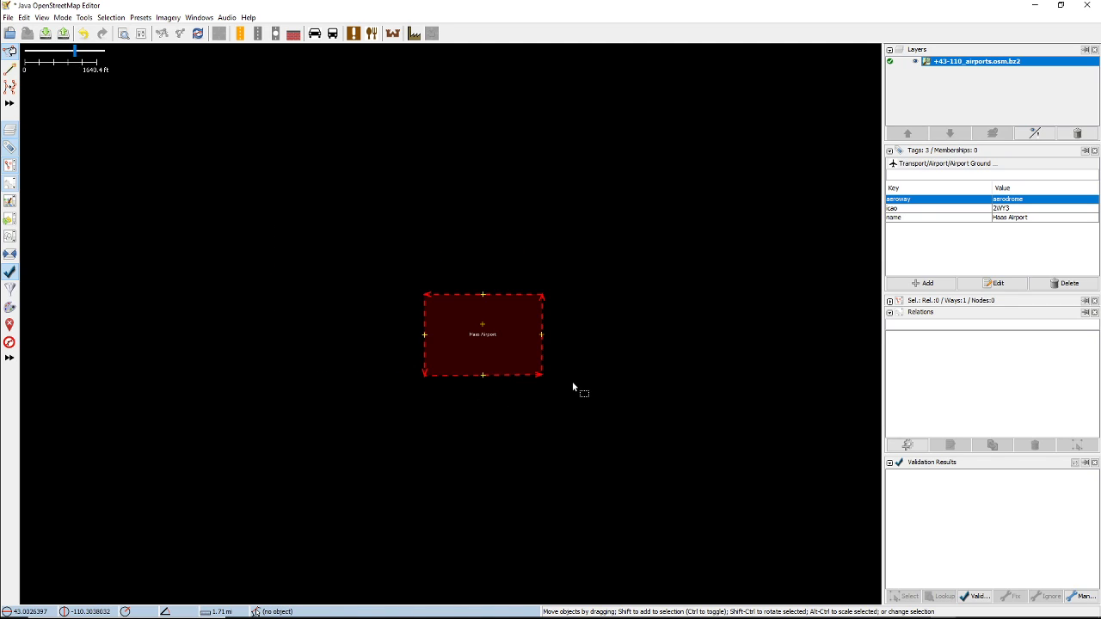
pyautogui.moveTo(690, 260); pyautogui.dragTo(405, 491, button='right')
pyautogui.scroll(-2, 535, 400)
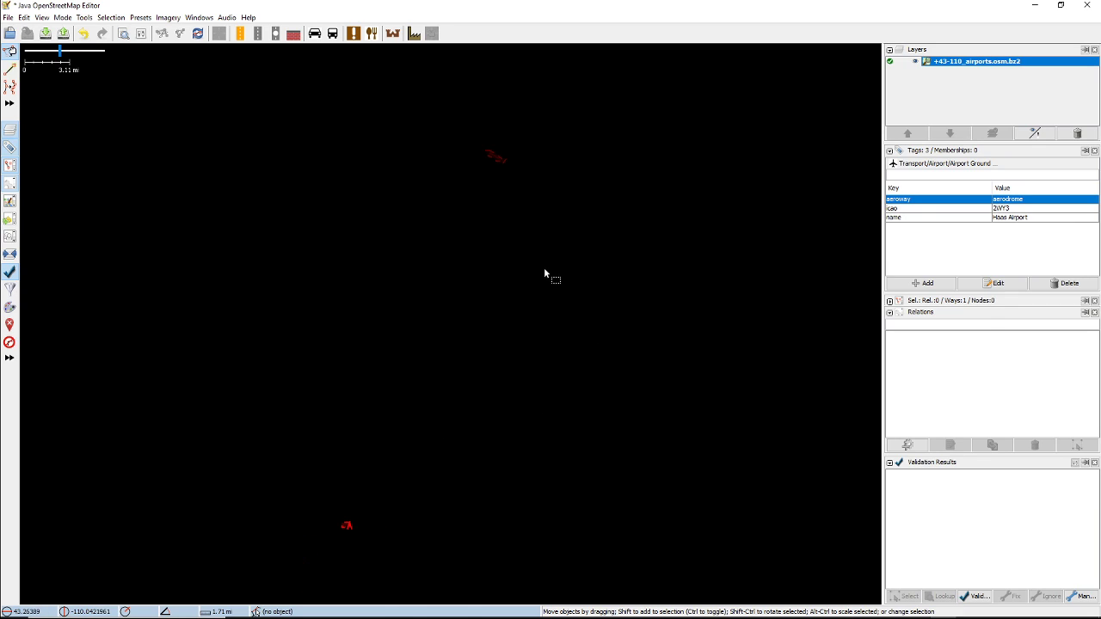
pyautogui.moveTo(544, 274); pyautogui.dragTo(533, 413, button='right')
pyautogui.scroll(4, 508, 387)
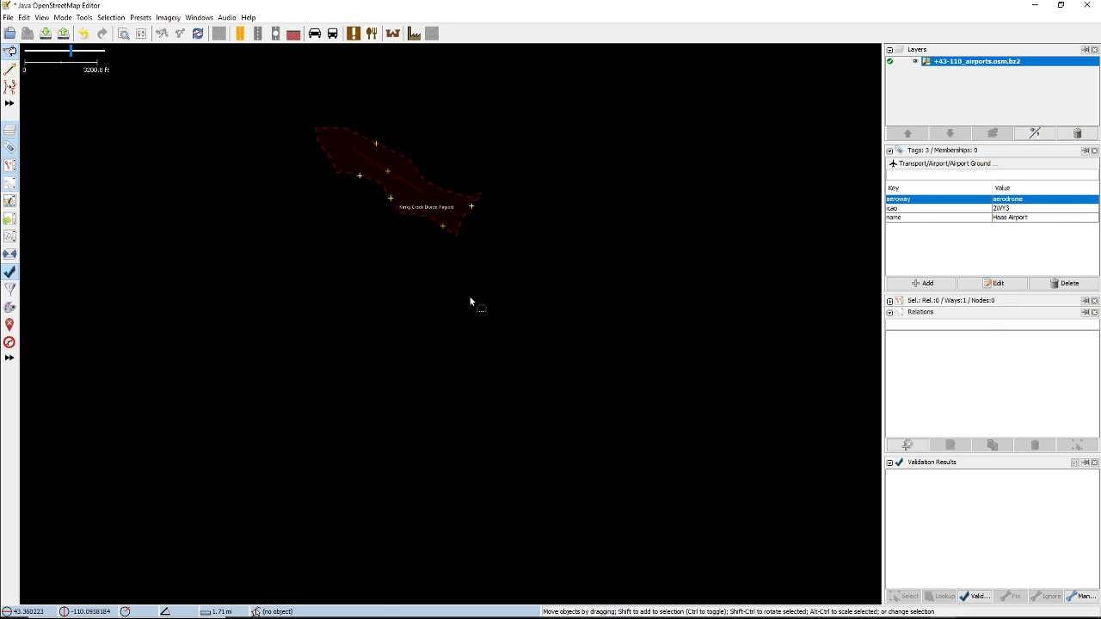
pyautogui.moveTo(471, 301); pyautogui.dragTo(504, 511, button='right')
pyautogui.scroll(4, 495, 482)
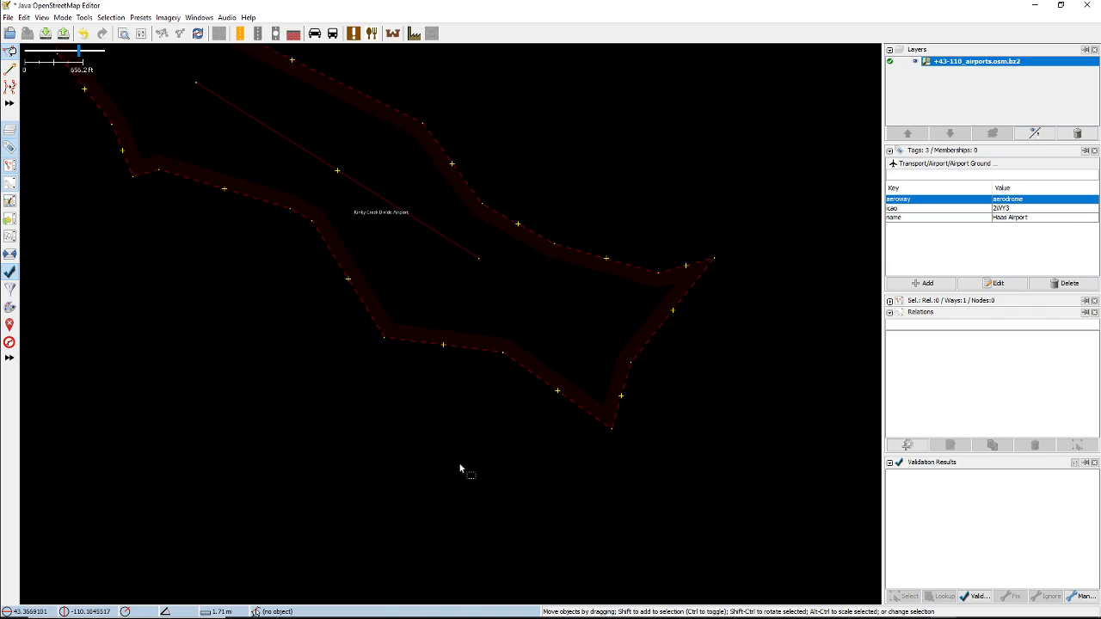
pyautogui.click(479, 343)
pyautogui.click(469, 348)
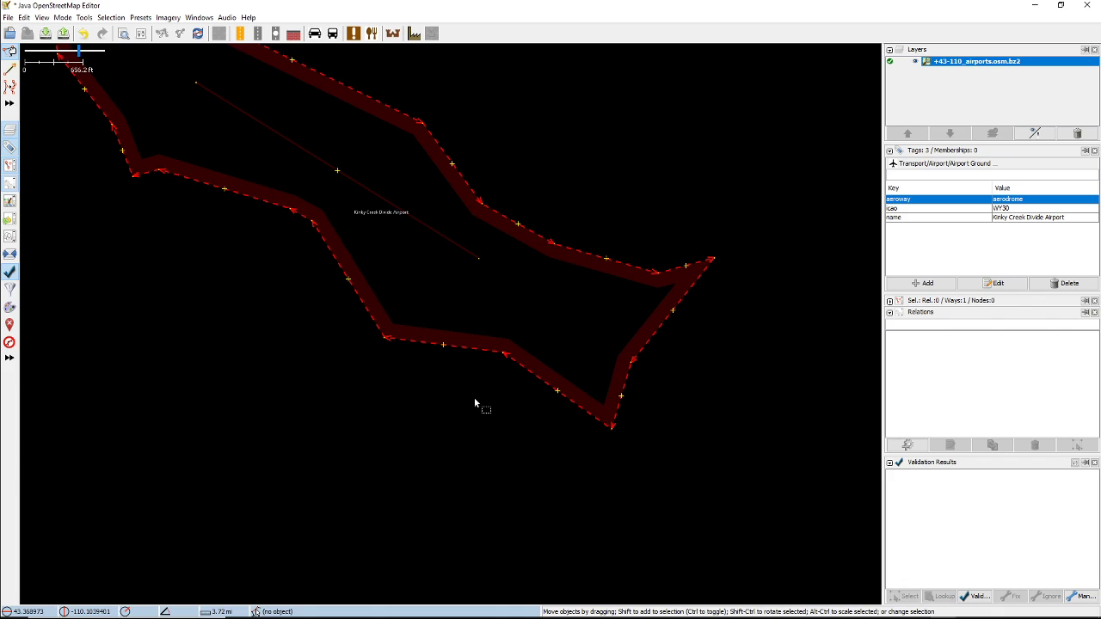
# Step: Go back to Haas Airport and add the Bing aerial imagery layer behind the airport data
pyautogui.scroll(-4, 474, 401)
pyautogui.moveTo(454, 457); pyautogui.dragTo(551, 267, button='right')
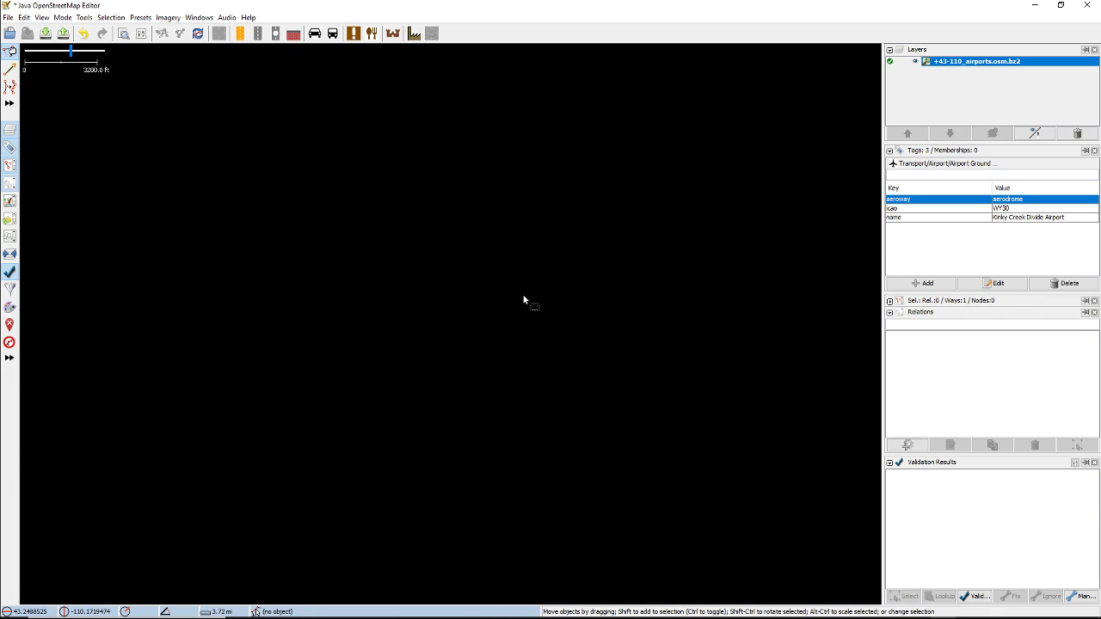
pyautogui.scroll(-4, 523, 297)
pyautogui.scroll(4, 465, 345)
pyautogui.moveTo(339, 293); pyautogui.dragTo(459, 460, button='right')
pyautogui.scroll(2, 413, 387)
pyautogui.scroll(3, 375, 364)
pyautogui.scroll(-2, 376, 353)
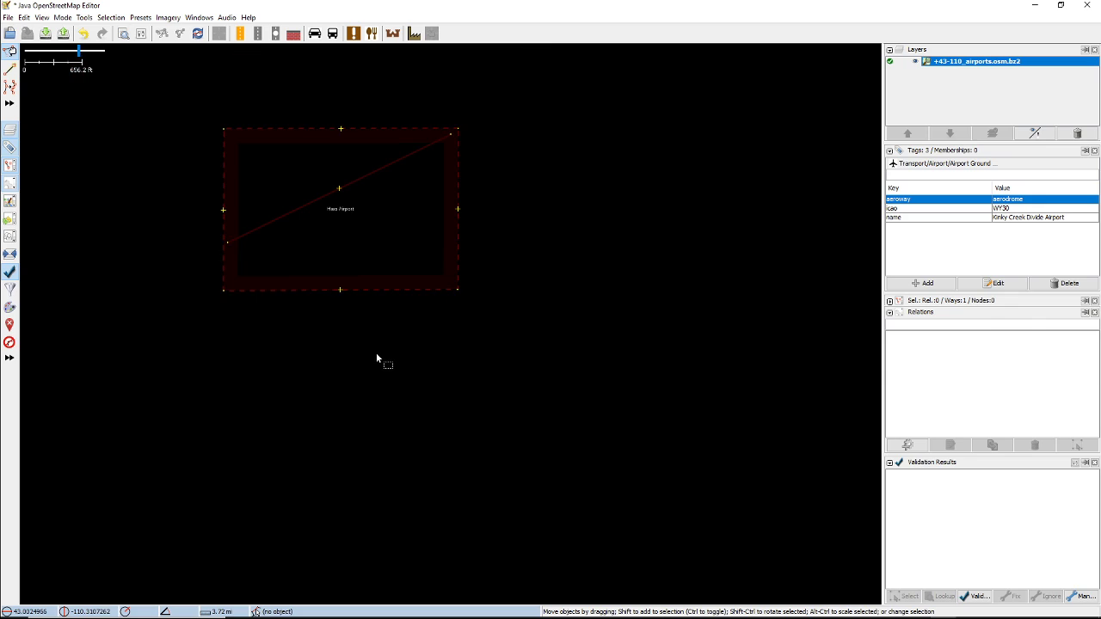
pyautogui.moveTo(364, 336); pyautogui.dragTo(453, 425, button='right')
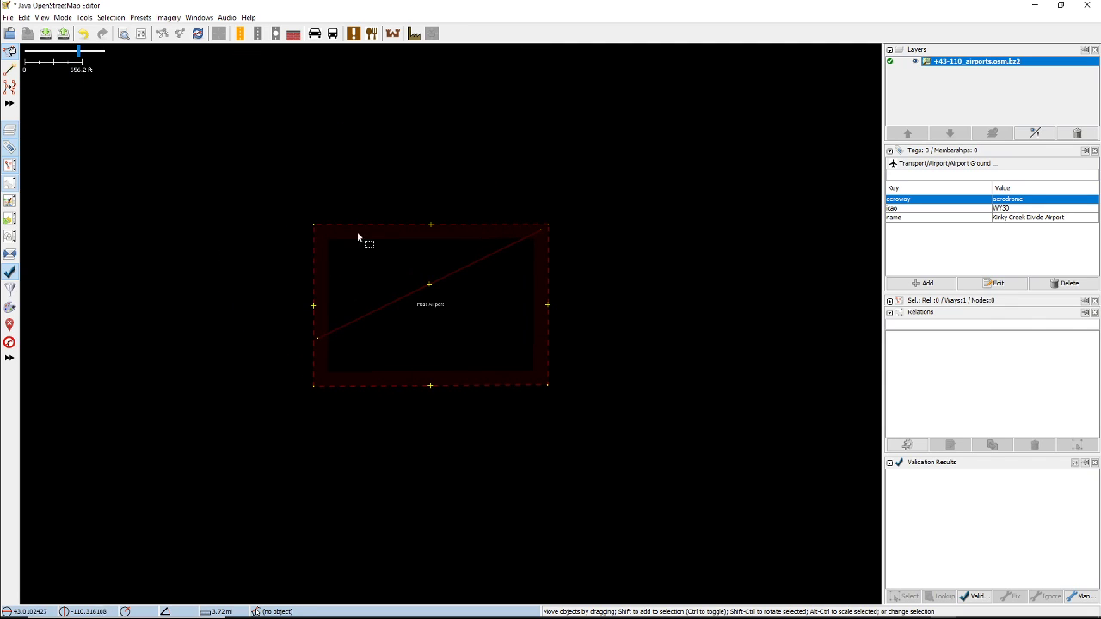
pyautogui.click(168, 17)
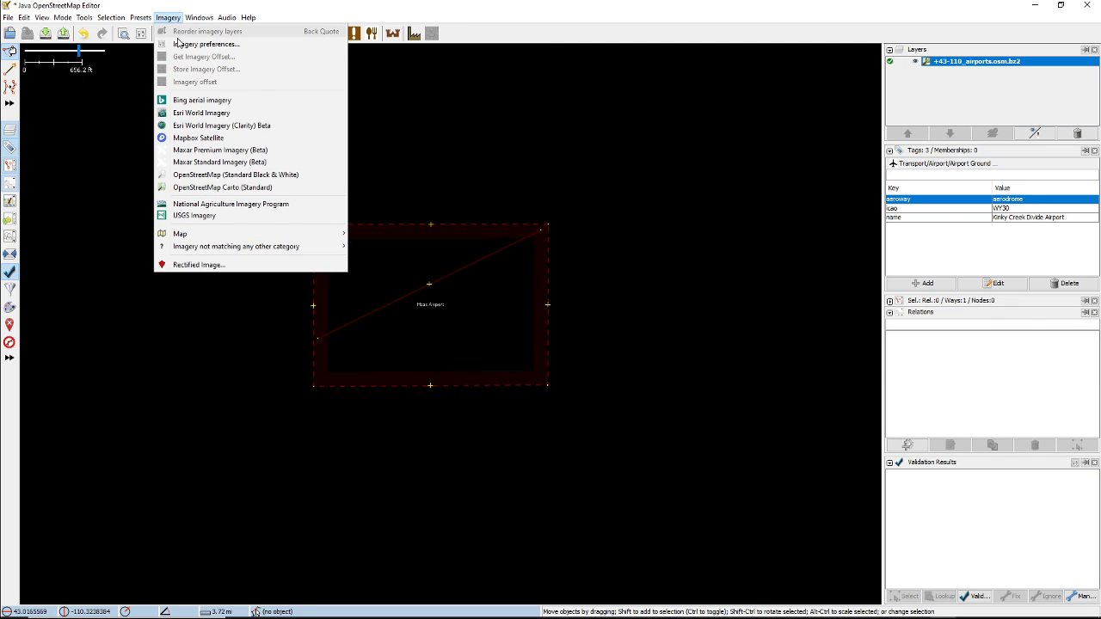
pyautogui.press('Return')
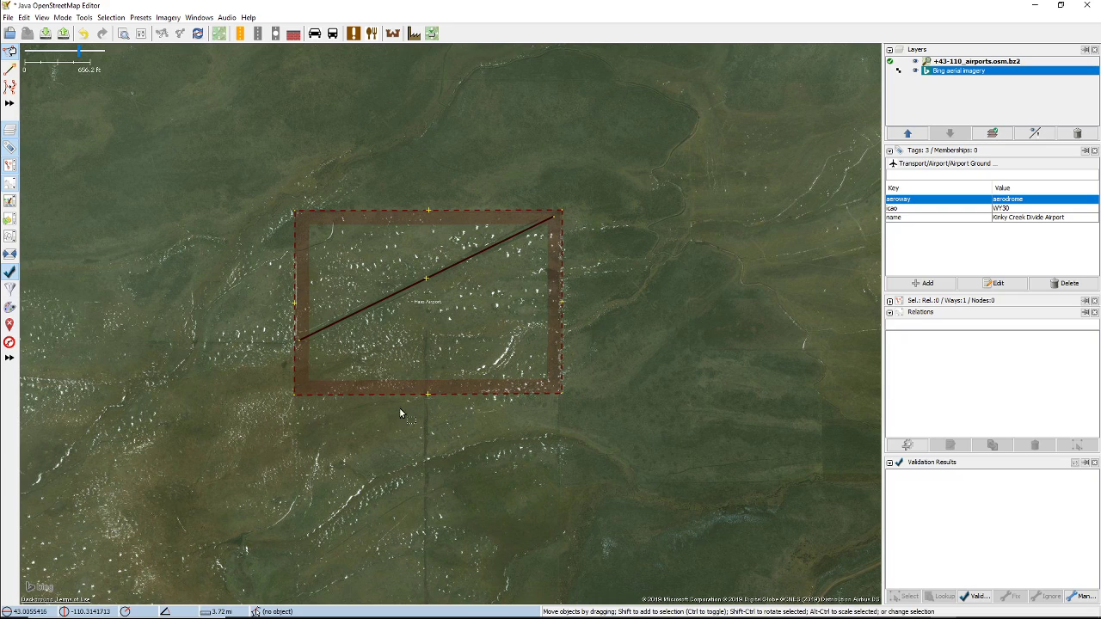
# Step: Reshape Haas Airport's boundary into a narrow slanted rectangle running along both sides of its runway
pyautogui.moveTo(562, 392); pyautogui.dragTo(560, 246)
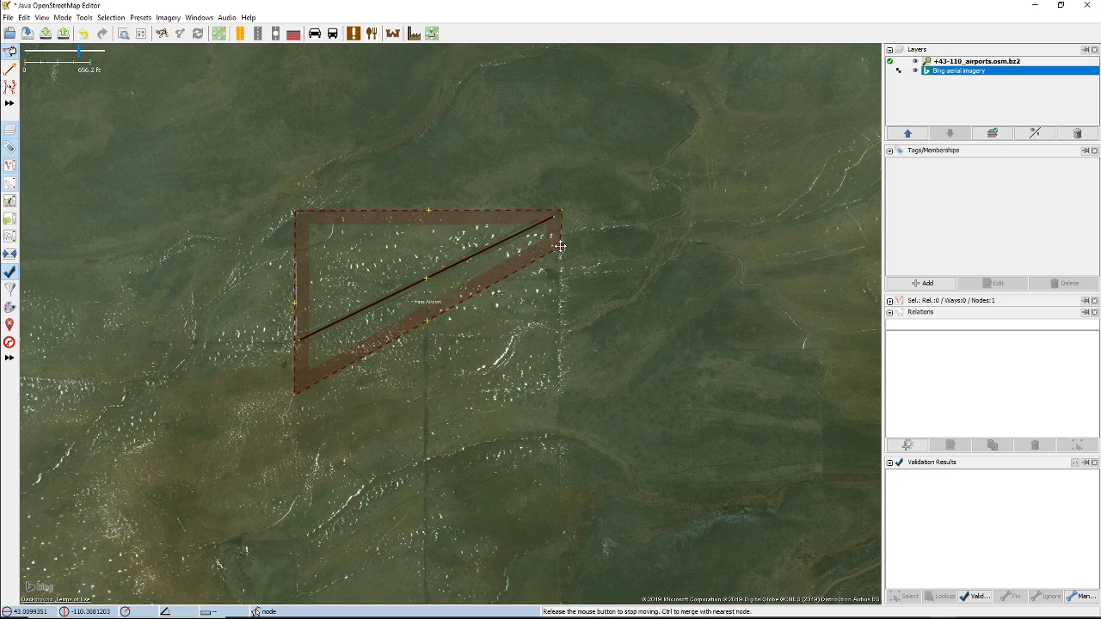
pyautogui.moveTo(560, 246); pyautogui.dragTo(560, 246)
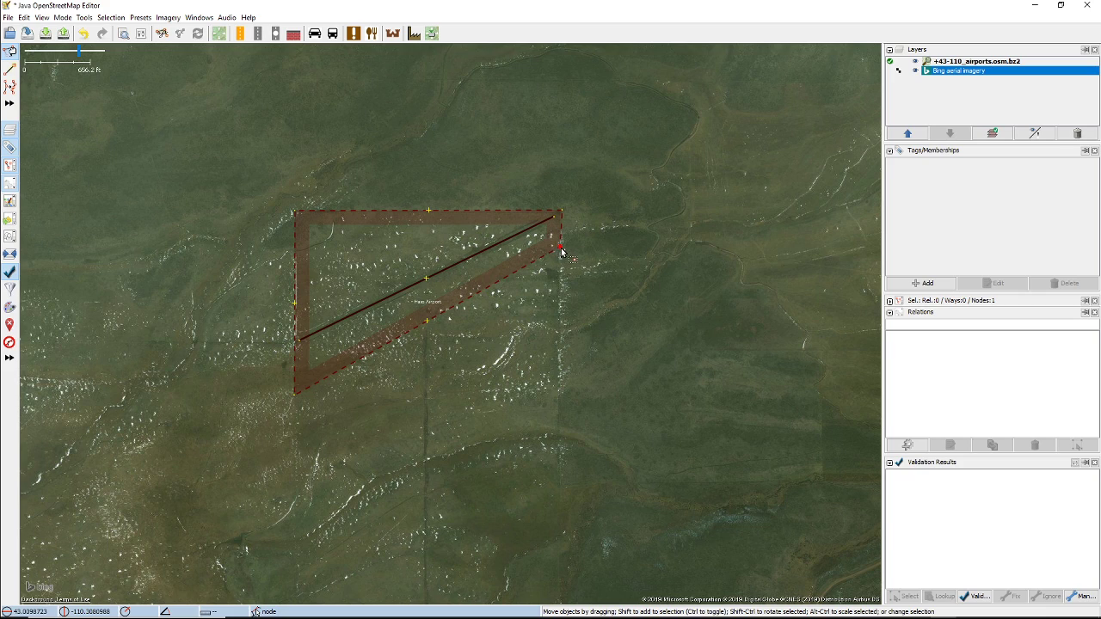
pyautogui.moveTo(561, 249); pyautogui.dragTo(549, 184)
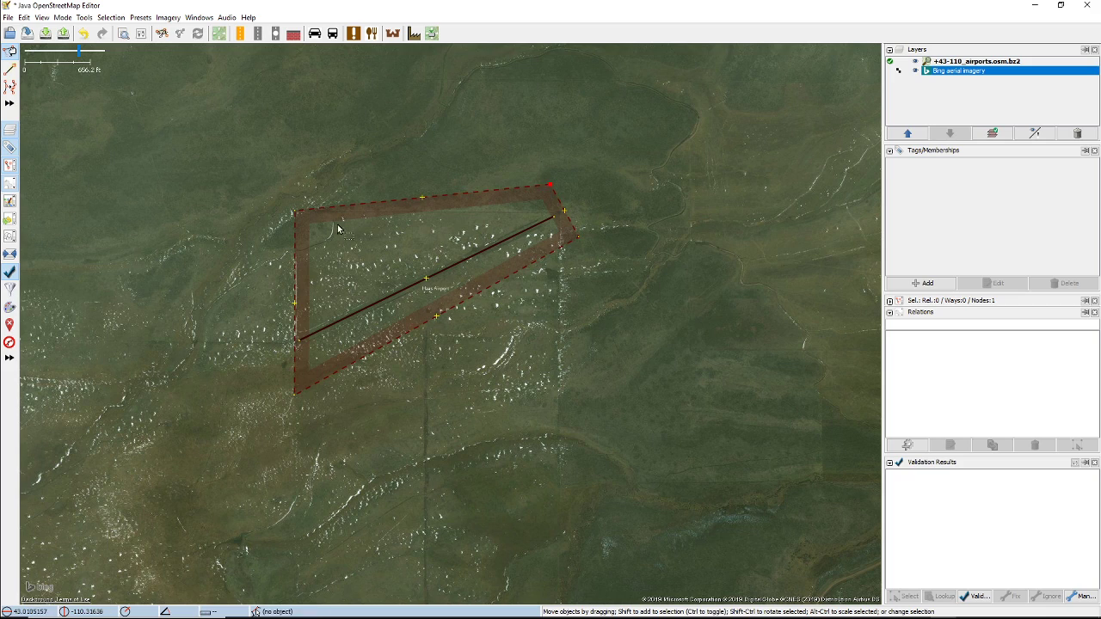
pyautogui.moveTo(295, 210); pyautogui.dragTo(276, 315)
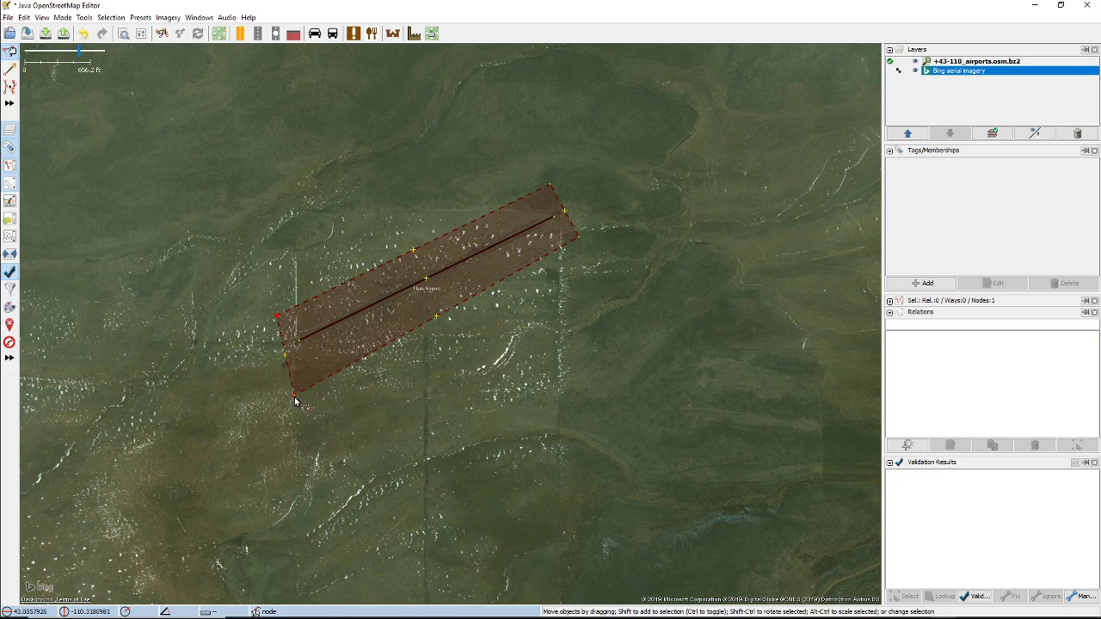
pyautogui.moveTo(295, 395); pyautogui.dragTo(303, 380)
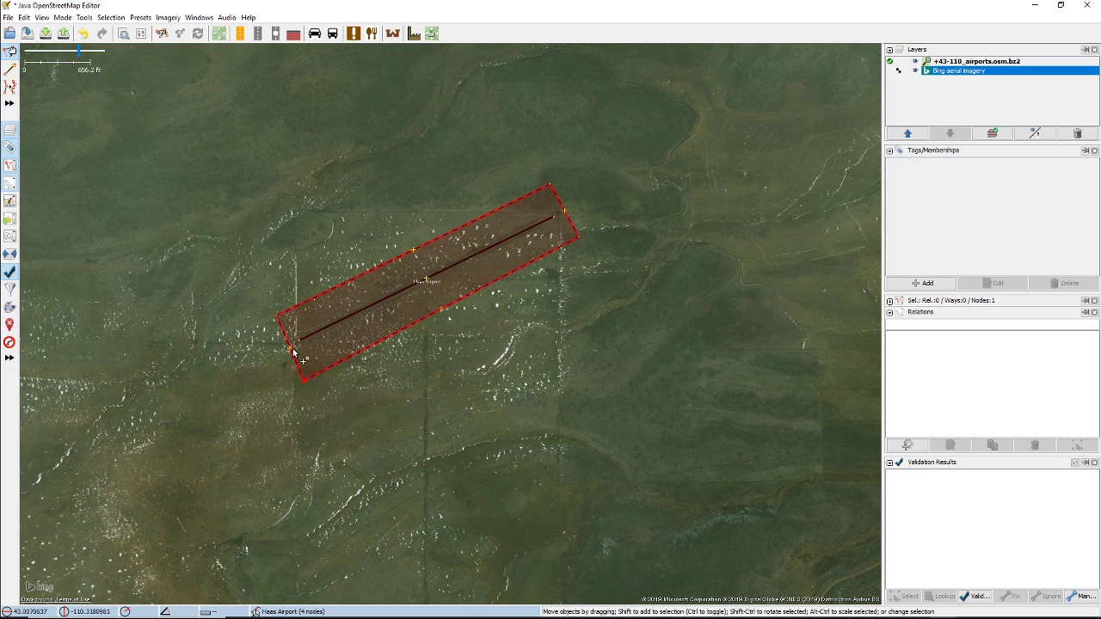
pyautogui.moveTo(276, 316); pyautogui.dragTo(269, 319)
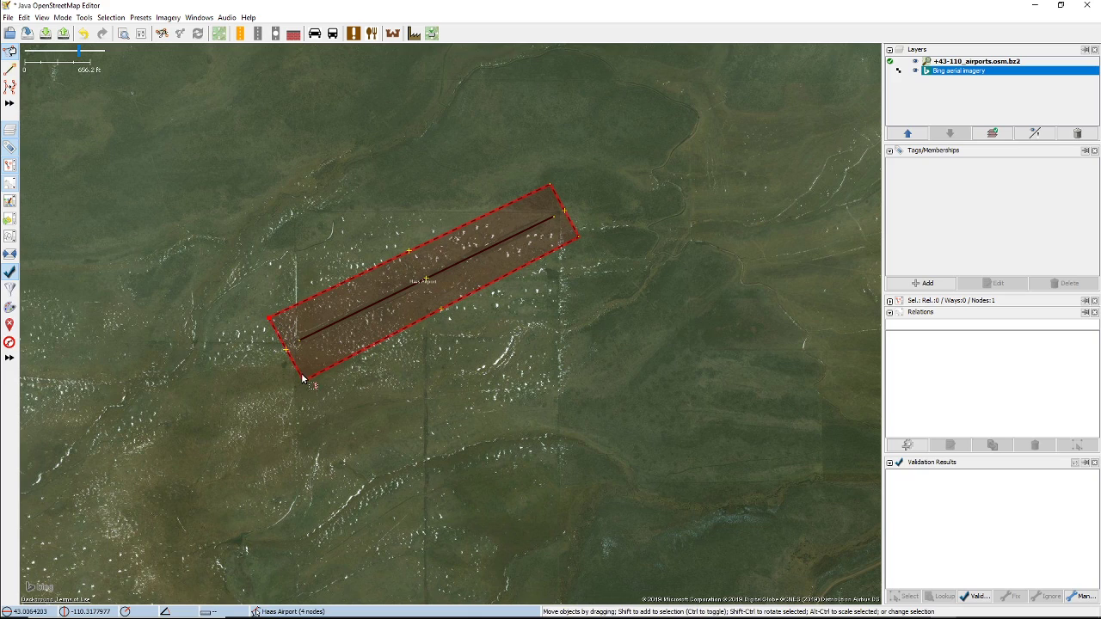
pyautogui.moveTo(303, 381); pyautogui.dragTo(298, 378)
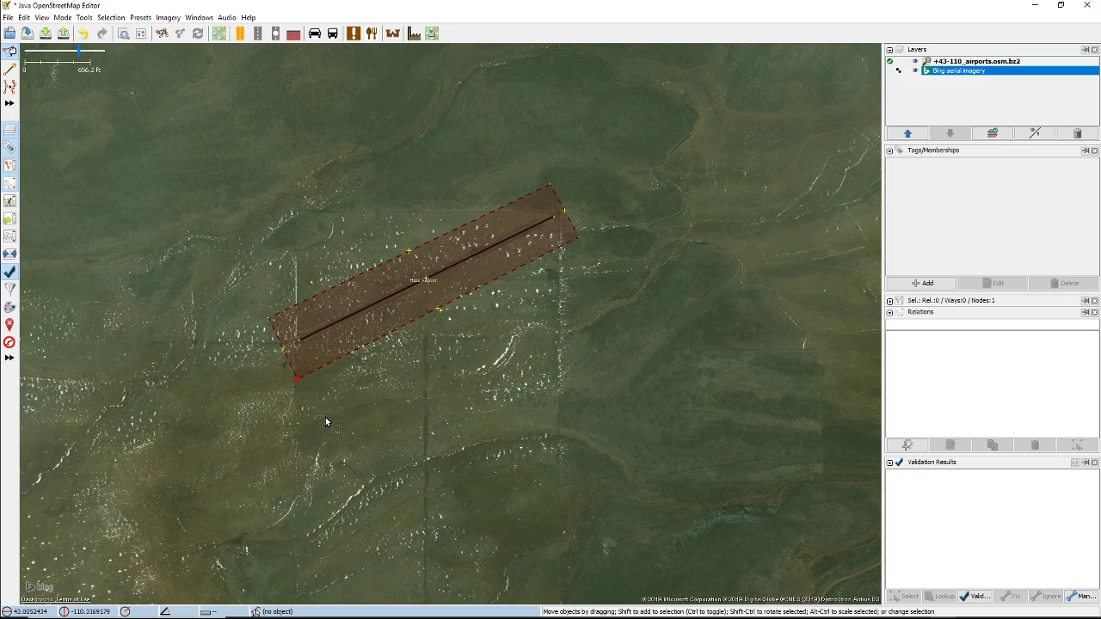
# Step: Fine-tune the four corners of Haas Airport's boundary so its long edges run parallel to the runway and clear both runway ends
pyautogui.click(333, 360)
pyautogui.click(551, 185)
pyautogui.moveTo(554, 188)
pyautogui.mouseDown()
pyautogui.moveTo(558, 202)
pyautogui.moveTo(559, 185)
pyautogui.mouseUp()
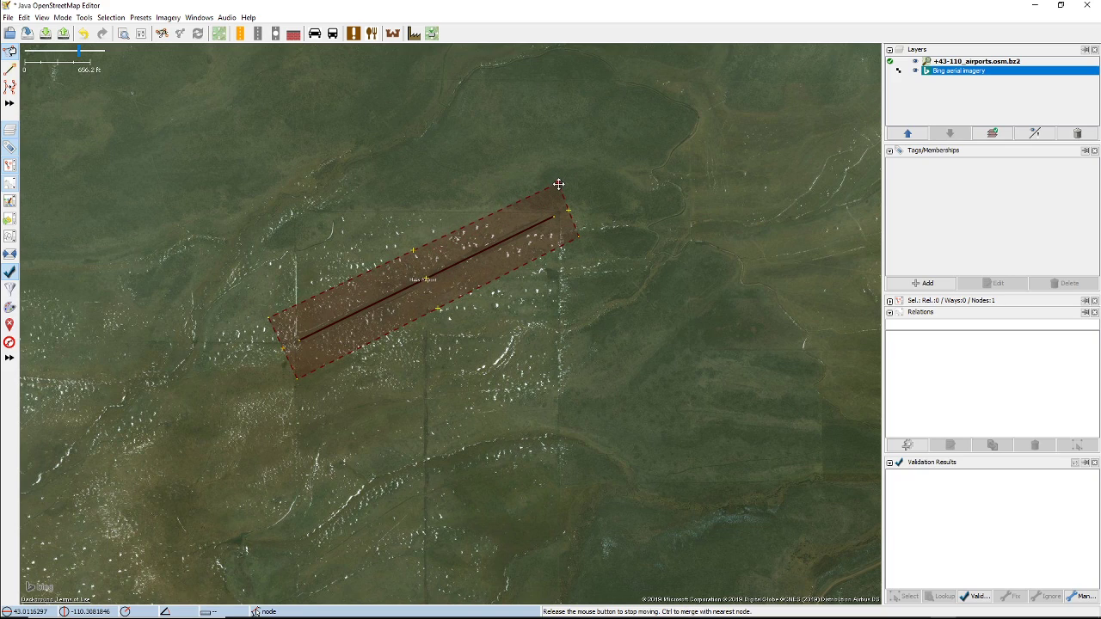
pyautogui.moveTo(580, 240); pyautogui.dragTo(582, 233)
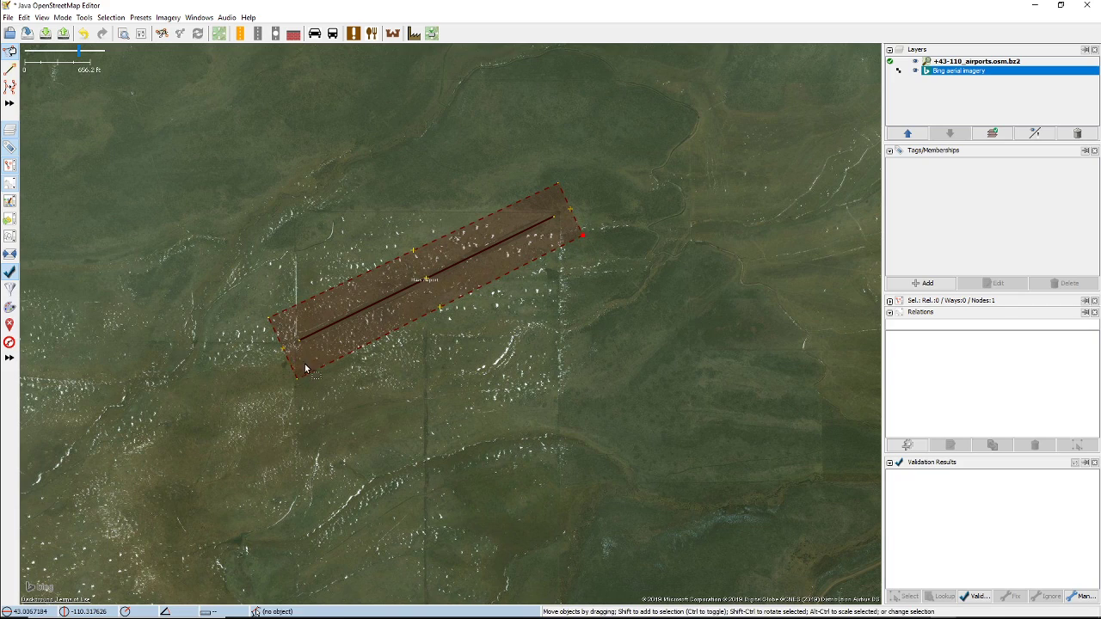
pyautogui.moveTo(297, 379); pyautogui.dragTo(295, 375)
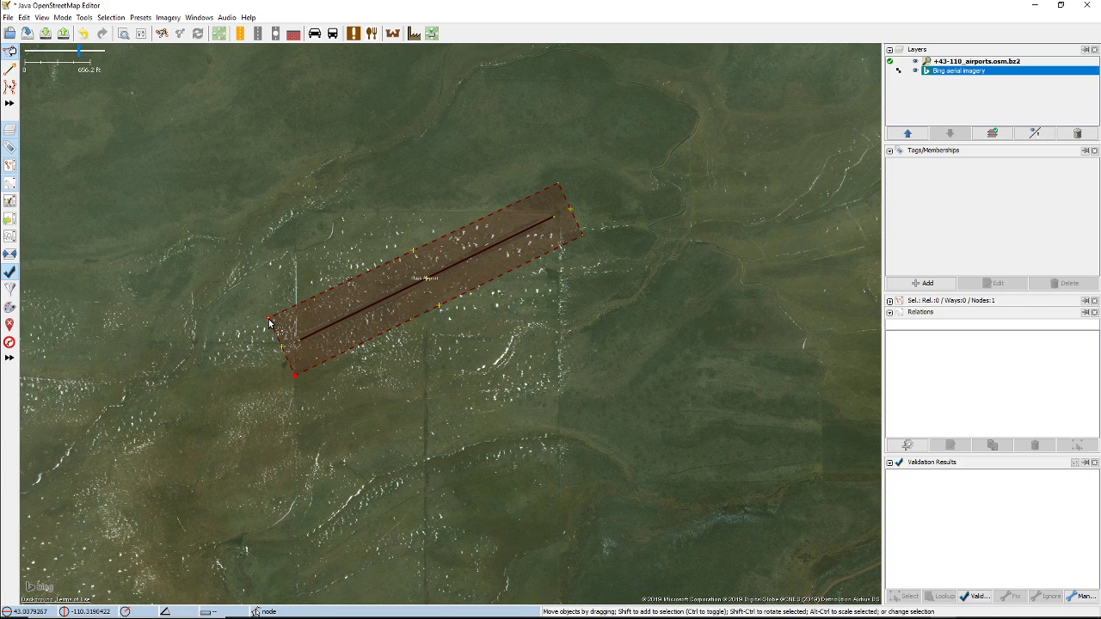
pyautogui.moveTo(268, 320); pyautogui.dragTo(272, 324)
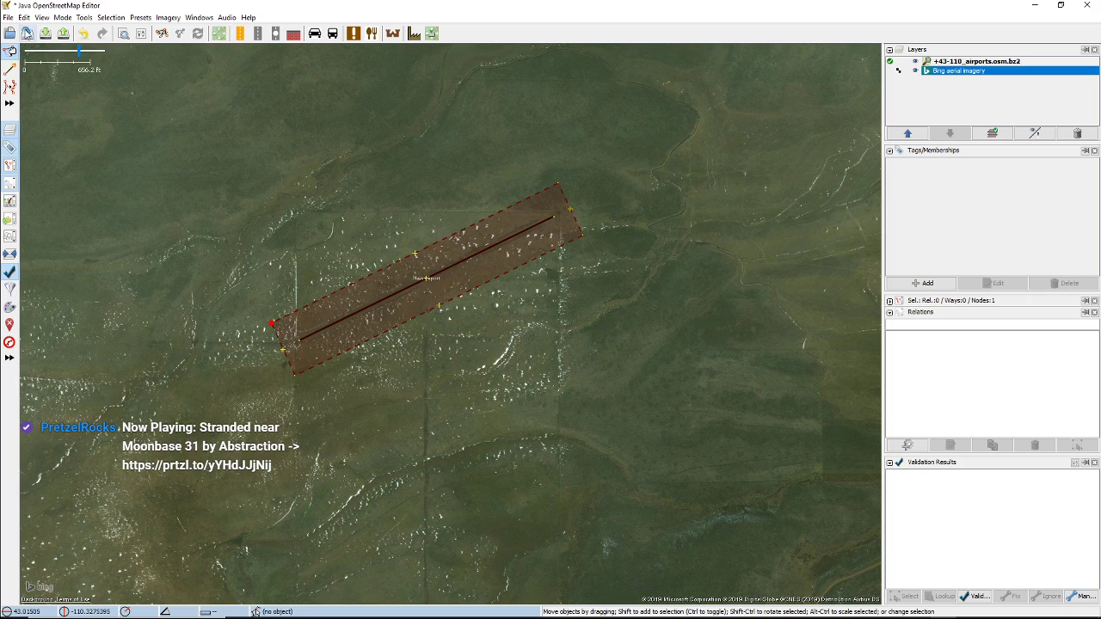
# Step: Save the +43-110 airport data and review the tags of Haas Airport's boundary and runway
pyautogui.click(8, 18)
pyautogui.click(29, 100)
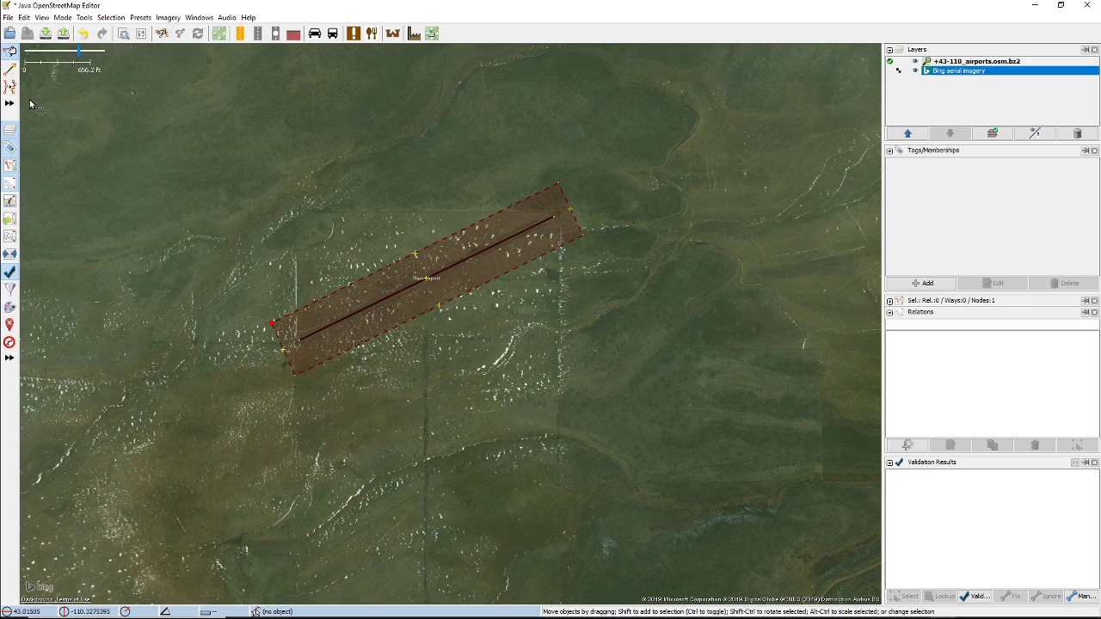
pyautogui.click(316, 371)
pyautogui.click(316, 369)
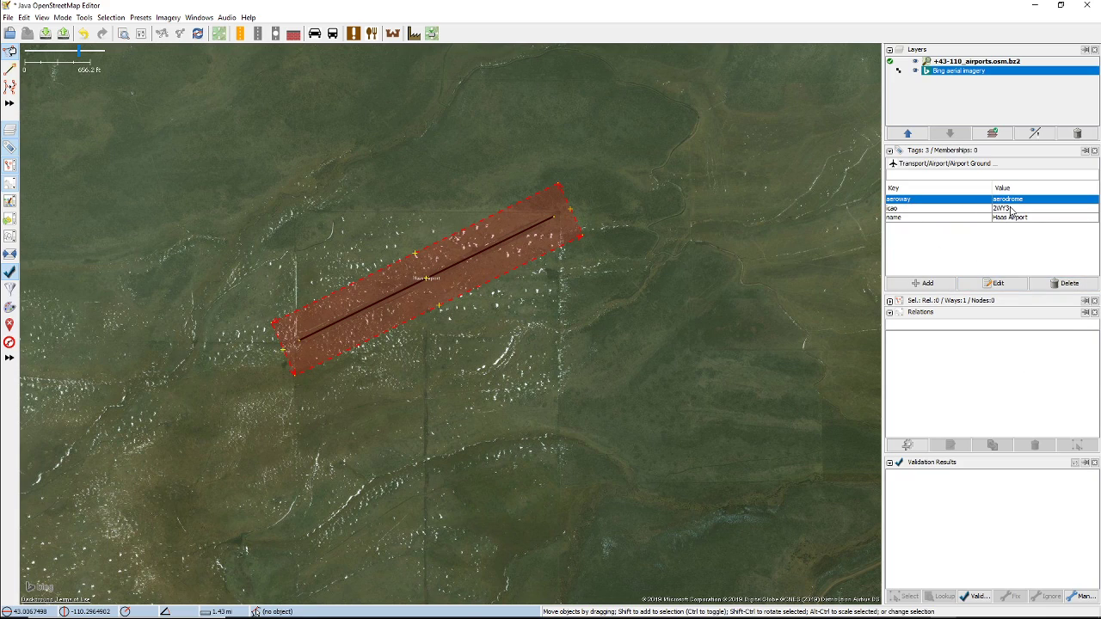
pyautogui.click(494, 246)
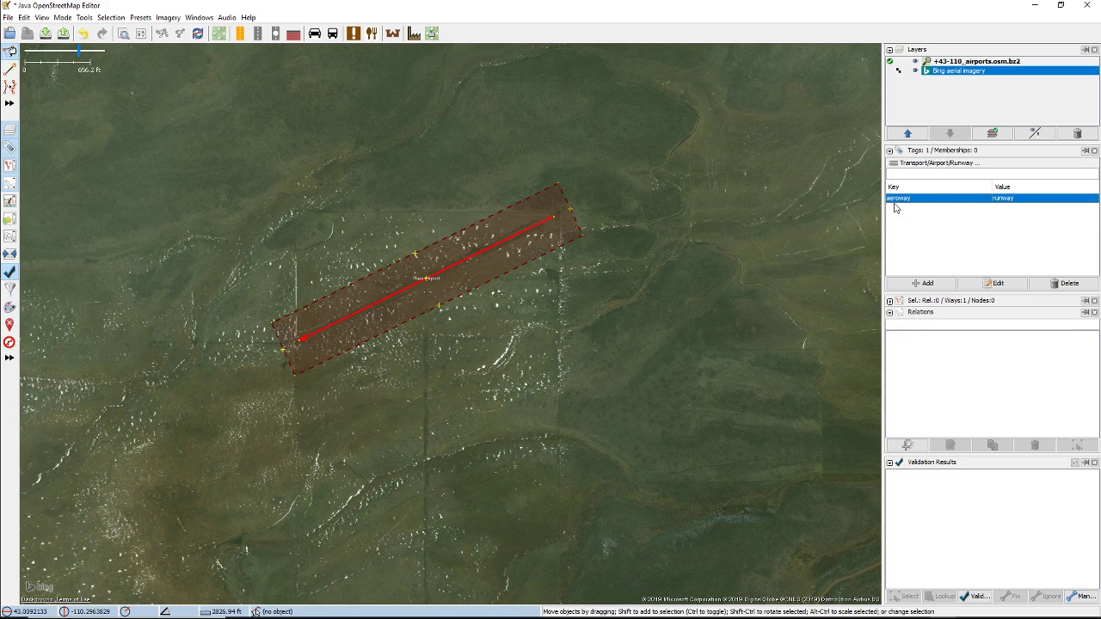
# Step: Exit JOSM immediately without uploading the edited airport data to OpenStreetMap
pyautogui.click(7, 18)
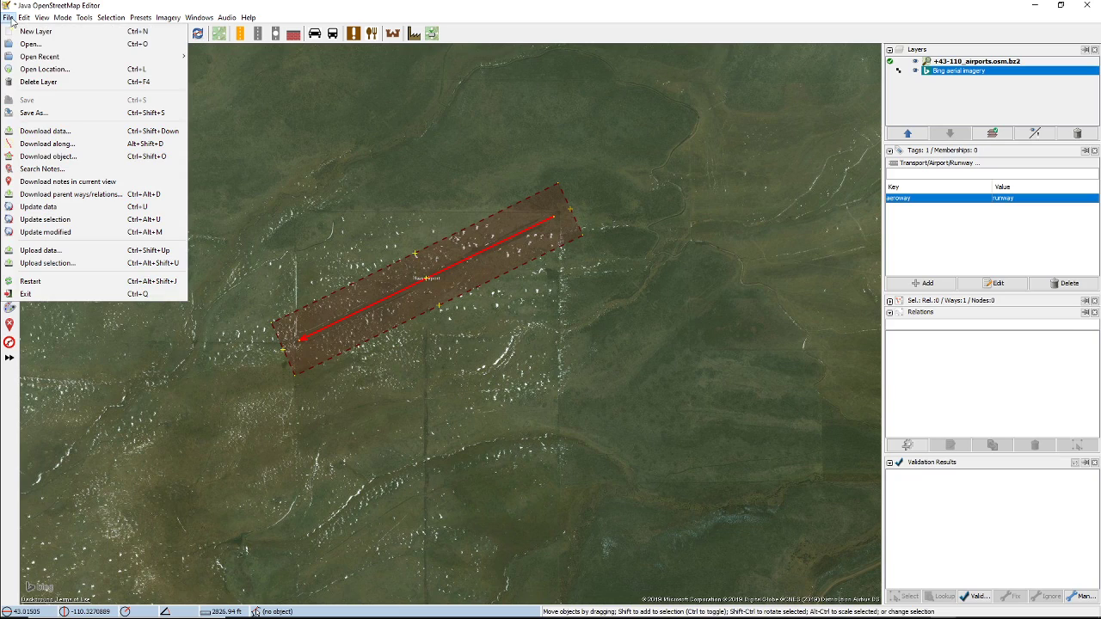
pyautogui.click(34, 294)
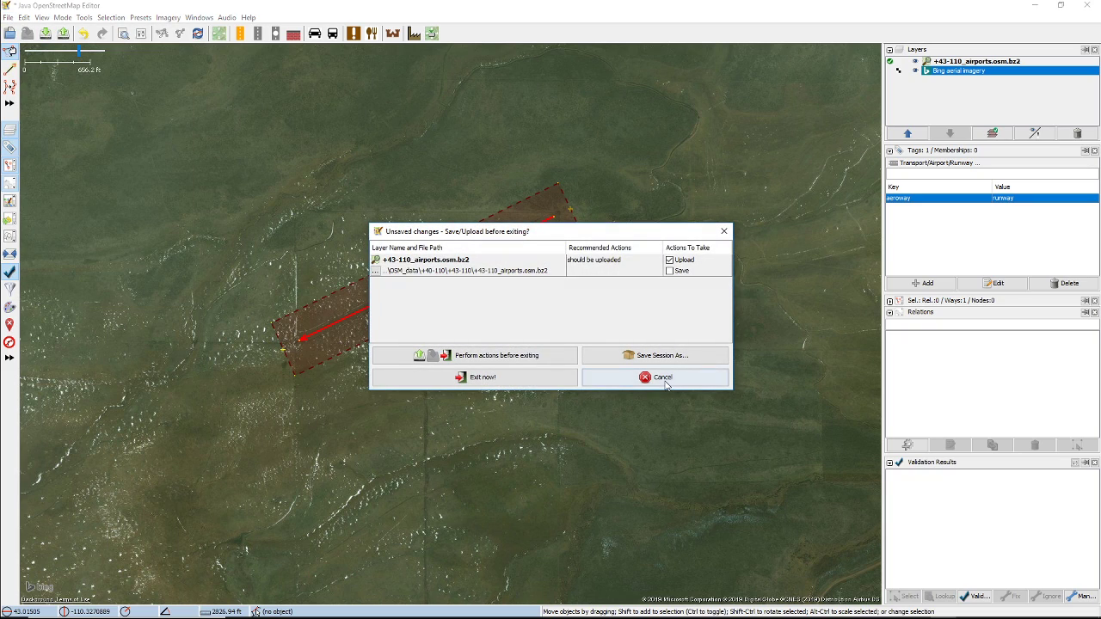
pyautogui.click(664, 384)
pyautogui.click(7, 18)
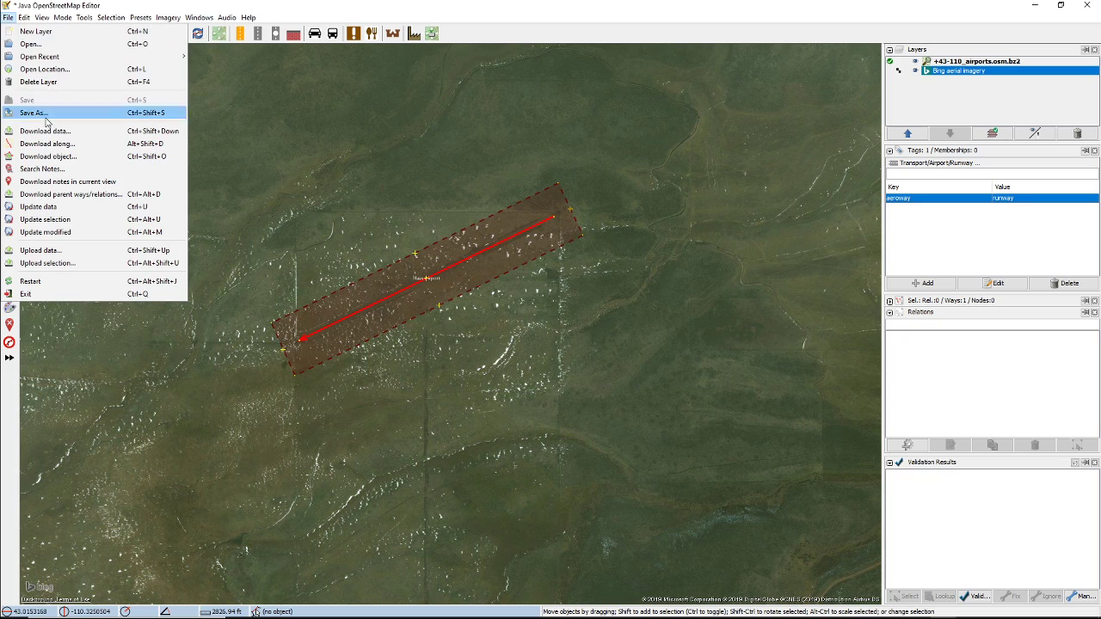
pyautogui.click(36, 295)
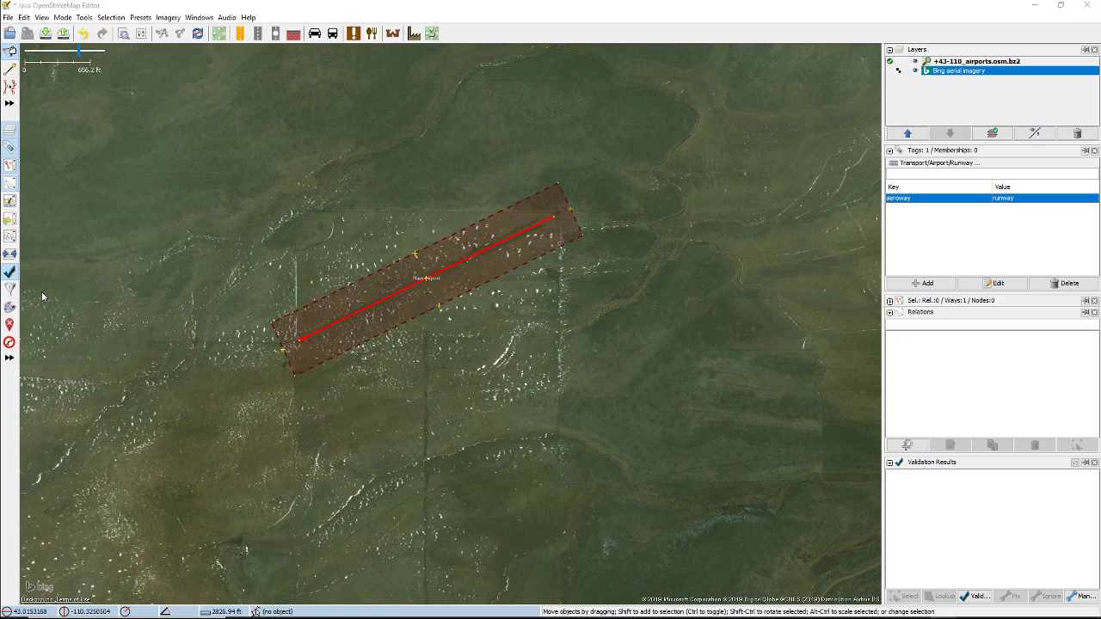
pyautogui.click(468, 379)
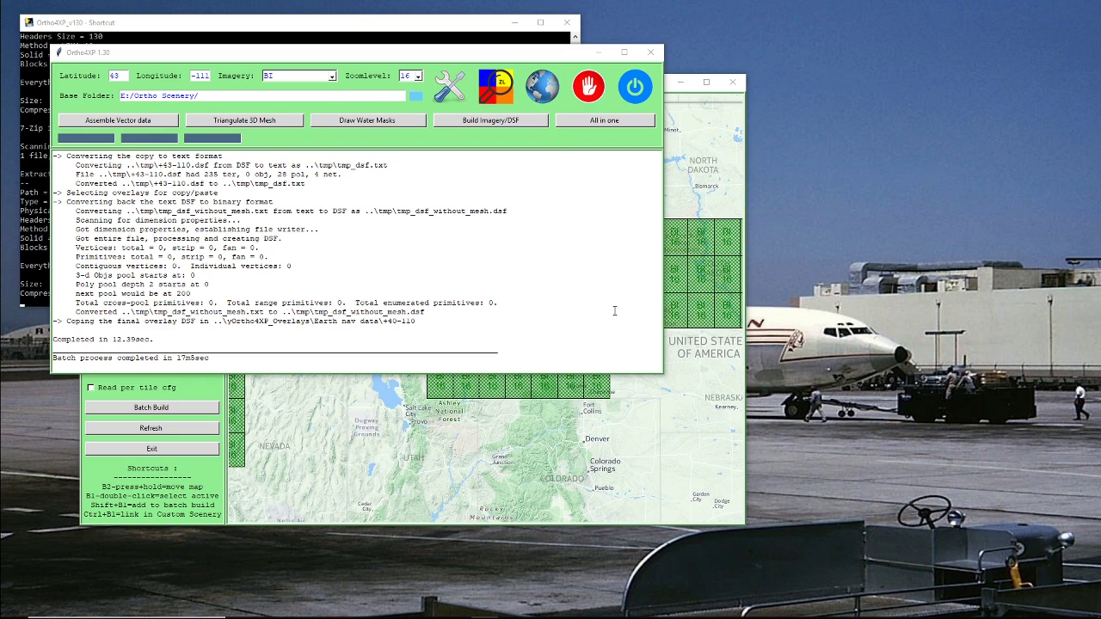
# Step: Switch to Ortho4XP's tile collection map and make +43-110 the active tile
pyautogui.click(641, 426)
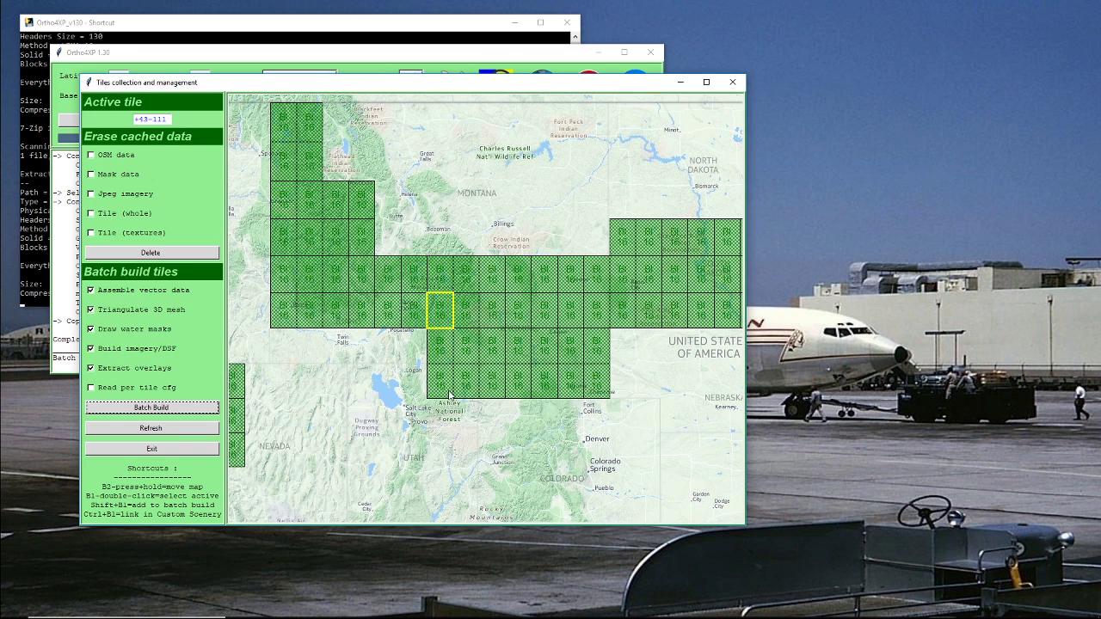
pyautogui.doubleClick(468, 316)
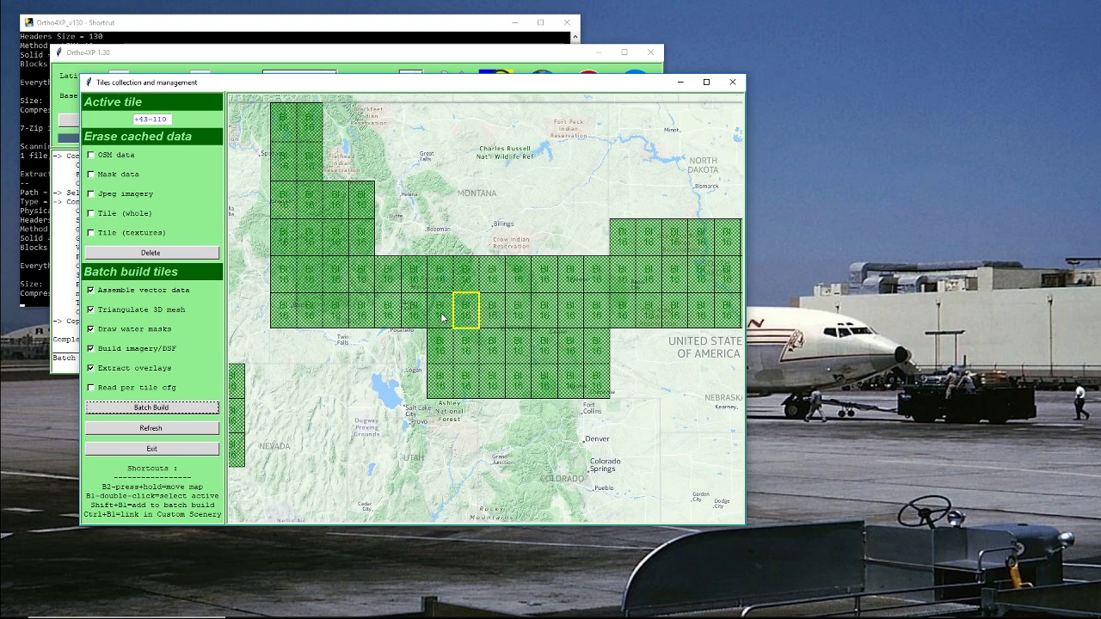
# Step: Open File Explorer and browse the E: drive to the Ortho4XP\OSM_data\+40-110\+43-110 folder
pyautogui.moveTo(633, 614)
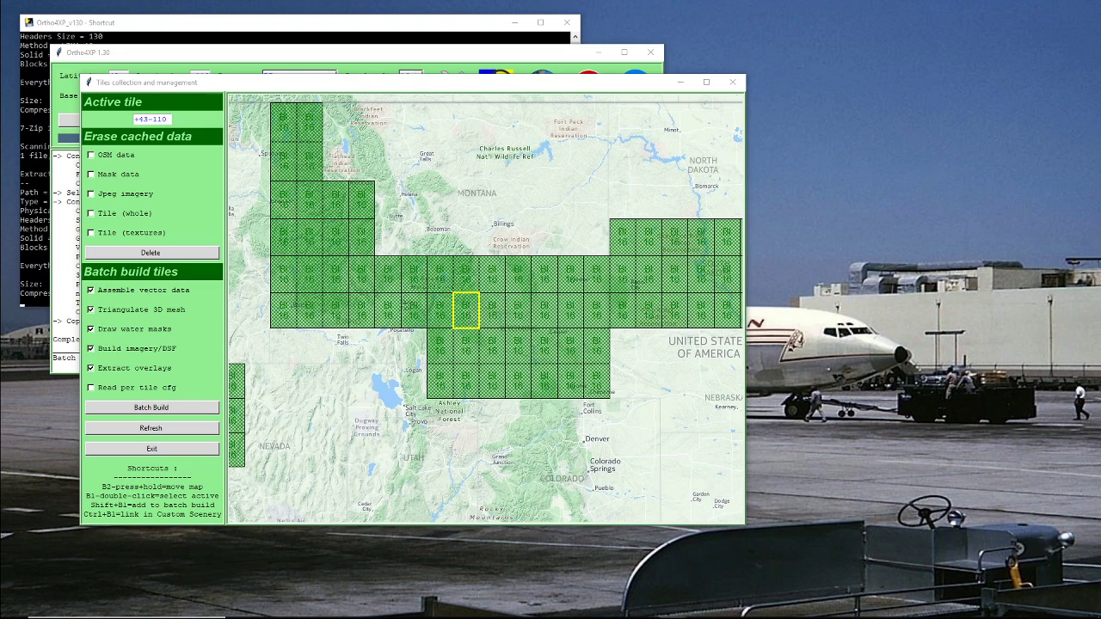
pyautogui.moveTo(335, 579)
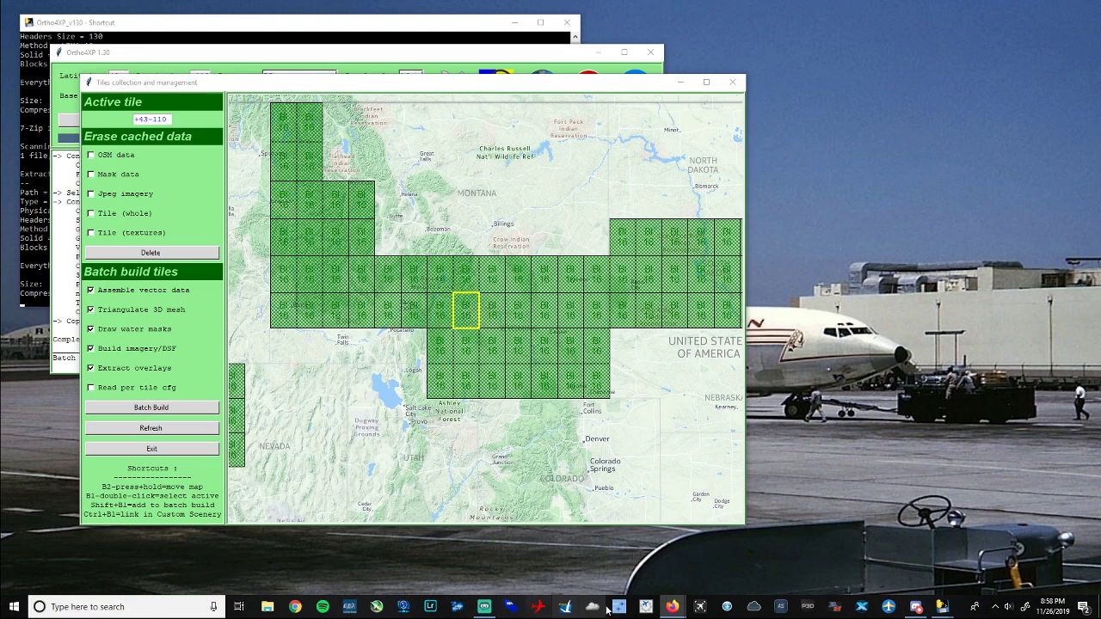
pyautogui.click(267, 606)
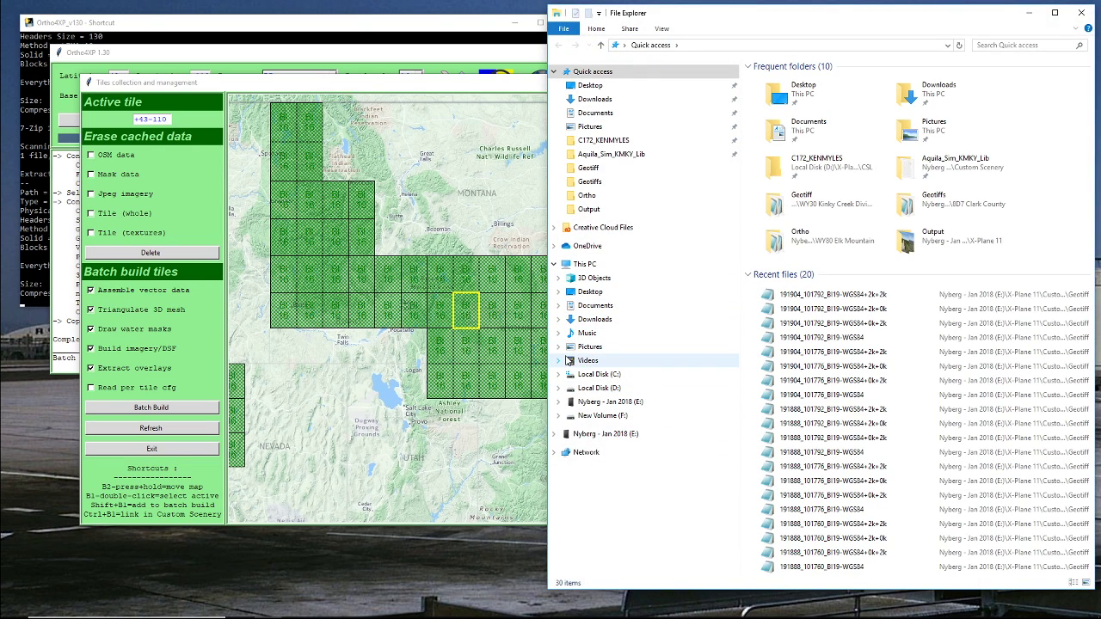
pyautogui.click(558, 401)
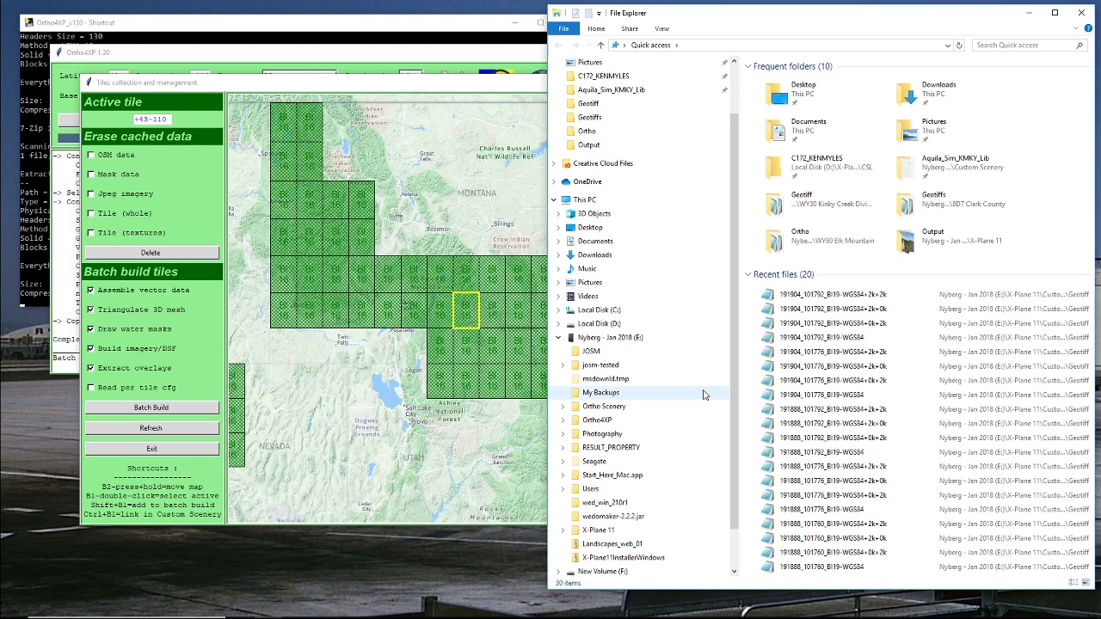
pyautogui.click(564, 422)
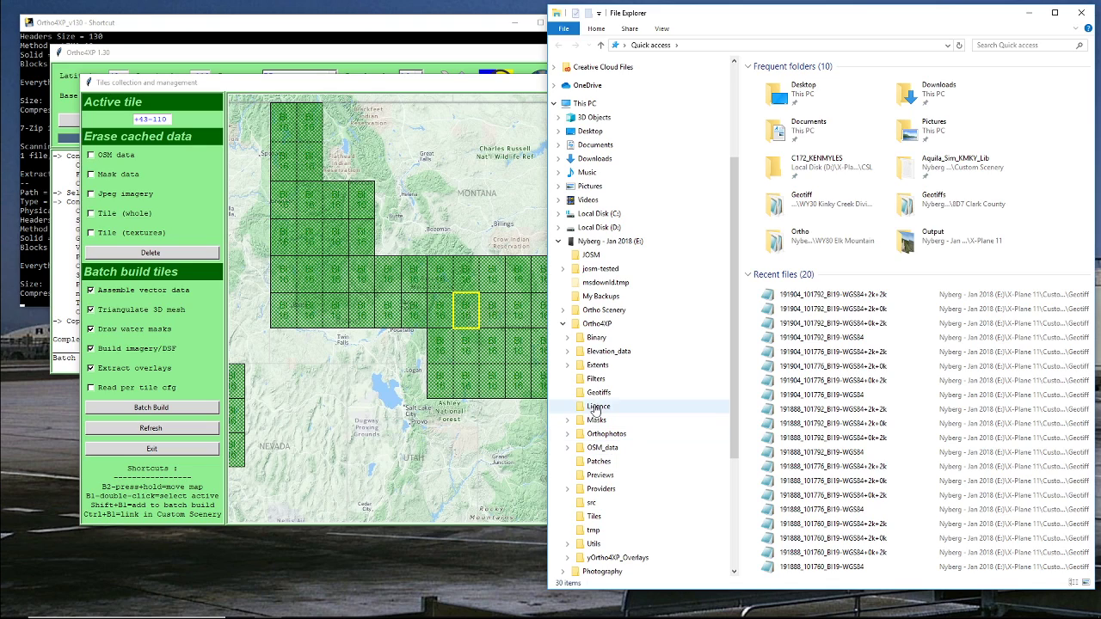
pyautogui.click(563, 327)
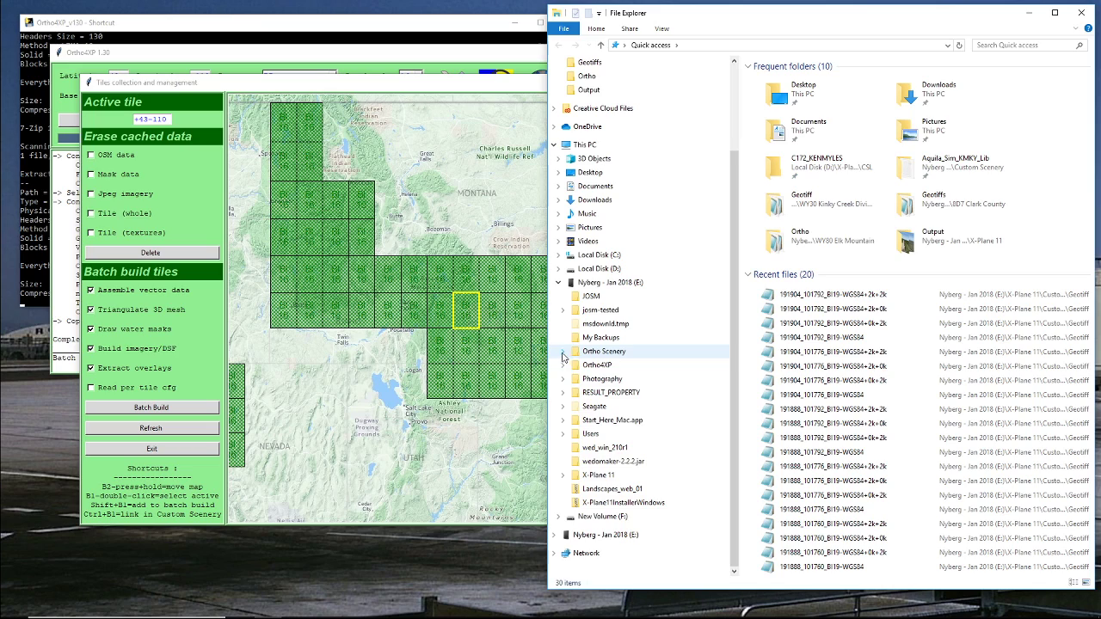
pyautogui.click(564, 365)
pyautogui.click(568, 448)
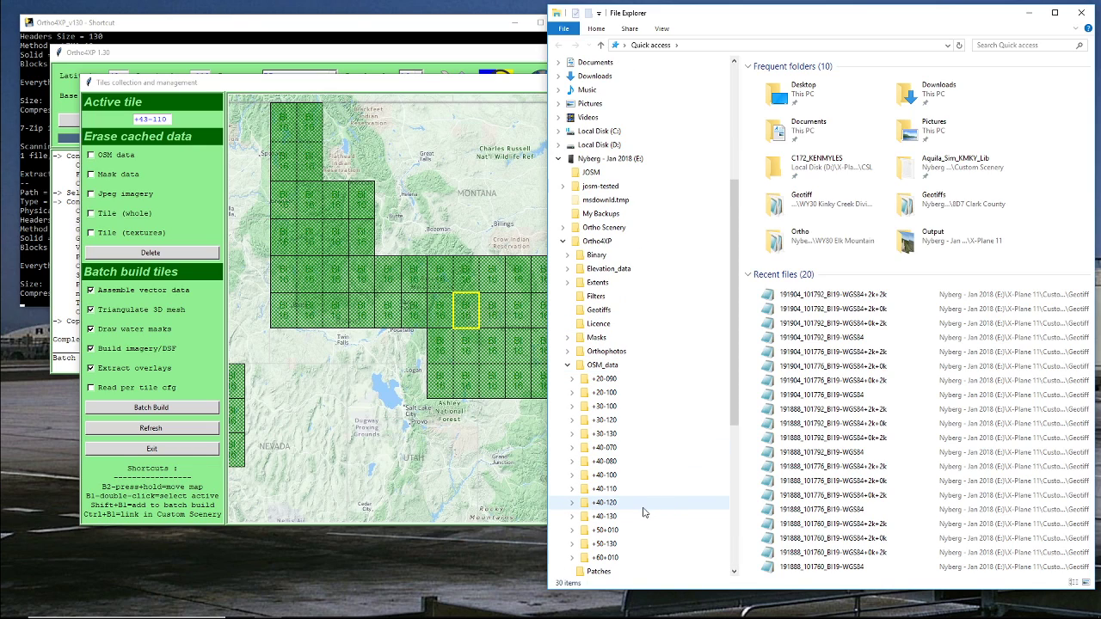
pyautogui.click(606, 489)
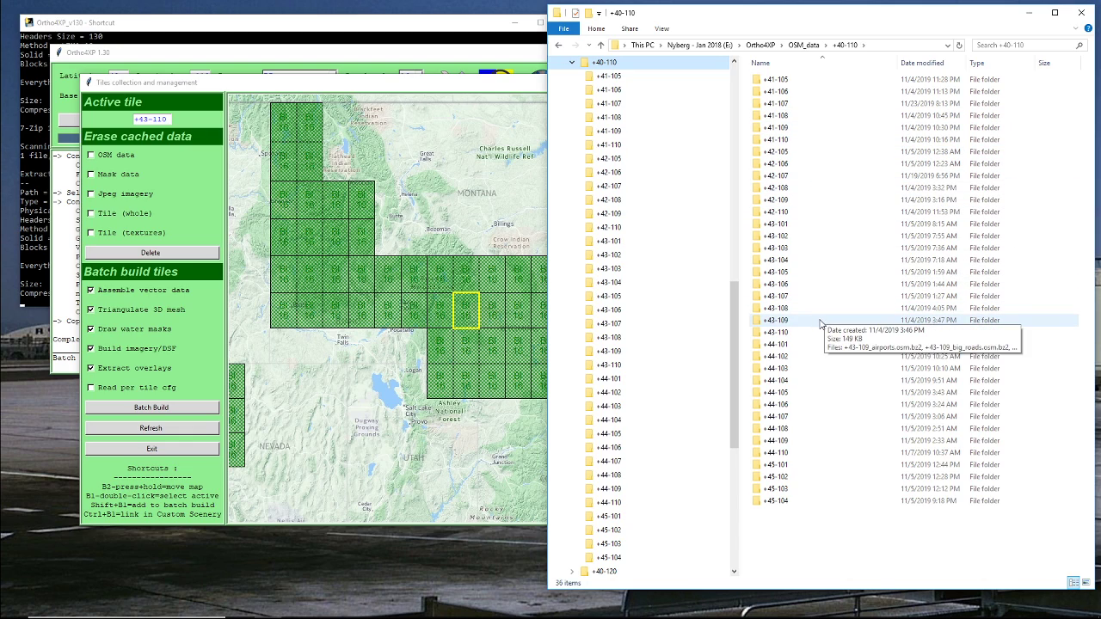
pyautogui.doubleClick(775, 334)
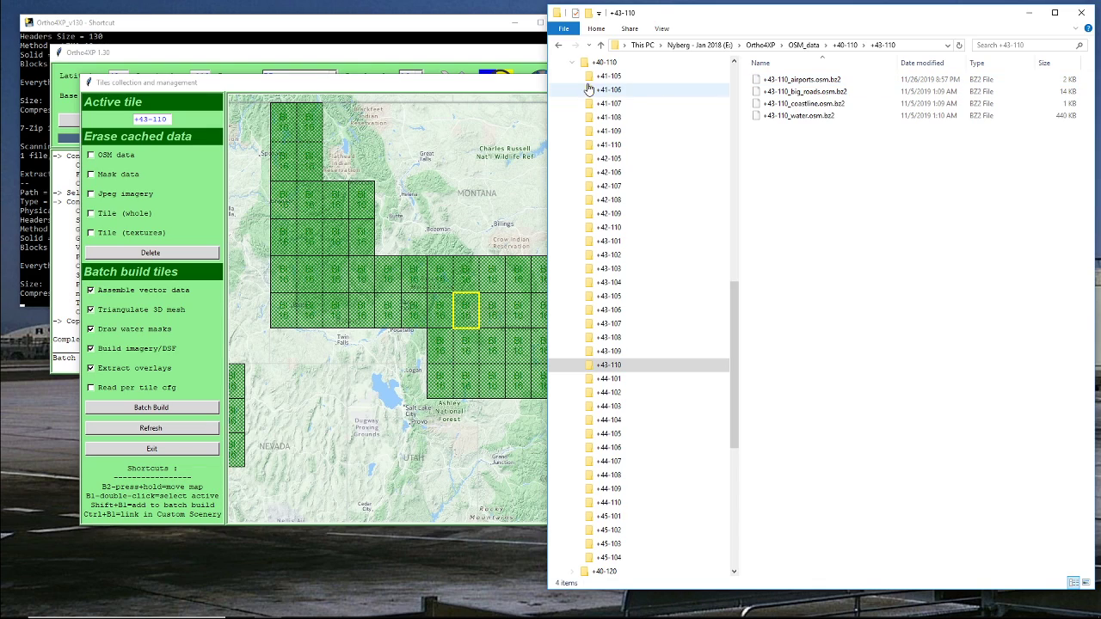
# Step: Move the folder window clear of the Ortho4XP tile map and make the neighbouring tile +43-111 active
pyautogui.moveTo(697, 17); pyautogui.dragTo(745, 24)
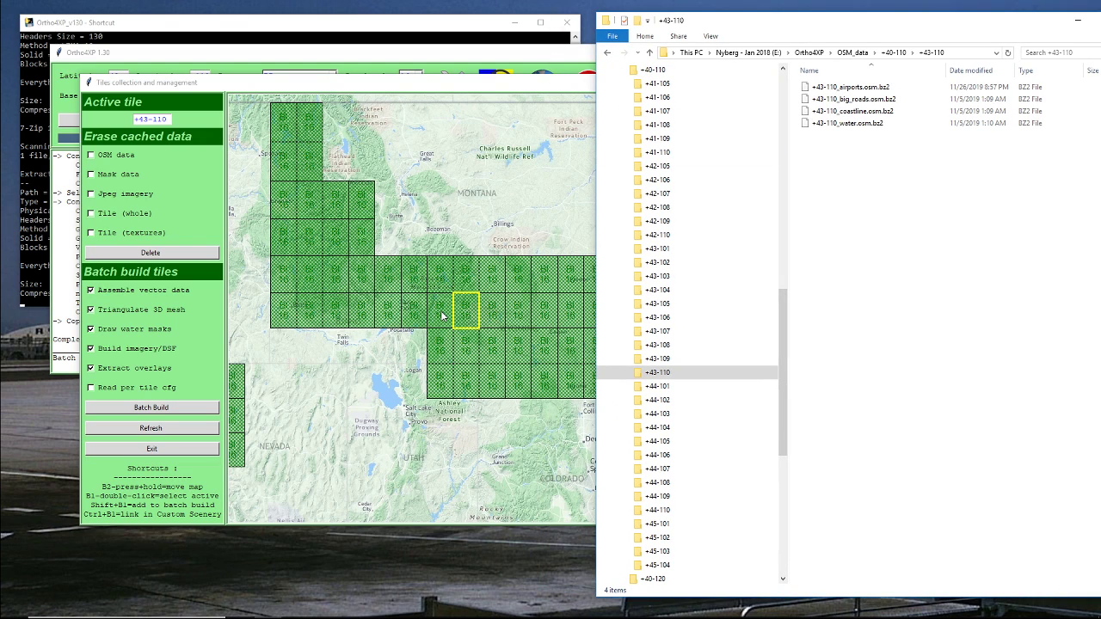
pyautogui.click(469, 315)
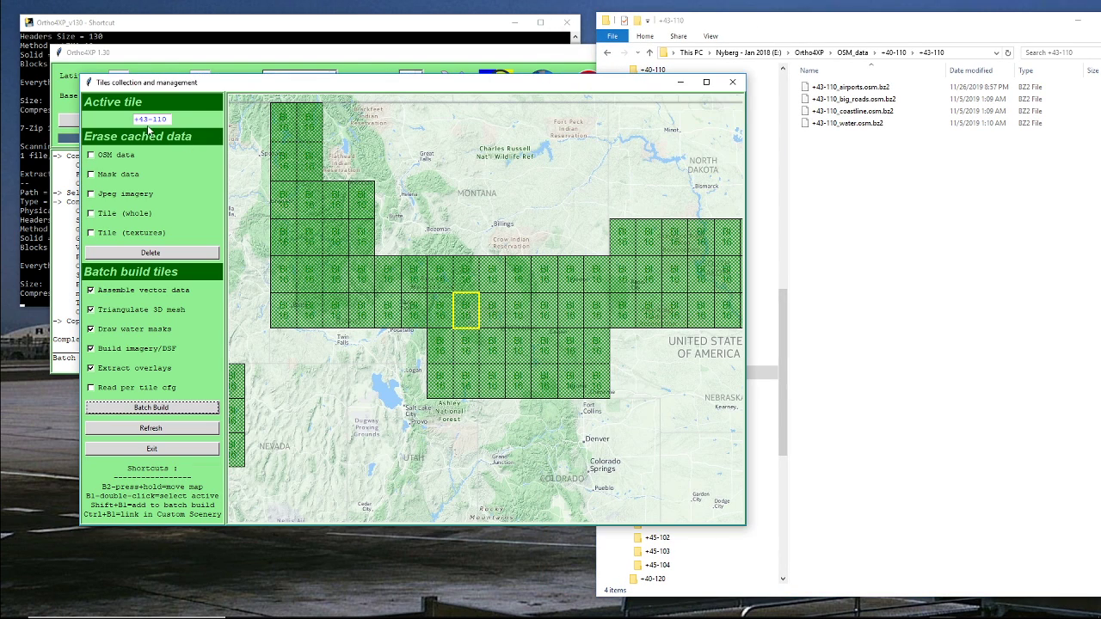
pyautogui.doubleClick(443, 310)
# Step: Examine the tile subfolders in OSM_data, opening +44-101 and +43-110, expanding +40-120, and reposition the folder window to show its full width
pyautogui.click(802, 61)
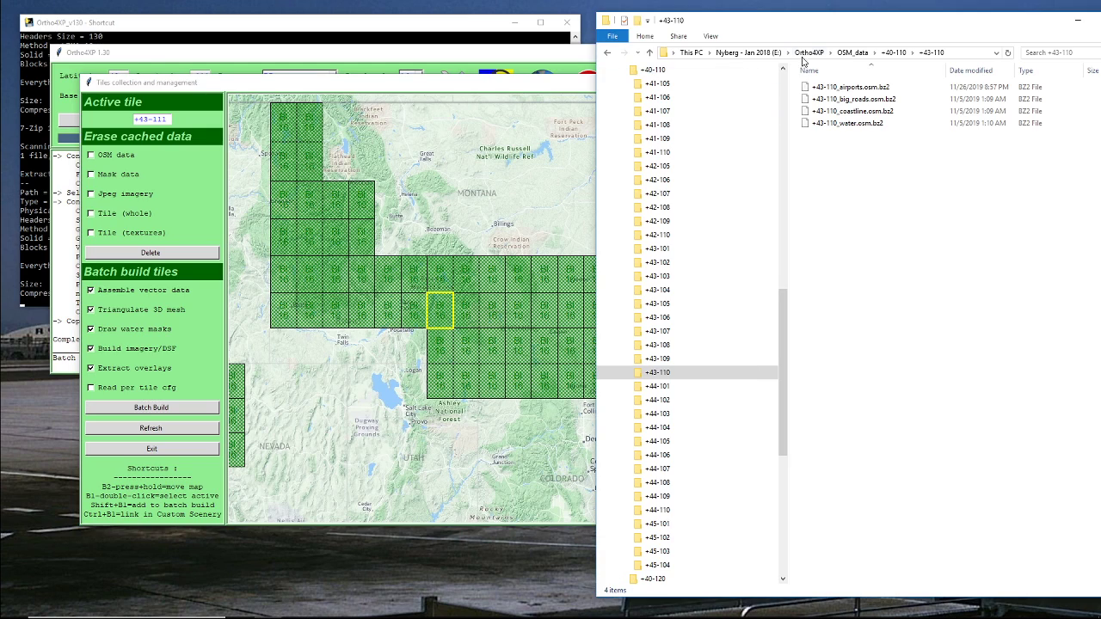
pyautogui.click(664, 378)
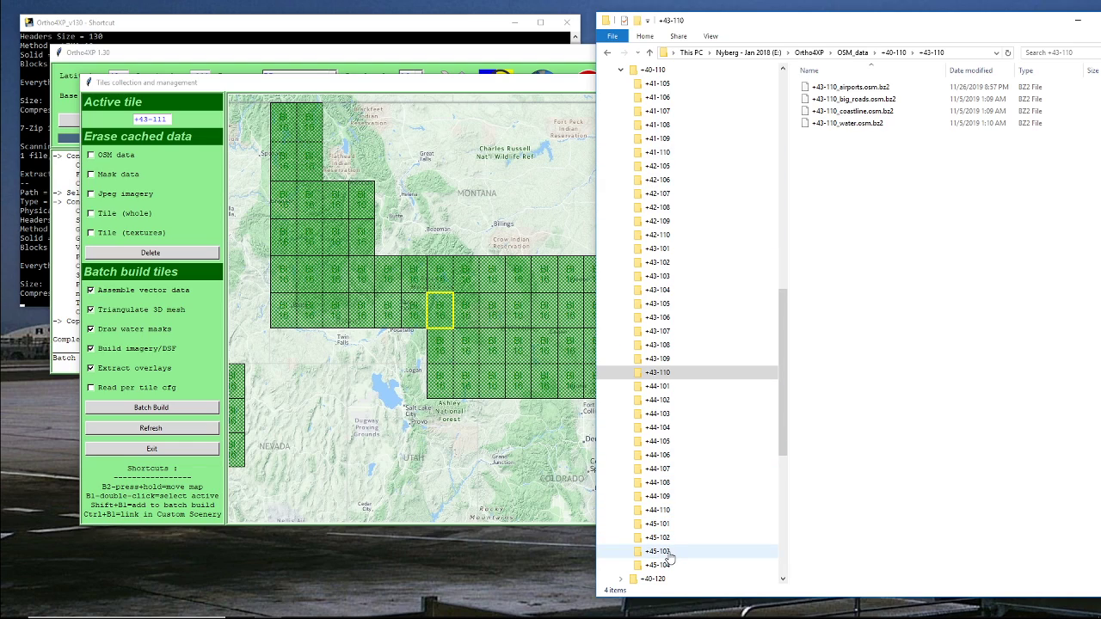
pyautogui.click(659, 388)
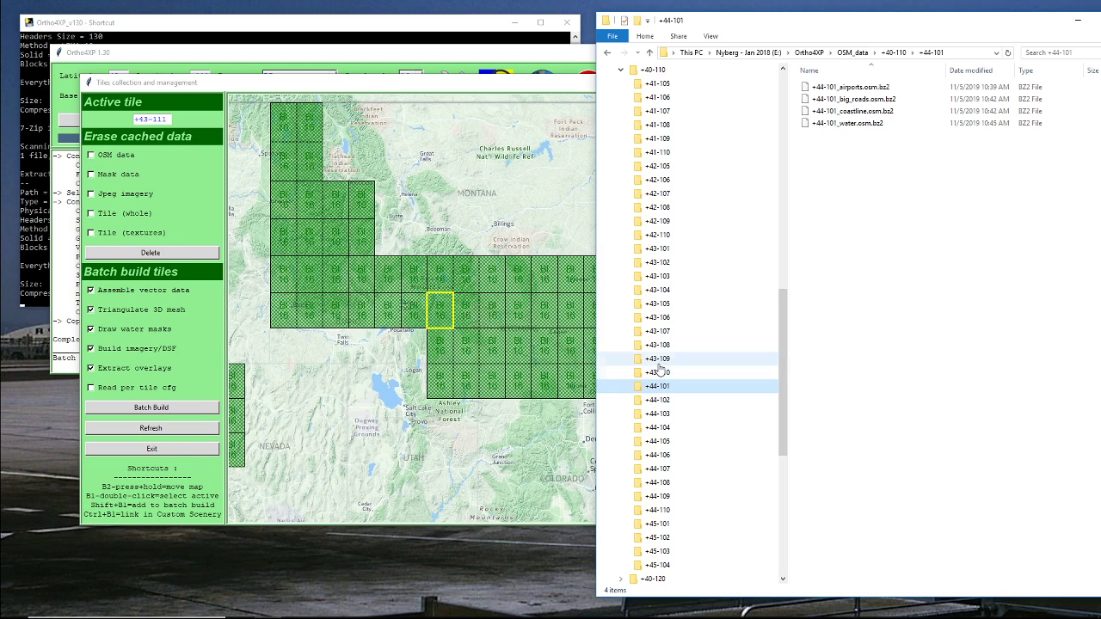
pyautogui.click(660, 373)
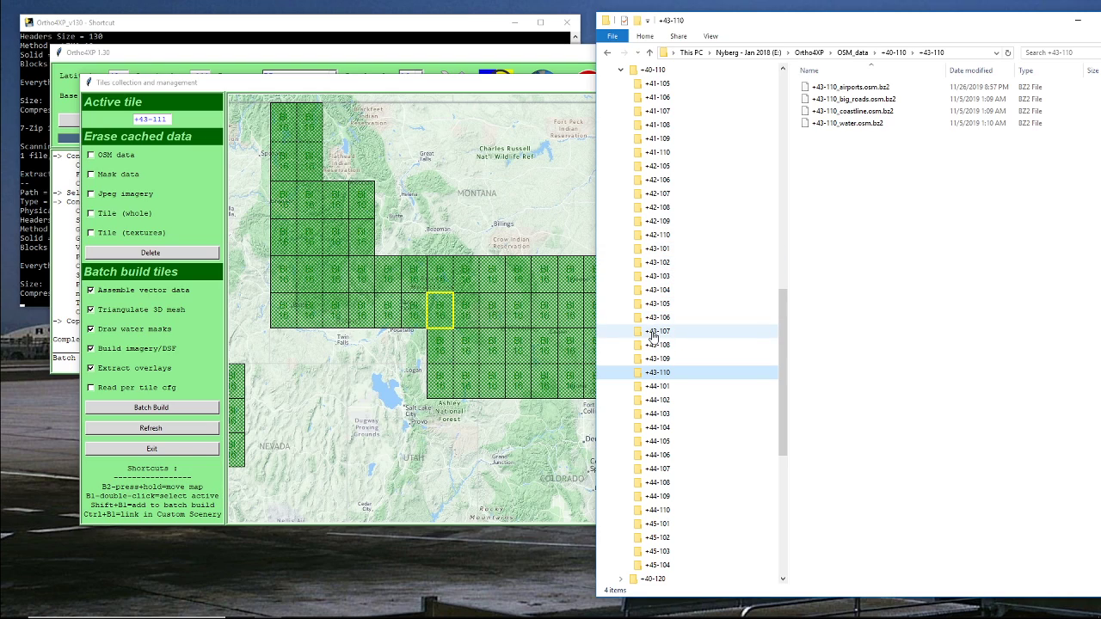
pyautogui.click(621, 71)
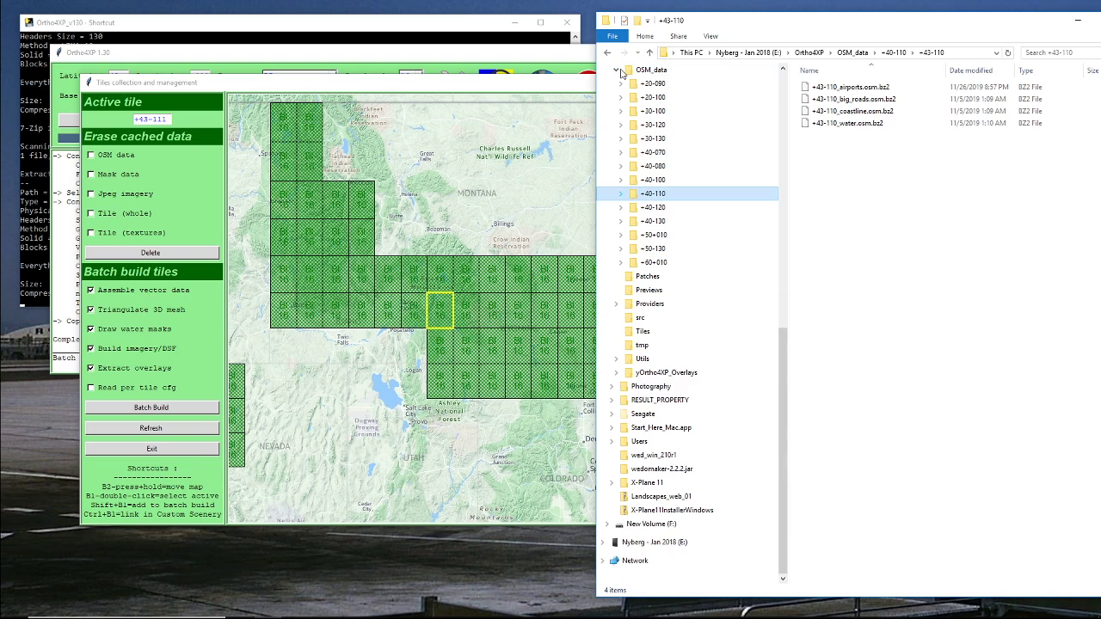
pyautogui.click(621, 208)
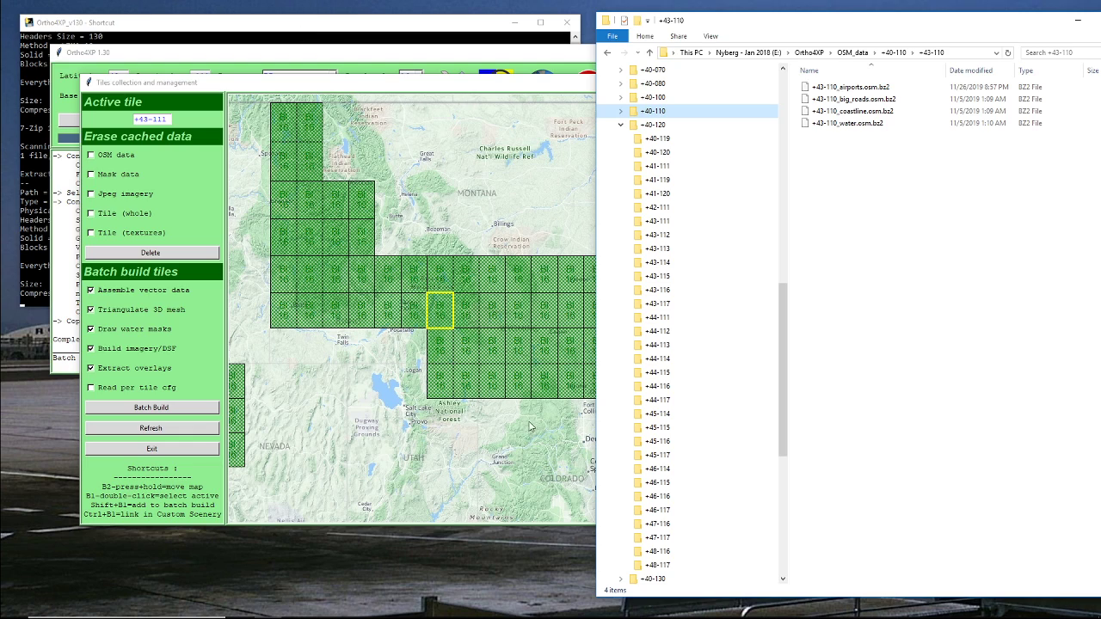
pyautogui.moveTo(352, 587)
pyautogui.moveTo(1051, 23); pyautogui.dragTo(992, 24)
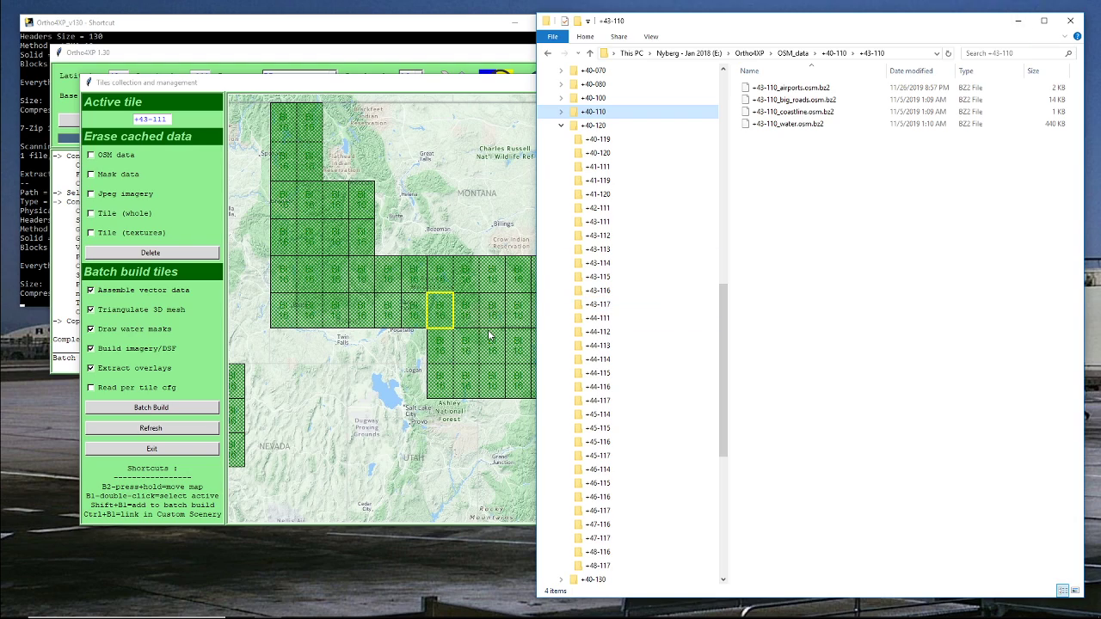
# Step: Make +43-110 the active tile in Ortho4XP, add it to the batch selection and start the batch build
pyautogui.click(463, 322)
pyautogui.doubleClick(463, 323)
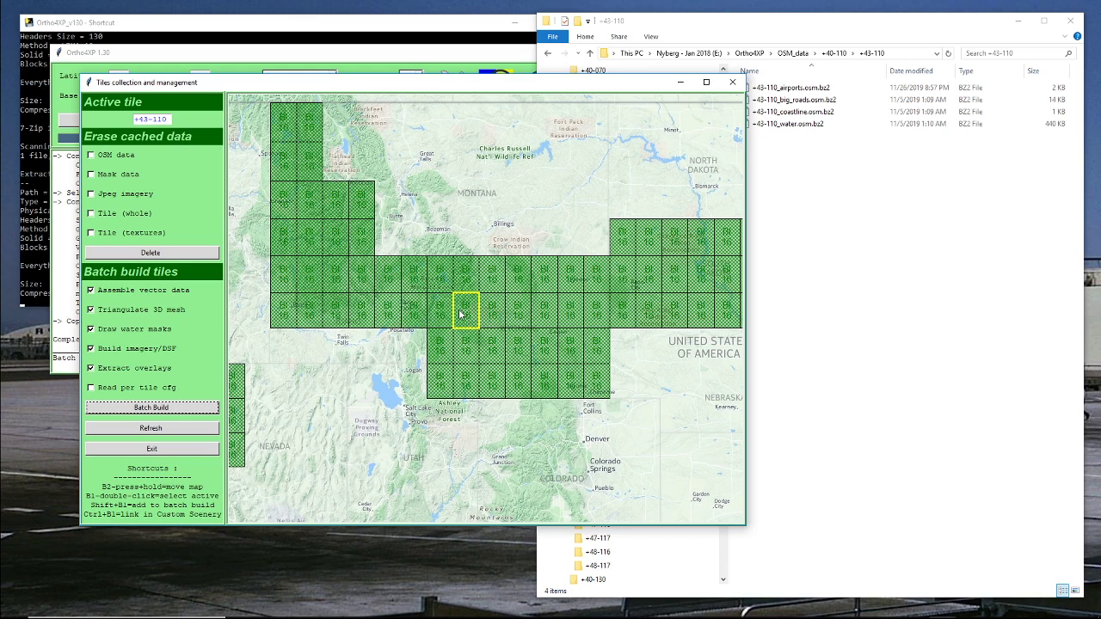
pyautogui.click(125, 410)
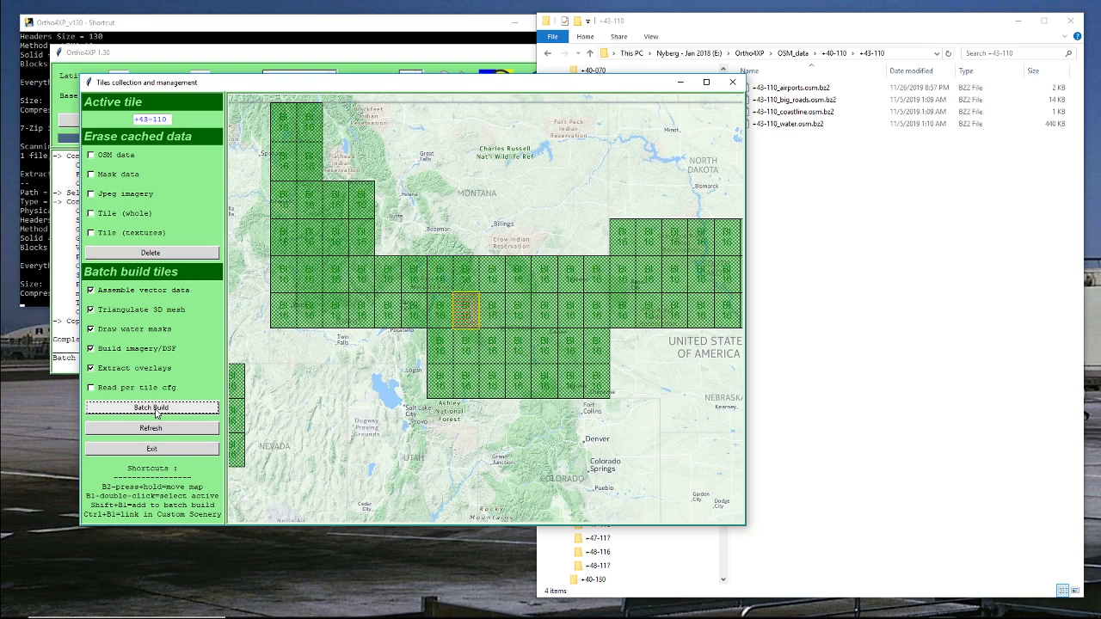
pyautogui.click(157, 411)
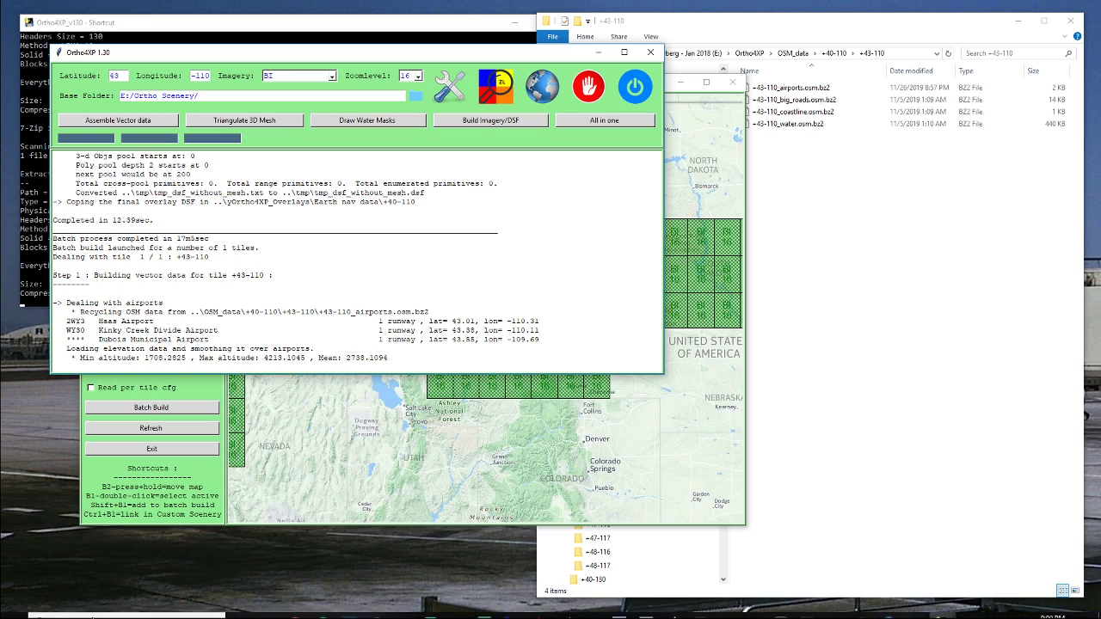
# Step: Switch to WED and open the WY30 Kinky Creek Divide Airport scenery package
pyautogui.moveTo(69, 616)
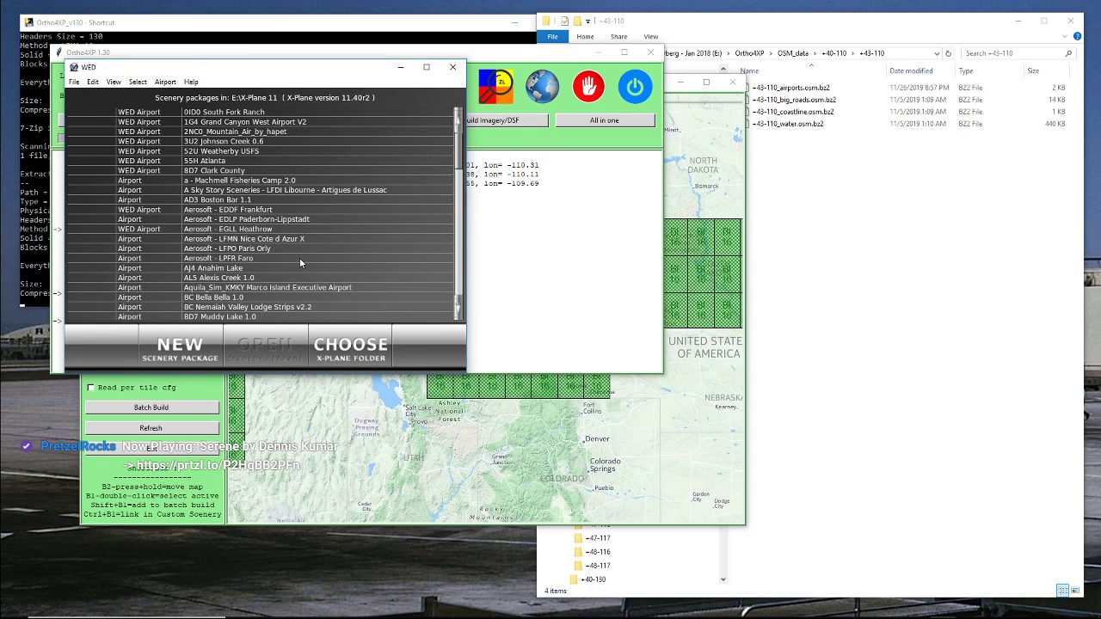
pyautogui.scroll(-2, 299, 259)
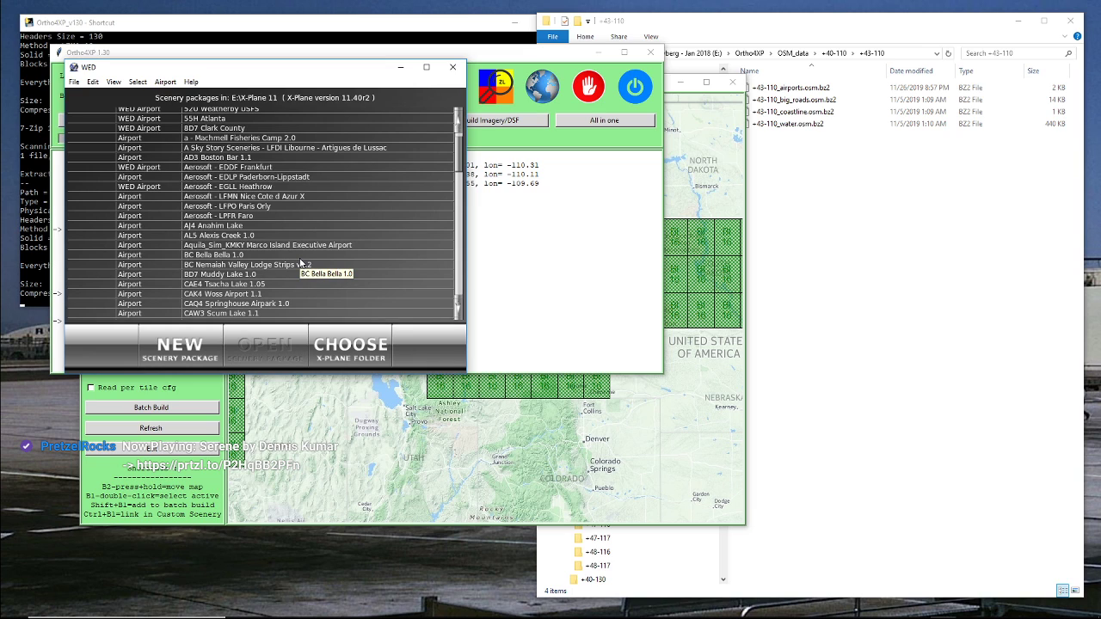
pyautogui.scroll(-6, 297, 265)
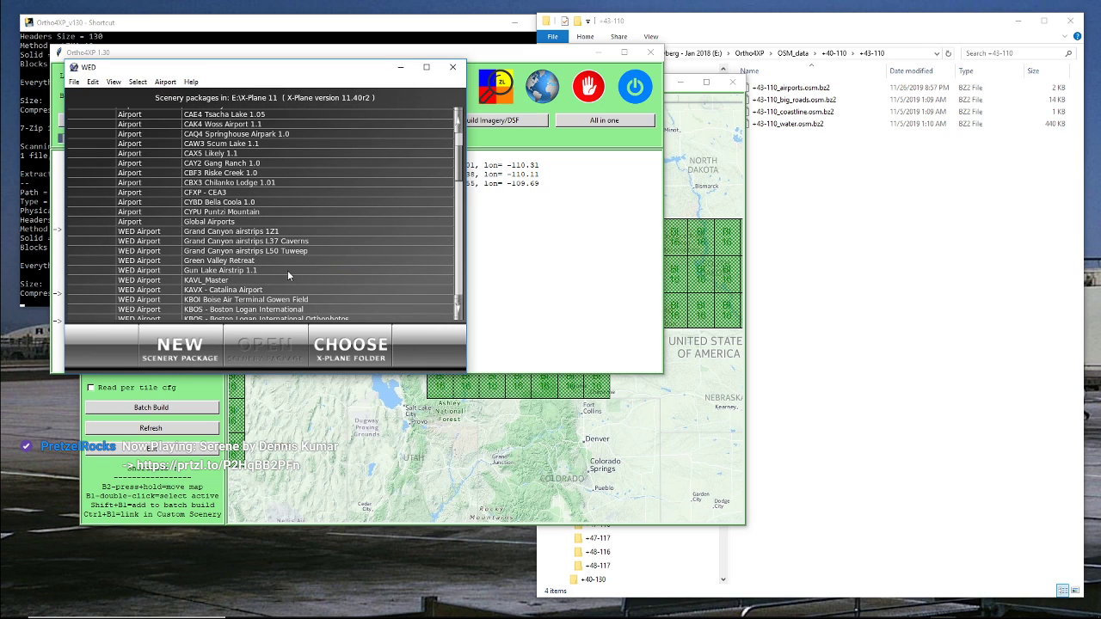
pyautogui.scroll(-7, 289, 275)
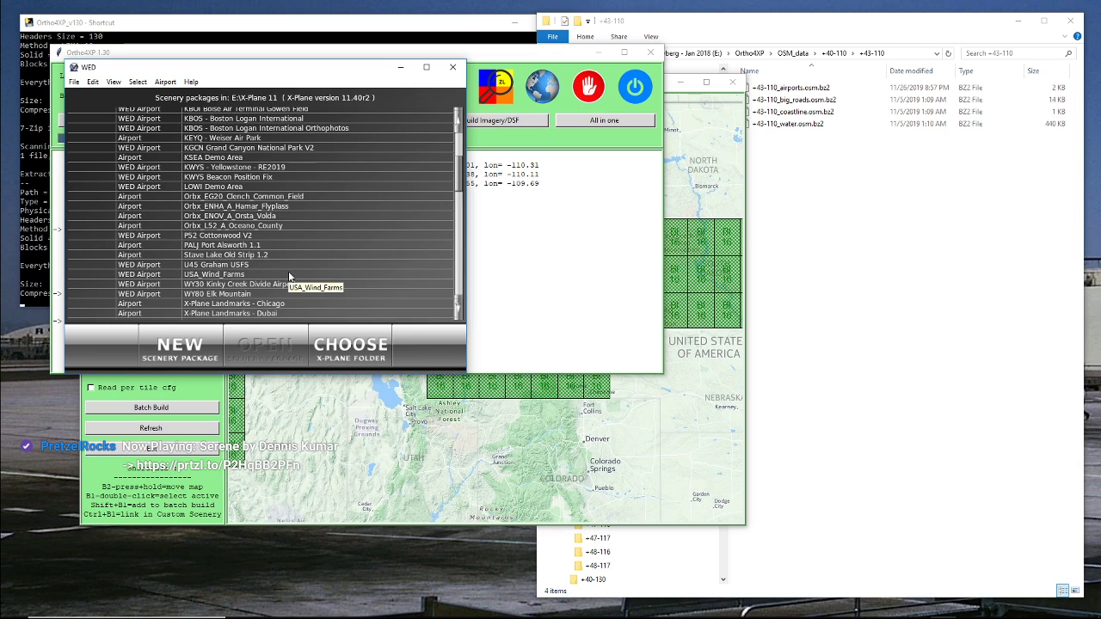
pyautogui.click(228, 284)
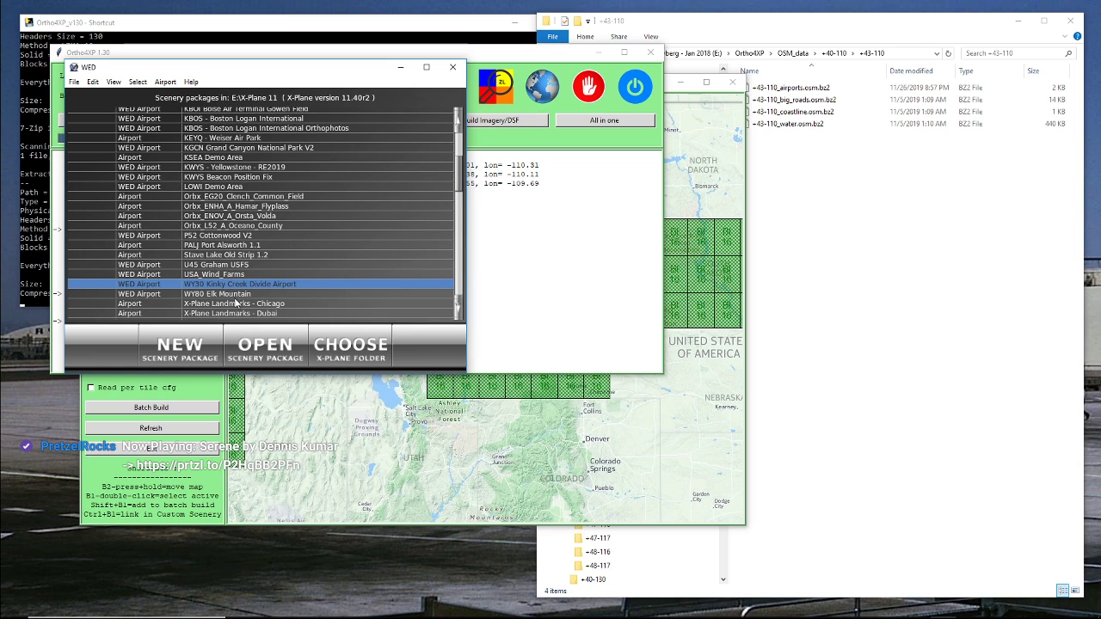
pyautogui.click(268, 352)
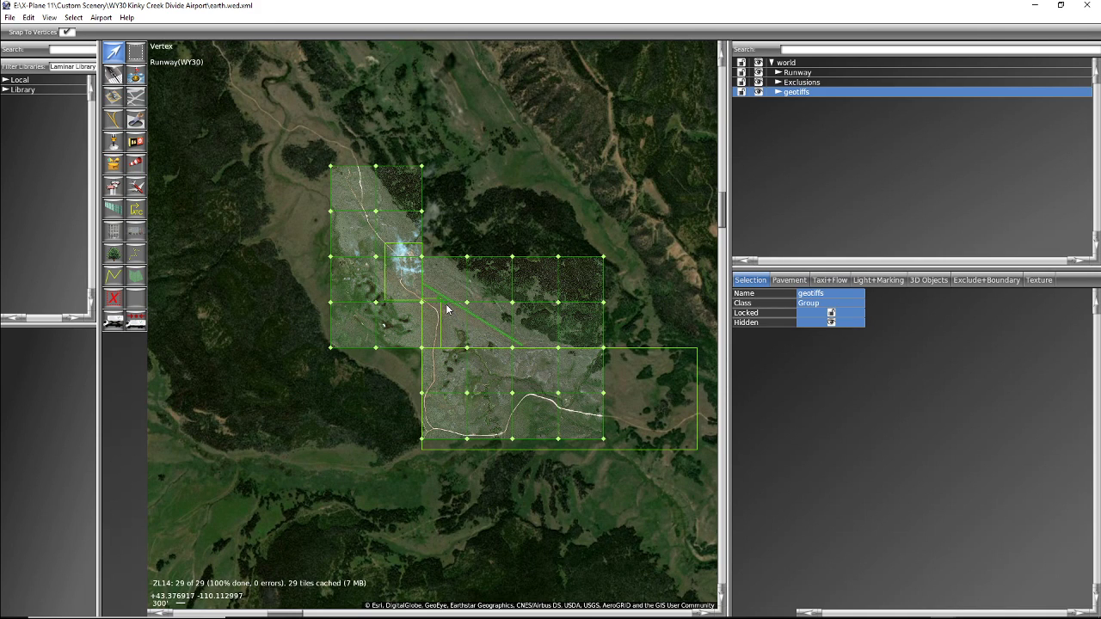
# Step: Expand the Runway group and rename New Ramp Start 2 with a person's first name followed by "'s Spot"
pyautogui.scroll(1, 446, 303)
pyautogui.scroll(-1, 445, 310)
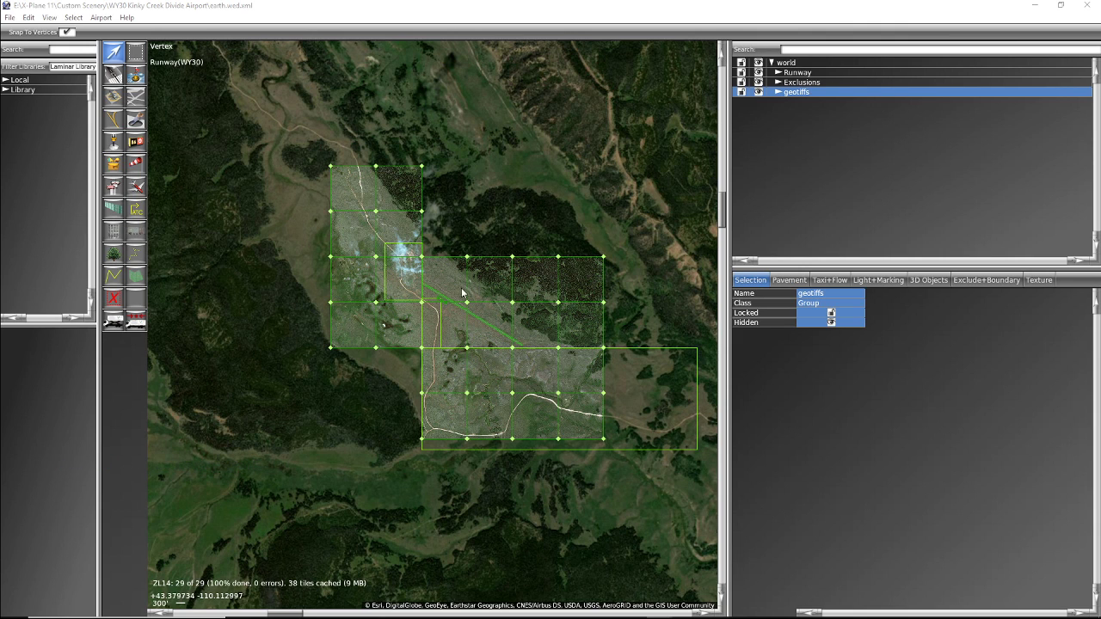
pyautogui.scroll(3, 454, 303)
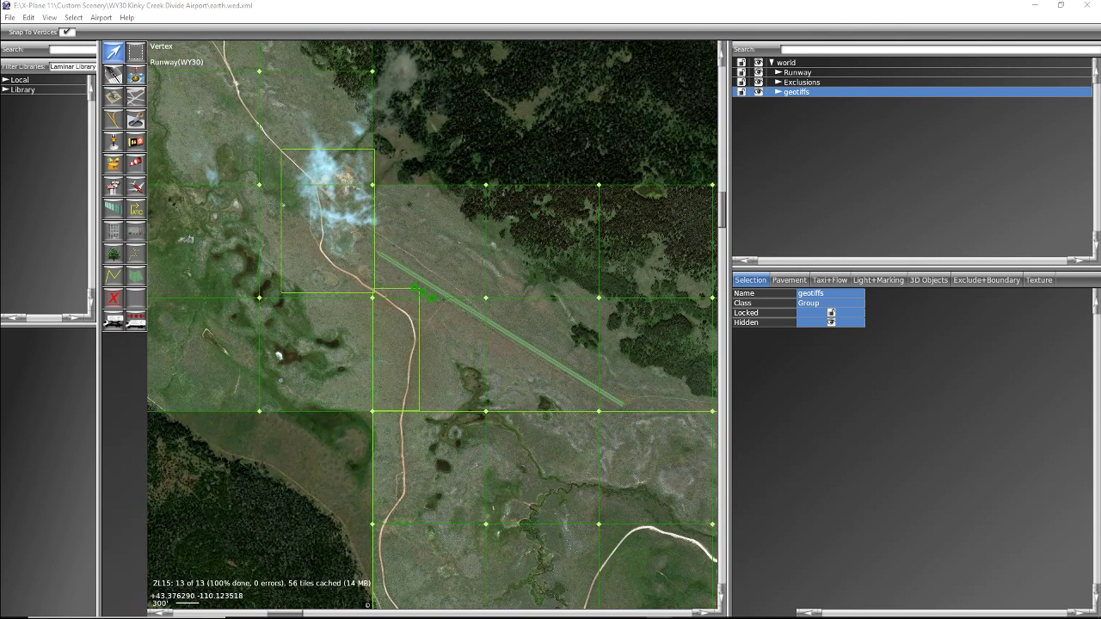
pyautogui.scroll(1, 415, 302)
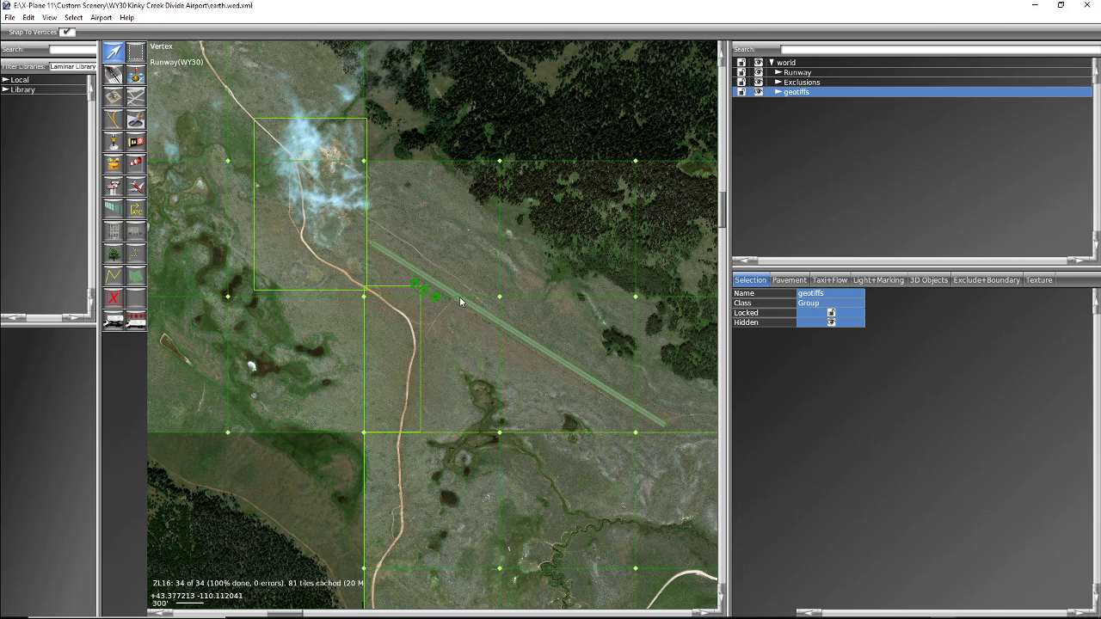
pyautogui.click(779, 74)
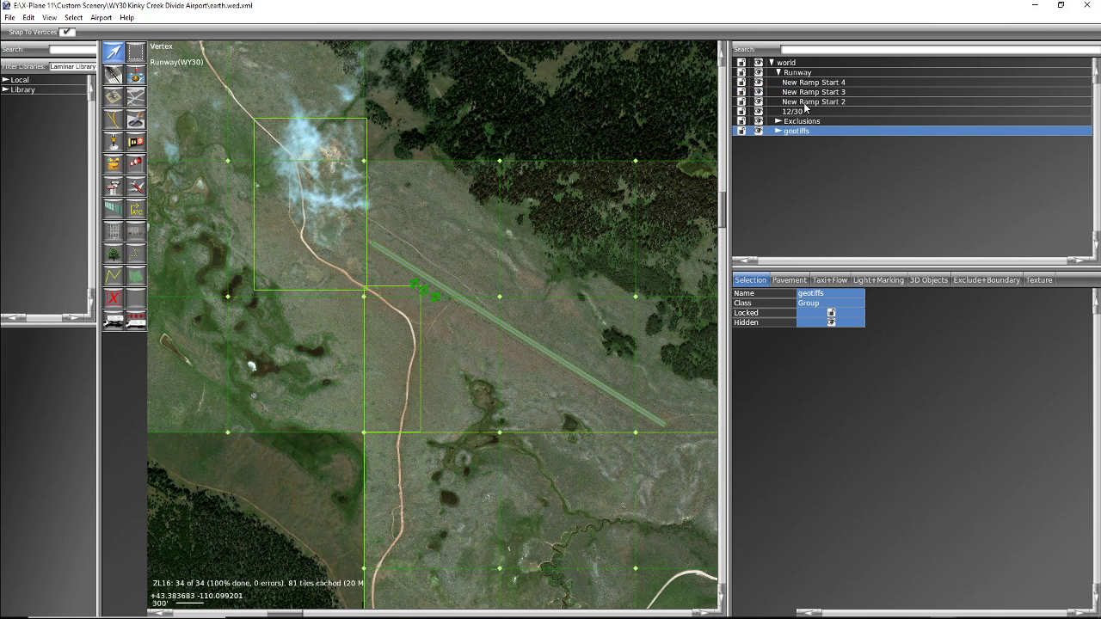
pyautogui.click(806, 103)
pyautogui.click(804, 102)
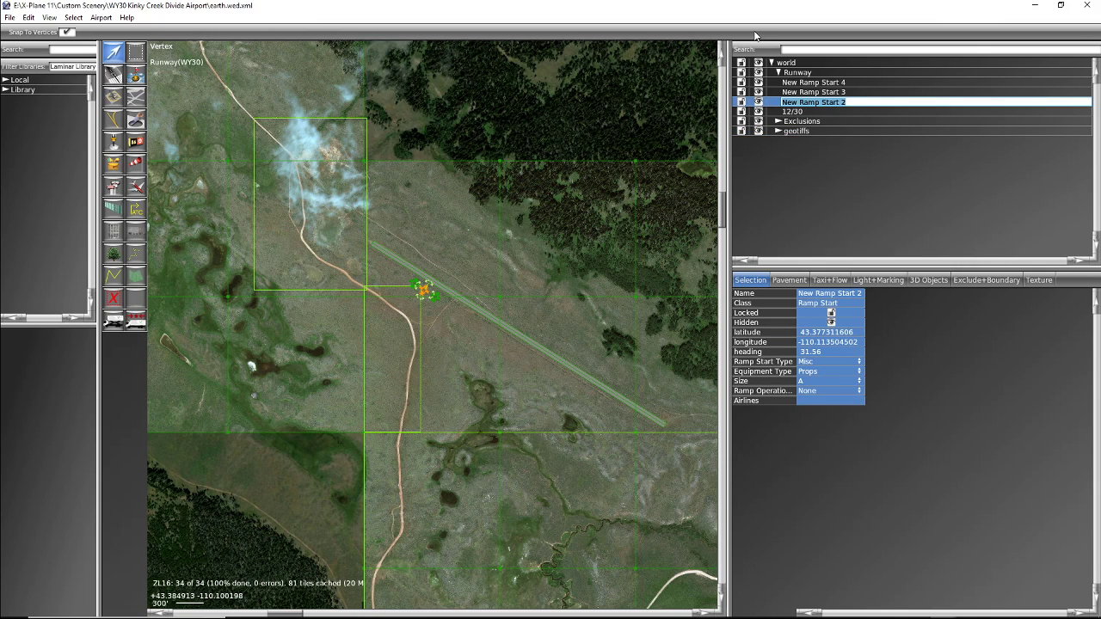
pyautogui.write("Al's Spot")
pyautogui.click(792, 95)
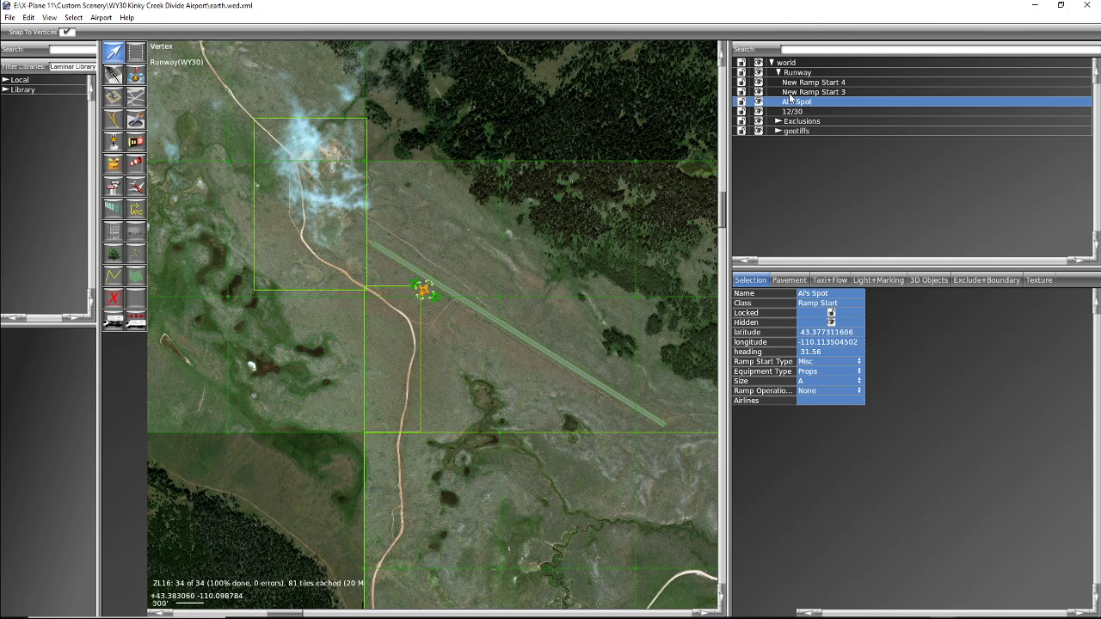
# Step: Rename New Ramp Start 3 with a second person's first name followed by "'s Spot"
pyautogui.click(791, 93)
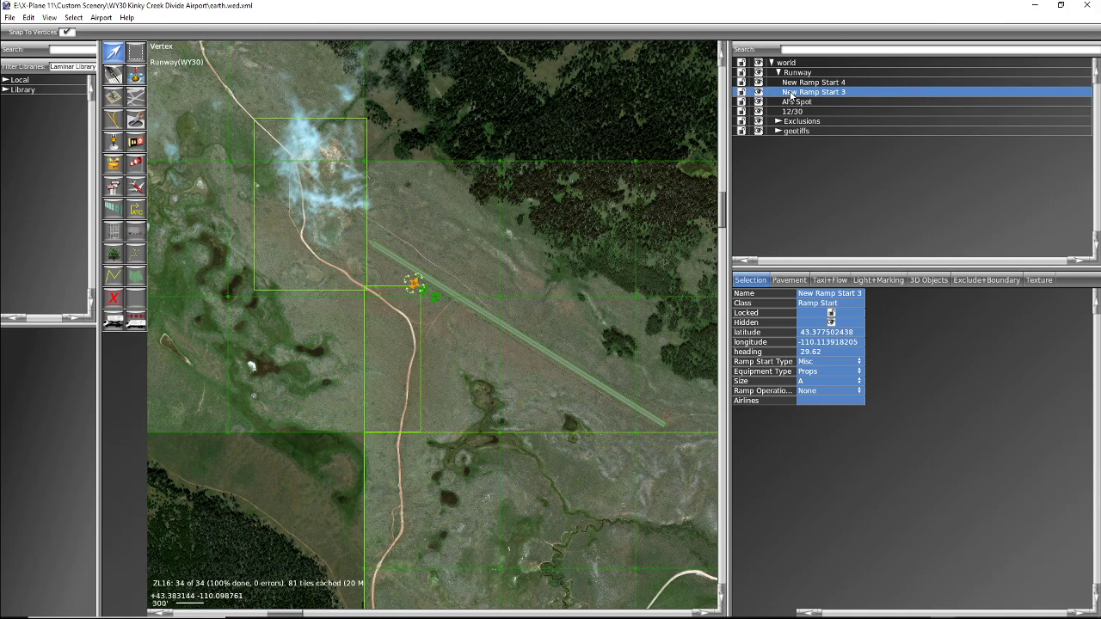
pyautogui.click(798, 93)
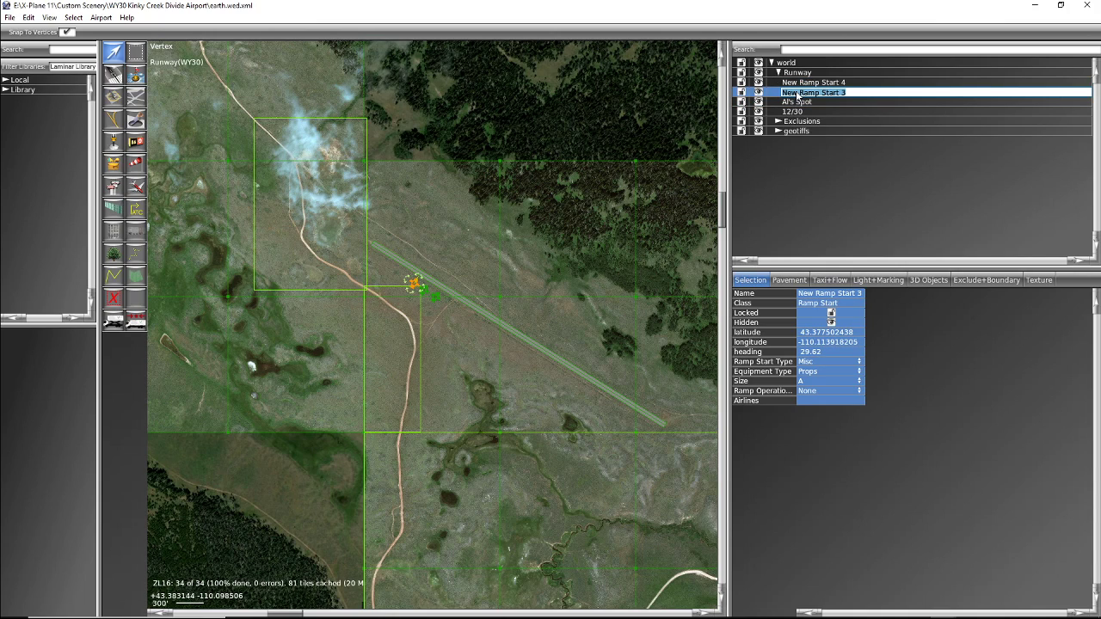
pyautogui.write('Rap')
pyautogui.write('lph')
pyautogui.write("'s Spot")
pyautogui.press('Return')
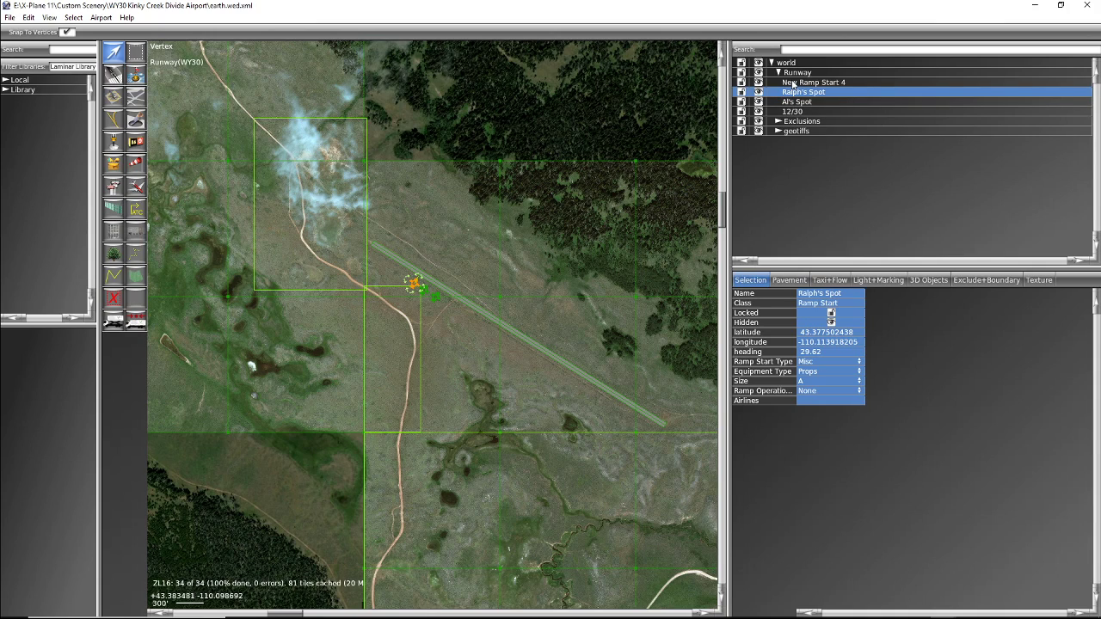
# Step: Rename New Ramp Start 4 with a third person's first name followed by "'s Spot"
pyautogui.click(797, 83)
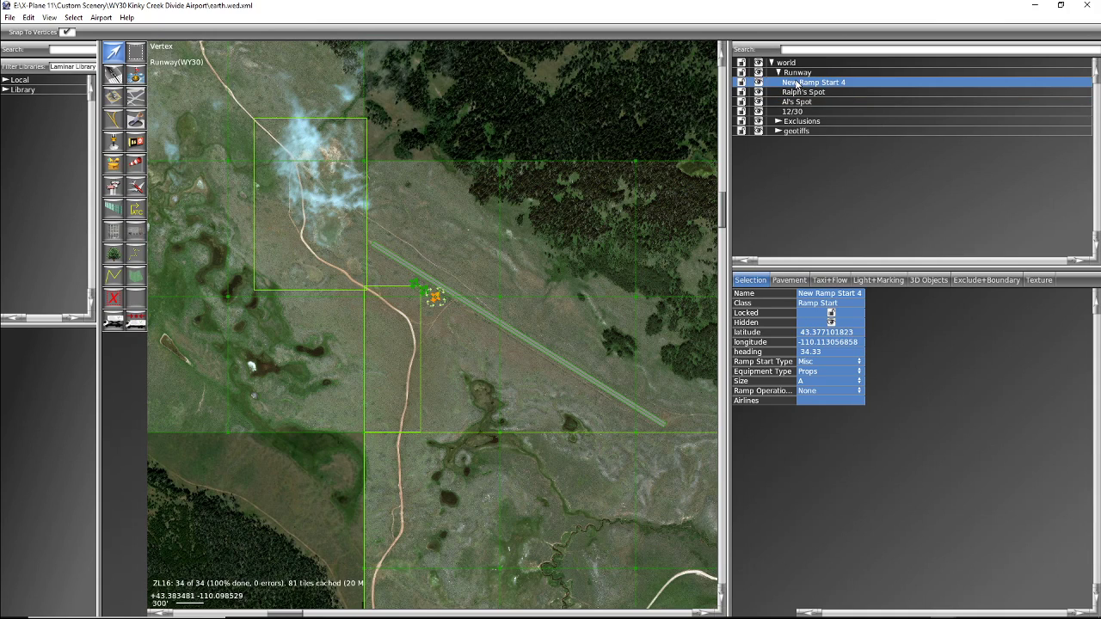
pyautogui.click(797, 82)
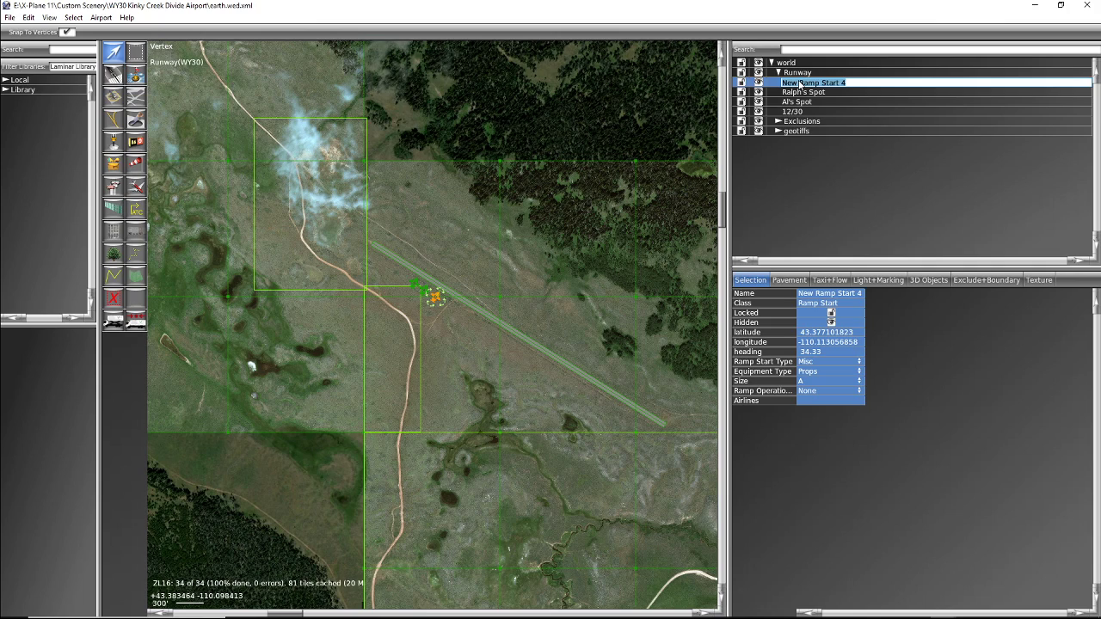
pyautogui.write("Melvin's Spot")
pyautogui.press('Return')
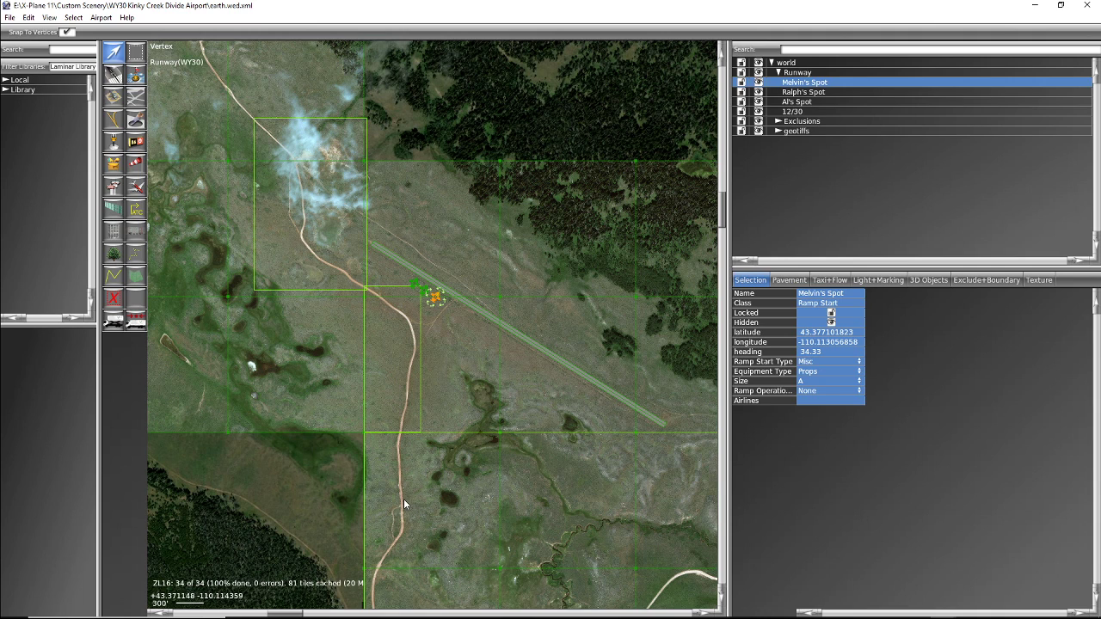
# Step: Collapse the Runway group in the hierarchy and lock the geotiffs group
pyautogui.scroll(-2, 334, 276)
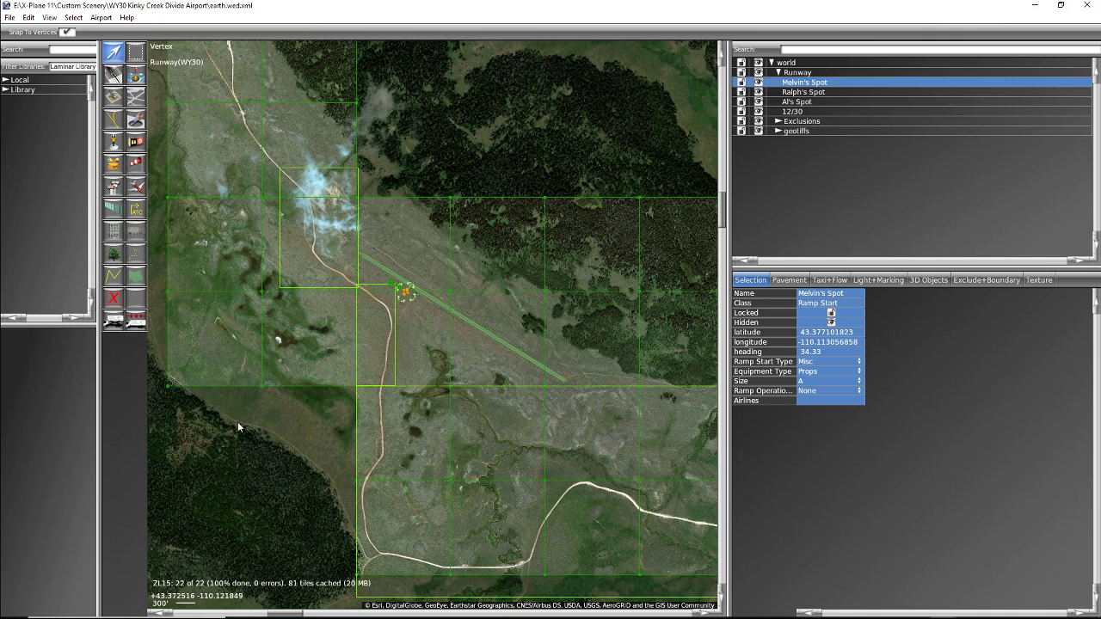
pyautogui.click(778, 73)
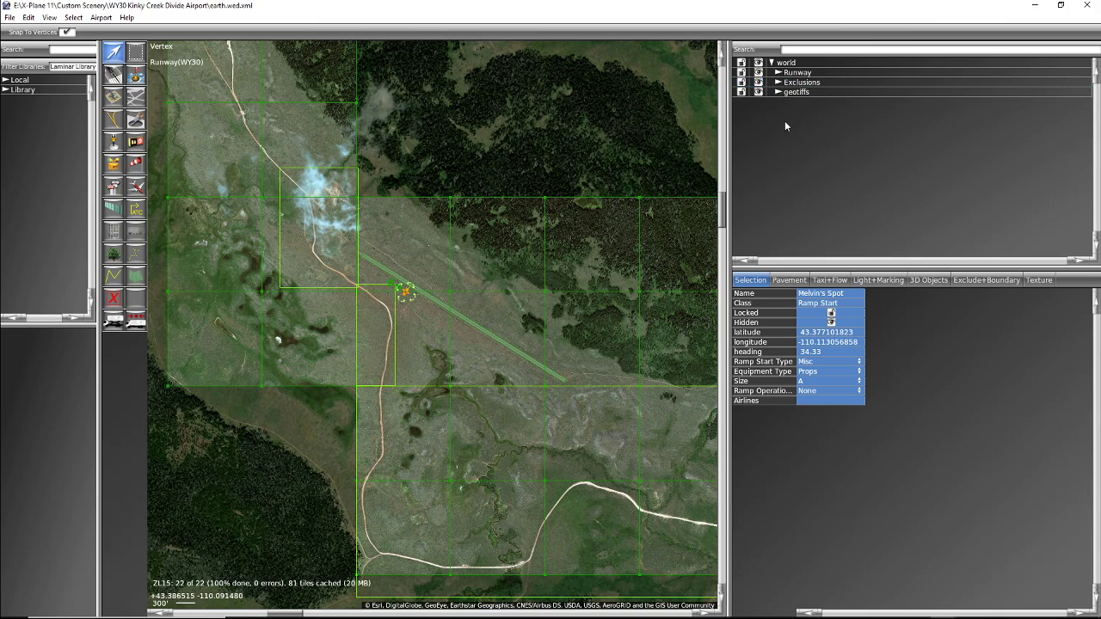
pyautogui.click(741, 92)
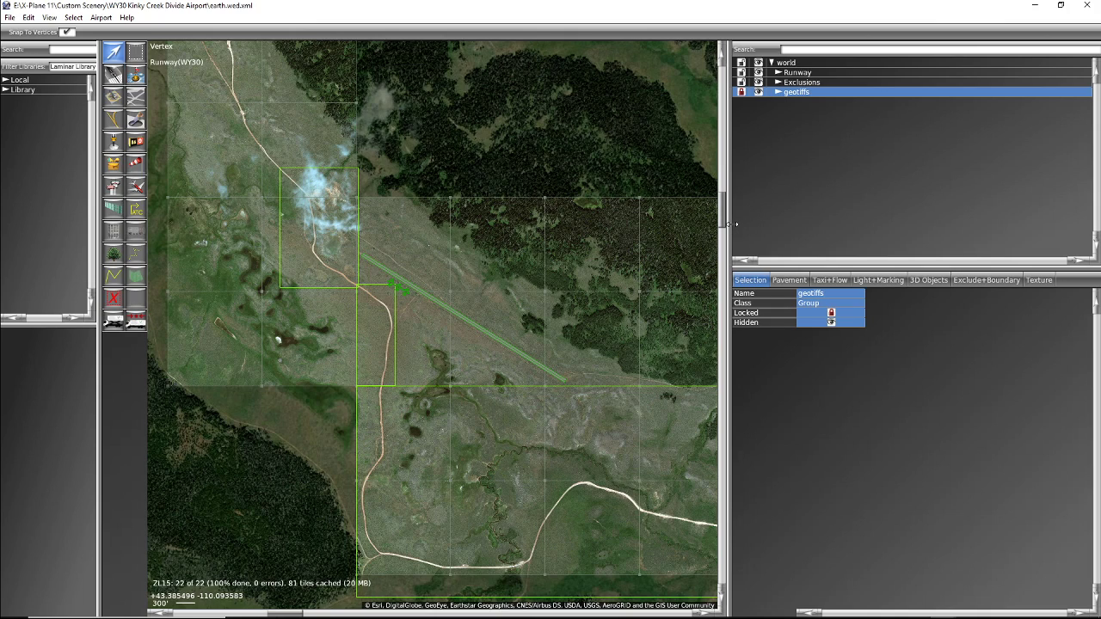
# Step: Expand the Exclusions group and inspect where Exclusion Zones 5, 4, 3, 7 and 6 lie on the map
pyautogui.click(779, 82)
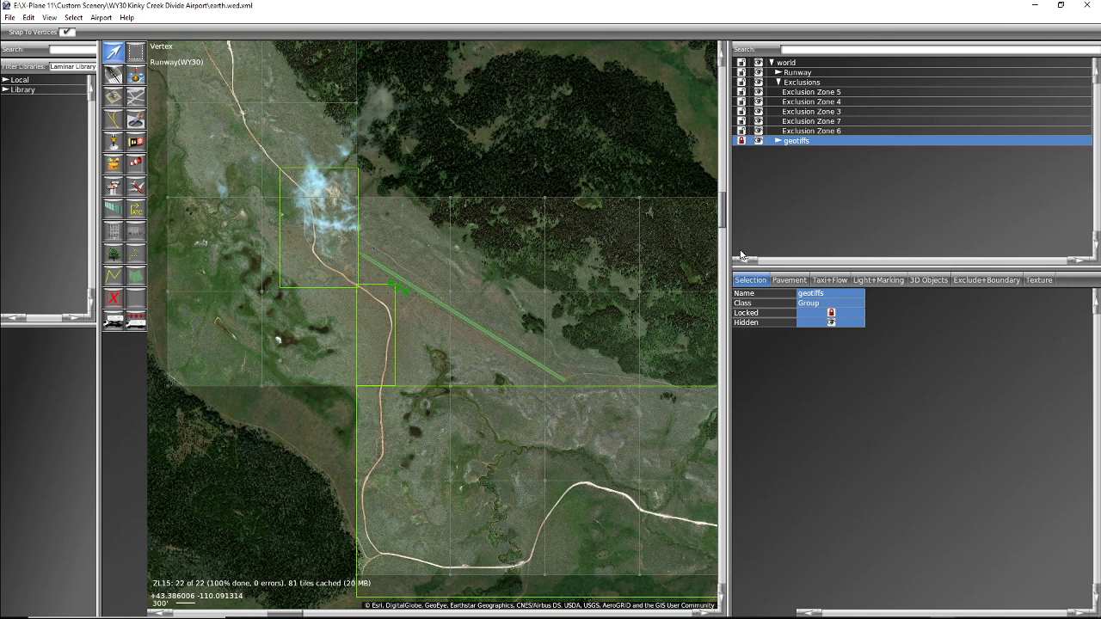
pyautogui.scroll(-2, 419, 305)
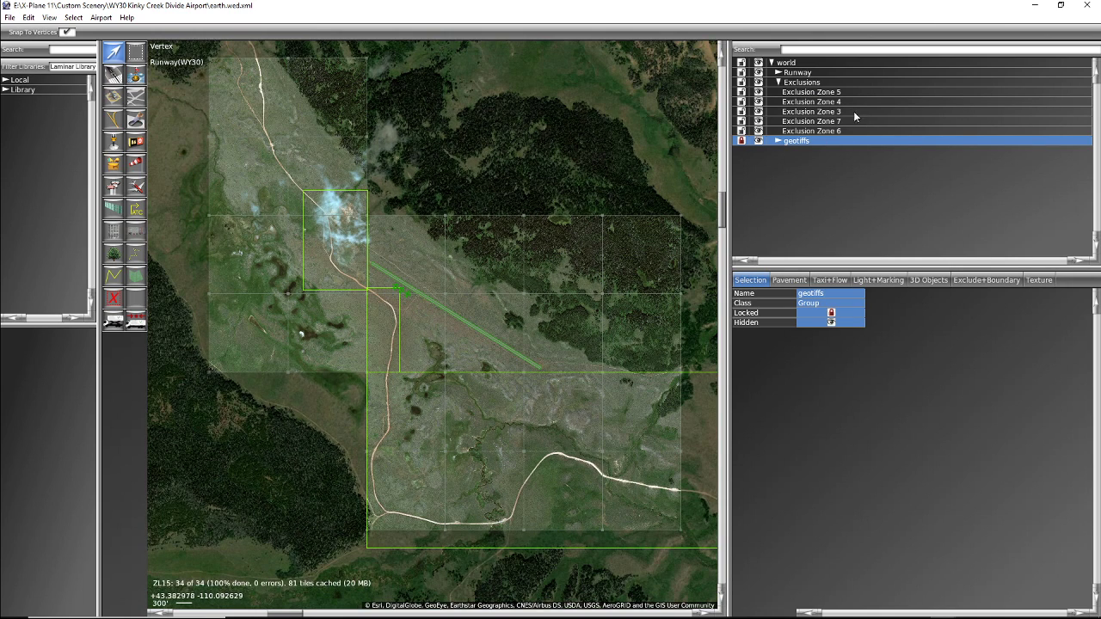
pyautogui.click(824, 93)
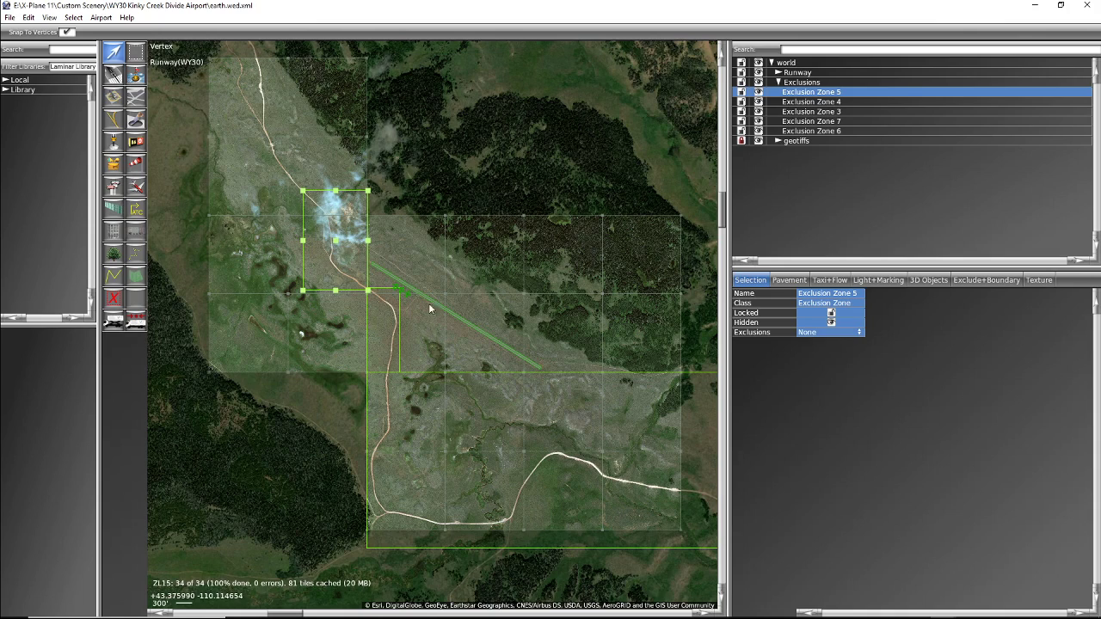
pyautogui.click(818, 105)
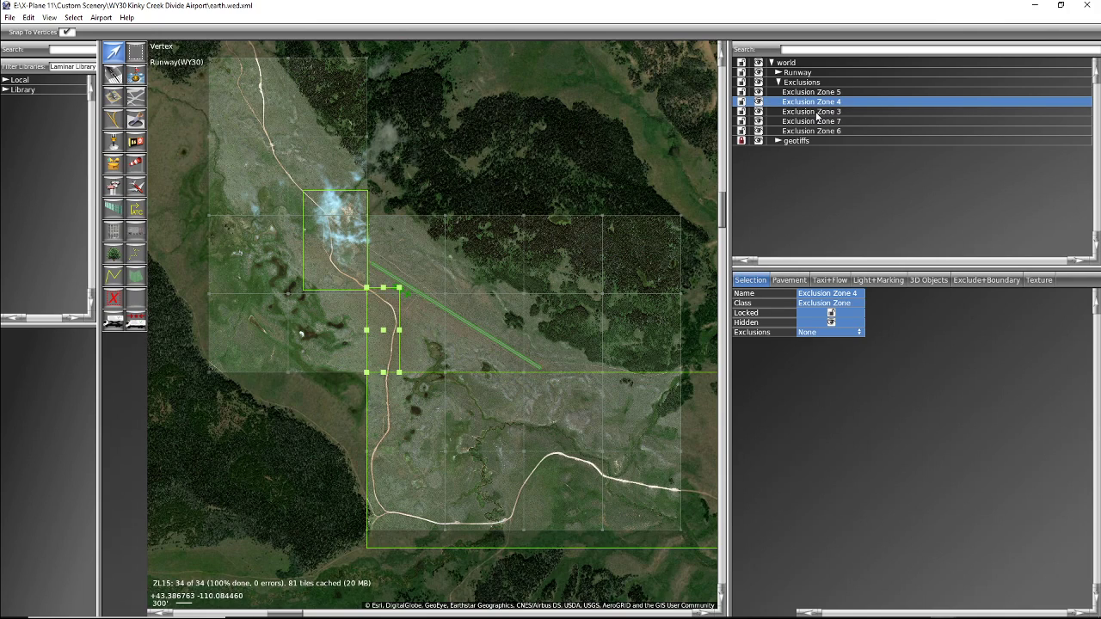
pyautogui.click(818, 113)
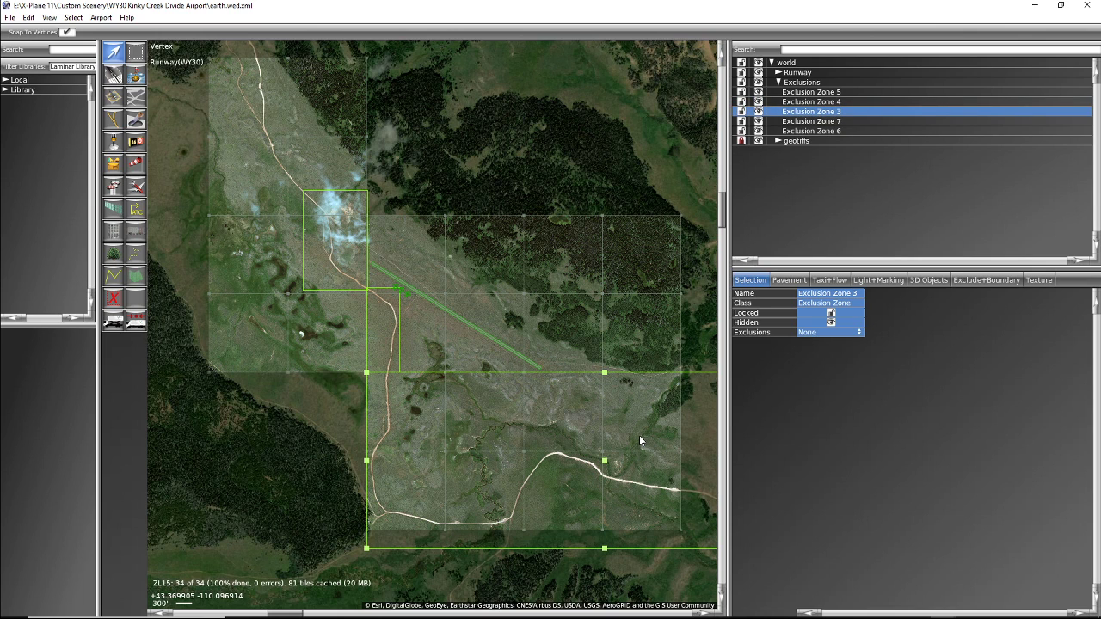
pyautogui.moveTo(640, 435); pyautogui.dragTo(421, 345, button='right')
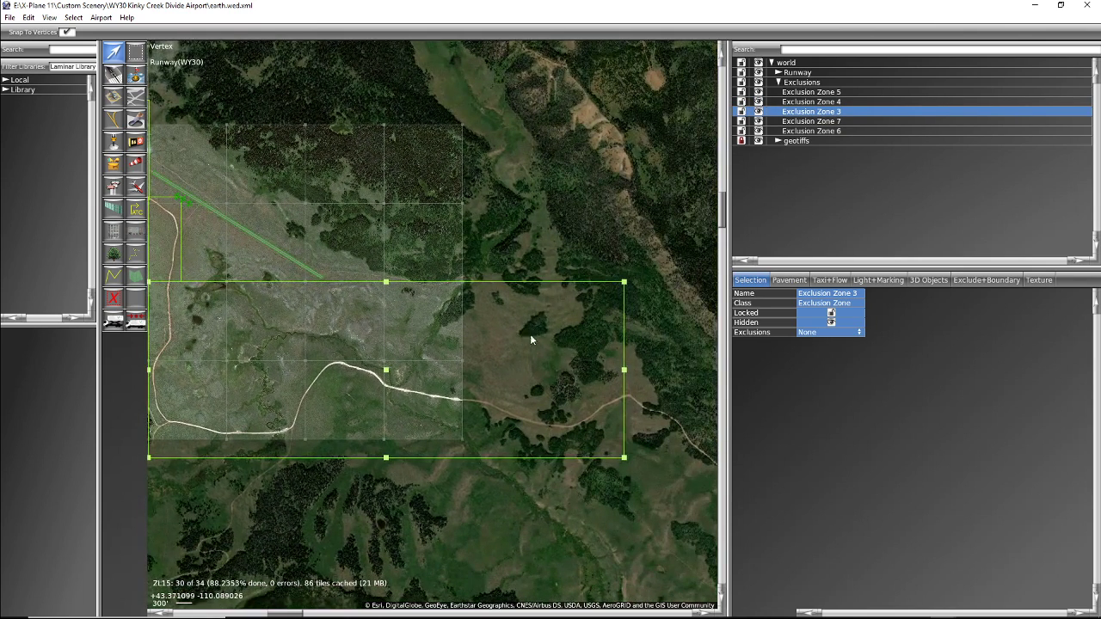
pyautogui.click(832, 122)
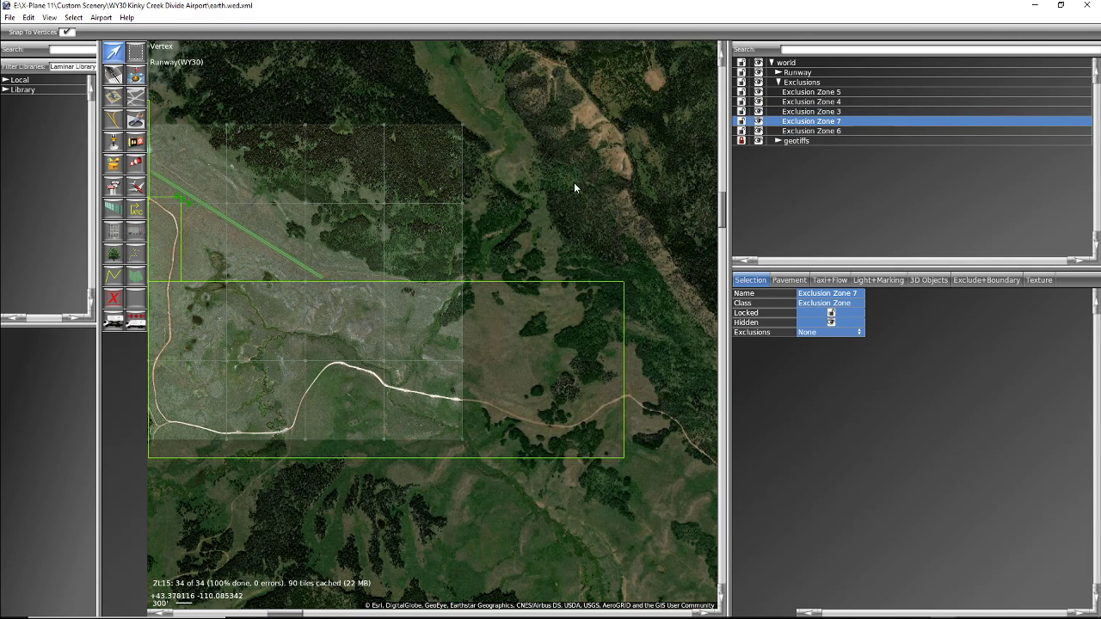
pyautogui.click(542, 191)
pyautogui.moveTo(542, 196); pyautogui.dragTo(640, 216)
pyautogui.scroll(-3, 640, 216)
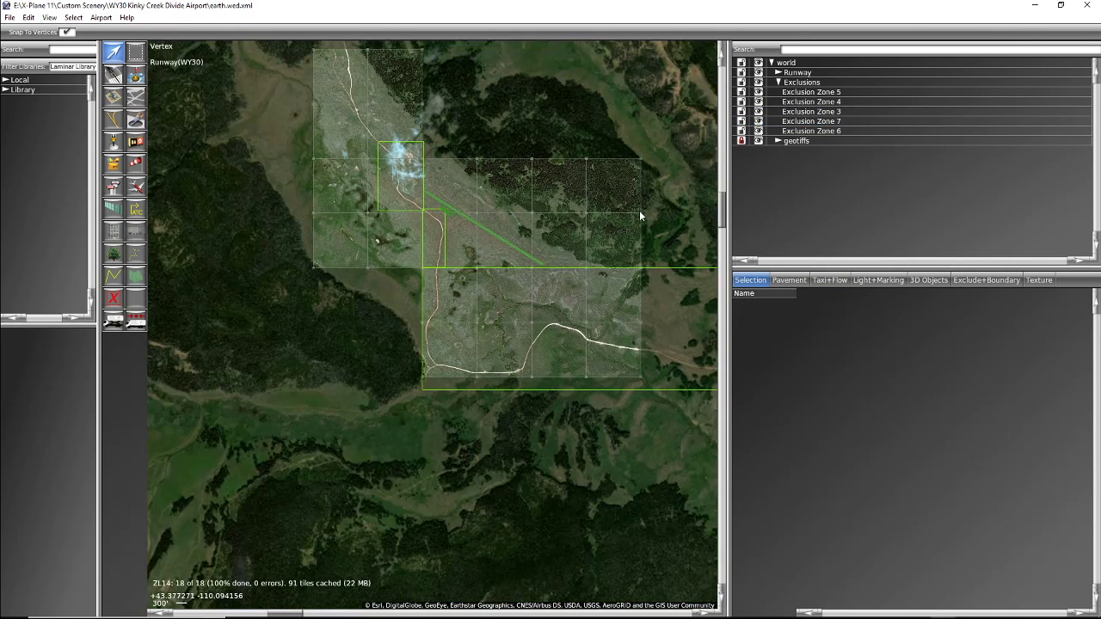
pyautogui.click(816, 121)
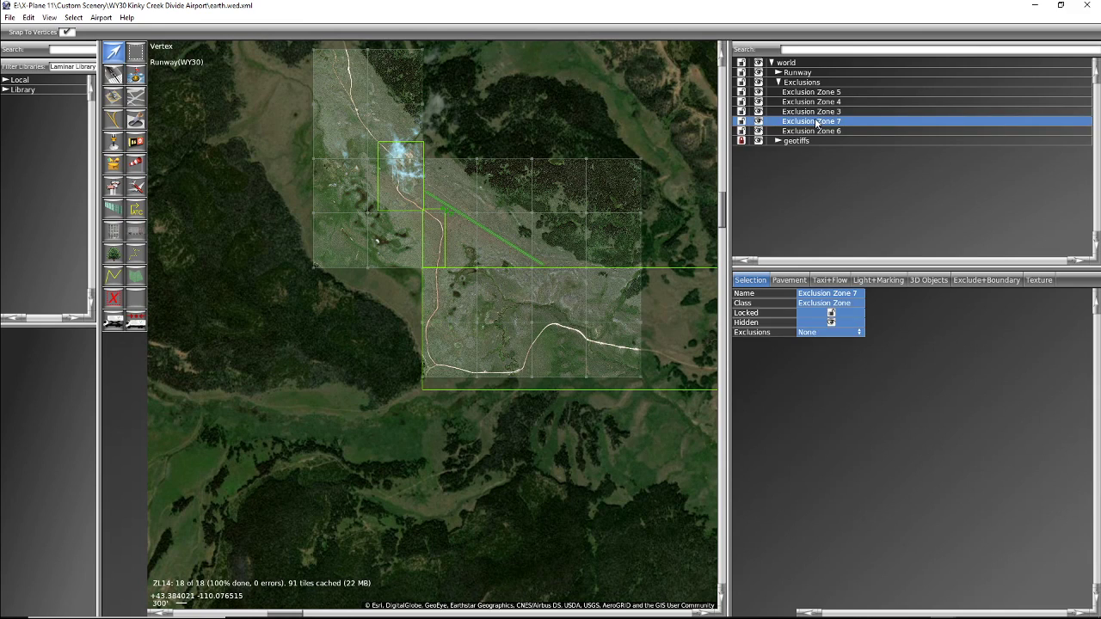
pyautogui.click(816, 132)
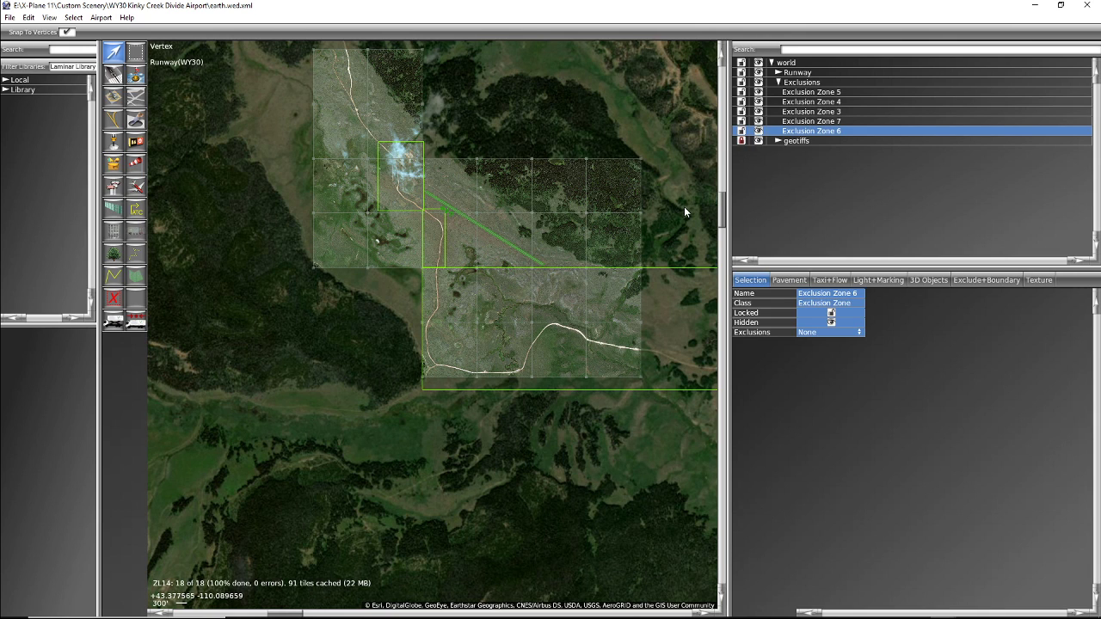
pyautogui.moveTo(684, 206); pyautogui.dragTo(571, 351, button='right')
# Step: Delete Exclusion Zone 7 and Exclusion Zone 6 from the Exclusions group
pyautogui.click(795, 122)
pyautogui.click(793, 132)
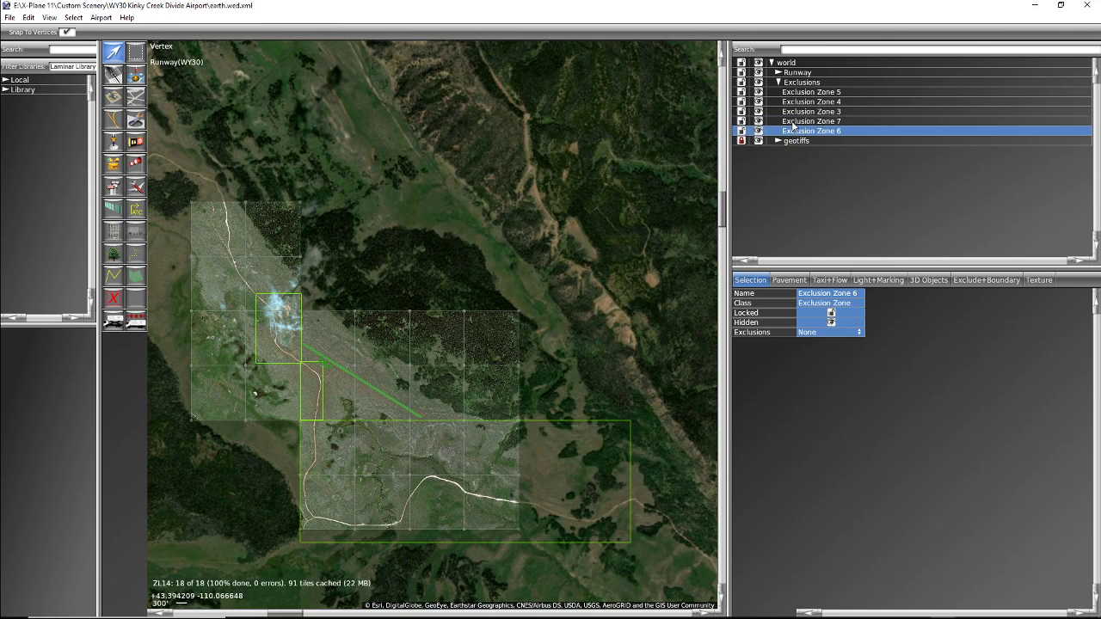
pyautogui.click(795, 123)
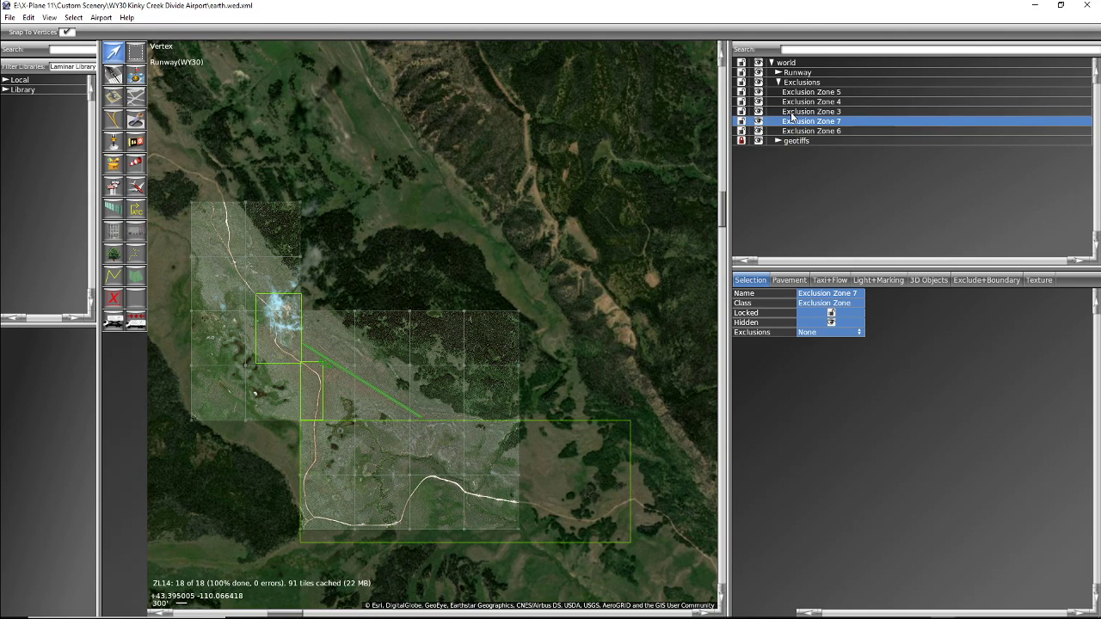
pyautogui.press('Delete')
pyautogui.click(801, 123)
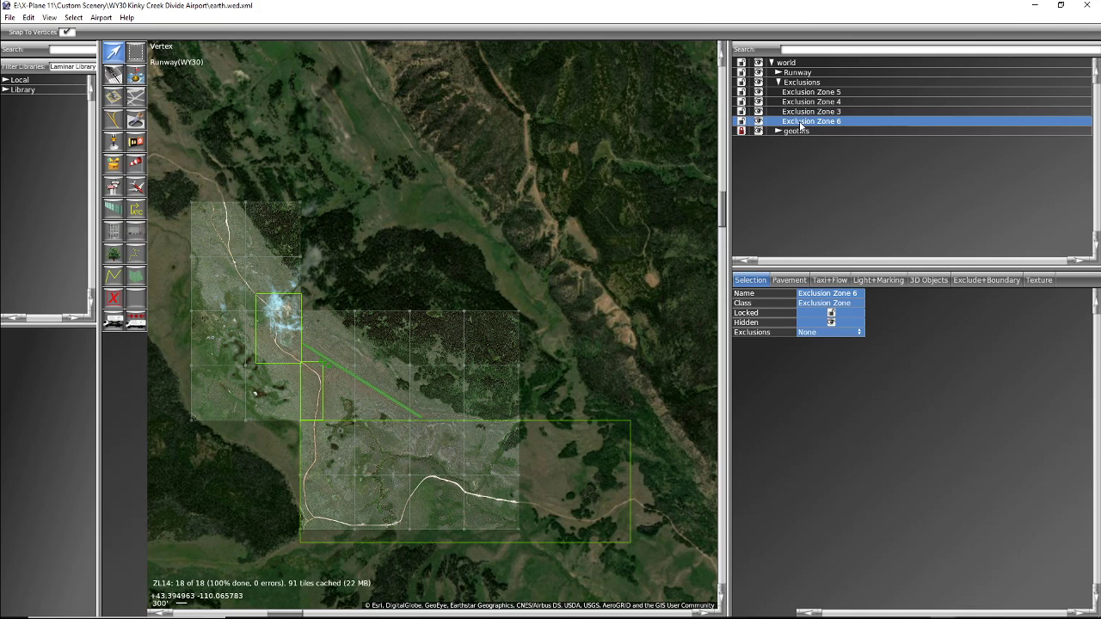
pyautogui.press('Delete')
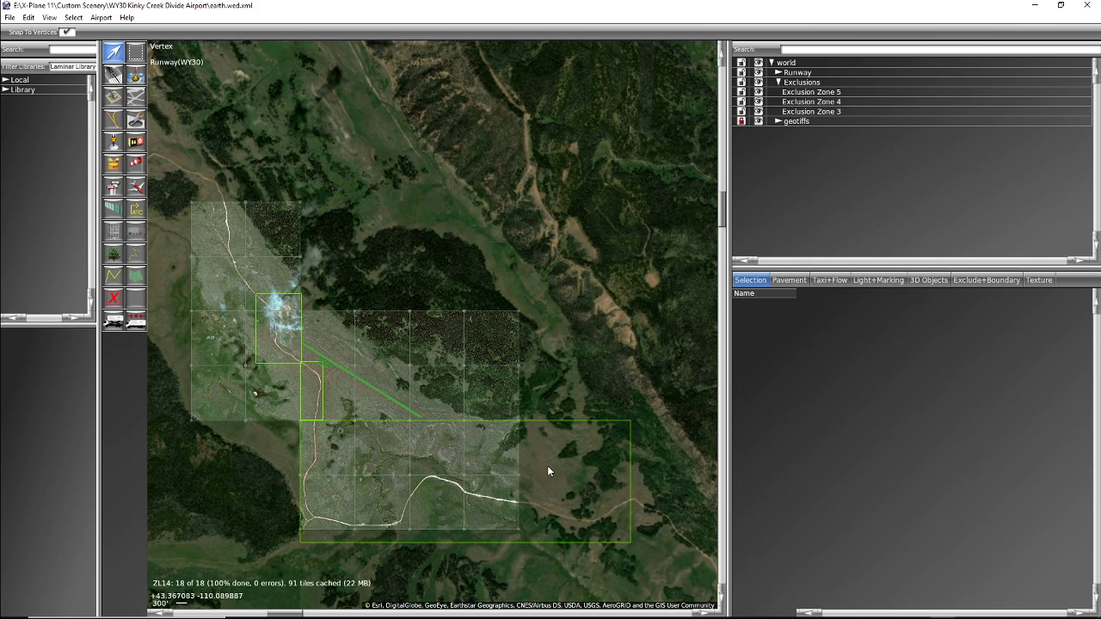
# Step: Set Exclusion Zone 5 to exclude Road Networks
pyautogui.click(818, 93)
pyautogui.click(820, 112)
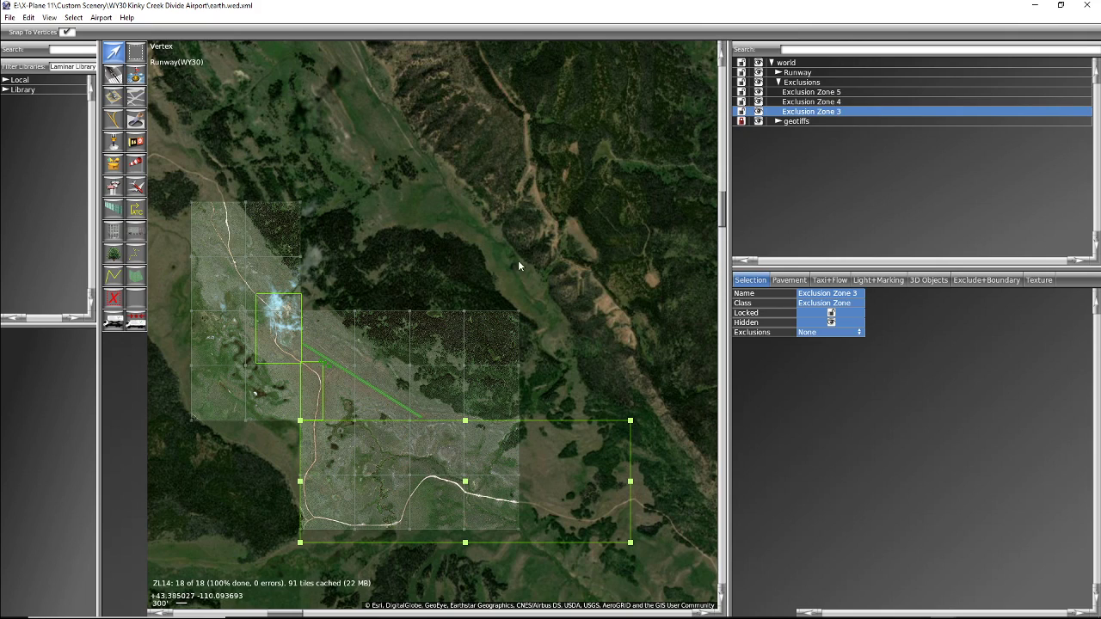
pyautogui.click(809, 93)
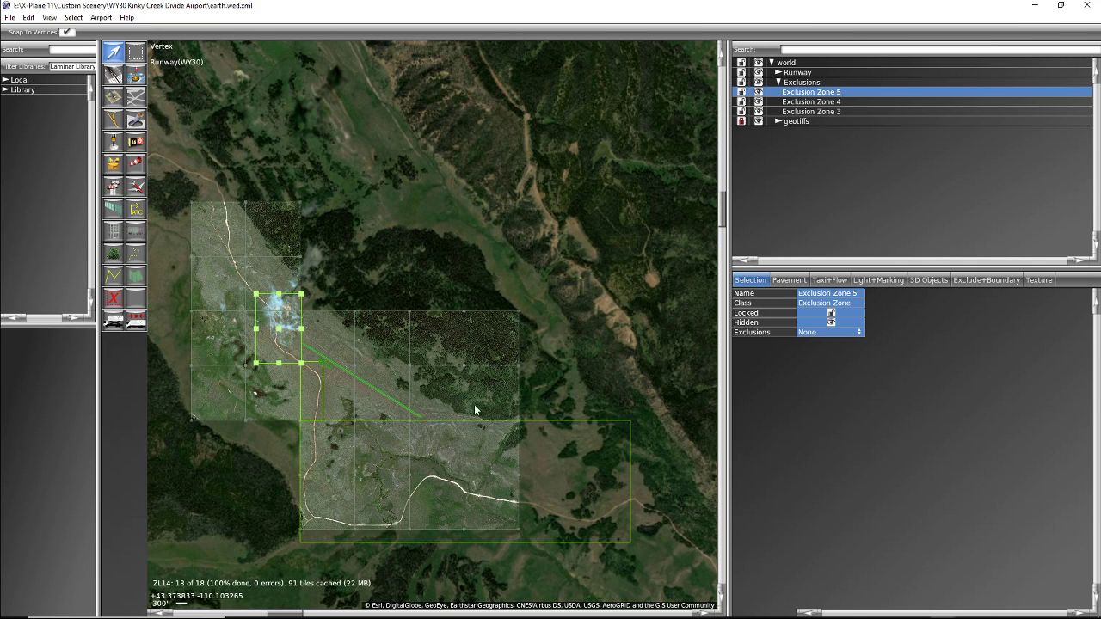
pyautogui.click(837, 331)
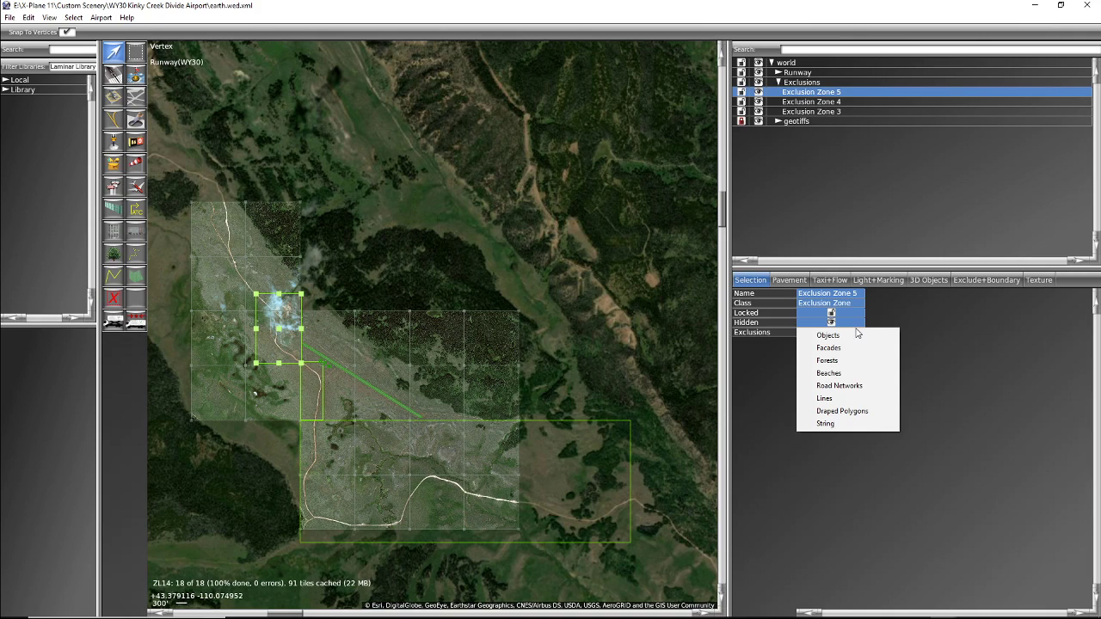
pyautogui.click(840, 387)
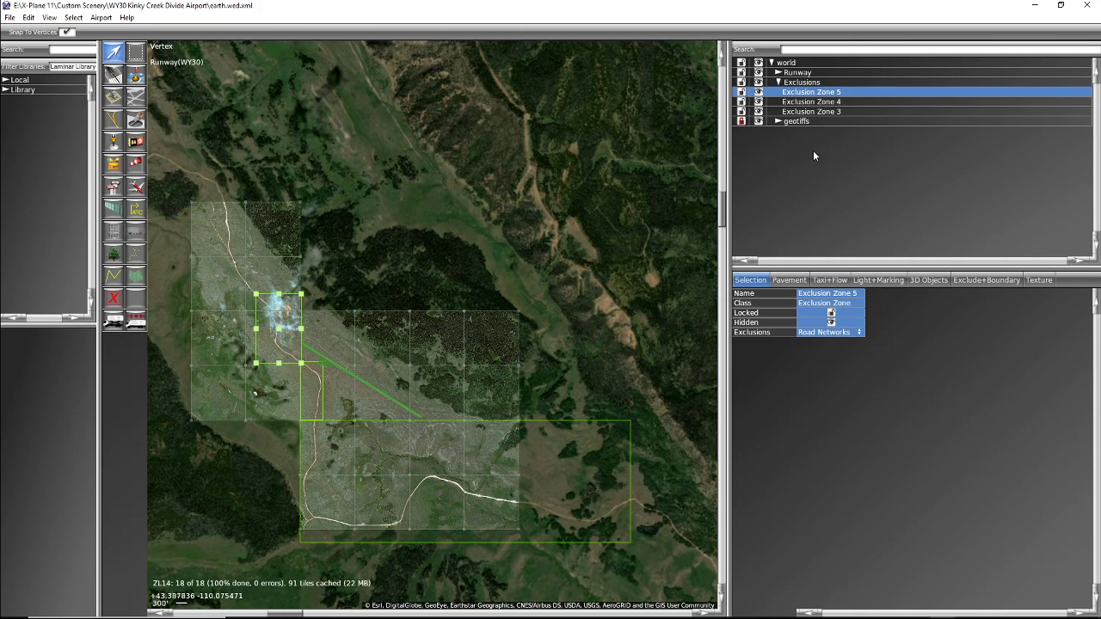
# Step: Delete Exclusion Zone 4 and Exclusion Zone 3 from the Exclusions group
pyautogui.click(837, 102)
pyautogui.press('Delete')
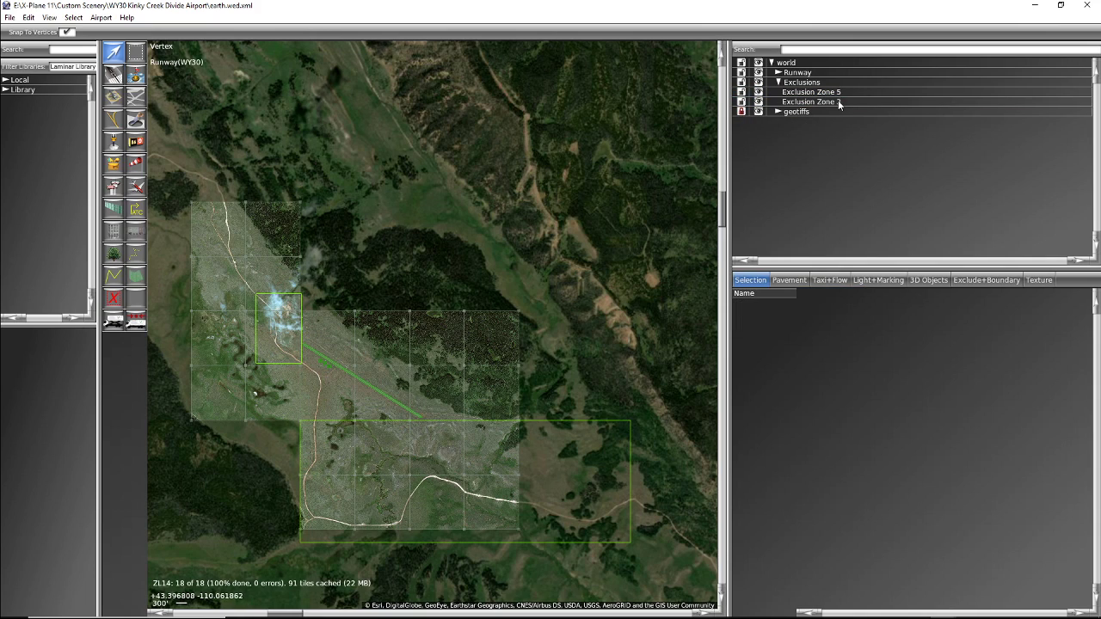
pyautogui.click(838, 102)
pyautogui.press('Delete')
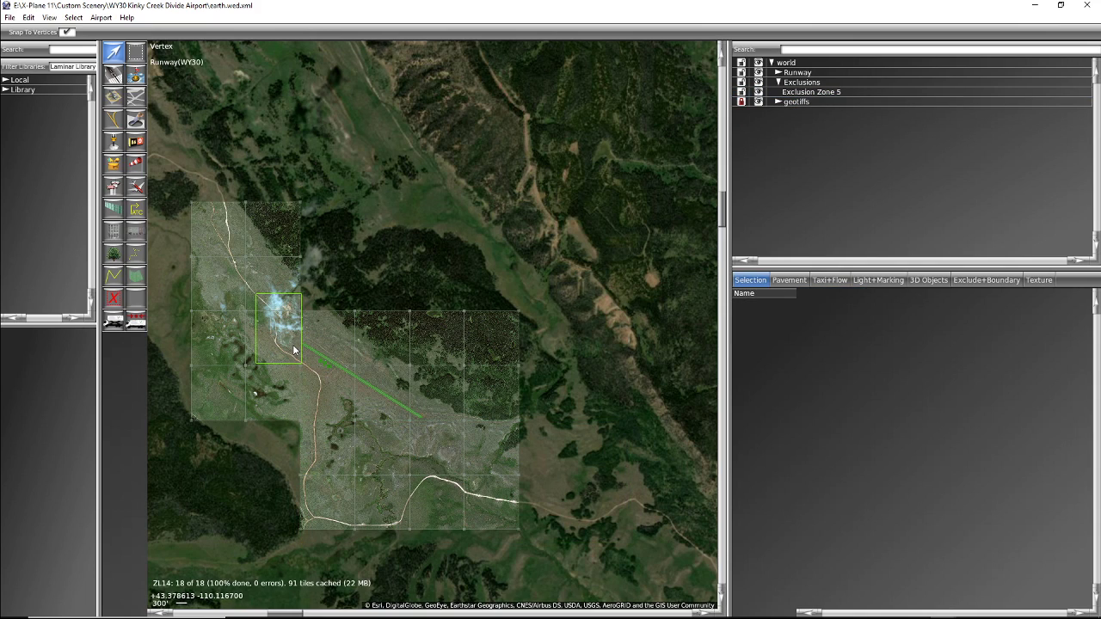
# Step: Enlarge Exclusion Zone 5 to enclose all the orthophoto tiles around the airport, and save the package
pyautogui.click(839, 92)
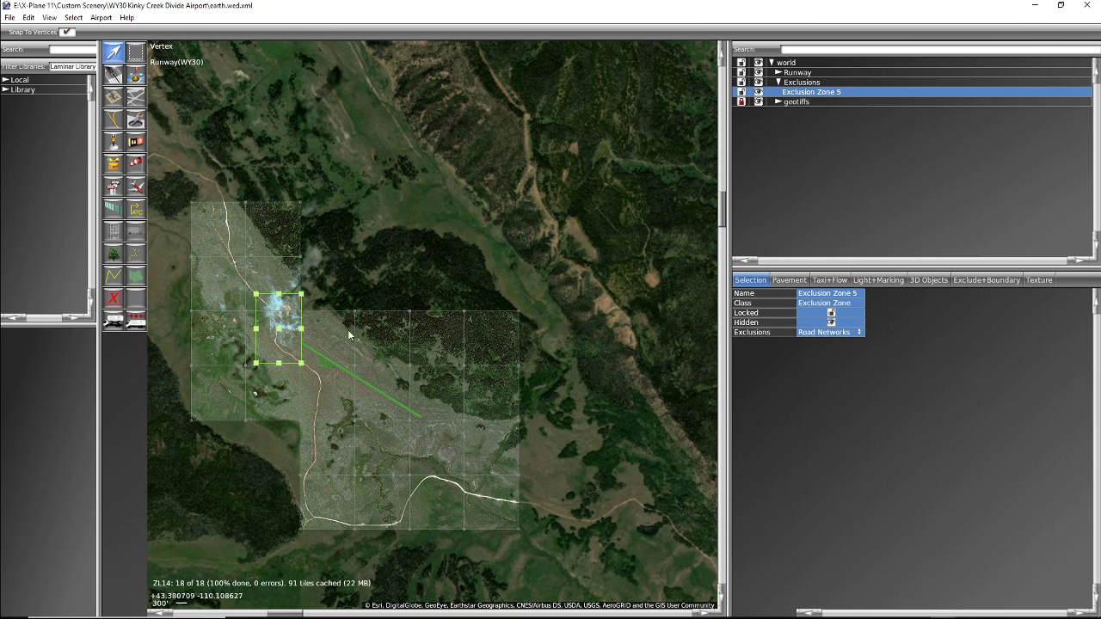
pyautogui.moveTo(305, 360); pyautogui.dragTo(520, 531)
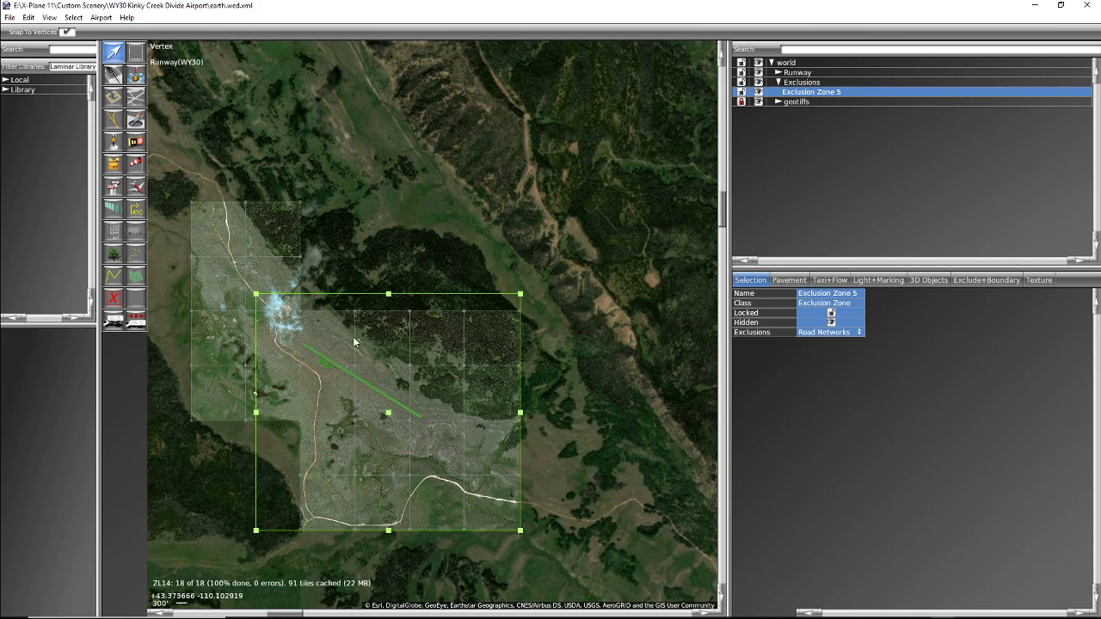
pyautogui.moveTo(256, 295); pyautogui.dragTo(190, 200)
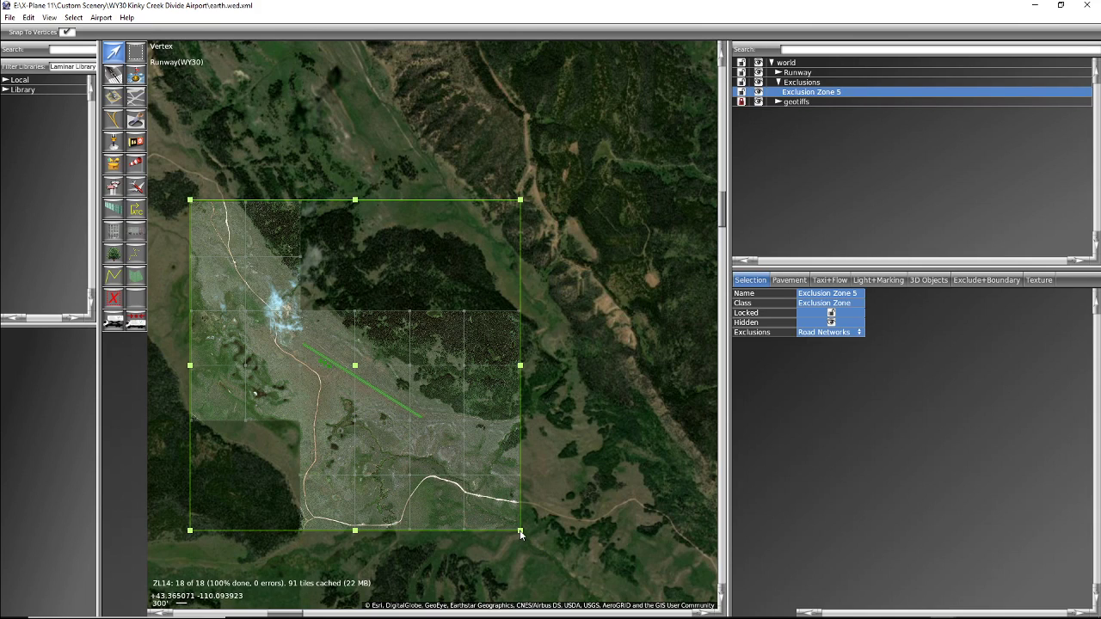
pyautogui.moveTo(521, 531); pyautogui.dragTo(520, 533)
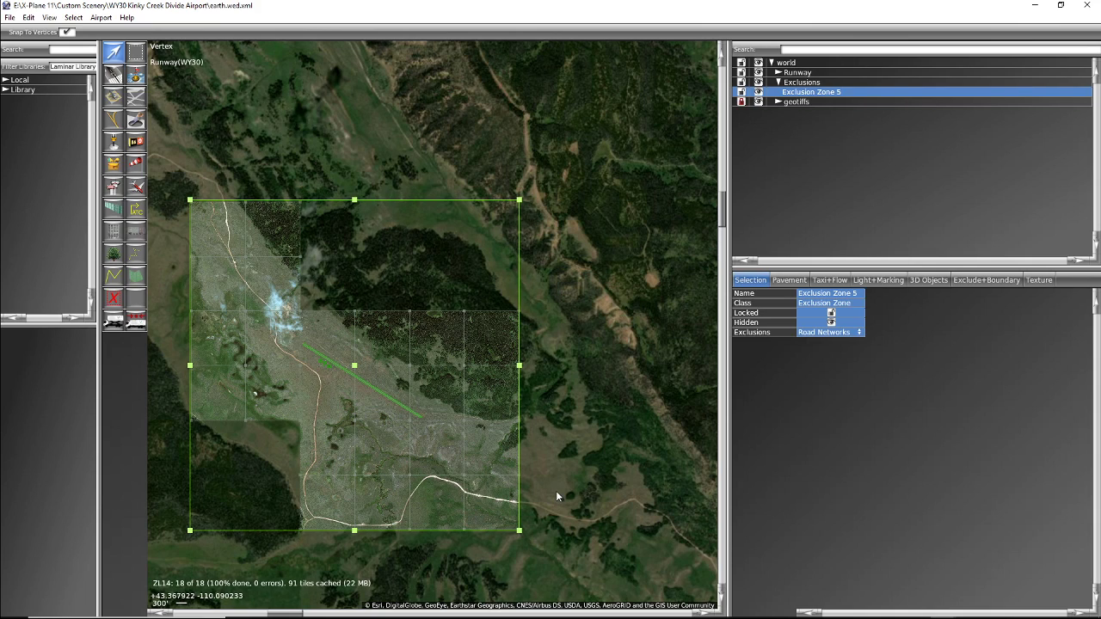
pyautogui.click(10, 17)
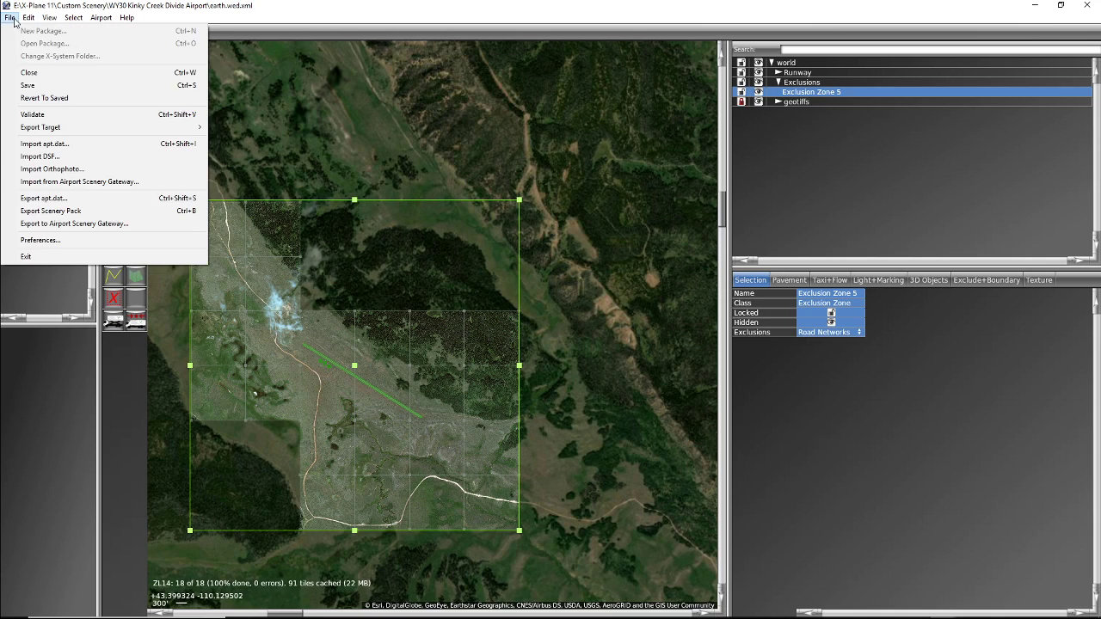
pyautogui.click(28, 86)
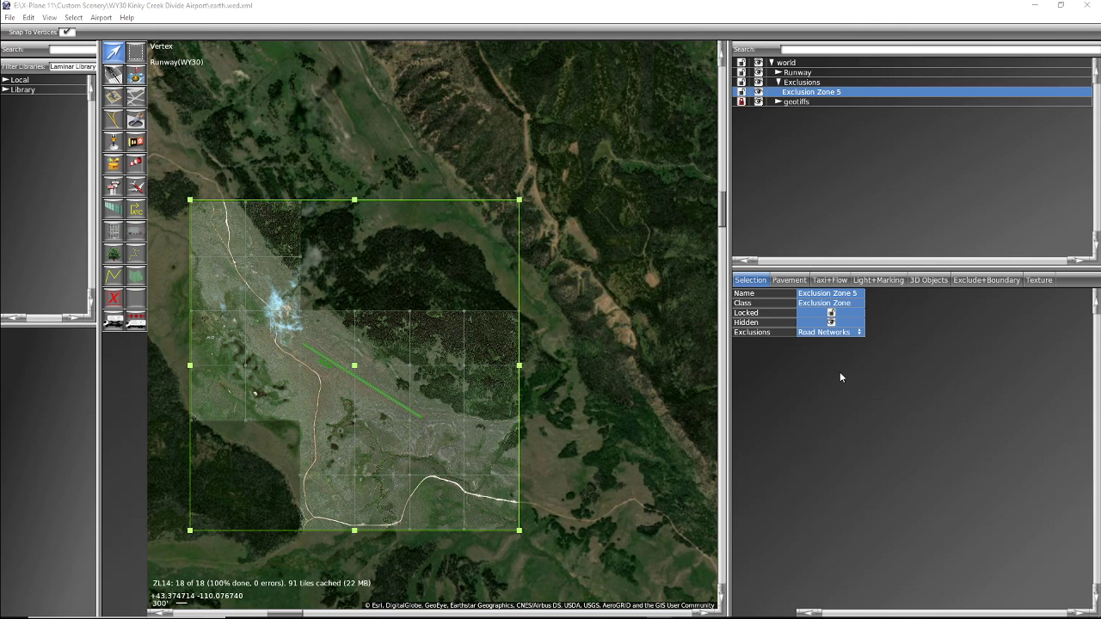
# Step: Add Objects to Exclusion Zone 5's exclusions alongside Road Networks and save the package
pyautogui.click(860, 333)
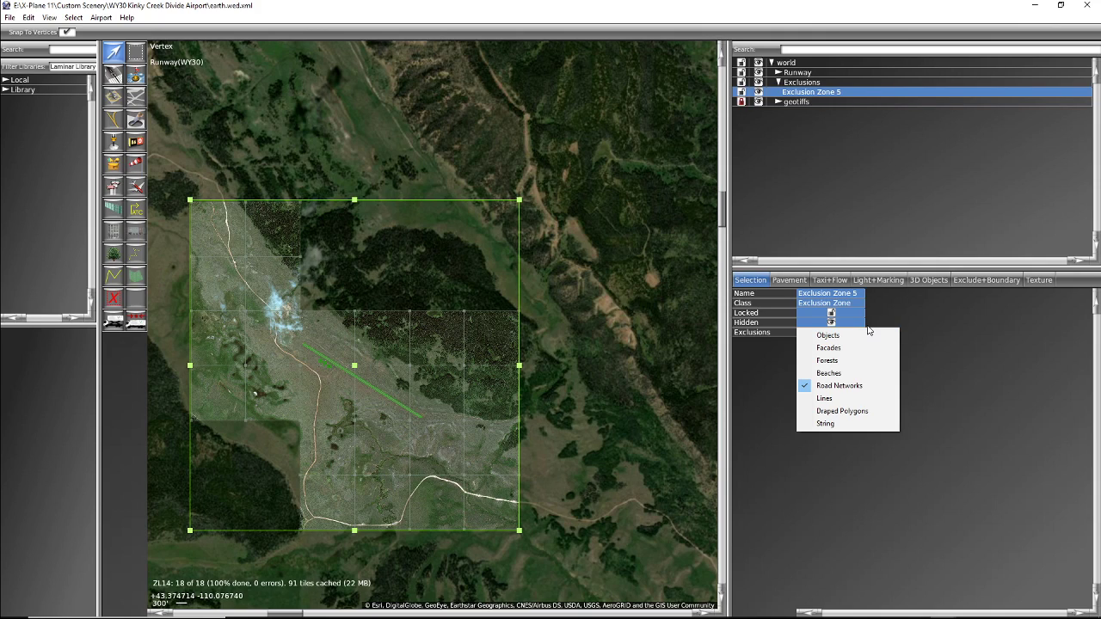
pyautogui.click(850, 335)
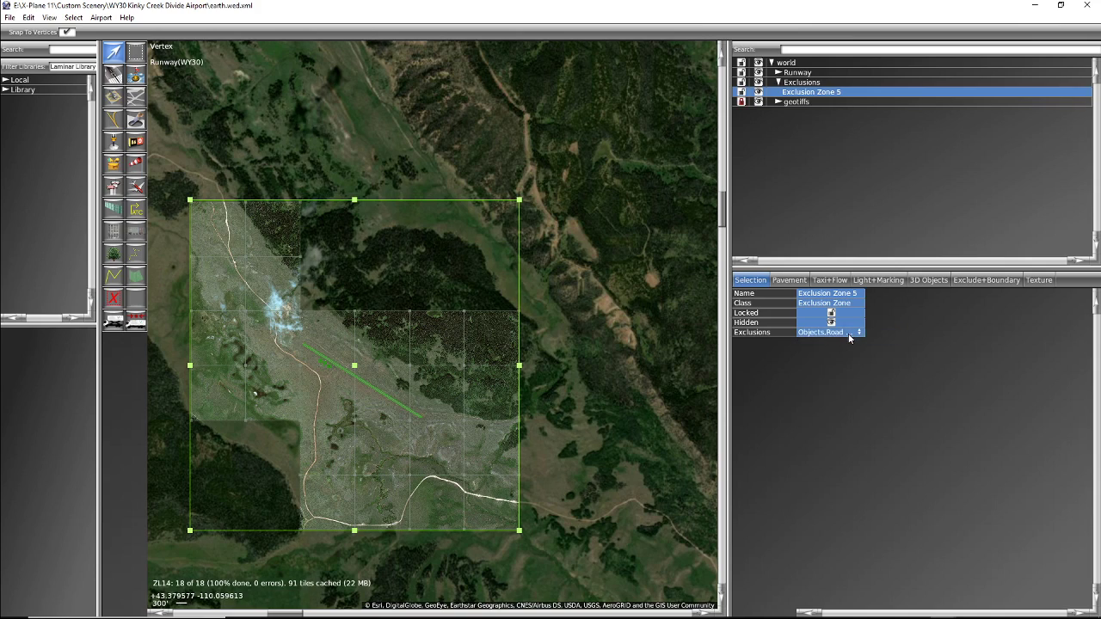
pyautogui.click(864, 334)
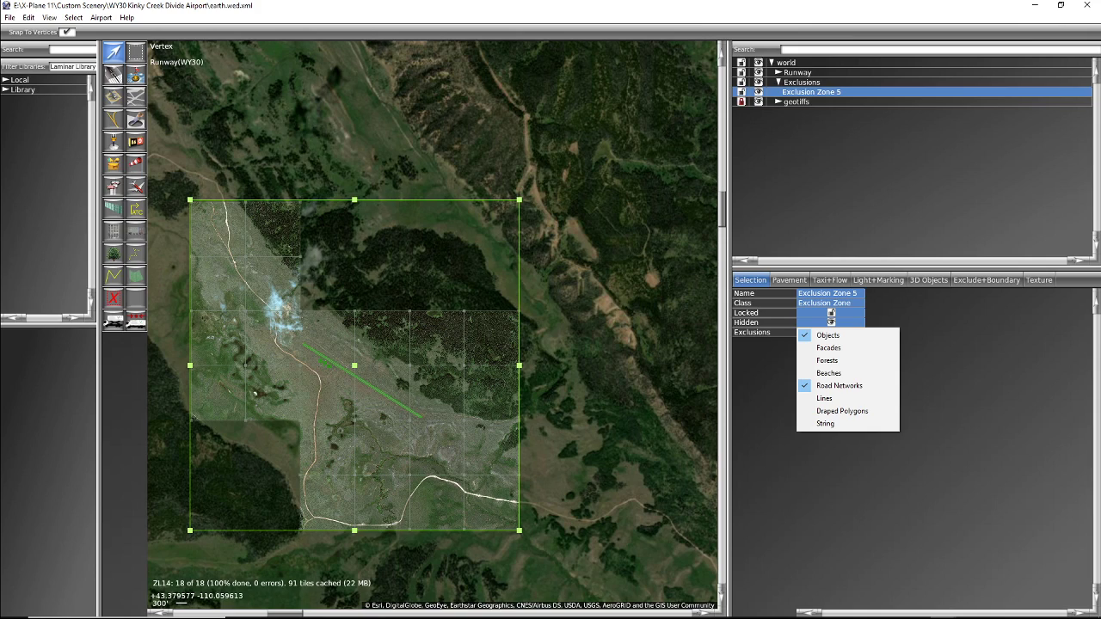
pyautogui.hotkey('alt', 'Tab')
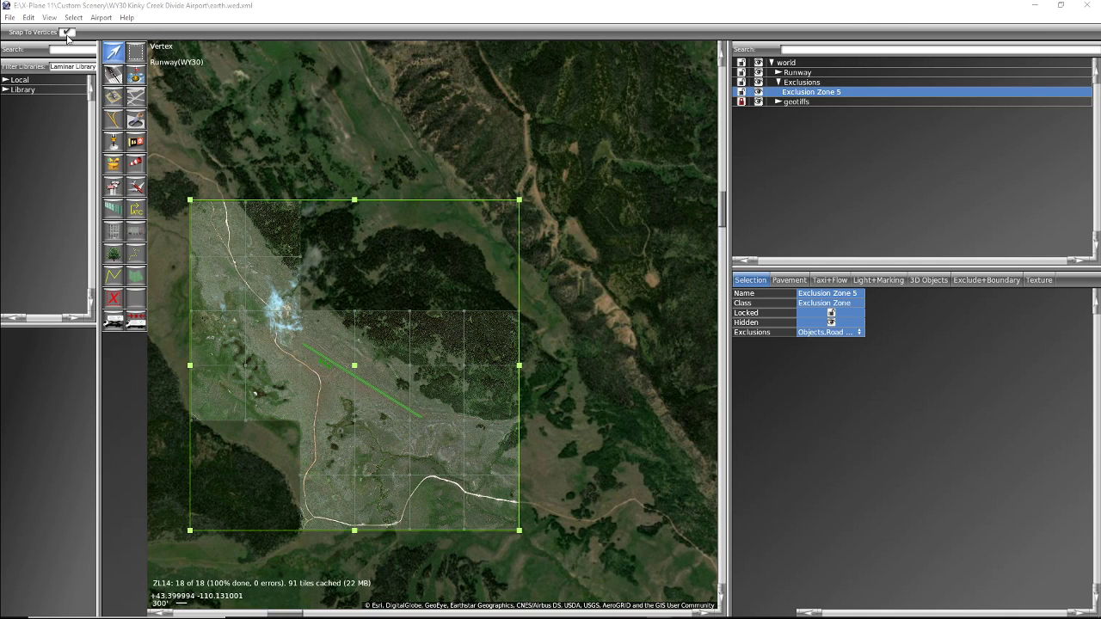
pyautogui.click(10, 18)
pyautogui.click(28, 85)
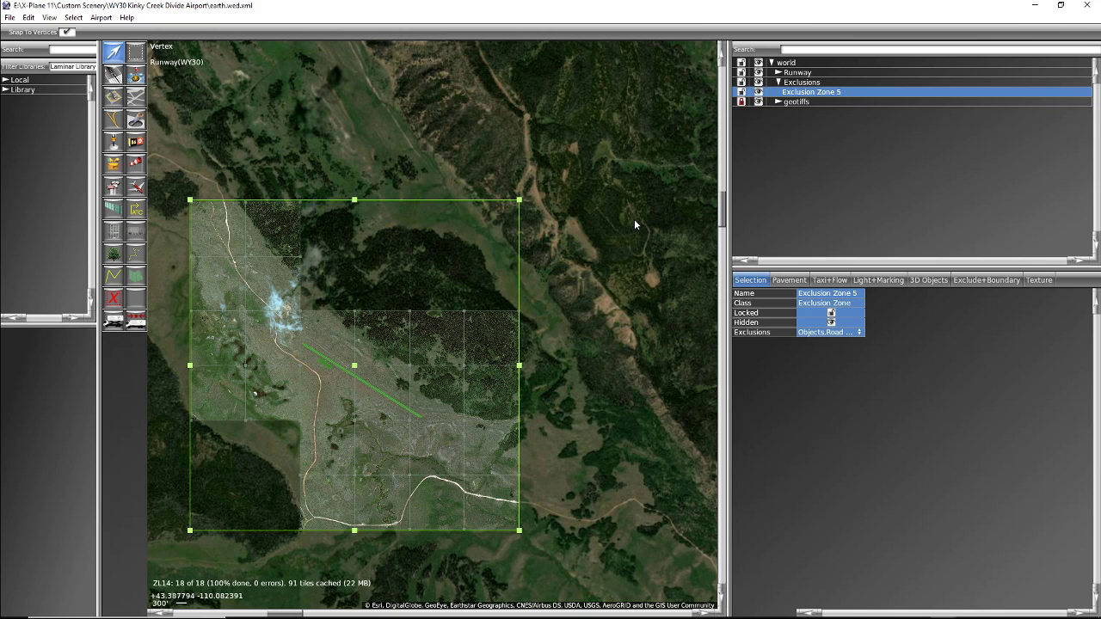
# Step: Check Exclusion Zone 5's excluded types and export the scenery pack, waiving the validation warnings
pyautogui.click(831, 332)
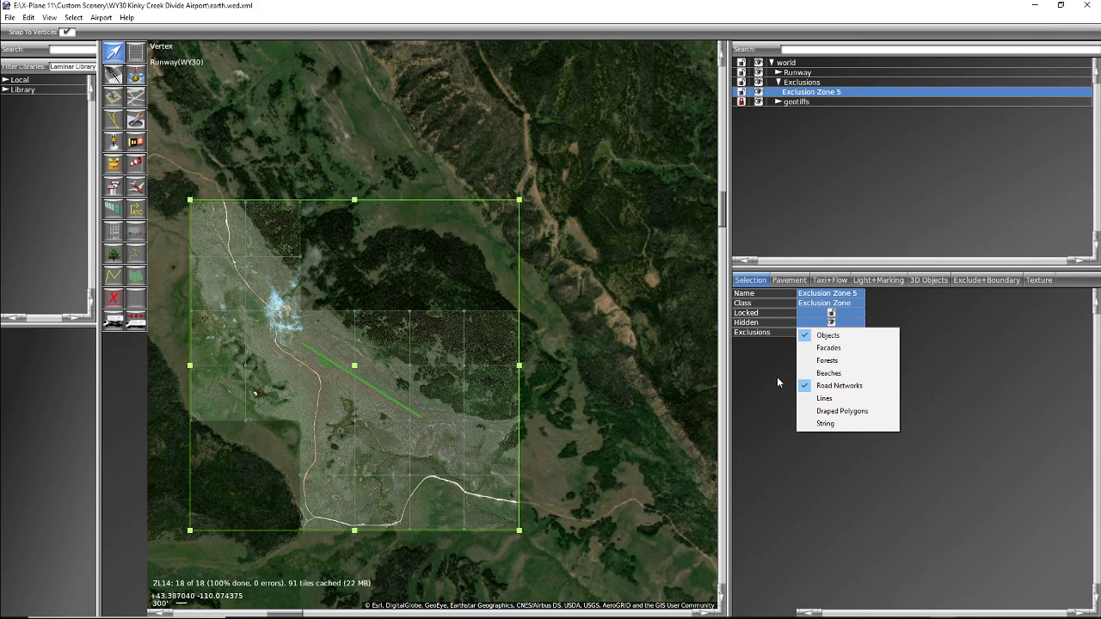
pyautogui.click(971, 380)
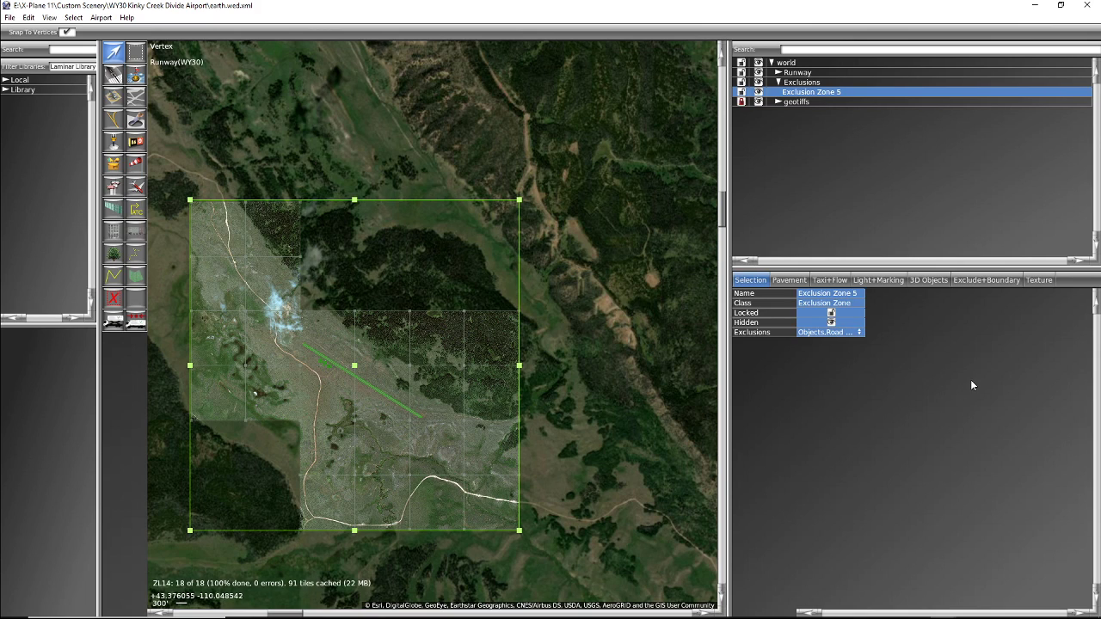
pyautogui.click(10, 18)
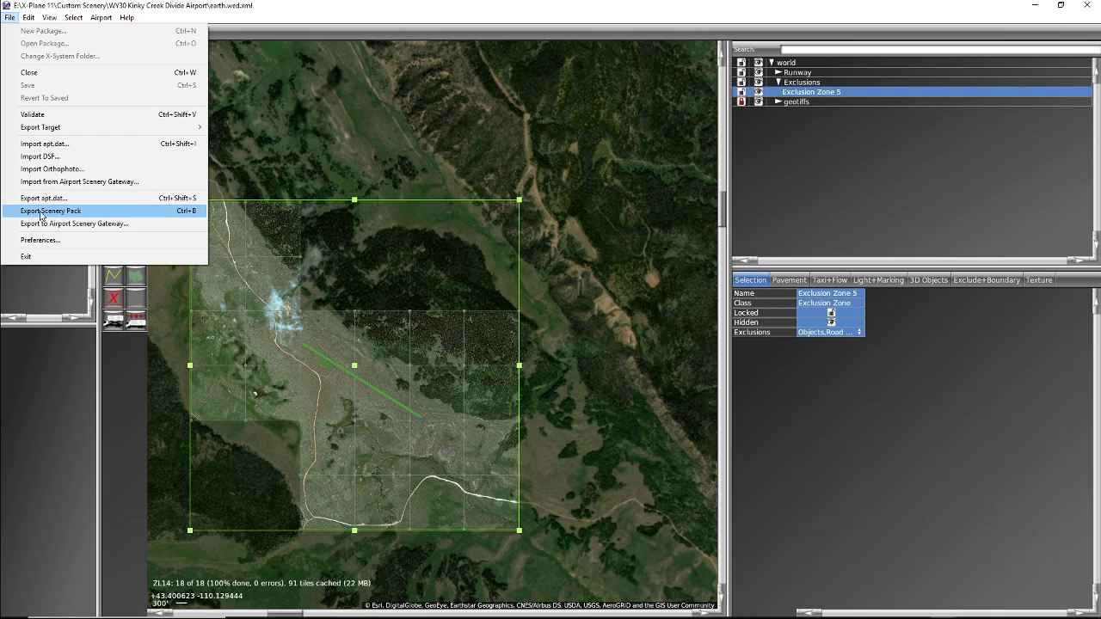
pyautogui.click(41, 213)
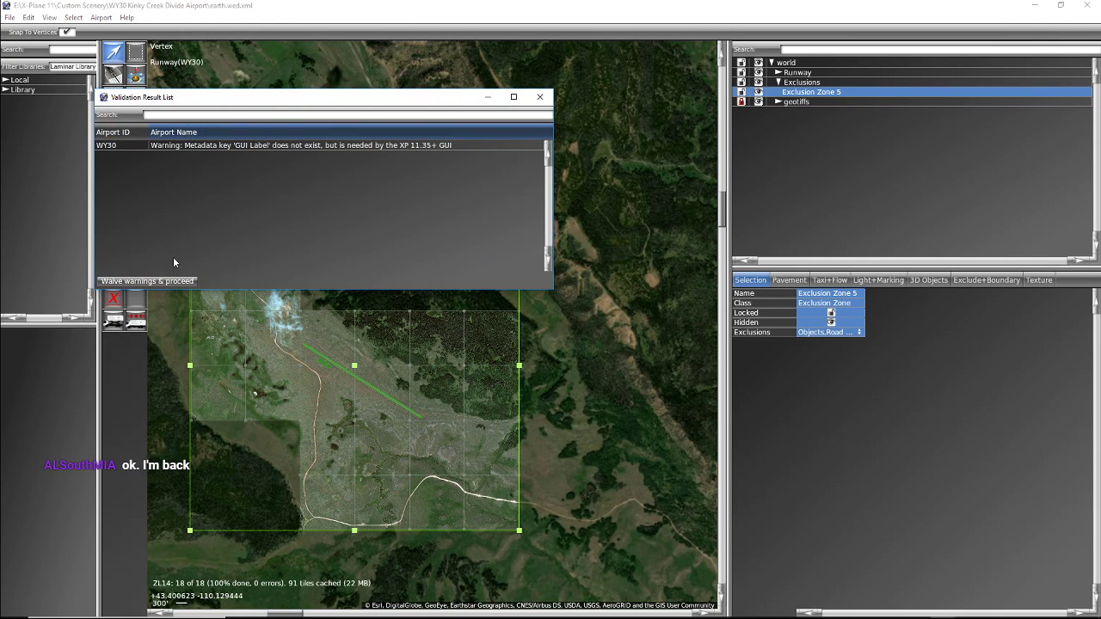
pyautogui.click(148, 281)
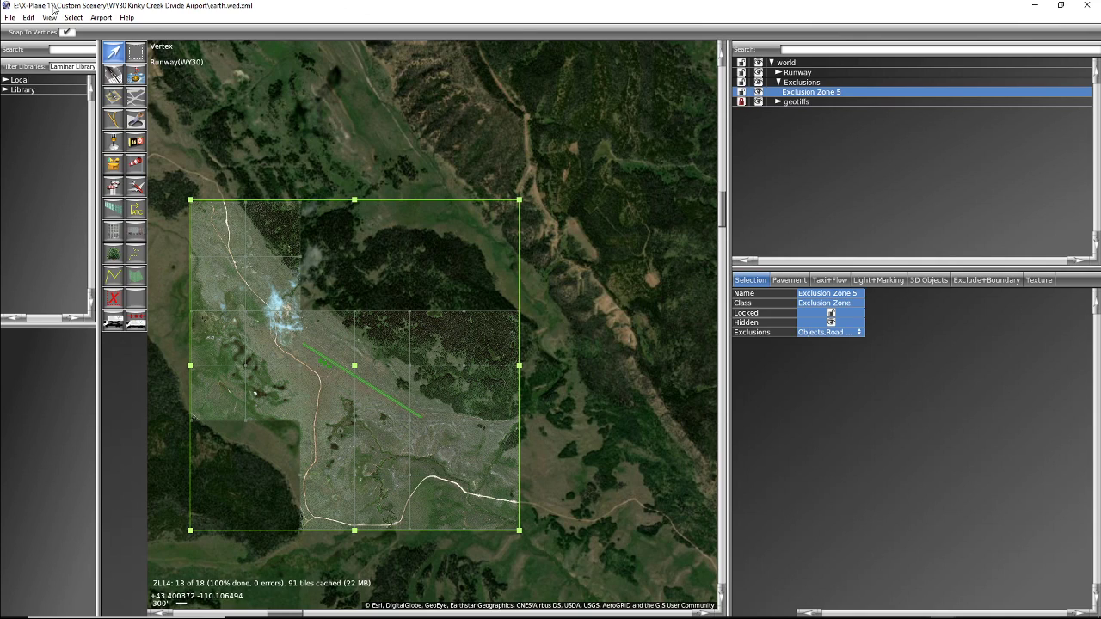
pyautogui.click(10, 18)
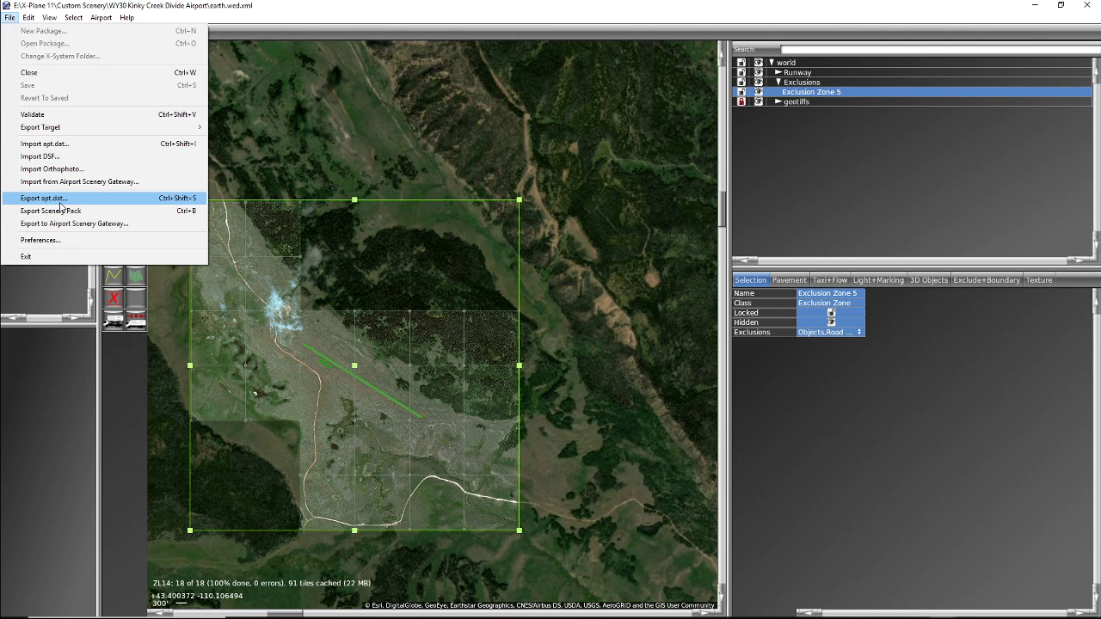
pyautogui.doubleClick(909, 4)
pyautogui.doubleClick(908, 5)
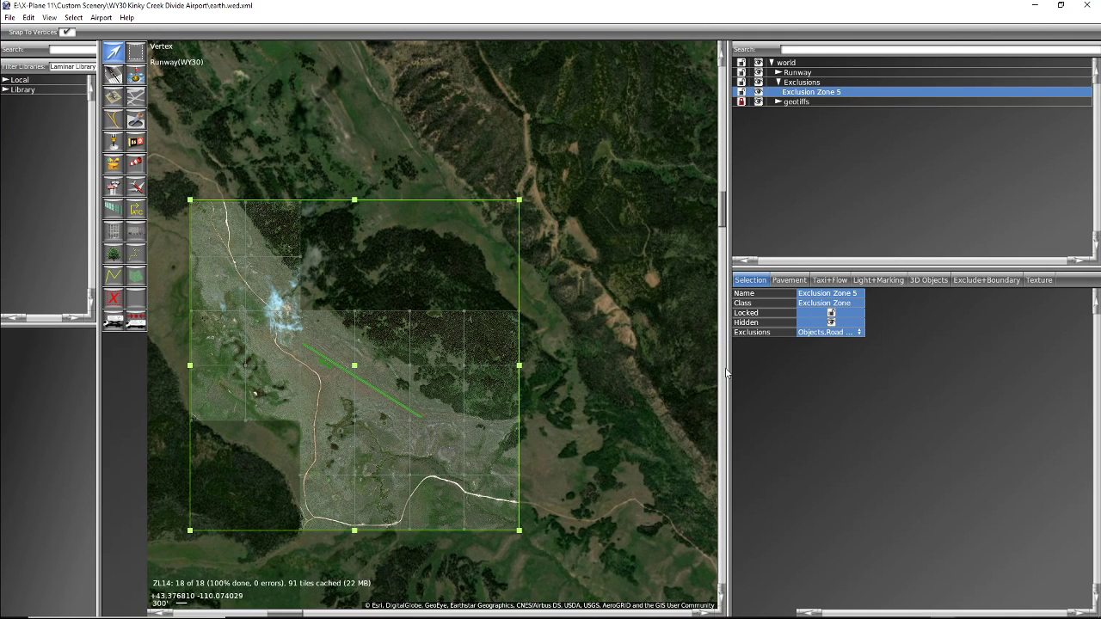
# Step: Rename the airport entry Runway in the world hierarchy as Kinky Creek Divide Airport
pyautogui.click(795, 73)
pyautogui.click(807, 74)
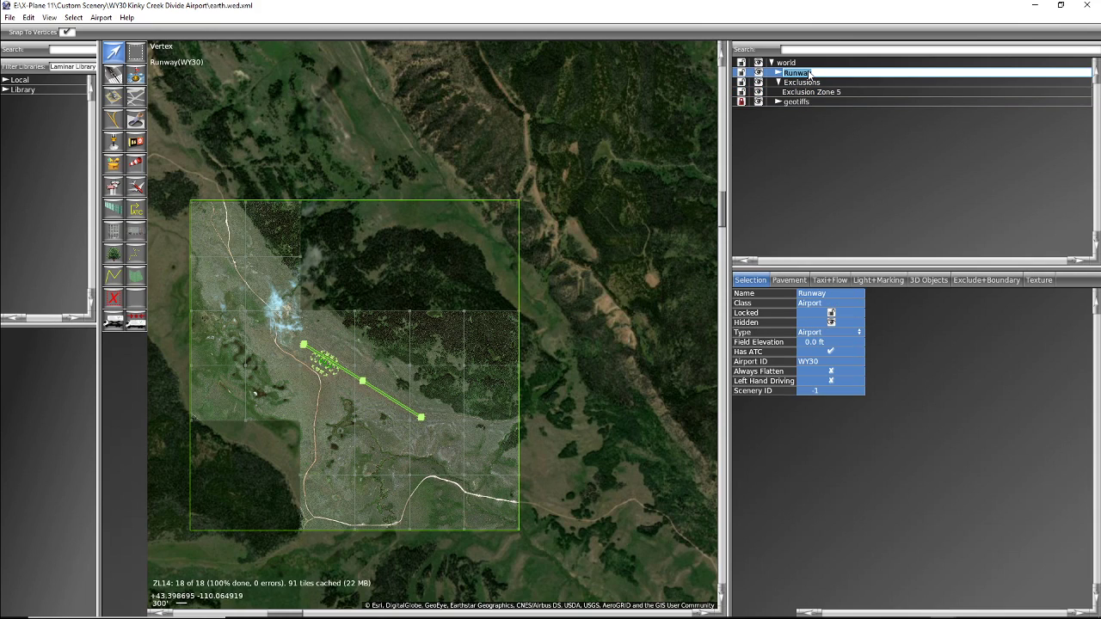
pyautogui.write('Kinky Creek Divide Airport')
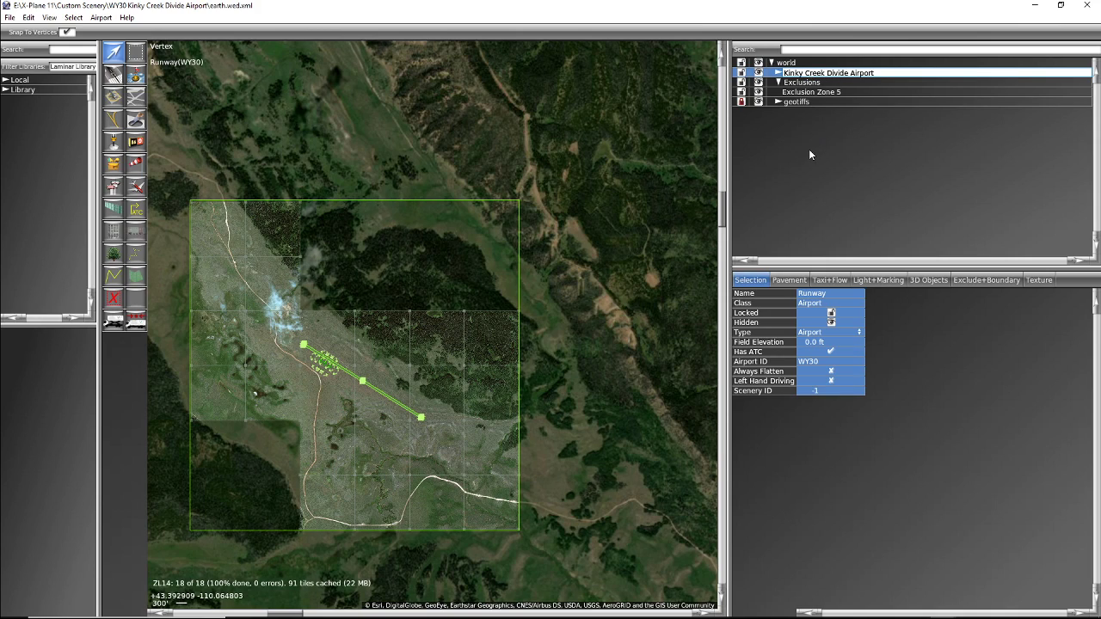
pyautogui.click(10, 18)
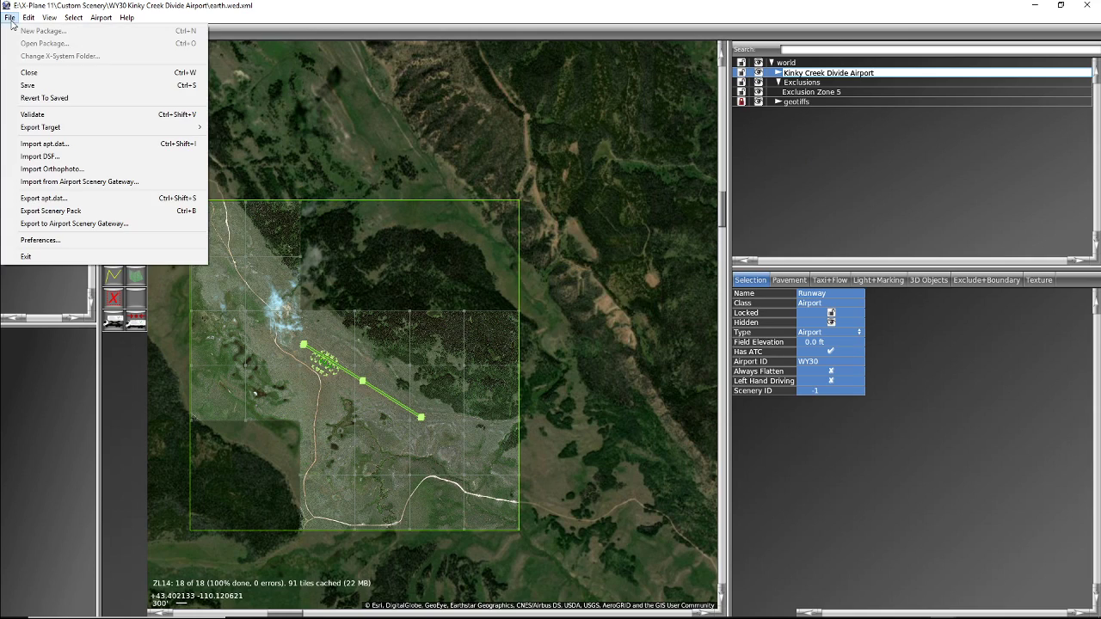
pyautogui.click(27, 85)
pyautogui.click(10, 18)
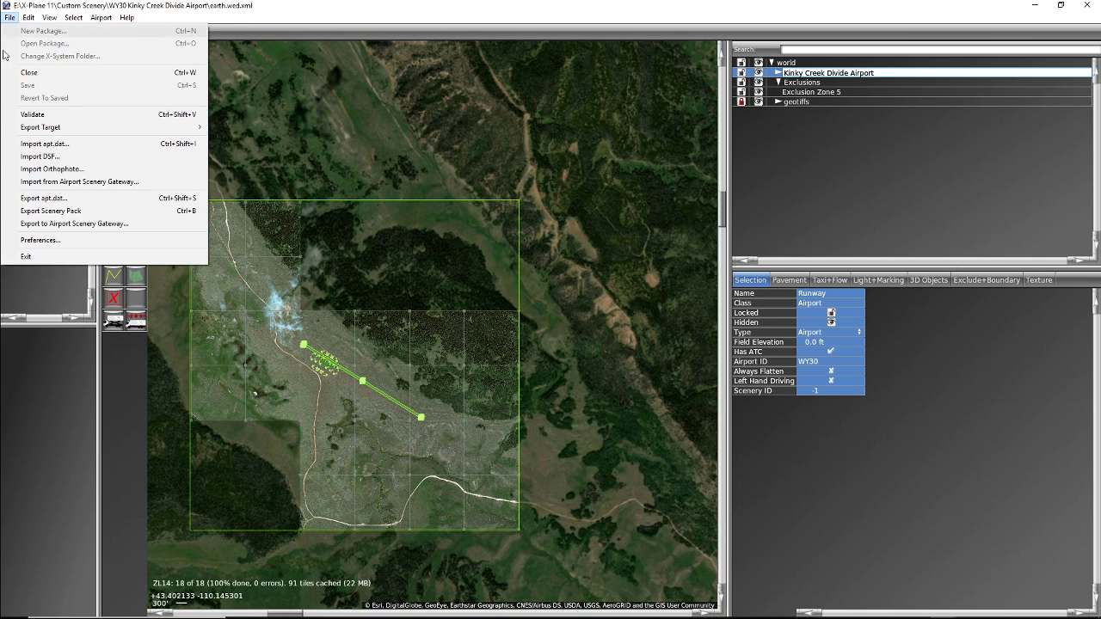
pyautogui.click(50, 211)
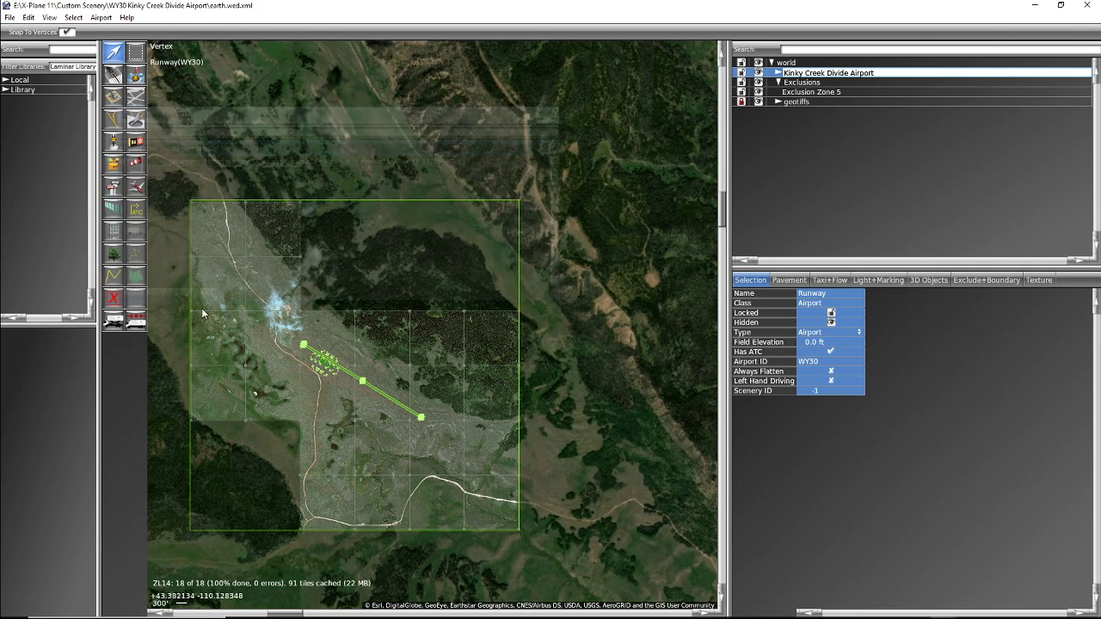
pyautogui.click(966, 506)
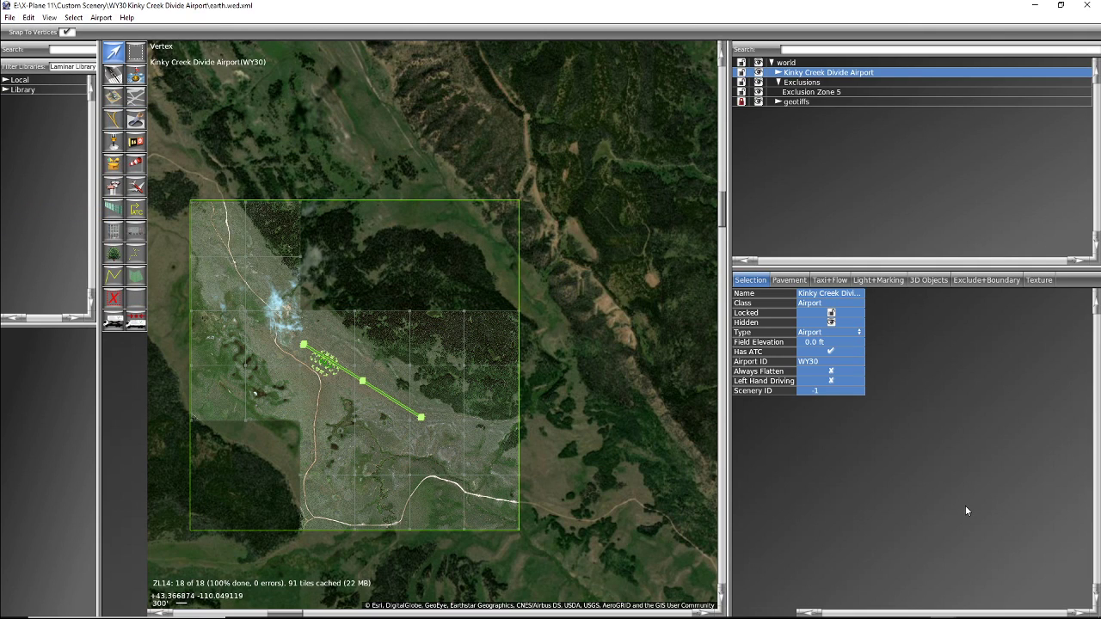
# Step: Save the package and try to export the scenery pack, dismissing the validation result list
pyautogui.click(10, 17)
pyautogui.click(27, 86)
pyautogui.click(10, 18)
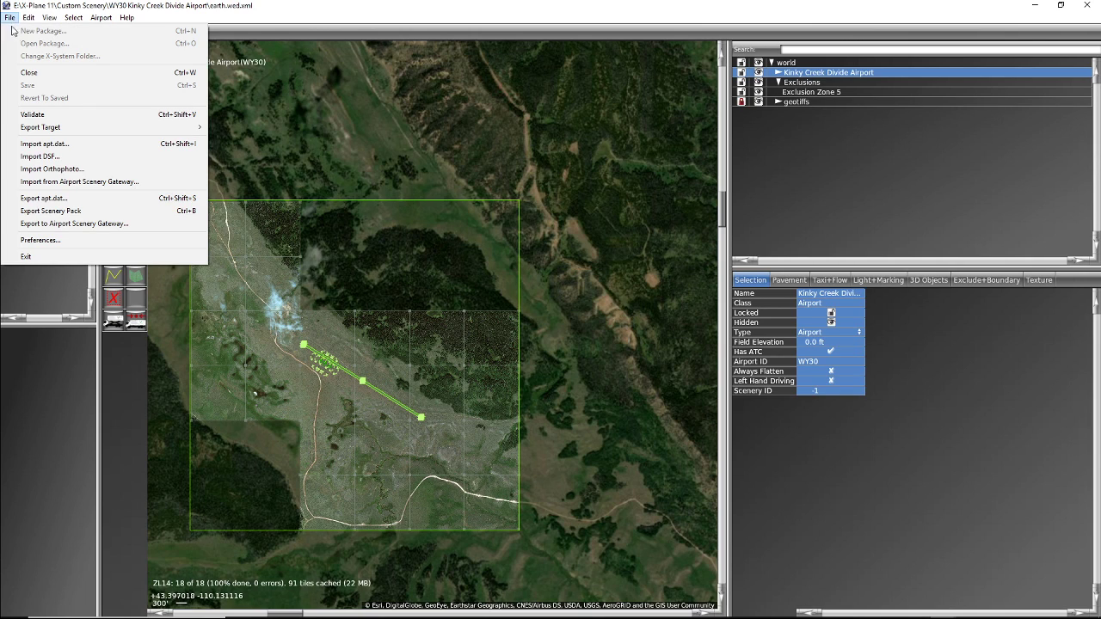
pyautogui.click(62, 212)
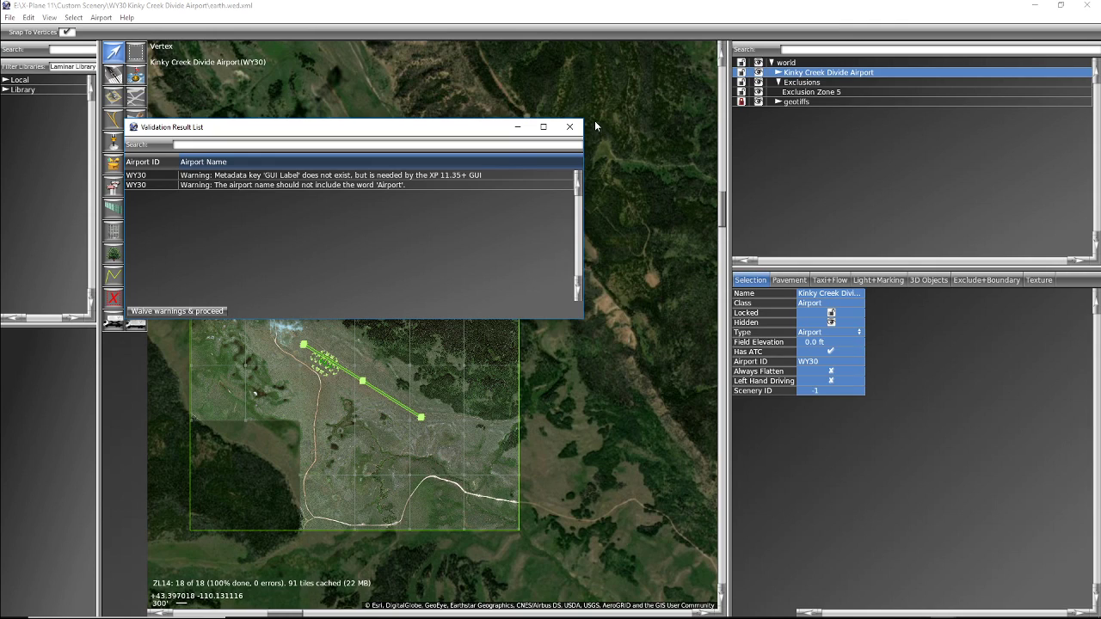
pyautogui.click(567, 127)
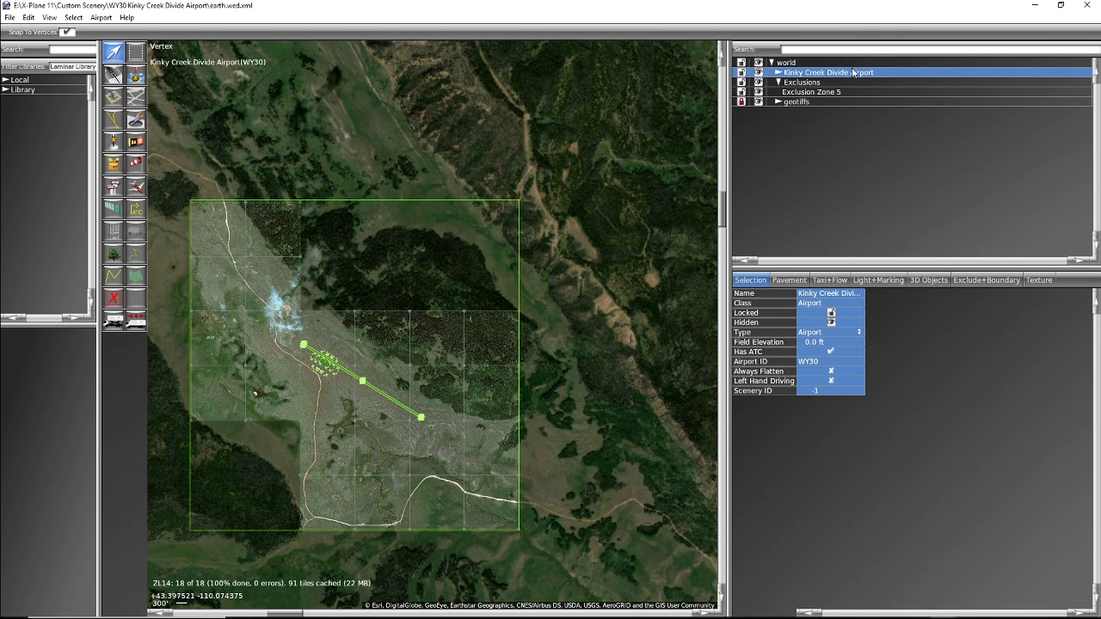
# Step: Remove the word Airport from the airport entry's name so it reads Kinky Creek Divide
pyautogui.click(873, 73)
pyautogui.click(877, 74)
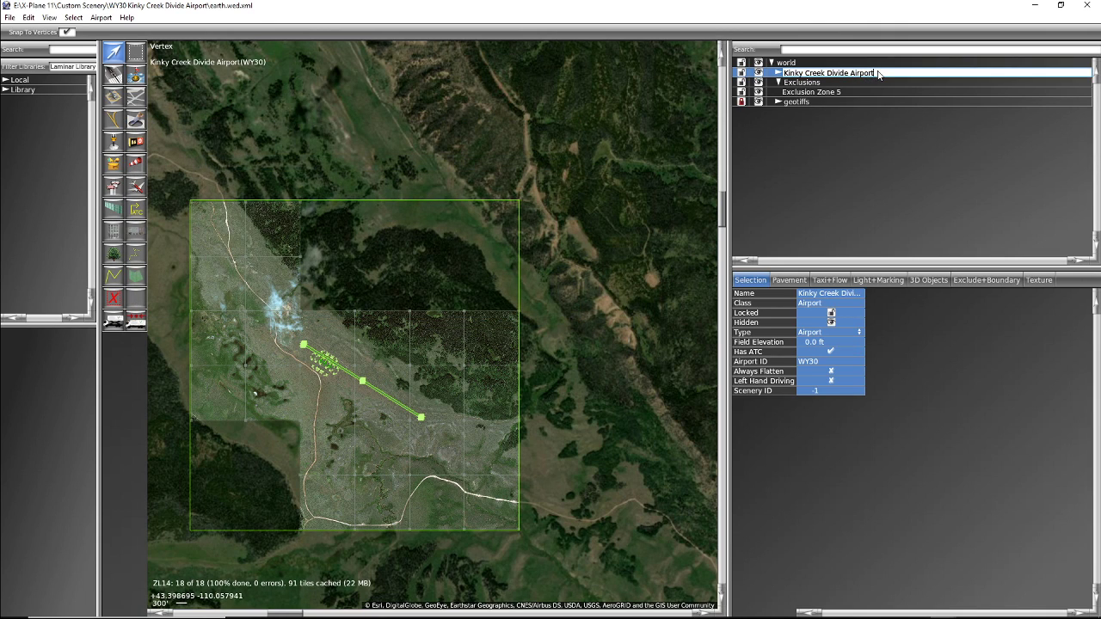
pyautogui.press('BackSpace')
pyautogui.press('BackSpace')
pyautogui.press('BackSpace')
pyautogui.click(10, 17)
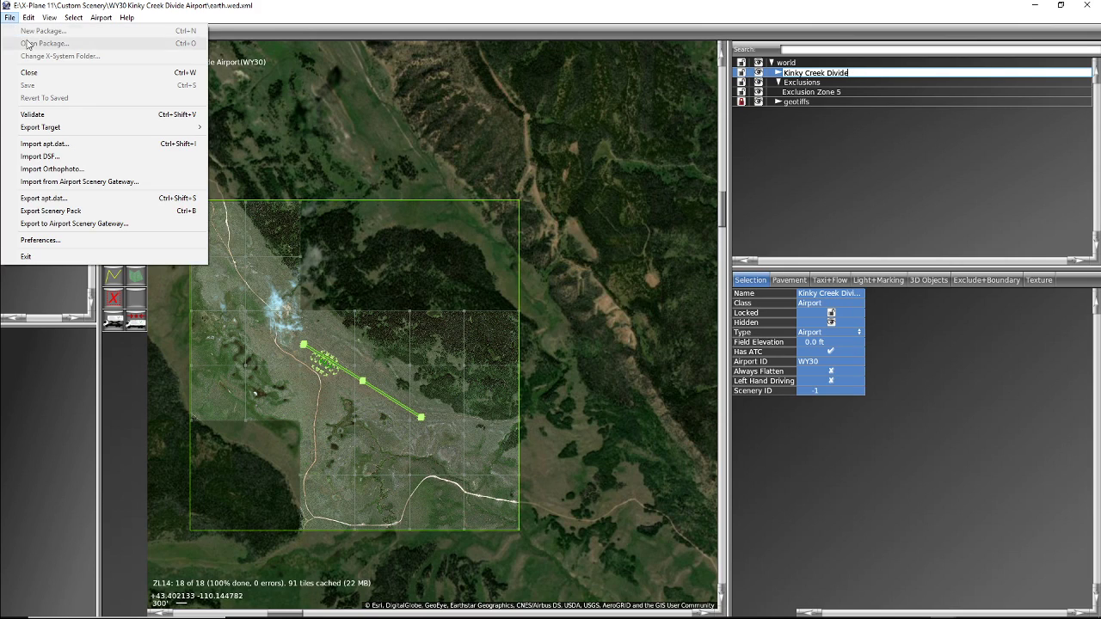
pyautogui.click(824, 450)
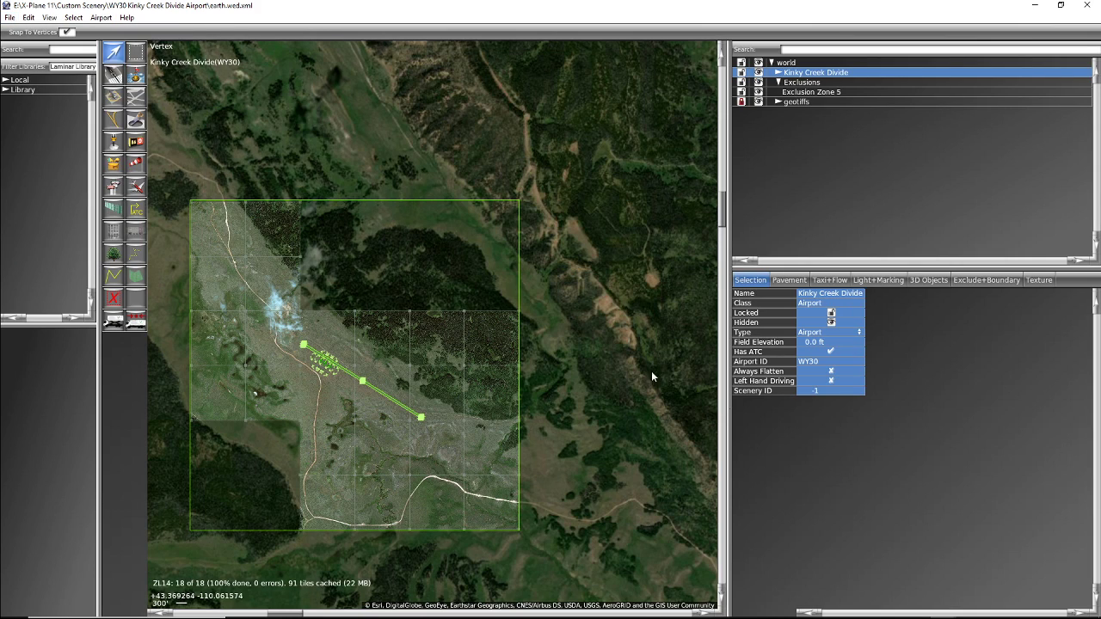
# Step: Save the package with the shortened airport name, start a scenery pack export and close its validation results without proceeding
pyautogui.click(10, 17)
pyautogui.click(29, 85)
pyautogui.click(10, 18)
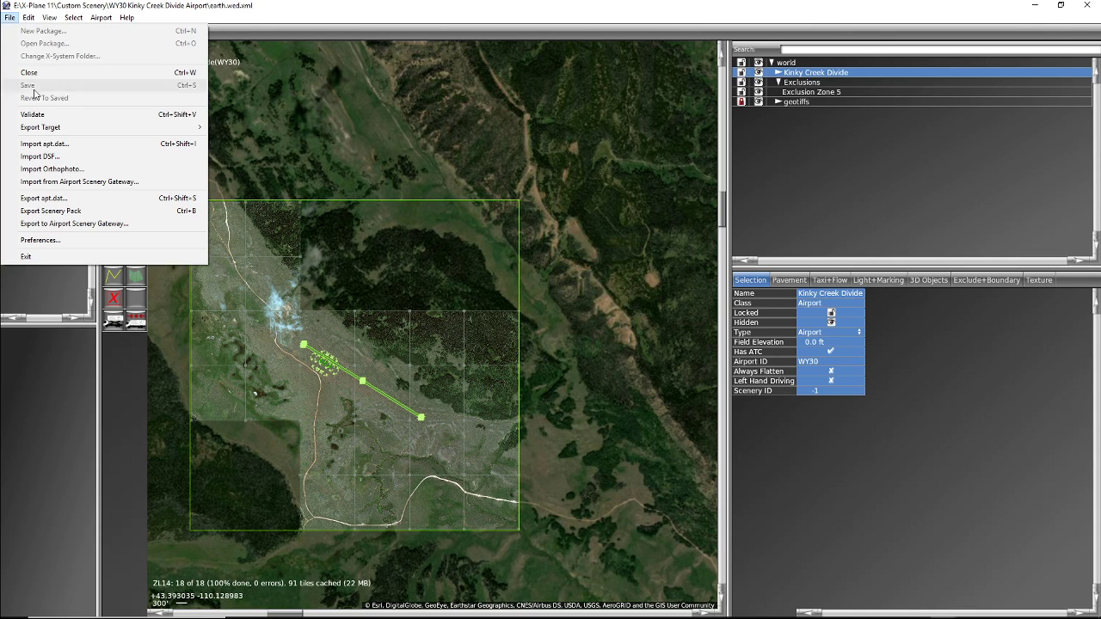
pyautogui.click(49, 212)
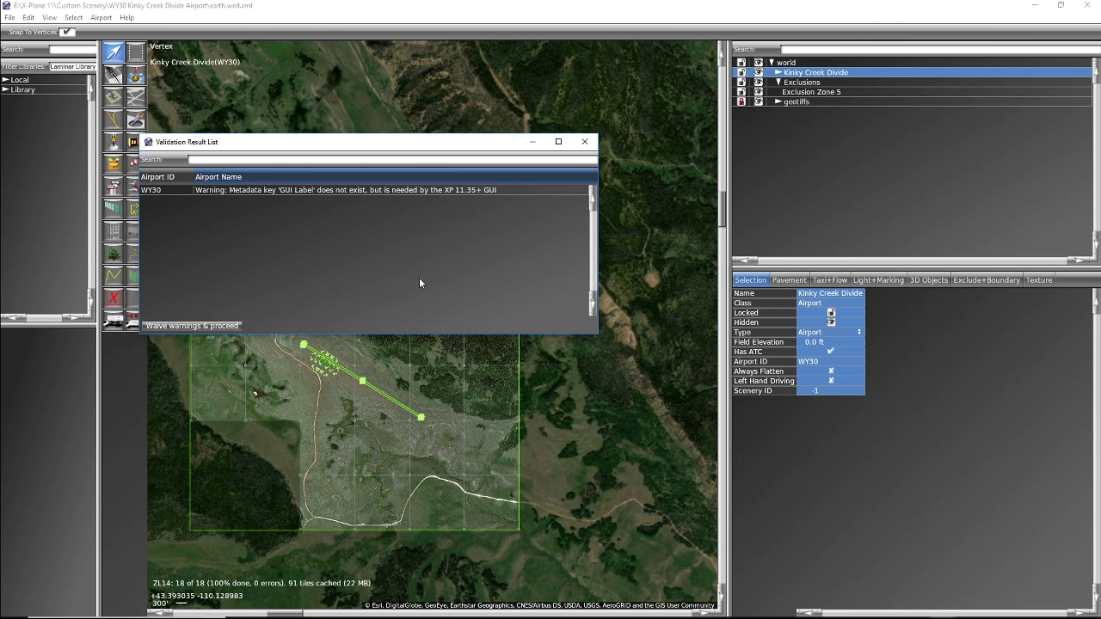
pyautogui.click(585, 141)
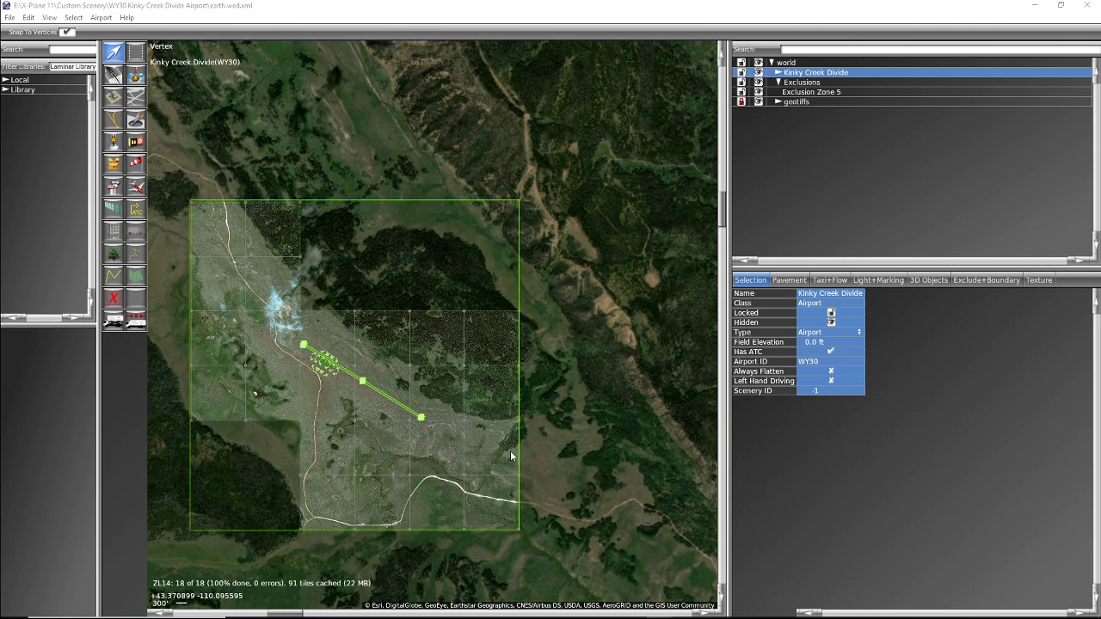
# Step: Set the Kinky Creek Divide airport's field elevation to 7980 ft and turn off Has ATC
pyautogui.click(818, 342)
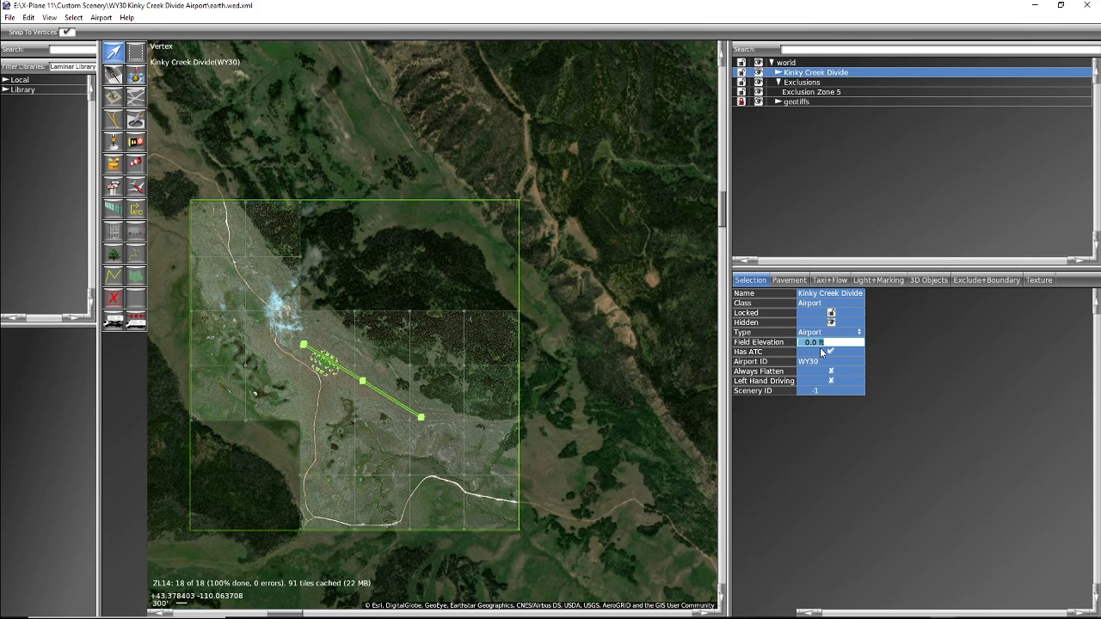
pyautogui.write('7980')
pyautogui.press('Return')
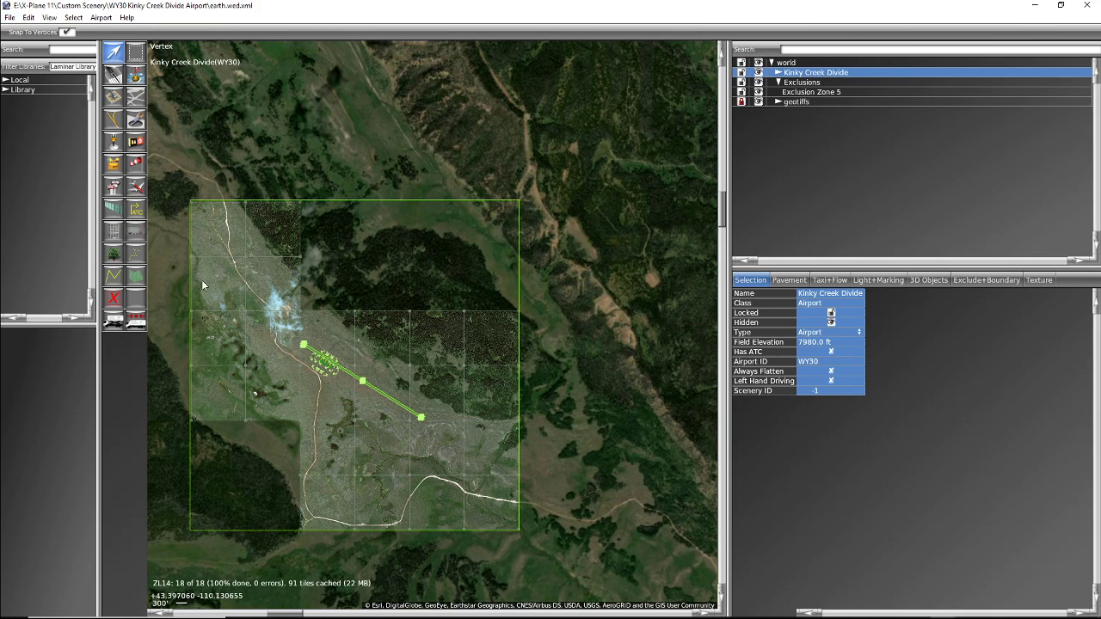
# Step: Set the length of runway 12/30 to 3450 ft
pyautogui.click(386, 399)
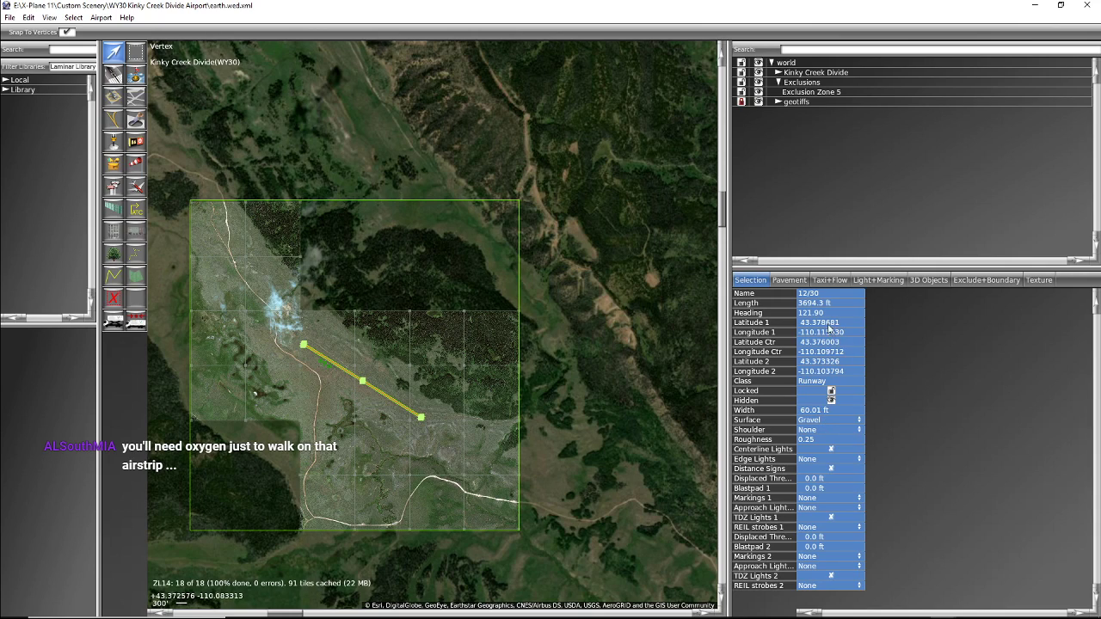
pyautogui.click(809, 307)
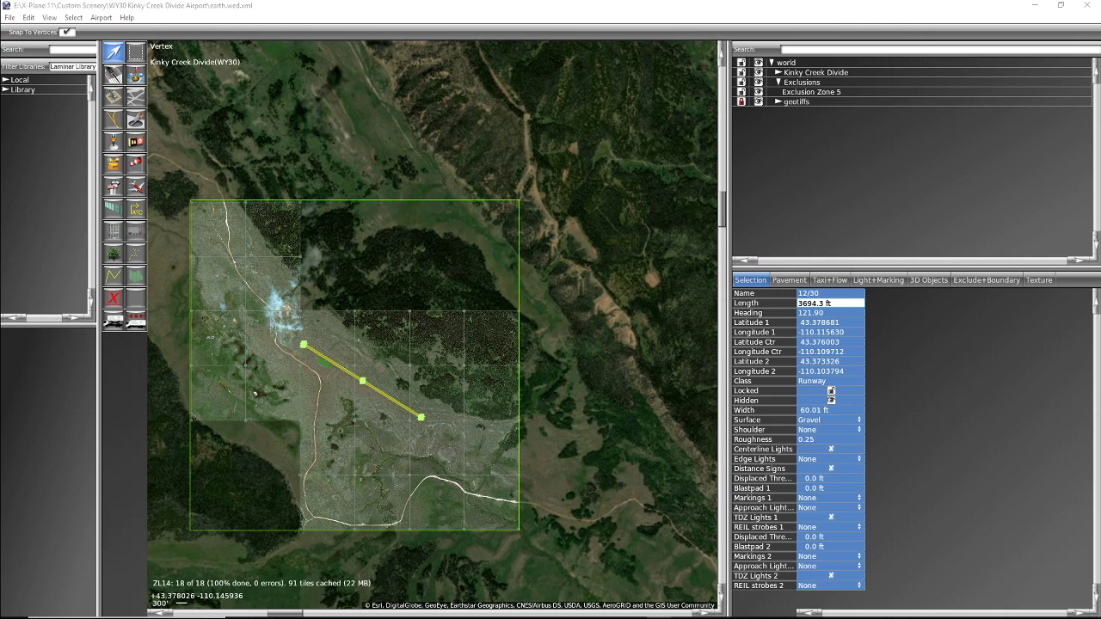
pyautogui.click(817, 302)
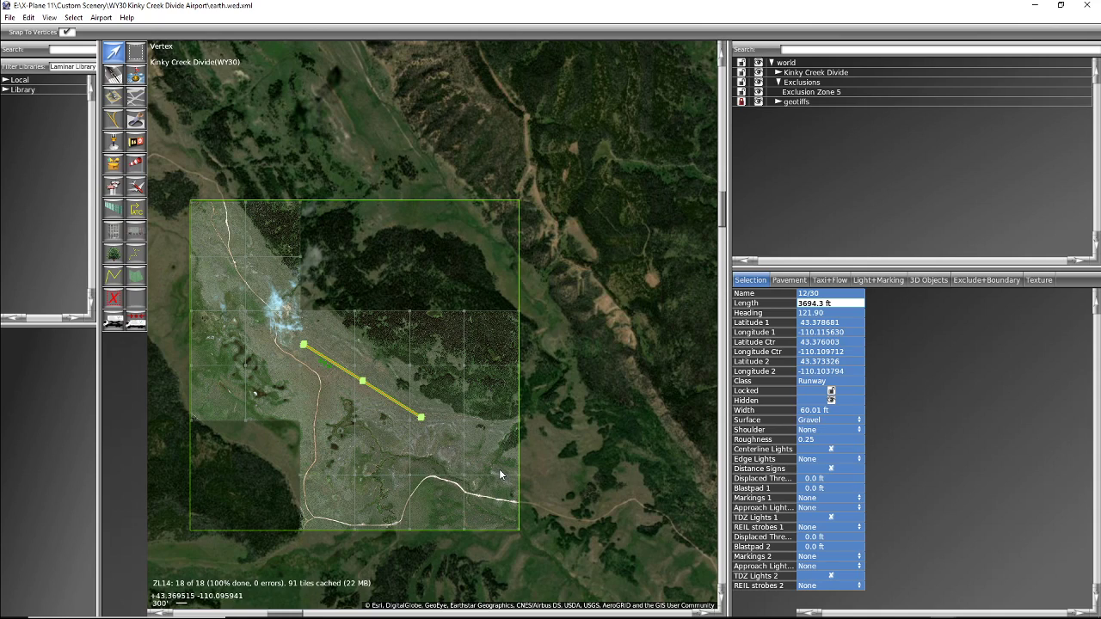
pyautogui.press('BackSpace')
pyautogui.press('BackSpace')
pyautogui.press('BackSpace')
pyautogui.press('BackSpace')
pyautogui.press('BackSpace')
pyautogui.write('450')
pyautogui.scroll(3, 368, 406)
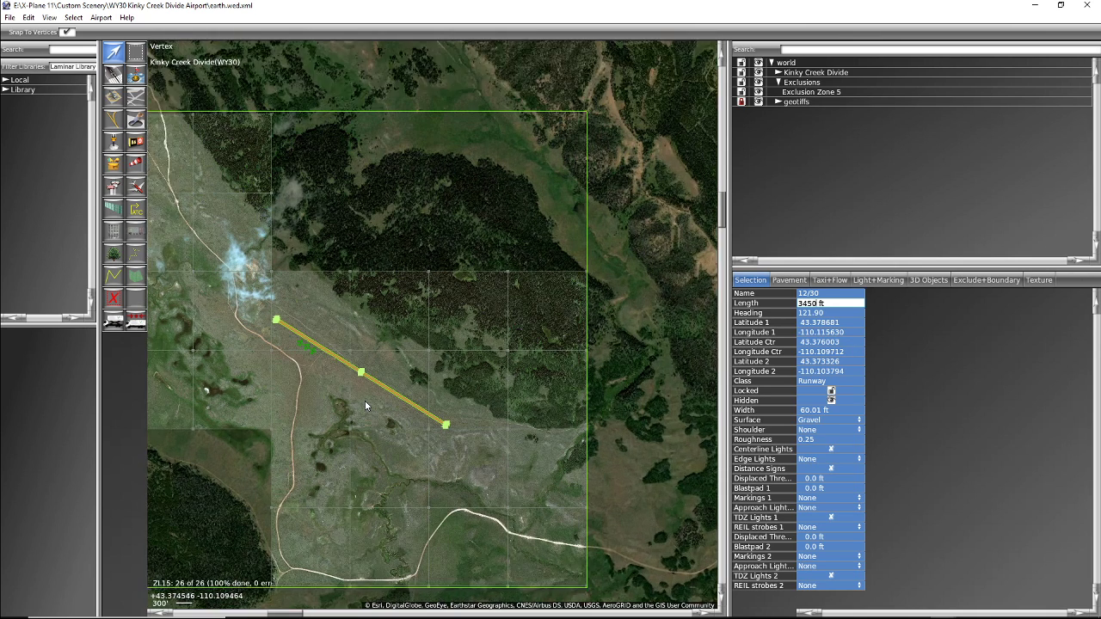
pyautogui.press('Return')
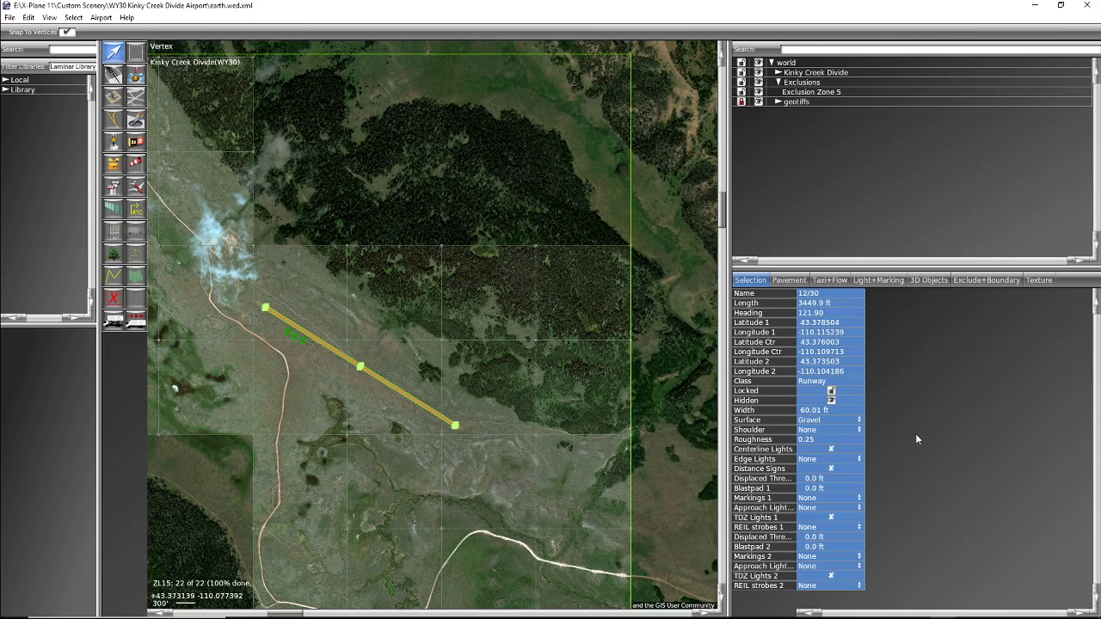
# Step: Examine both ends and the middle of runway 12/30 against the orthophoto, and select the Kinky Creek Divide airport
pyautogui.scroll(2, 467, 434)
pyautogui.scroll(4, 464, 432)
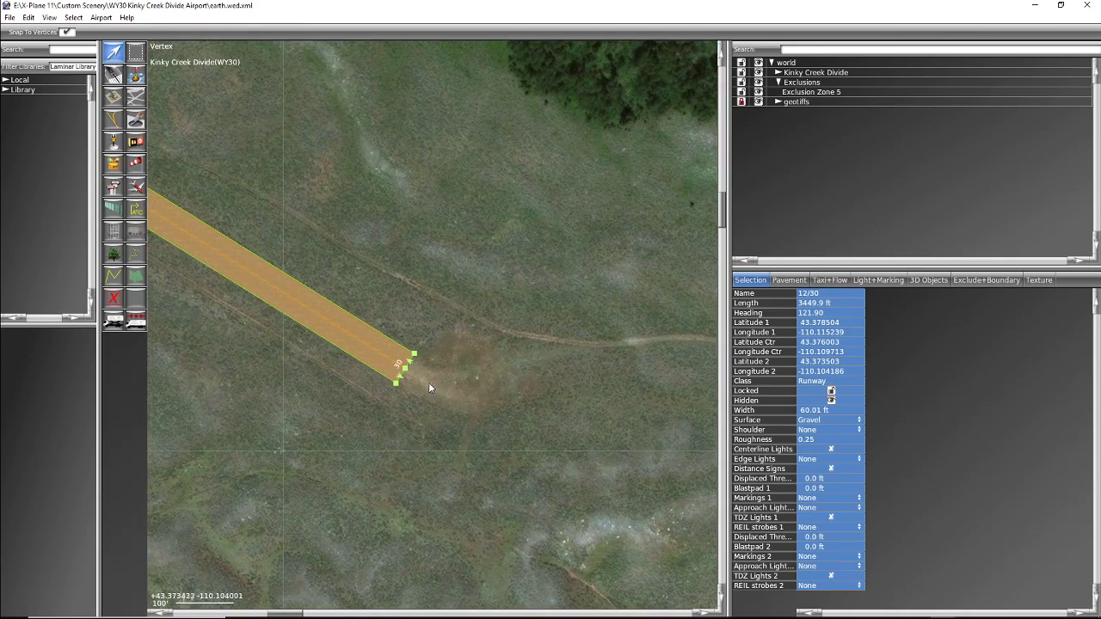
pyautogui.moveTo(344, 405)
pyautogui.mouseDown(button='right')
pyautogui.moveTo(509, 525)
pyautogui.moveTo(474, 519)
pyautogui.moveTo(680, 615)
pyautogui.mouseUp(button='right')
pyautogui.moveTo(342, 453); pyautogui.dragTo(675, 616, button='right')
pyautogui.moveTo(344, 422); pyautogui.dragTo(634, 595, button='right')
pyautogui.moveTo(339, 381); pyautogui.dragTo(614, 555, button='right')
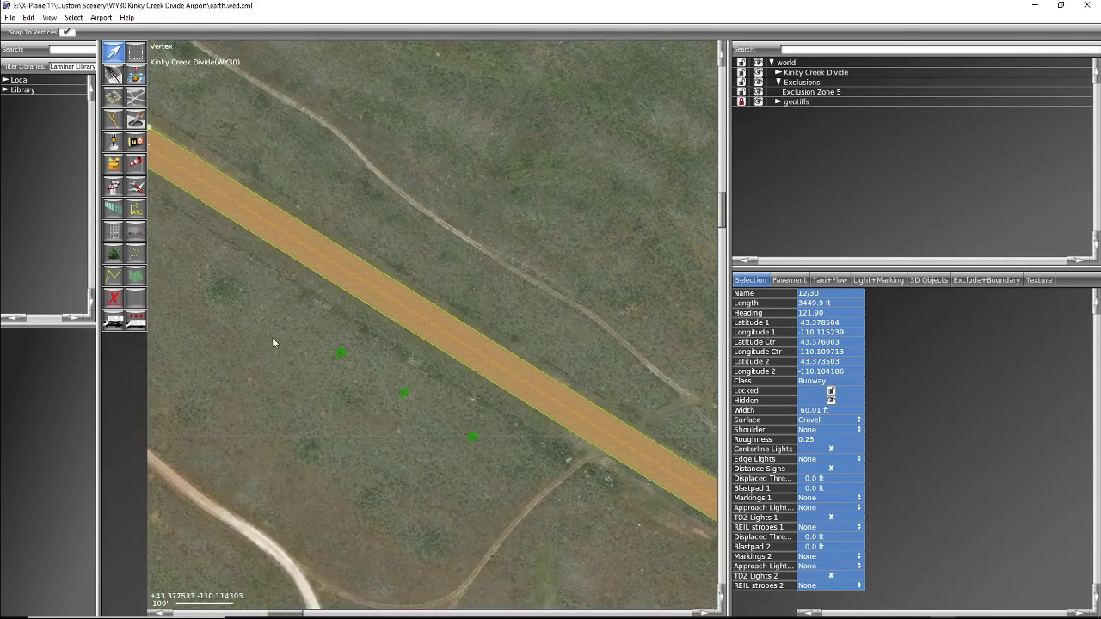
pyautogui.moveTo(272, 337); pyautogui.dragTo(612, 541, button='right')
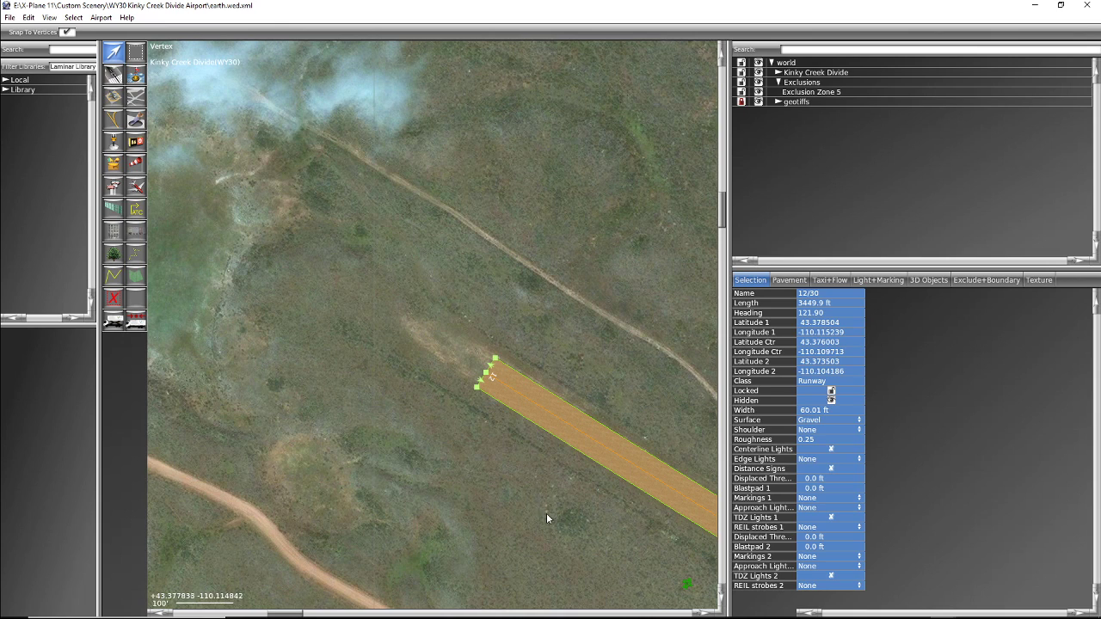
pyautogui.moveTo(547, 513); pyautogui.dragTo(380, 315, button='right')
pyautogui.moveTo(613, 461); pyautogui.dragTo(433, 346, button='right')
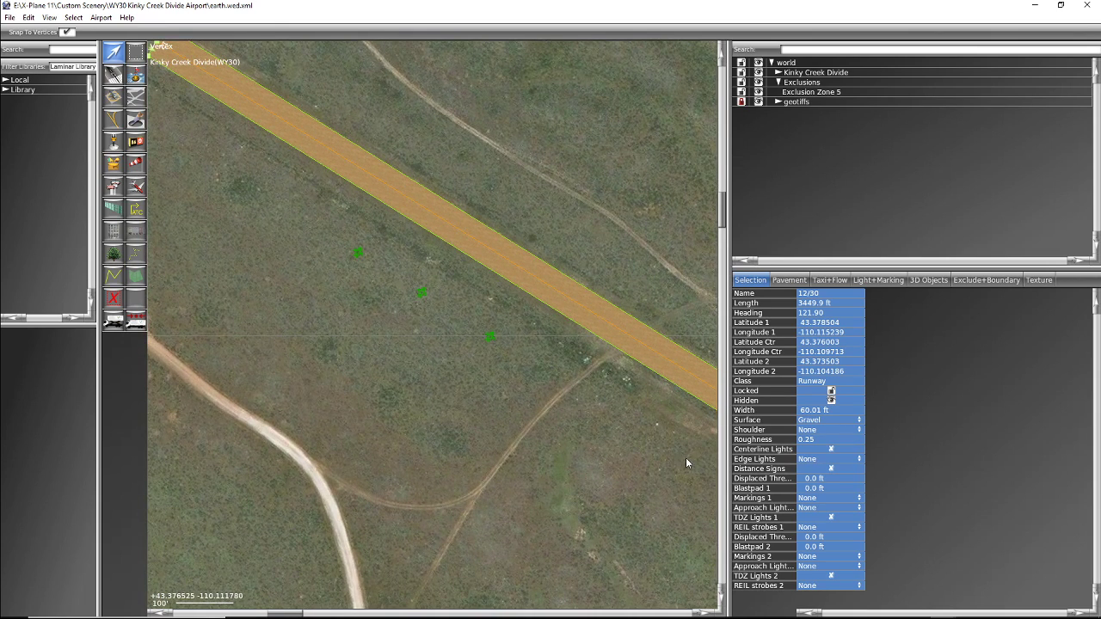
pyautogui.moveTo(686, 463); pyautogui.dragTo(558, 446, button='right')
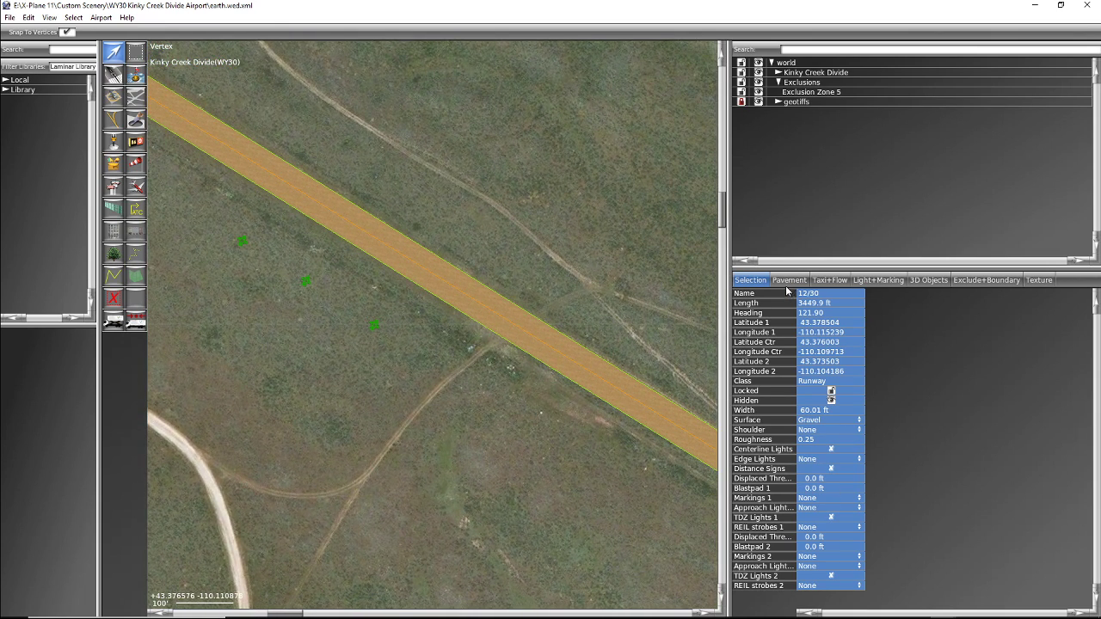
pyautogui.click(804, 74)
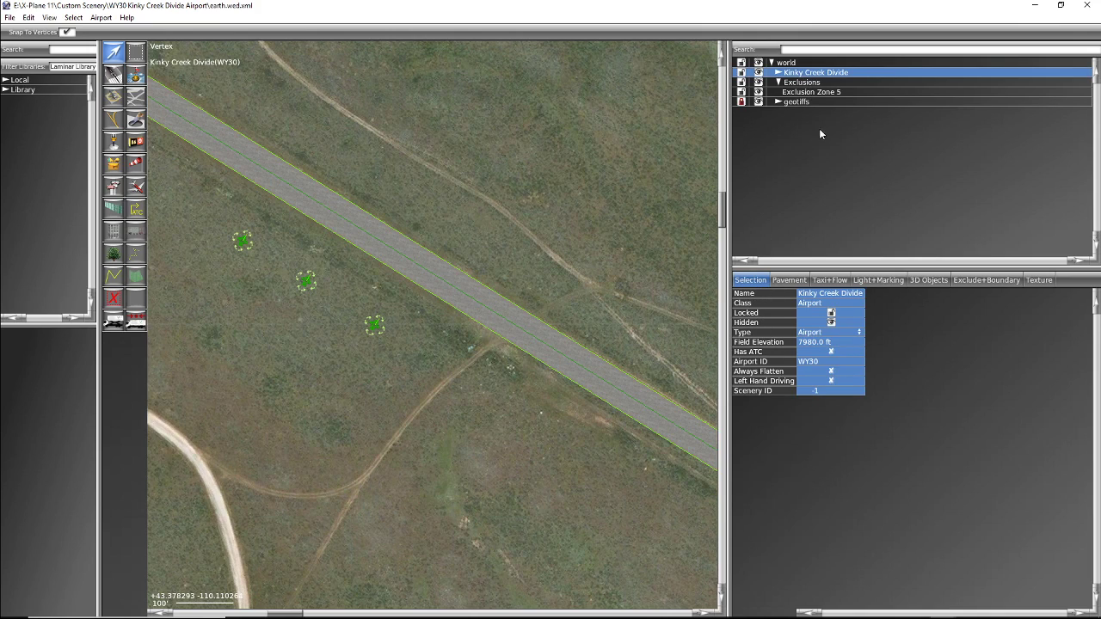
# Step: Set the Kinky Creek Divide airport's field elevation to 8803 ft
pyautogui.click(821, 343)
pyautogui.write('8803')
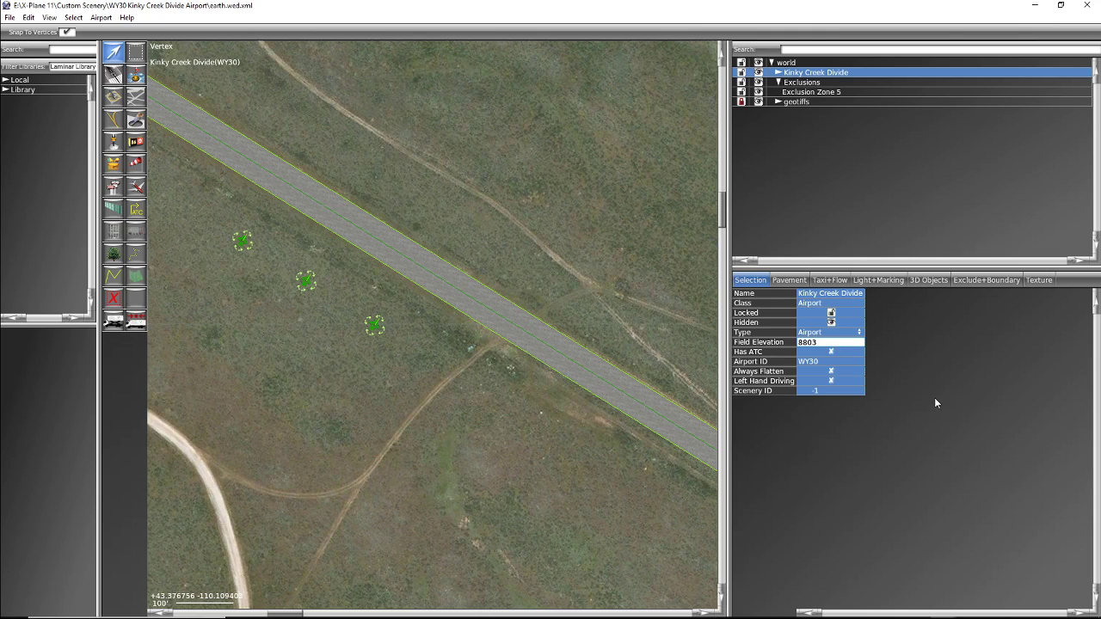
pyautogui.click(889, 430)
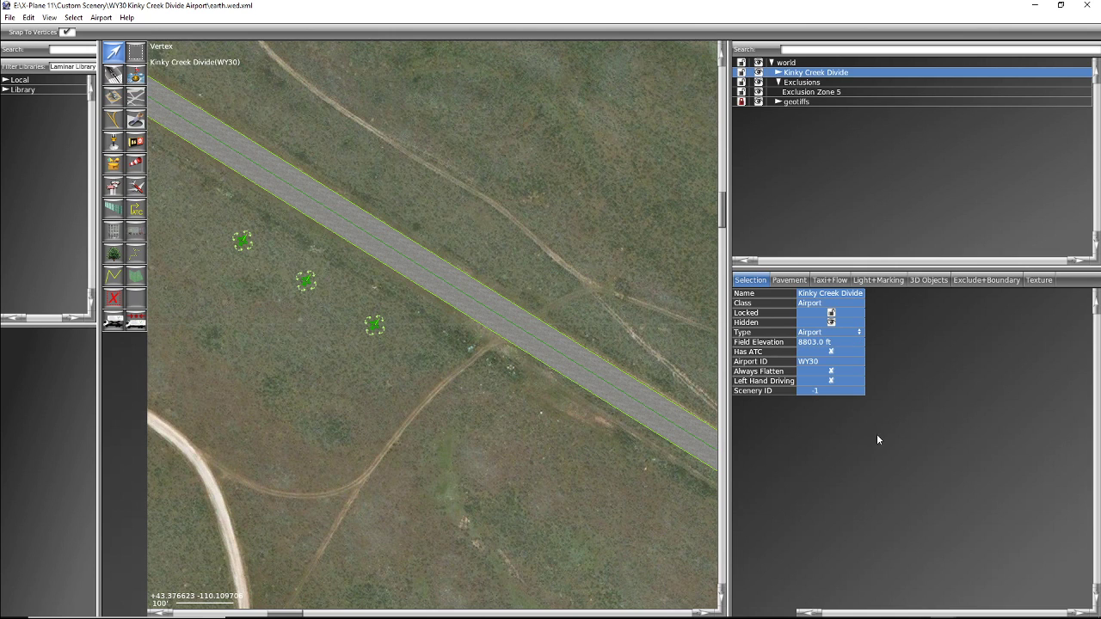
# Step: Save the package with the corrected field elevation and export the scenery pack, waiving the validation warnings
pyautogui.scroll(-5, 469, 457)
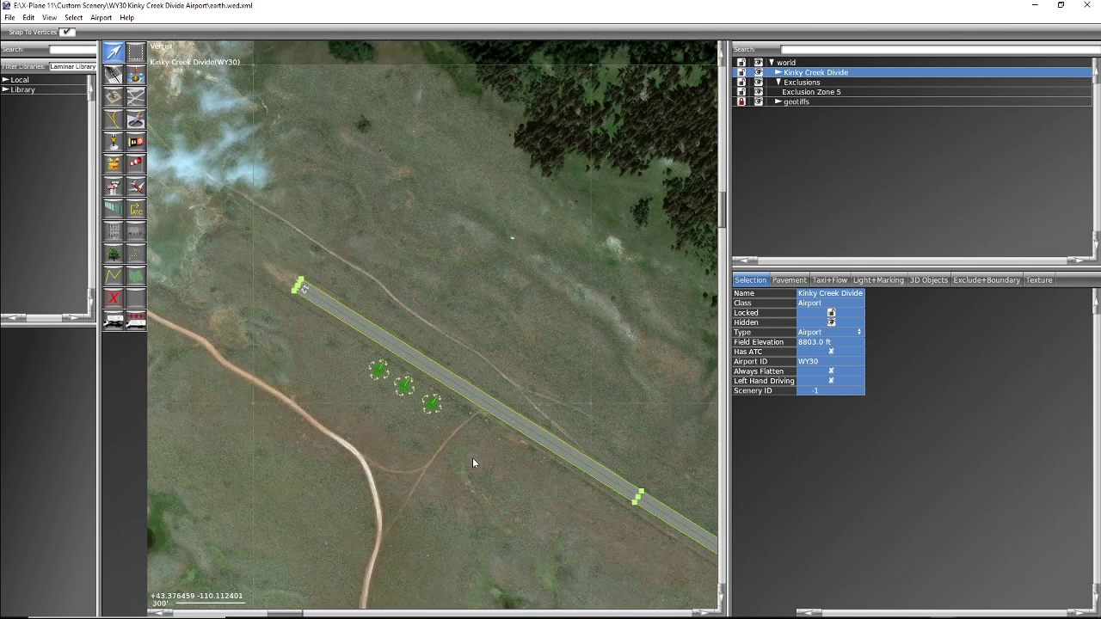
pyautogui.scroll(-1, 506, 492)
pyautogui.moveTo(540, 519); pyautogui.dragTo(433, 412, button='middle')
pyautogui.moveTo(503, 464); pyautogui.dragTo(381, 332, button='middle')
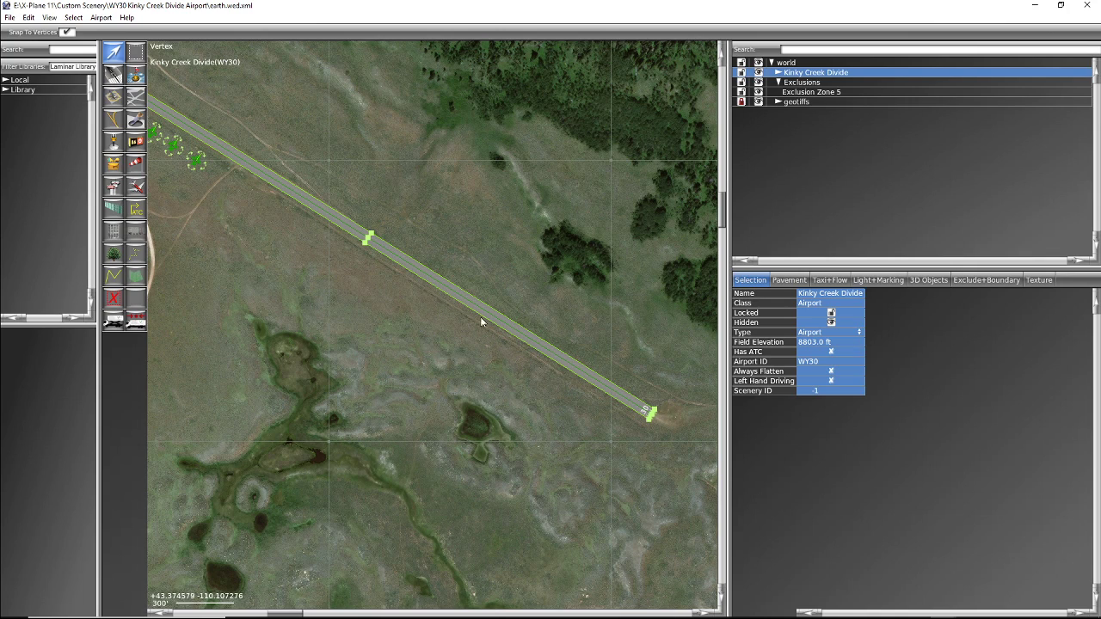
pyautogui.click(10, 17)
pyautogui.click(39, 86)
pyautogui.click(11, 18)
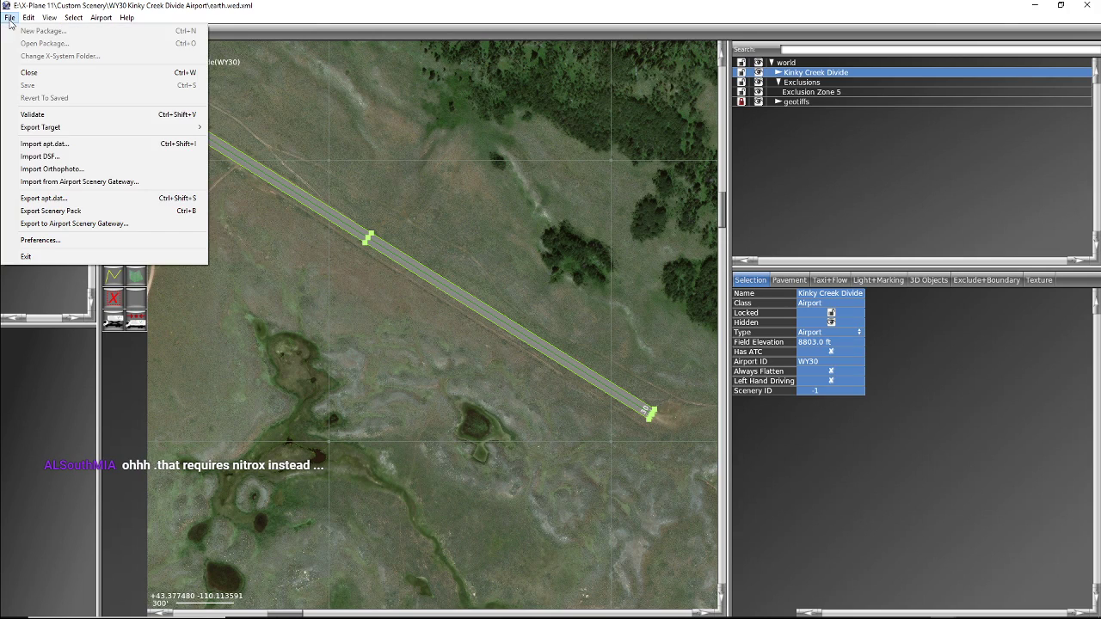
pyautogui.click(55, 212)
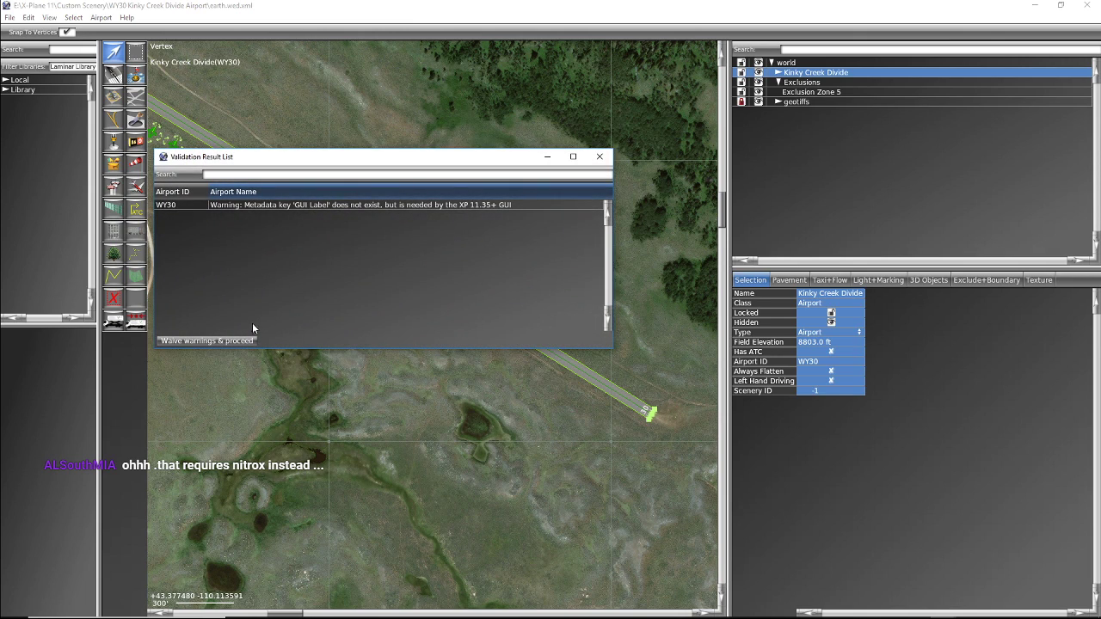
pyautogui.click(222, 340)
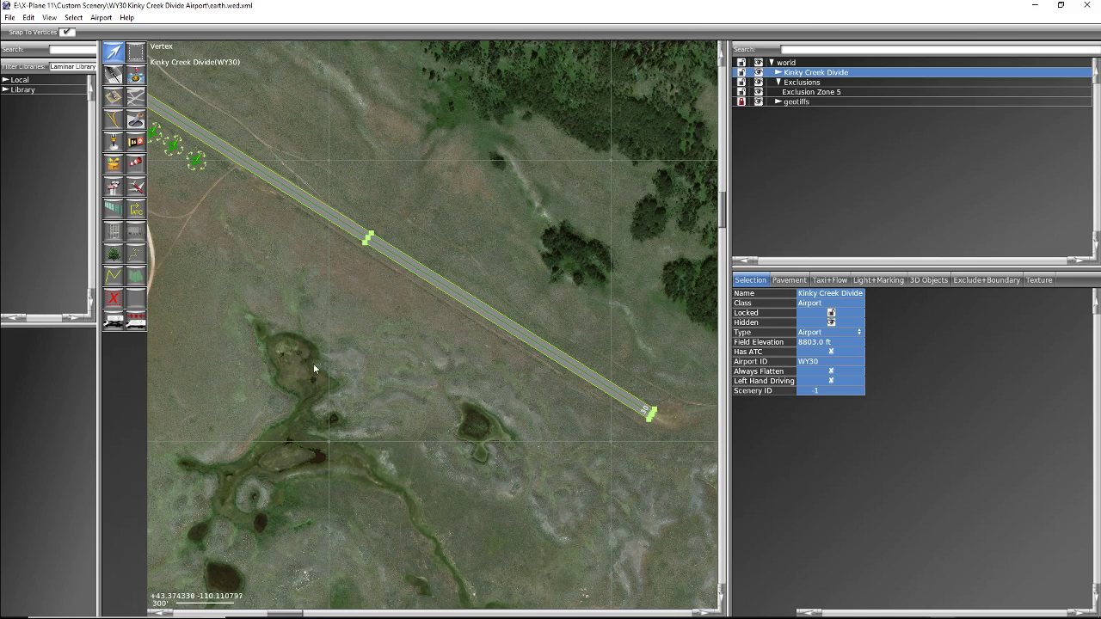
# Step: Inspect the properties of the middle ramp start in the Kinky Creek Divide airport, with the Exclusions group collapsed, and clear the selection
pyautogui.scroll(-3, 310, 368)
pyautogui.scroll(-1, 297, 389)
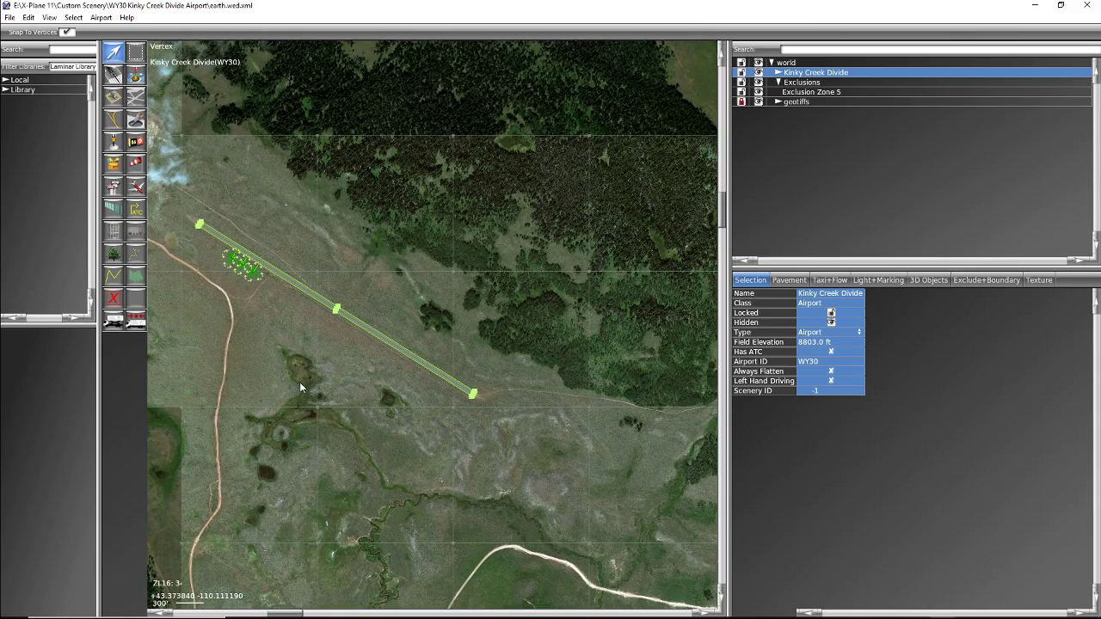
pyautogui.scroll(3, 300, 382)
pyautogui.moveTo(267, 315); pyautogui.dragTo(353, 405, button='right')
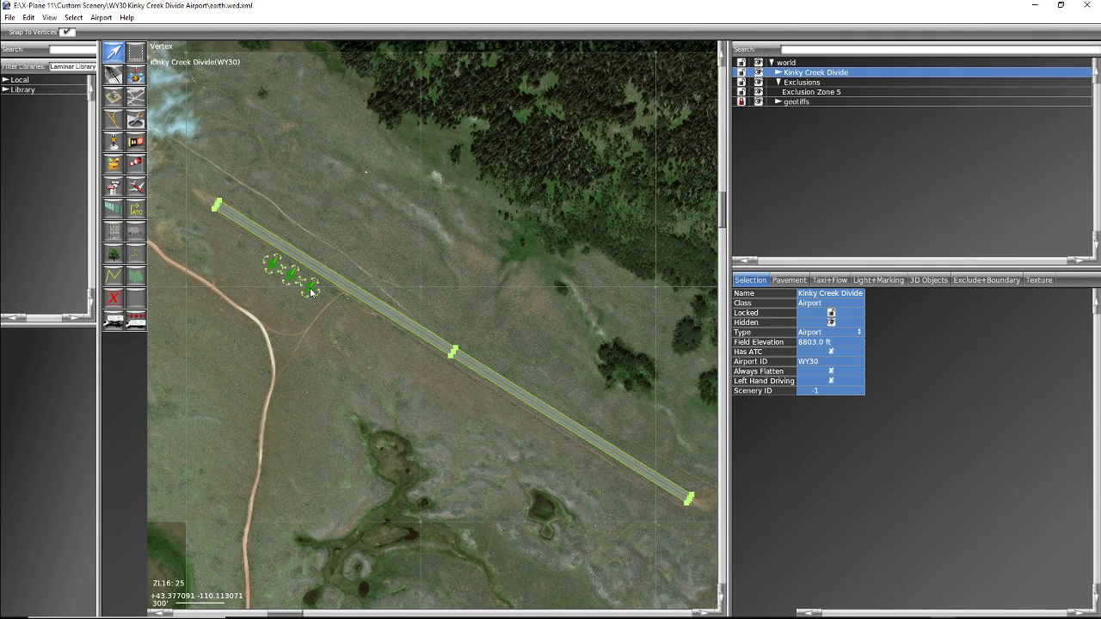
pyautogui.click(779, 81)
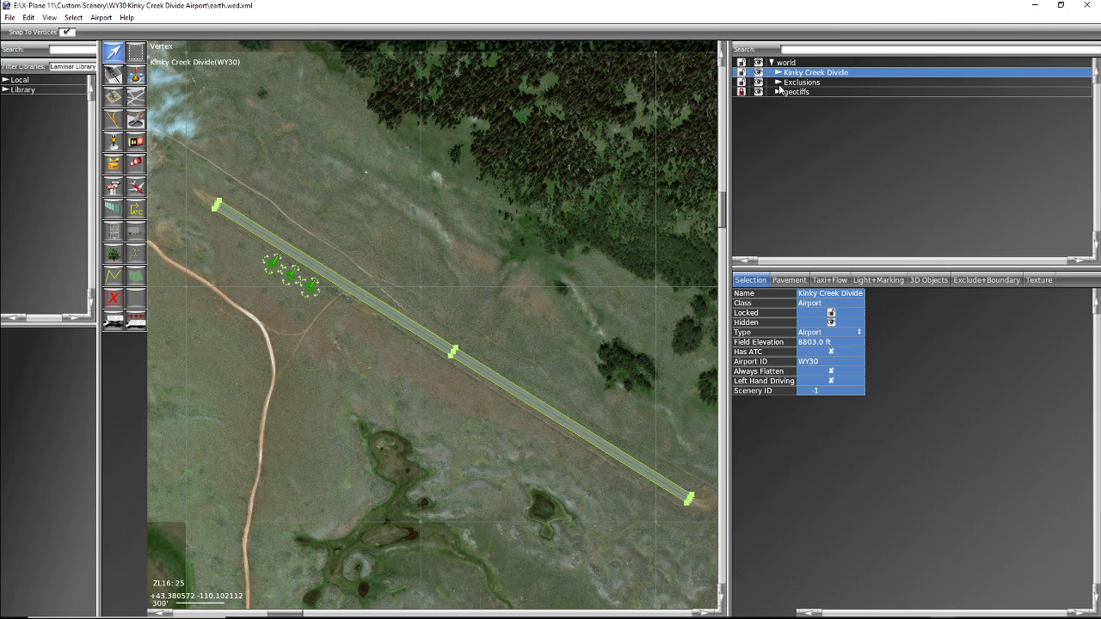
pyautogui.click(779, 72)
pyautogui.click(807, 102)
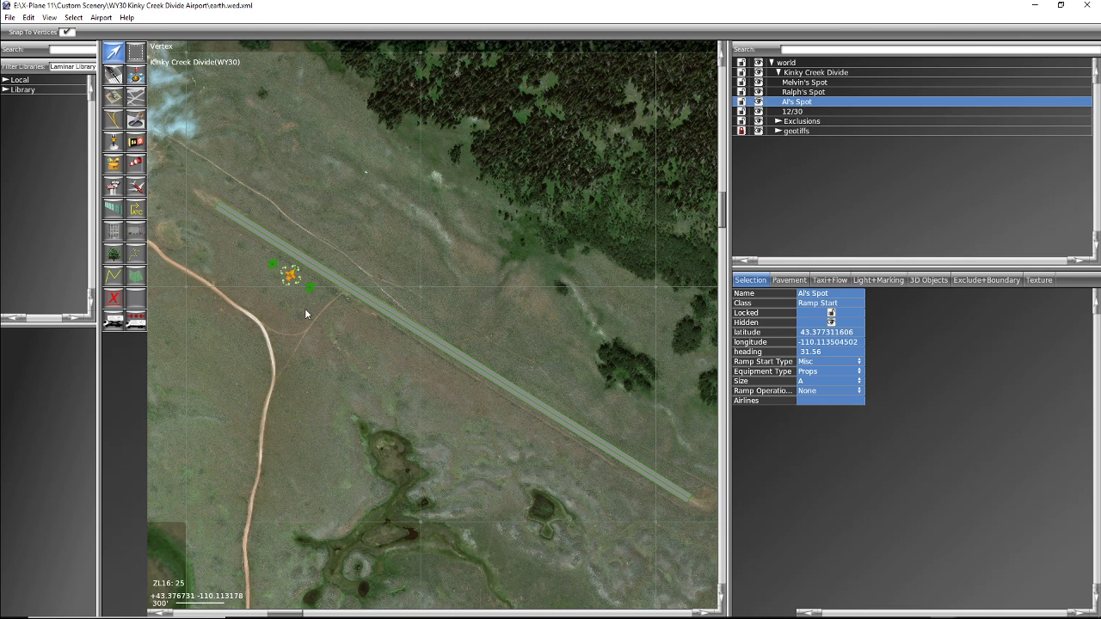
pyautogui.scroll(-2, 304, 307)
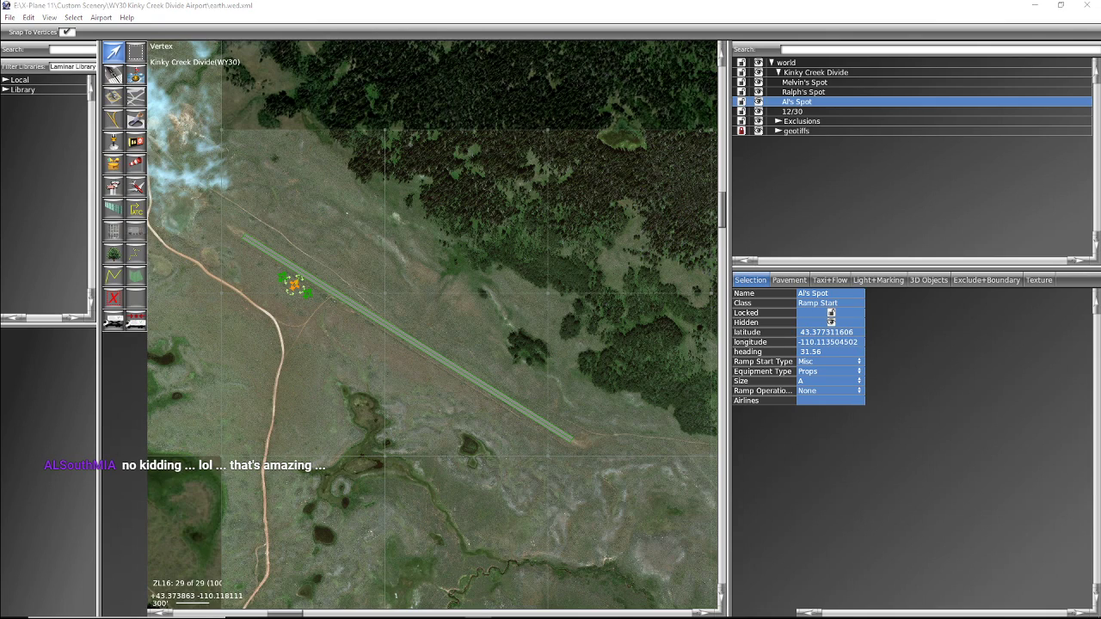
pyautogui.click(386, 391)
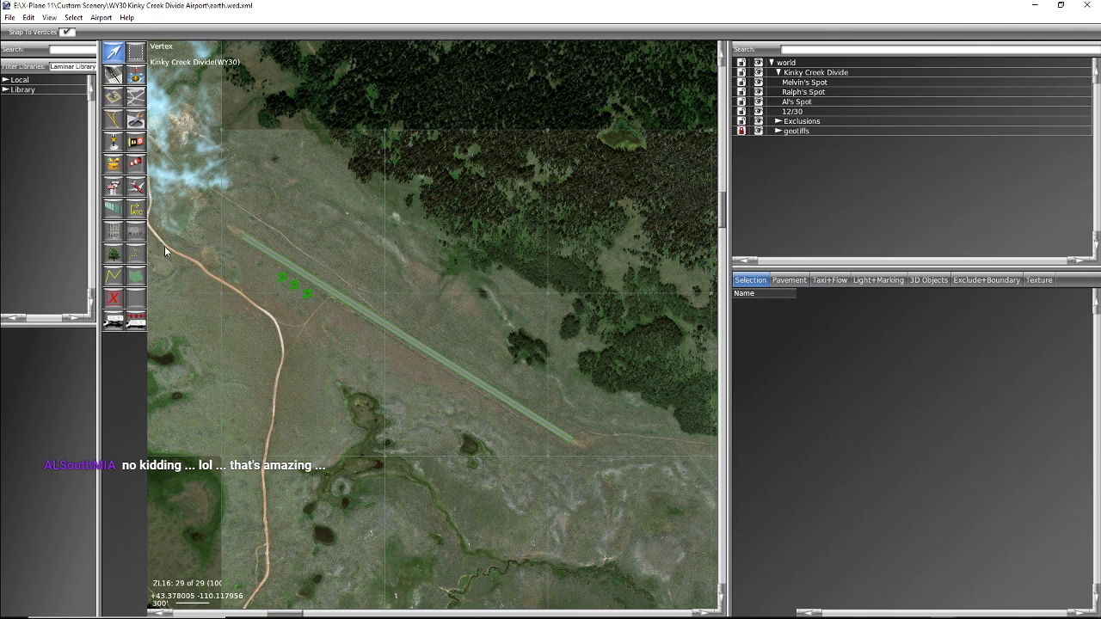
# Step: Save the package again and re-export the scenery pack, waiving the validation warnings
pyautogui.click(10, 17)
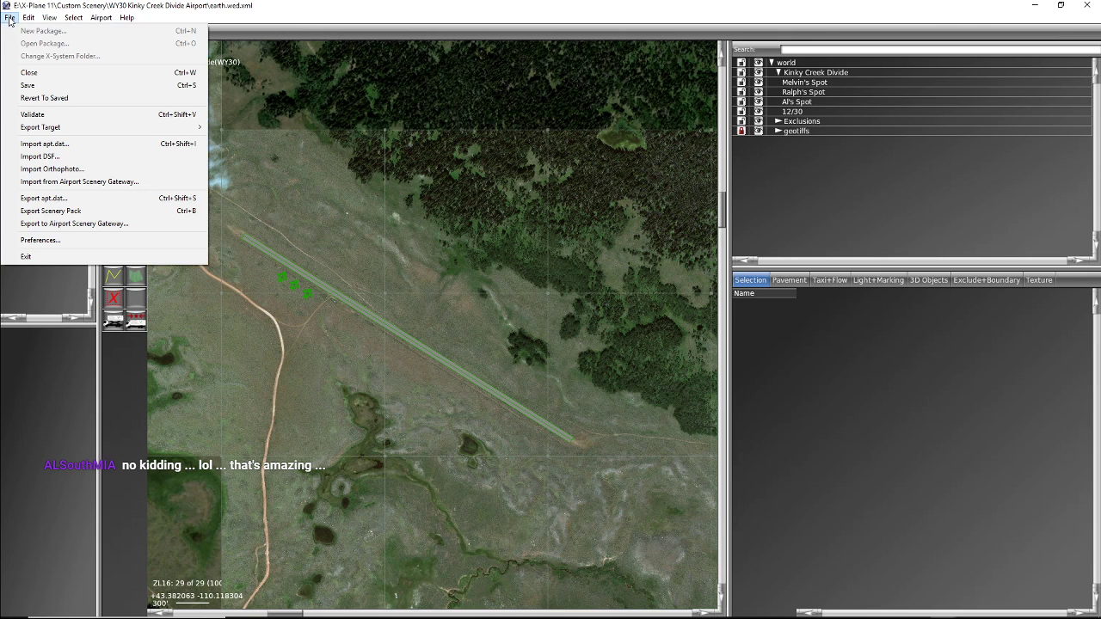
pyautogui.click(29, 86)
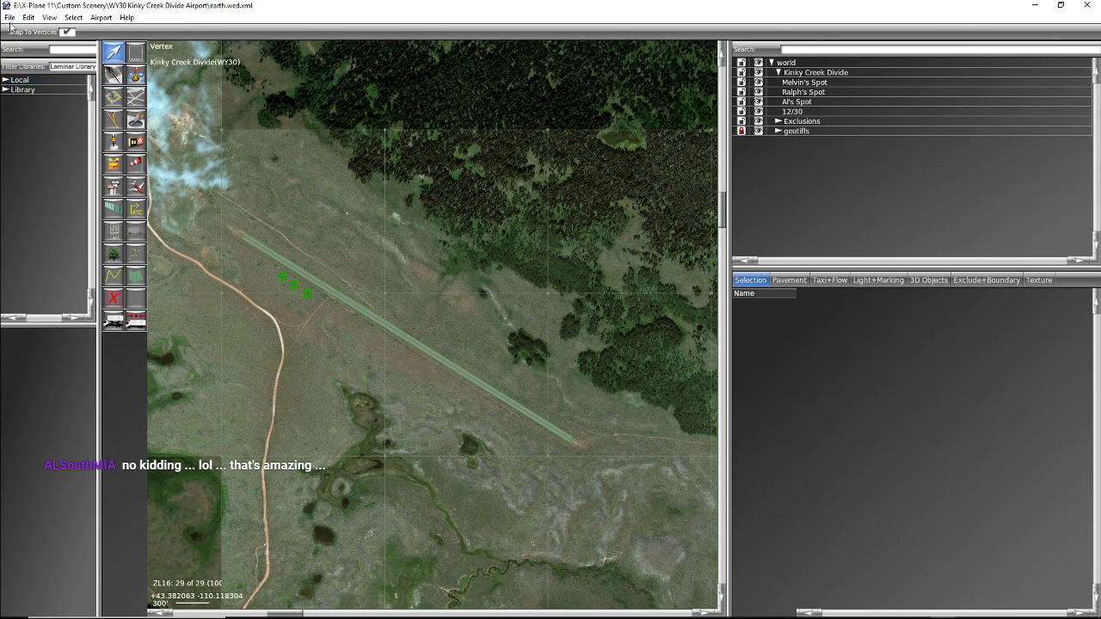
pyautogui.click(11, 18)
pyautogui.click(50, 211)
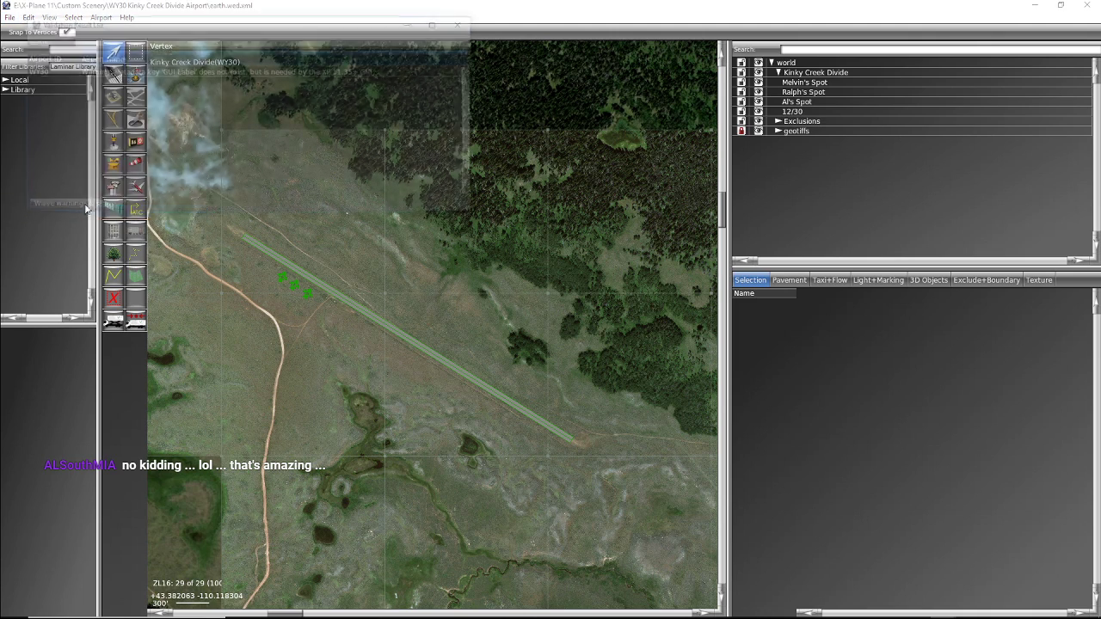
pyautogui.click(81, 208)
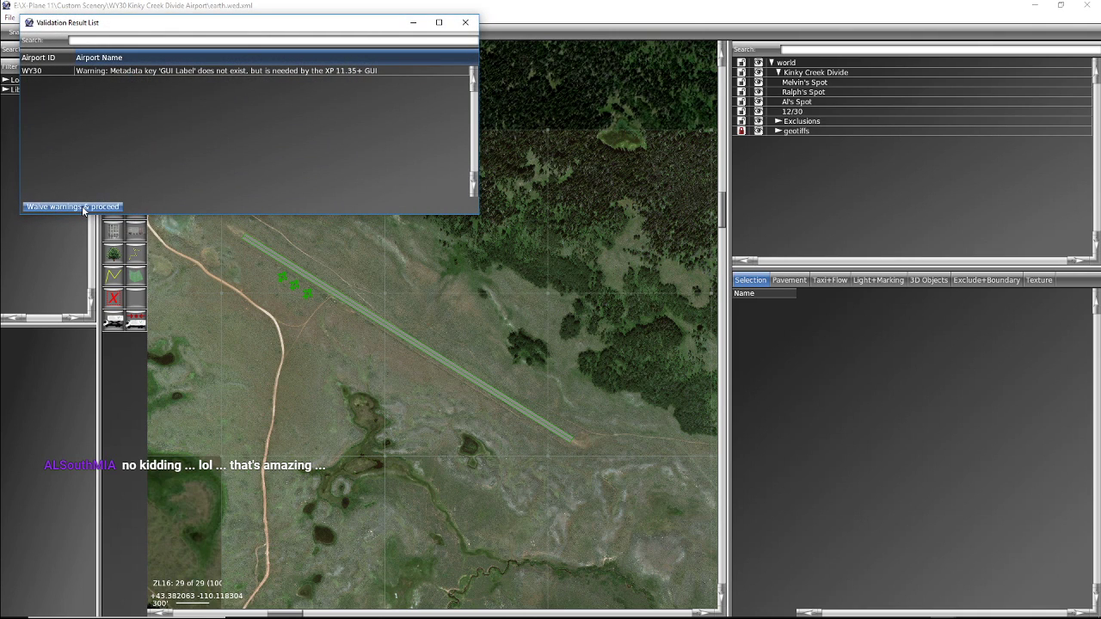
# Step: Examine the ramp starts and runway up close, and the full exclusion zone area around the airport
pyautogui.scroll(1, 310, 308)
pyautogui.scroll(5, 297, 294)
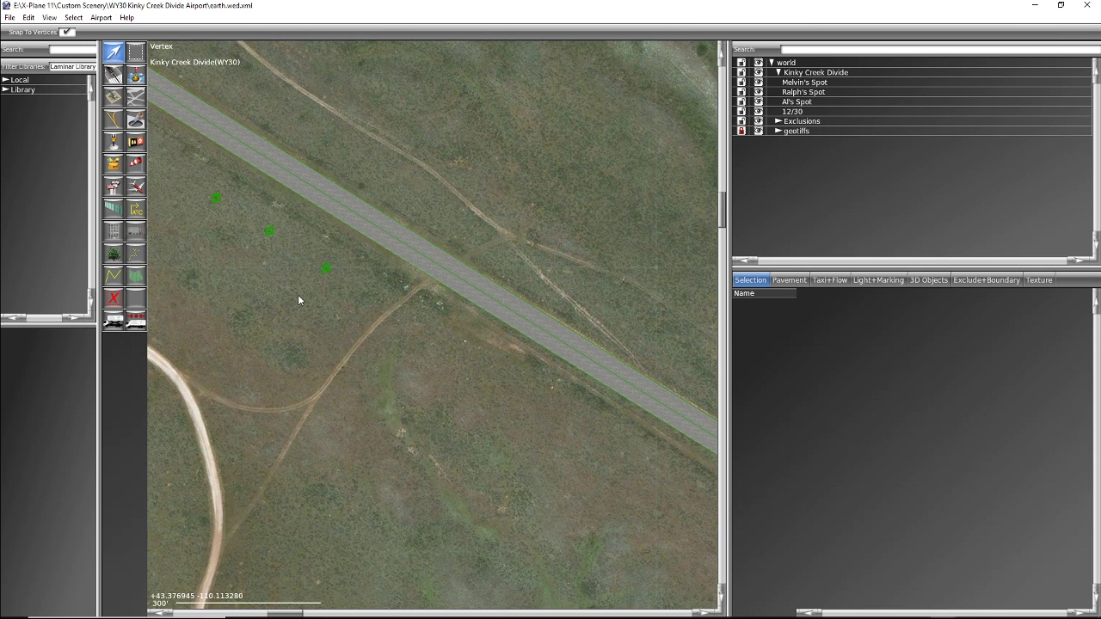
pyautogui.scroll(-4, 298, 297)
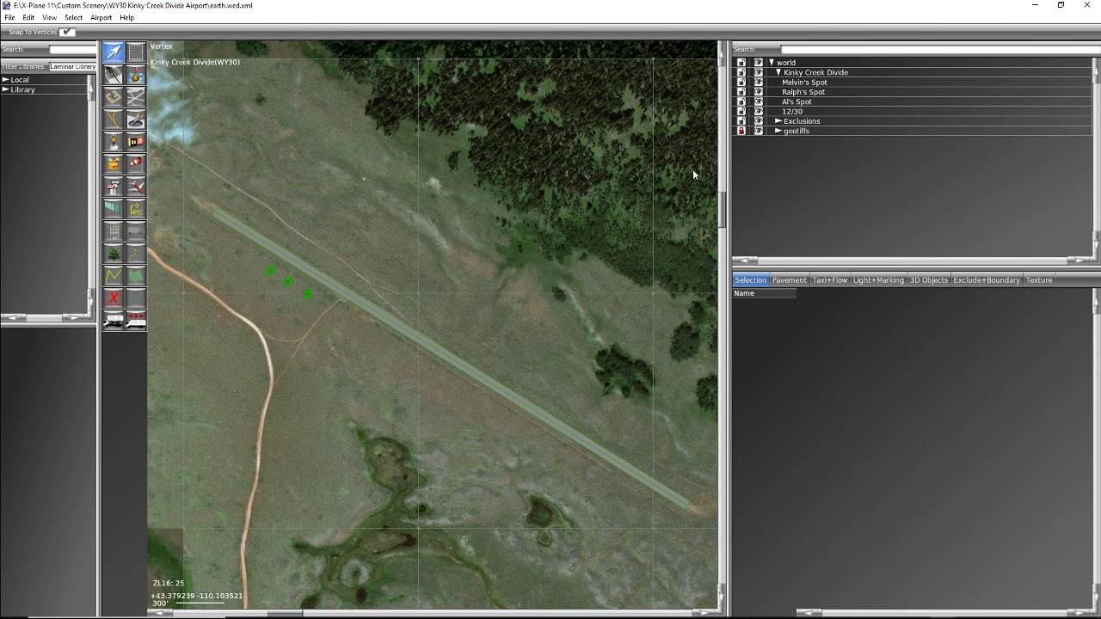
pyautogui.scroll(-1, 665, 244)
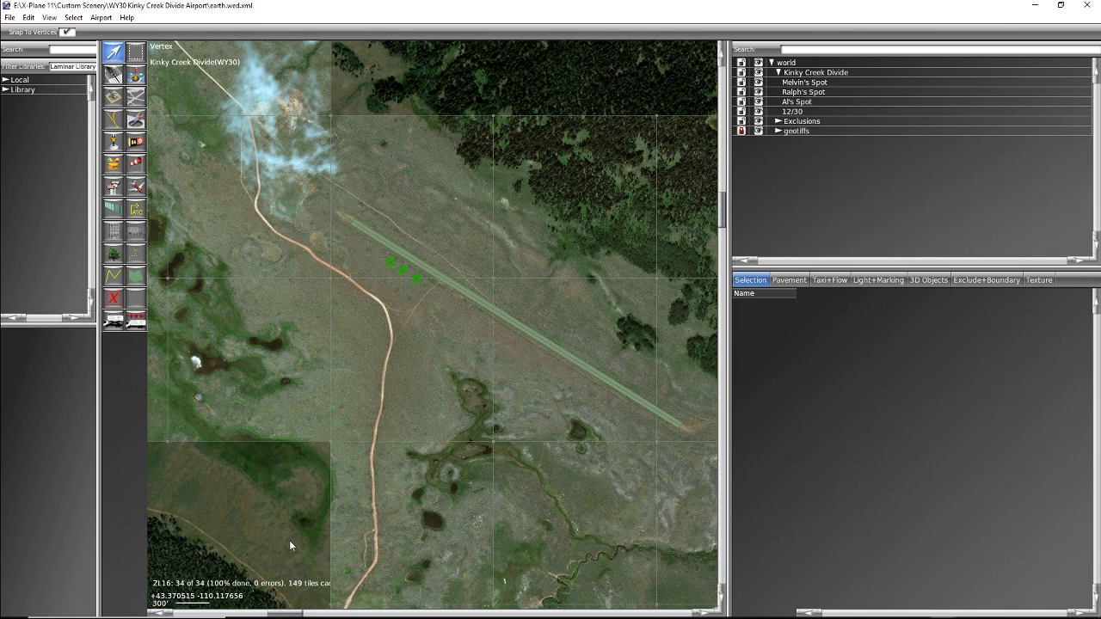
pyautogui.scroll(-1, 238, 528)
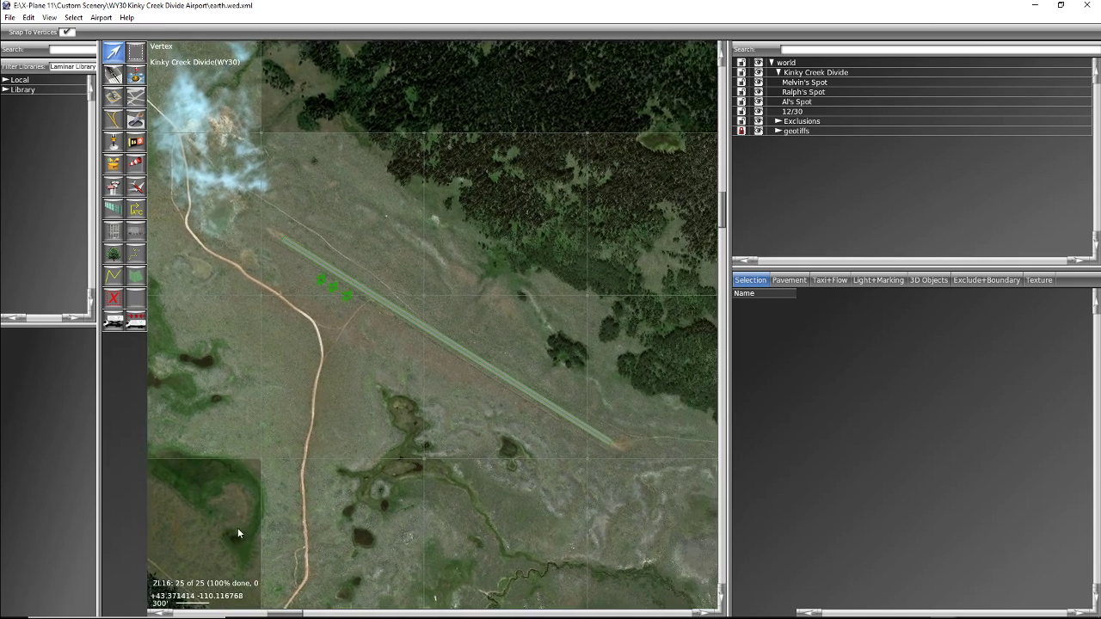
pyautogui.scroll(-1, 389, 468)
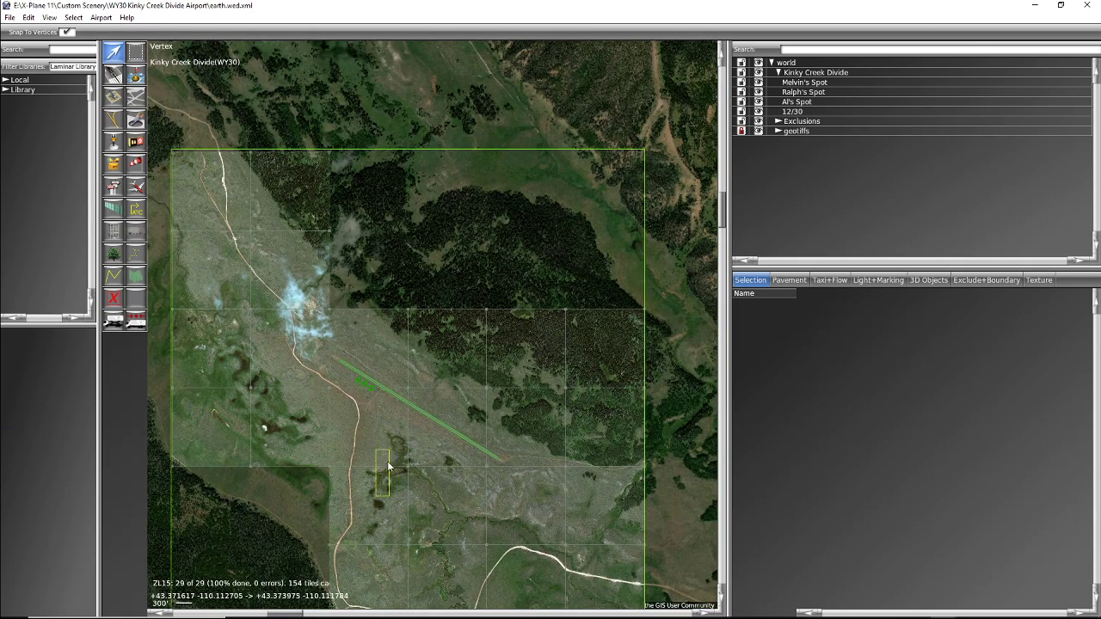
pyautogui.moveTo(385, 475); pyautogui.dragTo(403, 420, button='right')
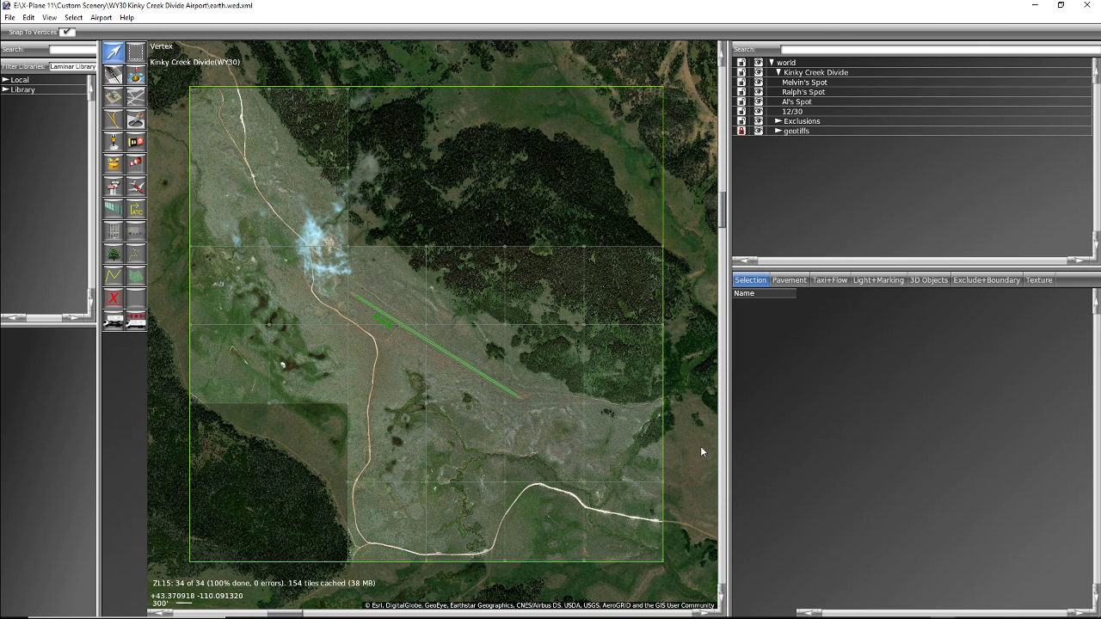
# Step: Minimize the scenery window and switch to Ortho4XP to check its console output and batch build log
pyautogui.click(1036, 6)
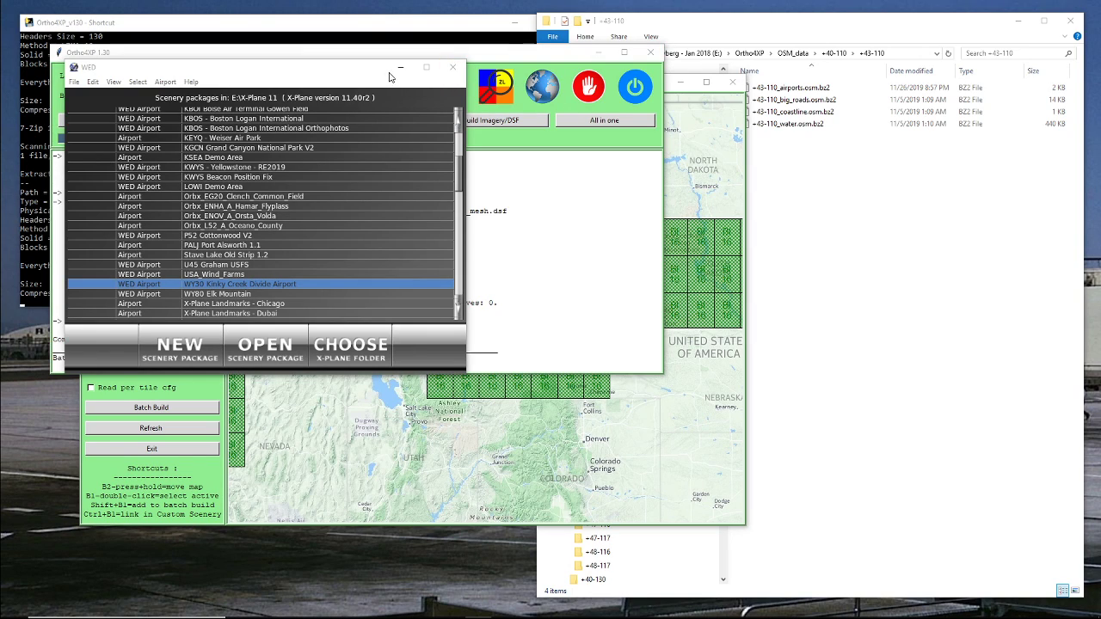
pyautogui.click(365, 27)
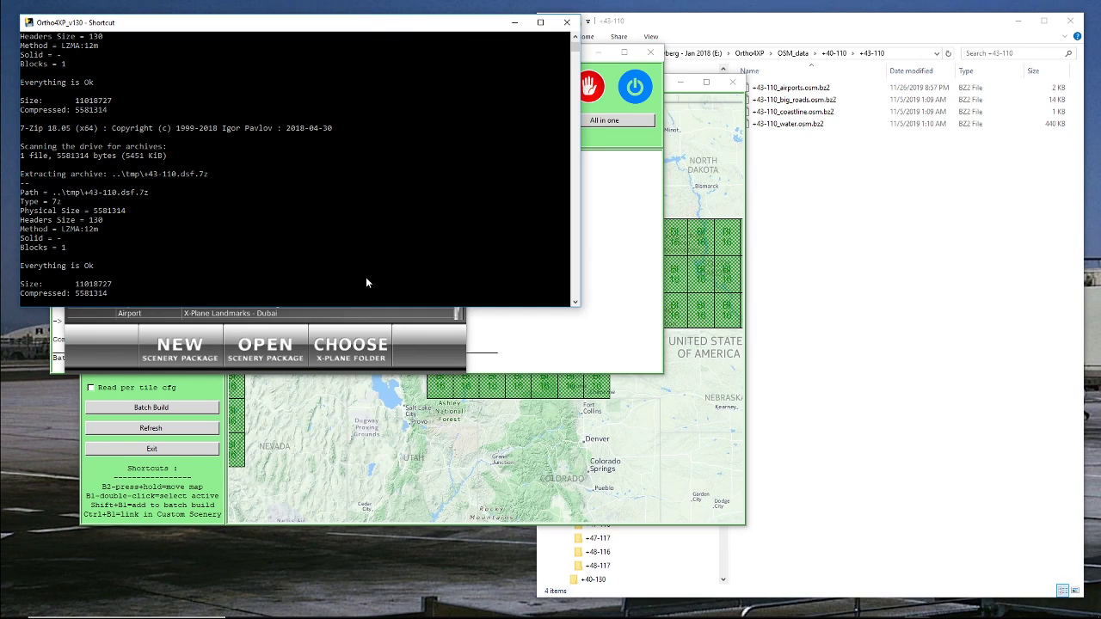
pyautogui.click(600, 300)
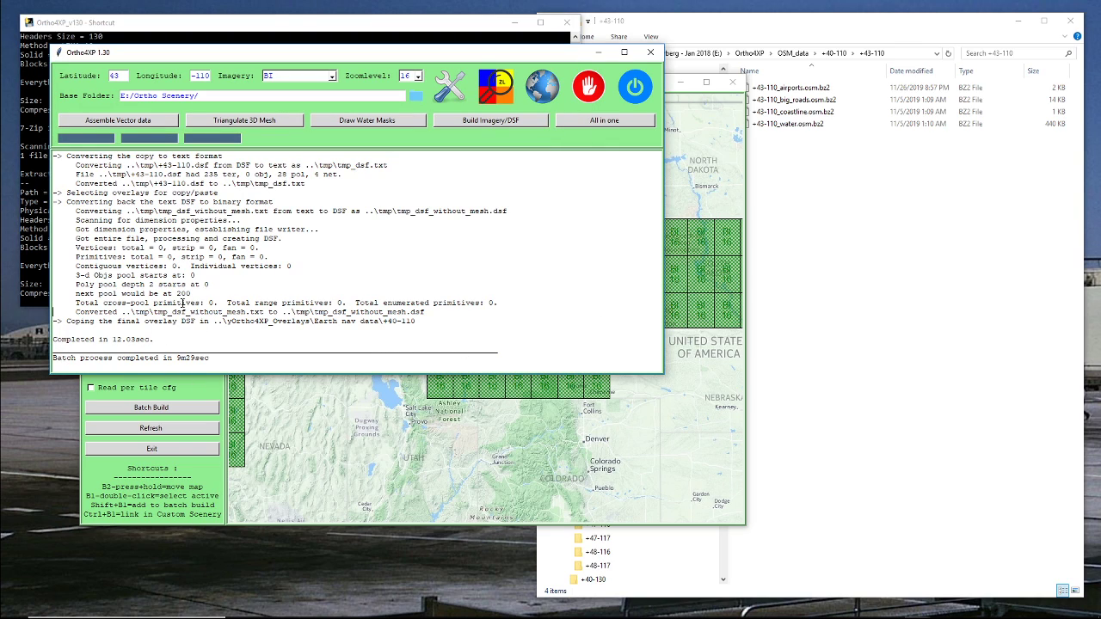
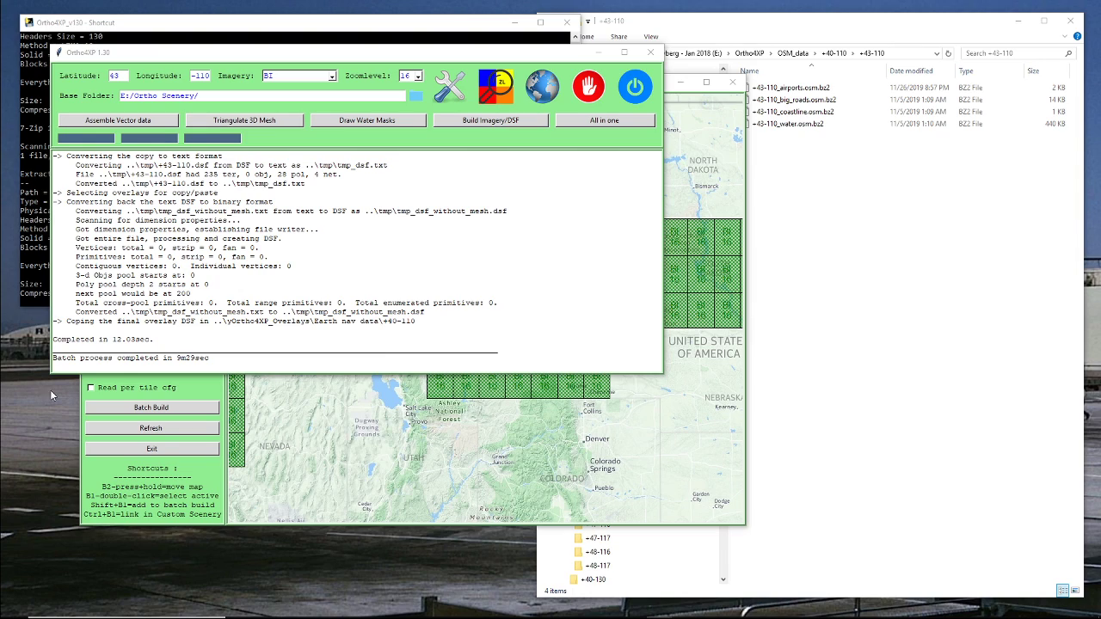
# Step: Switch back to the WY30 scenery window in WED, start closing it and cancel at the save prompt
pyautogui.moveTo(678, 616)
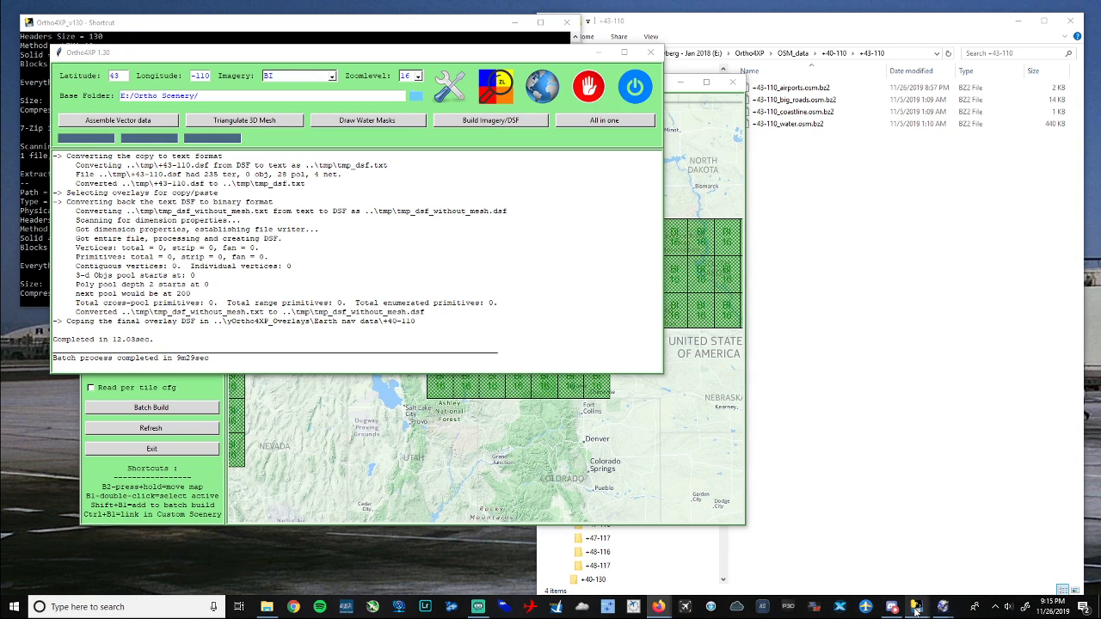
pyautogui.moveTo(942, 609)
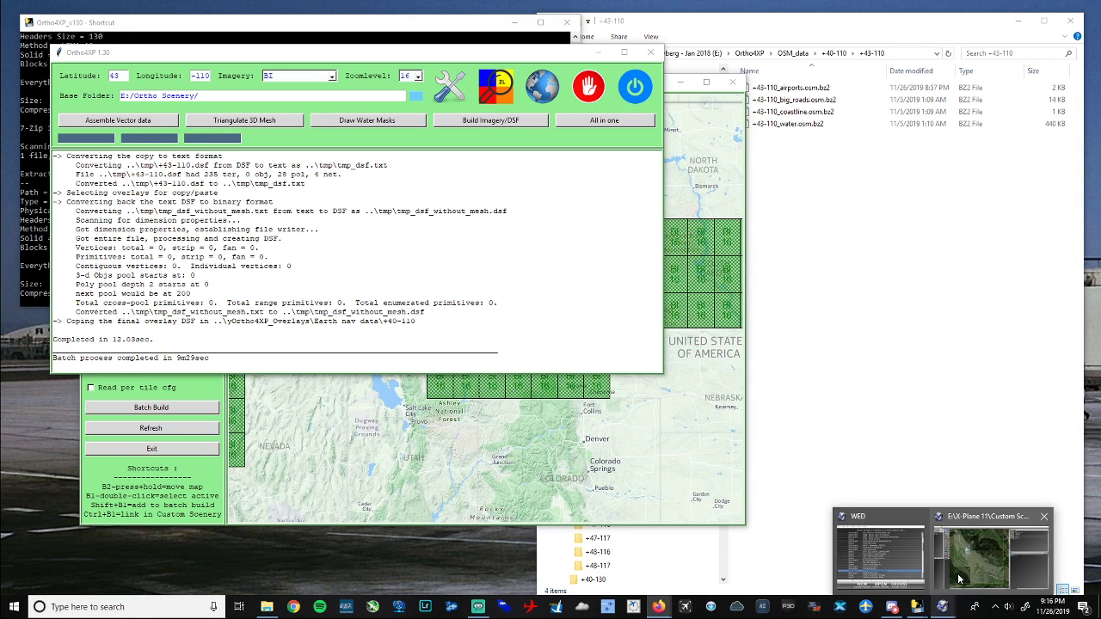
pyautogui.click(981, 546)
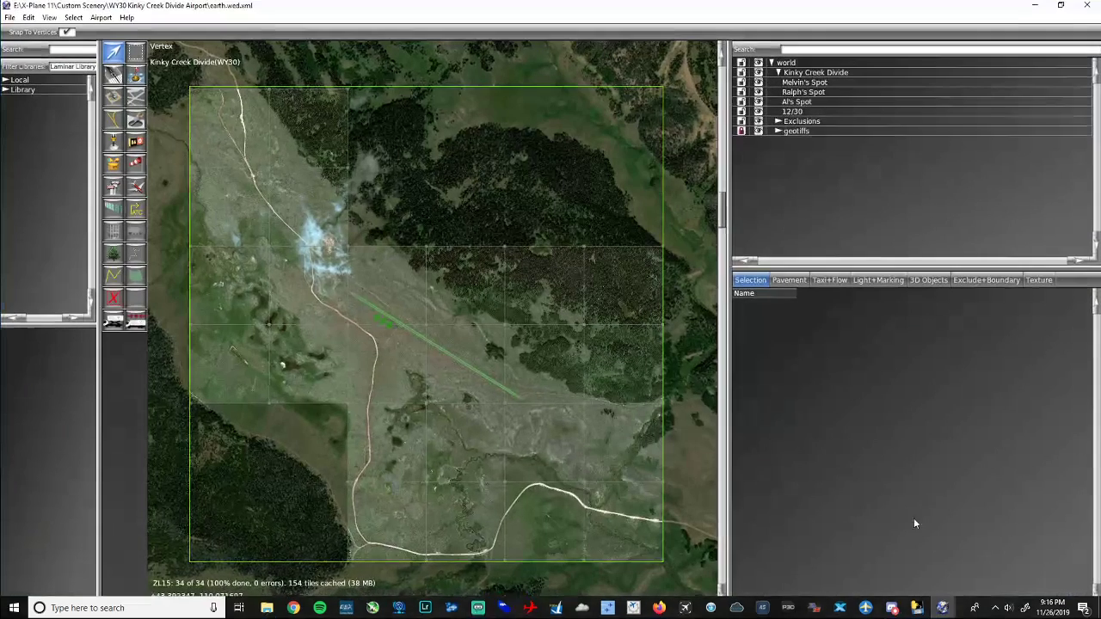
pyautogui.click(1089, 7)
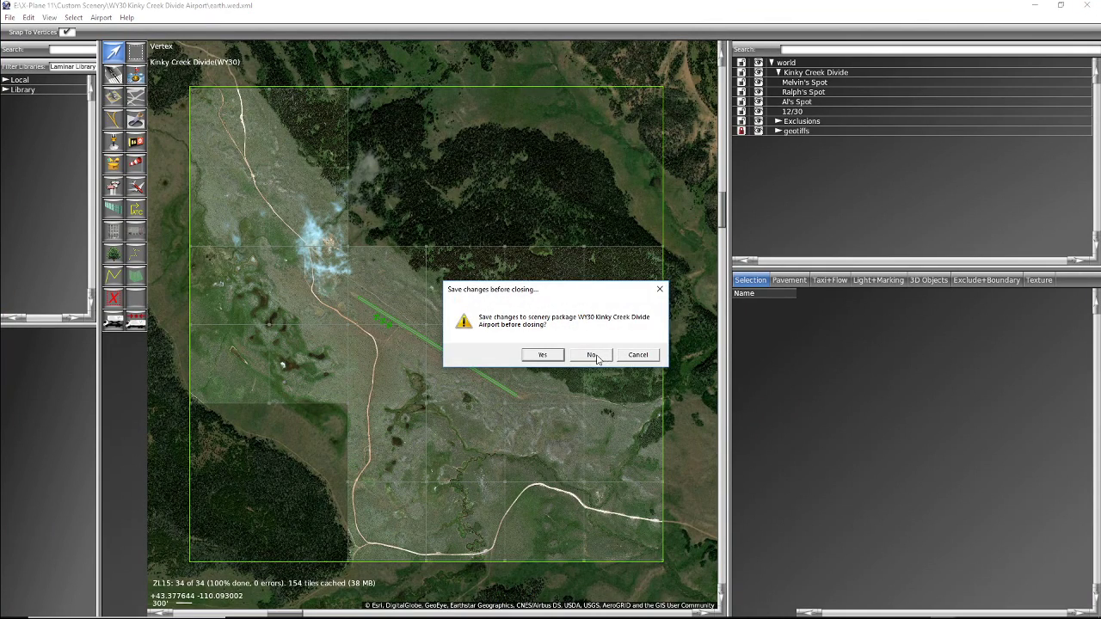
pyautogui.click(638, 355)
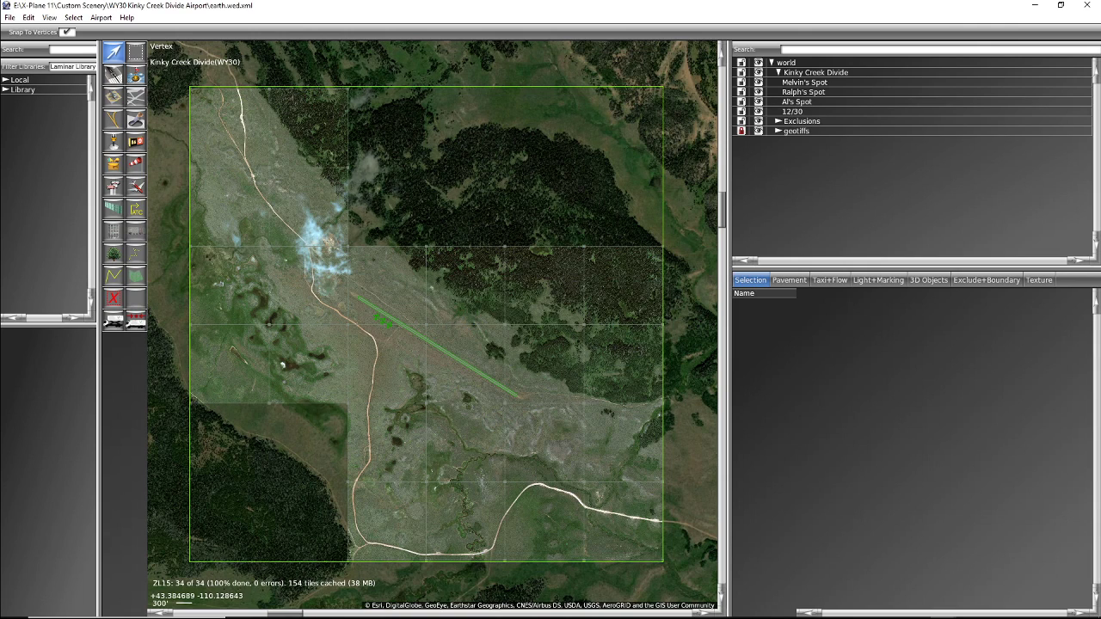
# Step: Save the WY30 package and export its scenery pack, waiving the validation warnings, and bring up WED's scenery package list
pyautogui.click(10, 17)
pyautogui.click(24, 88)
pyautogui.click(10, 17)
pyautogui.click(77, 209)
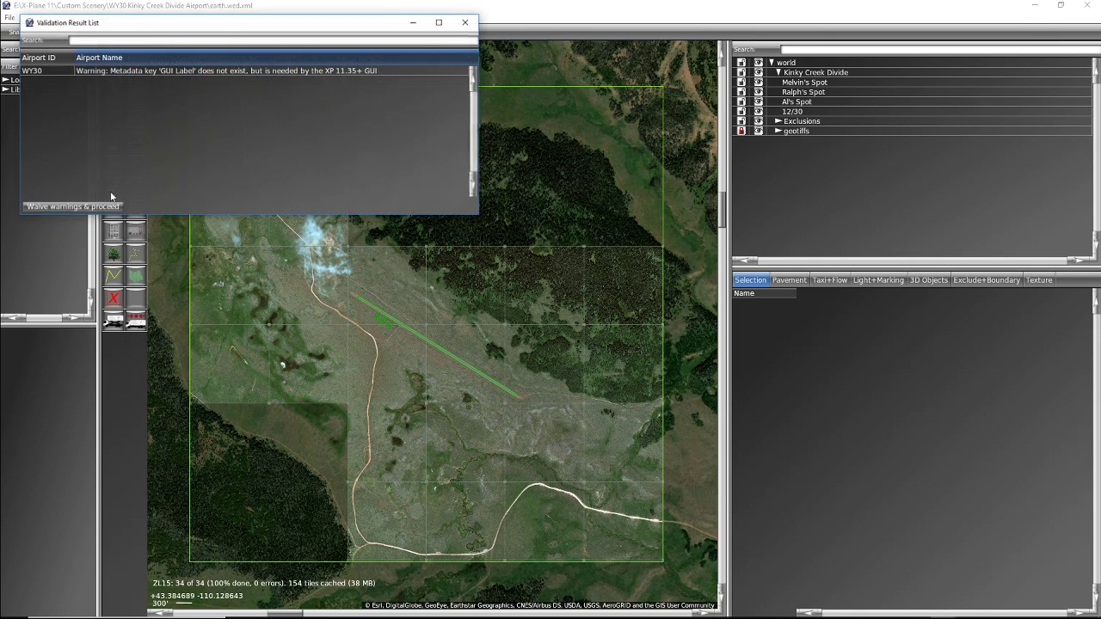
pyautogui.click(76, 206)
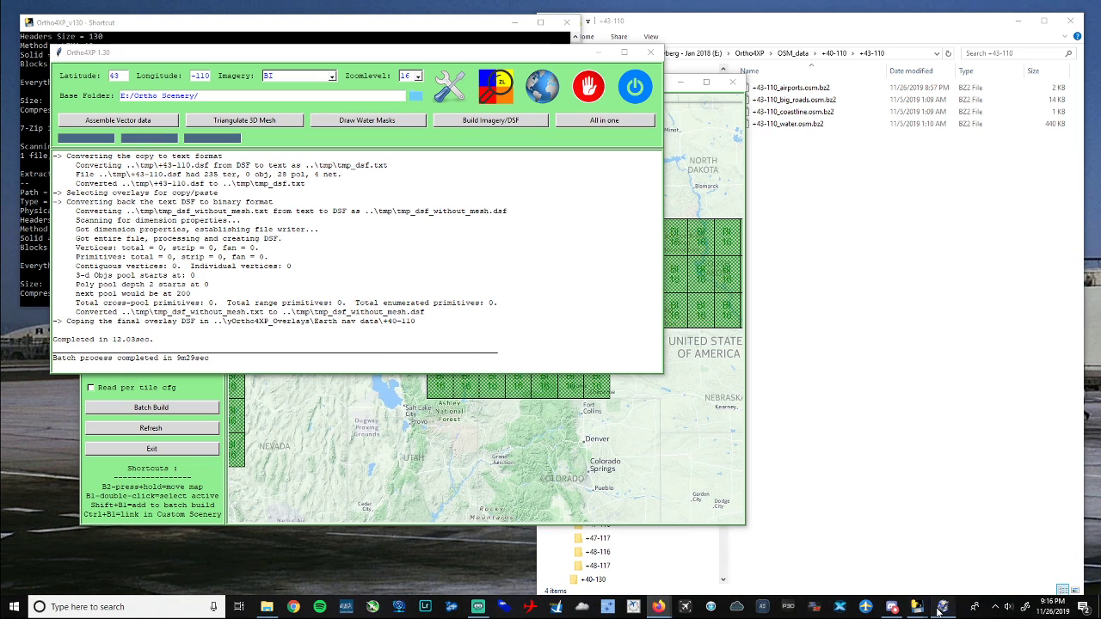
pyautogui.click(943, 606)
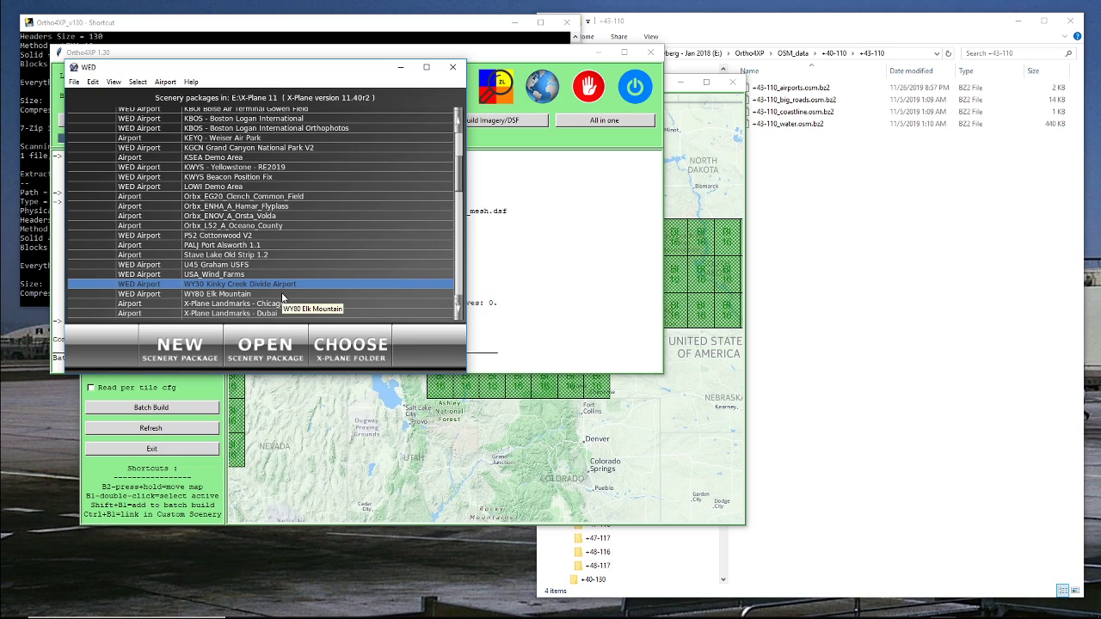
# Step: Open the 2WY3 Haas Airport scenery package from the package list
pyautogui.scroll(-2, 282, 295)
pyautogui.scroll(1, 283, 296)
pyautogui.scroll(-2, 283, 297)
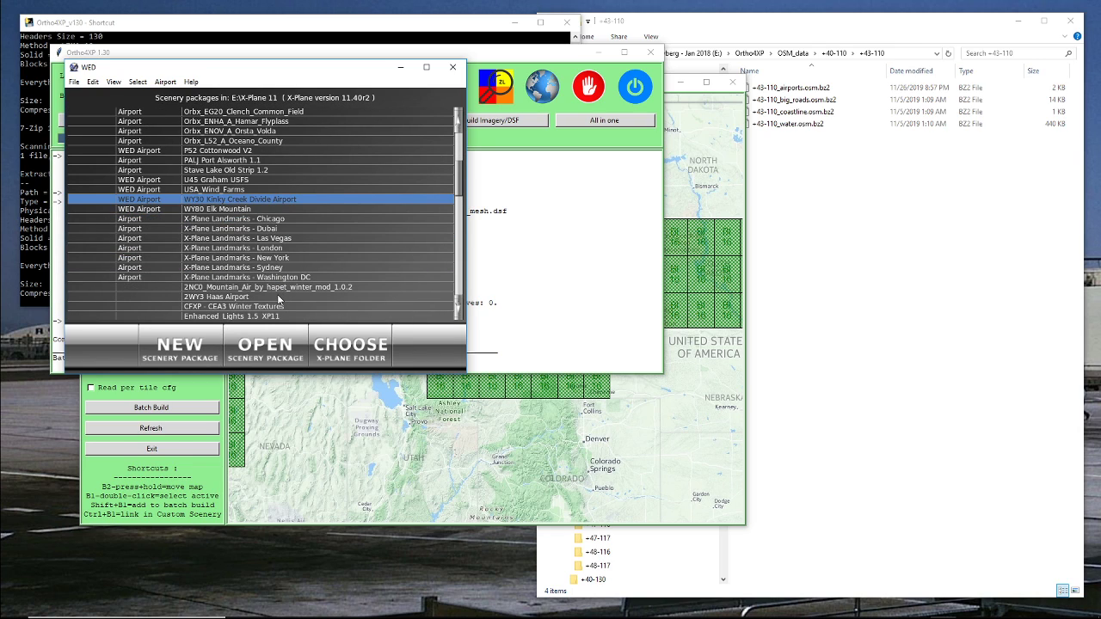
pyautogui.click(203, 298)
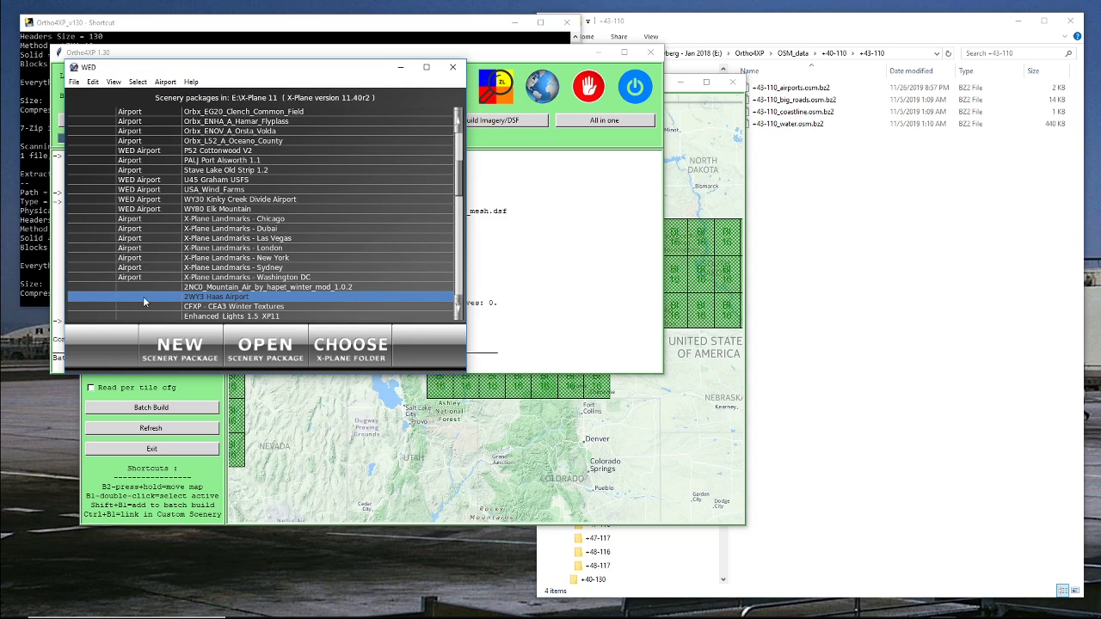
pyautogui.click(259, 351)
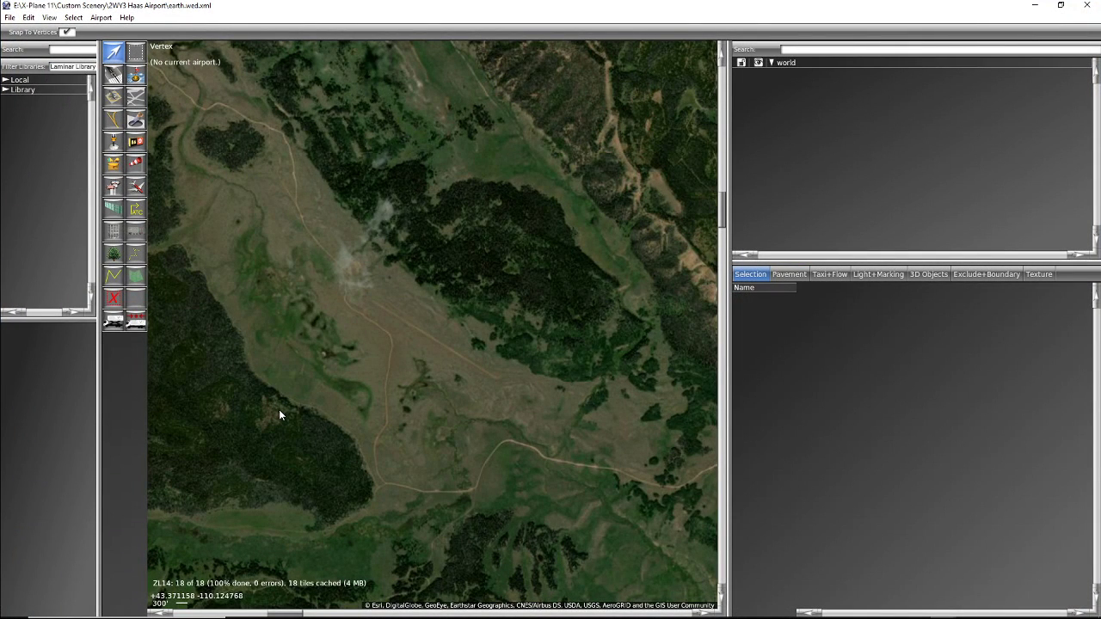
# Step: Switch to Google Maps in the browser and examine the driving route between Haas Airport-2WY3 and Kinky Creek Divide Airport, then minimize it
pyautogui.scroll(-2, 402, 432)
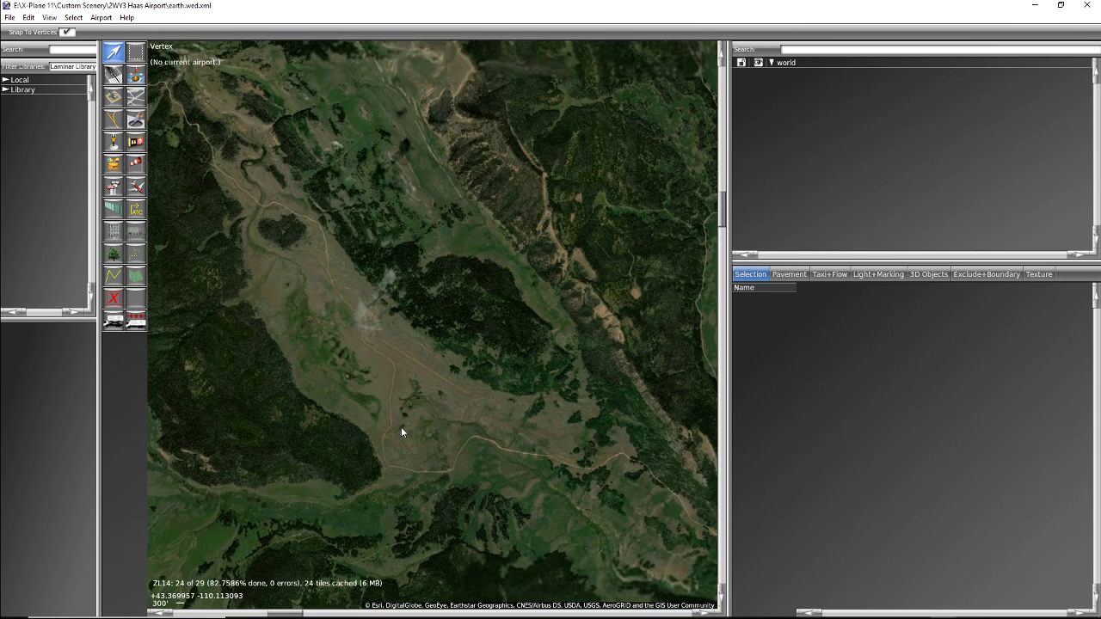
pyautogui.scroll(-2, 402, 431)
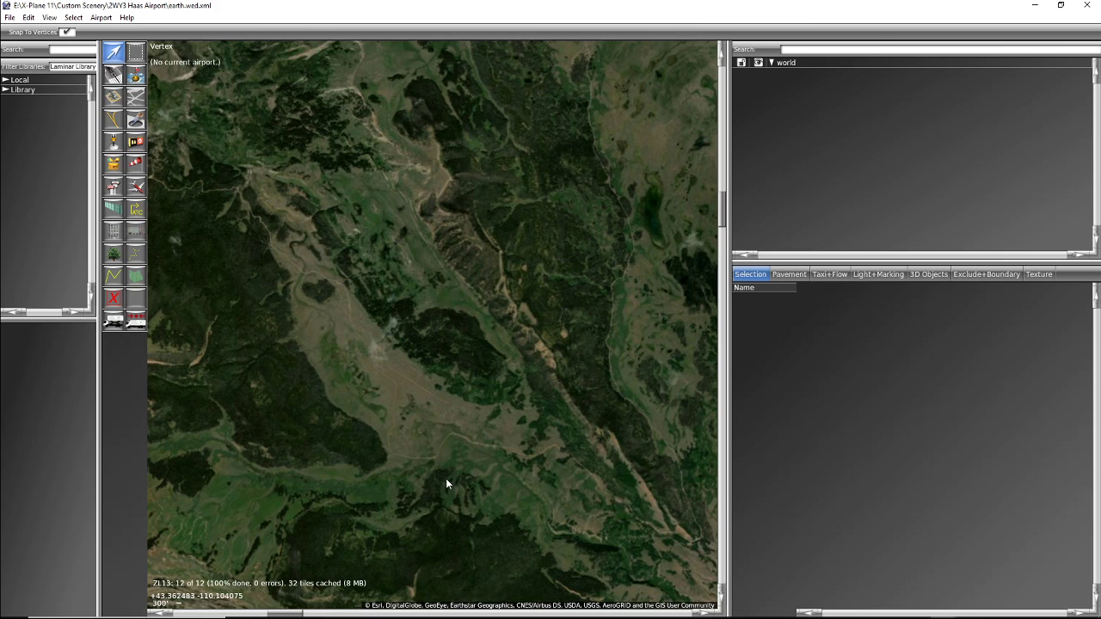
pyautogui.moveTo(446, 479); pyautogui.dragTo(363, 290, button='right')
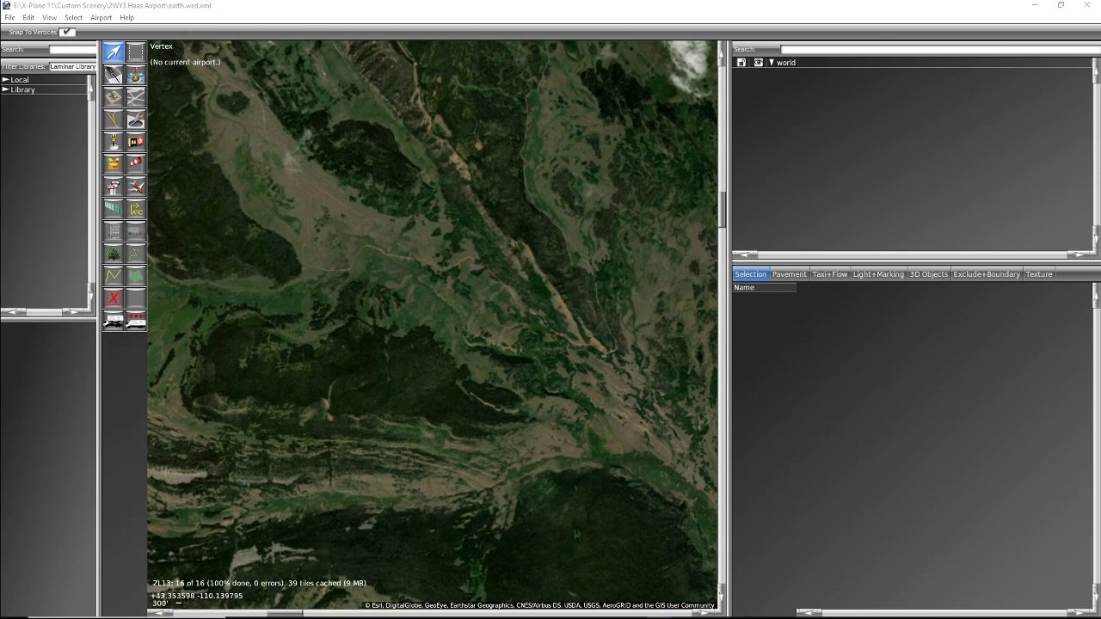
pyautogui.hotkey('alt', 'Tab')
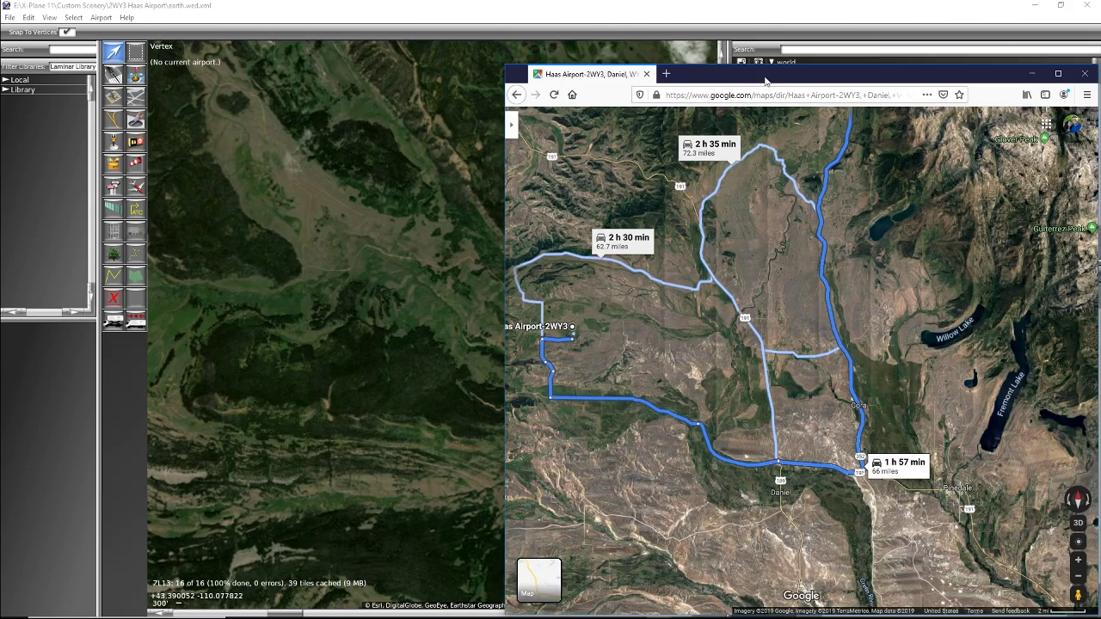
pyautogui.moveTo(767, 74); pyautogui.dragTo(768, 50)
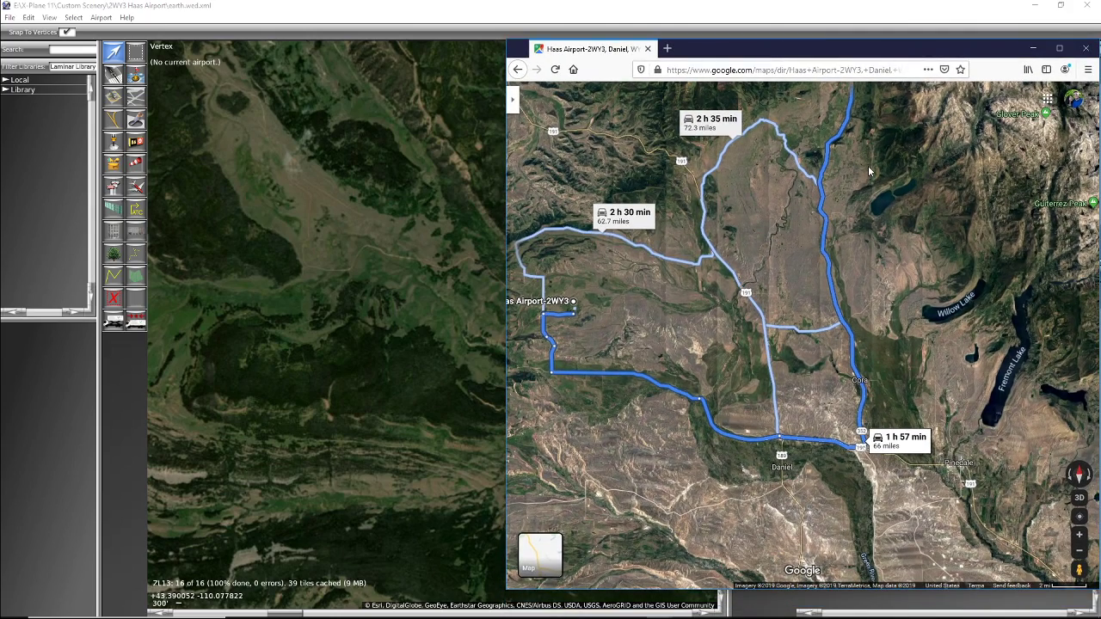
pyautogui.moveTo(858, 184); pyautogui.dragTo(825, 345)
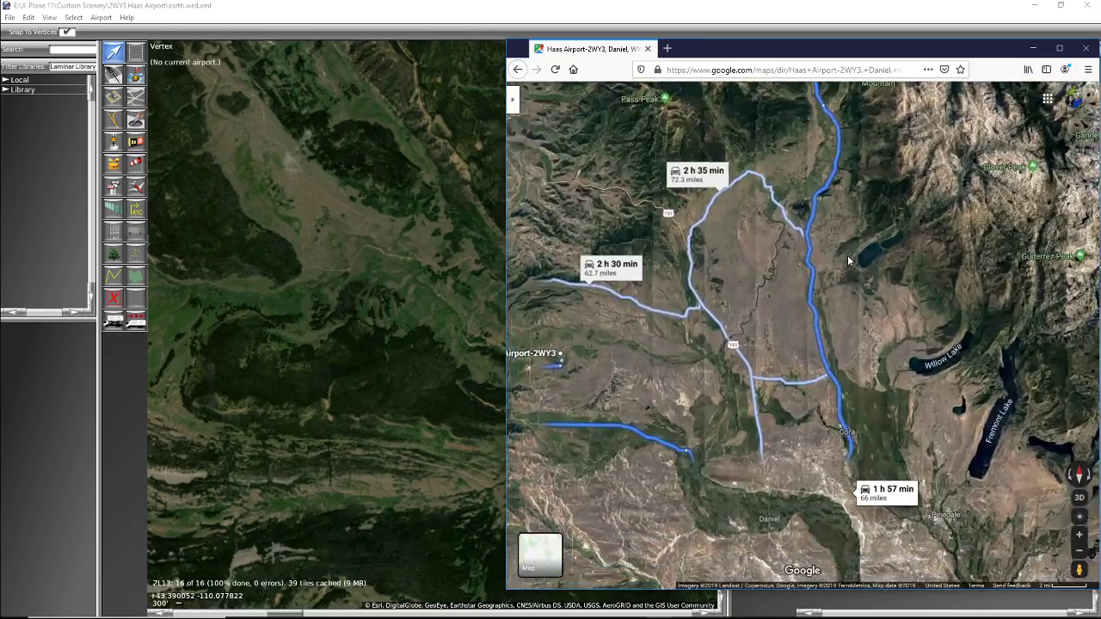
pyautogui.scroll(-2, 848, 254)
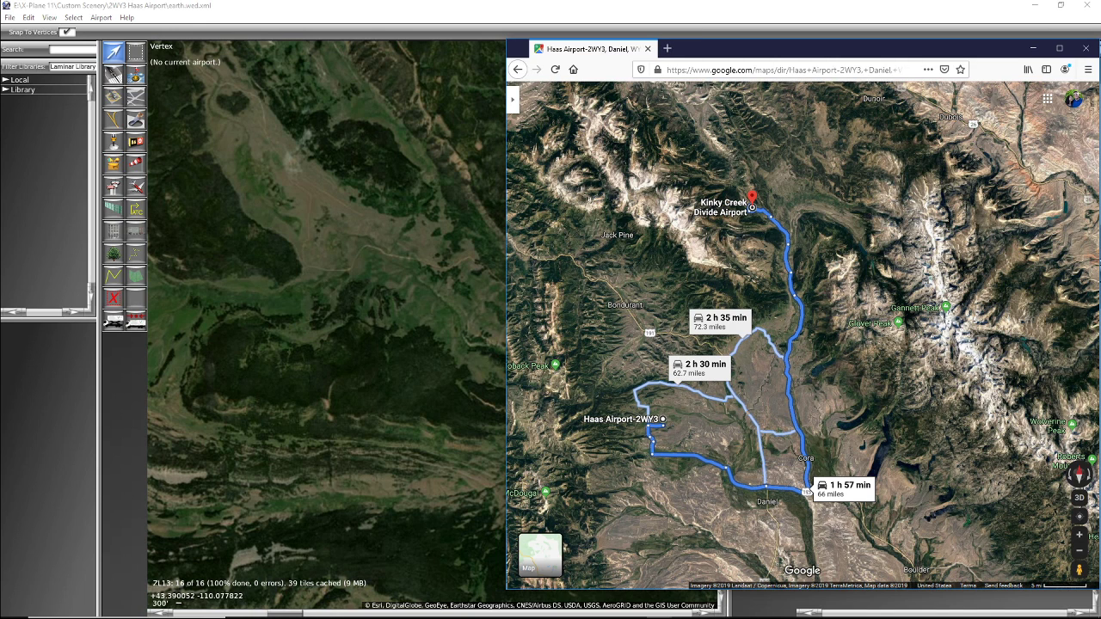
pyautogui.click(1033, 48)
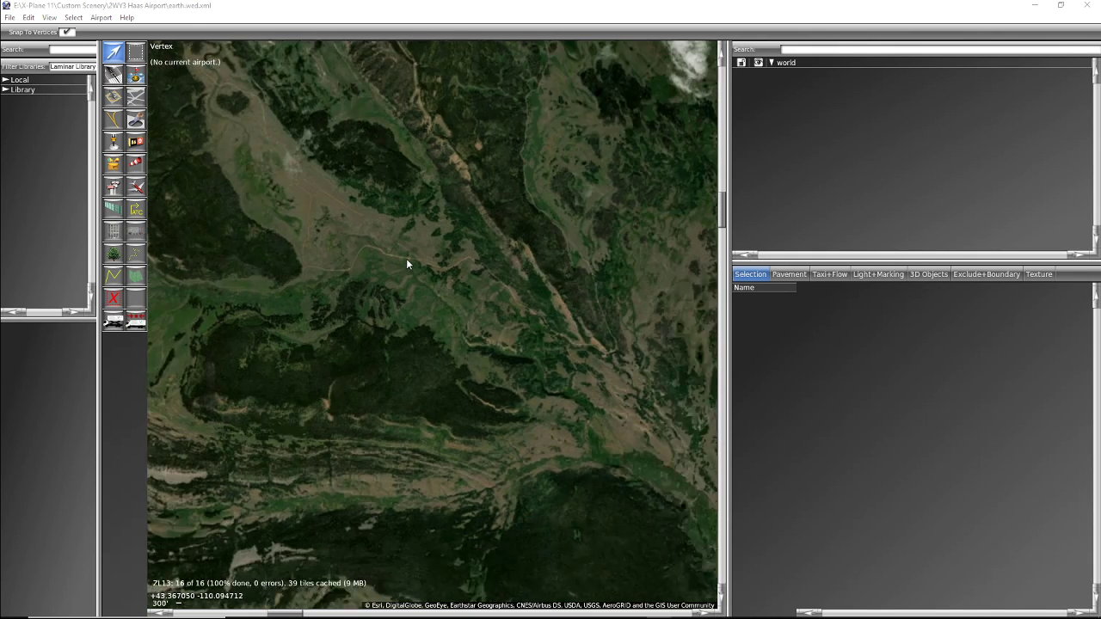
# Step: Trace the road on the satellite imagery from the Kinky Creek Divide area southeast into the river valley and south along the river
pyautogui.scroll(5, 402, 257)
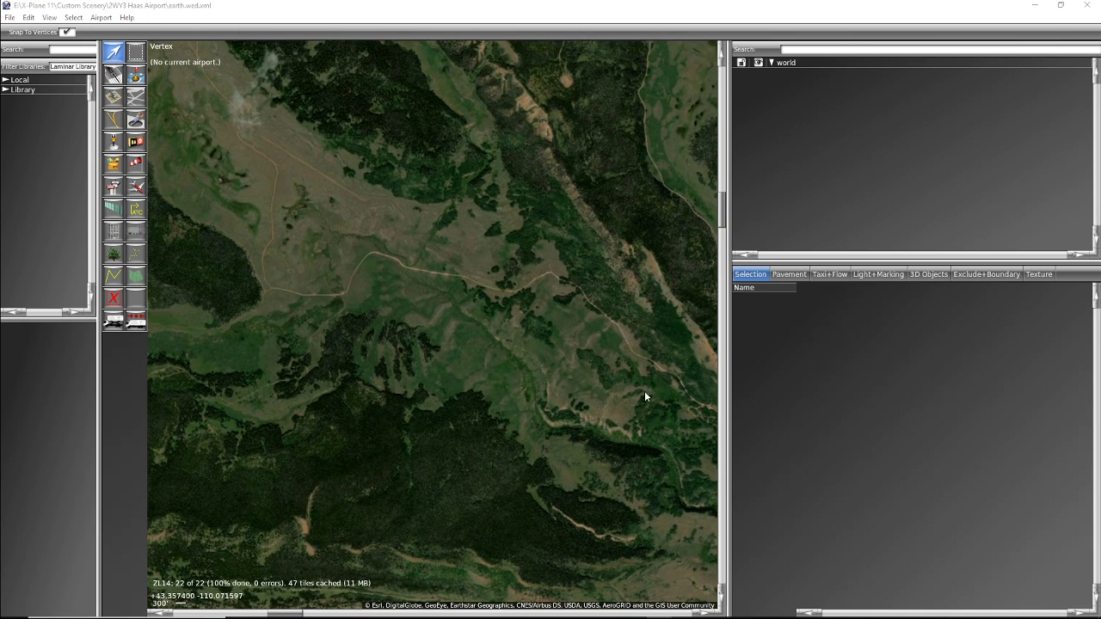
pyautogui.moveTo(650, 406); pyautogui.dragTo(392, 236, button='middle')
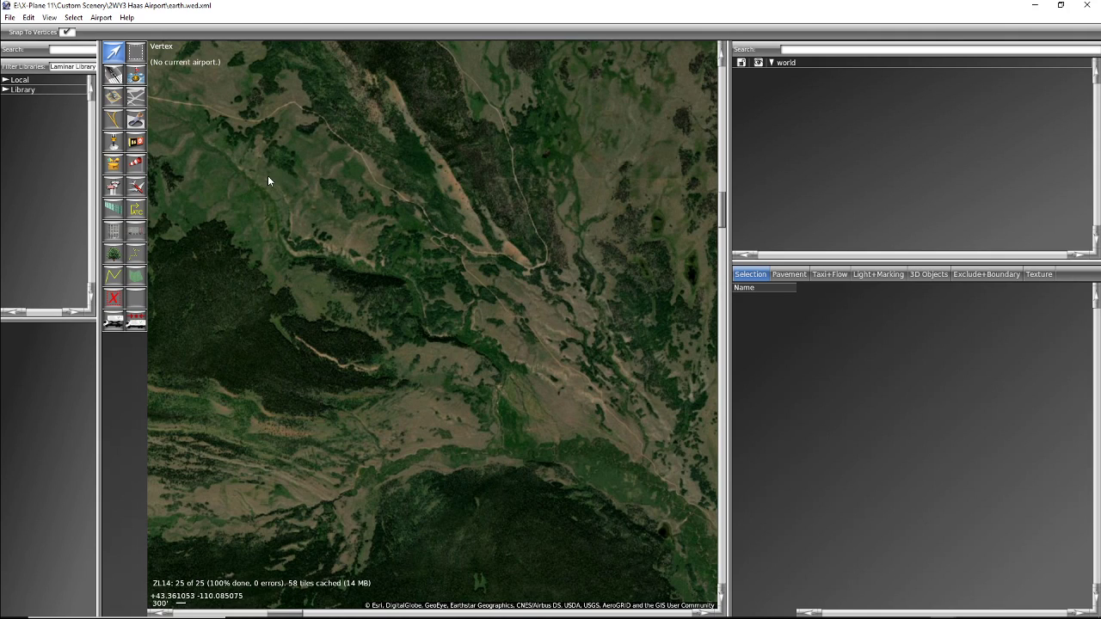
pyautogui.moveTo(265, 174); pyautogui.dragTo(297, 188)
pyautogui.moveTo(308, 194); pyautogui.dragTo(544, 365, button='right')
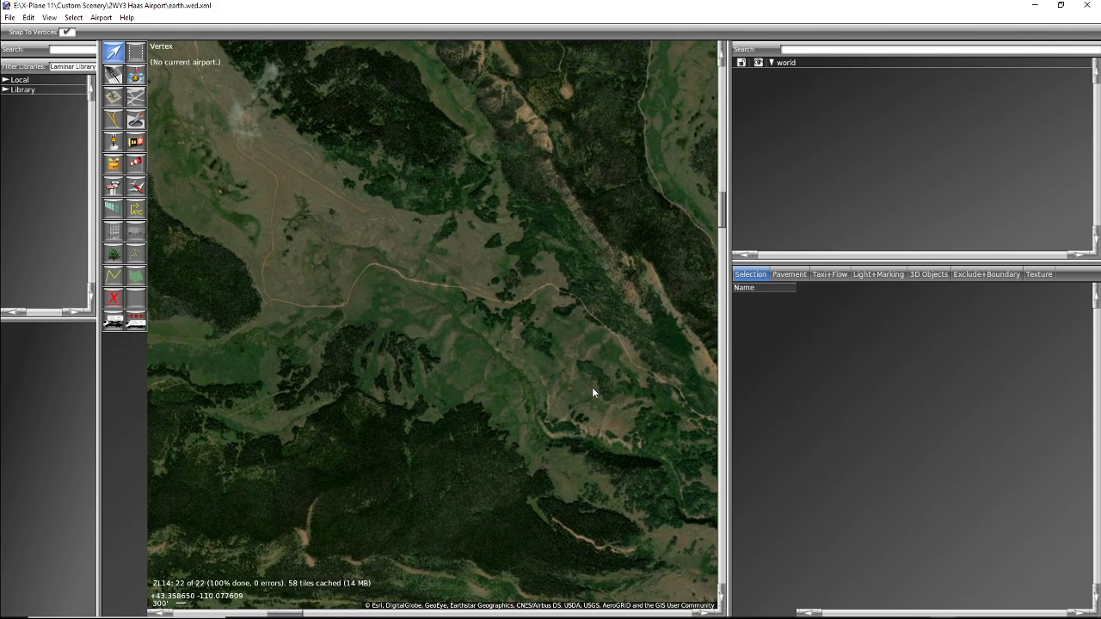
pyautogui.moveTo(593, 392); pyautogui.dragTo(520, 311, button='right')
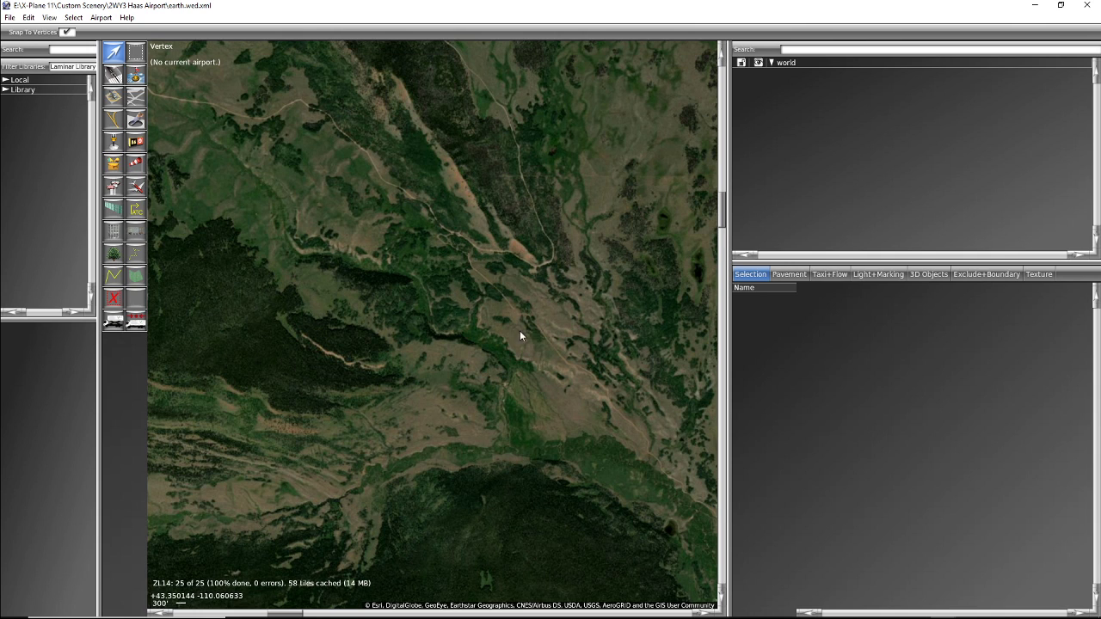
pyautogui.moveTo(564, 397); pyautogui.dragTo(332, 201, button='right')
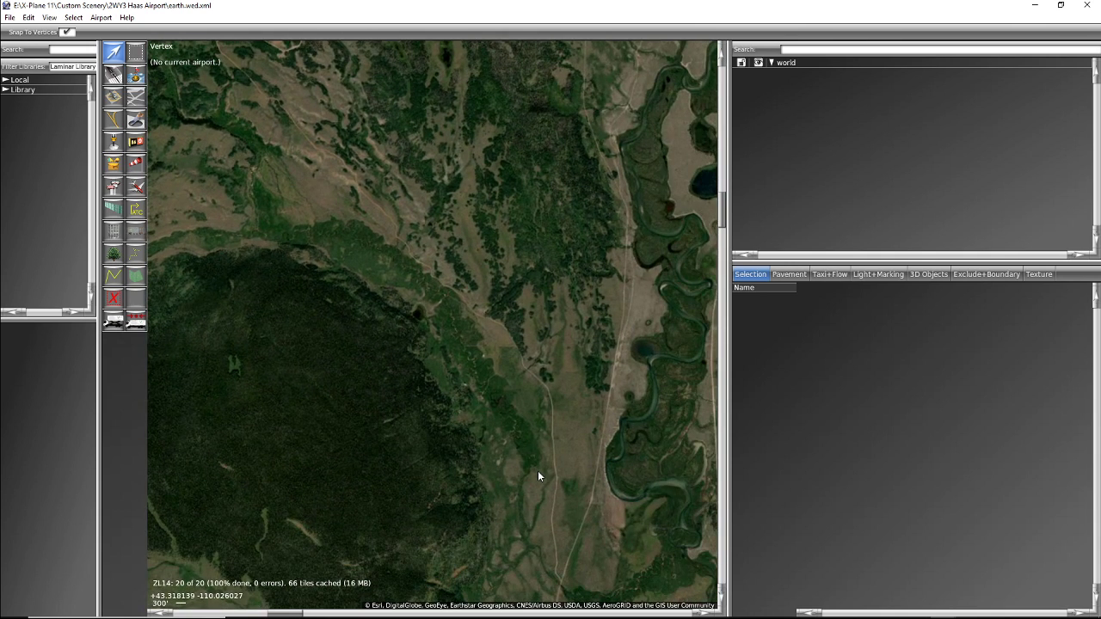
pyautogui.moveTo(539, 477); pyautogui.dragTo(451, 306, button='right')
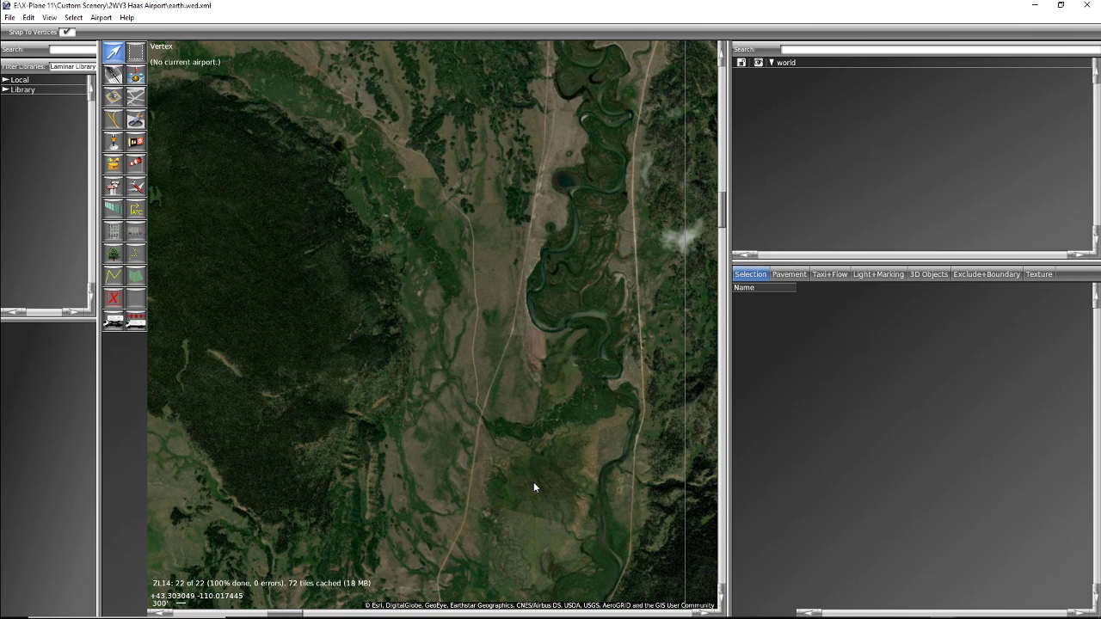
pyautogui.moveTo(531, 473); pyautogui.dragTo(516, 344, button='right')
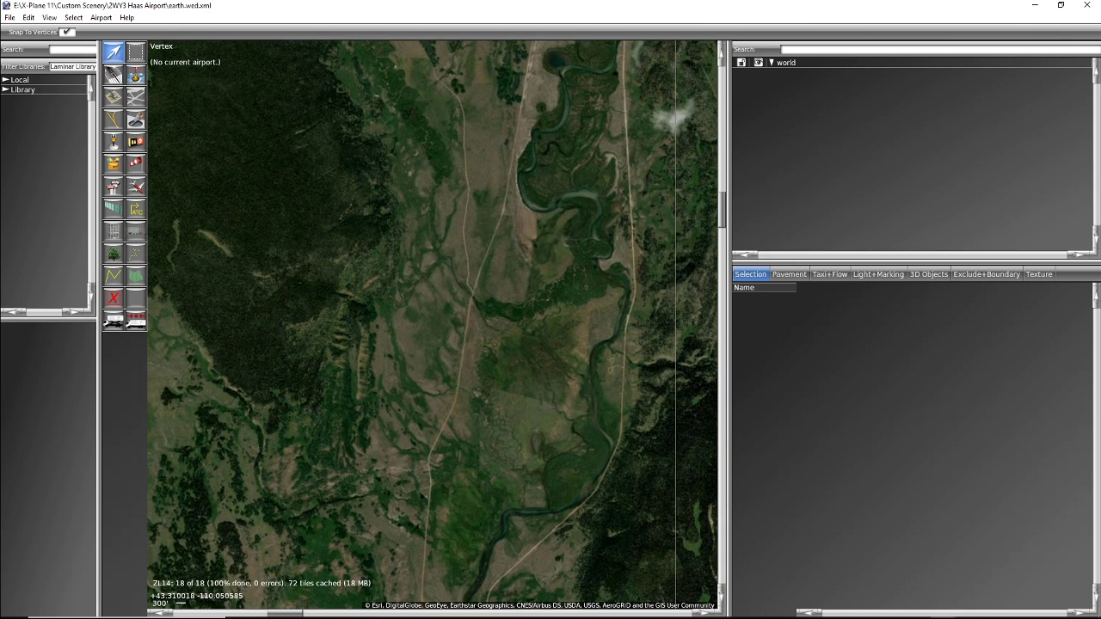
pyautogui.moveTo(475, 473); pyautogui.dragTo(592, 113, button='right')
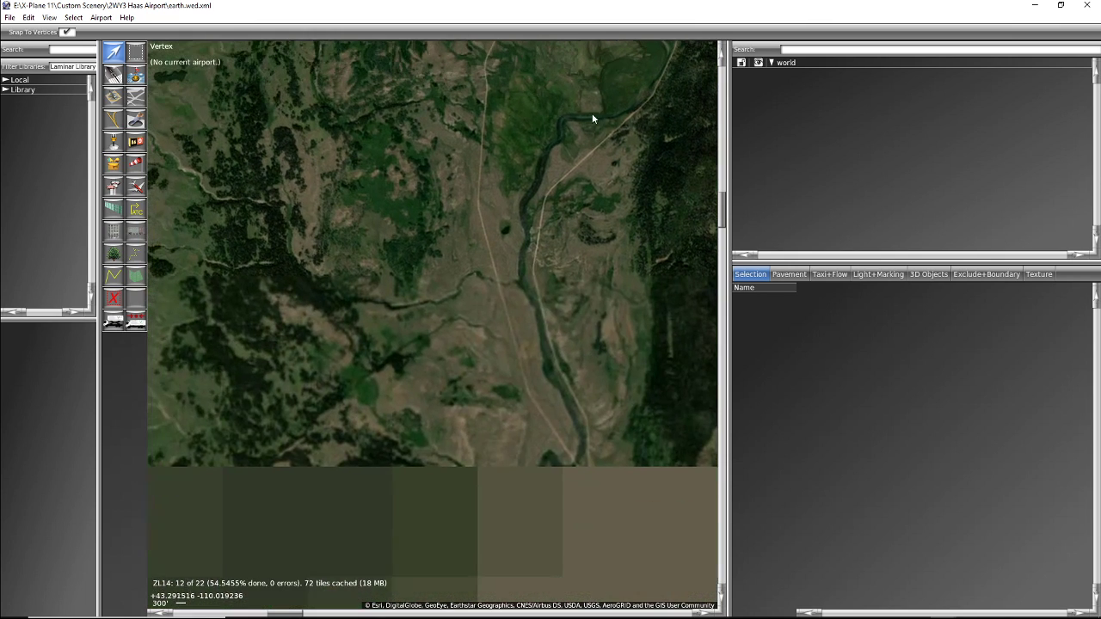
pyautogui.moveTo(540, 440); pyautogui.dragTo(492, 233, button='right')
pyautogui.moveTo(485, 449); pyautogui.dragTo(442, 269, button='right')
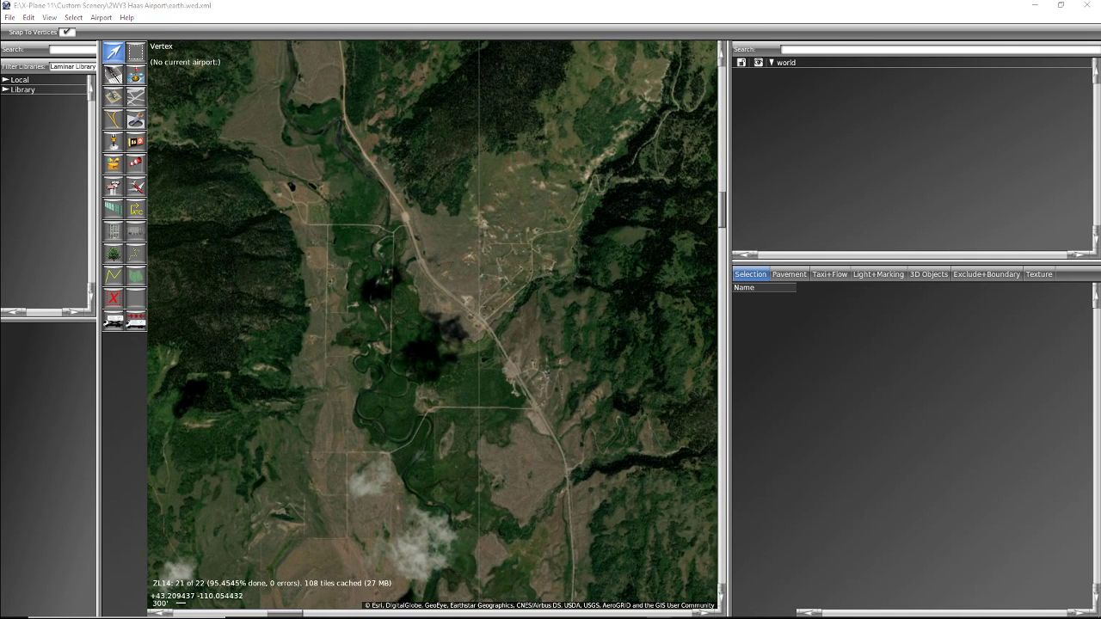
# Step: Follow the main road further south on the imagery, past the settlements and farmland, toward the highway junction near Daniel
pyautogui.moveTo(404, 490); pyautogui.dragTo(359, 154, button='right')
pyautogui.moveTo(492, 490); pyautogui.dragTo(517, 202, button='right')
pyautogui.moveTo(452, 469); pyautogui.dragTo(538, 306, button='right')
pyautogui.moveTo(376, 398); pyautogui.dragTo(435, 295, button='right')
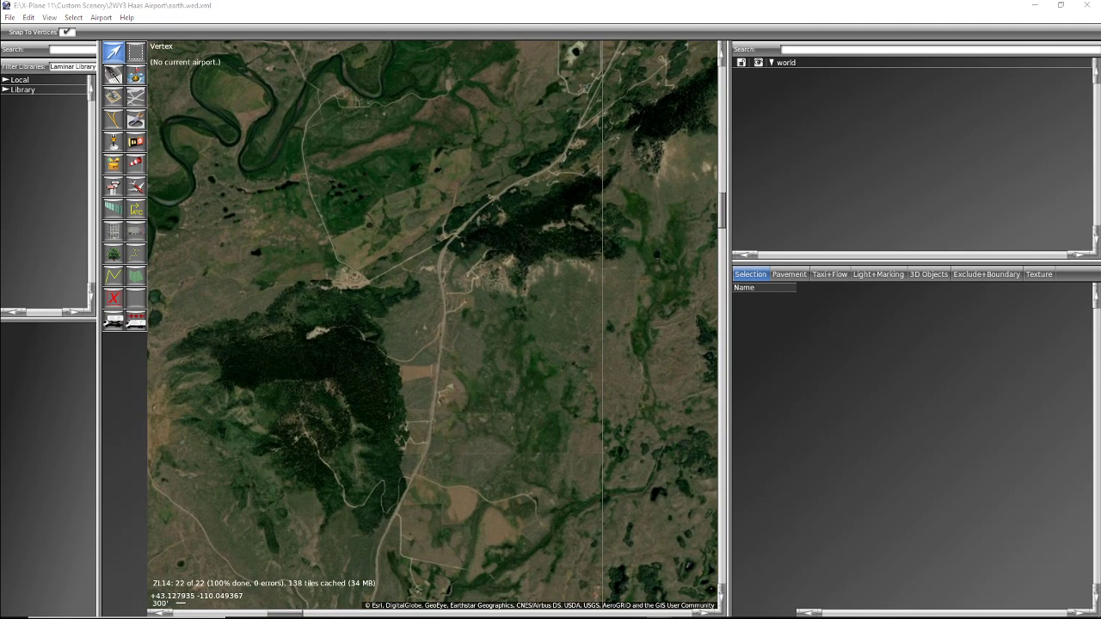
pyautogui.moveTo(421, 561)
pyautogui.mouseDown(button='right')
pyautogui.moveTo(462, 317)
pyautogui.moveTo(466, 198)
pyautogui.mouseUp(button='right')
pyautogui.moveTo(494, 485); pyautogui.dragTo(482, 223, button='right')
pyautogui.moveTo(505, 535); pyautogui.dragTo(449, 275, button='right')
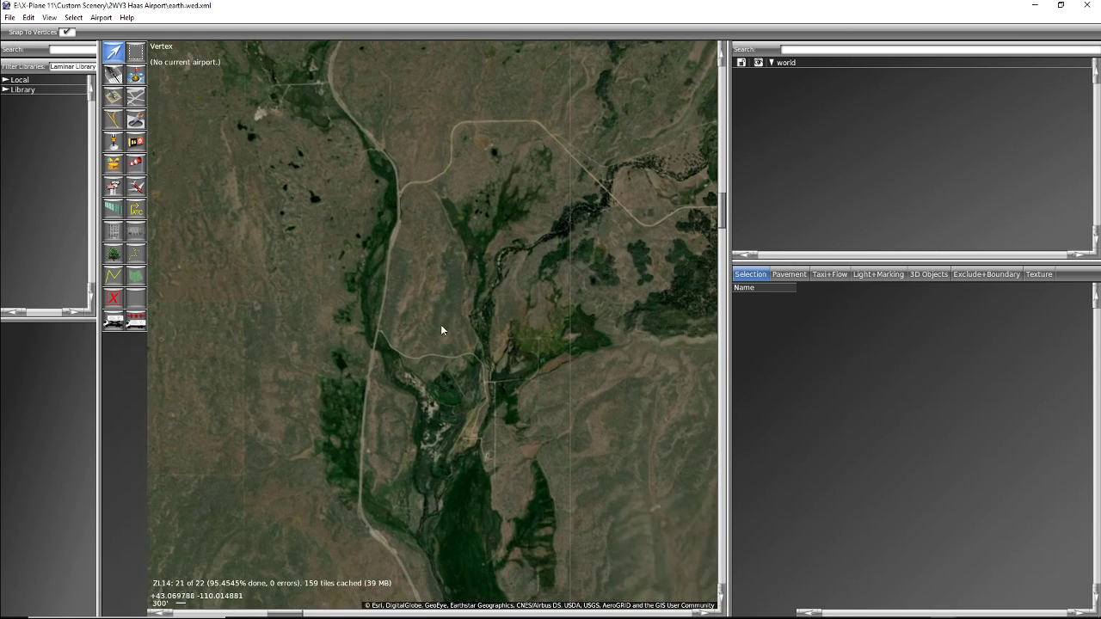
pyautogui.moveTo(464, 481); pyautogui.dragTo(416, 194, button='right')
pyautogui.moveTo(478, 526); pyautogui.dragTo(458, 262, button='right')
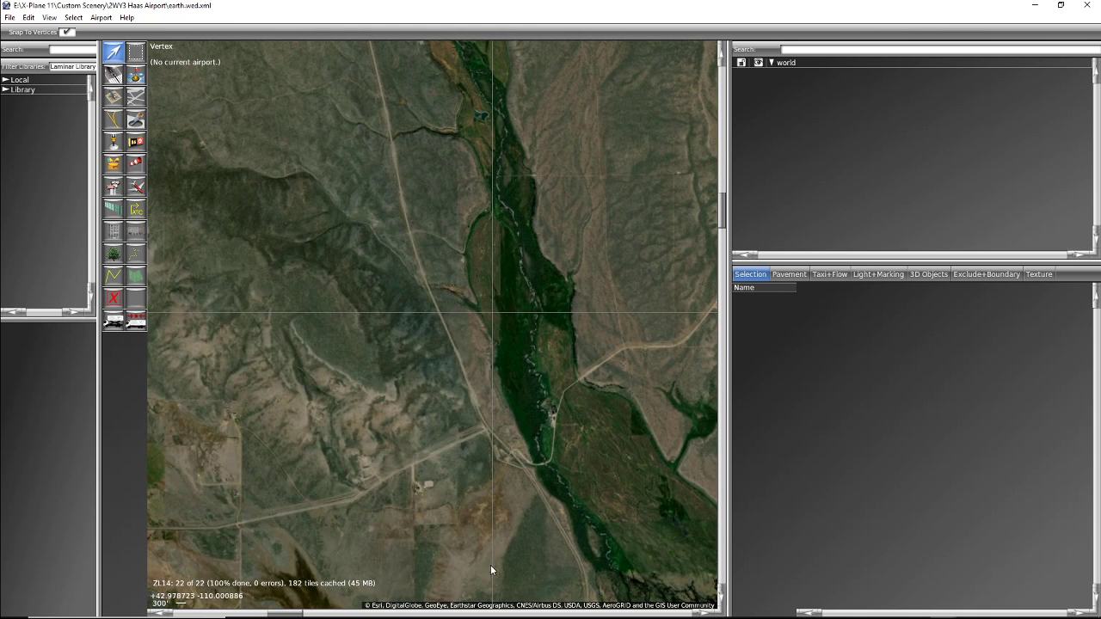
pyautogui.moveTo(492, 569); pyautogui.dragTo(364, 313, button='right')
pyautogui.moveTo(551, 504); pyautogui.dragTo(487, 302, button='right')
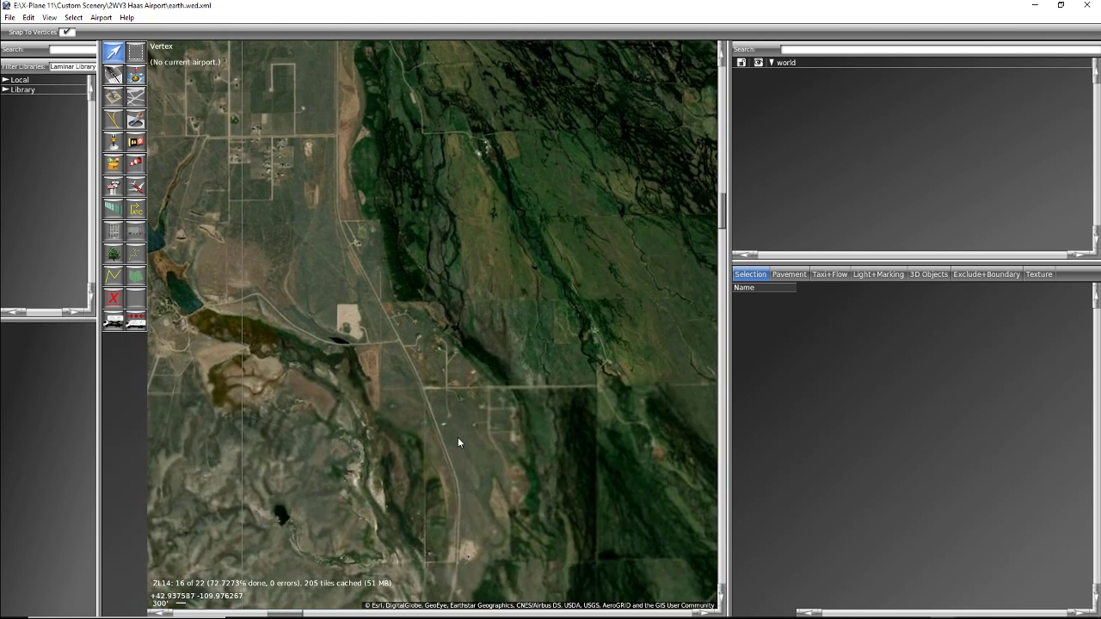
pyautogui.moveTo(457, 438); pyautogui.dragTo(428, 263, button='right')
# Step: Examine the imagery around the highway junction and west along the river and road in search of the Haas Airport site
pyautogui.moveTo(445, 513); pyautogui.dragTo(578, 437, button='right')
pyautogui.moveTo(256, 394); pyautogui.dragTo(552, 439, button='right')
pyautogui.moveTo(328, 408); pyautogui.dragTo(425, 431, button='right')
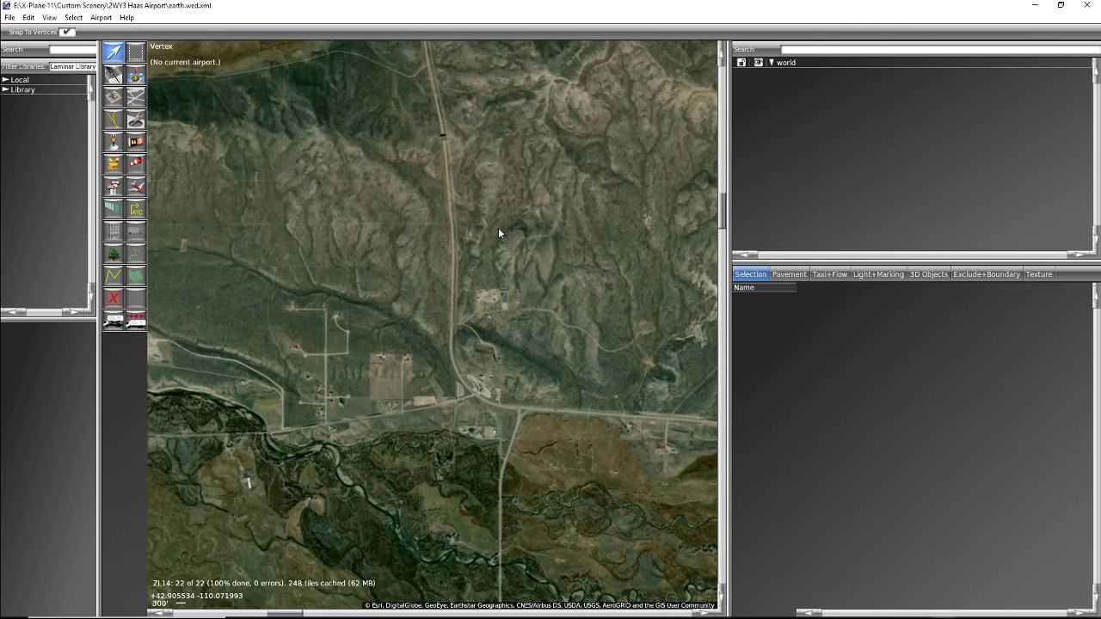
pyautogui.moveTo(498, 227); pyautogui.dragTo(500, 372, button='right')
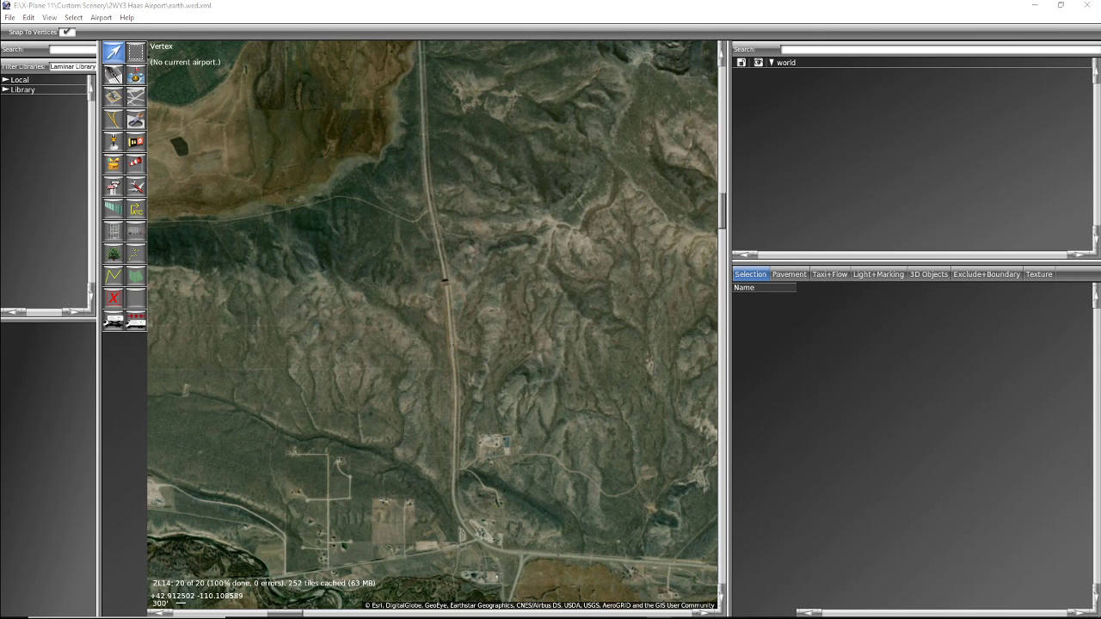
pyautogui.moveTo(303, 382); pyautogui.dragTo(614, 367, button='right')
pyautogui.moveTo(316, 363); pyautogui.dragTo(555, 395, button='right')
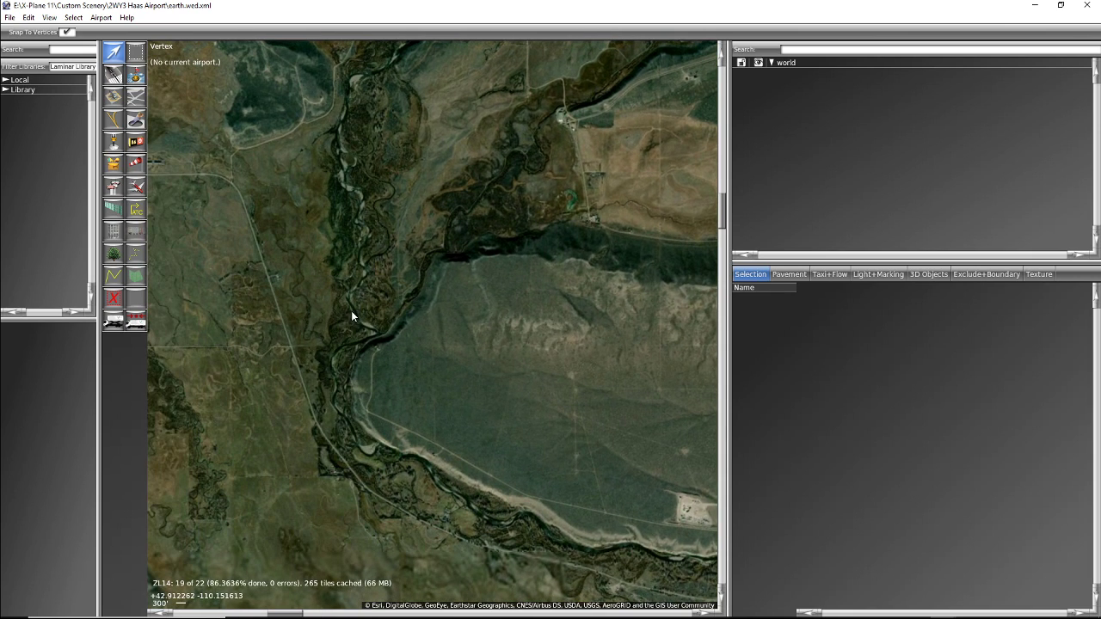
pyautogui.moveTo(351, 311); pyautogui.dragTo(222, 169, button='right')
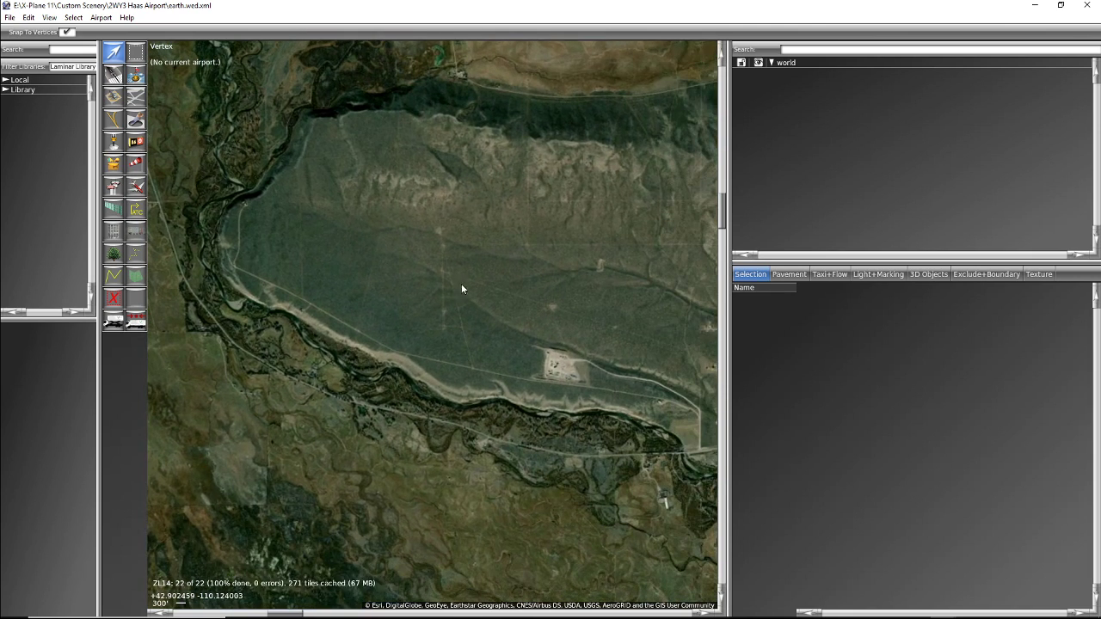
pyautogui.moveTo(461, 288); pyautogui.dragTo(302, 233, button='right')
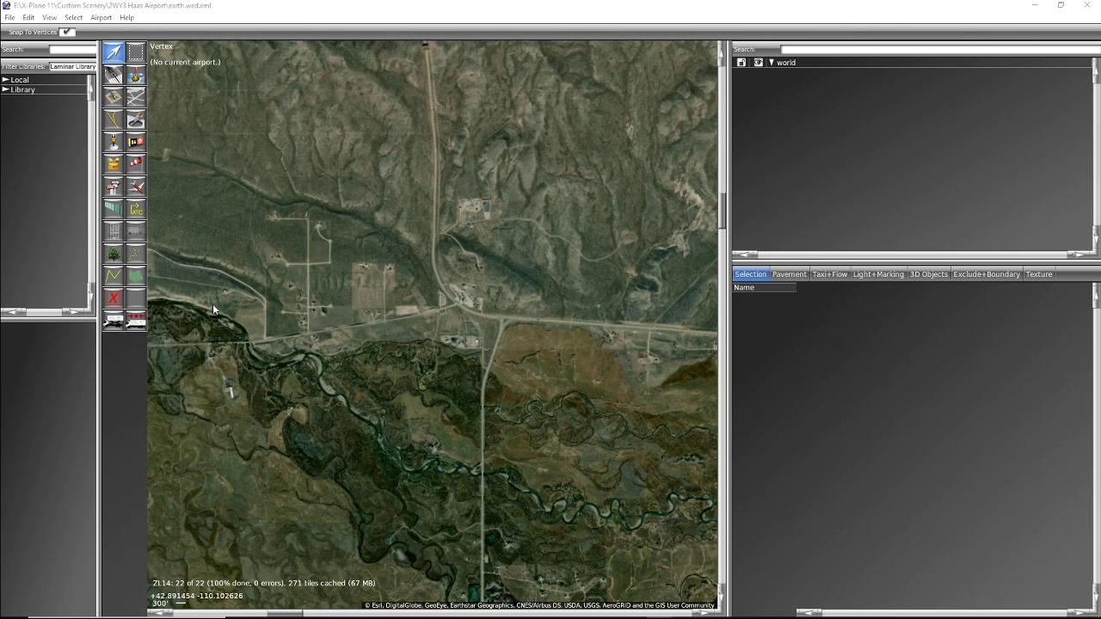
pyautogui.moveTo(213, 304); pyautogui.dragTo(496, 309, button='right')
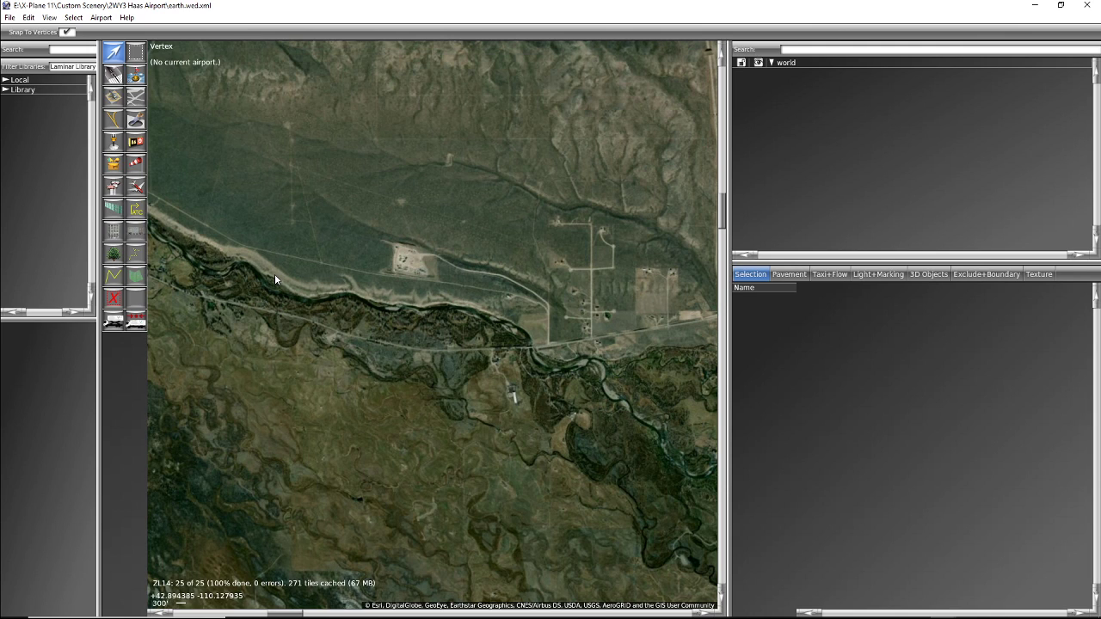
pyautogui.moveTo(271, 272); pyautogui.dragTo(438, 349, button='right')
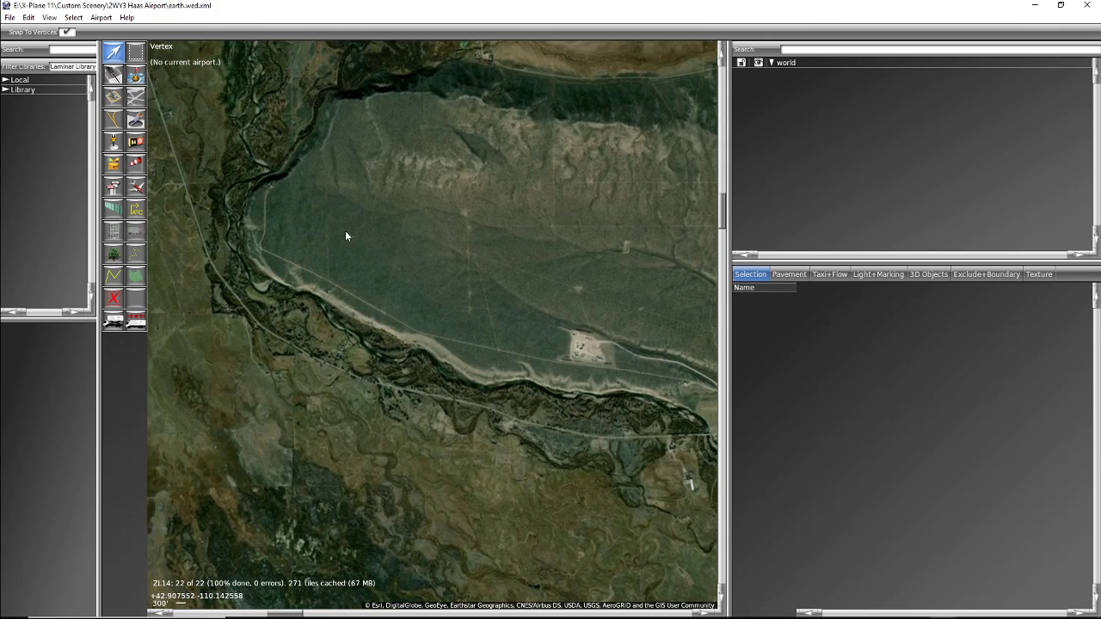
pyautogui.moveTo(346, 232); pyautogui.dragTo(450, 315, button='right')
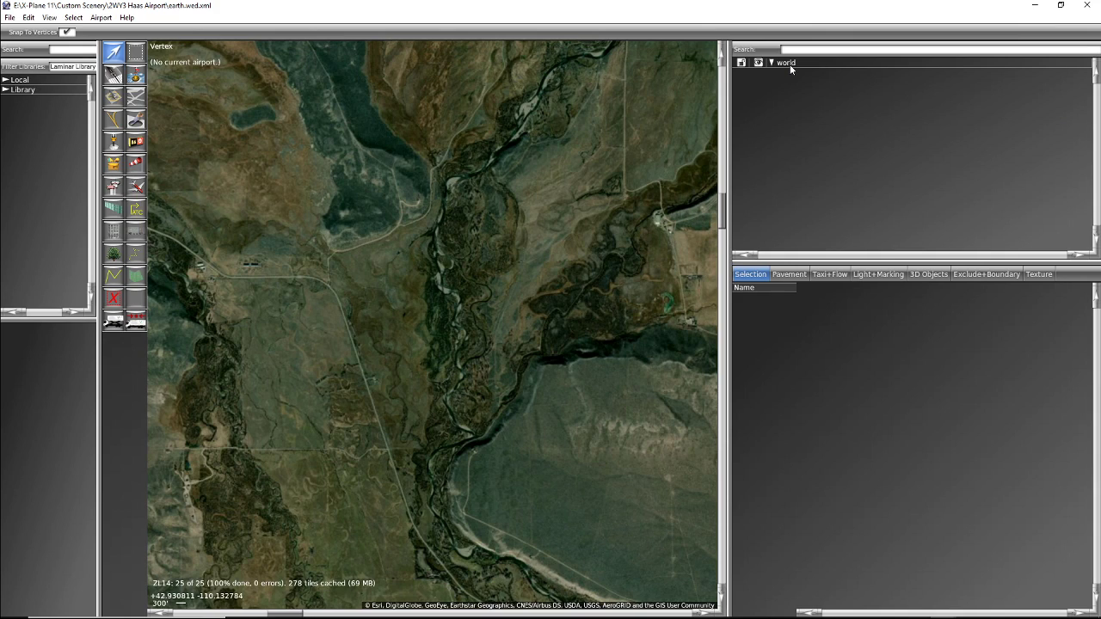
# Step: Create a new airport in the scenery and name it Haas Airport
pyautogui.click(101, 19)
pyautogui.click(110, 32)
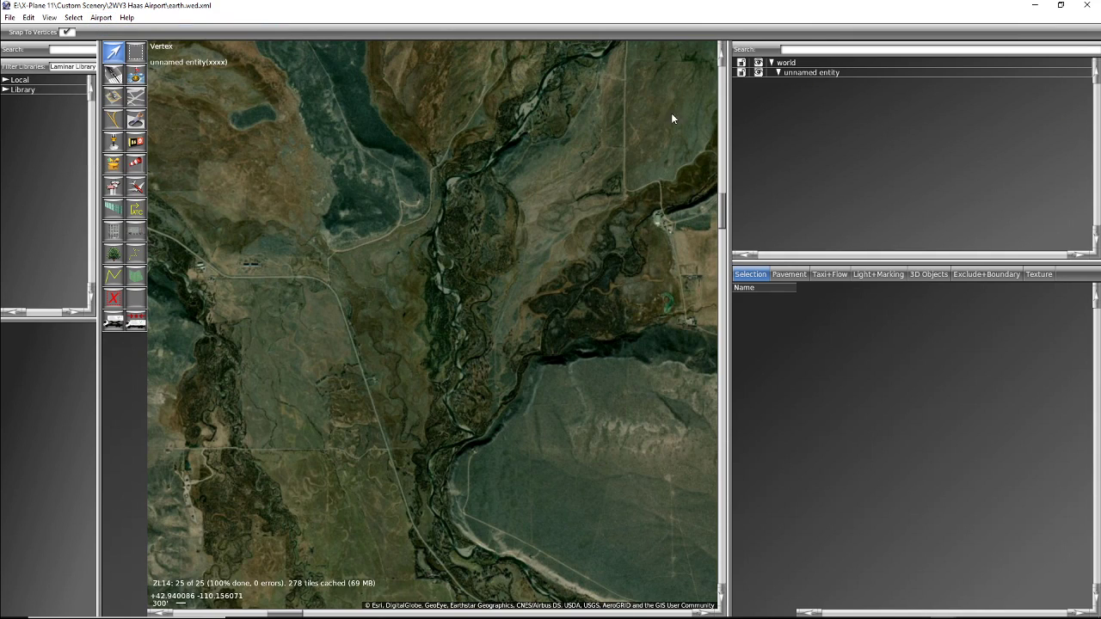
pyautogui.click(833, 73)
pyautogui.click(834, 73)
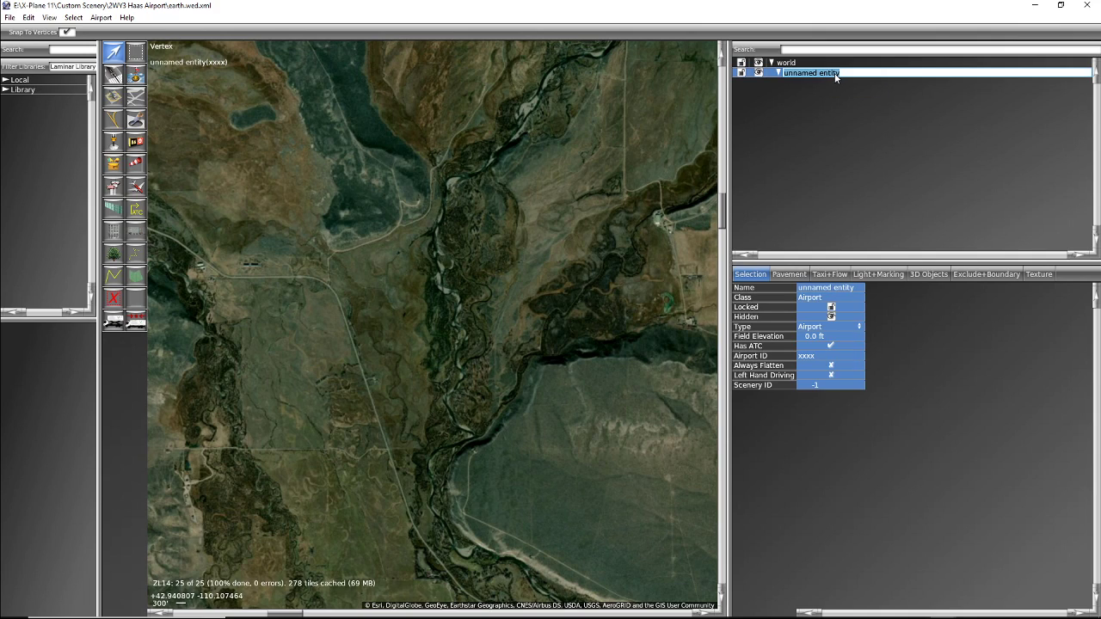
pyautogui.write('Haas')
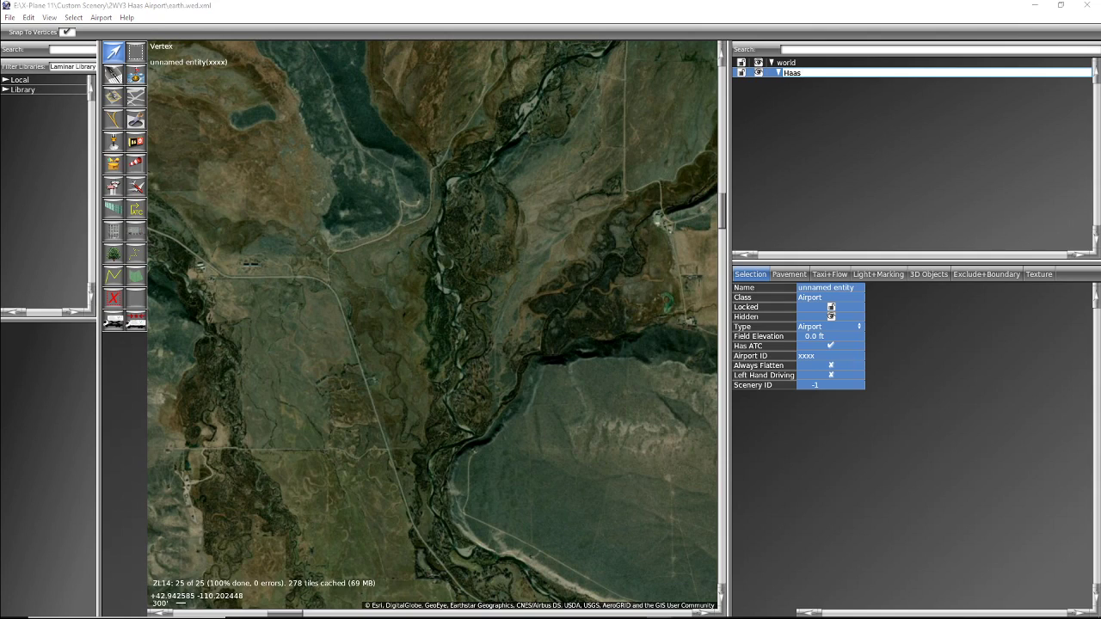
pyautogui.click(815, 72)
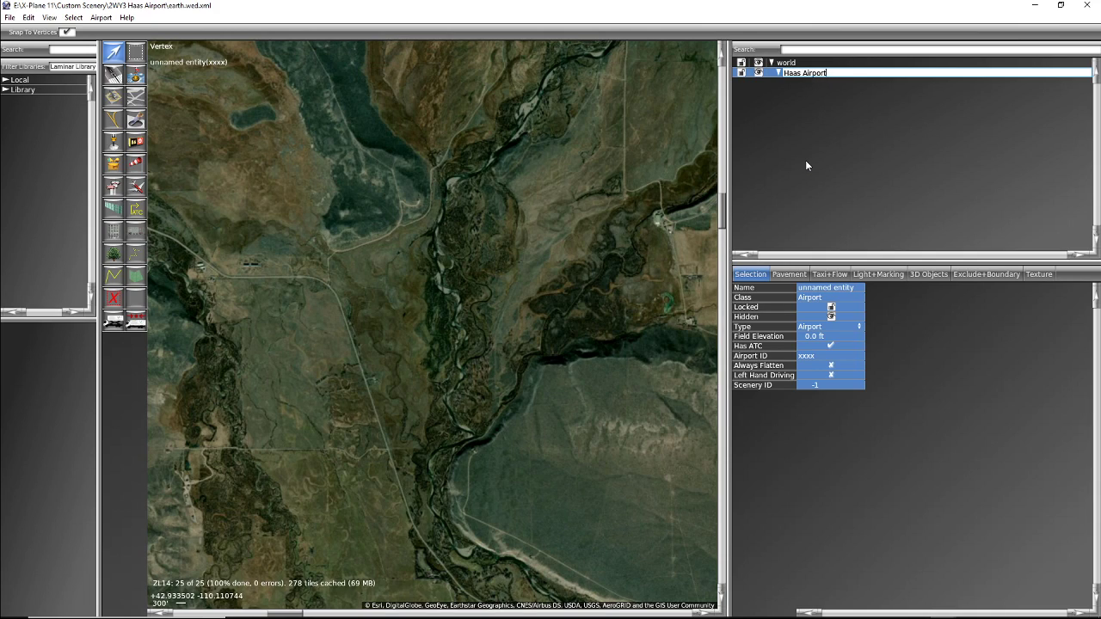
pyautogui.press('Return')
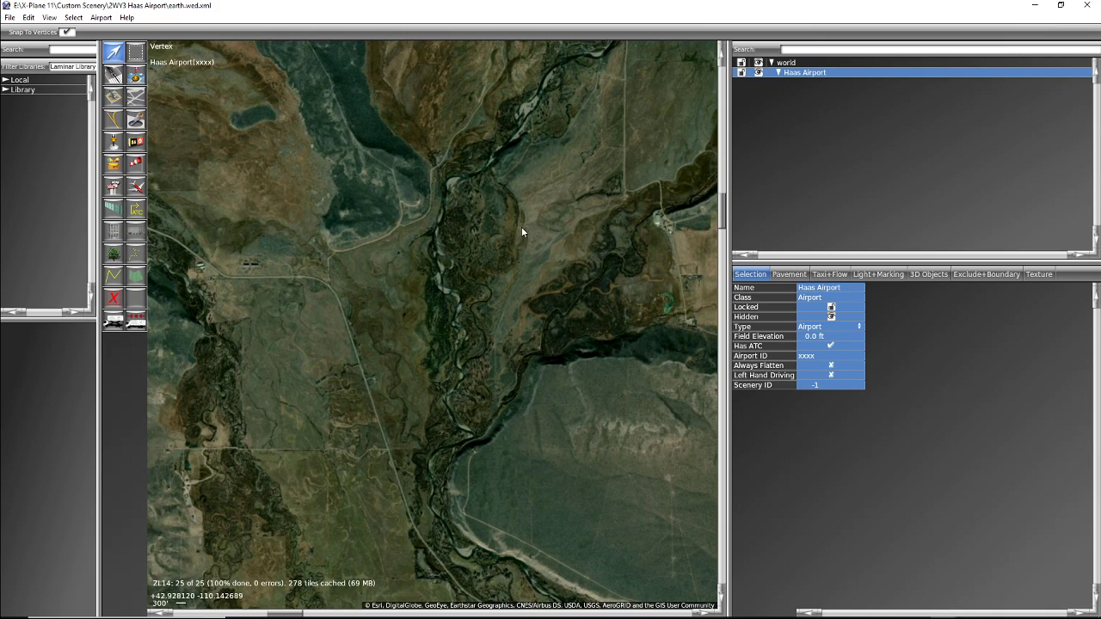
# Step: Shorten the new airport's name to Haas
pyautogui.click(819, 77)
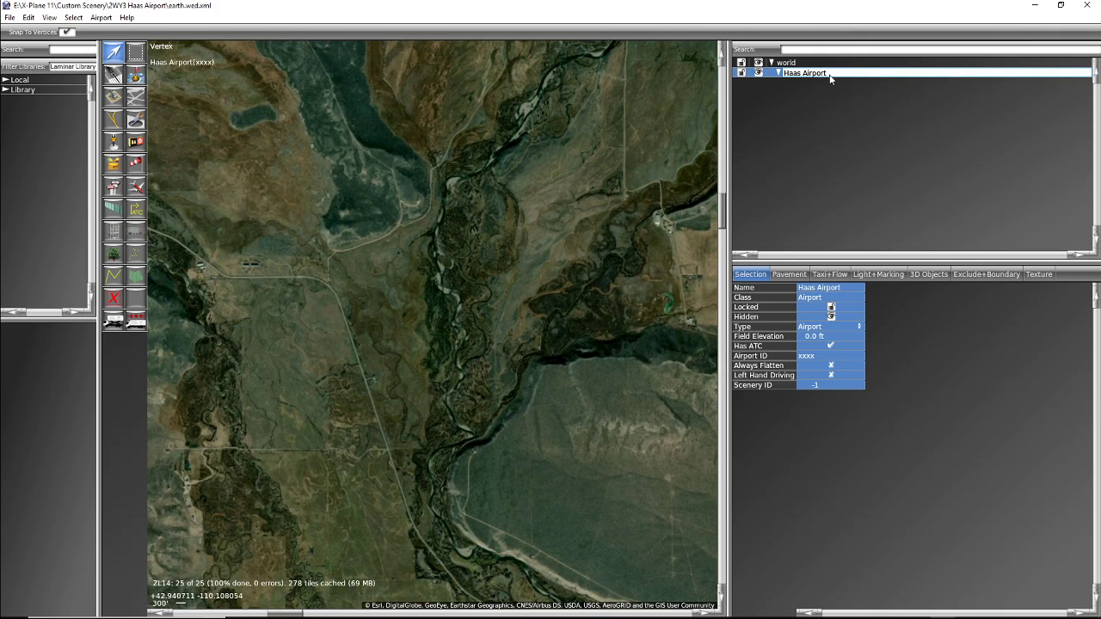
pyautogui.press('BackSpace')
pyautogui.press('BackSpace')
pyautogui.press('BackSpace')
pyautogui.press('BackSpace')
pyautogui.press('BackSpace')
pyautogui.press('BackSpace')
pyautogui.press('BackSpace')
pyautogui.press('Return')
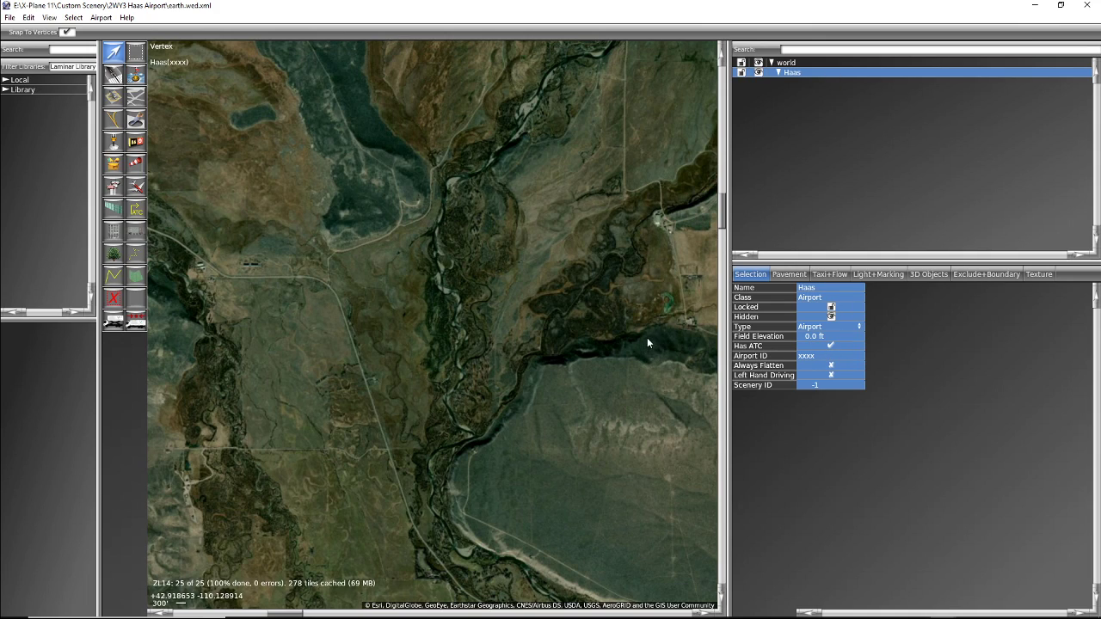
# Step: Set the airport's field elevation to 7980 ft, turn off Has ATC, and enter 2WY3 as the airport ID
pyautogui.click(817, 337)
pyautogui.write('7980')
pyautogui.click(831, 345)
pyautogui.click(822, 358)
pyautogui.write('2WY3')
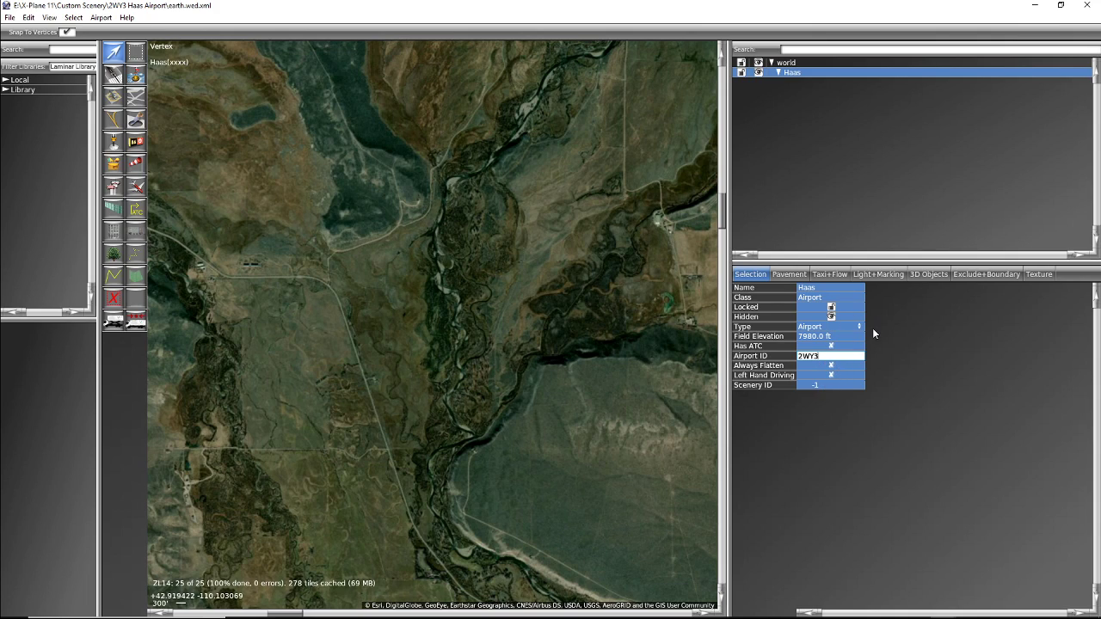
pyautogui.press('Return')
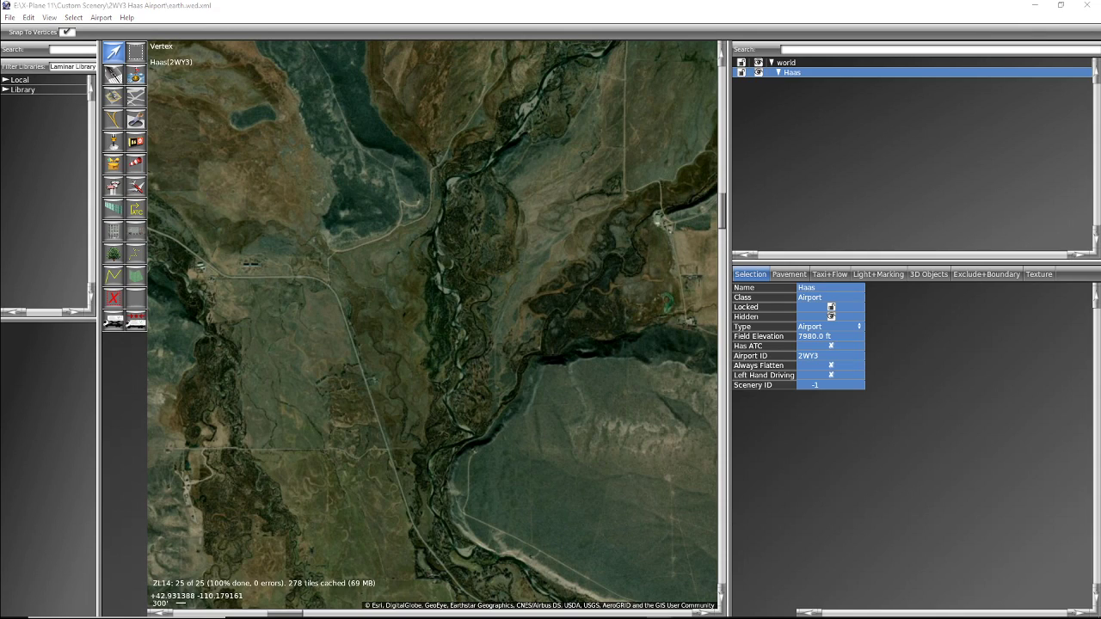
# Step: Place a windsock beside the river on the satellite imagery and open its latitude for editing
pyautogui.click(135, 167)
pyautogui.click(444, 346)
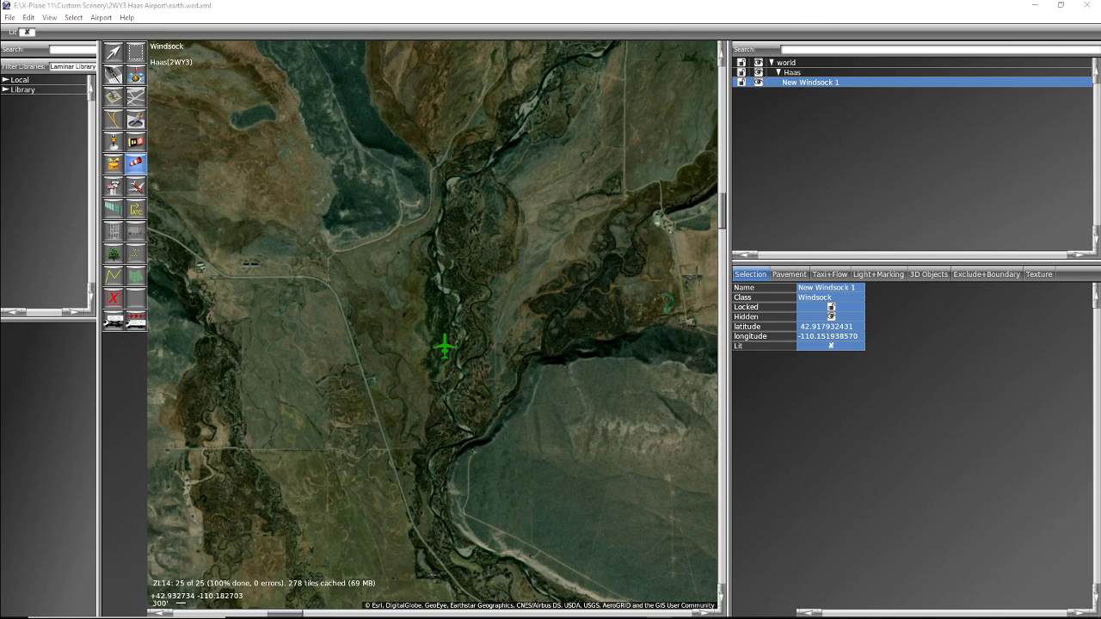
pyautogui.click(815, 331)
pyautogui.click(815, 328)
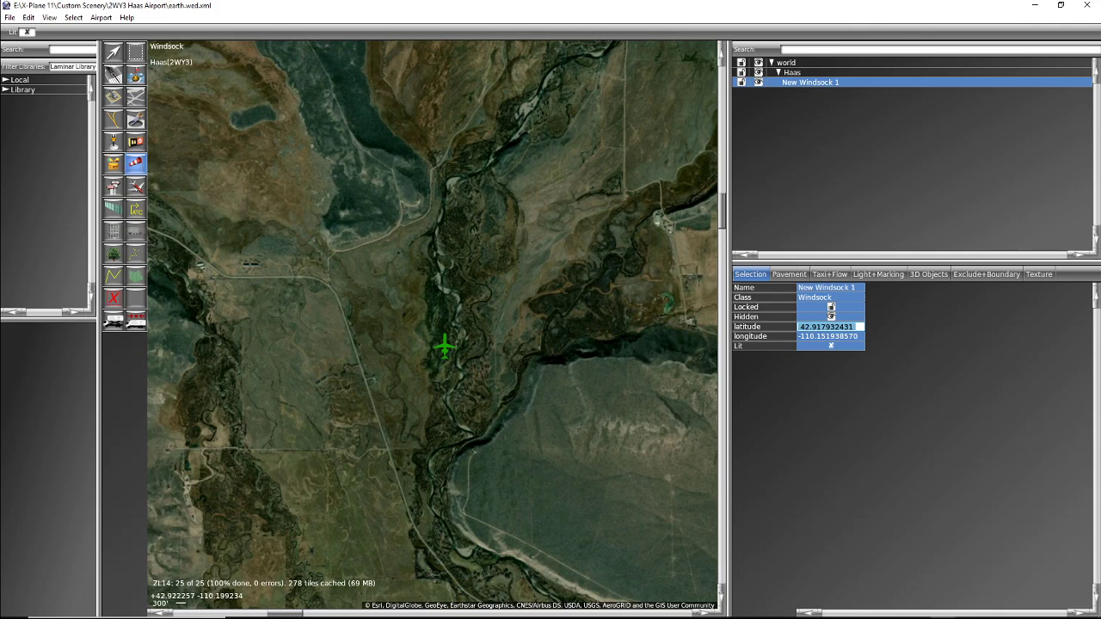
# Step: Switch to Google Maps in the browser, locate the Haas Airport-2WY3 marker at the route's end and examine its place details
pyautogui.hotkey('alt', 'Tab')
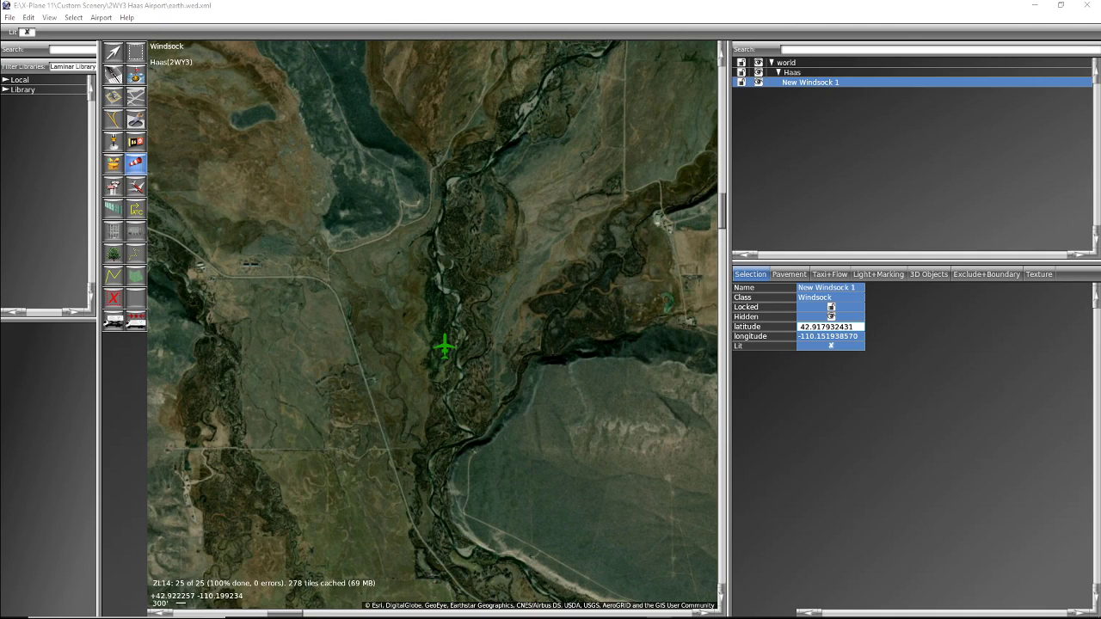
pyautogui.hotkey('alt', 'Tab')
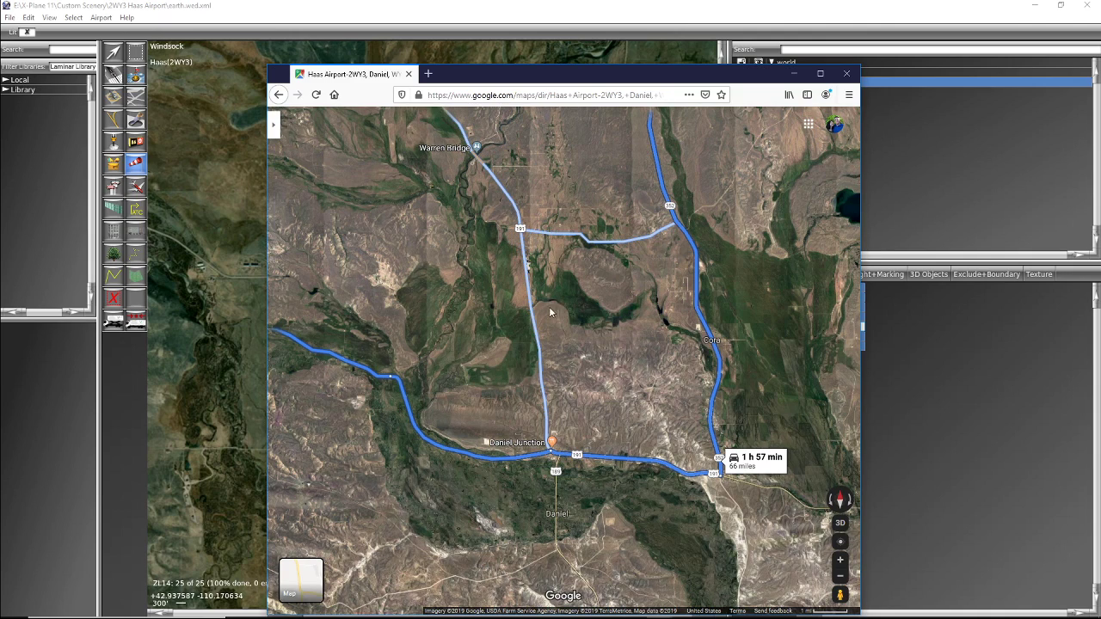
pyautogui.moveTo(346, 257); pyautogui.dragTo(441, 344)
pyautogui.scroll(2, 419, 342)
pyautogui.scroll(3, 426, 331)
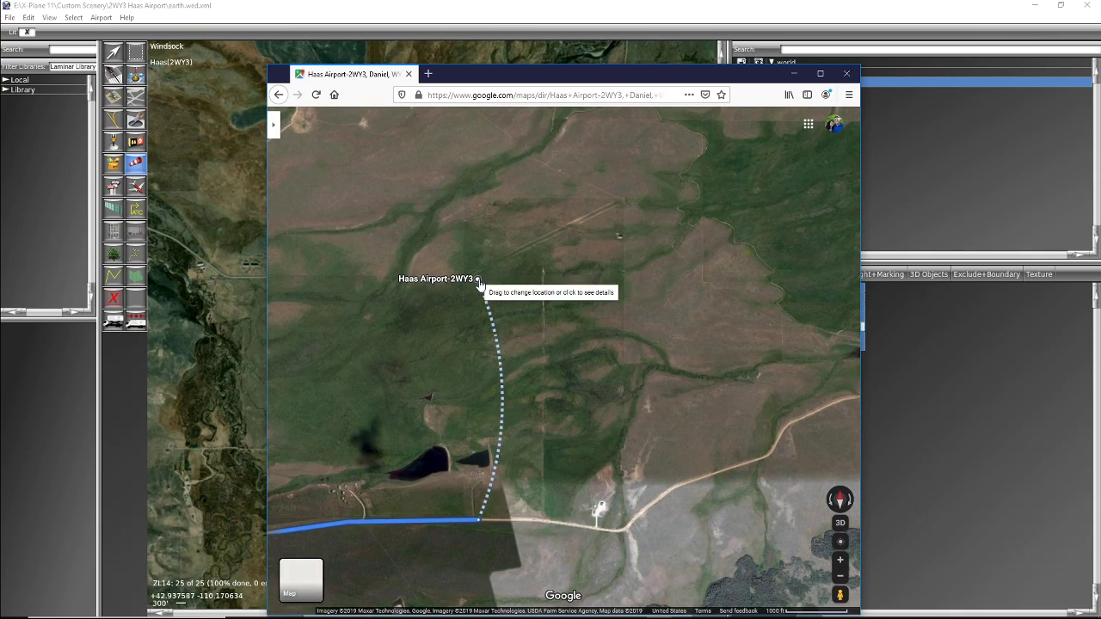
pyautogui.rightClick(480, 284)
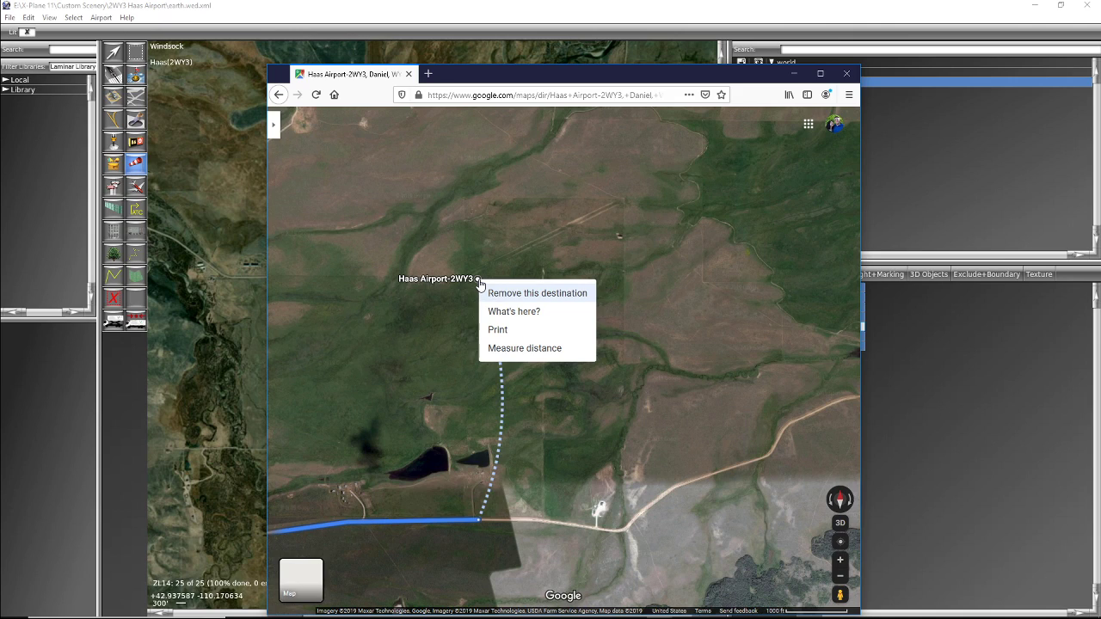
pyautogui.click(480, 284)
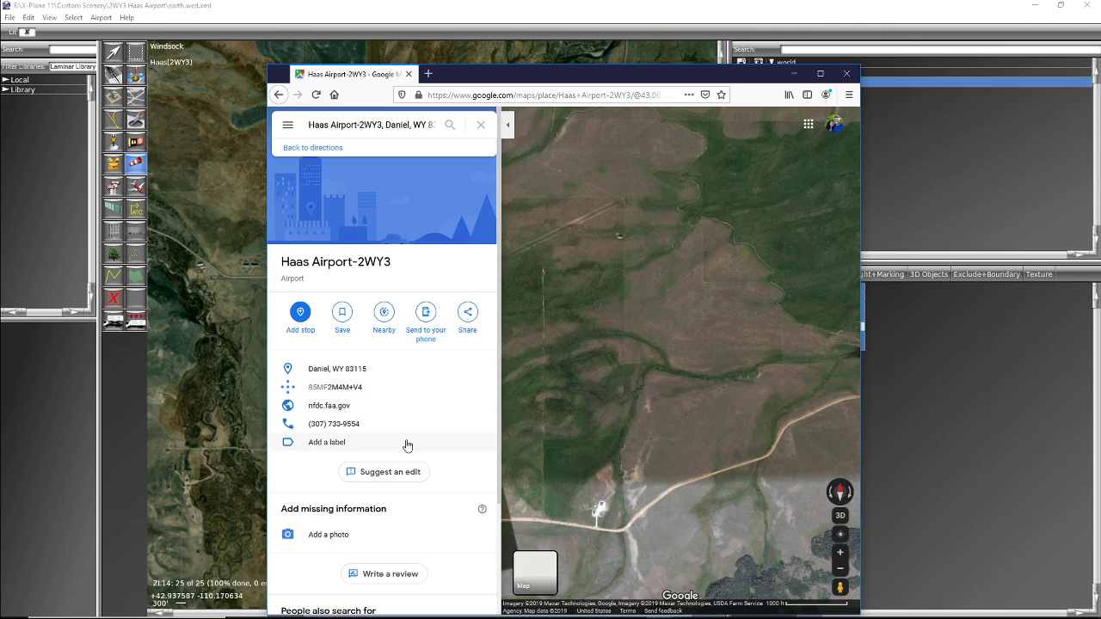
pyautogui.scroll(-2, 406, 443)
pyautogui.scroll(2, 408, 444)
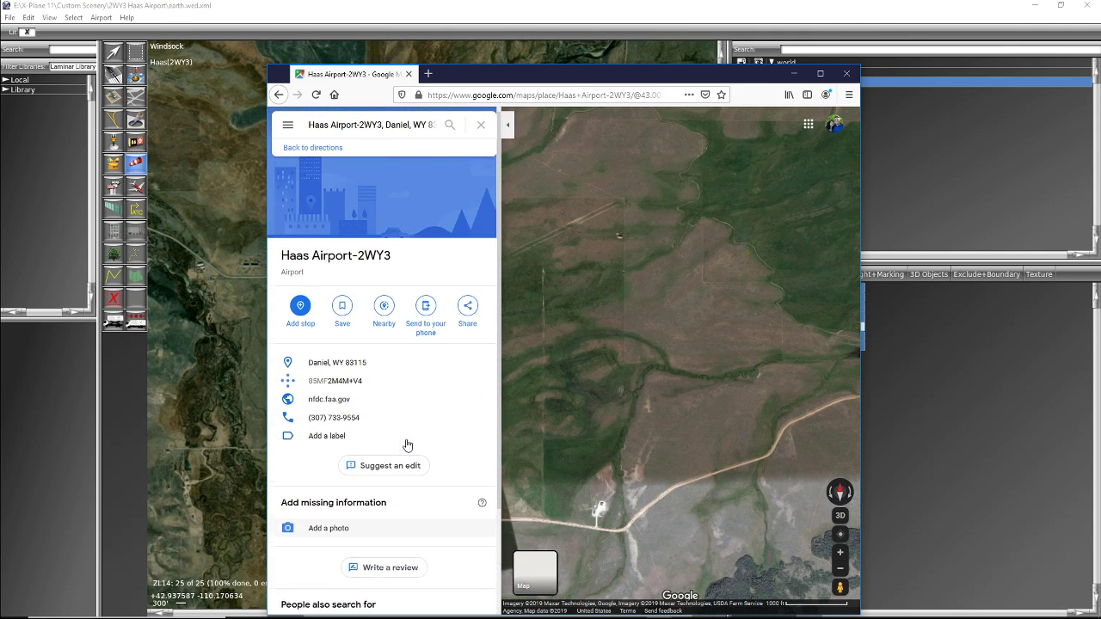
# Step: Look up the coordinates of the Haas Airport-2WY3 marker and highlight them in the place details
pyautogui.click(508, 125)
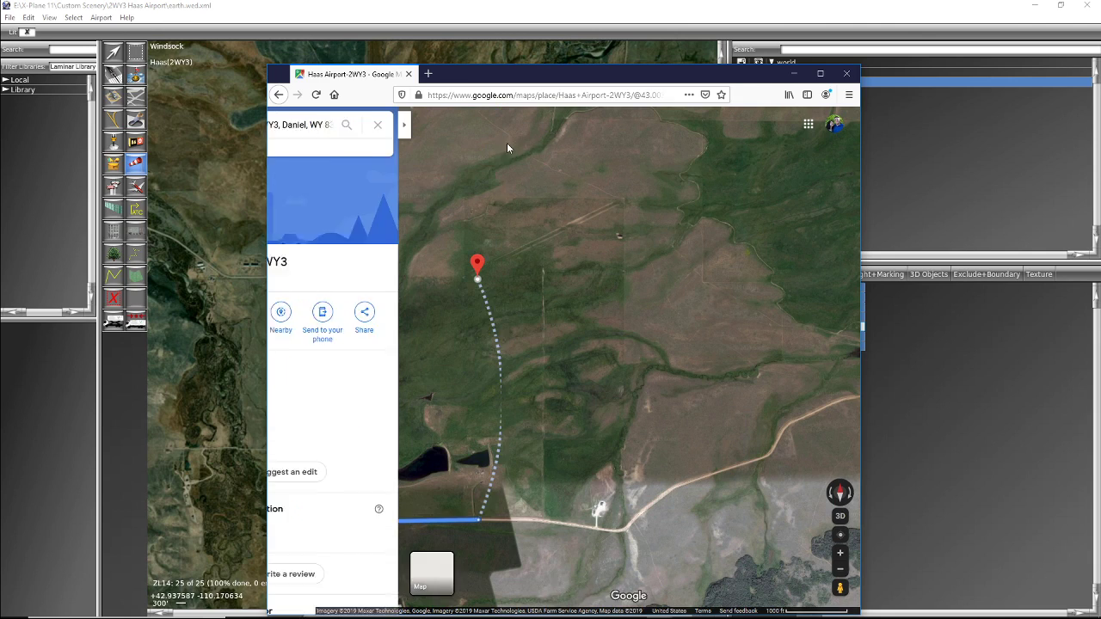
pyautogui.rightClick(477, 280)
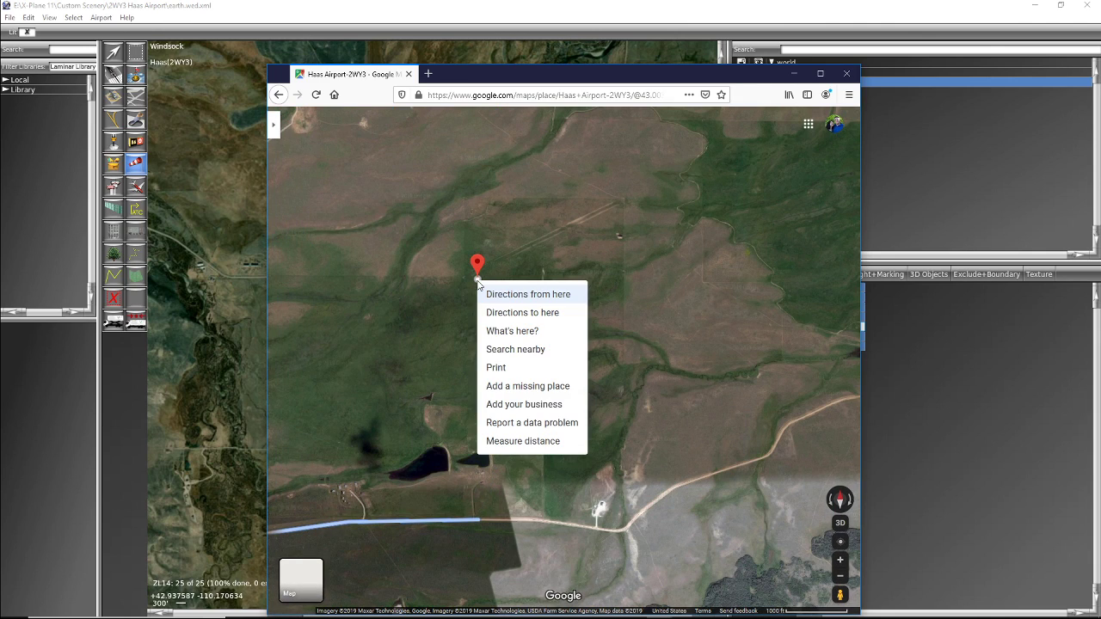
pyautogui.click(503, 333)
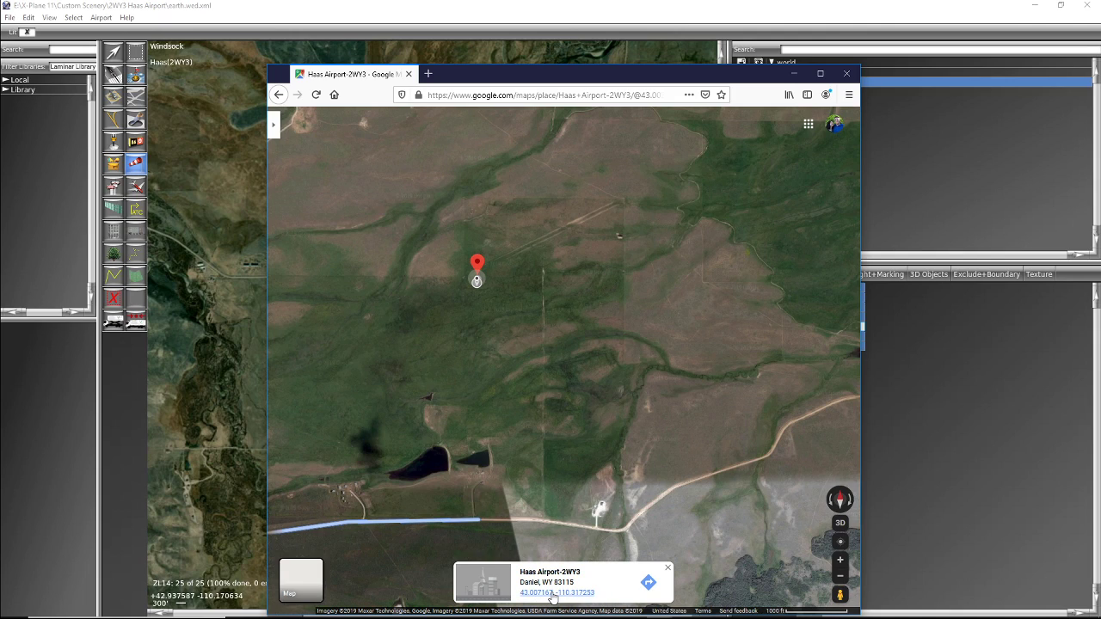
pyautogui.rightClick(552, 596)
pyautogui.click(552, 595)
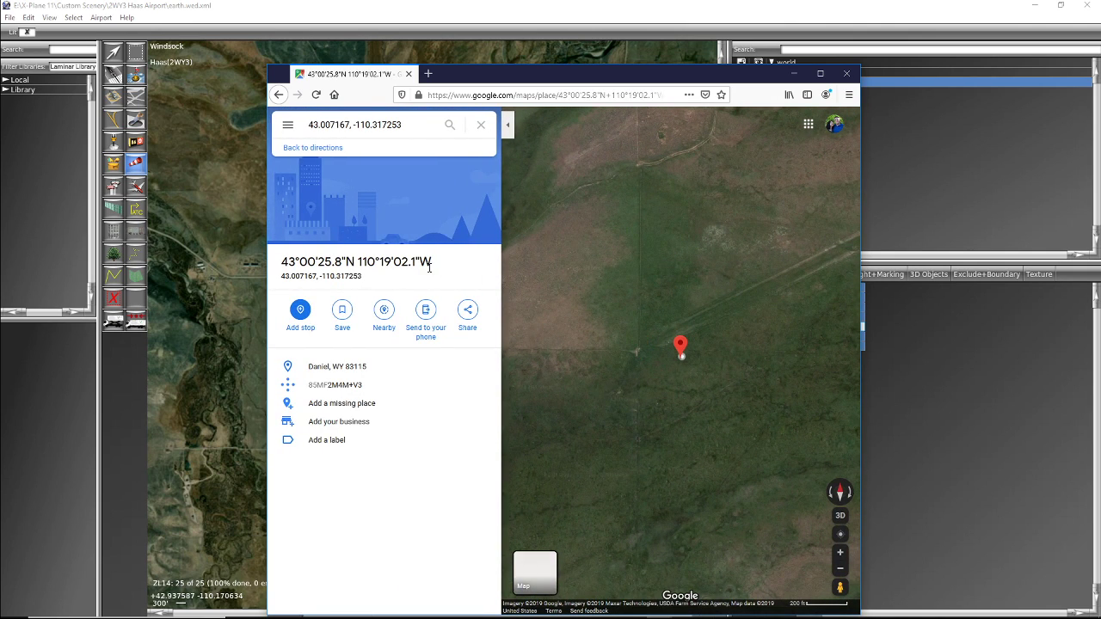
pyautogui.moveTo(432, 263); pyautogui.dragTo(277, 265)
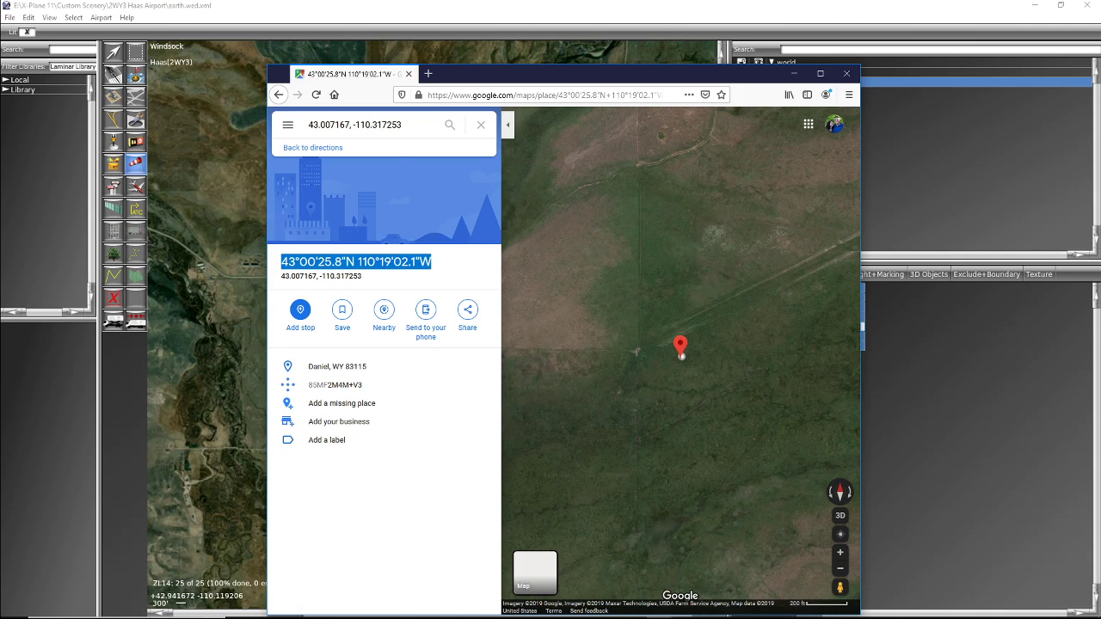
# Step: Return to WED and set the windsock's latitude to 43.007167 and its longitude to -110.317253
pyautogui.hotkey('alt', 'Tab')
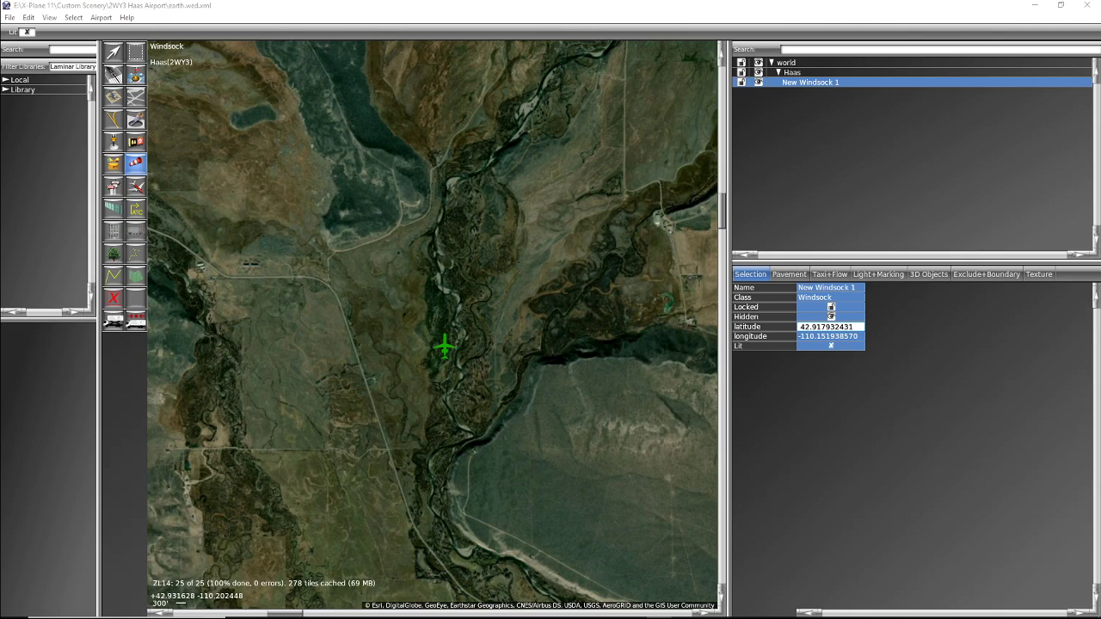
pyautogui.click(855, 328)
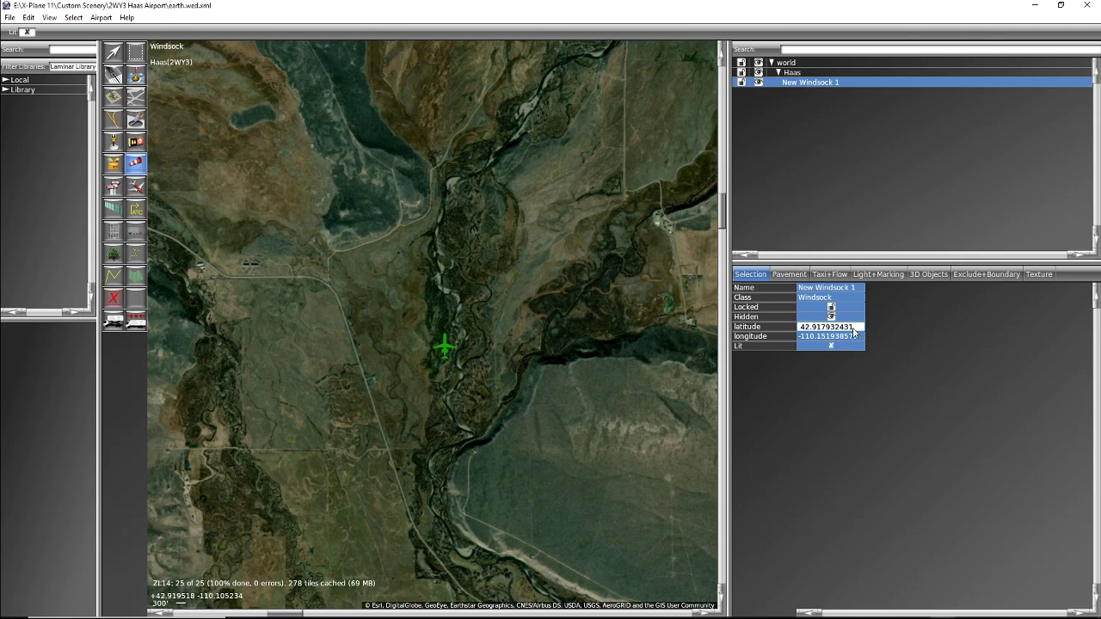
pyautogui.moveTo(855, 329); pyautogui.dragTo(789, 330)
pyautogui.write('43.007167')
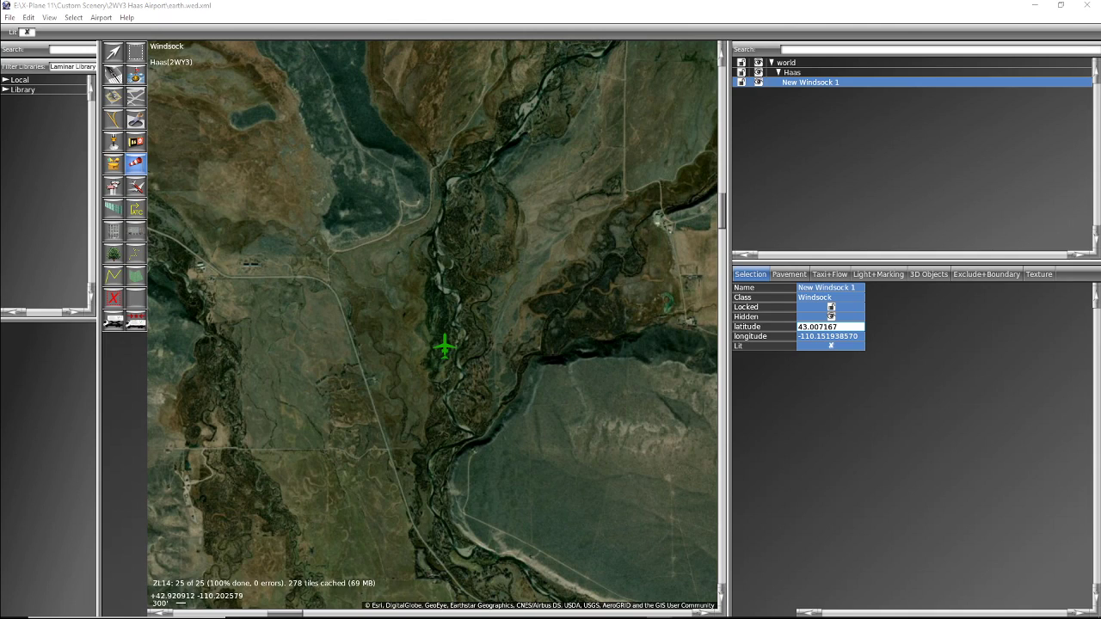
pyautogui.click(861, 343)
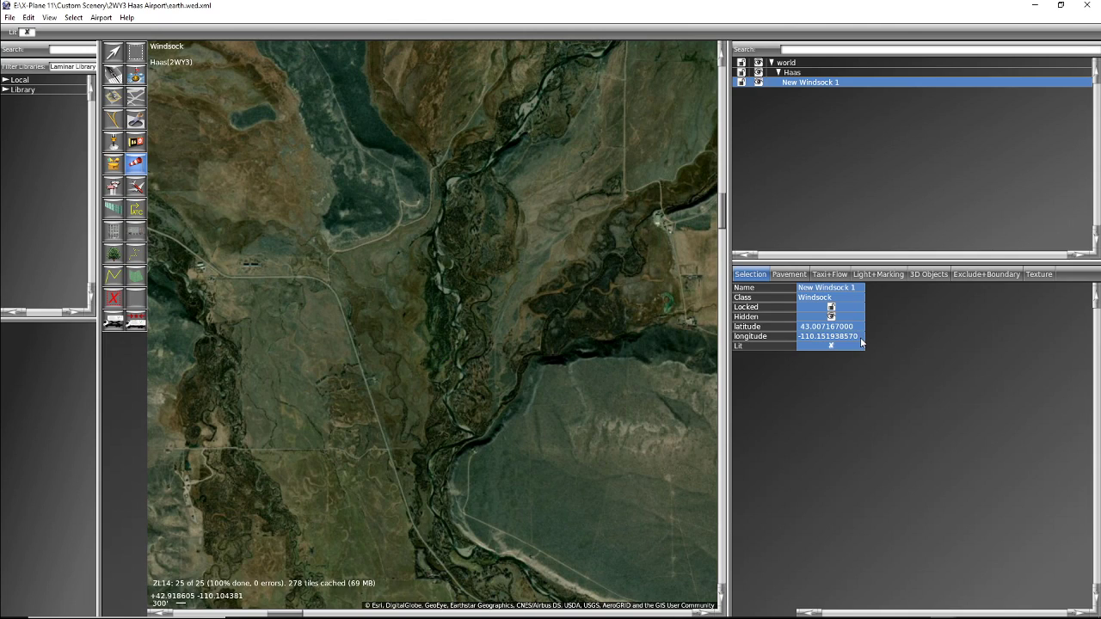
pyautogui.click(861, 340)
pyautogui.write('-110.317253')
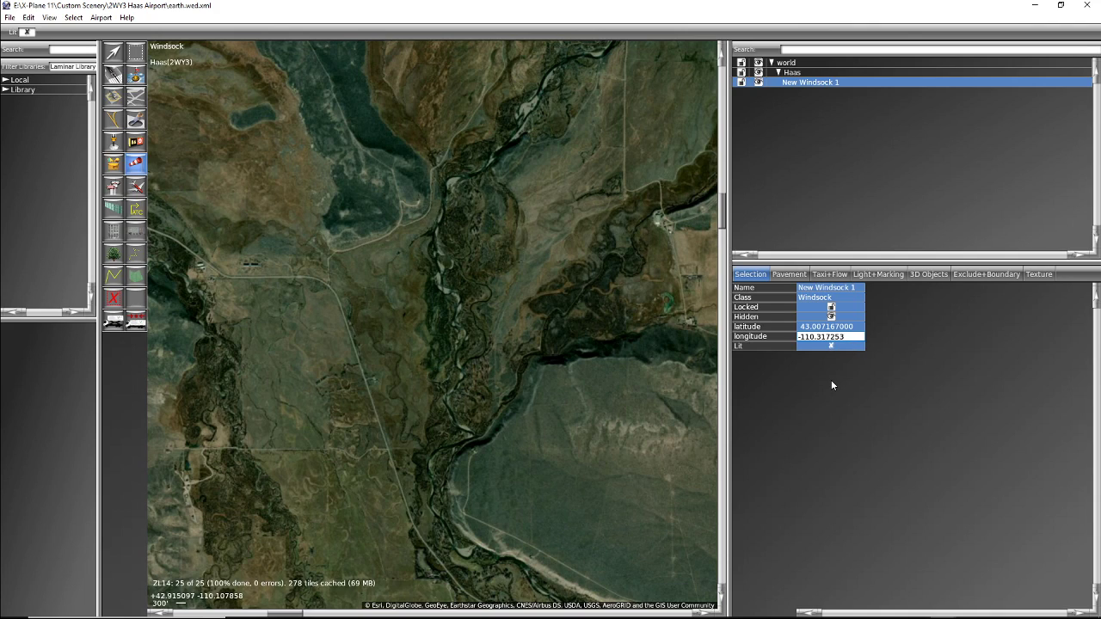
pyautogui.press('Return')
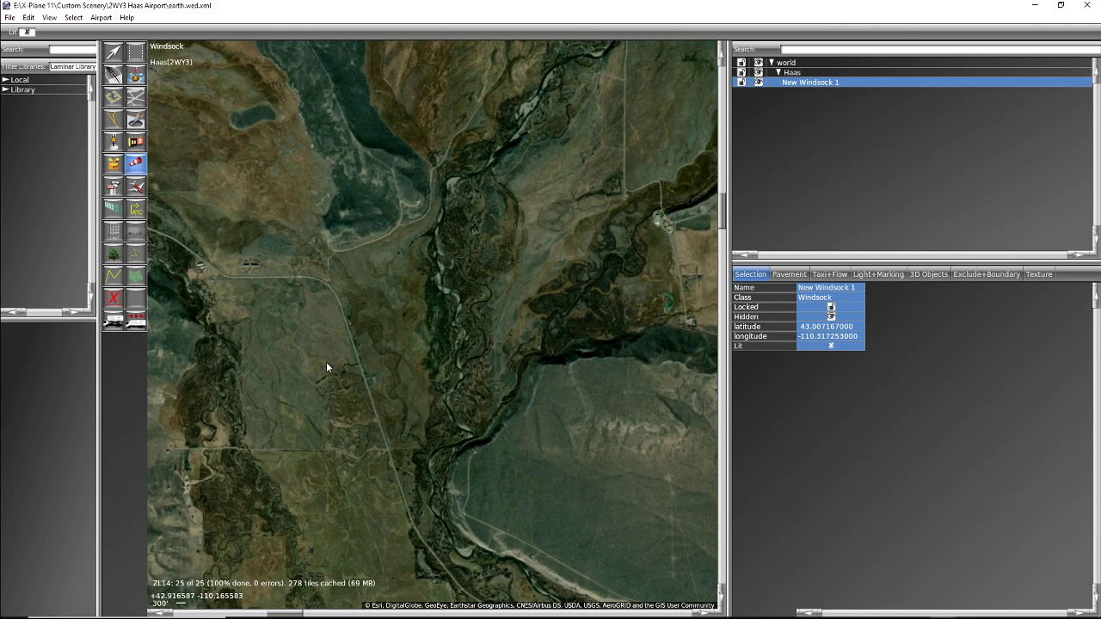
# Step: Zoom to the selected windsock at its new coordinates and examine the imagery around it for the airstrip to the northeast
pyautogui.scroll(-3, 426, 362)
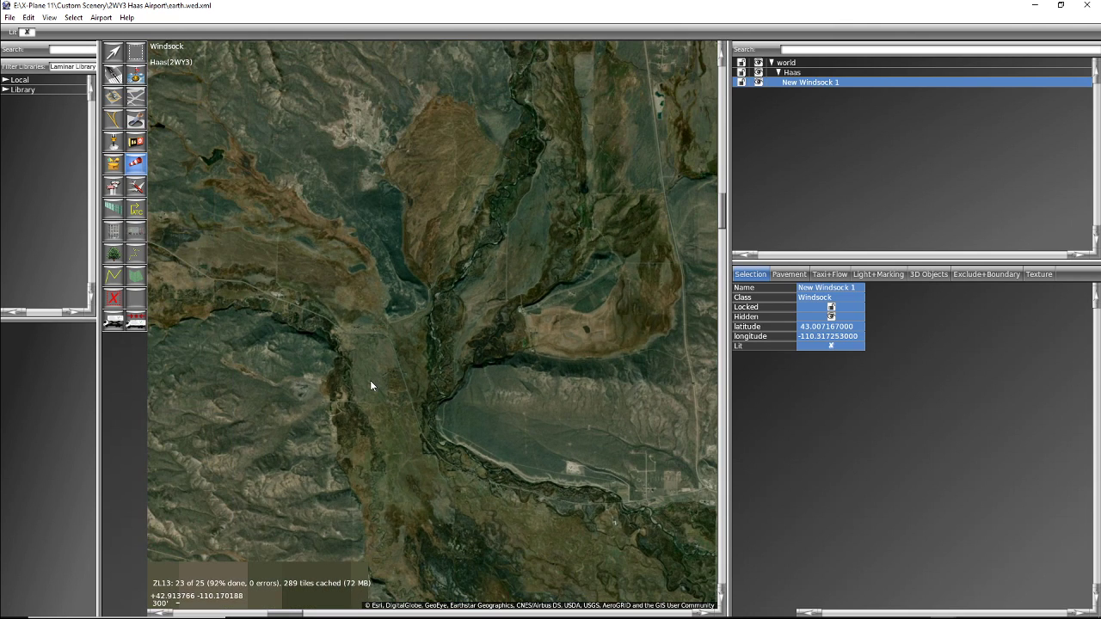
pyautogui.scroll(-1, 370, 380)
pyautogui.scroll(5, 370, 382)
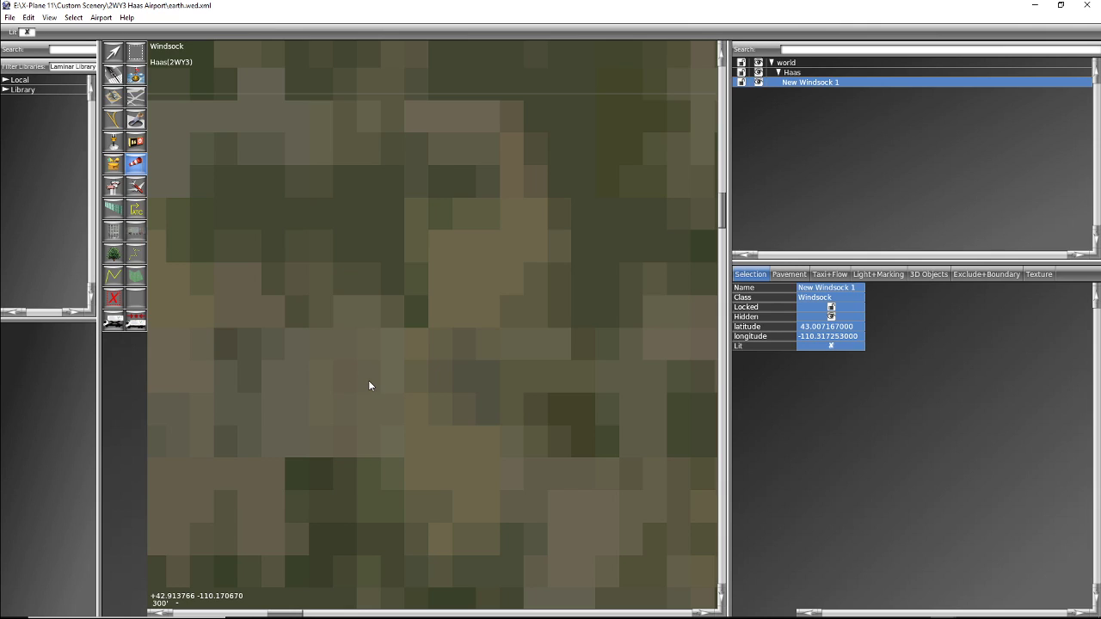
pyautogui.scroll(-5, 368, 380)
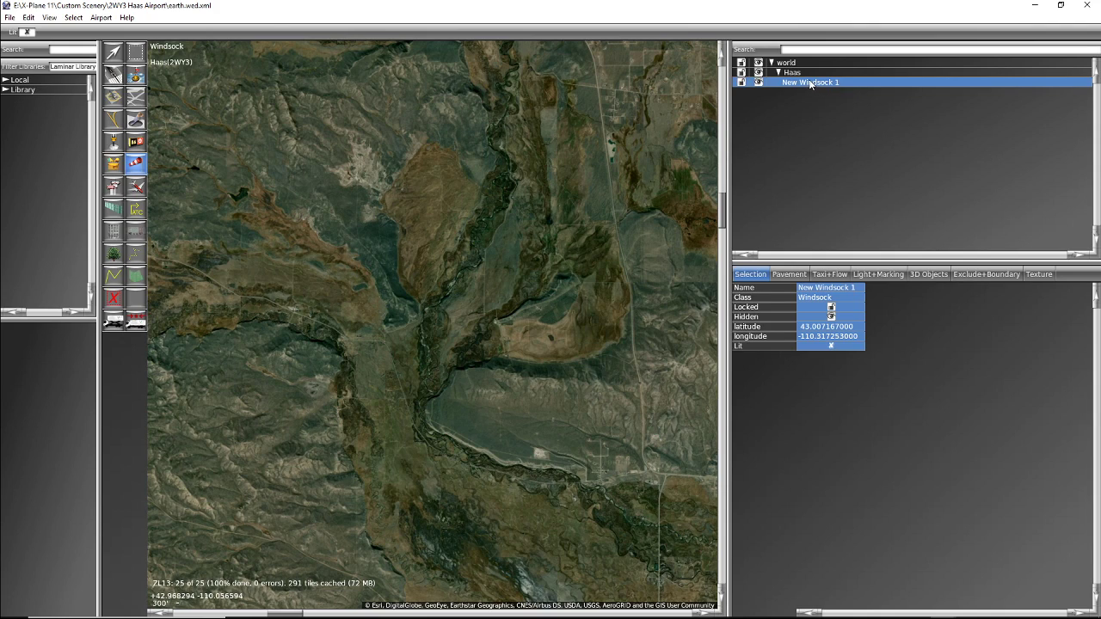
pyautogui.click(51, 17)
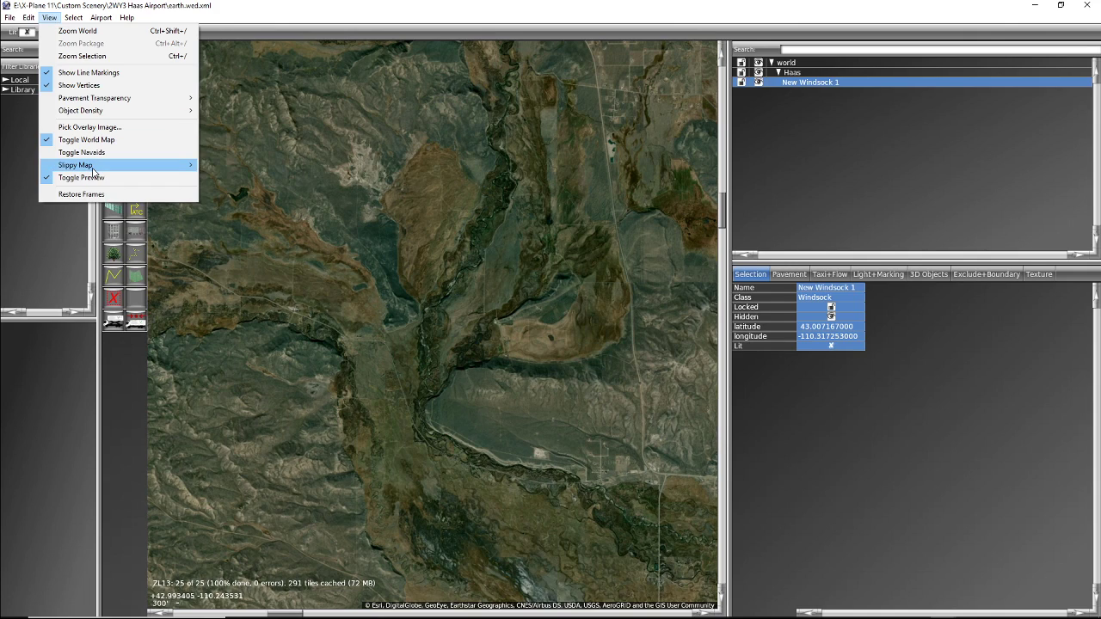
pyautogui.moveTo(94, 168)
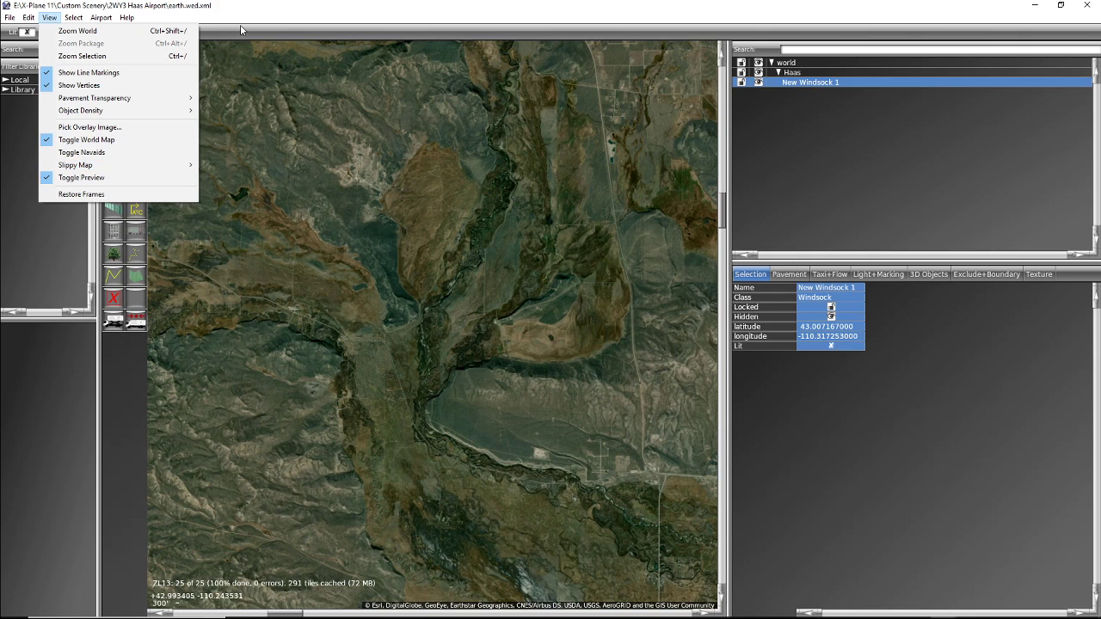
pyautogui.click(87, 56)
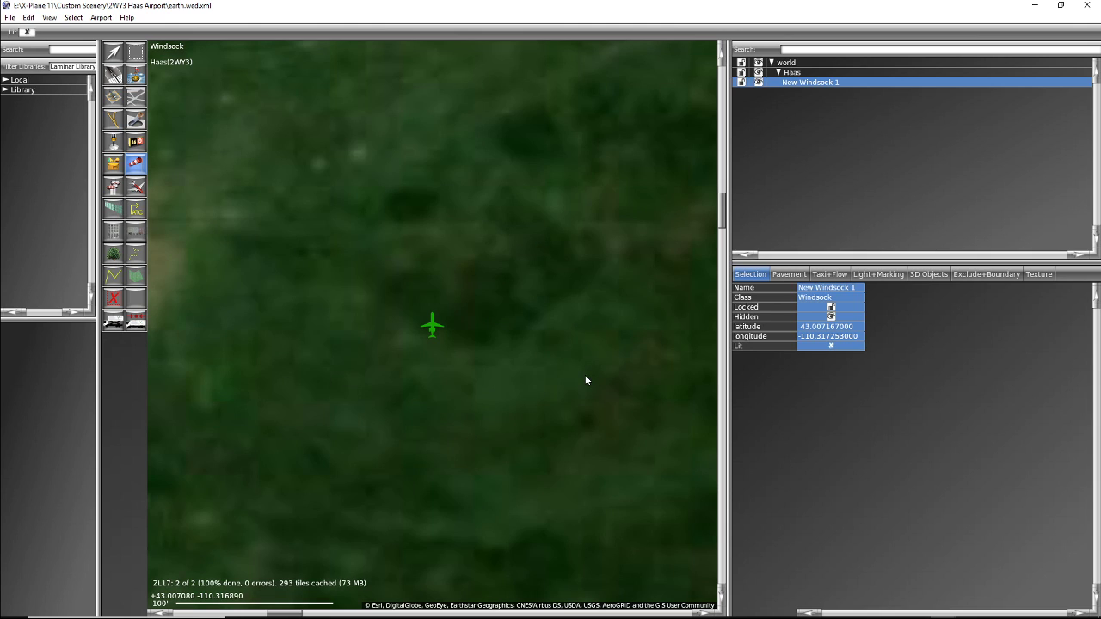
pyautogui.scroll(-1, 462, 377)
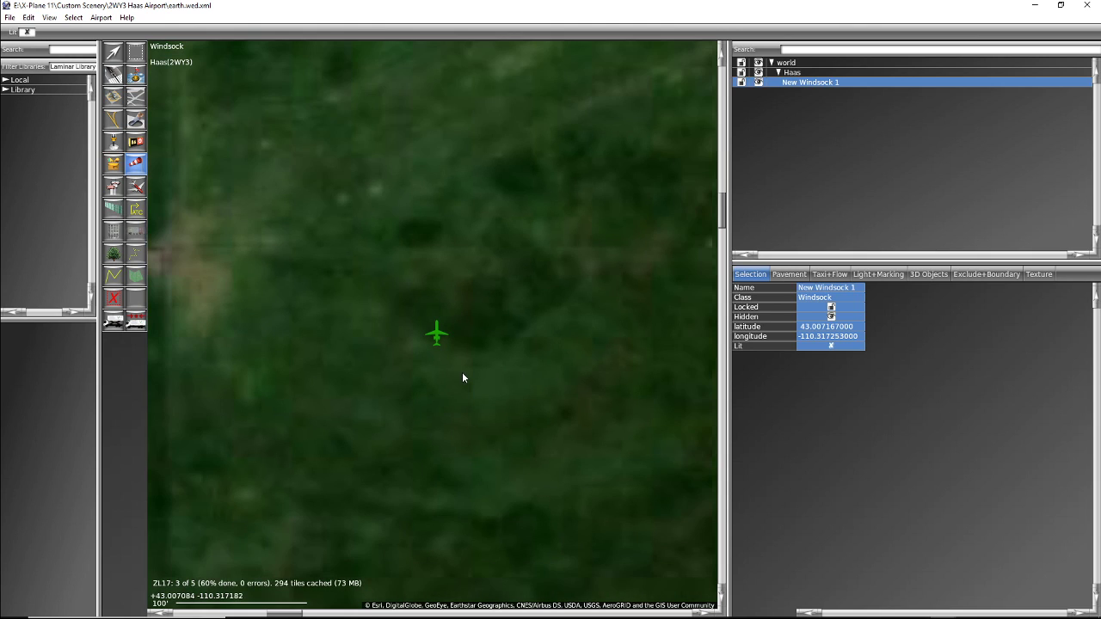
pyautogui.scroll(-3, 462, 378)
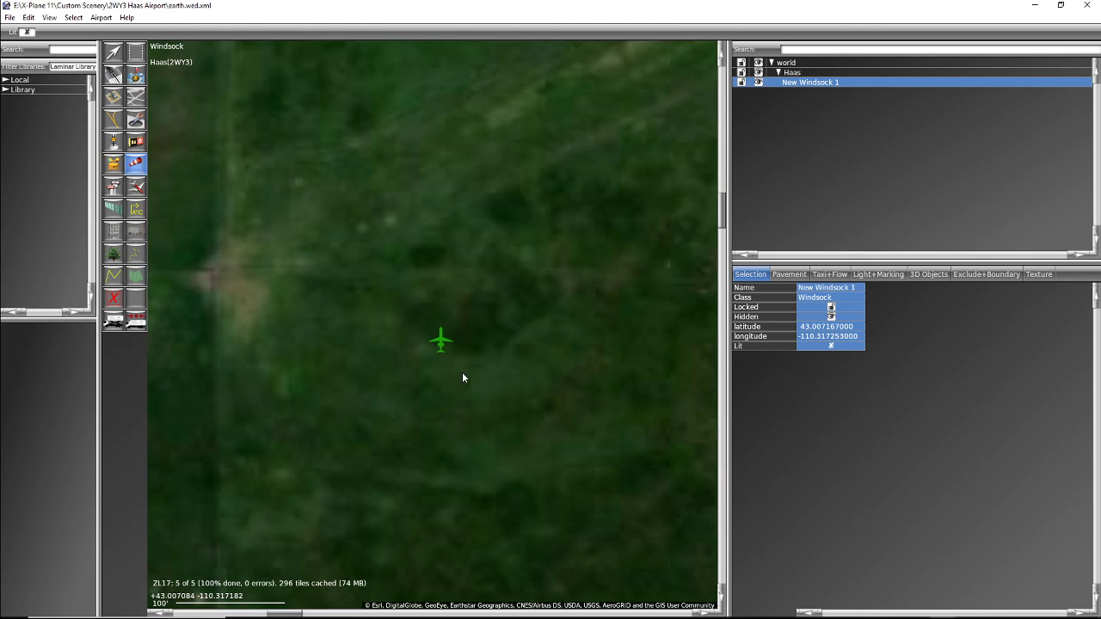
pyautogui.scroll(-3, 462, 377)
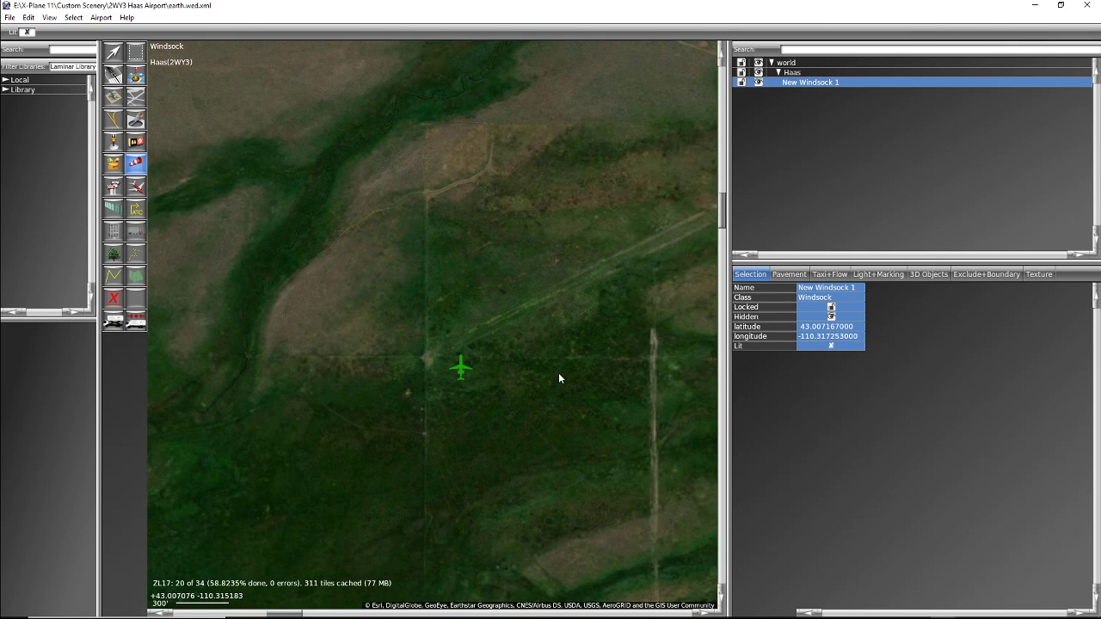
pyautogui.moveTo(592, 393); pyautogui.dragTo(382, 380, button='right')
pyautogui.scroll(-1, 383, 379)
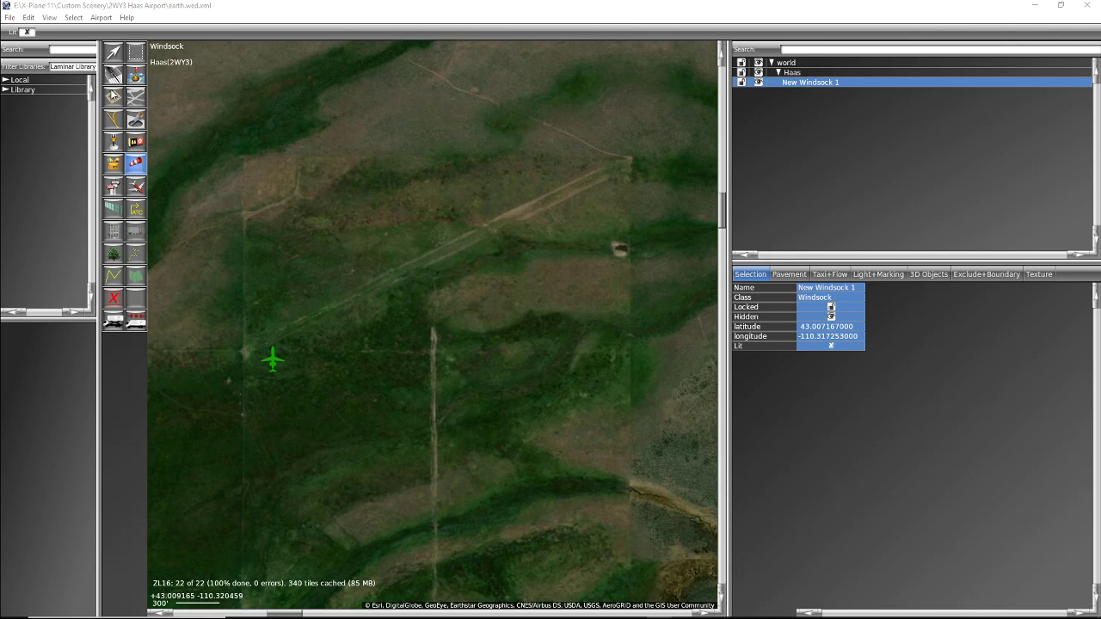
# Step: Draw a runway about 2705 ft long over the diagonal dirt strip, from its southwest end to its northeast end
pyautogui.click(112, 75)
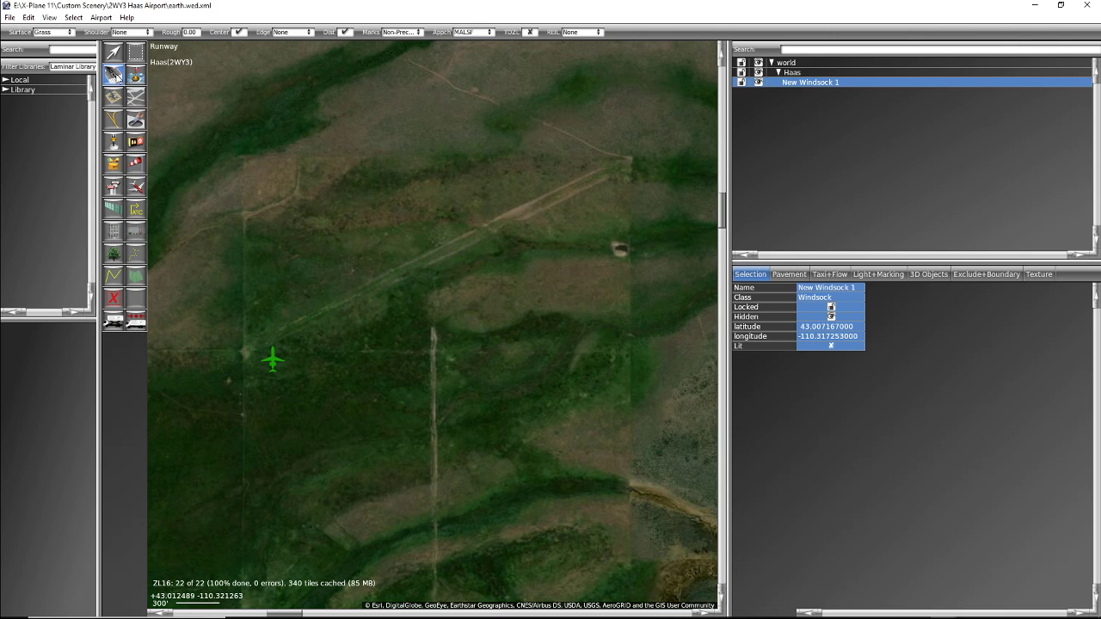
pyautogui.scroll(1, 254, 357)
pyautogui.scroll(1, 254, 356)
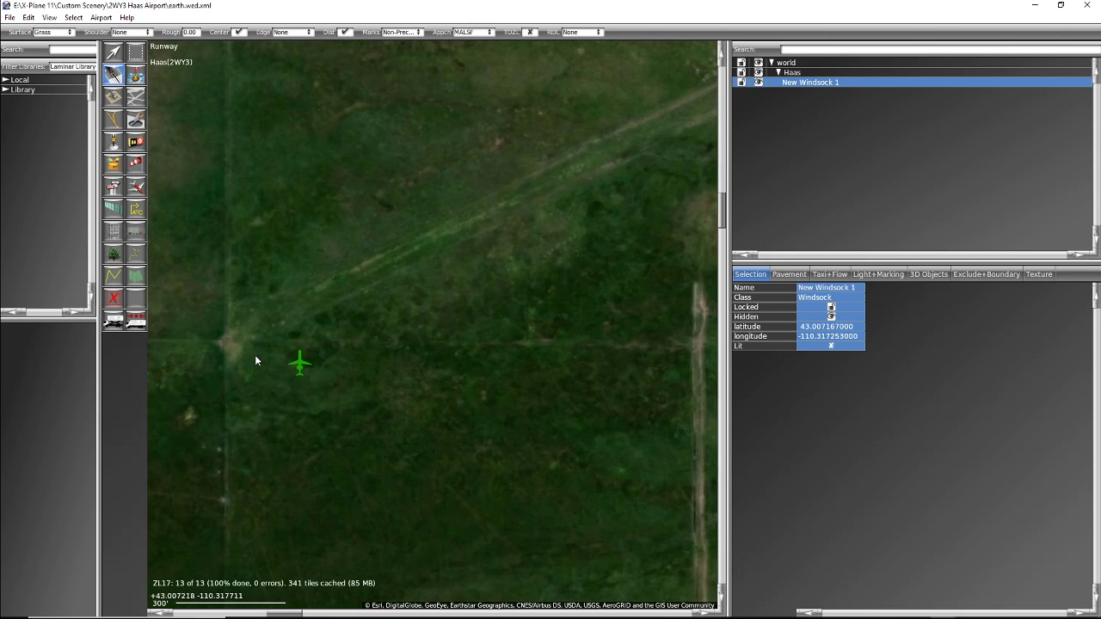
pyautogui.scroll(-2, 250, 339)
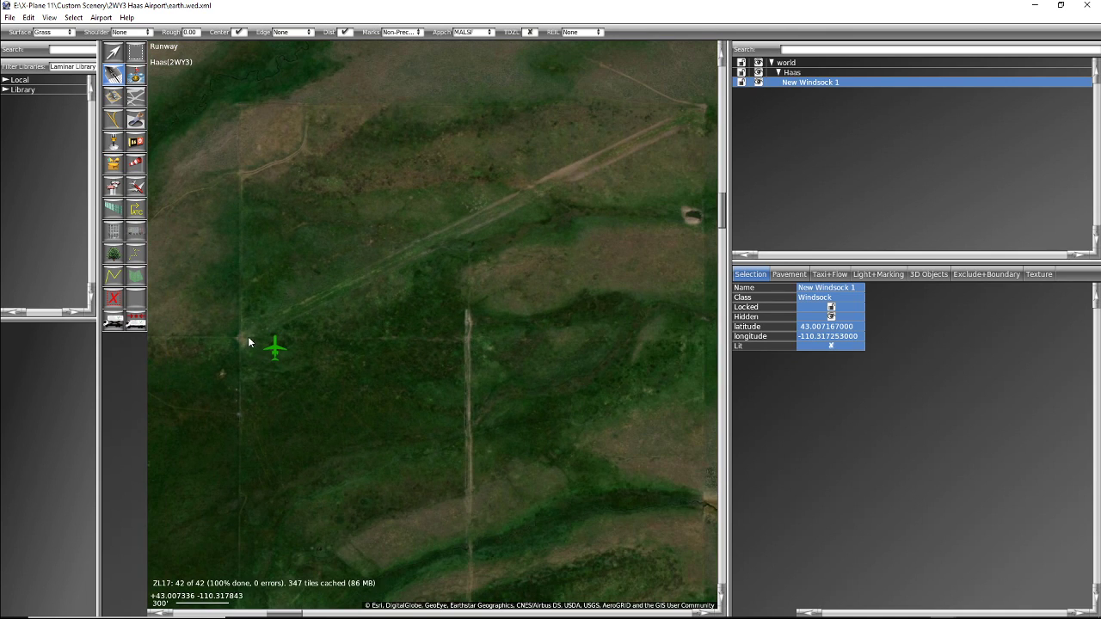
pyautogui.click(675, 122)
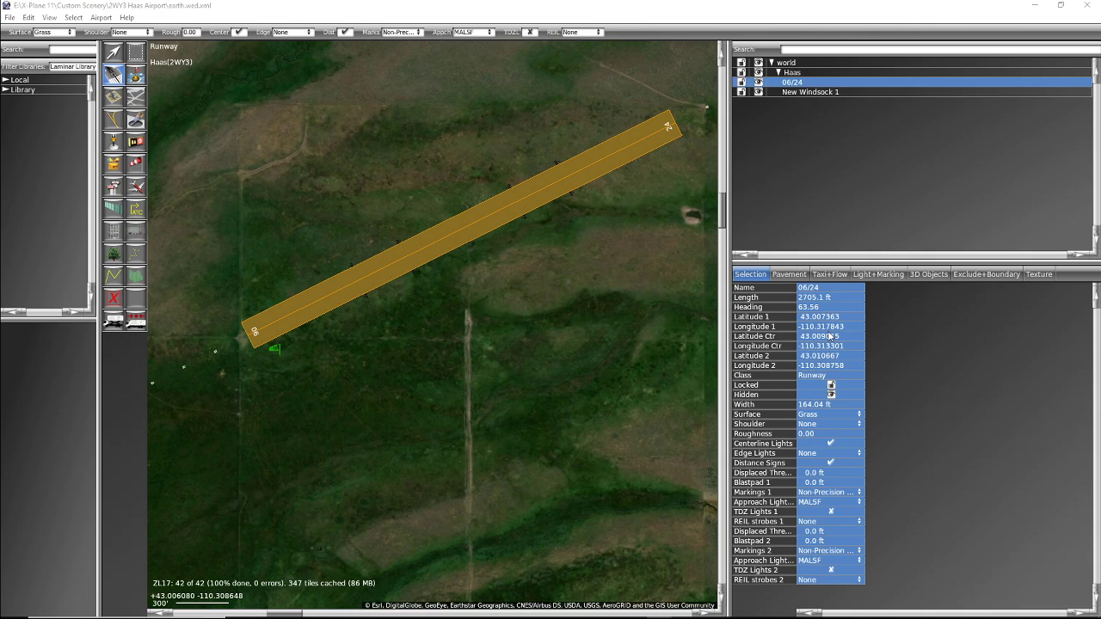
# Step: Keep the runway surface as Grass and turn off its centerline lights and distance signs
pyautogui.click(820, 419)
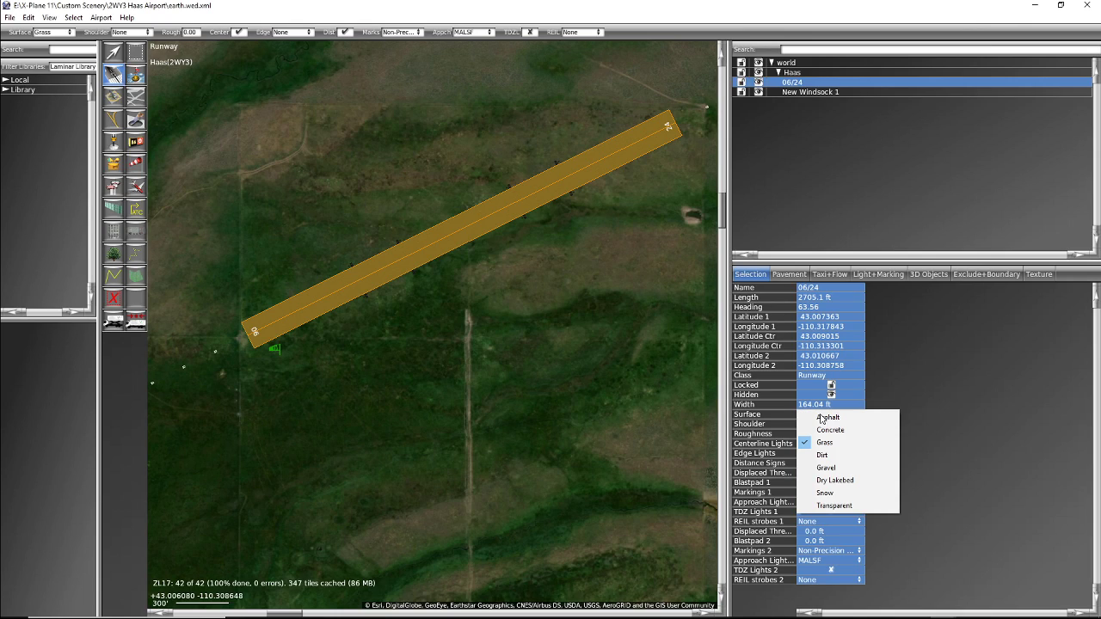
pyautogui.click(825, 443)
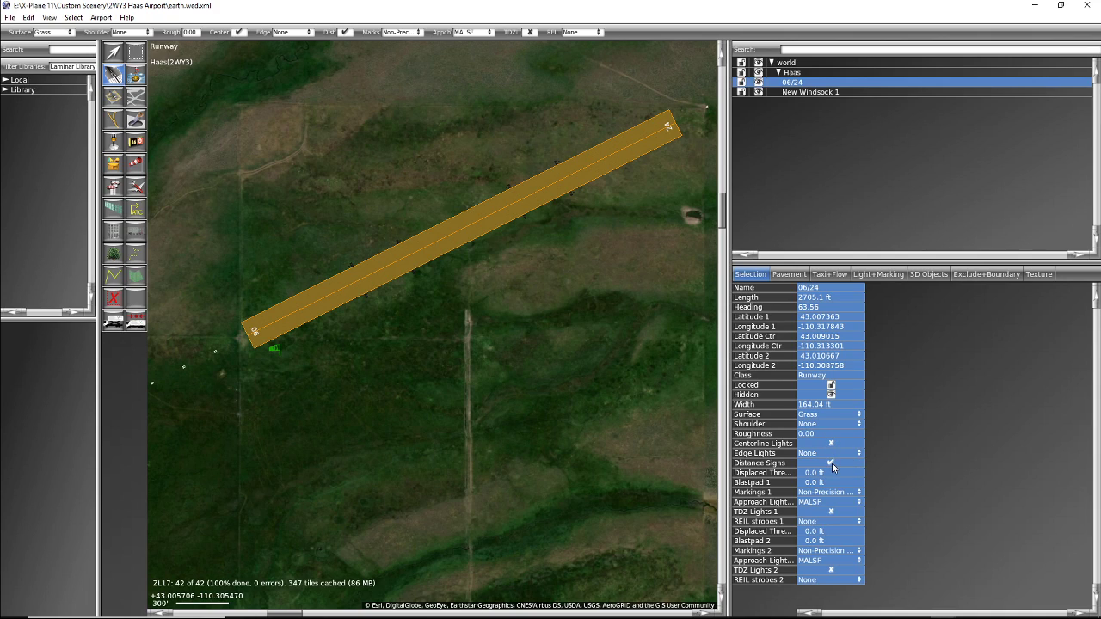
pyautogui.click(831, 463)
# Step: Set the markings and approach lighting to None for both ends of runway 06/24
pyautogui.click(829, 495)
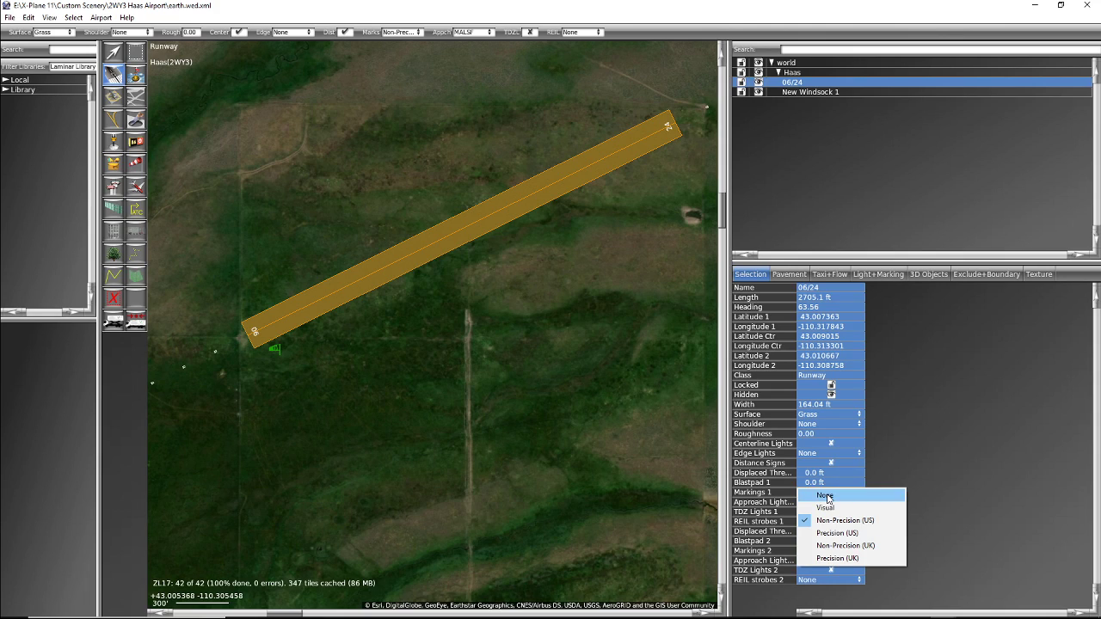
pyautogui.click(875, 492)
pyautogui.click(824, 504)
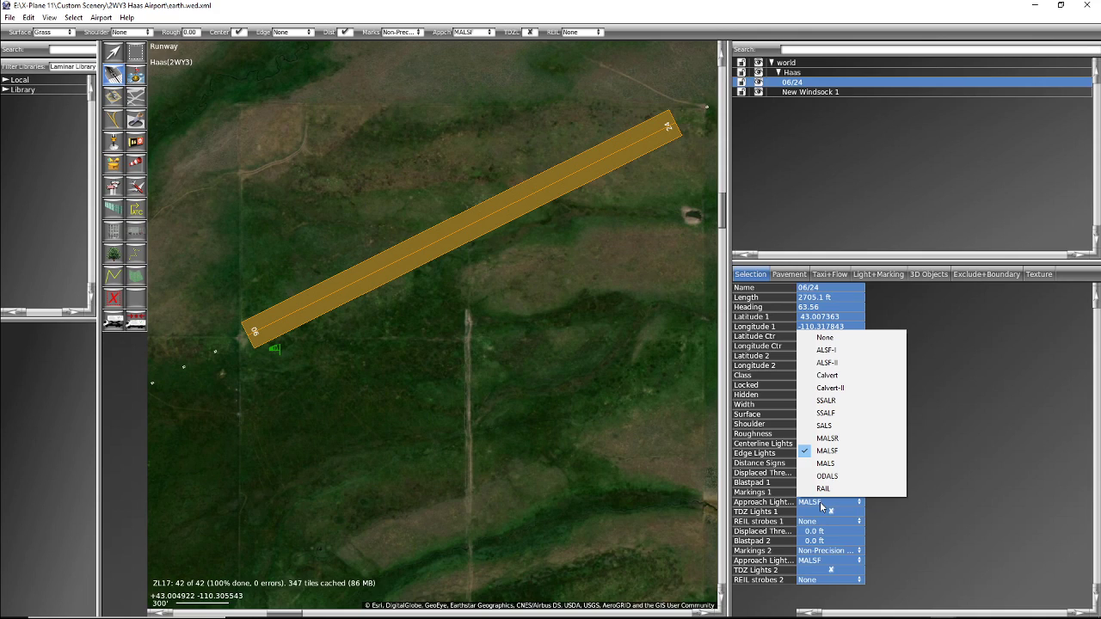
pyautogui.click(832, 338)
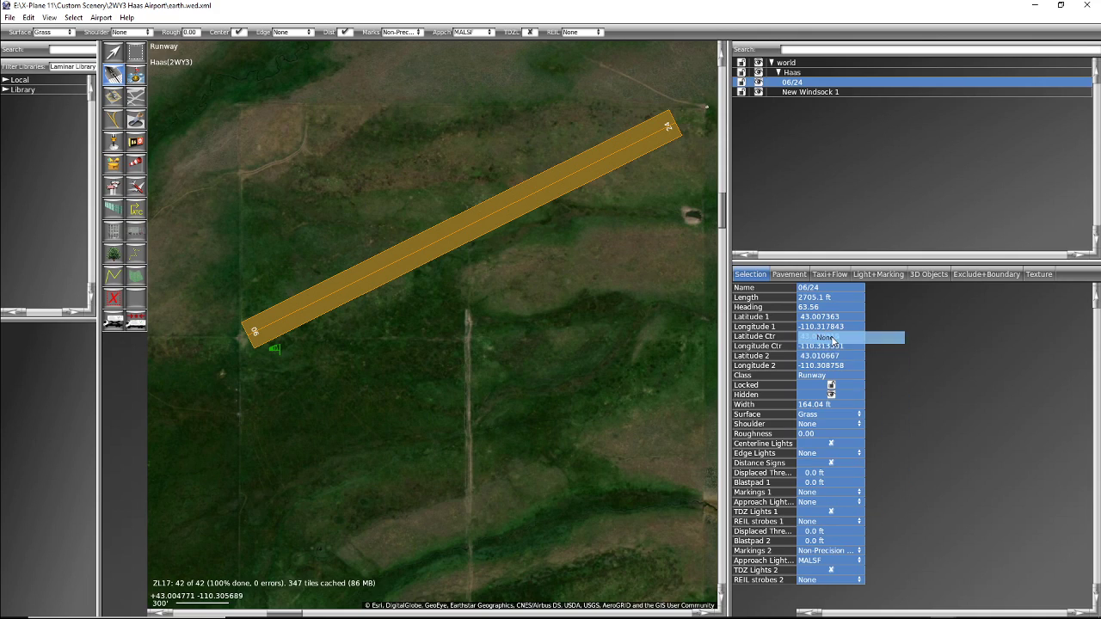
pyautogui.click(828, 552)
pyautogui.click(826, 475)
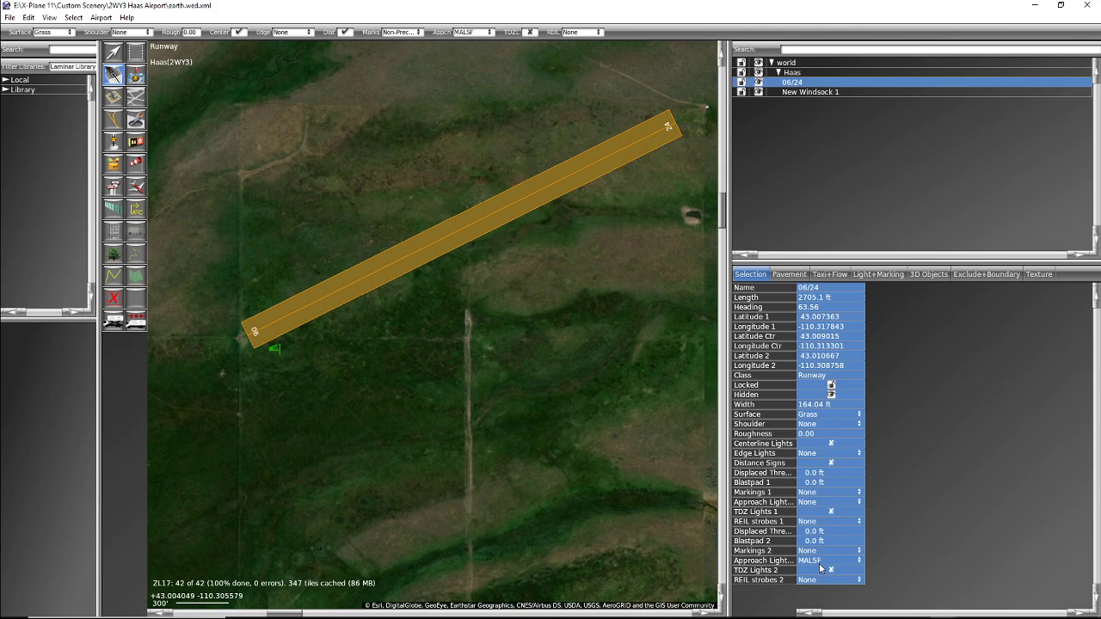
pyautogui.click(819, 563)
pyautogui.click(831, 394)
# Step: Try a runway length of 2960 ft and undo the length change
pyautogui.click(813, 299)
pyautogui.write('29')
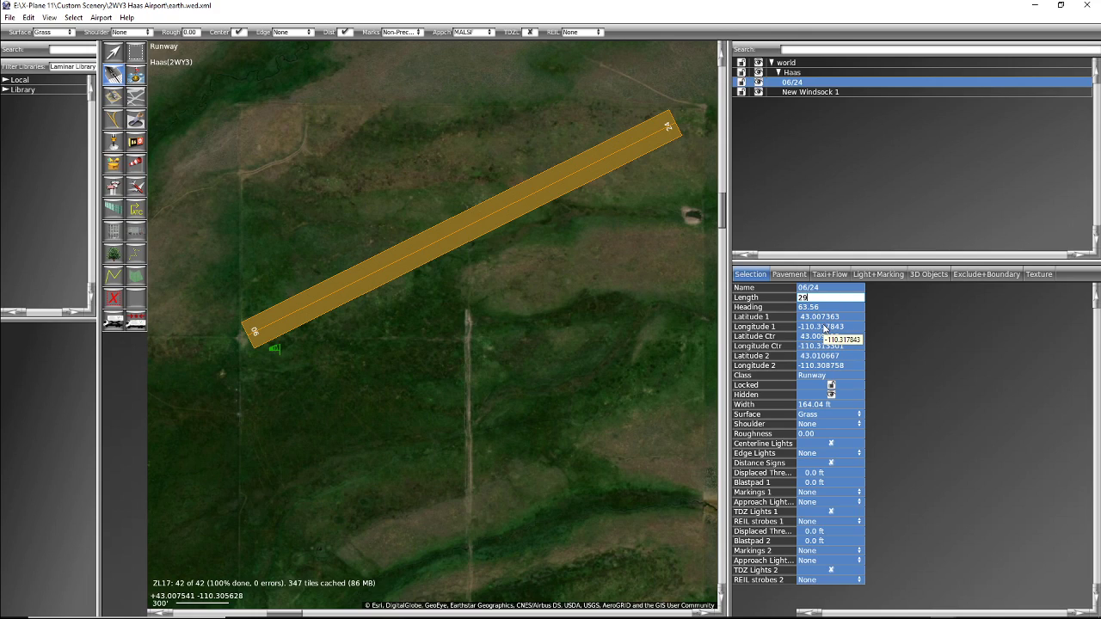
pyautogui.write('60')
pyautogui.click(908, 327)
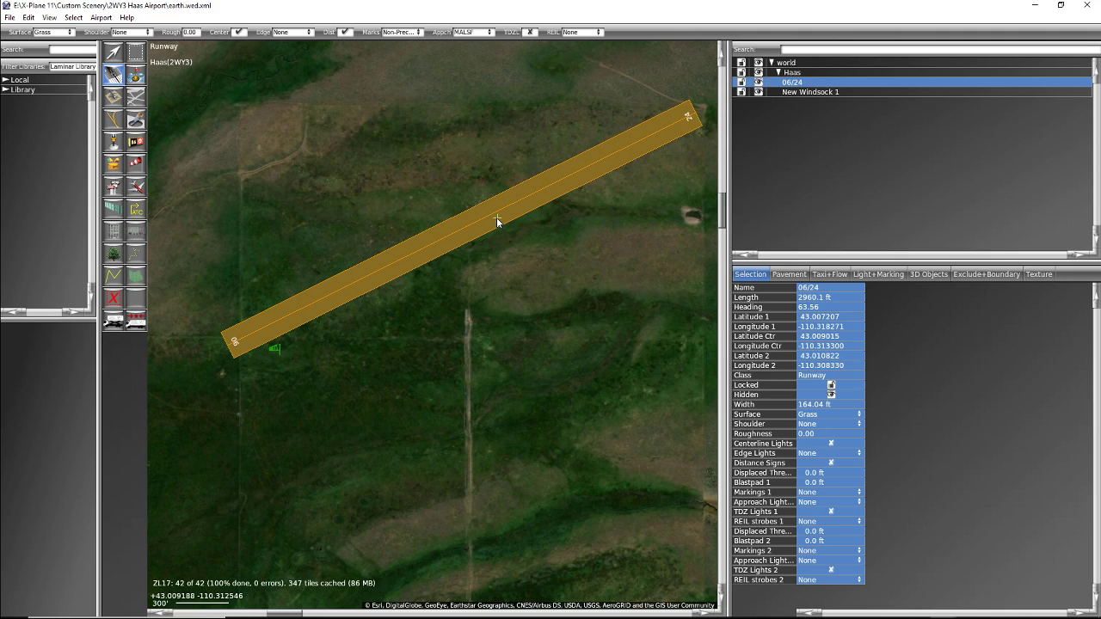
pyautogui.click(29, 17)
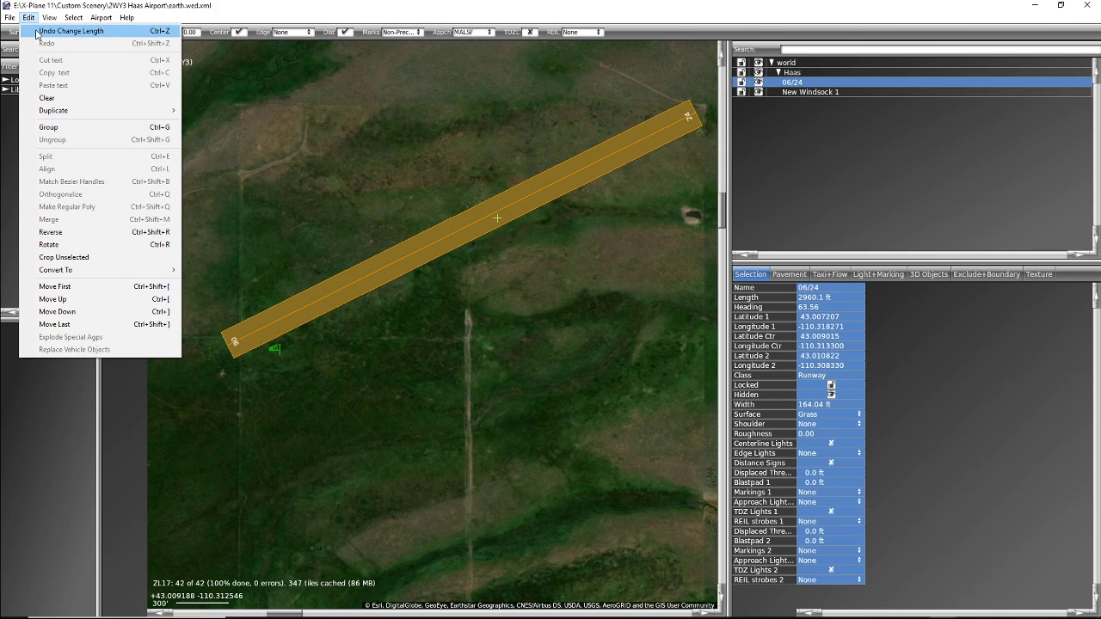
pyautogui.click(38, 31)
# Step: Shift the whole runway slightly west with the Vertex tool to align it with the strip in the imagery
pyautogui.click(111, 56)
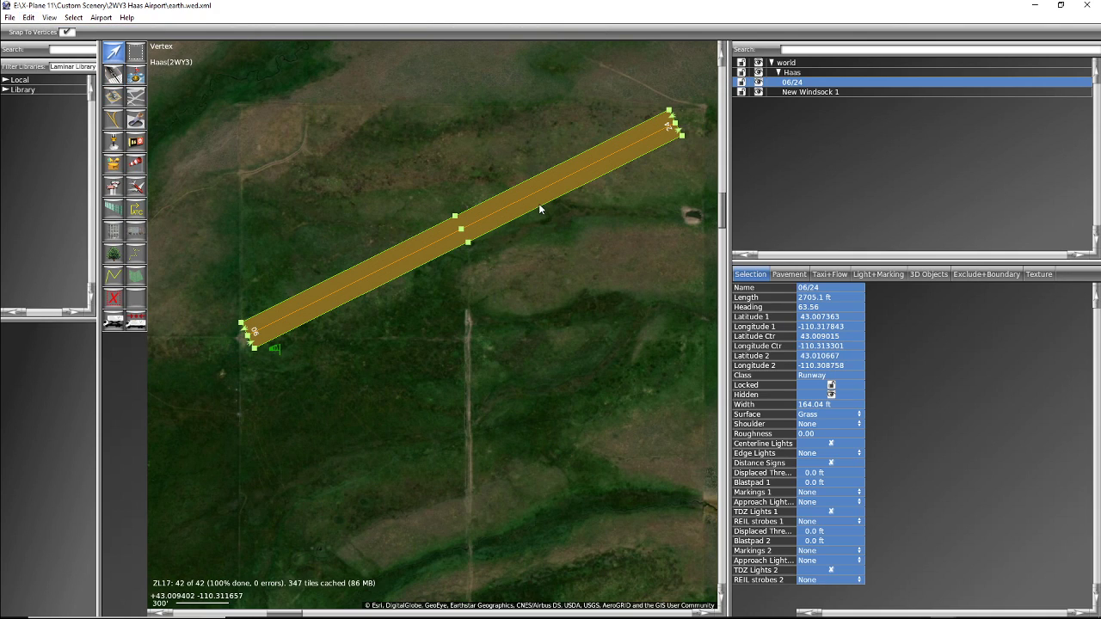
pyautogui.moveTo(539, 203)
pyautogui.mouseDown()
pyautogui.moveTo(549, 247)
pyautogui.moveTo(559, 227)
pyautogui.moveTo(549, 200)
pyautogui.moveTo(540, 203)
pyautogui.moveTo(558, 243)
pyautogui.moveTo(534, 203)
pyautogui.mouseUp()
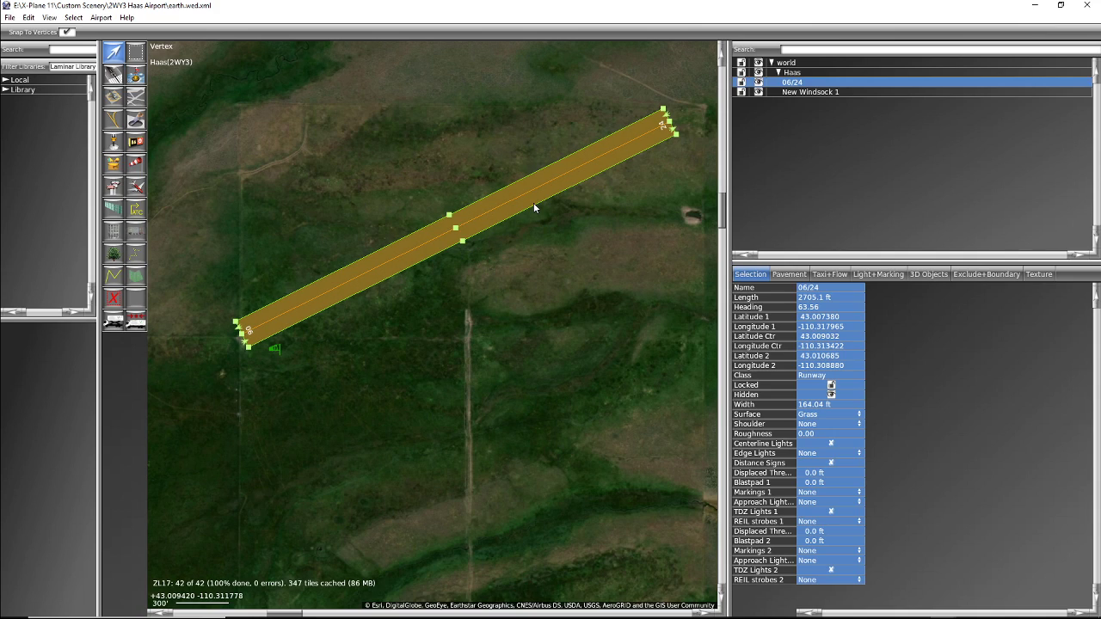
pyautogui.click(614, 363)
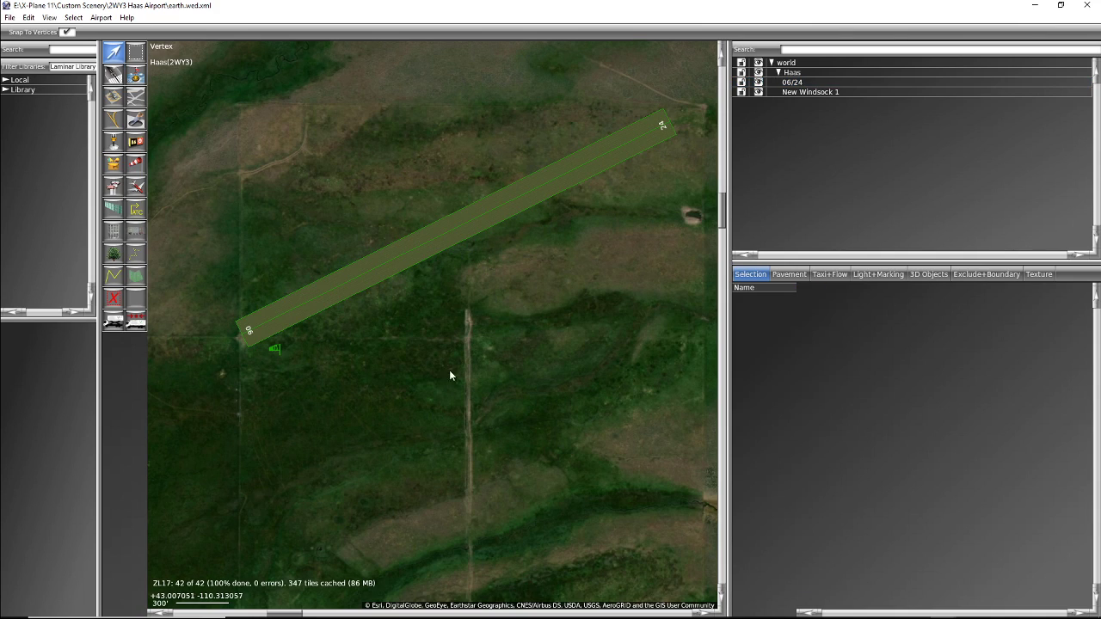
pyautogui.click(381, 275)
pyautogui.moveTo(381, 273)
pyautogui.mouseDown()
pyautogui.moveTo(415, 358)
pyautogui.moveTo(379, 275)
pyautogui.mouseUp()
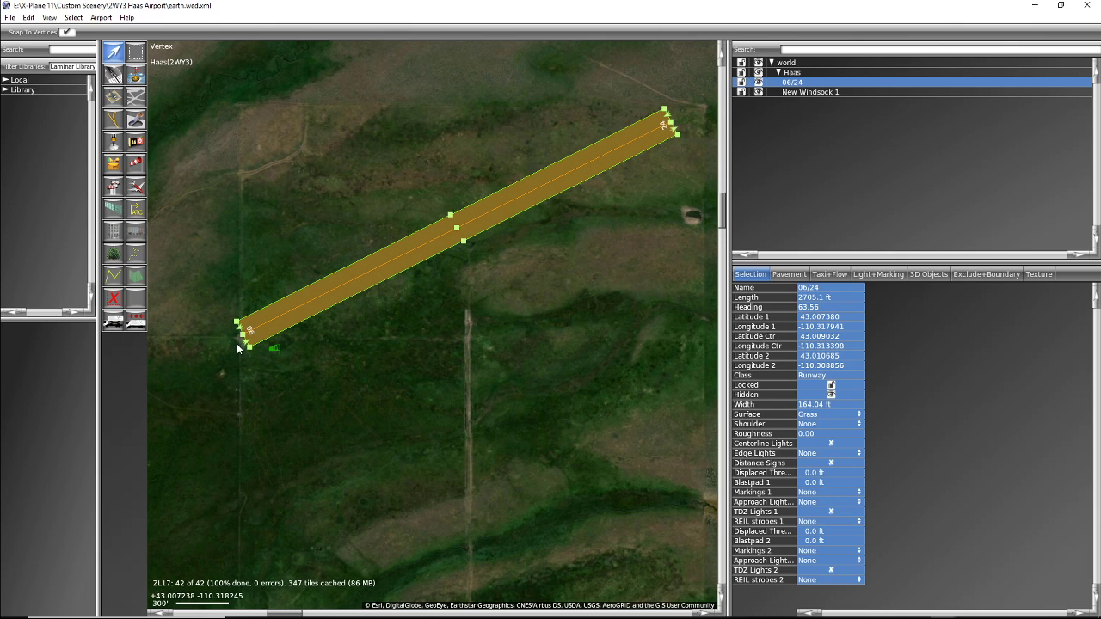
# Step: Reposition the runway's 06 end slightly southwest over the strip's end, making the runway about 2743 ft long
pyautogui.moveTo(244, 338)
pyautogui.mouseDown()
pyautogui.moveTo(278, 357)
pyautogui.moveTo(246, 340)
pyautogui.mouseUp()
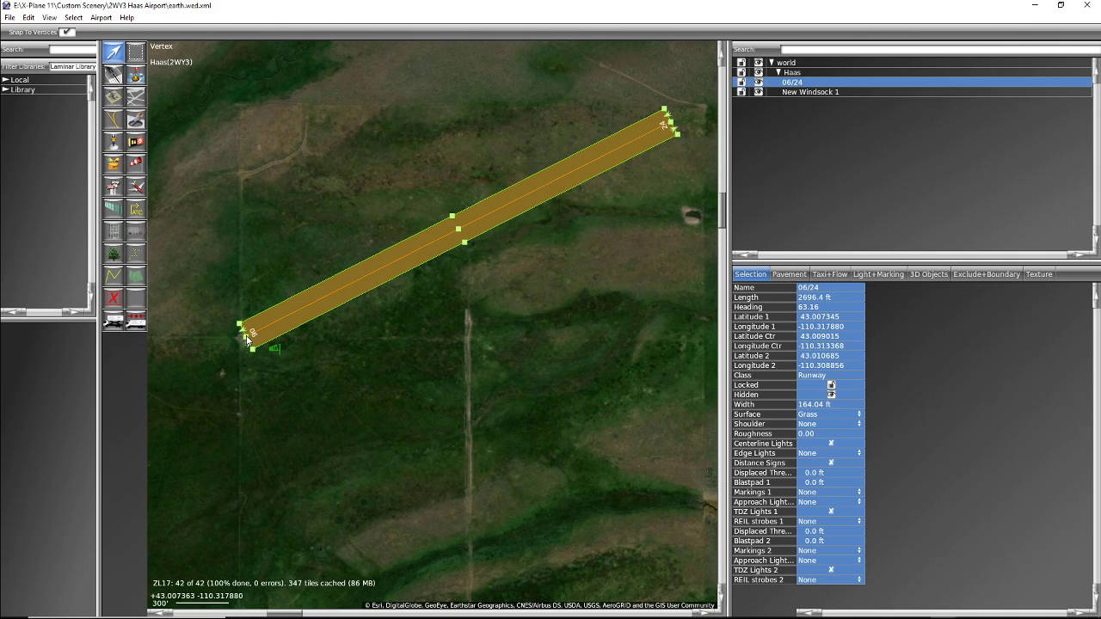
pyautogui.moveTo(247, 339); pyautogui.dragTo(249, 342)
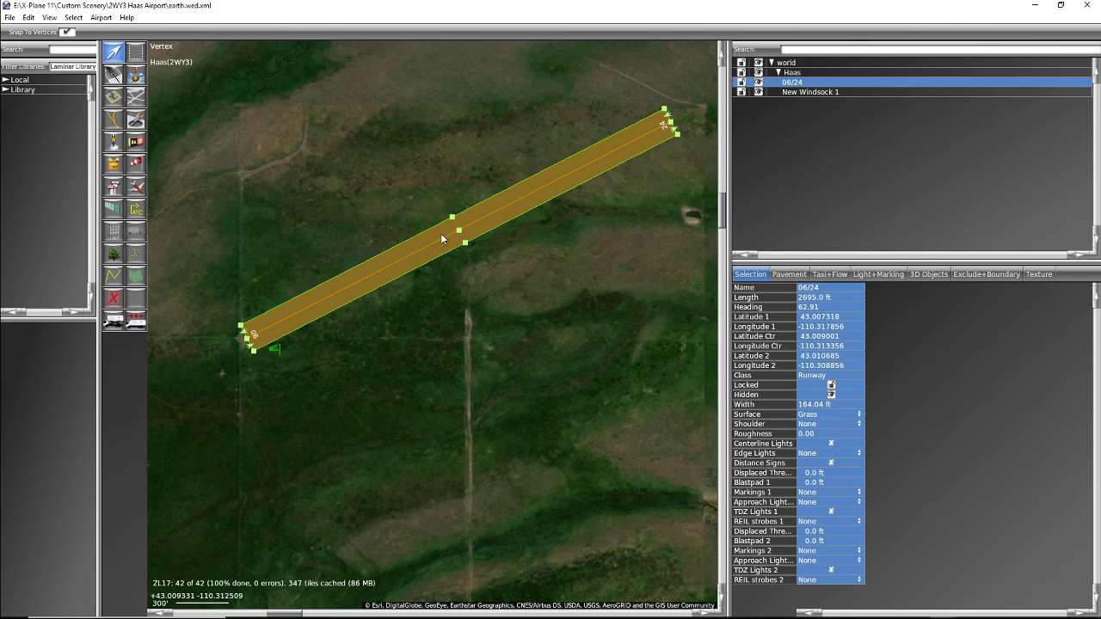
pyautogui.moveTo(247, 339)
pyautogui.mouseDown()
pyautogui.moveTo(223, 353)
pyautogui.moveTo(337, 288)
pyautogui.moveTo(242, 347)
pyautogui.mouseUp()
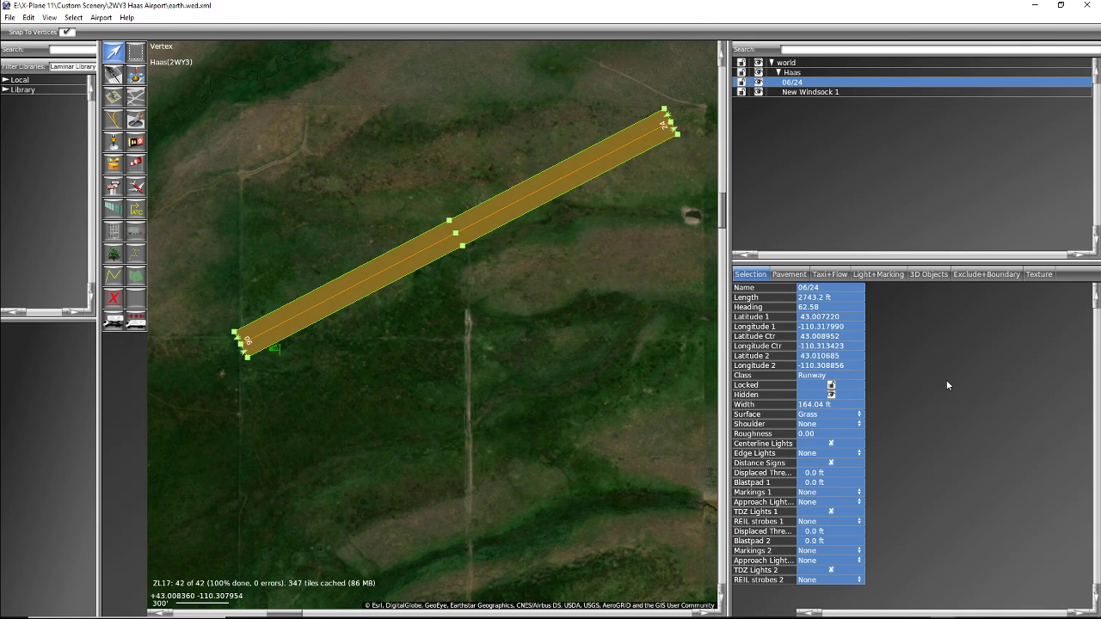
# Step: Delete the windsock beside the runway's southwest end
pyautogui.click(634, 365)
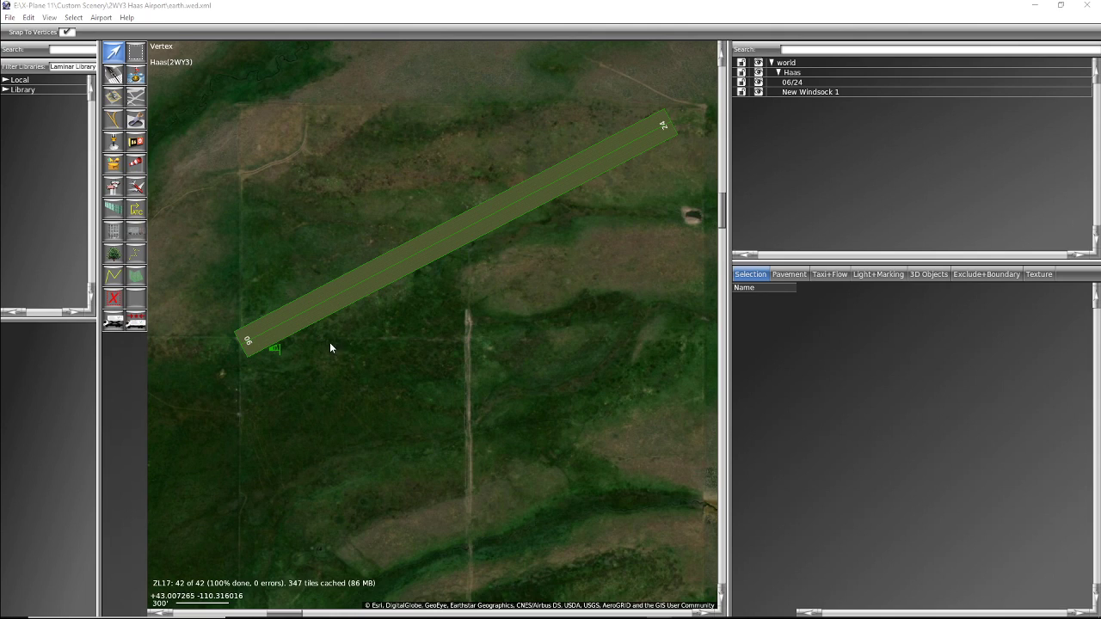
pyautogui.click(277, 349)
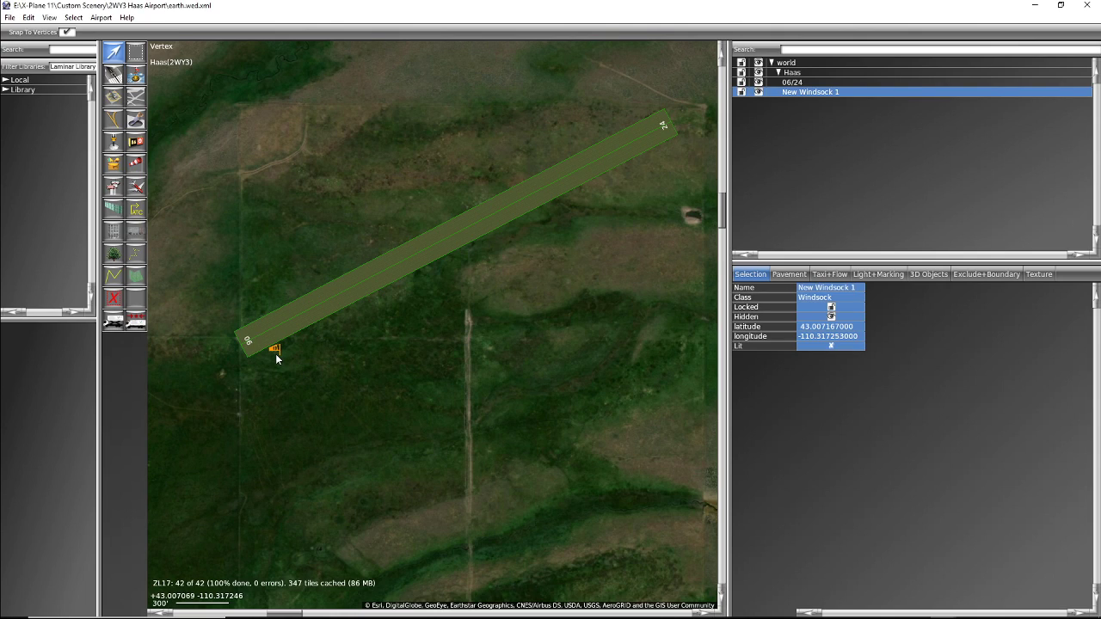
pyautogui.press('Delete')
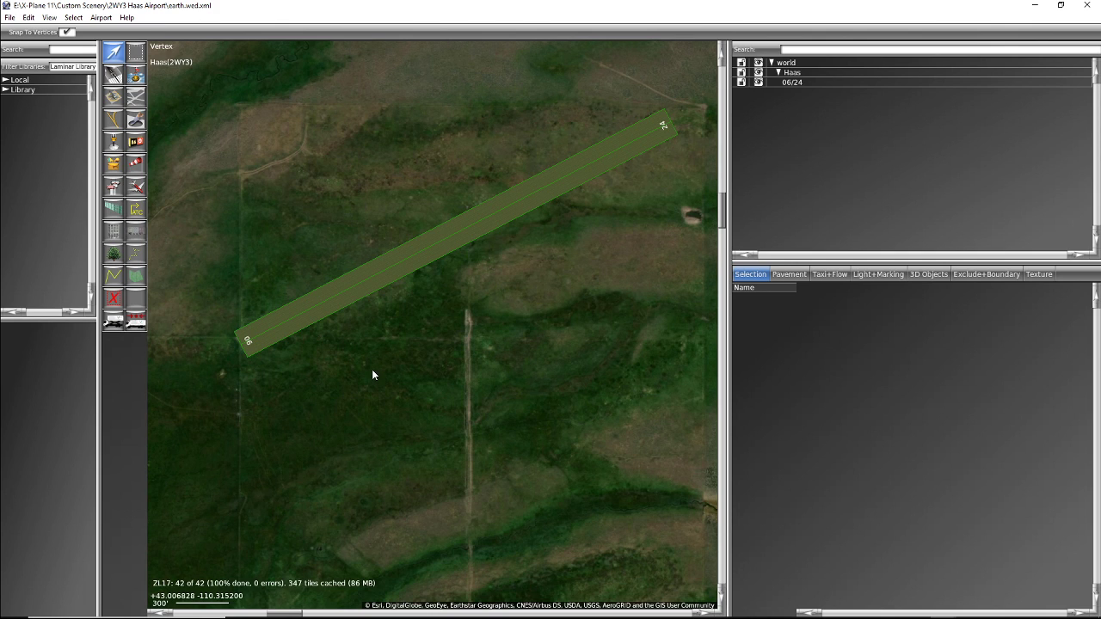
# Step: Draw a rectangular exclusion zone around the runway and extend its southwest corner south to the pond
pyautogui.scroll(-5, 372, 370)
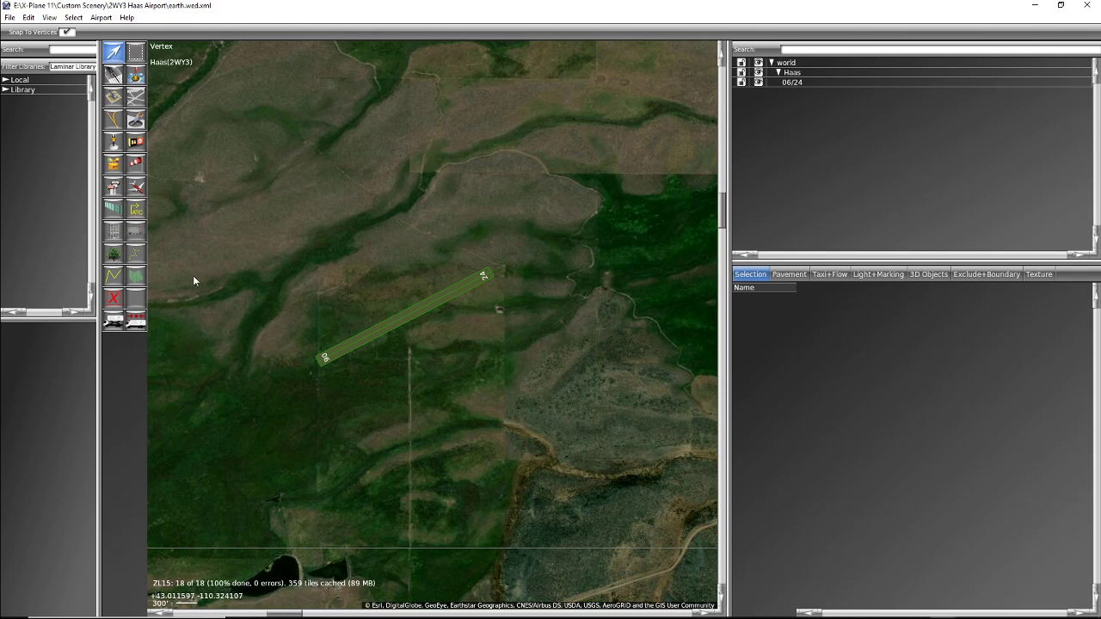
pyautogui.click(114, 297)
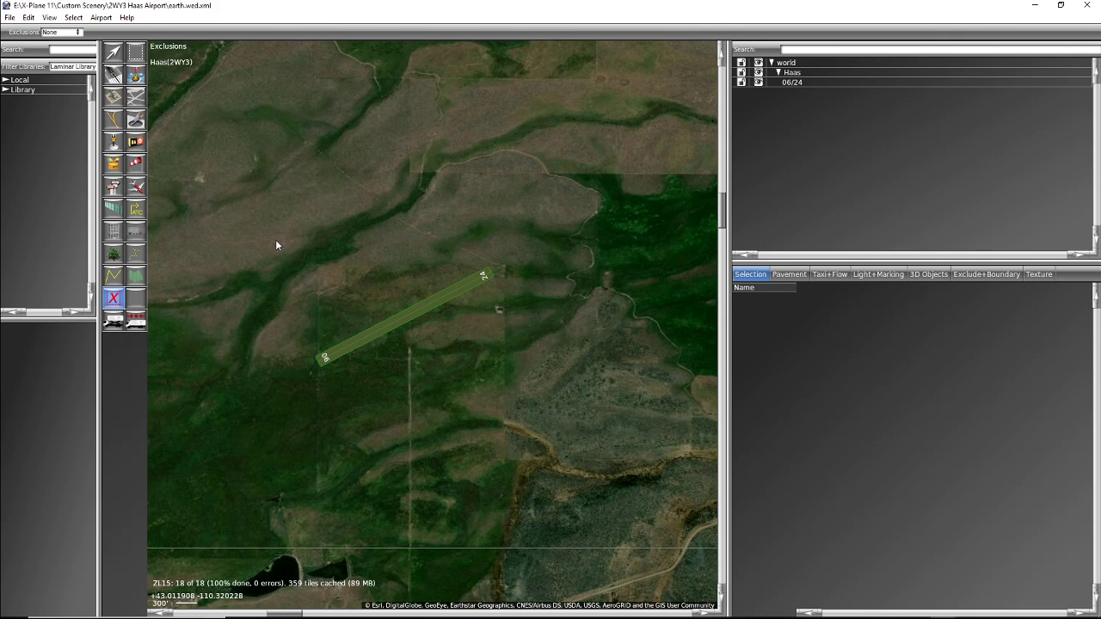
pyautogui.moveTo(276, 236); pyautogui.dragTo(526, 432)
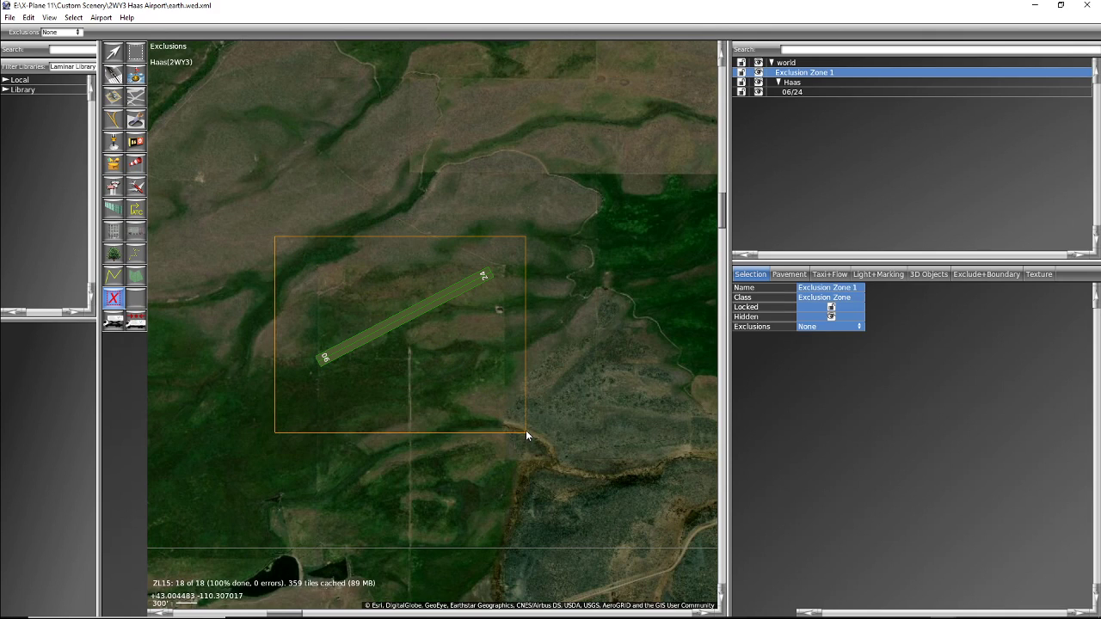
pyautogui.press('v')
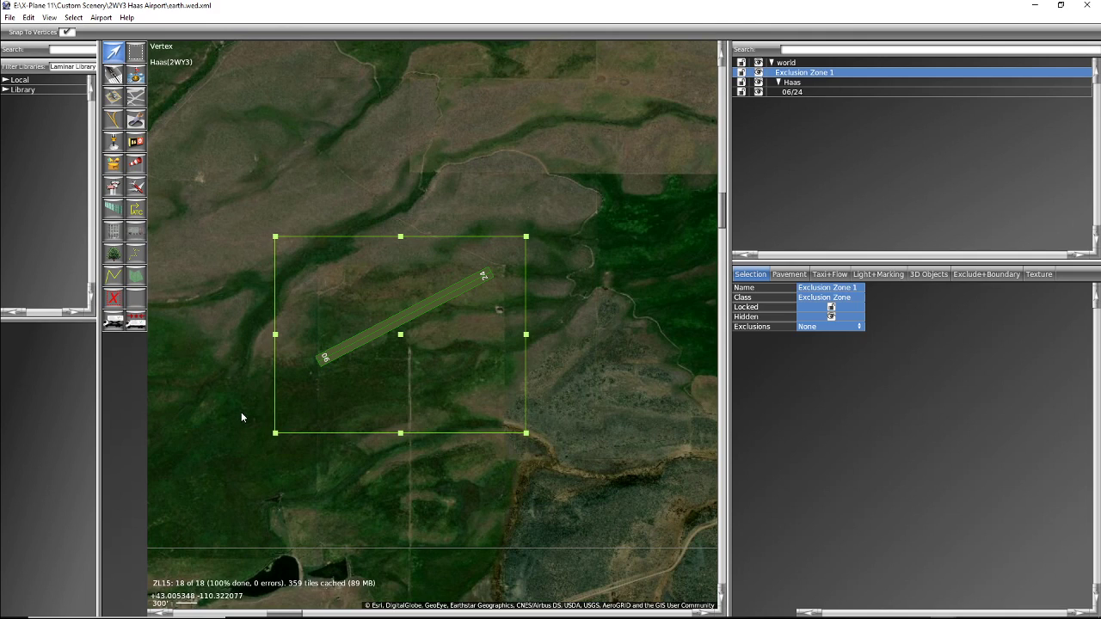
pyautogui.moveTo(277, 433); pyautogui.dragTo(287, 563)
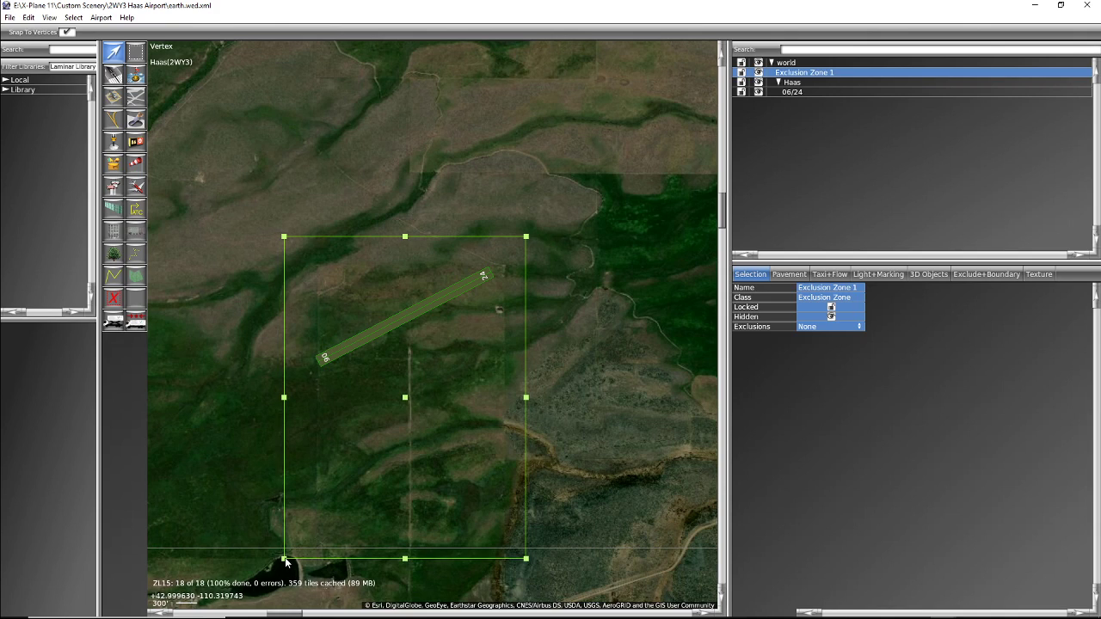
# Step: Set the exclusion zone to exclude Objects and Road Networks
pyautogui.click(854, 327)
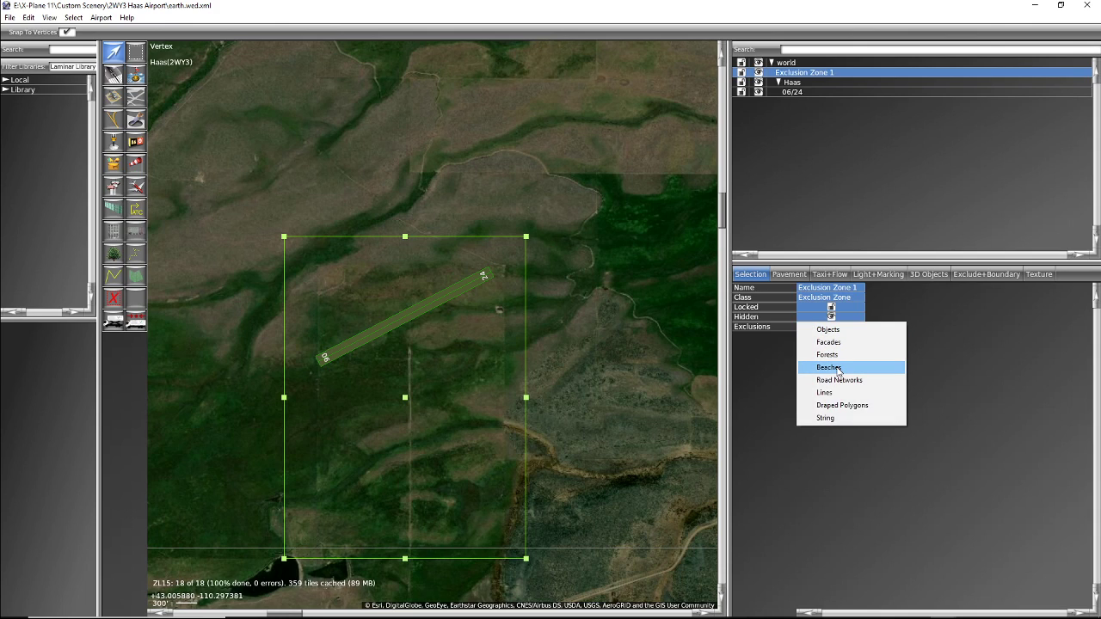
pyautogui.click(837, 332)
pyautogui.click(833, 327)
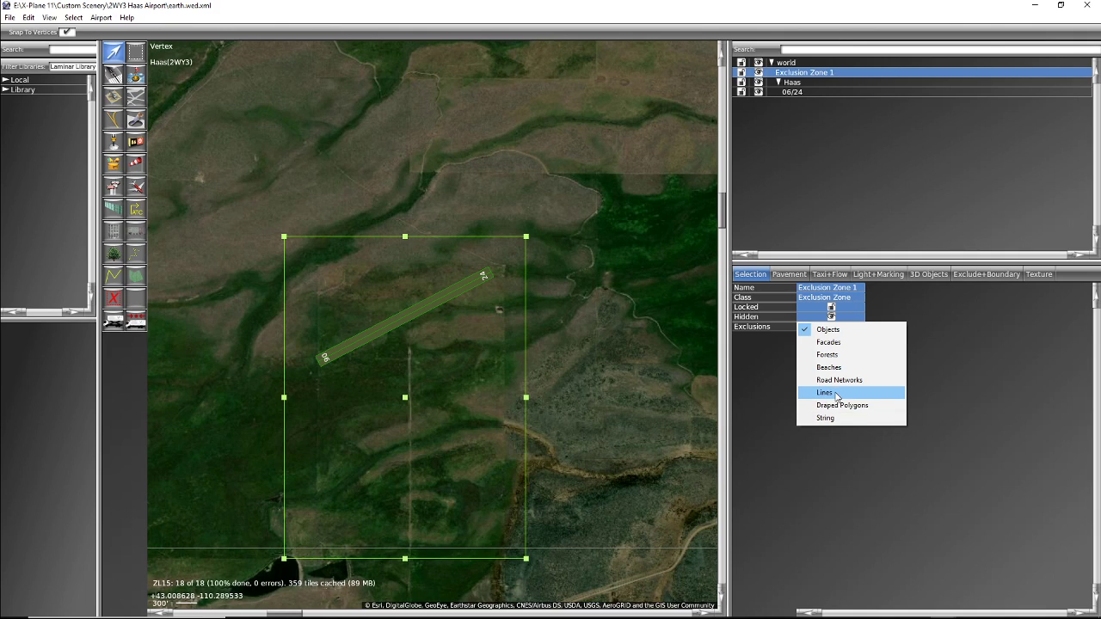
pyautogui.click(828, 380)
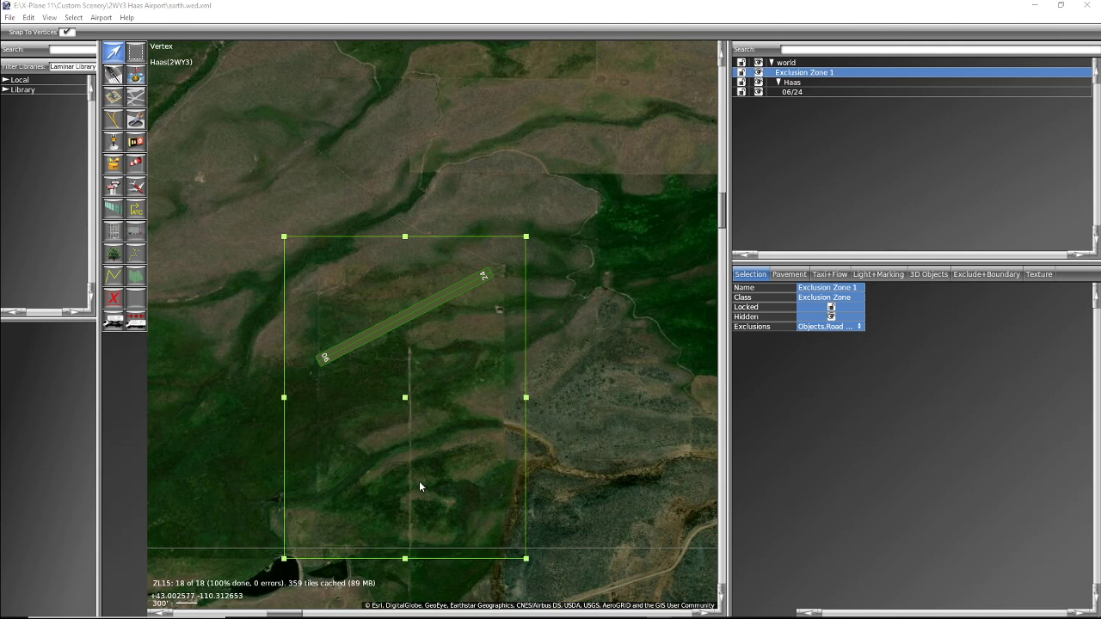
# Step: Move the exclusion zone into the Haas airport in the hierarchy, below runway 06/24
pyautogui.scroll(-1, 419, 483)
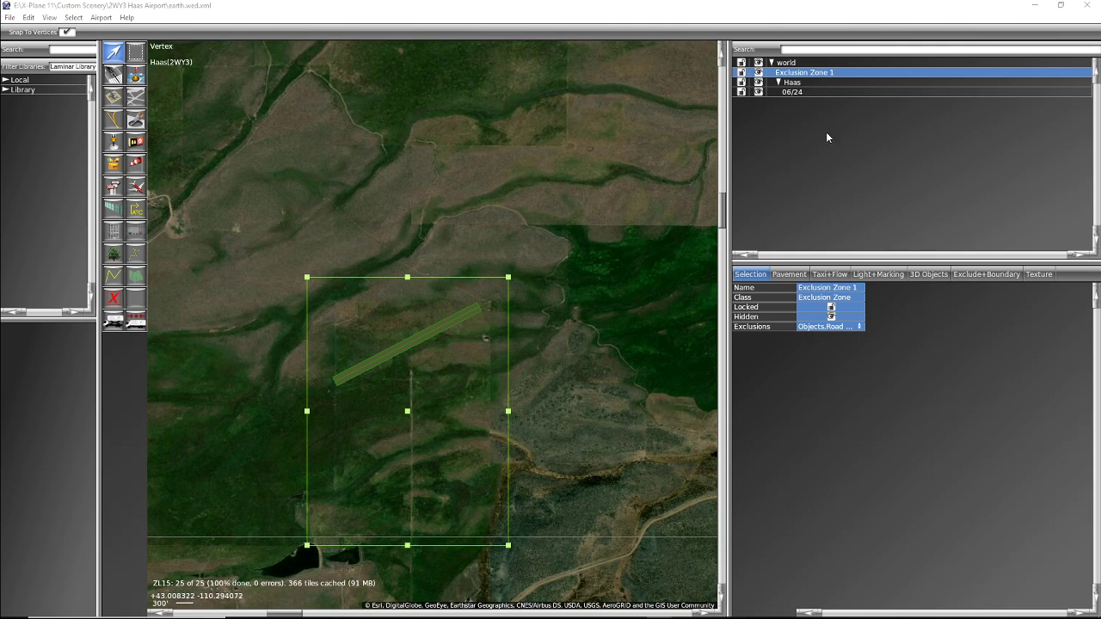
pyautogui.click(771, 74)
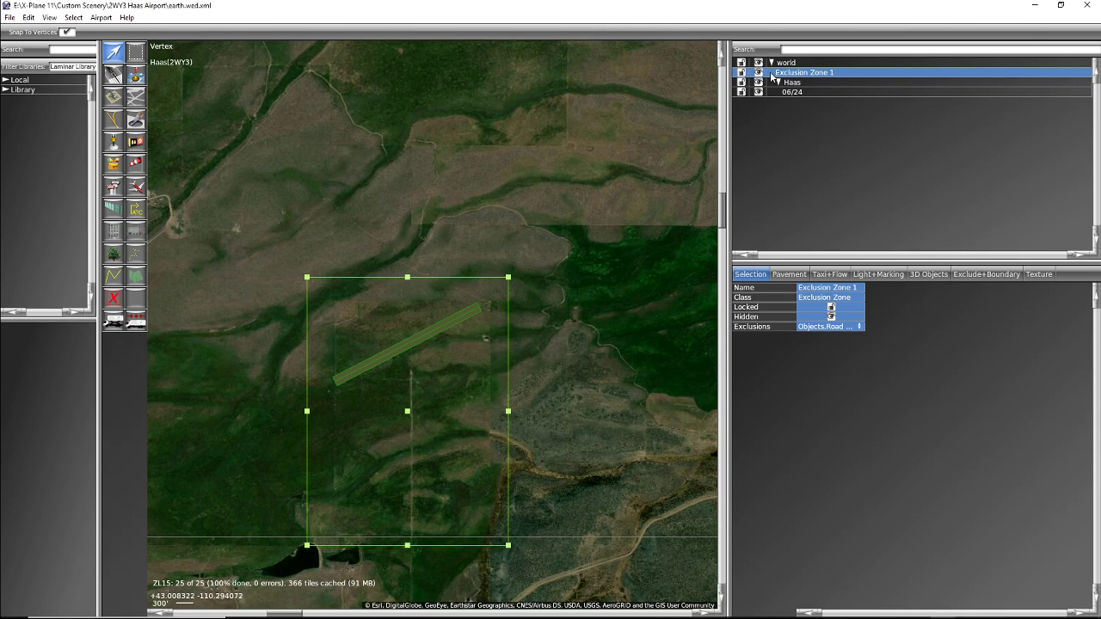
pyautogui.moveTo(771, 76); pyautogui.dragTo(774, 100)
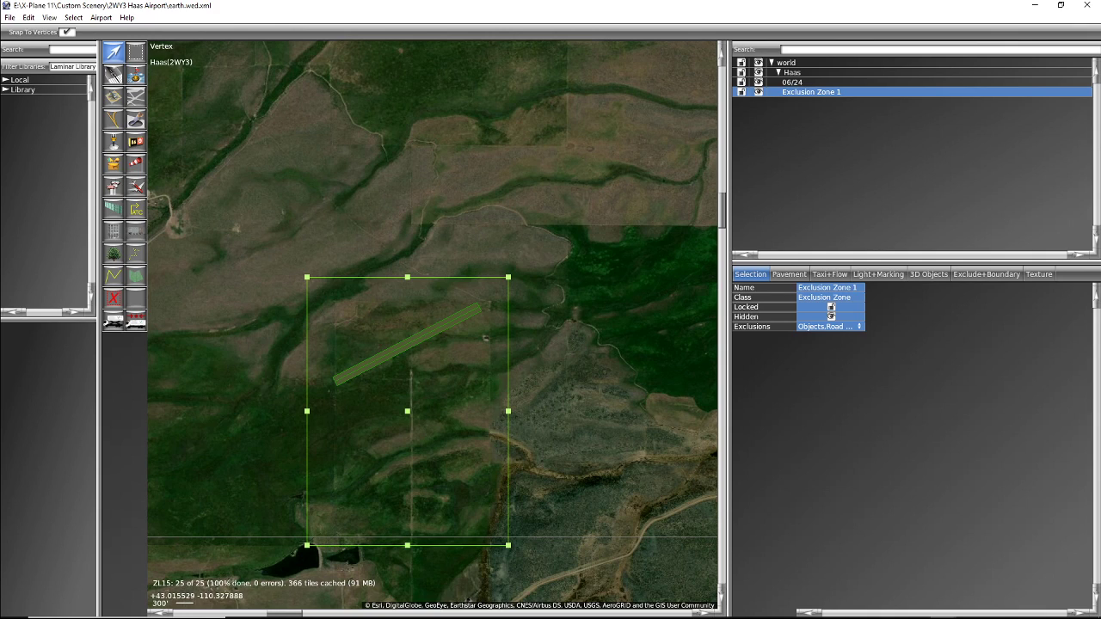
# Step: Save the scenery package
pyautogui.click(9, 17)
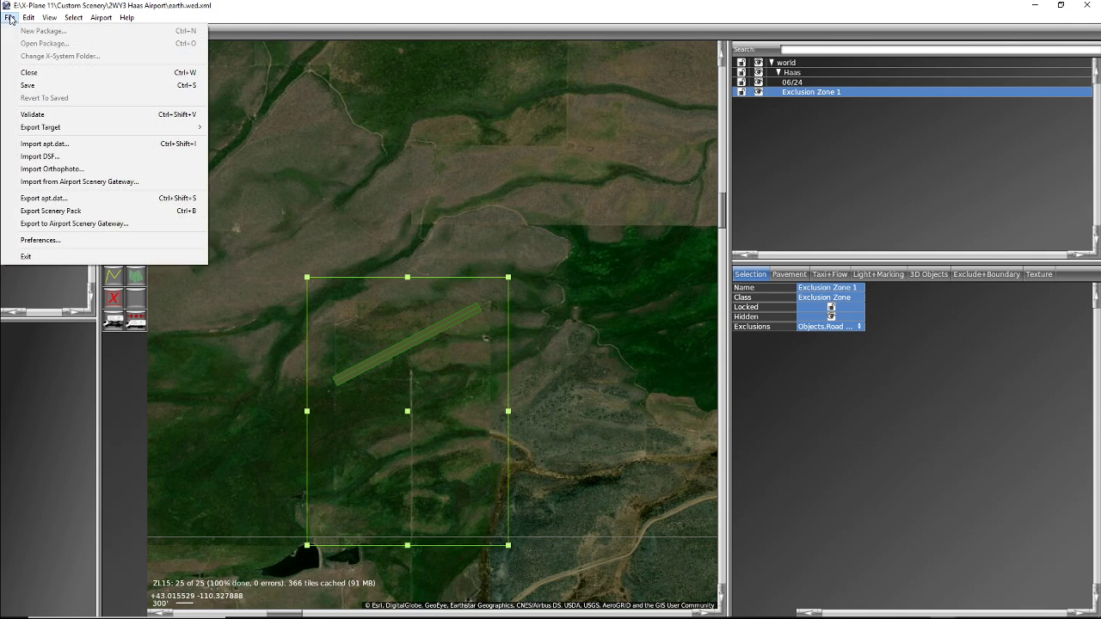
pyautogui.click(28, 86)
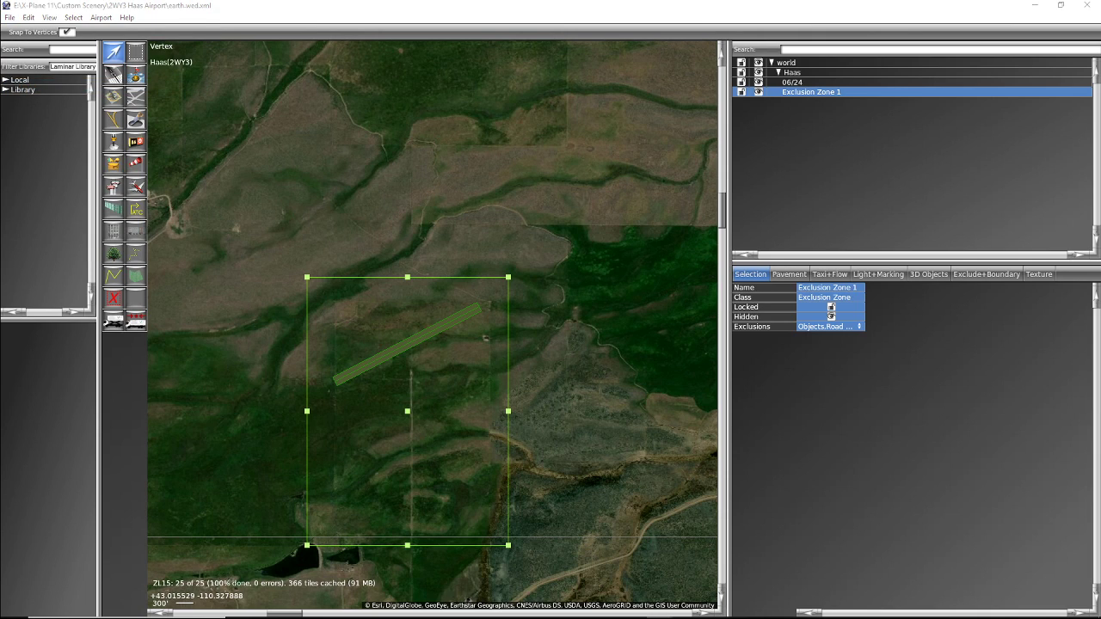
# Step: Place three ramp starts in a line along the southeast side of the grass runway, north of the dirt road's end
pyautogui.scroll(1, 417, 373)
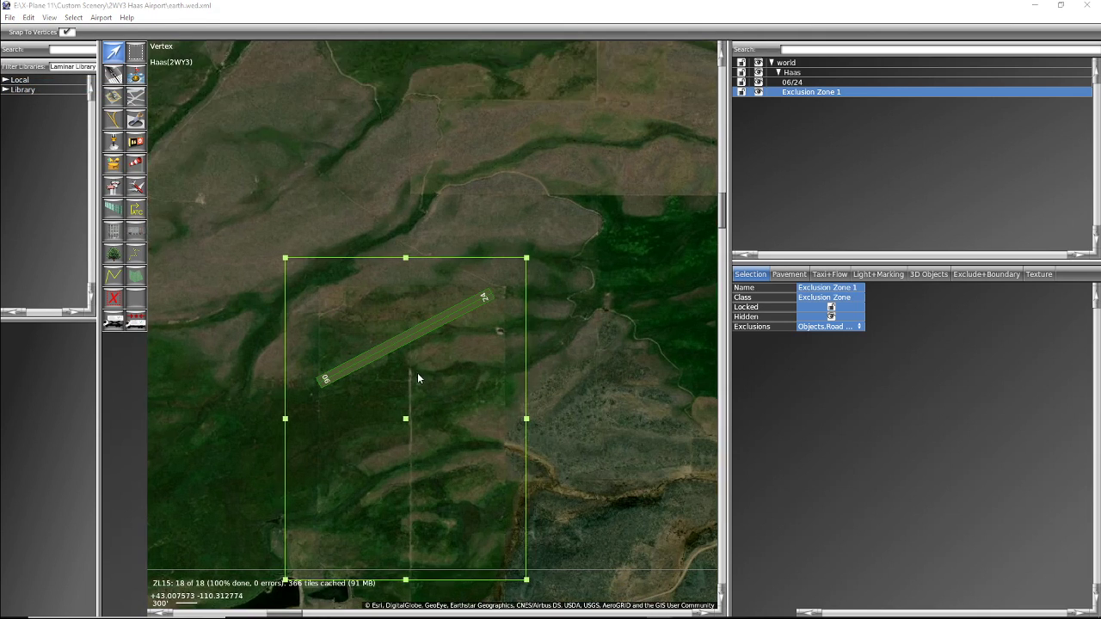
pyautogui.scroll(4, 446, 345)
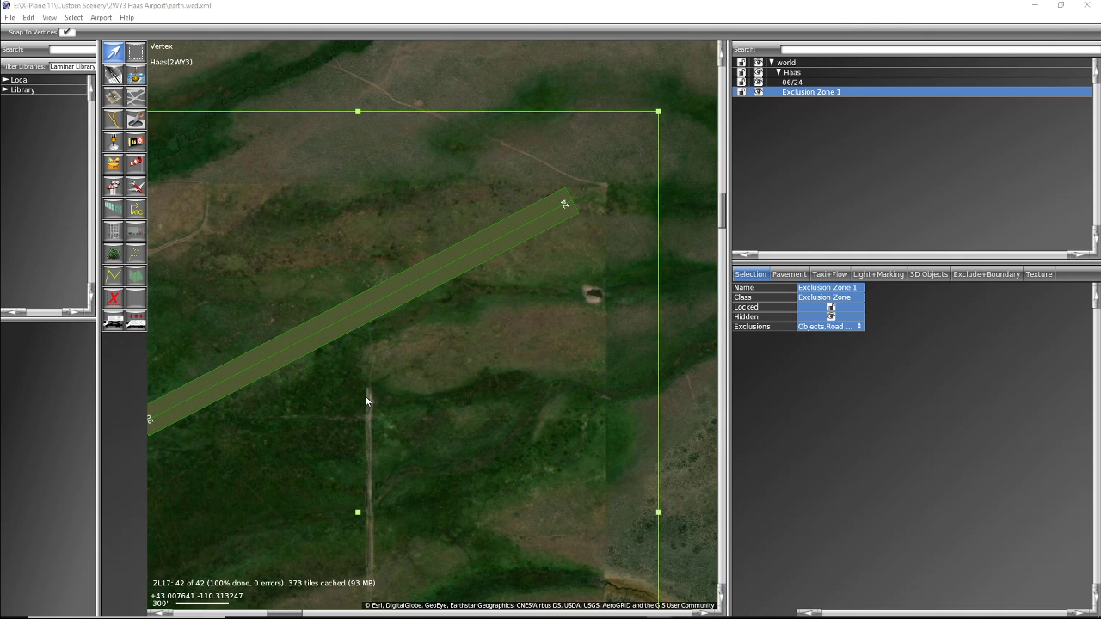
pyautogui.scroll(-2, 375, 409)
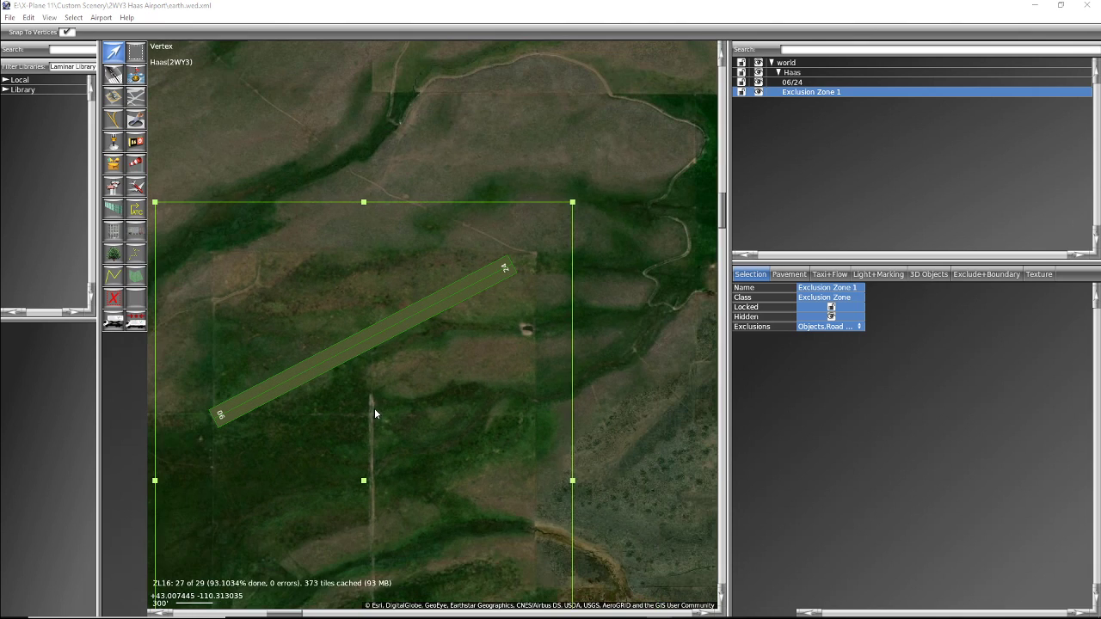
pyautogui.scroll(3, 373, 414)
pyautogui.scroll(1, 371, 417)
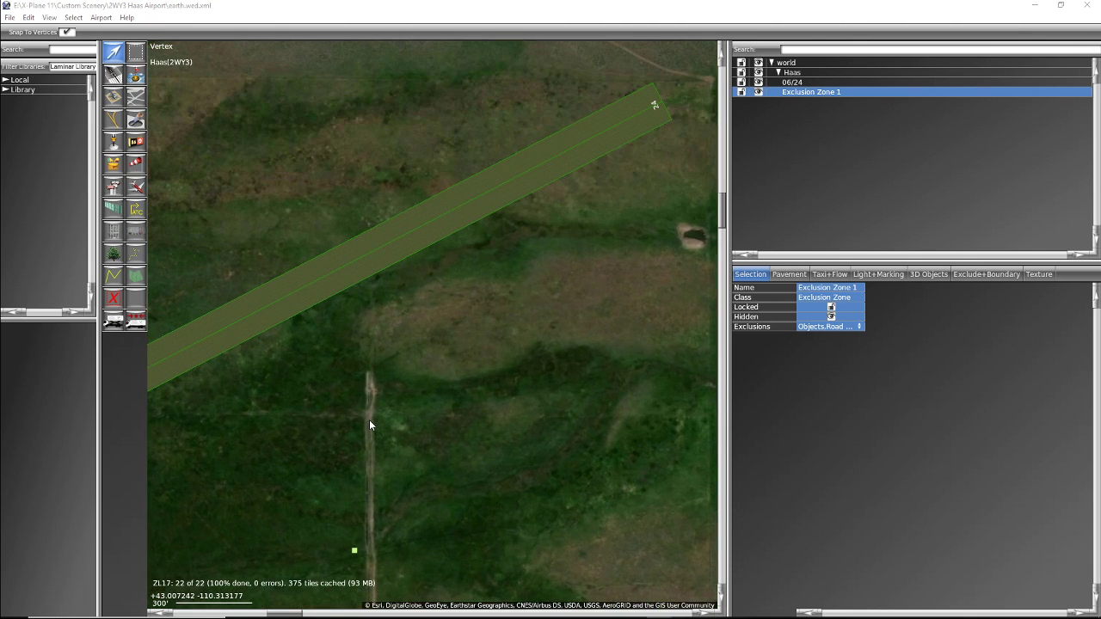
pyautogui.scroll(-2, 368, 418)
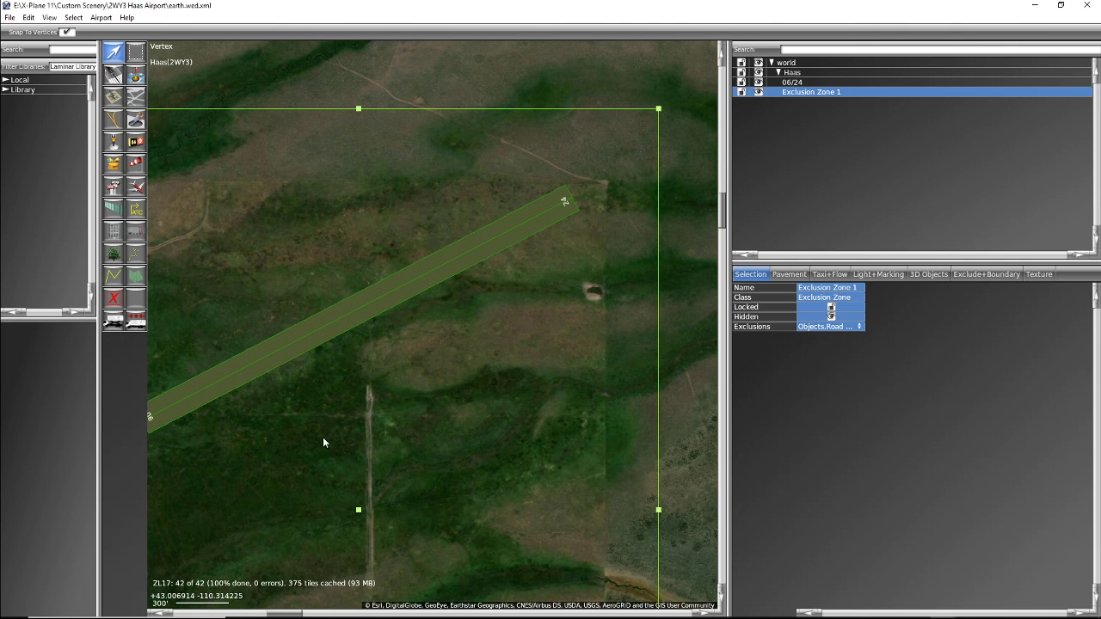
pyautogui.moveTo(322, 442)
pyautogui.mouseDown(button='right')
pyautogui.moveTo(480, 371)
pyautogui.moveTo(463, 367)
pyautogui.moveTo(325, 436)
pyautogui.mouseUp(button='right')
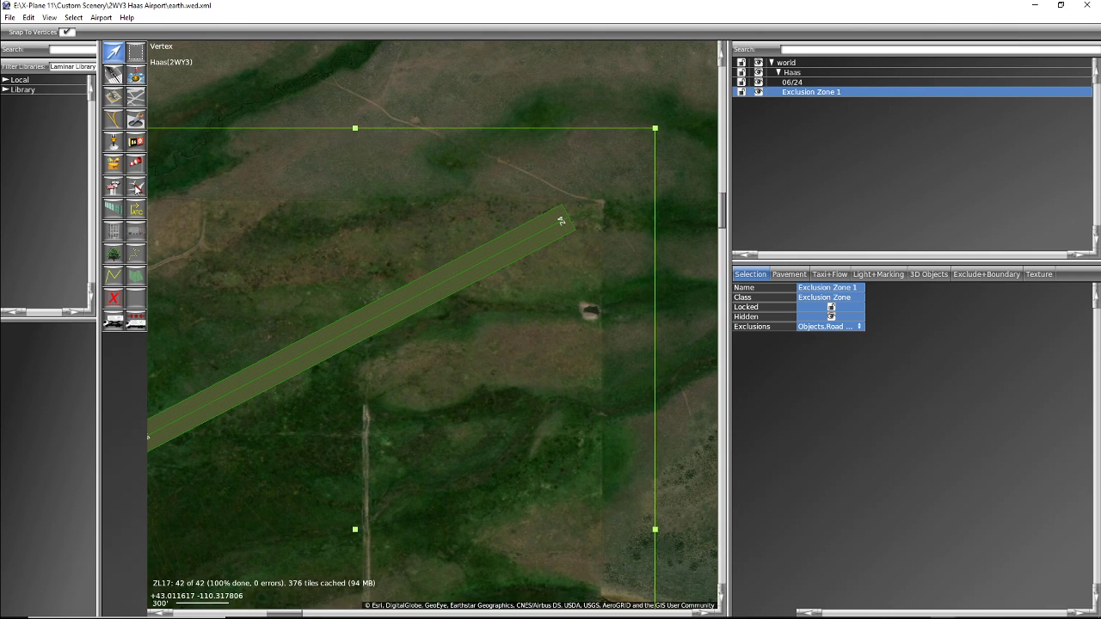
pyautogui.click(136, 186)
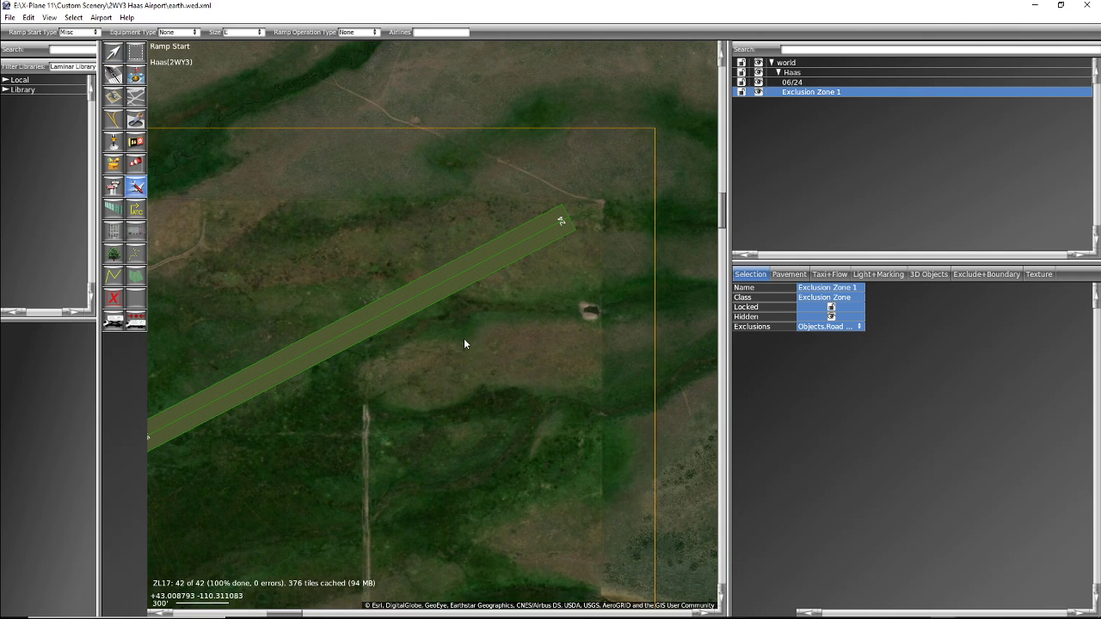
pyautogui.click(438, 339)
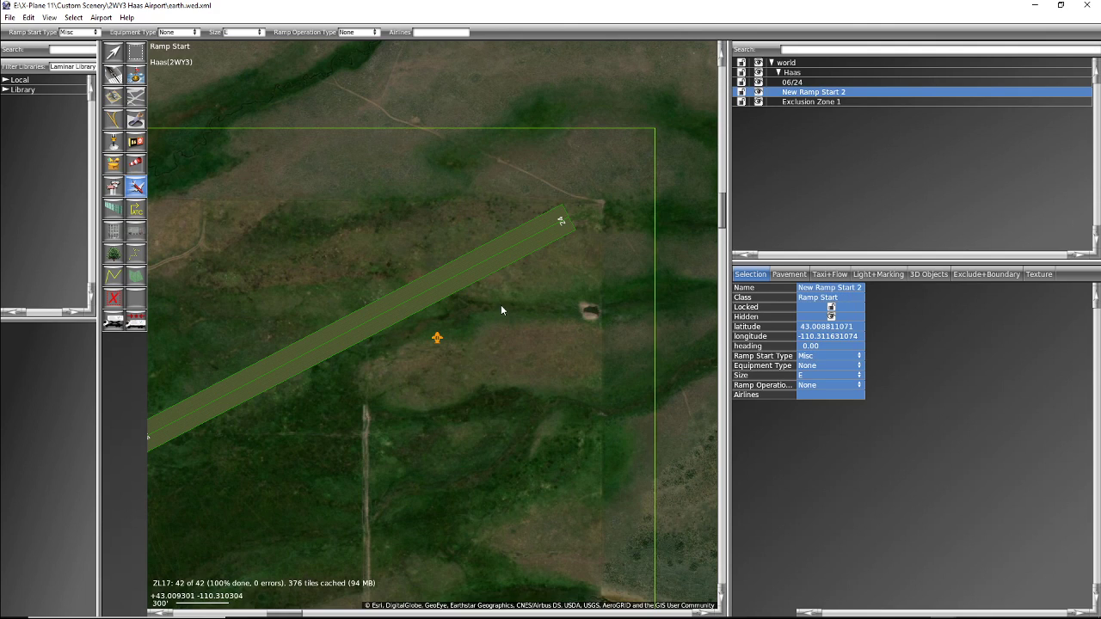
pyautogui.click(495, 306)
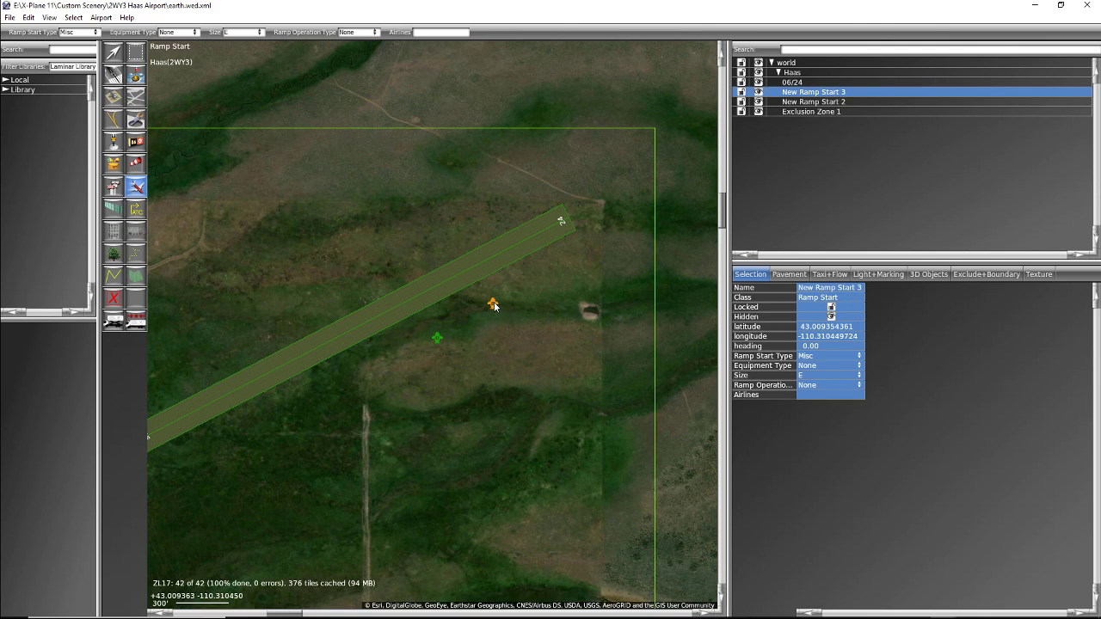
pyautogui.click(381, 367)
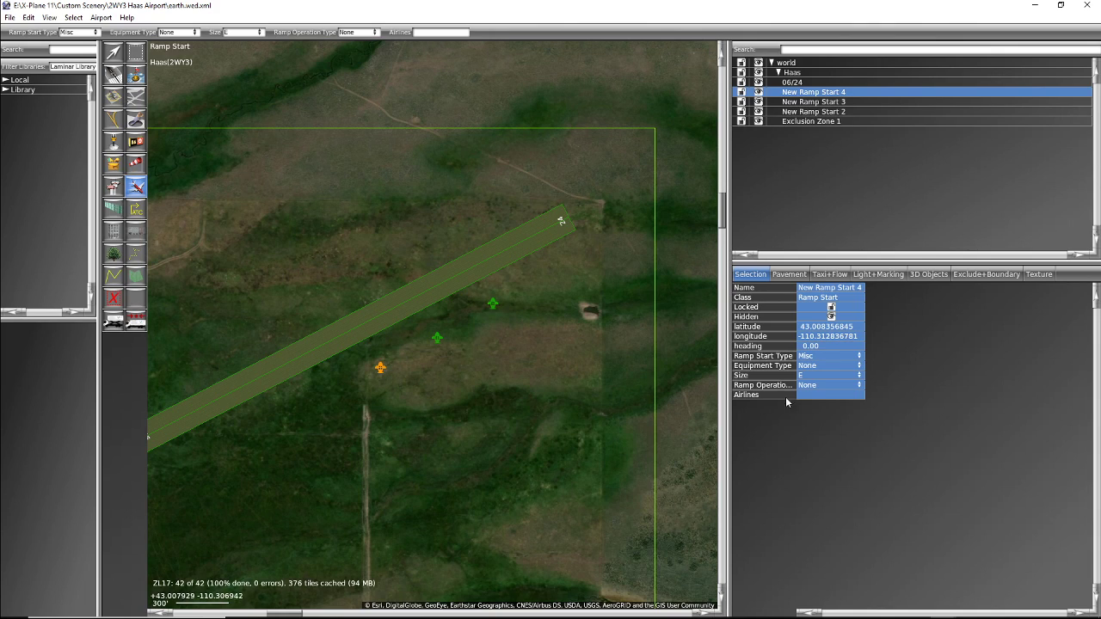
# Step: Set the southwesternmost ramp start's equipment type to Props and its size to A
pyautogui.click(858, 358)
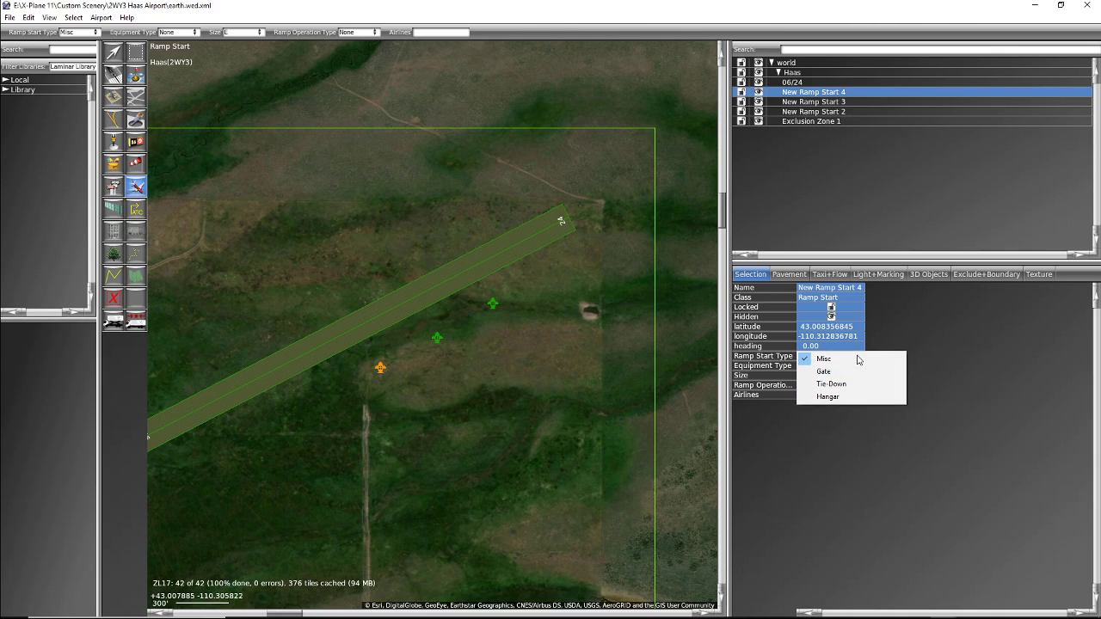
pyautogui.click(900, 341)
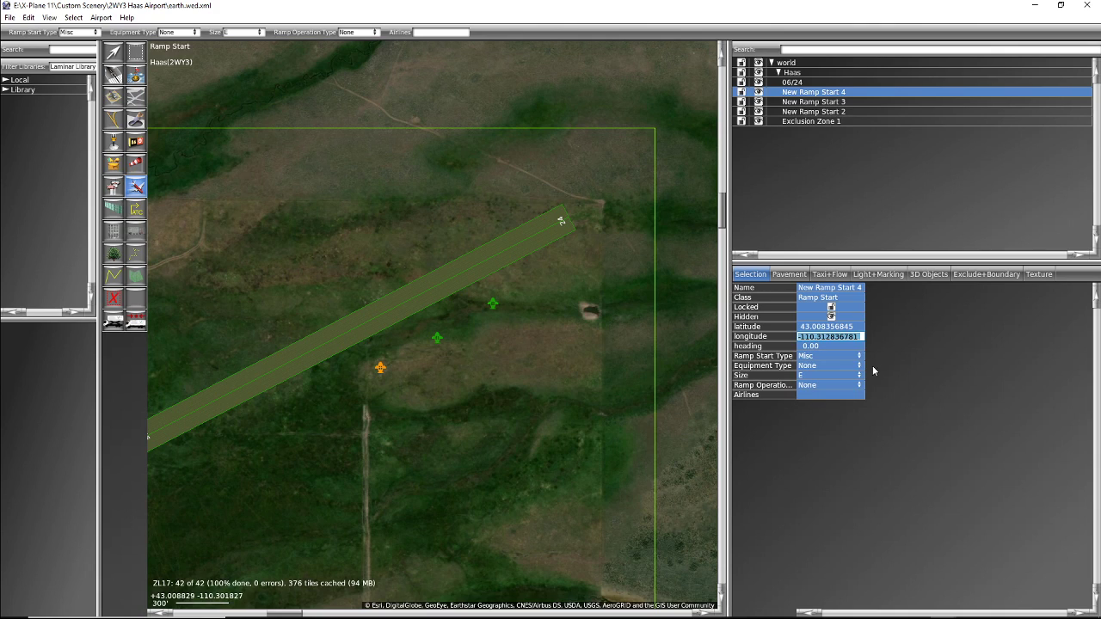
pyautogui.click(860, 367)
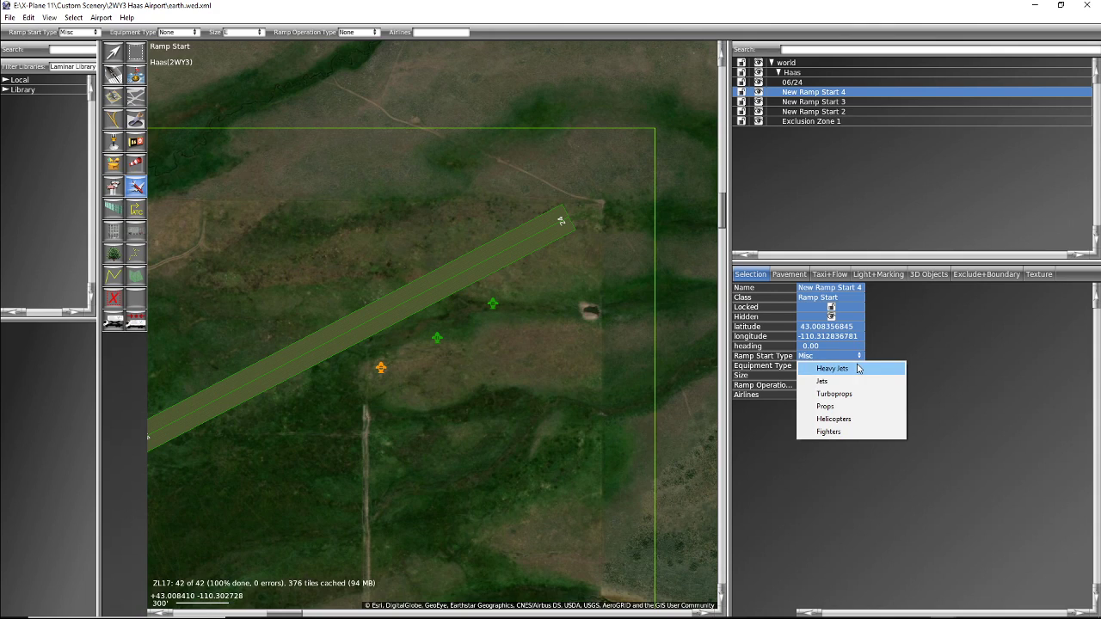
pyautogui.click(837, 408)
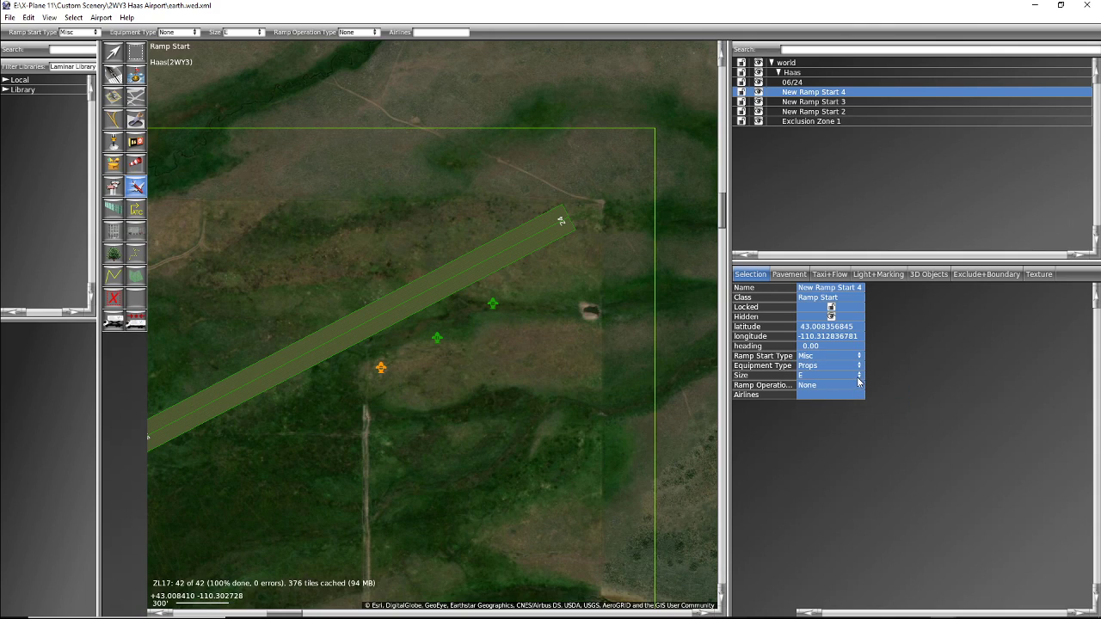
pyautogui.click(859, 378)
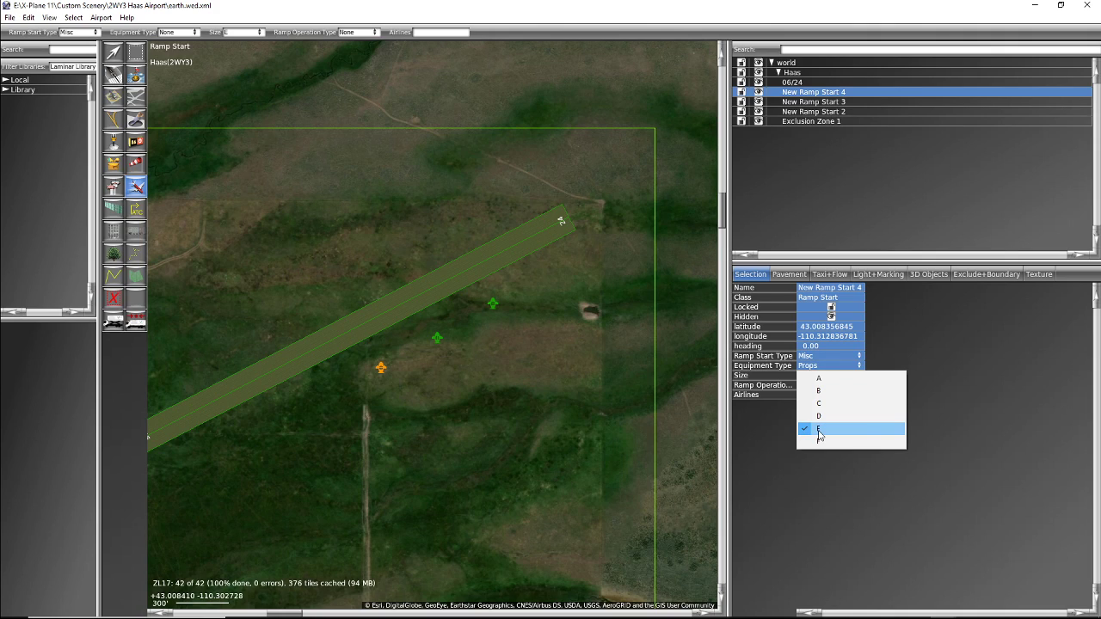
pyautogui.click(833, 379)
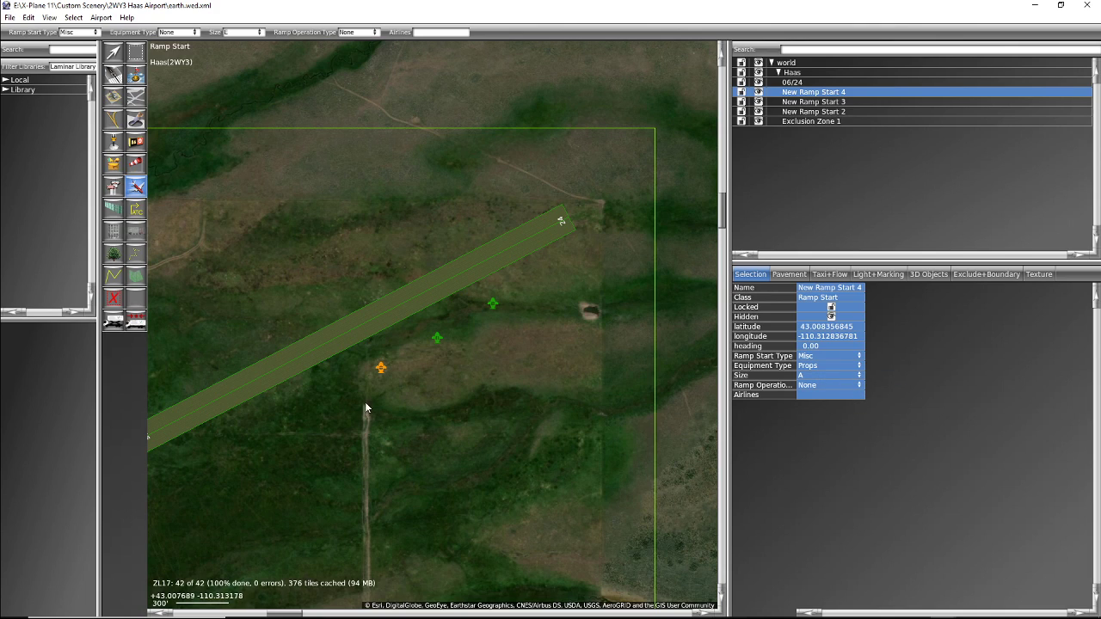
pyautogui.click(29, 19)
pyautogui.moveTo(49, 17)
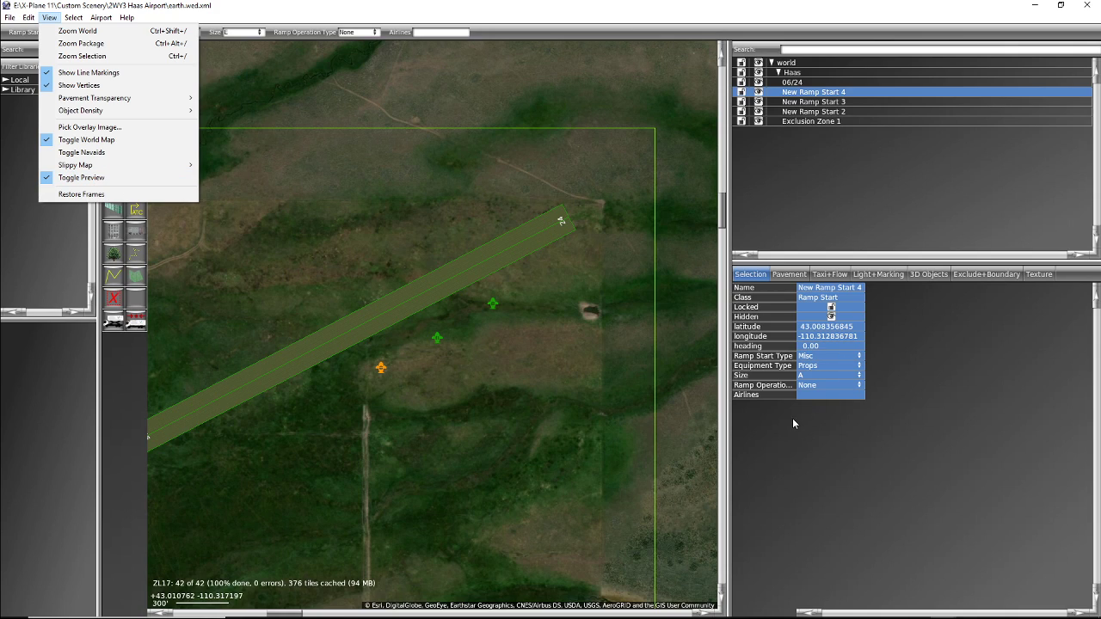
pyautogui.click(841, 425)
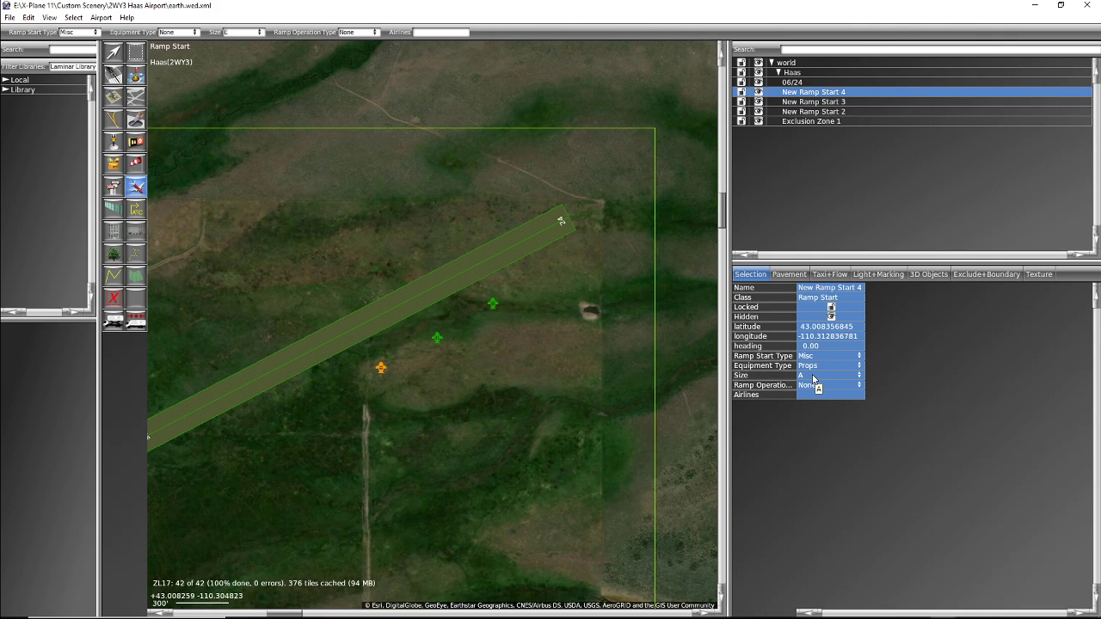
# Step: In Taxi+Flow mode, add a ramp start over the middle one, with equipment type Props and size A
pyautogui.click(831, 275)
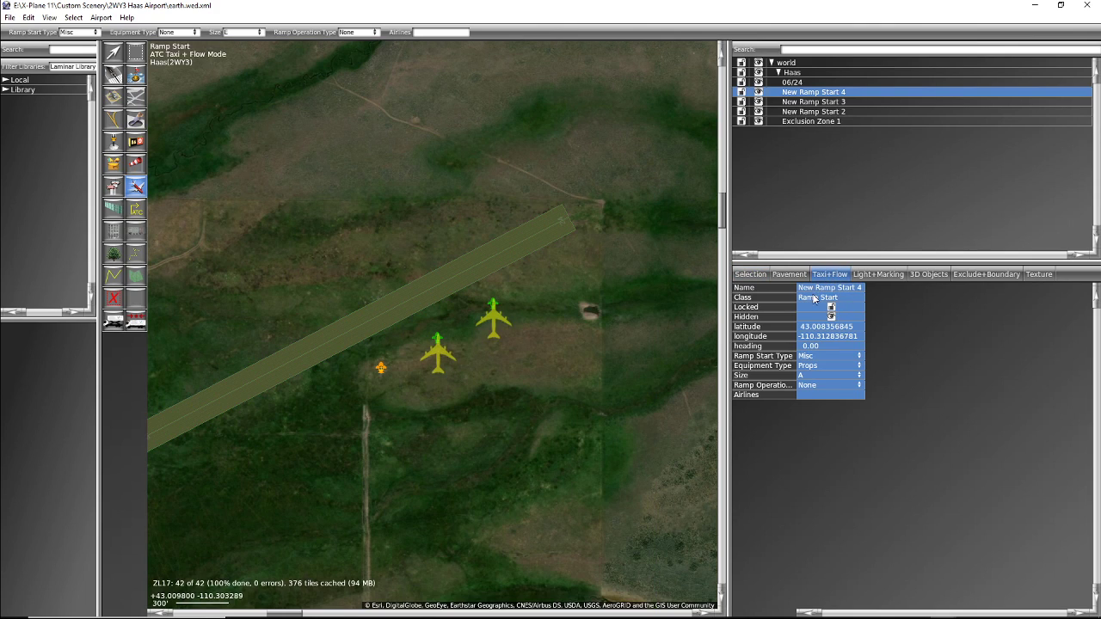
pyautogui.click(439, 344)
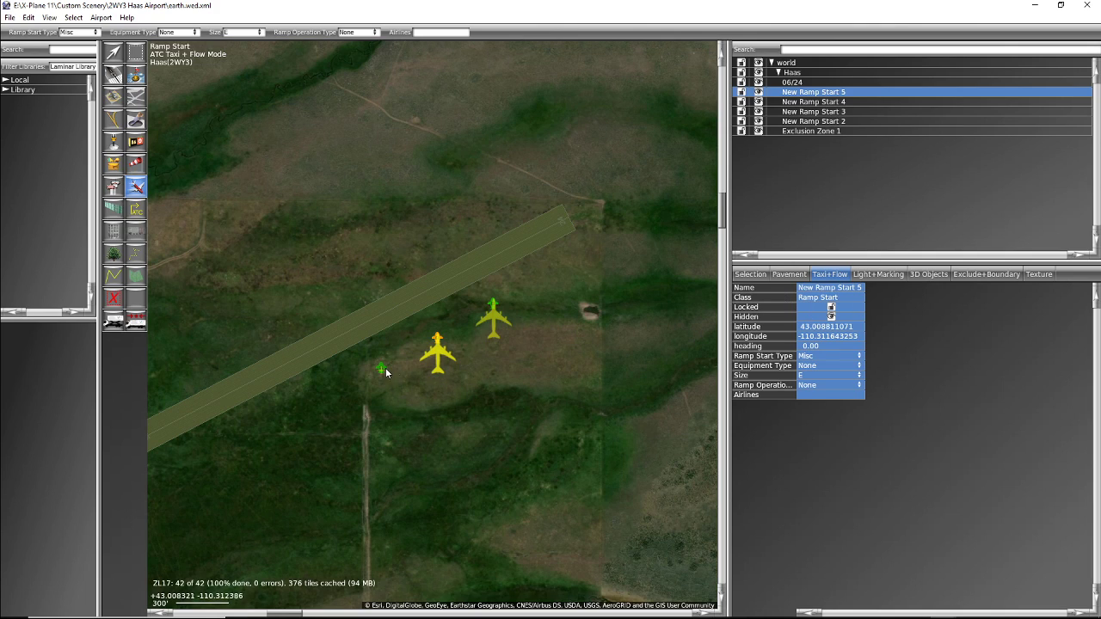
pyautogui.click(858, 367)
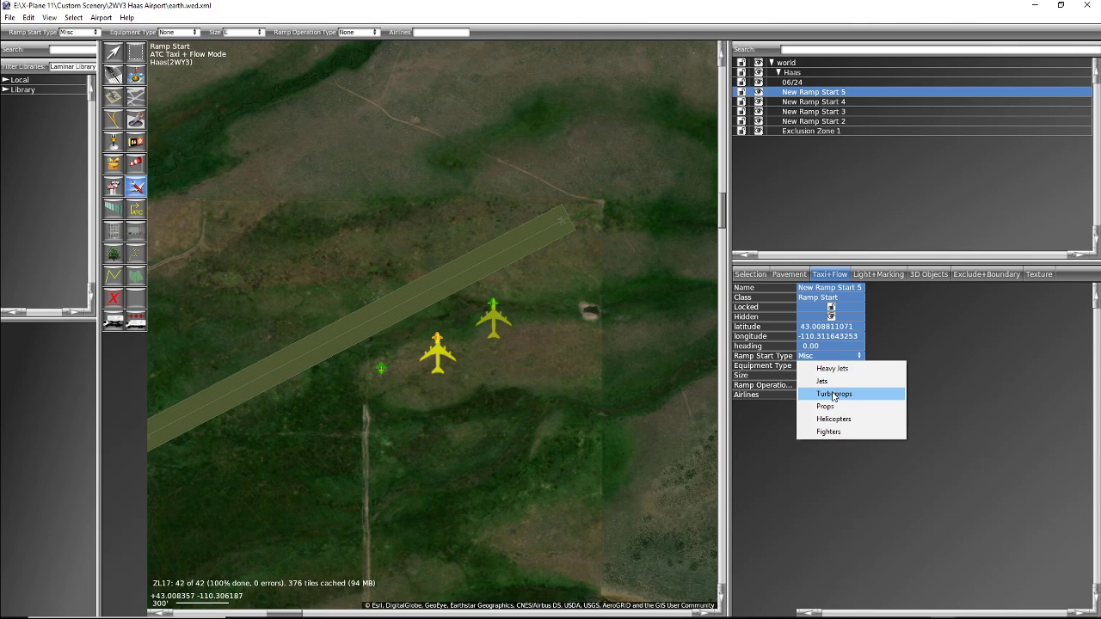
pyautogui.click(831, 408)
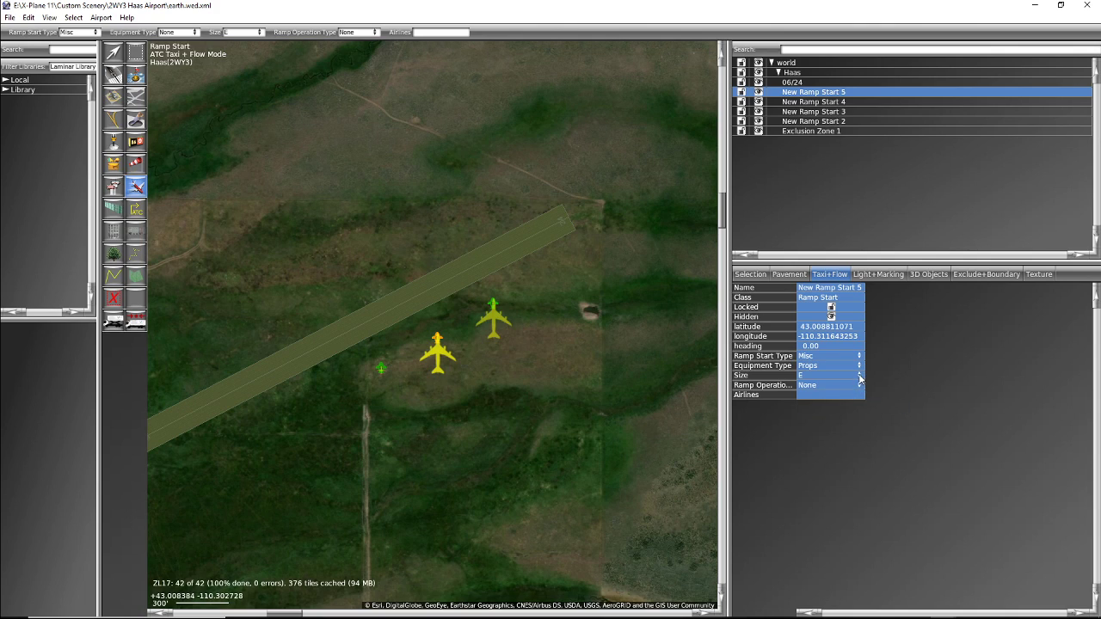
pyautogui.click(860, 379)
pyautogui.click(833, 383)
# Step: Add a ramp start over the northeasternmost one, with equipment type Props and size A, and clear the selection
pyautogui.click(496, 312)
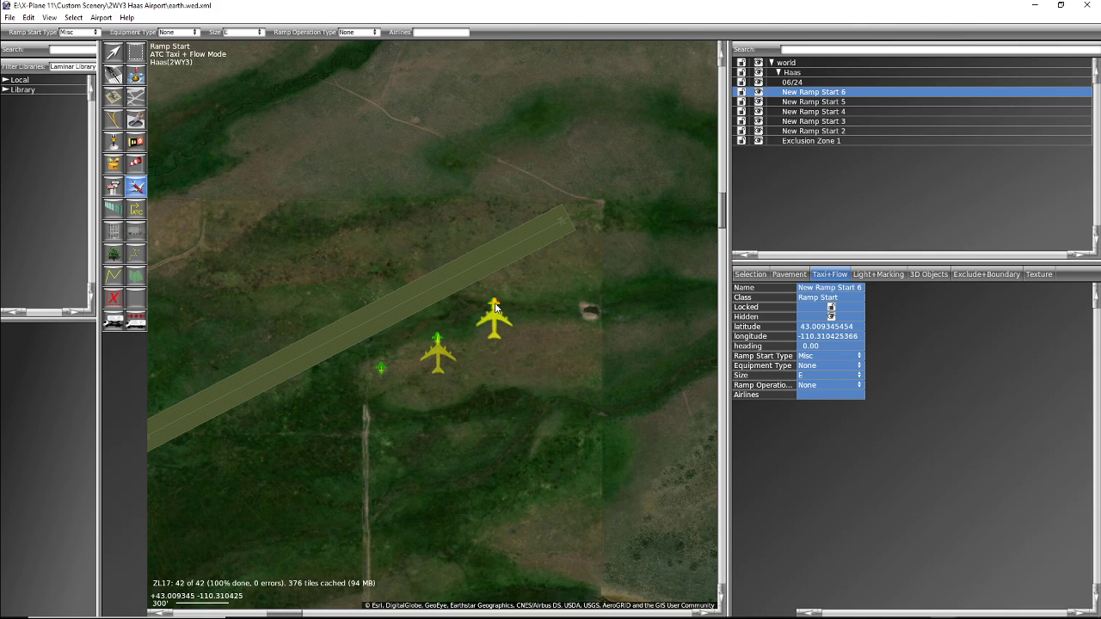
pyautogui.click(858, 365)
pyautogui.click(840, 406)
pyautogui.click(848, 376)
pyautogui.click(832, 379)
pyautogui.click(638, 442)
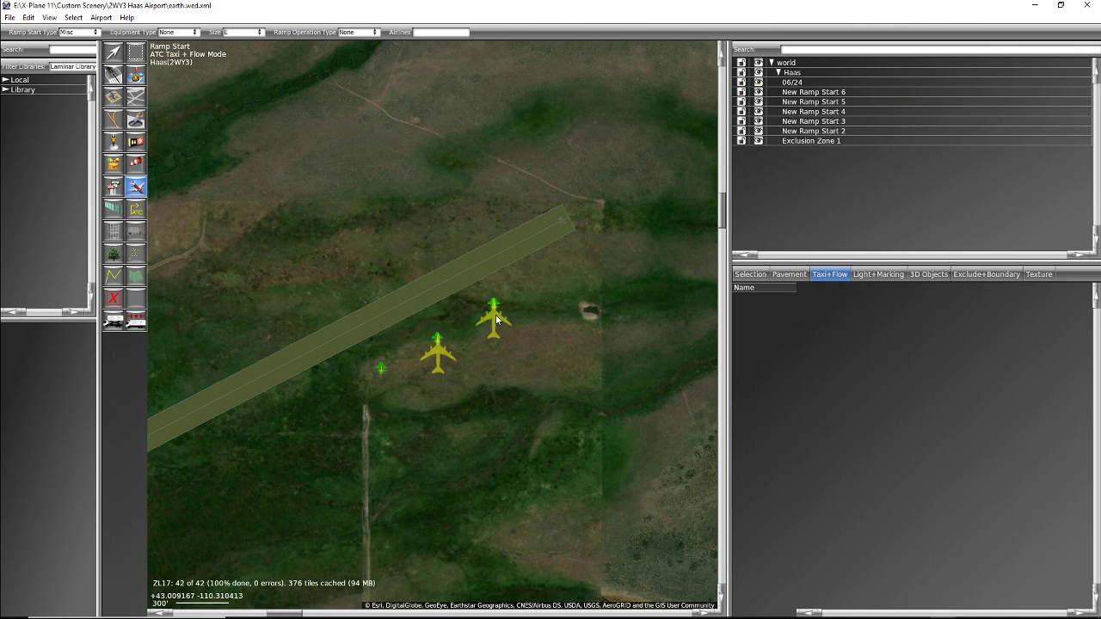
# Step: Move the northeastern Props ramp start aside and delete the size E ramp start it was stacked on
pyautogui.click(114, 53)
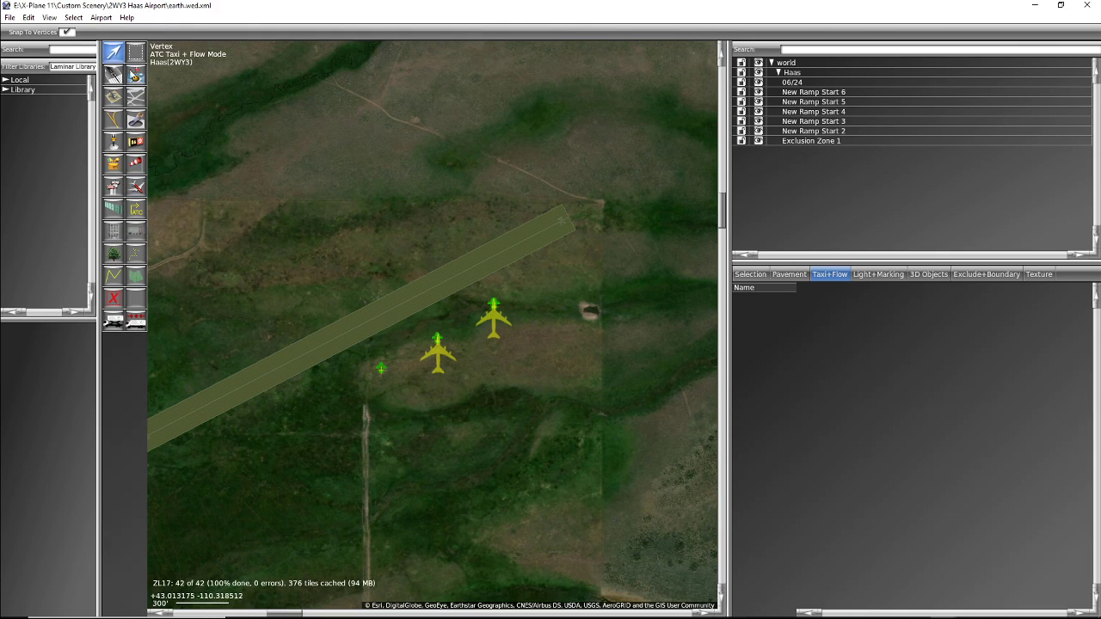
pyautogui.click(496, 309)
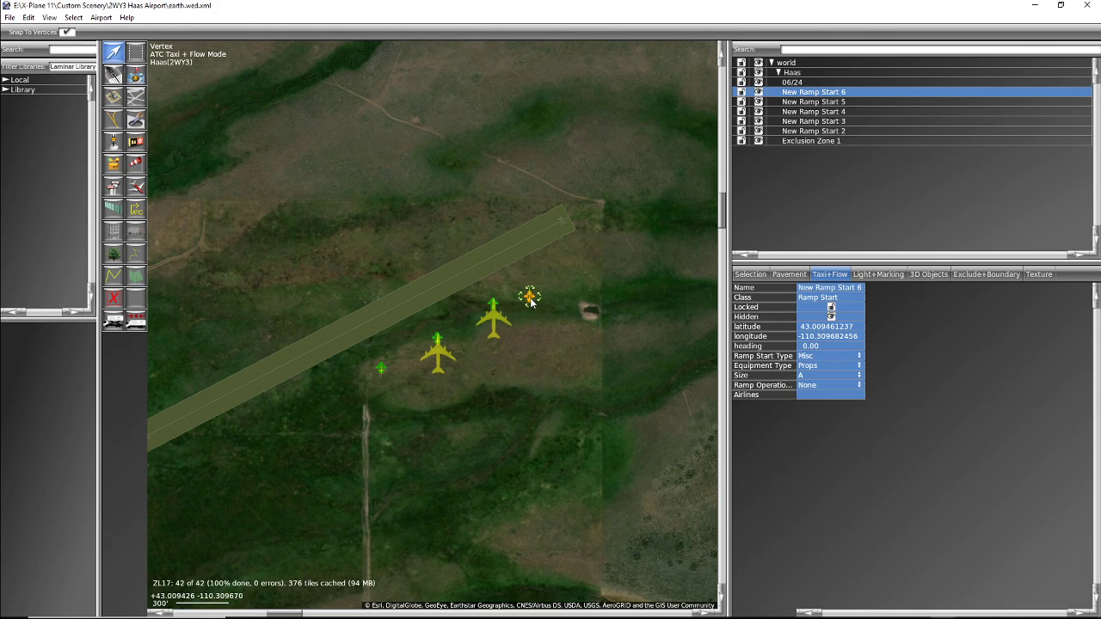
pyautogui.press('Delete')
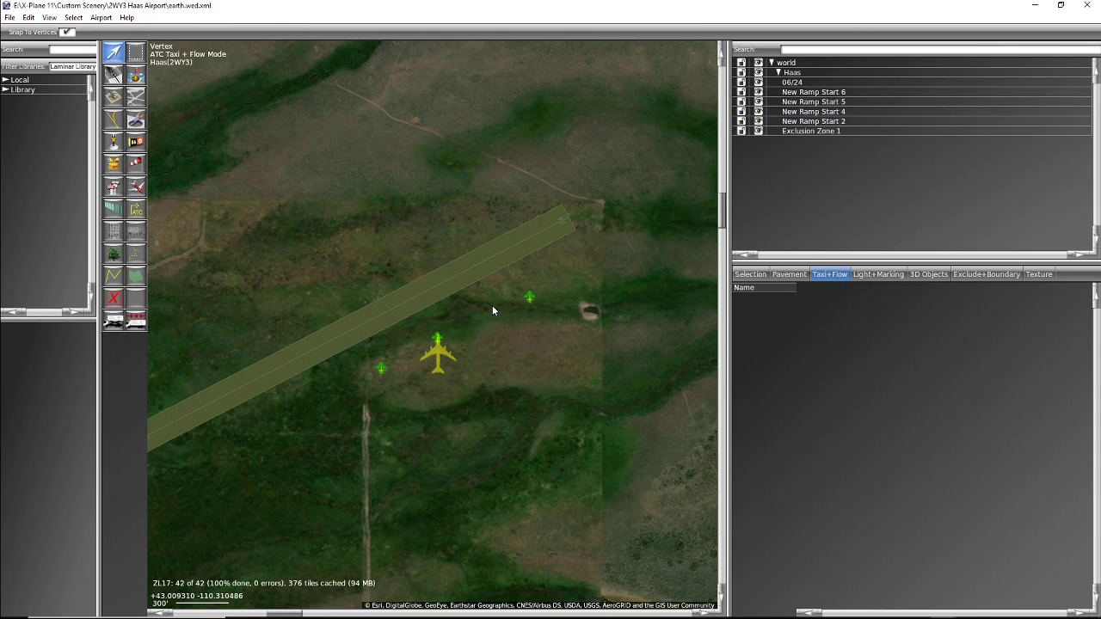
# Step: Delete the size E ramp start stacked on the middle position and move the northeastern ramp start back southwest toward the others
pyautogui.click(442, 337)
pyautogui.moveTo(447, 339); pyautogui.dragTo(482, 328)
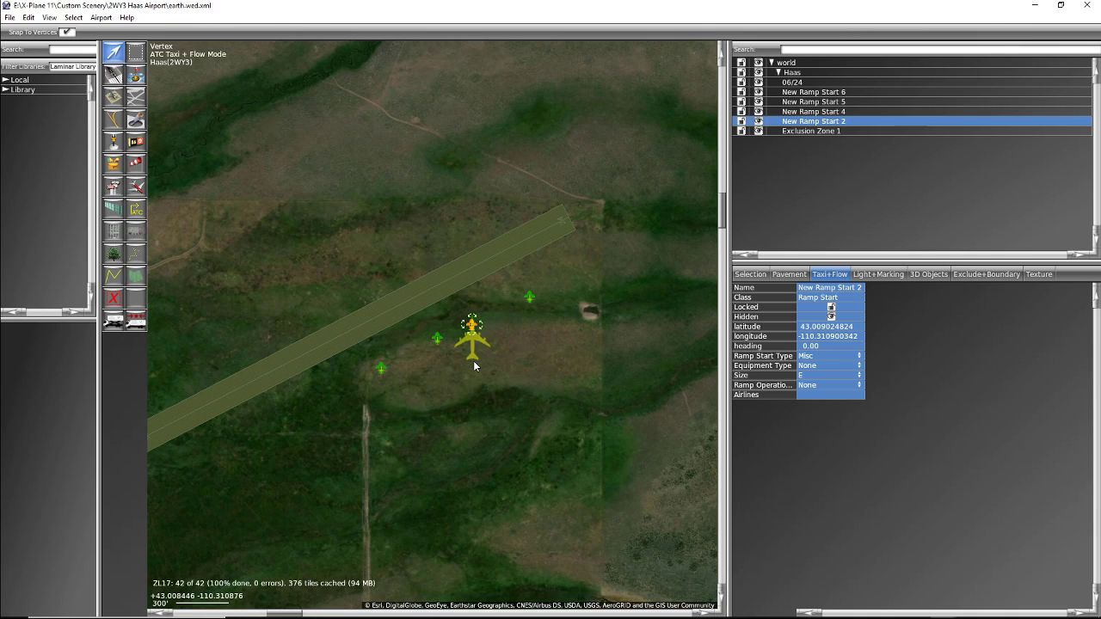
pyautogui.press('Delete')
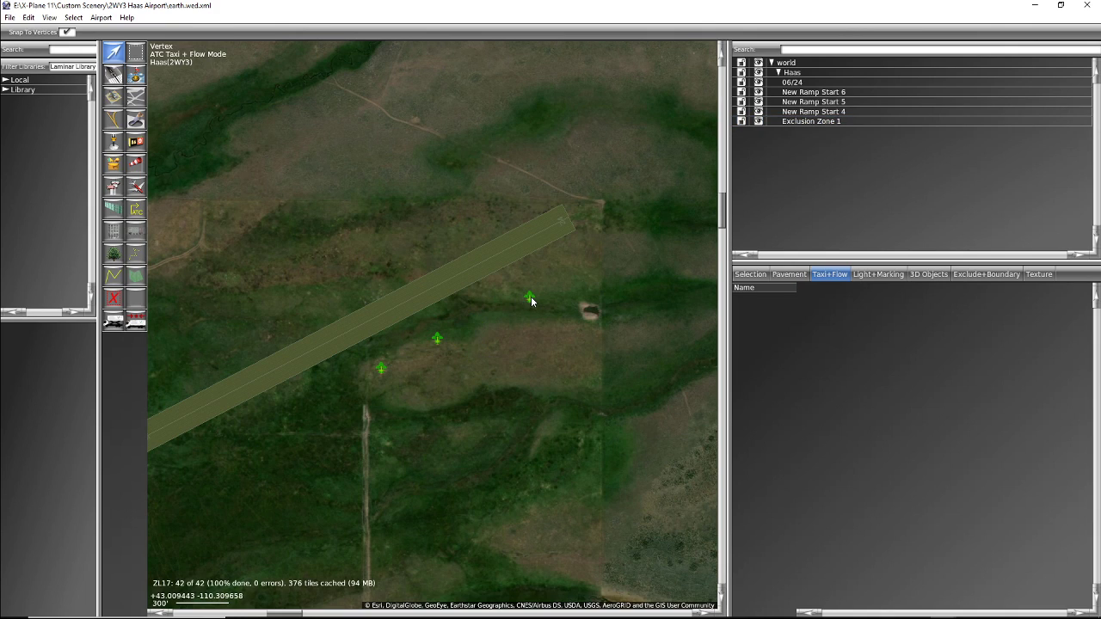
pyautogui.moveTo(531, 296)
pyautogui.mouseDown()
pyautogui.moveTo(479, 322)
pyautogui.moveTo(492, 316)
pyautogui.mouseUp()
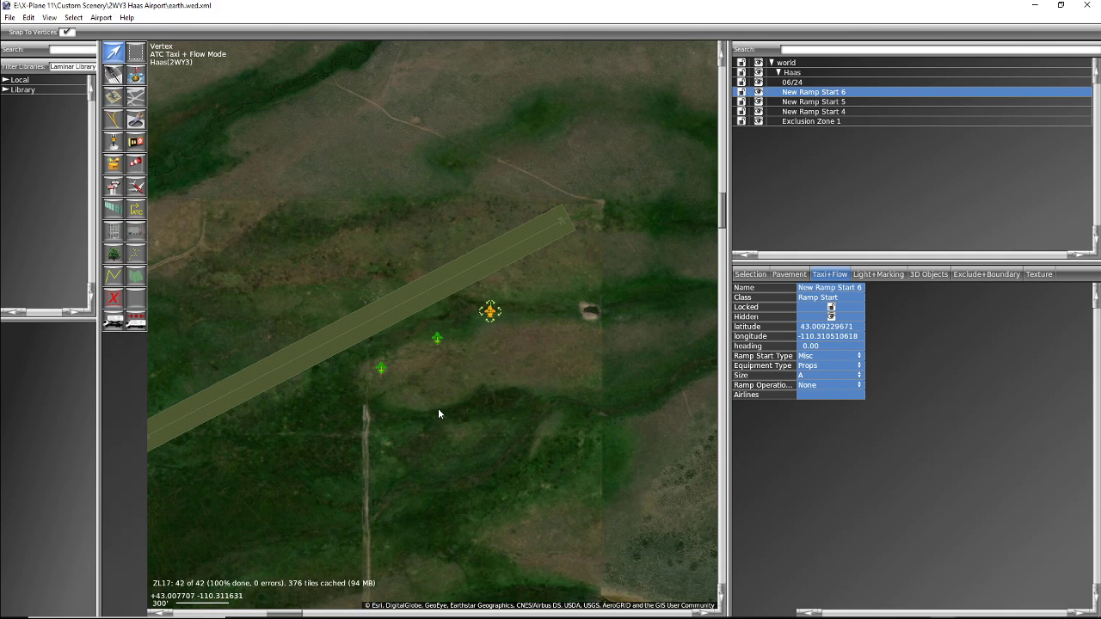
# Step: Rename the northeasternmost ramp start (New Ramp Start 6) with a person's first name followed by "'s Spot"
pyautogui.doubleClick(846, 95)
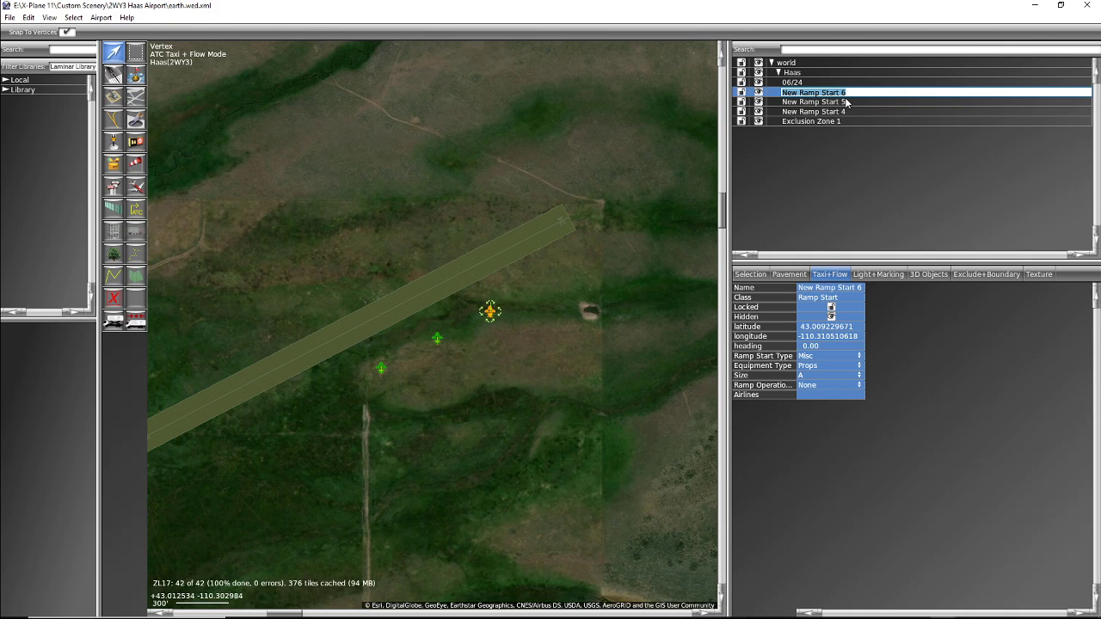
pyautogui.write('Melvins')
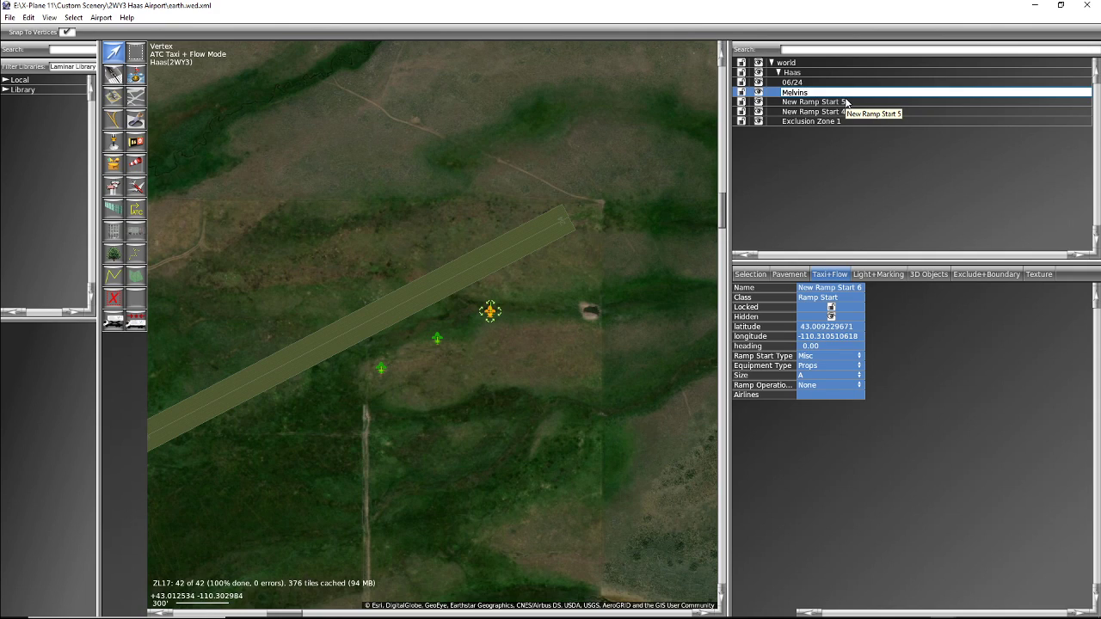
pyautogui.press('BackSpace')
pyautogui.write("'s Spot")
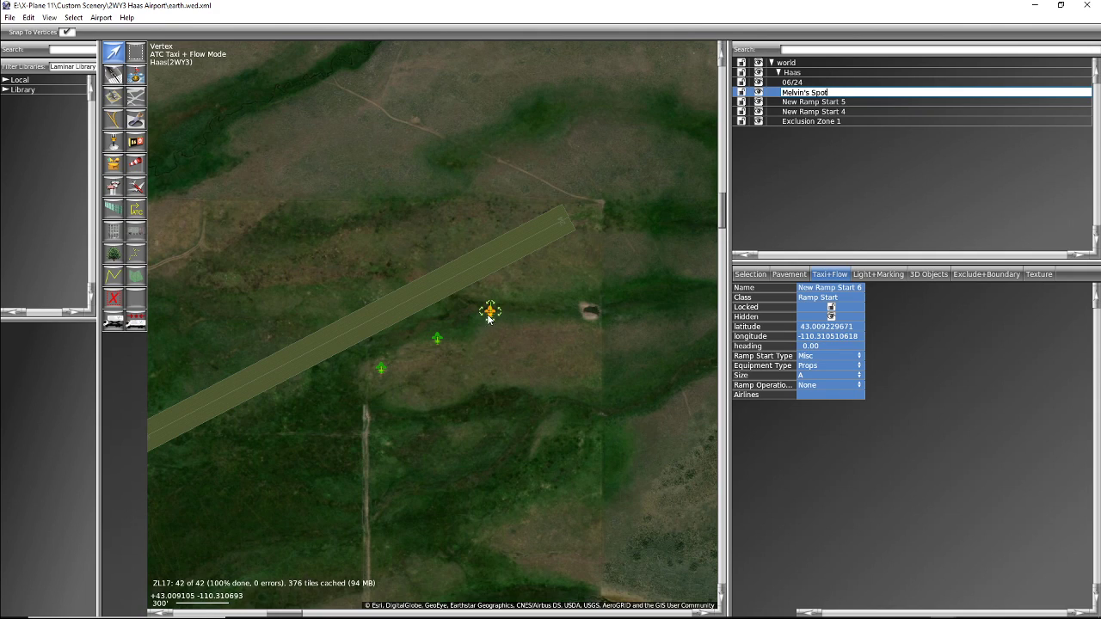
pyautogui.press('Return')
# Step: Move the middle ramp start southwest toward the southernmost one, and place the northeastern one at the vacated middle position
pyautogui.moveTo(490, 312); pyautogui.dragTo(414, 351)
pyautogui.click(437, 337)
pyautogui.click(438, 337)
pyautogui.click(475, 321)
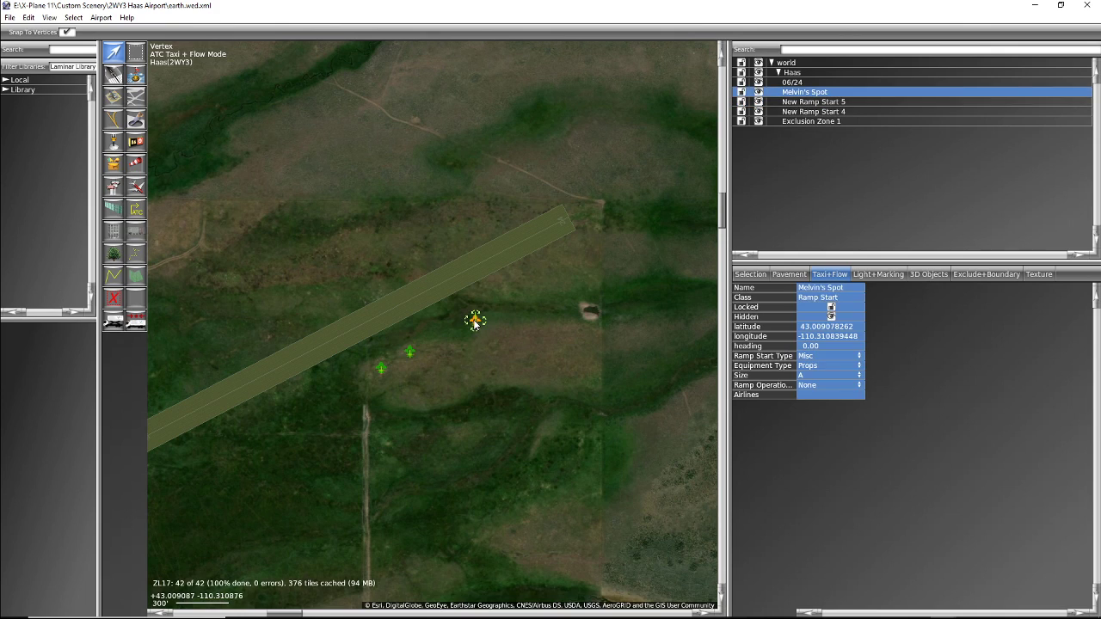
pyautogui.moveTo(475, 321); pyautogui.dragTo(438, 336)
# Step: Rename the middle ramp start (New Ramp Start 5) with a second person's first name followed by "'s Spot"
pyautogui.click(410, 351)
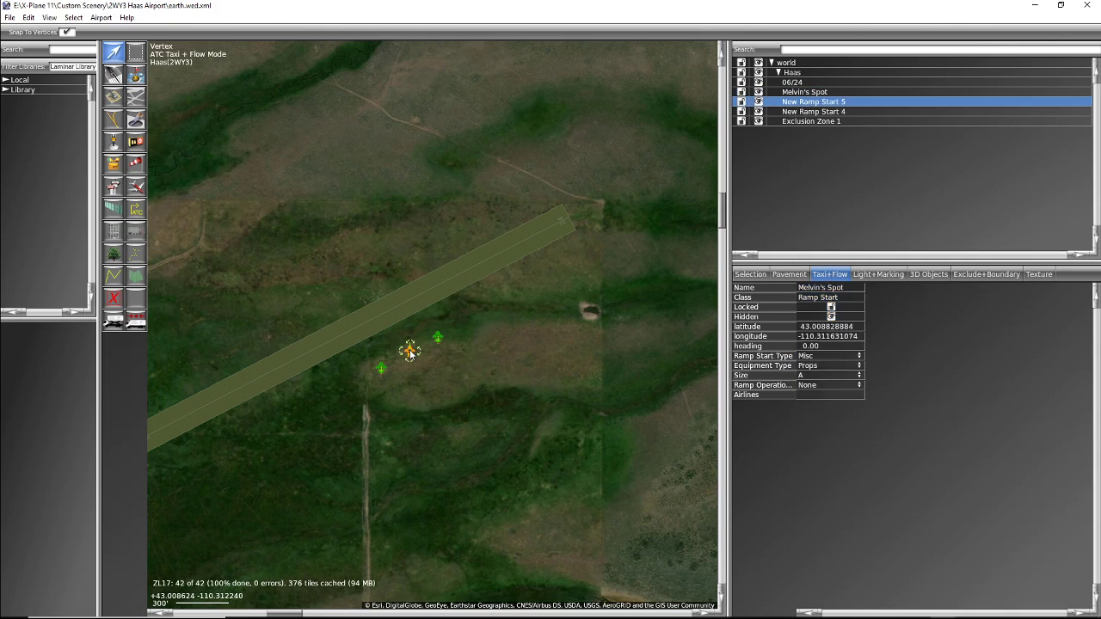
pyautogui.doubleClick(830, 105)
pyautogui.write('Al')
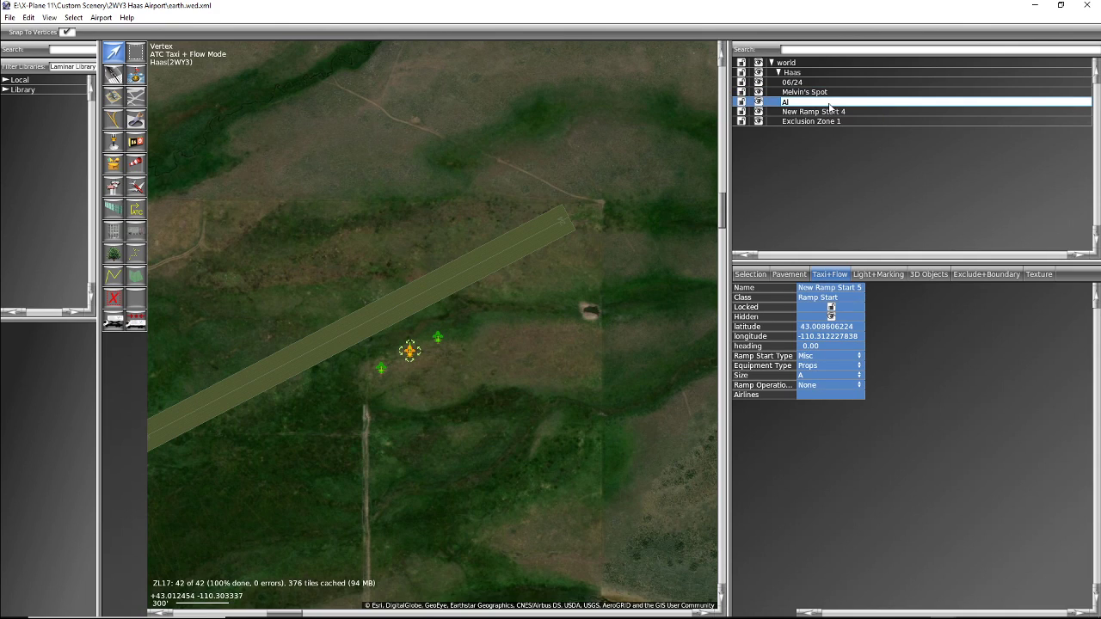
pyautogui.write("'s Spot")
pyautogui.press('Return')
# Step: Rename the southwesternmost ramp start (New Ramp Start 4) with a third person's first name followed by "'s Spot" and clear the selection
pyautogui.click(834, 111)
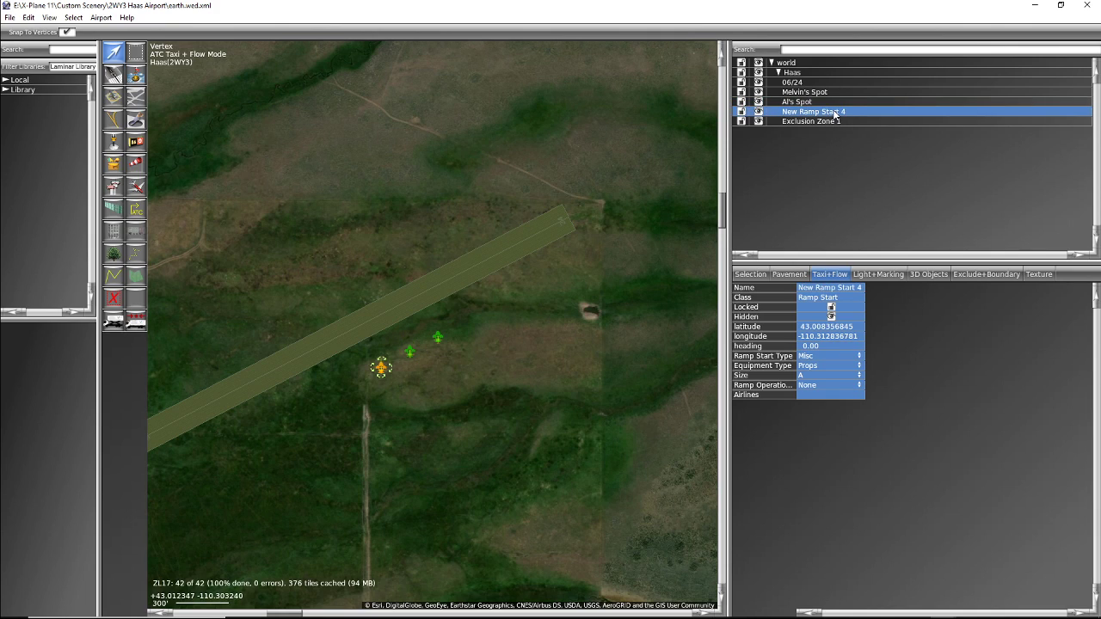
pyautogui.click(834, 111)
pyautogui.write('Ralph')
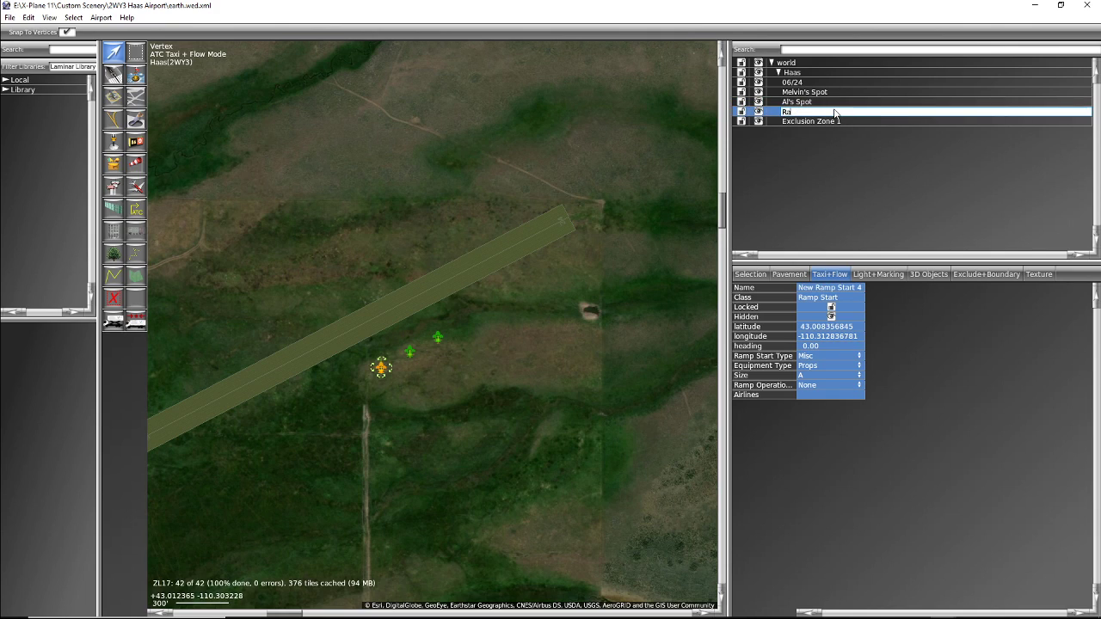
pyautogui.write("'s Spot")
pyautogui.click(447, 384)
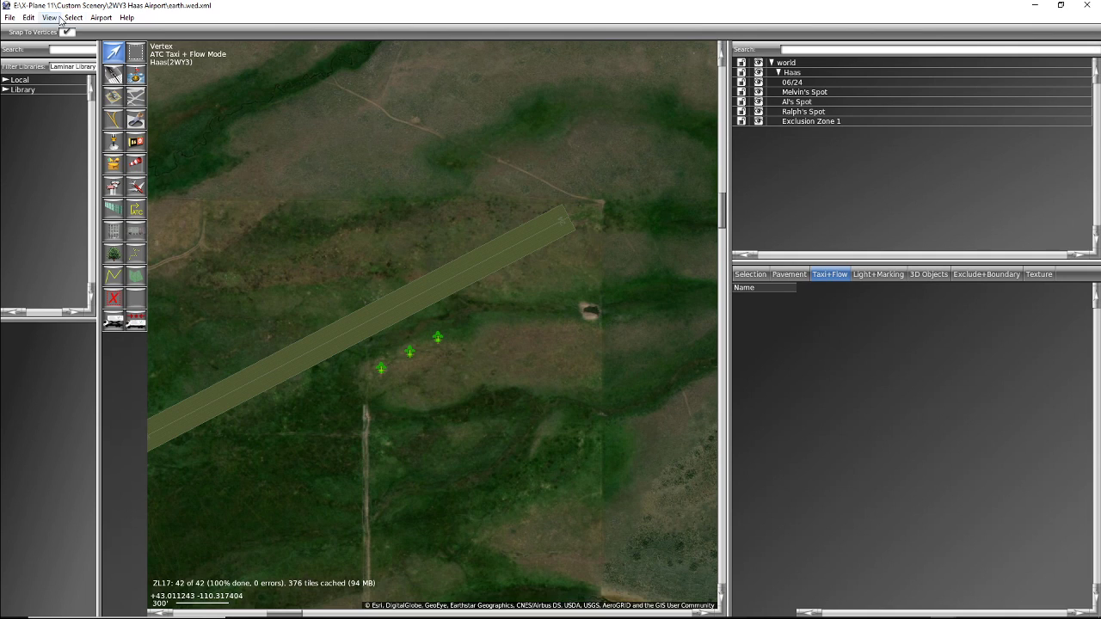
# Step: Save the Haas Airport package and export it as a scenery pack, waiving the validation warning
pyautogui.click(9, 18)
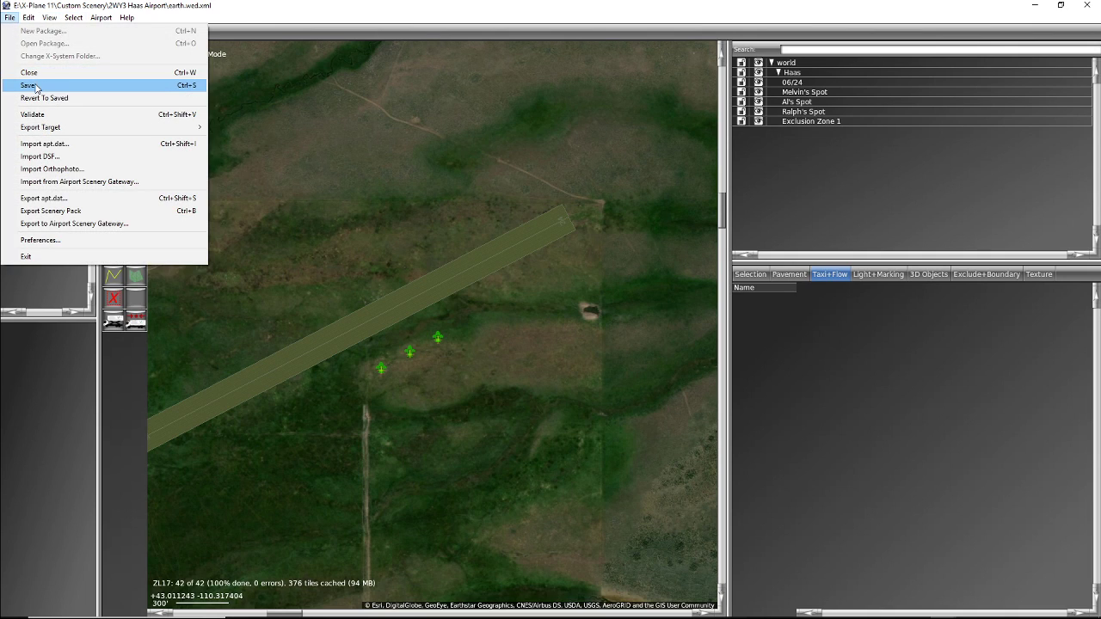
pyautogui.click(36, 85)
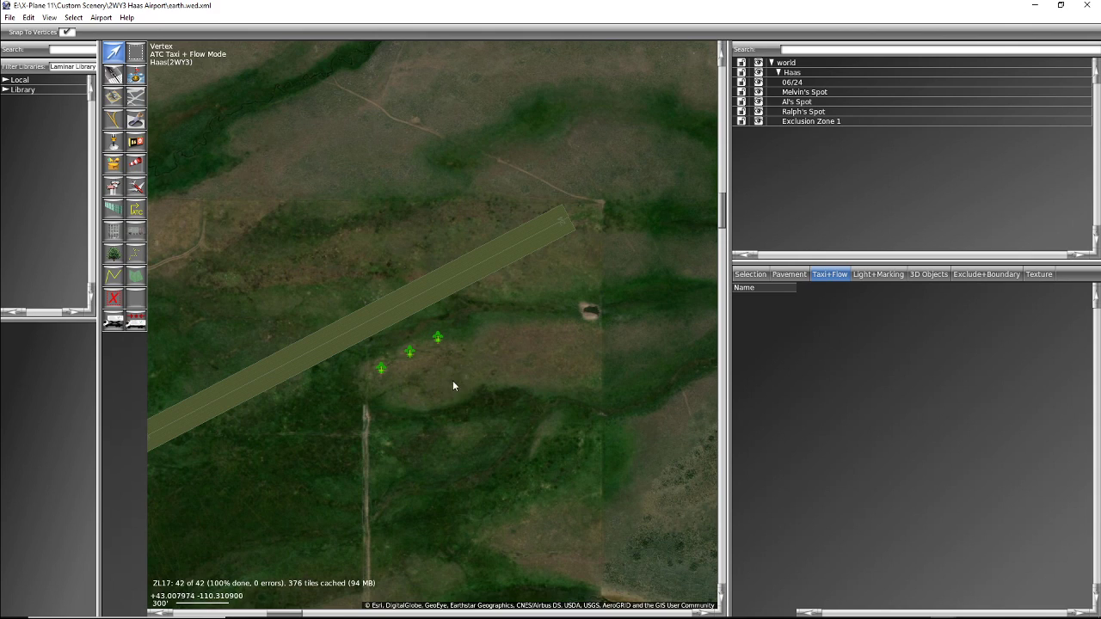
pyautogui.click(11, 17)
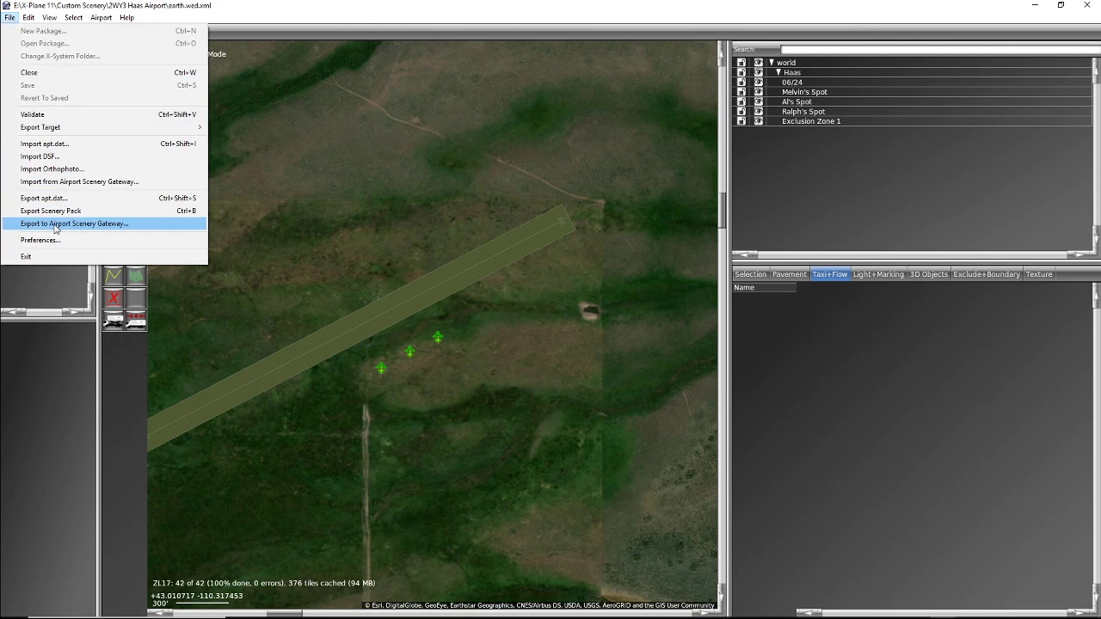
pyautogui.click(53, 212)
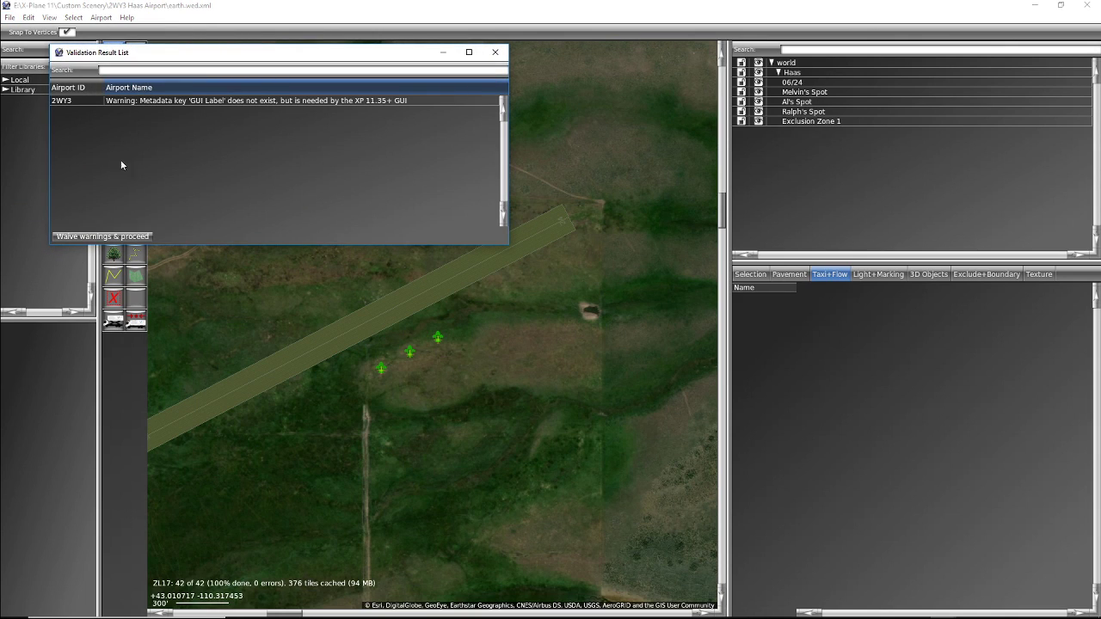
pyautogui.click(98, 237)
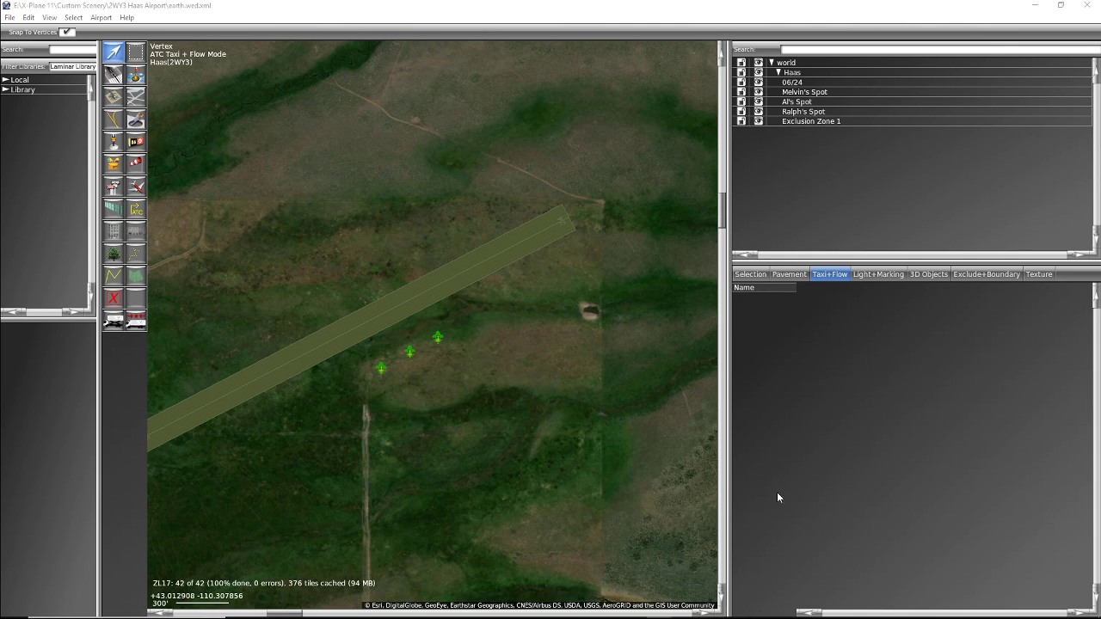
# Step: Switch to the WED package list and open the WY30 Kinky Creek Divide Airport scenery package
pyautogui.moveTo(737, 612)
pyautogui.moveTo(938, 613)
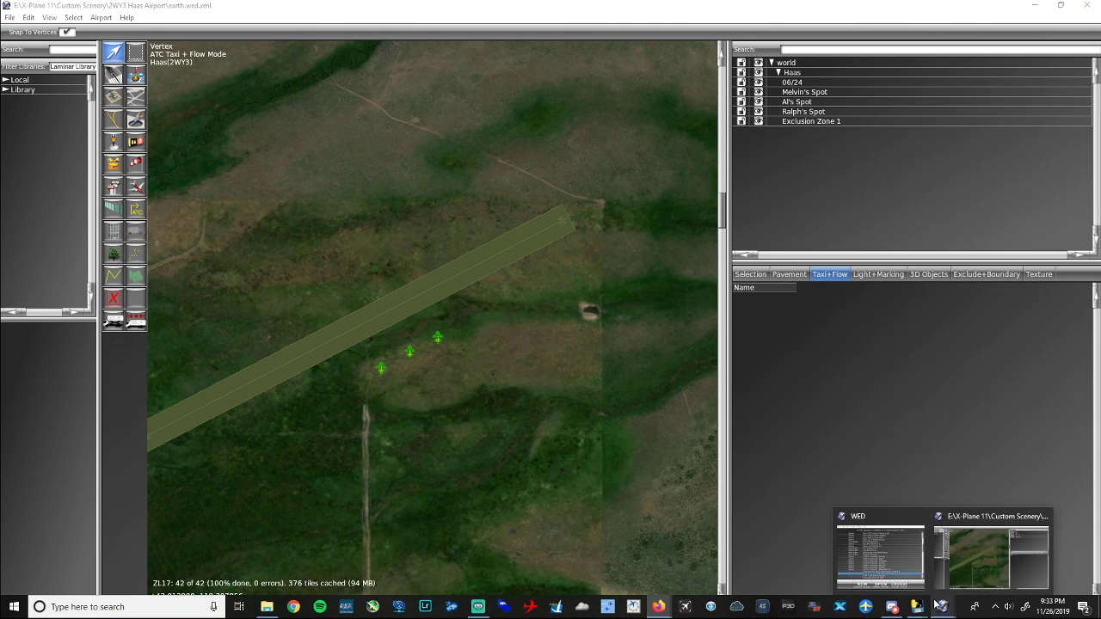
pyautogui.click(894, 554)
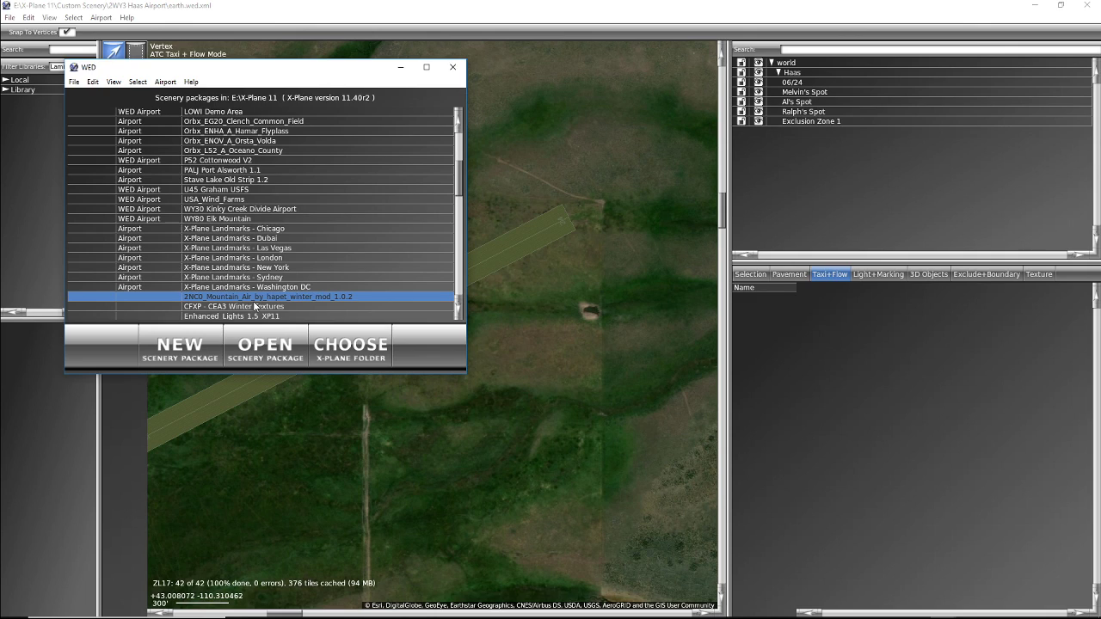
pyautogui.click(249, 210)
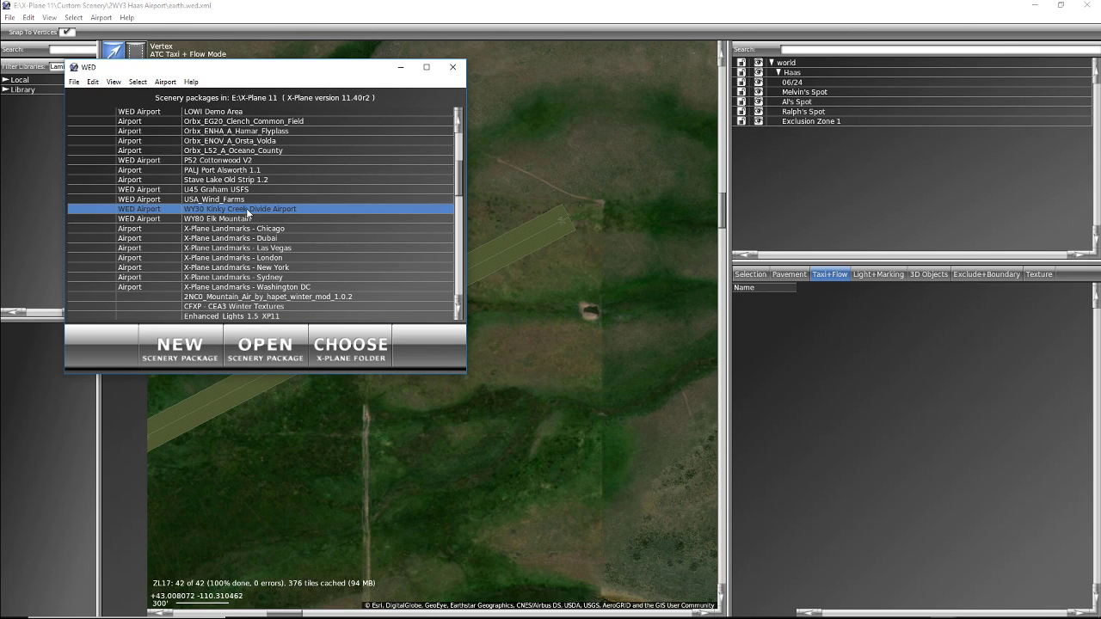
pyautogui.click(249, 210)
pyautogui.press('Return')
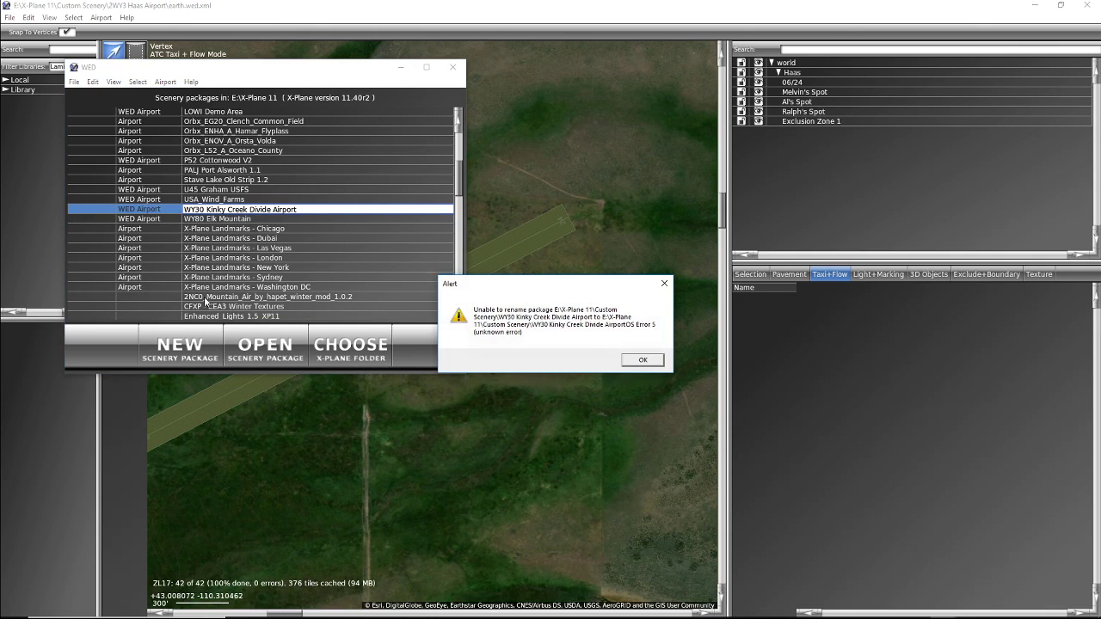
pyautogui.click(643, 362)
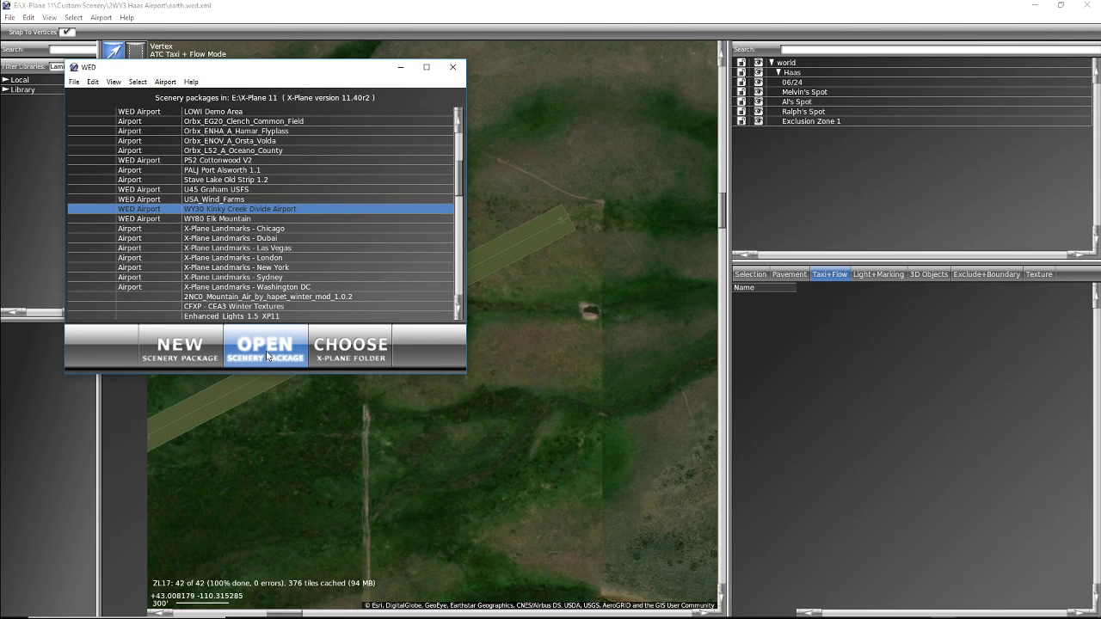
pyautogui.click(267, 355)
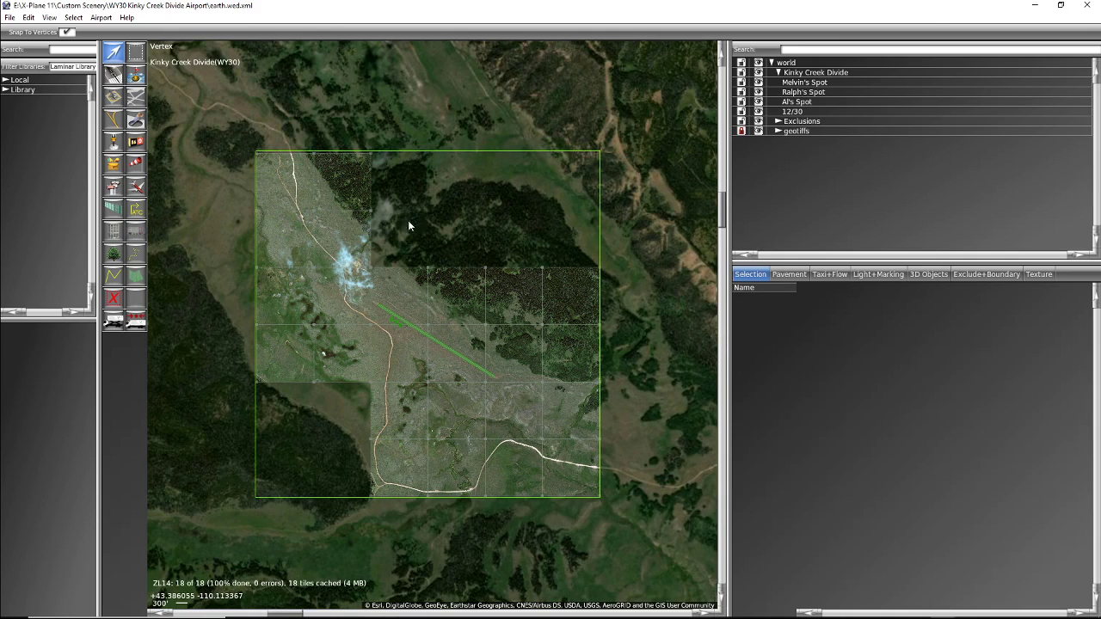
# Step: Examine the properties of the three ramp starts beside runway 12/30, and close the Kinky Creek Divide package
pyautogui.scroll(8, 386, 344)
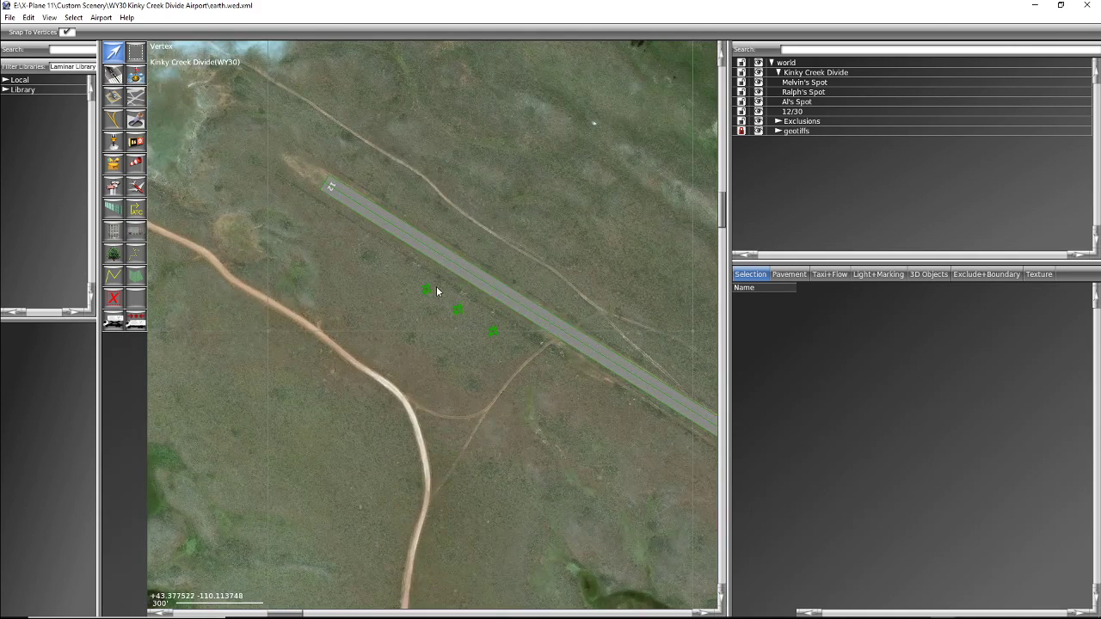
pyautogui.click(426, 290)
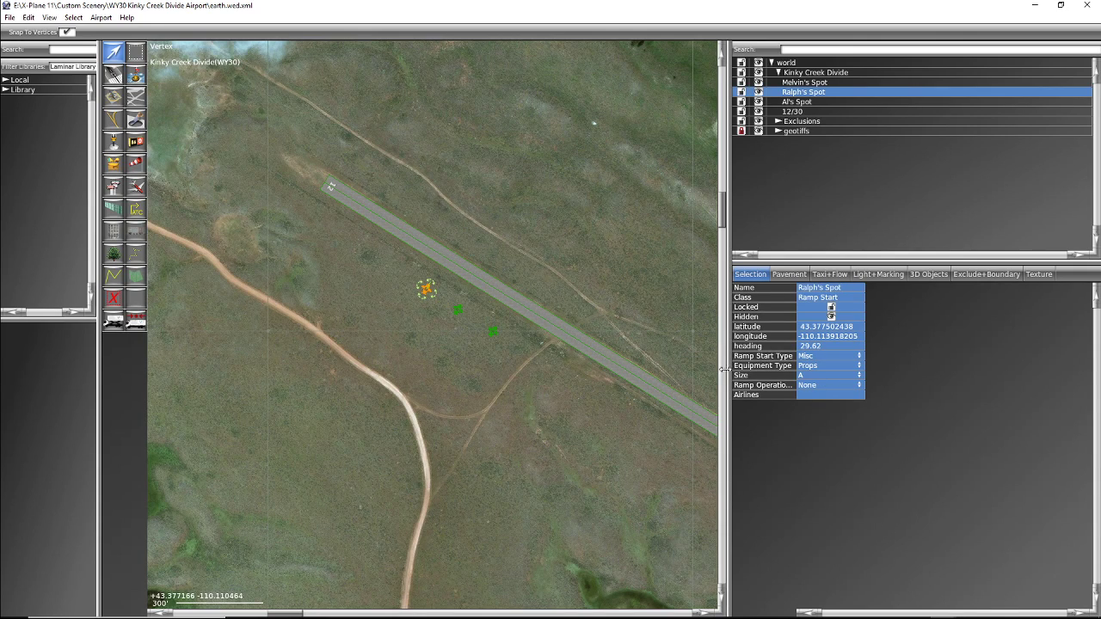
pyautogui.click(459, 309)
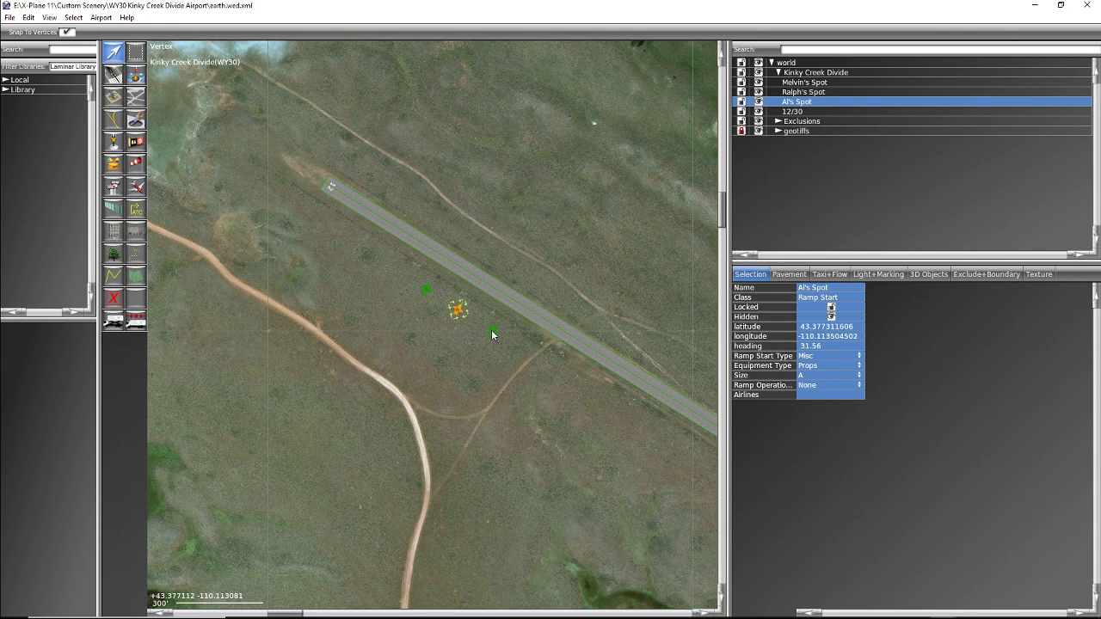
pyautogui.click(492, 332)
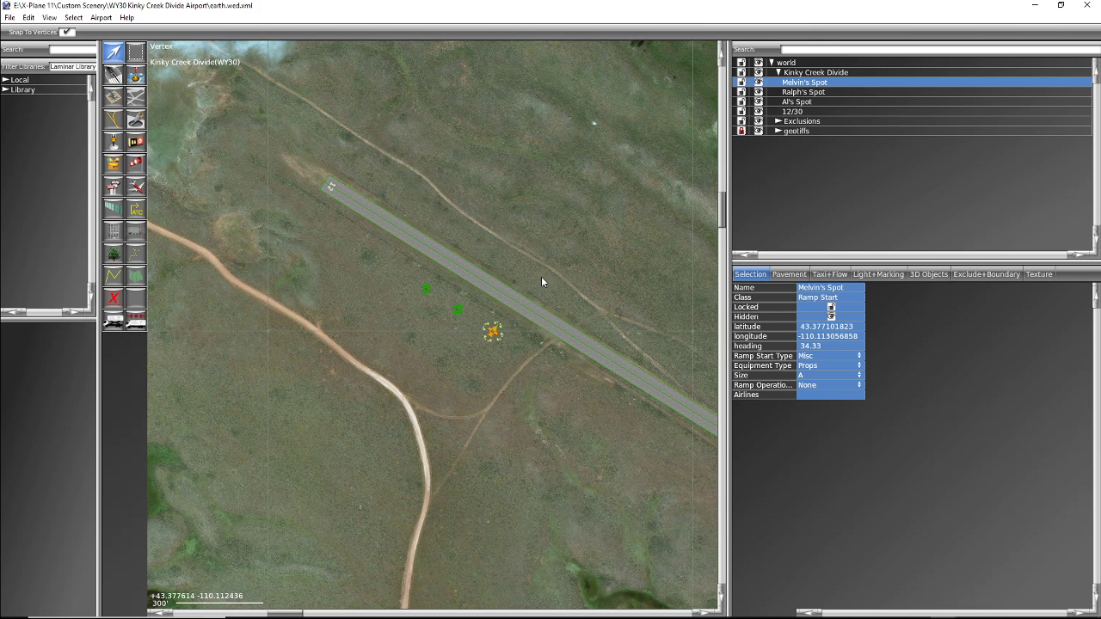
pyautogui.click(1087, 7)
pyautogui.click(597, 354)
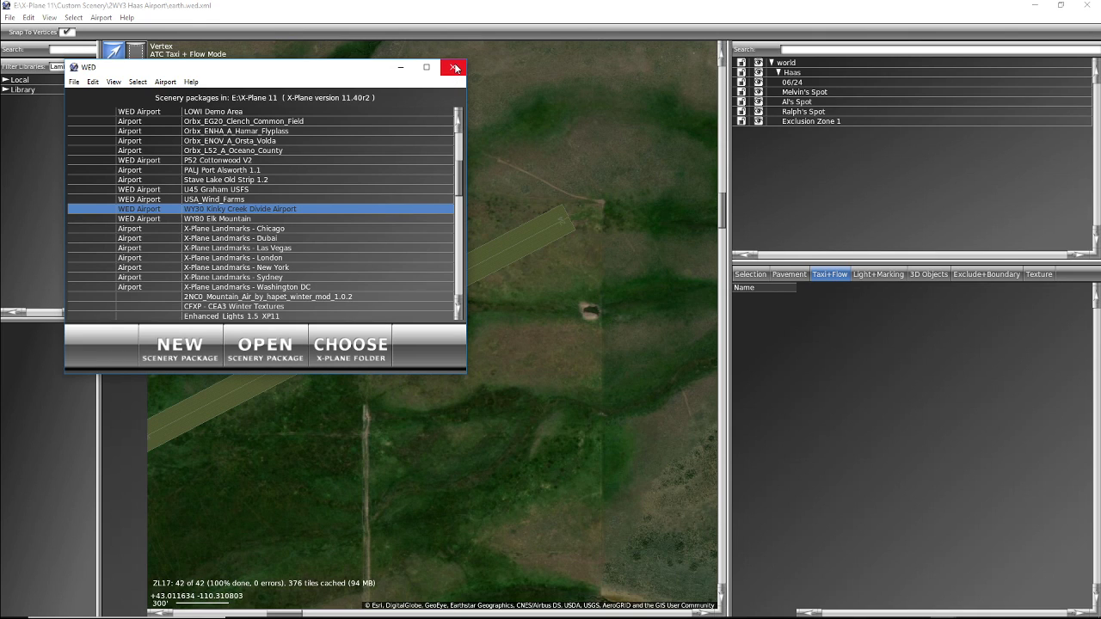
# Step: Close the Haas Airport scenery package and switch to the Ortho4XP main window
pyautogui.click(1087, 6)
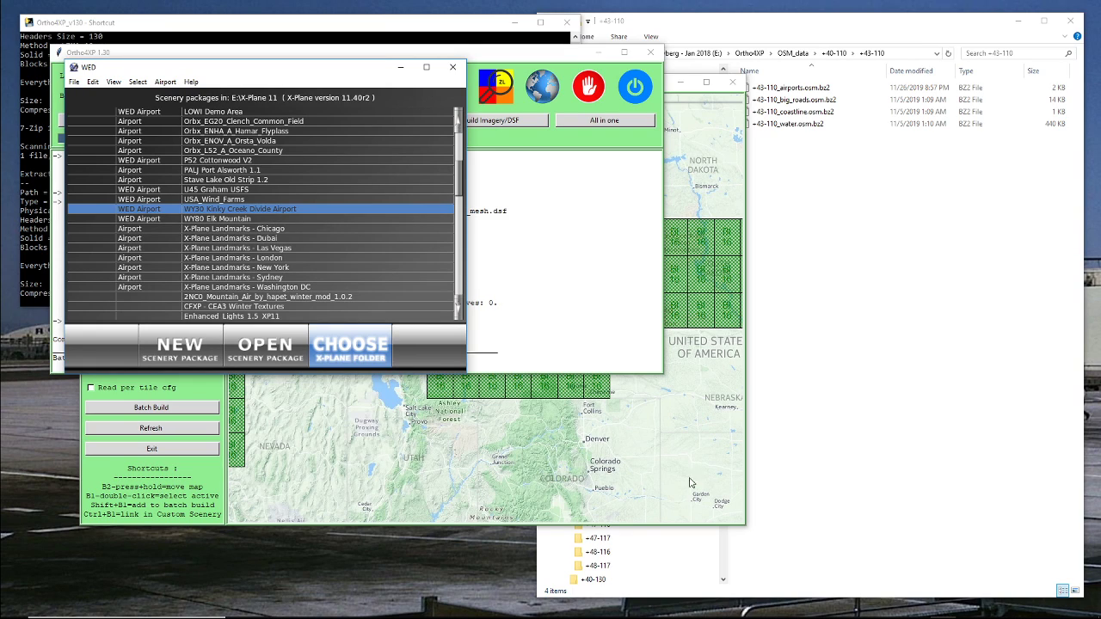
pyautogui.click(502, 57)
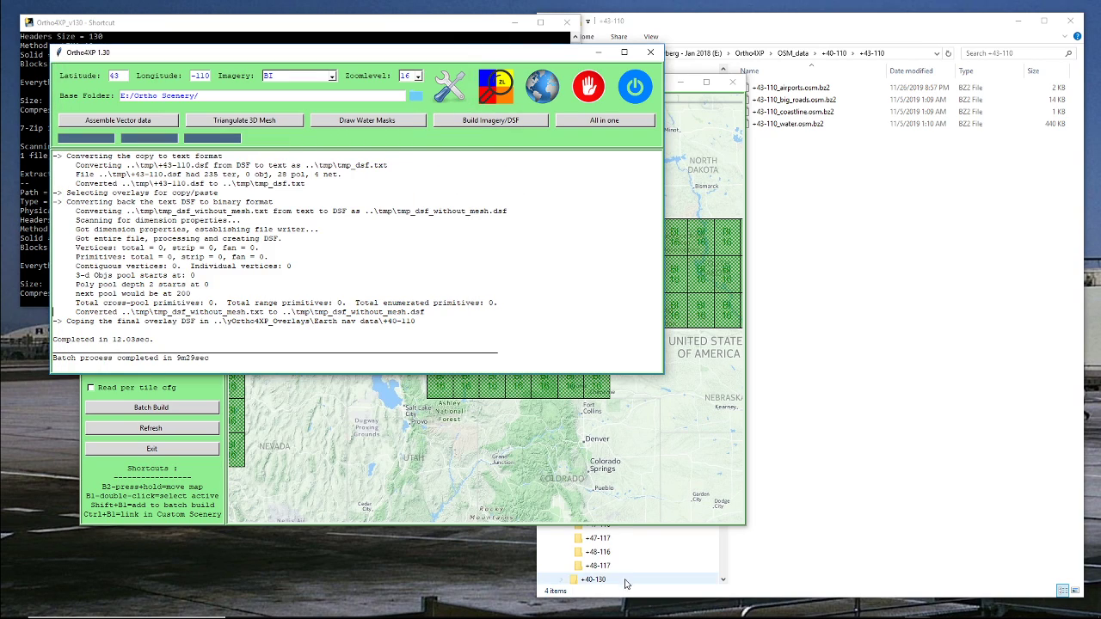
pyautogui.moveTo(895, 612)
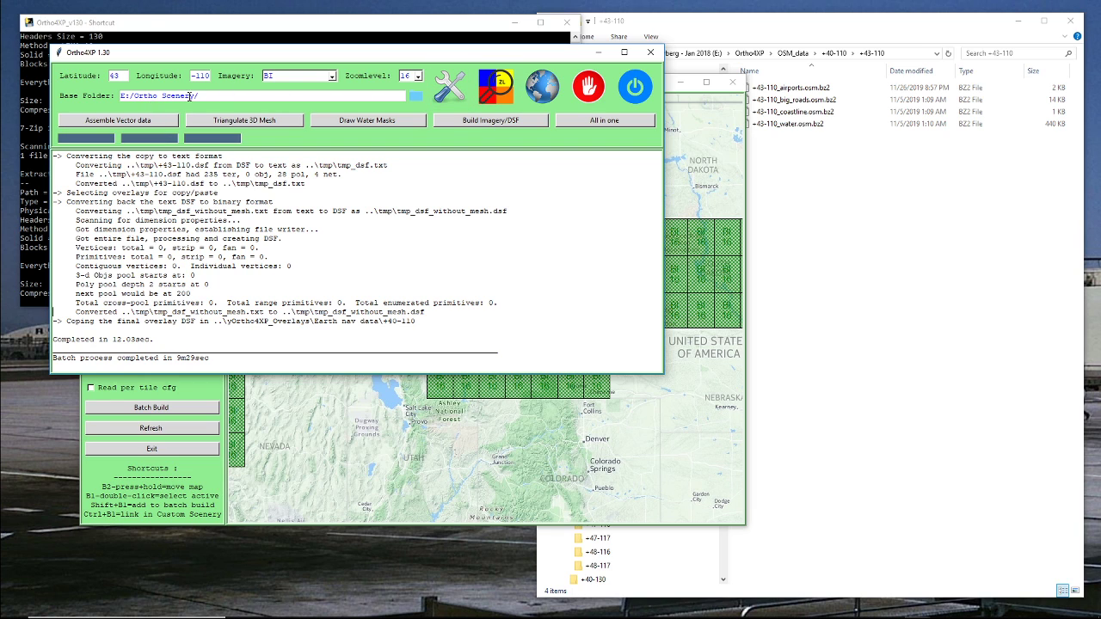
# Step: Apply the existing Ortho4XP configuration settings and exit the configuration window
pyautogui.click(450, 90)
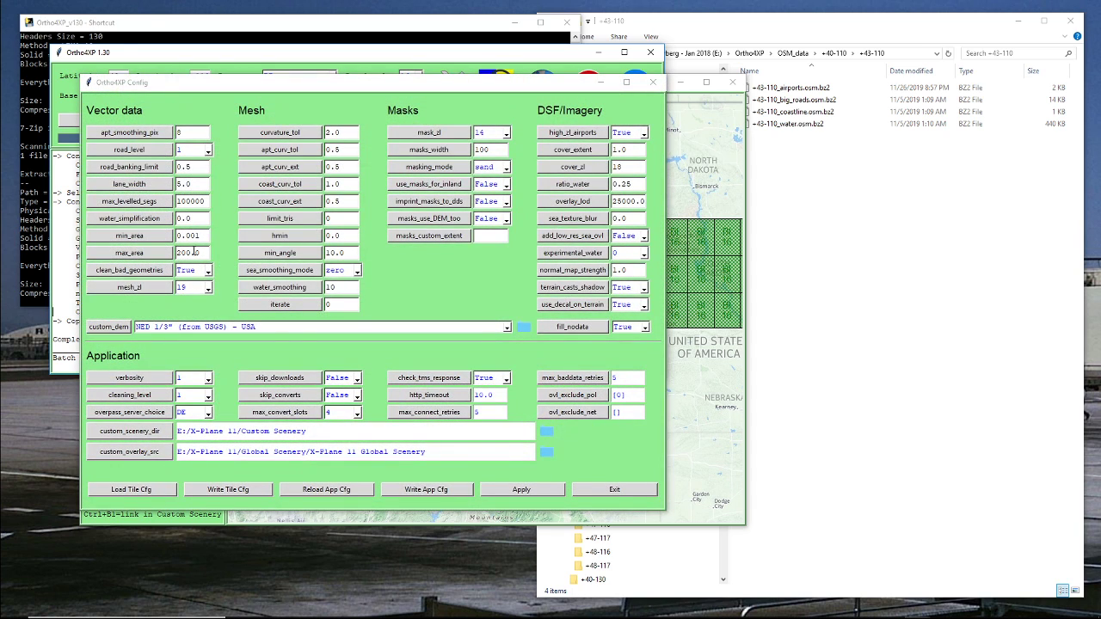
pyautogui.click(542, 492)
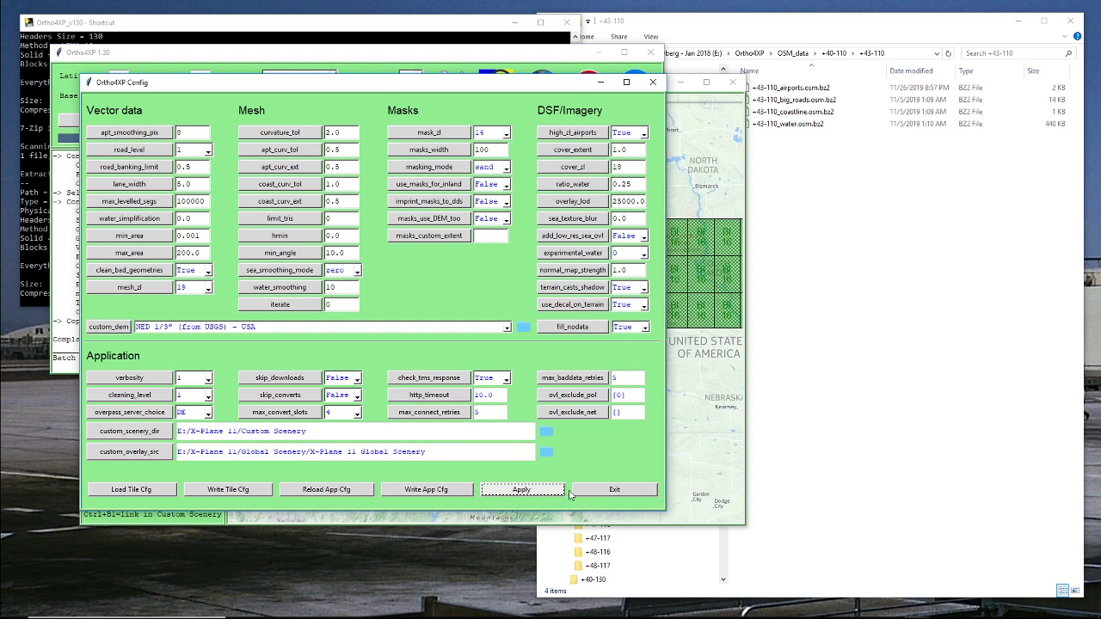
pyautogui.click(609, 499)
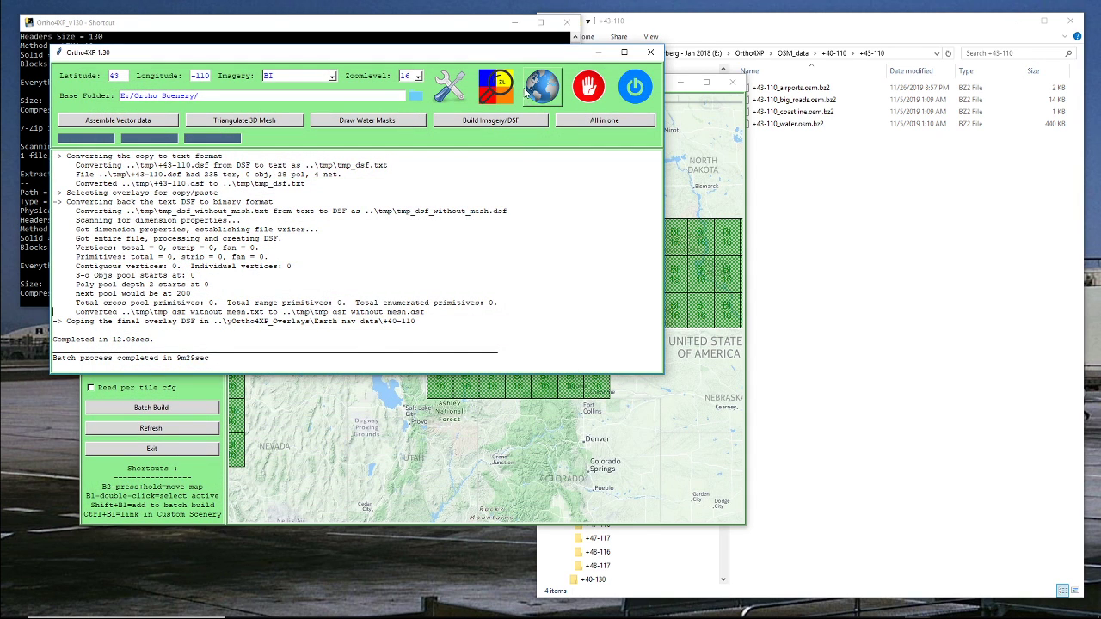
# Step: Start a custom zoomlevels preview for tile +43-110 with preview source BI and zoomlevel 13
pyautogui.click(529, 92)
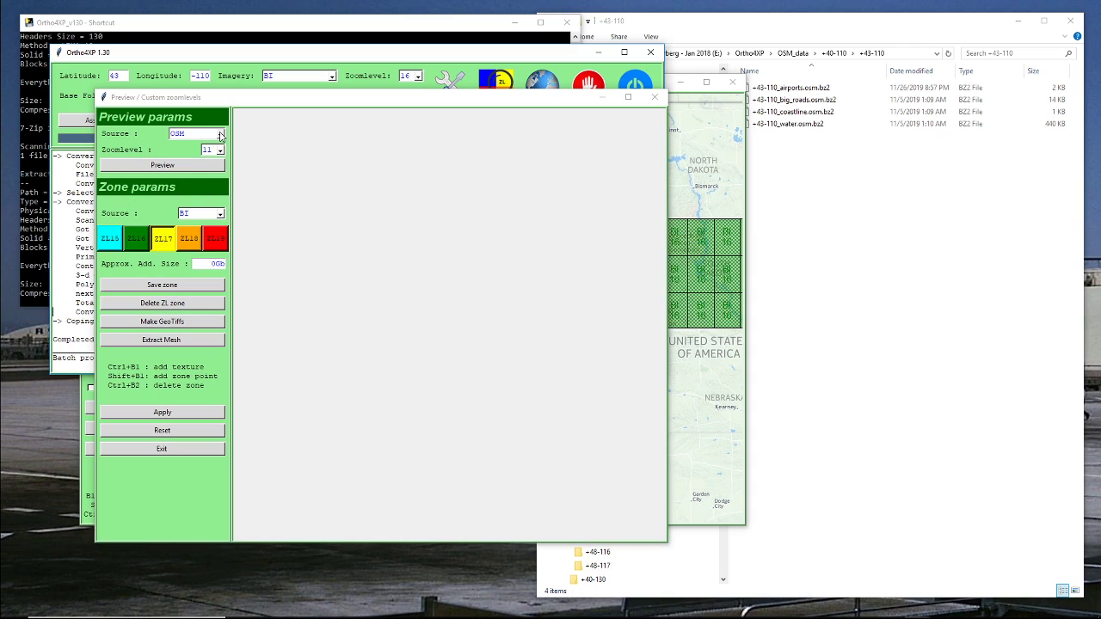
pyautogui.click(220, 135)
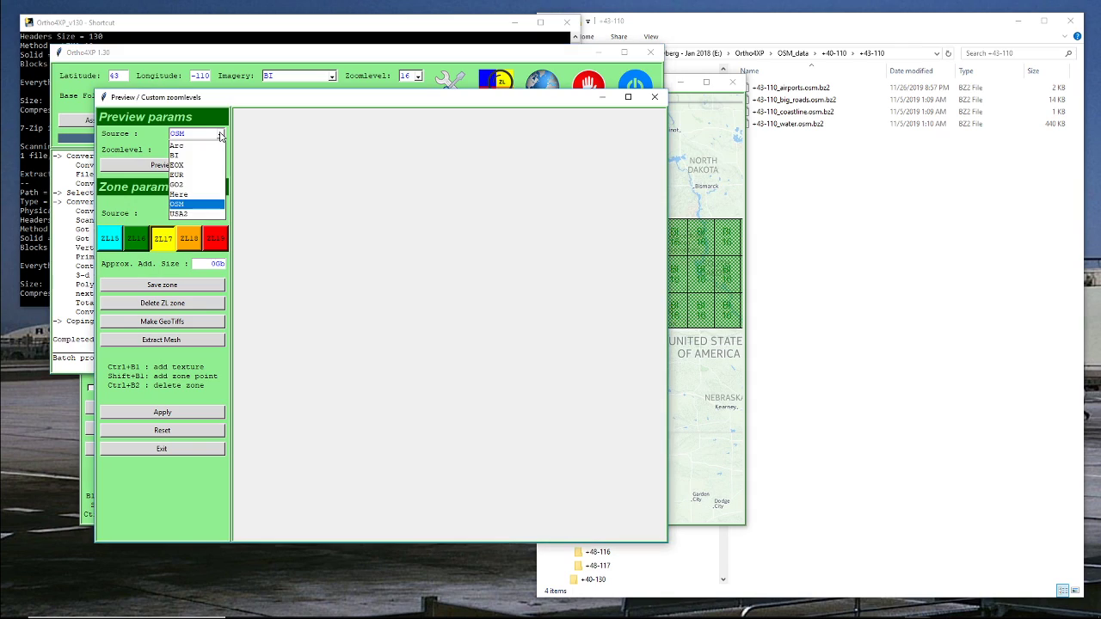
pyautogui.click(193, 156)
pyautogui.click(220, 150)
pyautogui.click(214, 192)
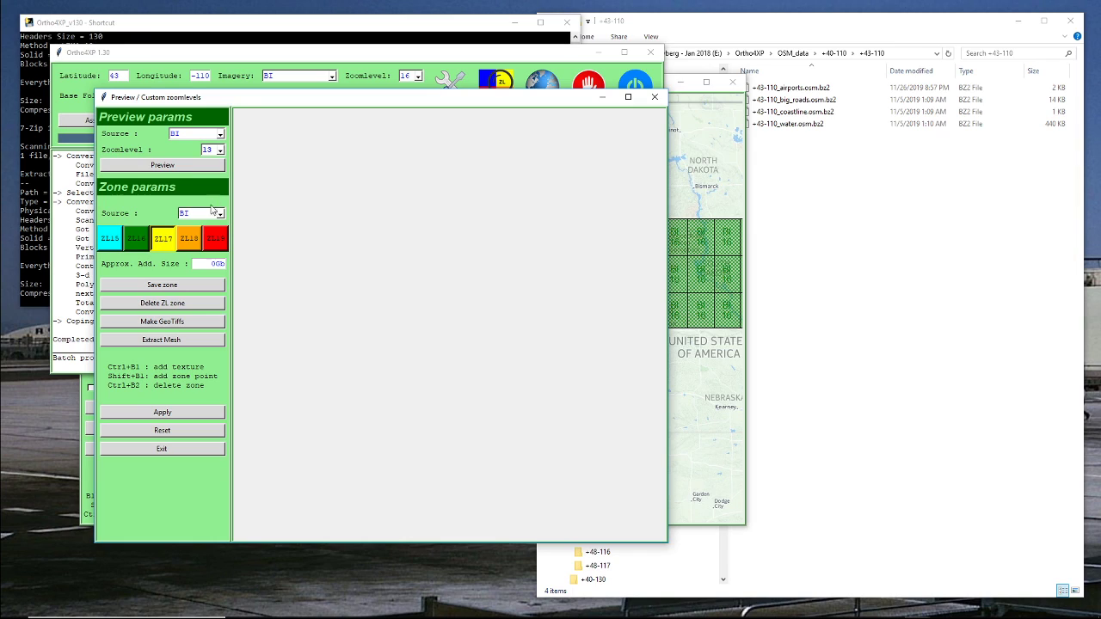
# Step: Set the zone source to USA2 at ZL19 and load the preview imagery of tile +43-110
pyautogui.click(221, 214)
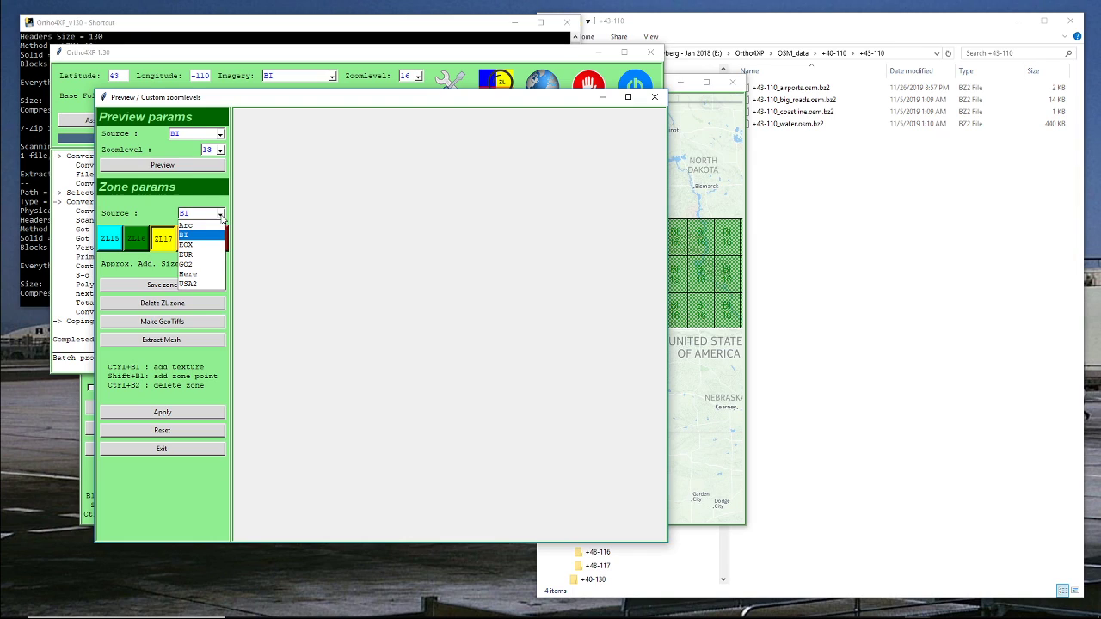
pyautogui.click(199, 284)
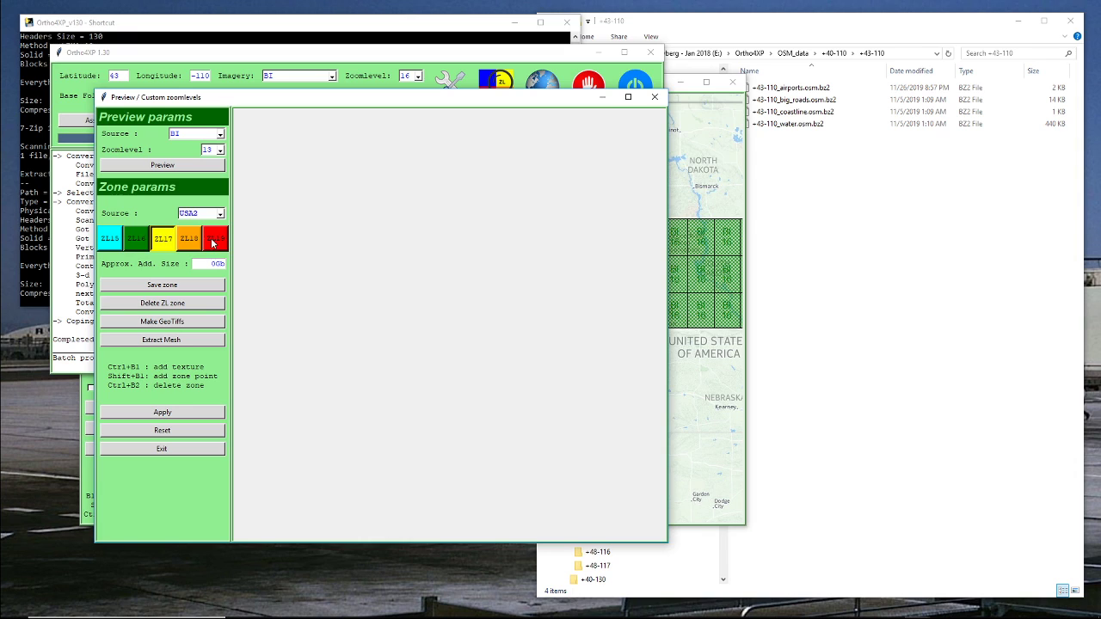
pyautogui.click(214, 243)
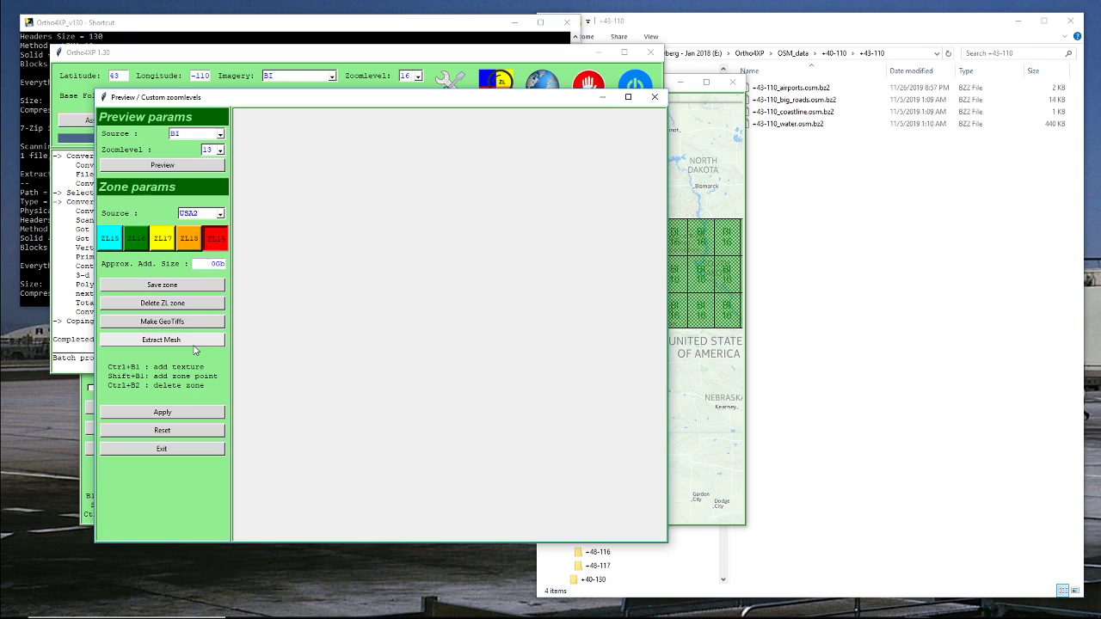
pyautogui.click(169, 166)
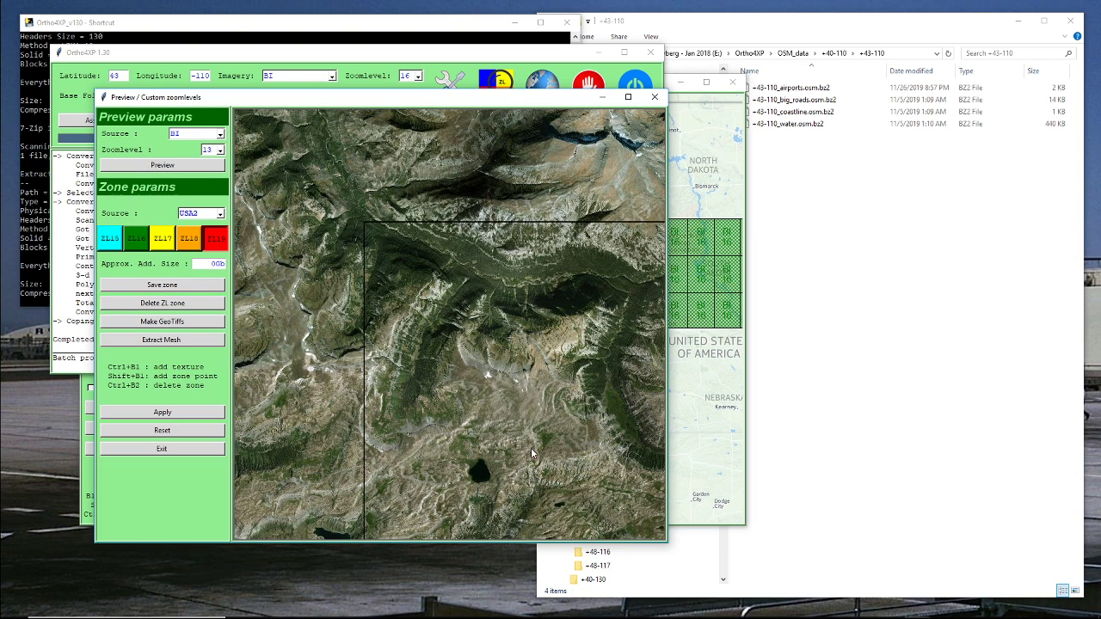
# Step: Examine the satellite preview of tile +43-110 from its northwest corner across to the eastern edge and the river valleys in the south
pyautogui.moveTo(558, 450); pyautogui.dragTo(335, 349)
pyautogui.moveTo(555, 359); pyautogui.dragTo(236, 310)
pyautogui.moveTo(551, 353); pyautogui.dragTo(258, 319)
pyautogui.moveTo(512, 360); pyautogui.dragTo(288, 349)
pyautogui.moveTo(559, 358); pyautogui.dragTo(288, 351)
pyautogui.moveTo(550, 358); pyautogui.dragTo(297, 355)
pyautogui.moveTo(551, 379); pyautogui.dragTo(421, 380)
pyautogui.moveTo(465, 448); pyautogui.dragTo(456, 245)
pyautogui.moveTo(499, 447); pyautogui.dragTo(495, 154)
pyautogui.moveTo(513, 422); pyautogui.dragTo(494, 232)
pyautogui.moveTo(525, 397); pyautogui.dragTo(454, 206)
pyautogui.moveTo(474, 413); pyautogui.dragTo(434, 175)
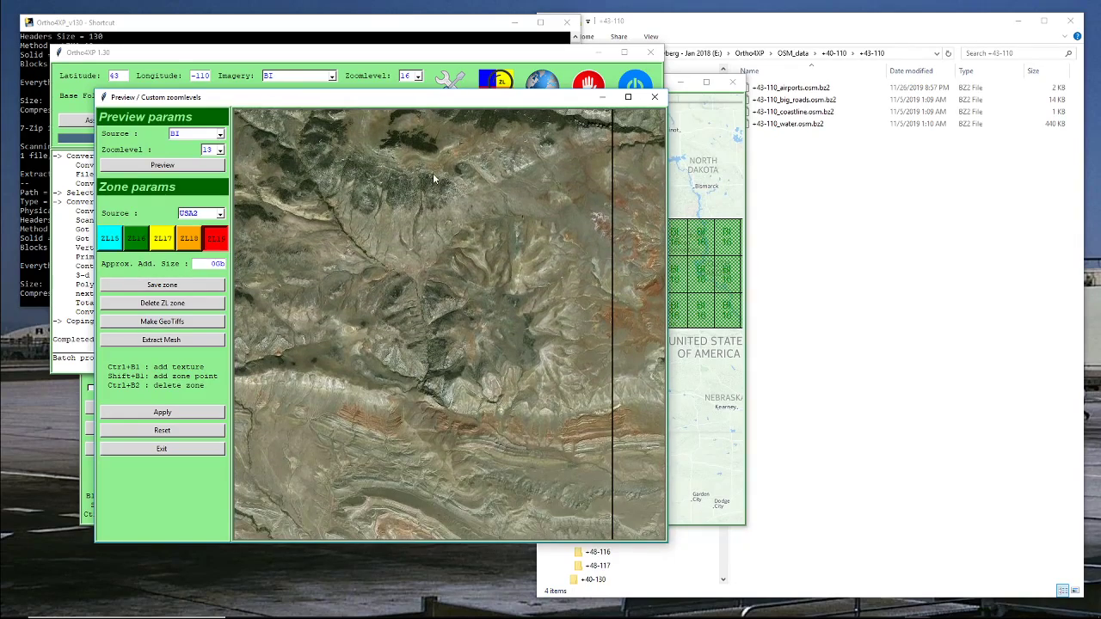
pyautogui.moveTo(503, 452); pyautogui.dragTo(433, 181)
pyautogui.moveTo(488, 404); pyautogui.dragTo(396, 361)
pyautogui.moveTo(446, 442); pyautogui.dragTo(388, 230)
pyautogui.moveTo(435, 395); pyautogui.dragTo(417, 167)
pyautogui.moveTo(460, 431); pyautogui.dragTo(417, 232)
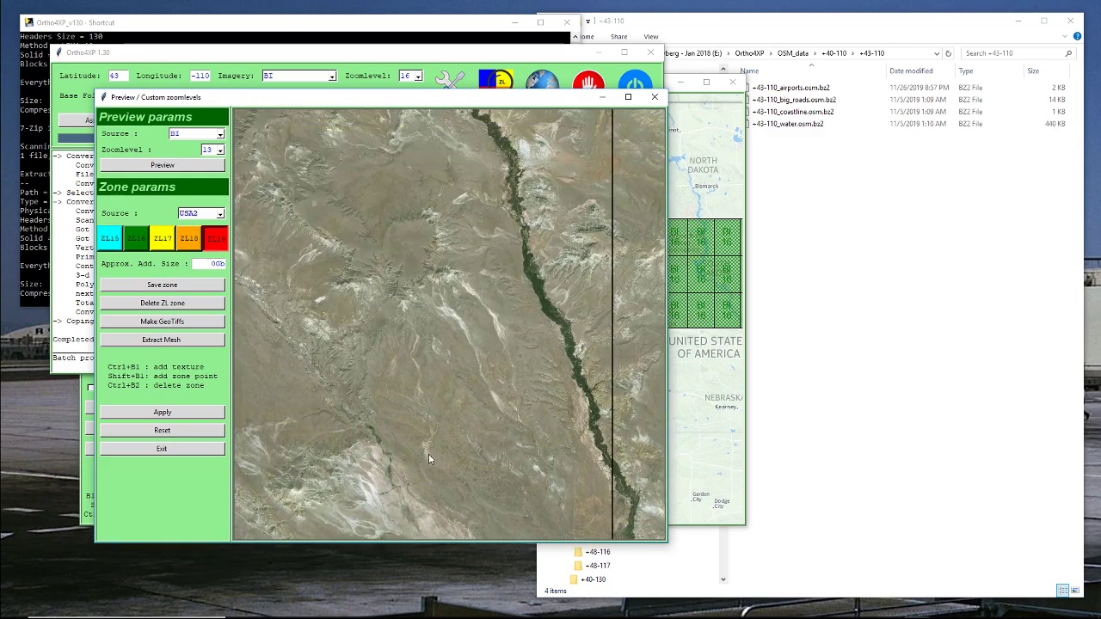
pyautogui.moveTo(430, 450); pyautogui.dragTo(409, 258)
pyautogui.moveTo(486, 389); pyautogui.dragTo(542, 398)
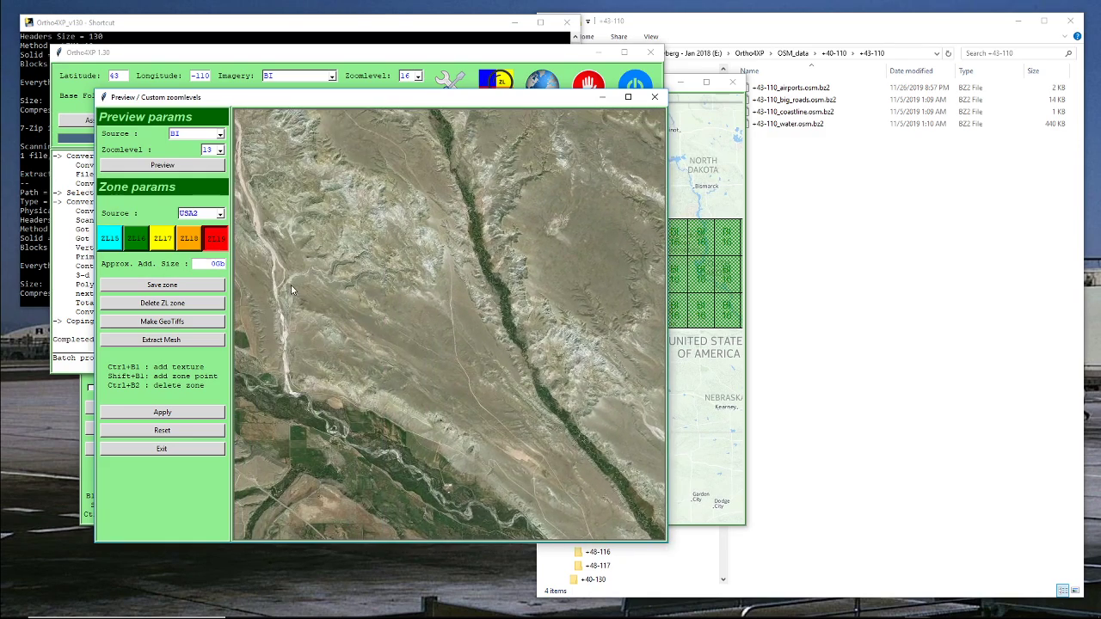
pyautogui.moveTo(291, 284); pyautogui.dragTo(516, 394)
pyautogui.moveTo(334, 296); pyautogui.dragTo(355, 416)
pyautogui.moveTo(439, 239); pyautogui.dragTo(271, 368)
pyautogui.moveTo(467, 276); pyautogui.dragTo(265, 497)
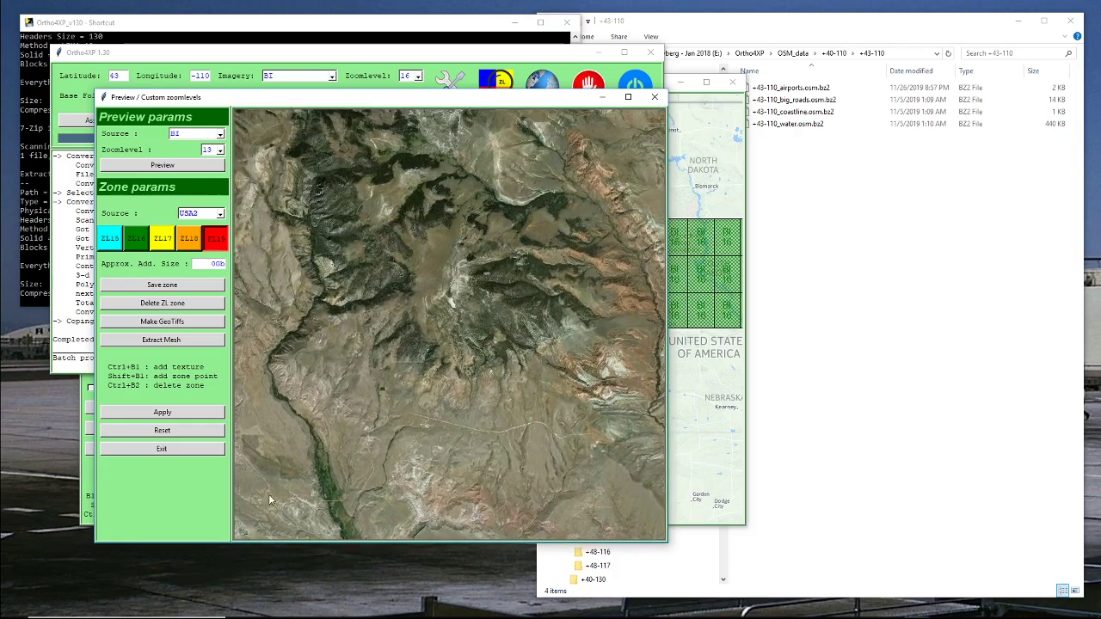
pyautogui.moveTo(421, 288); pyautogui.dragTo(354, 478)
pyautogui.moveTo(465, 383); pyautogui.dragTo(283, 218)
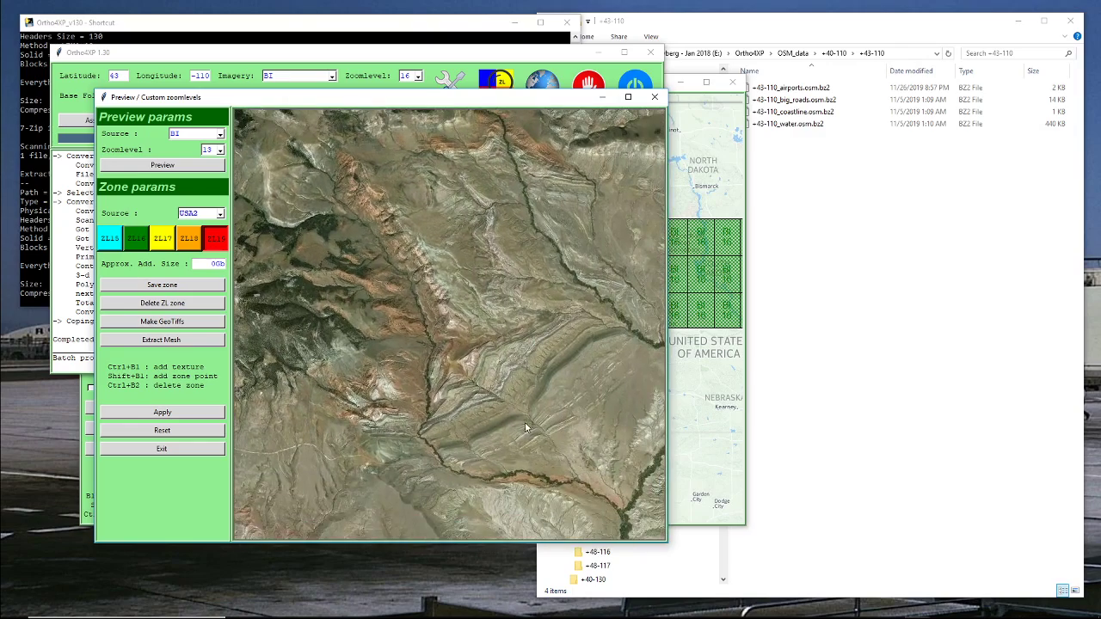
pyautogui.moveTo(524, 422); pyautogui.dragTo(347, 229)
pyautogui.moveTo(499, 451); pyautogui.dragTo(384, 189)
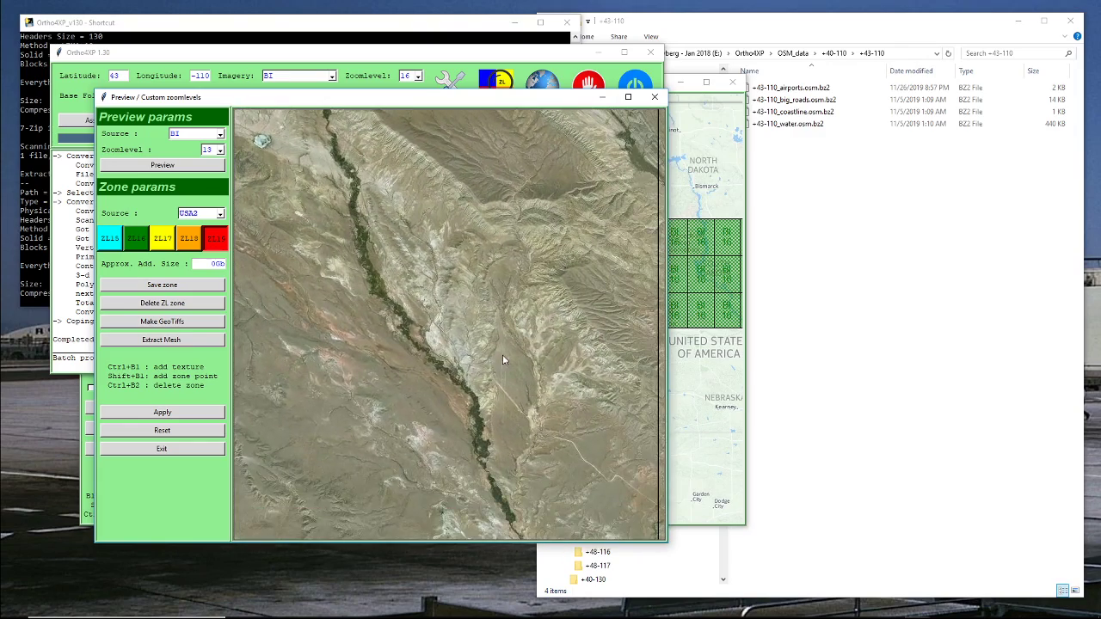
pyautogui.moveTo(533, 413); pyautogui.dragTo(533, 340)
pyautogui.moveTo(402, 357); pyautogui.dragTo(335, 522)
pyautogui.moveTo(335, 523); pyautogui.dragTo(337, 274, button='right')
pyautogui.moveTo(437, 549); pyautogui.dragTo(397, 339, button='right')
pyautogui.moveTo(396, 340); pyautogui.dragTo(396, 303, button='right')
pyautogui.moveTo(408, 400); pyautogui.dragTo(396, 255, button='right')
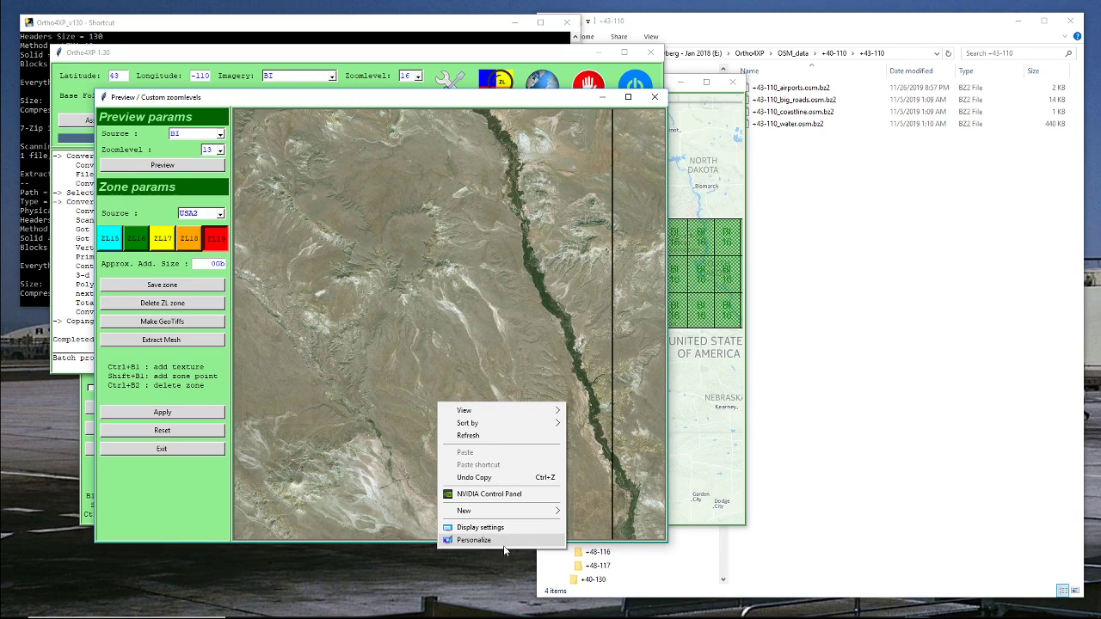
# Step: Close the custom zoomlevels preview without applying it and dismiss the desktop context menu
pyautogui.moveTo(494, 412)
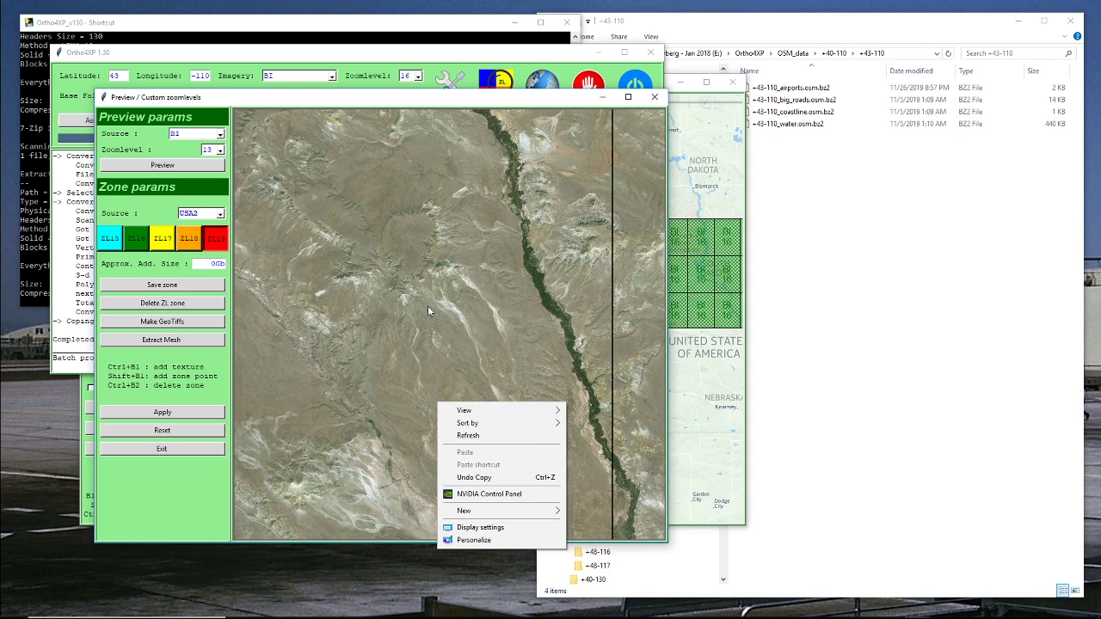
pyautogui.click(655, 96)
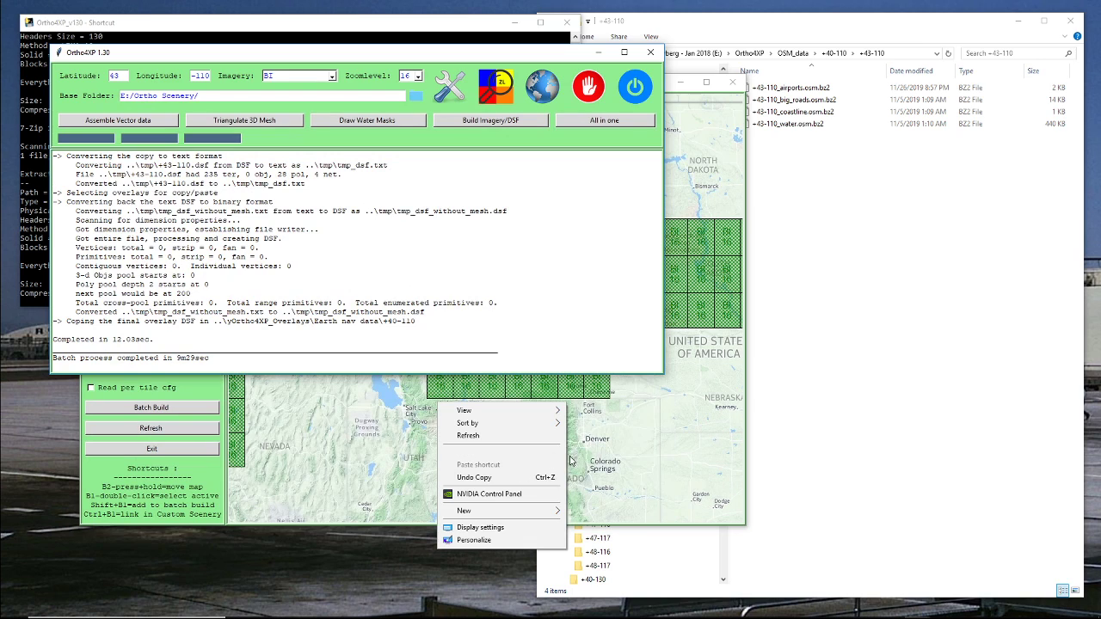
pyautogui.click(598, 551)
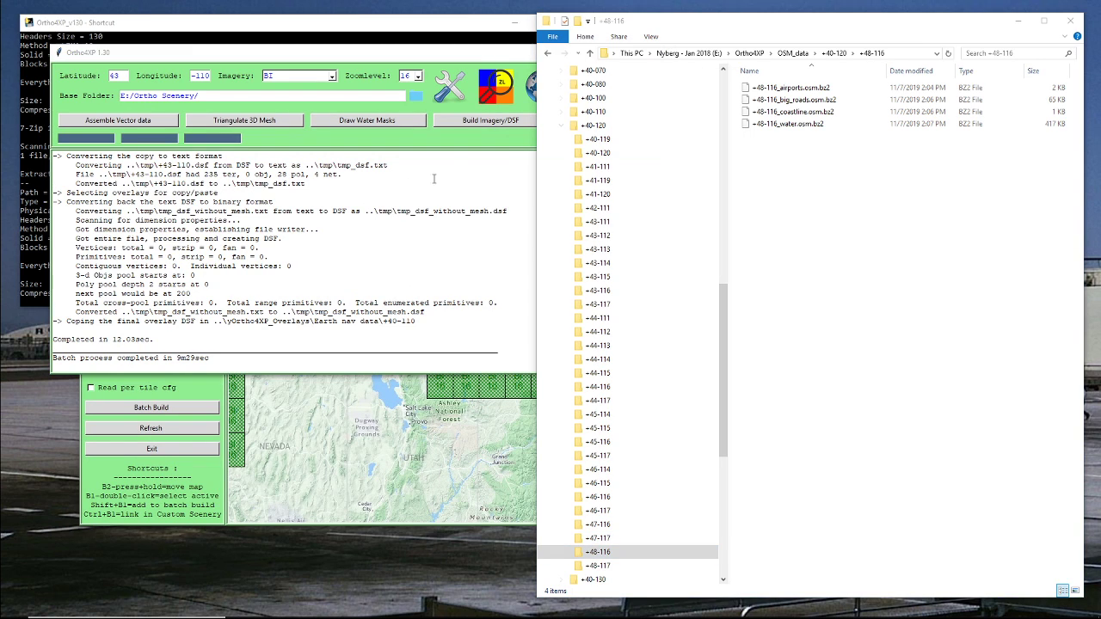
# Step: Reopen the custom zoomlevels preview with source BI at zoomlevel 13, set the zone source to BI at ZL19, and load the imagery
pyautogui.click(488, 94)
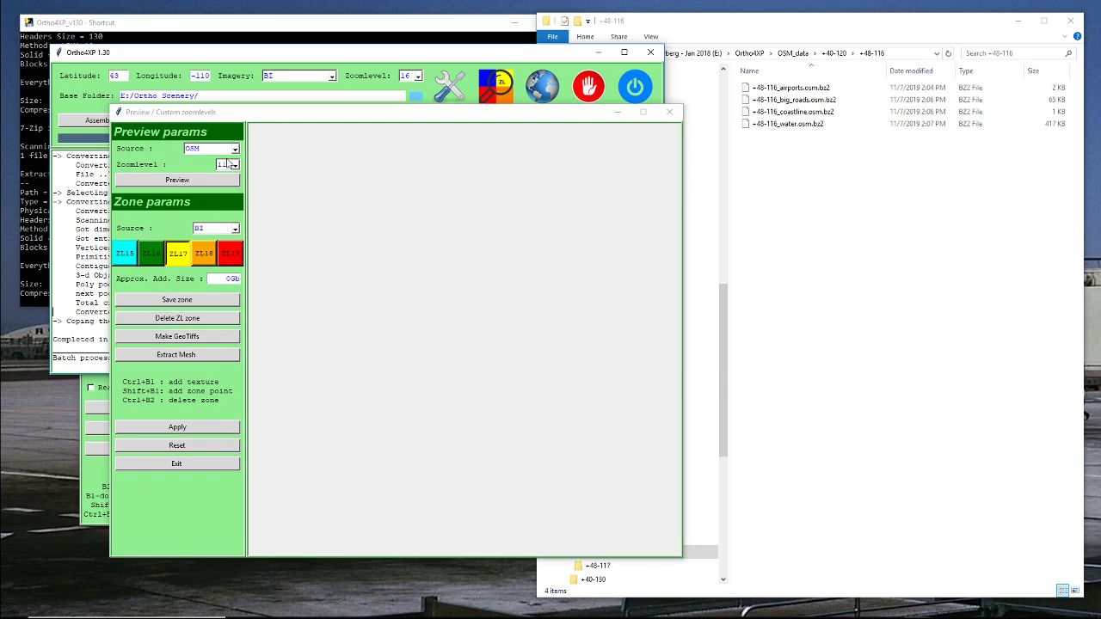
pyautogui.click(234, 149)
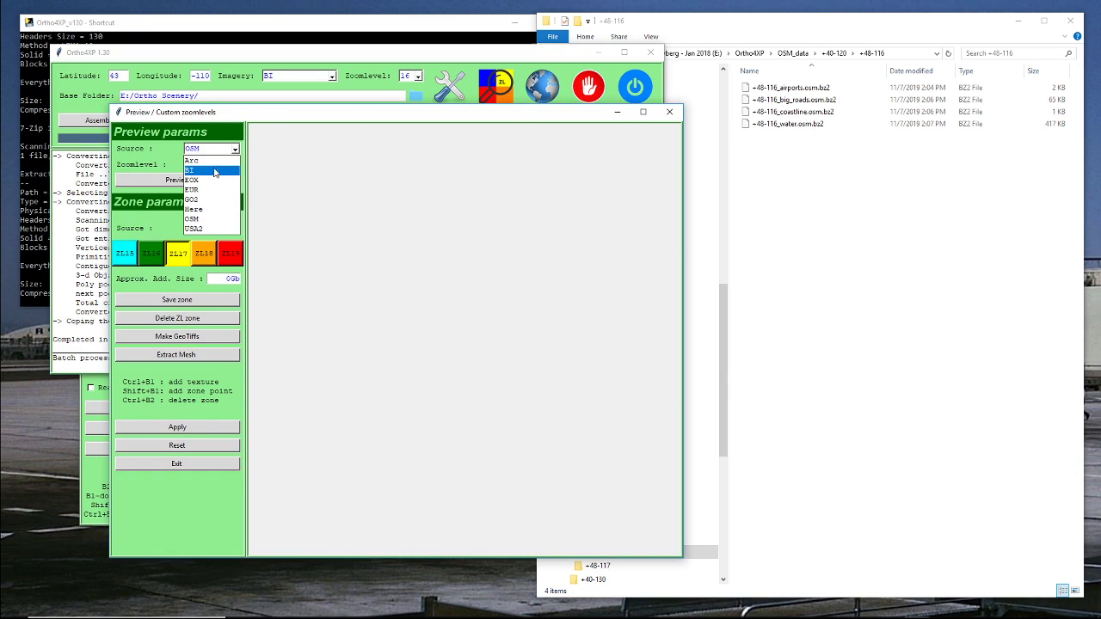
pyautogui.click(214, 170)
pyautogui.click(233, 165)
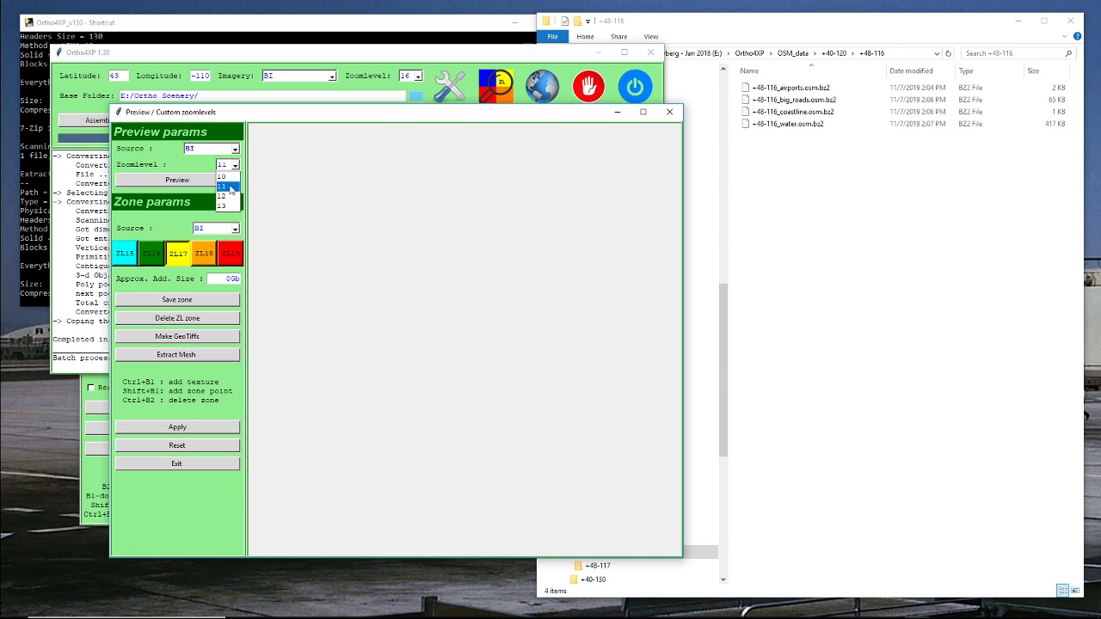
pyautogui.click(227, 207)
pyautogui.click(234, 229)
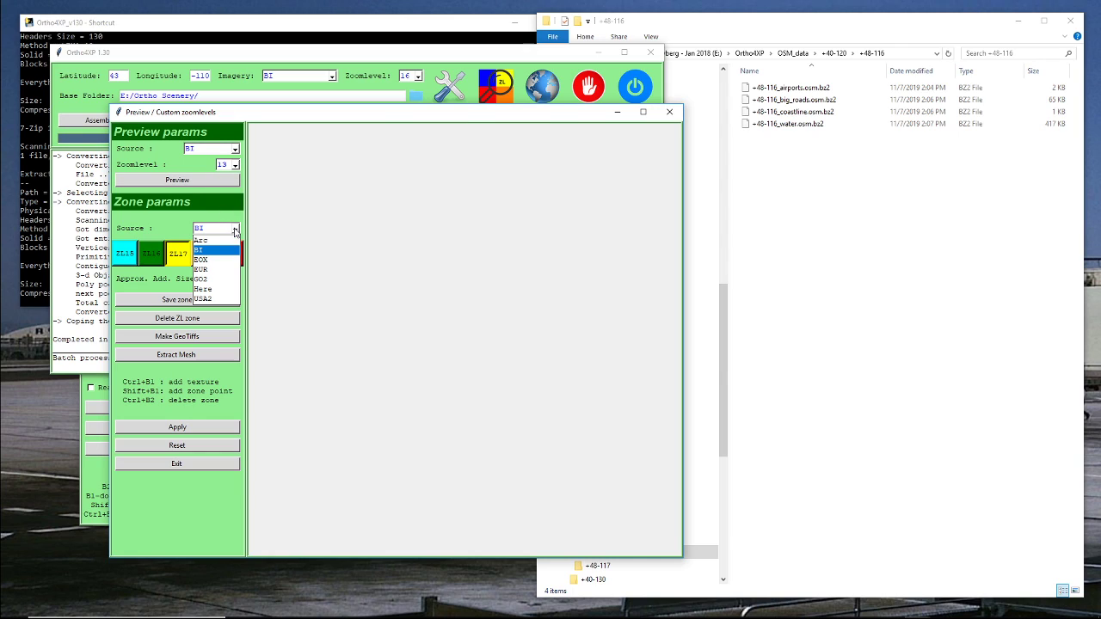
pyautogui.click(215, 250)
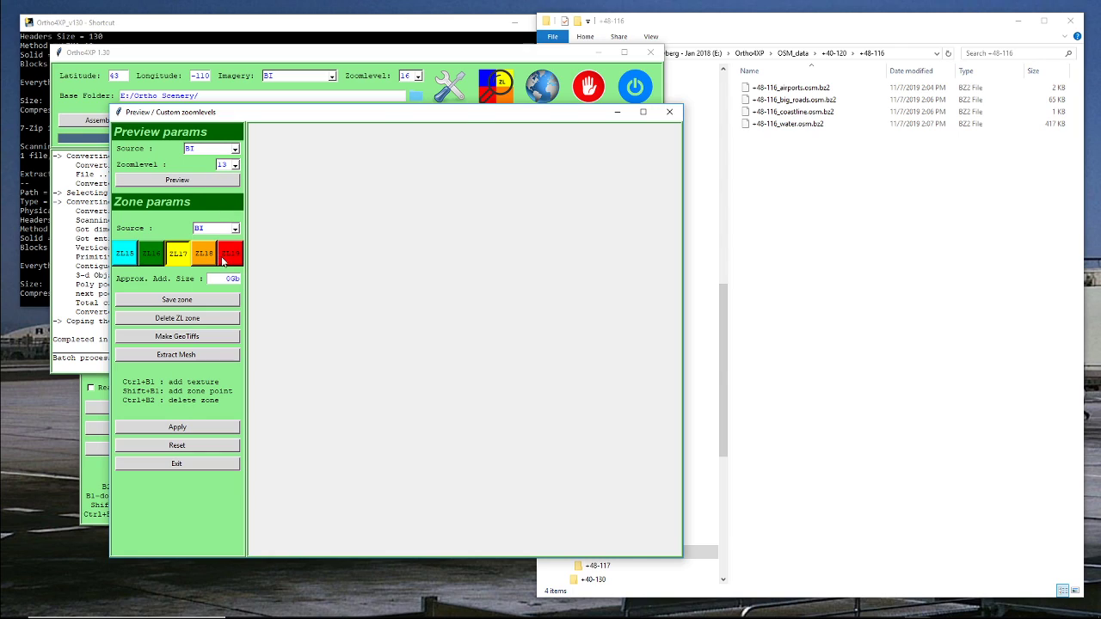
pyautogui.click(192, 180)
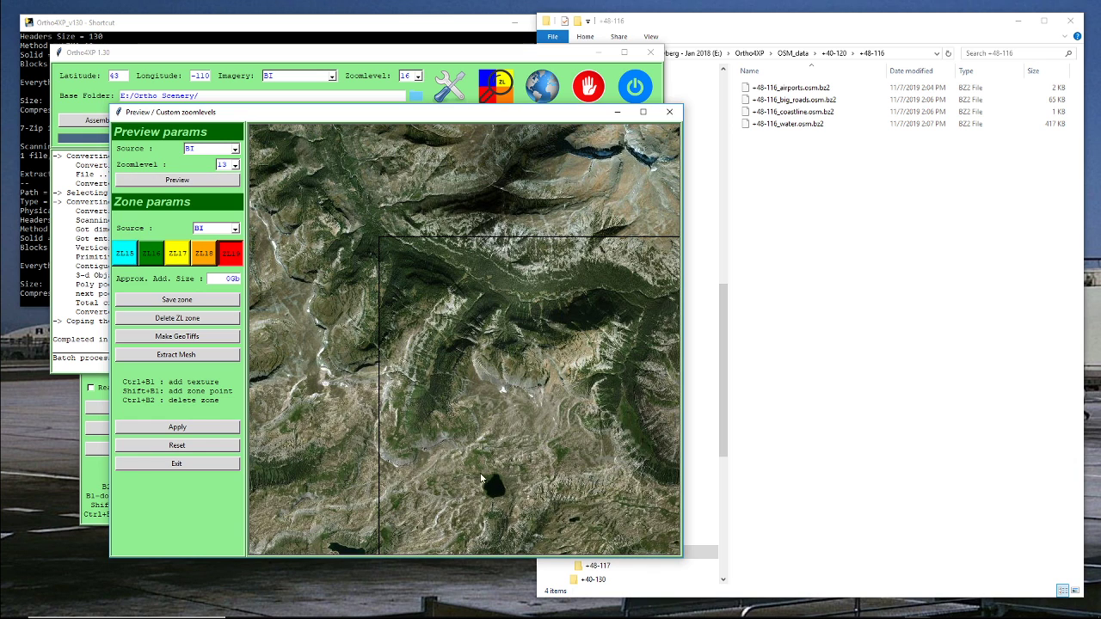
# Step: Examine the preview imagery southward along the western boundary of tile +43-110, and close the preview window
pyautogui.scroll(-5, 573, 453)
pyautogui.scroll(-6, 462, 511)
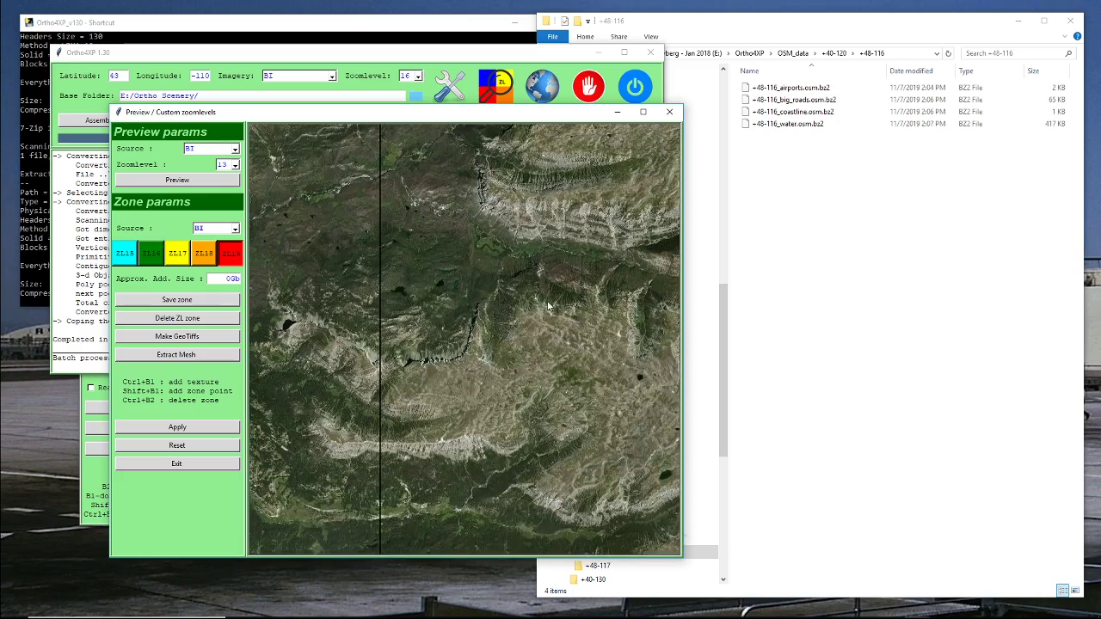
pyautogui.scroll(-5, 568, 293)
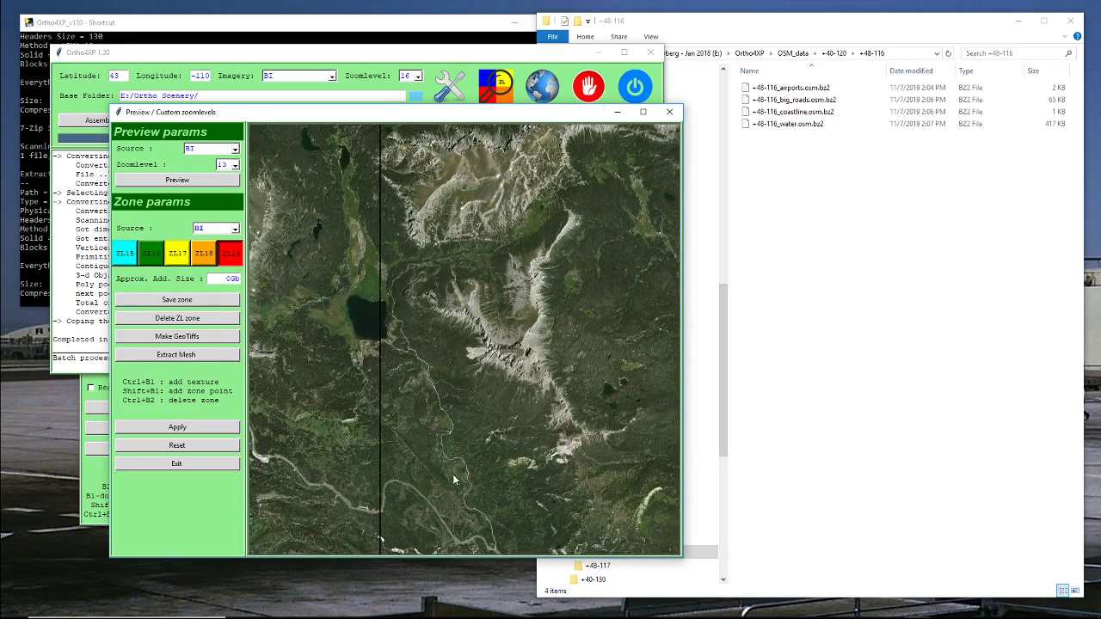
pyautogui.scroll(-5, 542, 337)
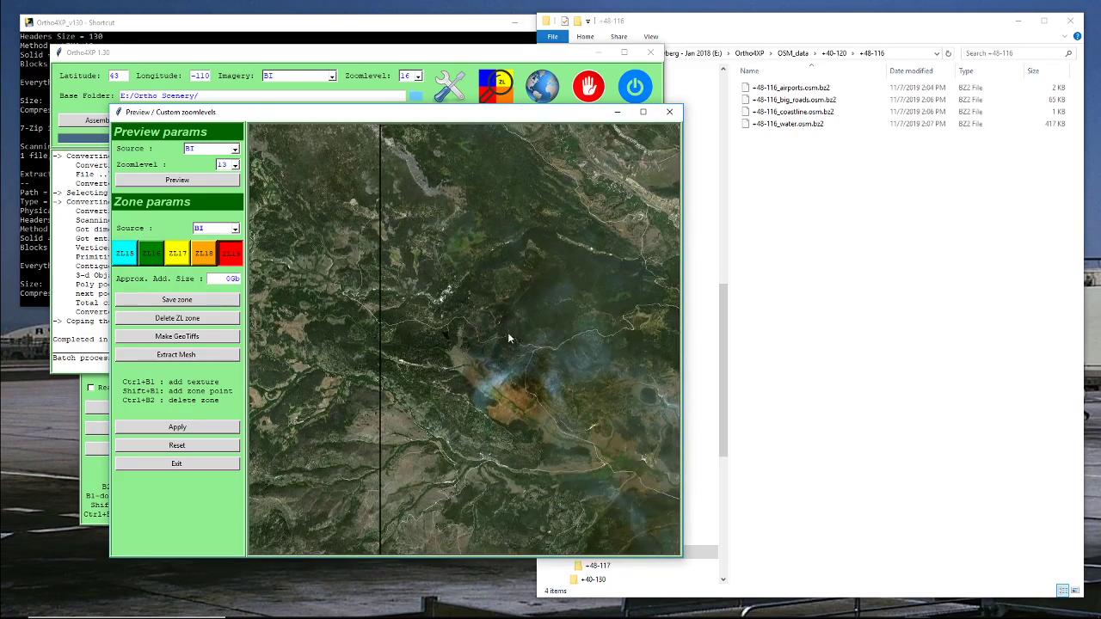
pyautogui.scroll(-2, 475, 481)
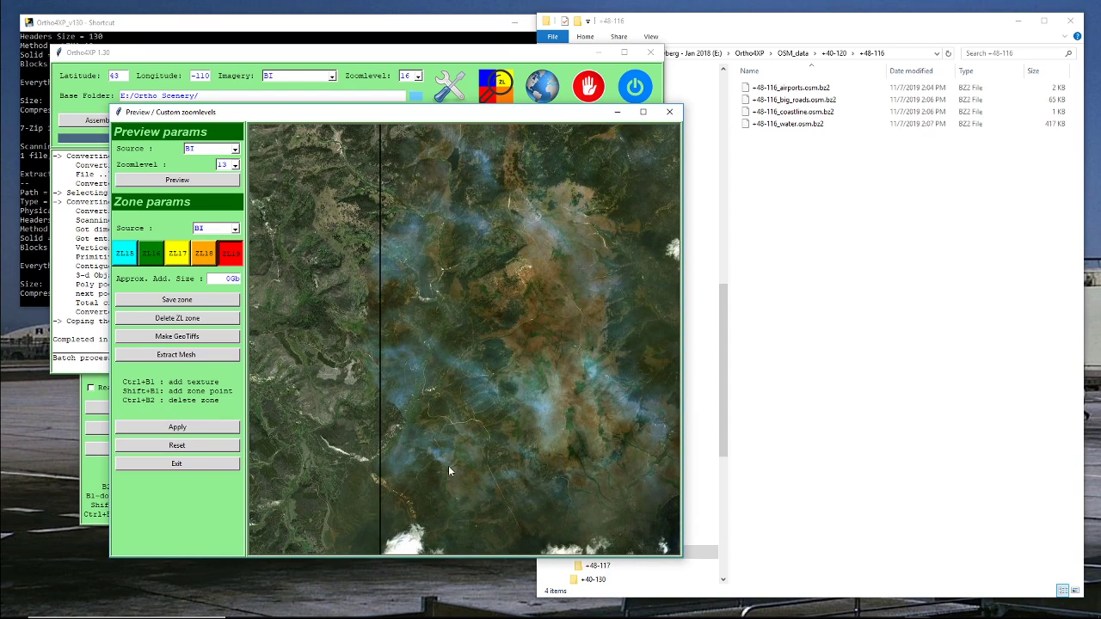
pyautogui.scroll(-2, 423, 471)
pyautogui.scroll(-2, 447, 465)
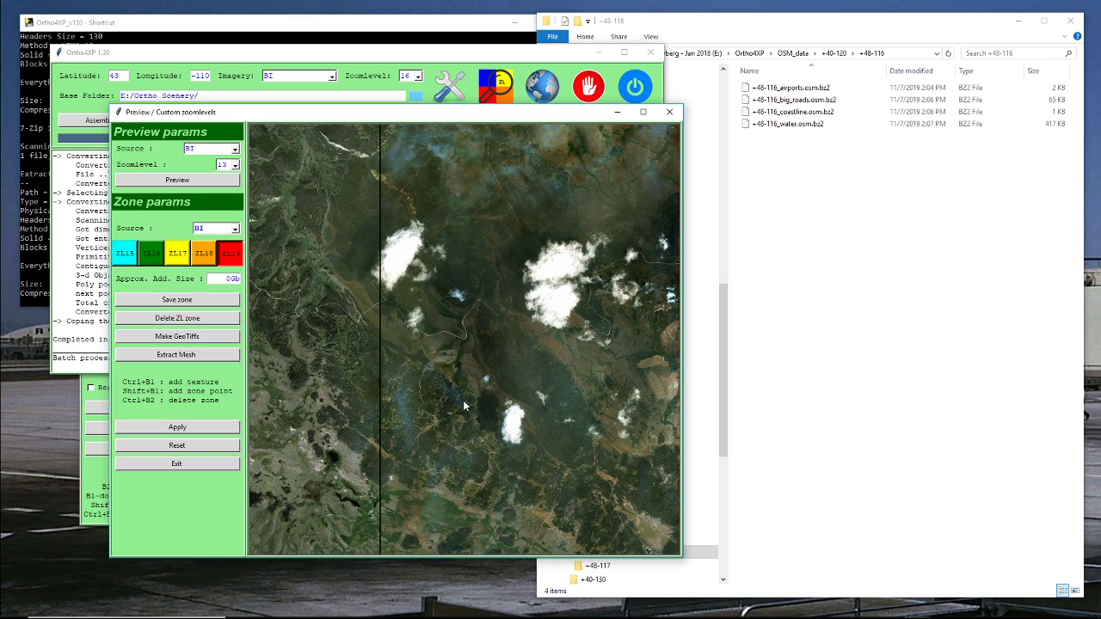
pyautogui.click(670, 112)
# Step: Make +43-111 the active tile in the tiles collection and return to the Ortho4XP main window
pyautogui.click(462, 489)
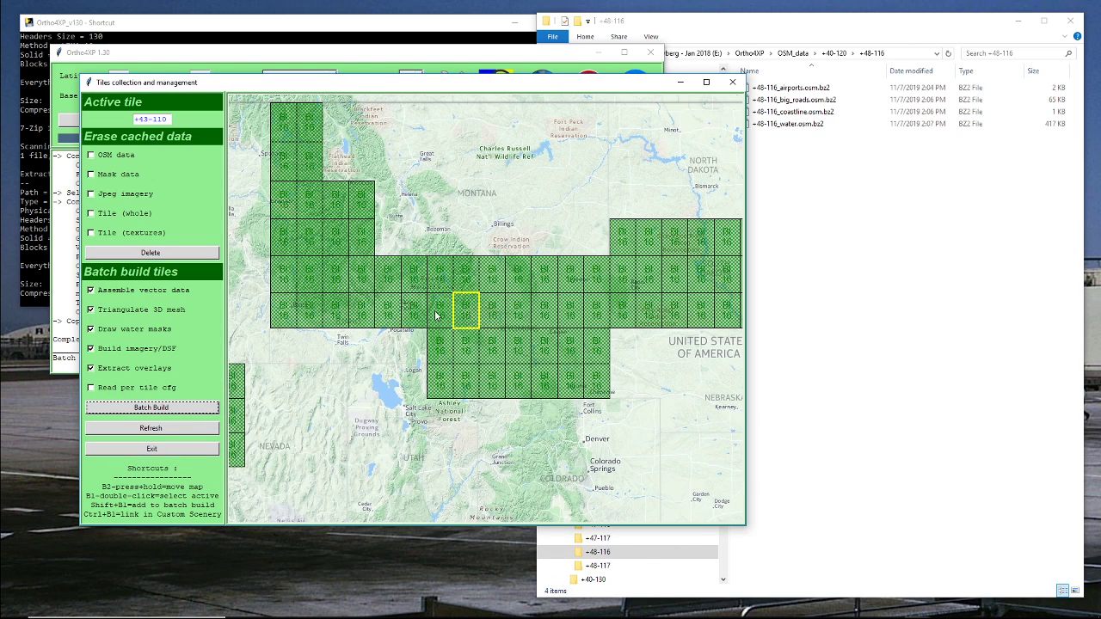
pyautogui.doubleClick(439, 316)
pyautogui.click(731, 84)
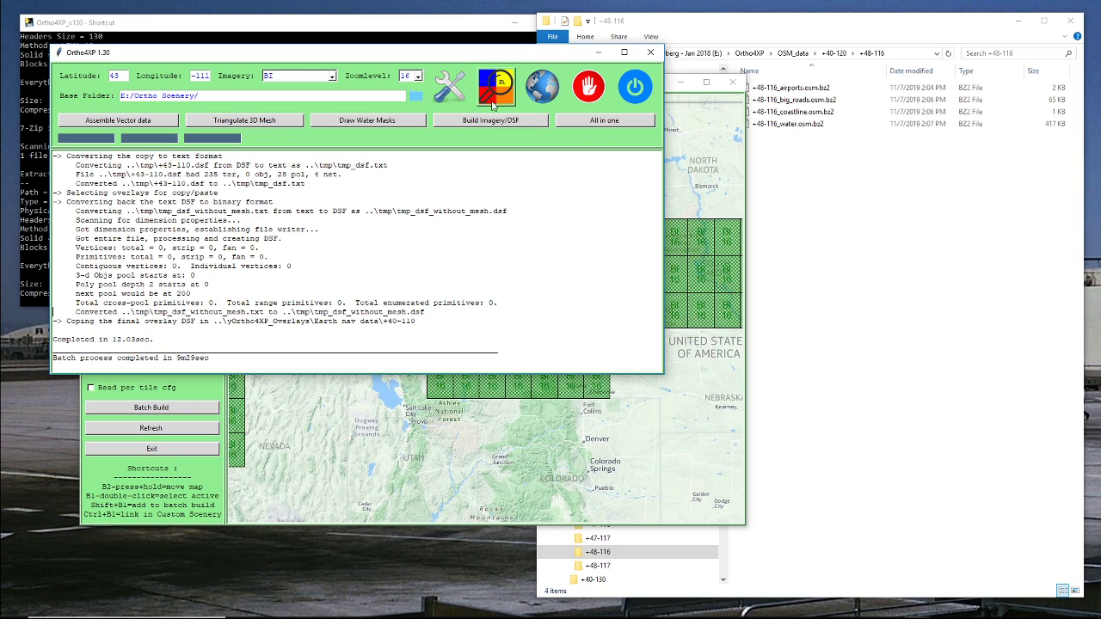
# Step: Add tile +43-111 to the batch build selection and return to the Ortho4XP main window
pyautogui.click(529, 514)
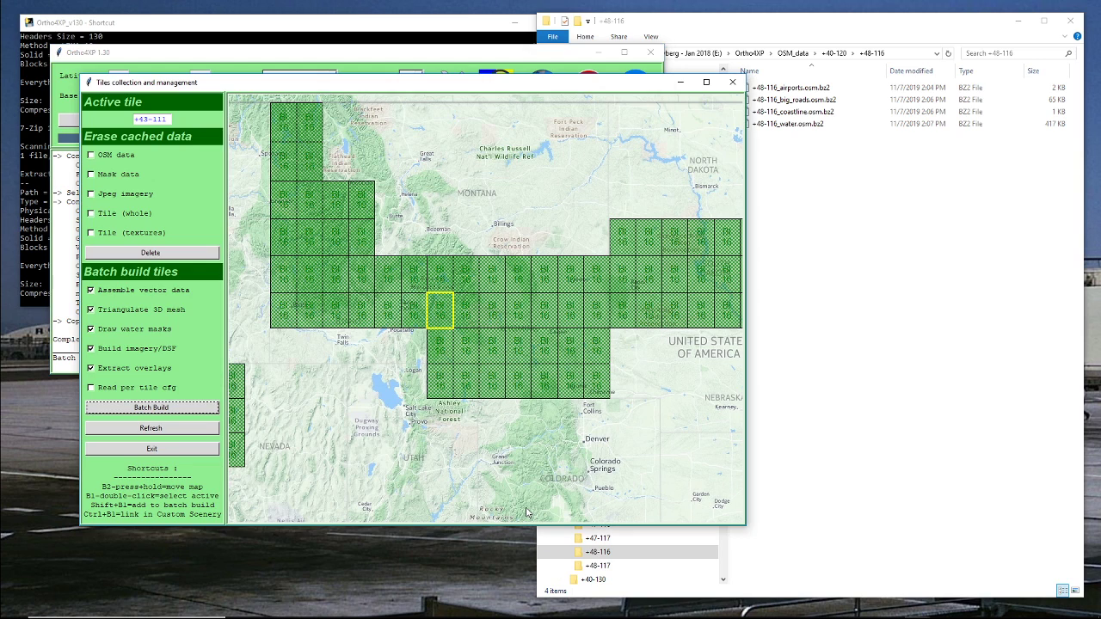
pyautogui.keyDown('shift'); pyautogui.click(437, 308); pyautogui.keyUp('shift')
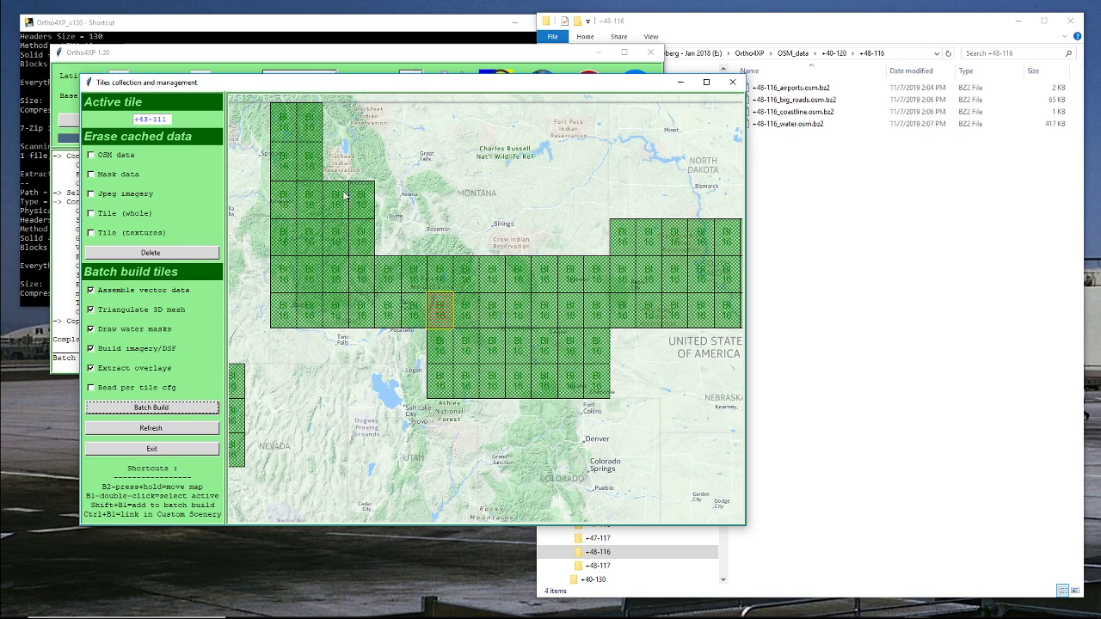
pyautogui.click(566, 53)
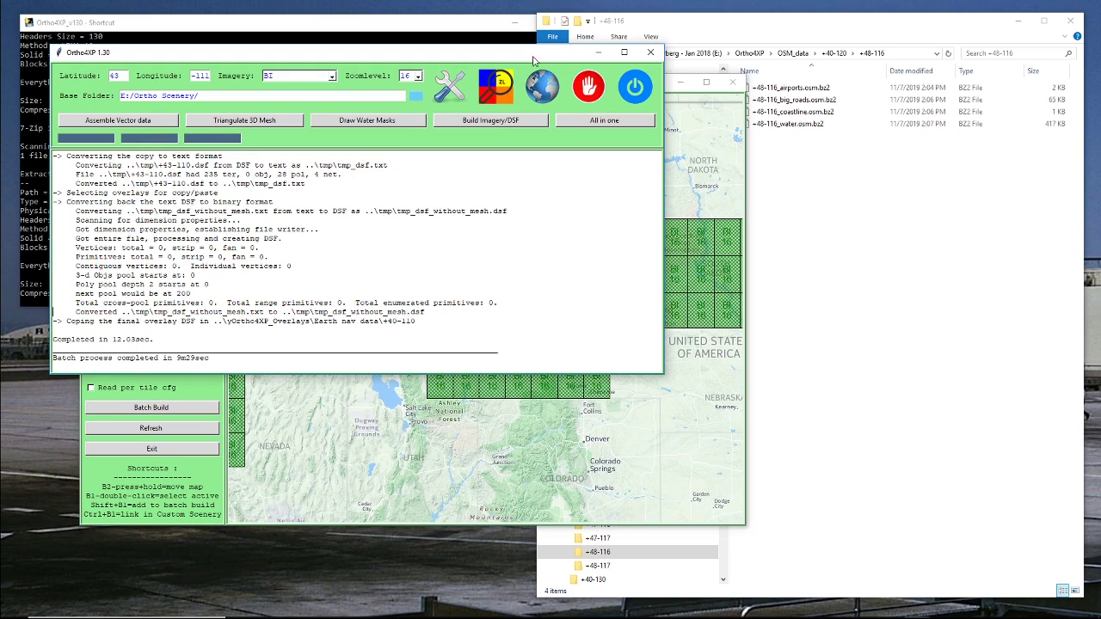
pyautogui.click(497, 89)
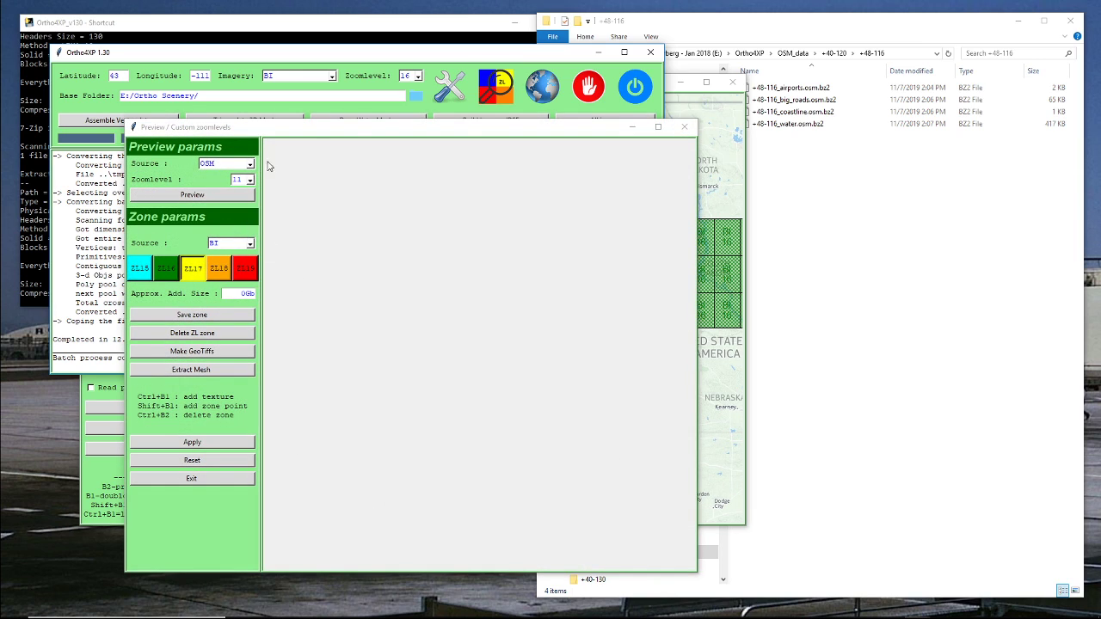
pyautogui.click(451, 86)
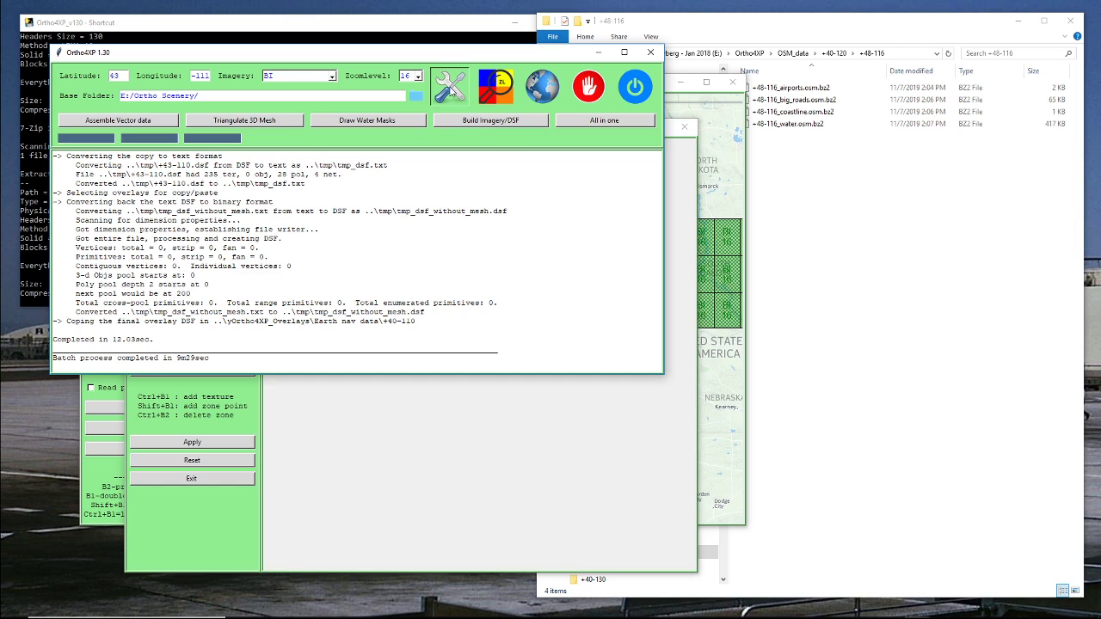
pyautogui.click(450, 86)
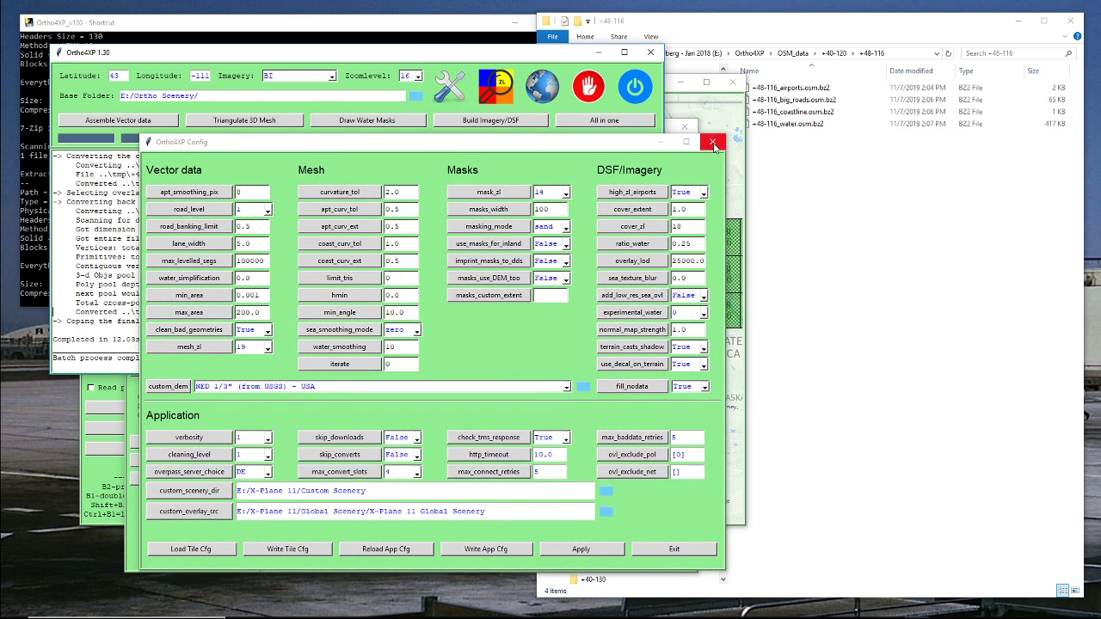
pyautogui.click(713, 142)
# Step: Open the custom zoomlevels preview for tile +43-111, load BI imagery at zoomlevel 13, and set the zone level to ZL19
pyautogui.click(497, 95)
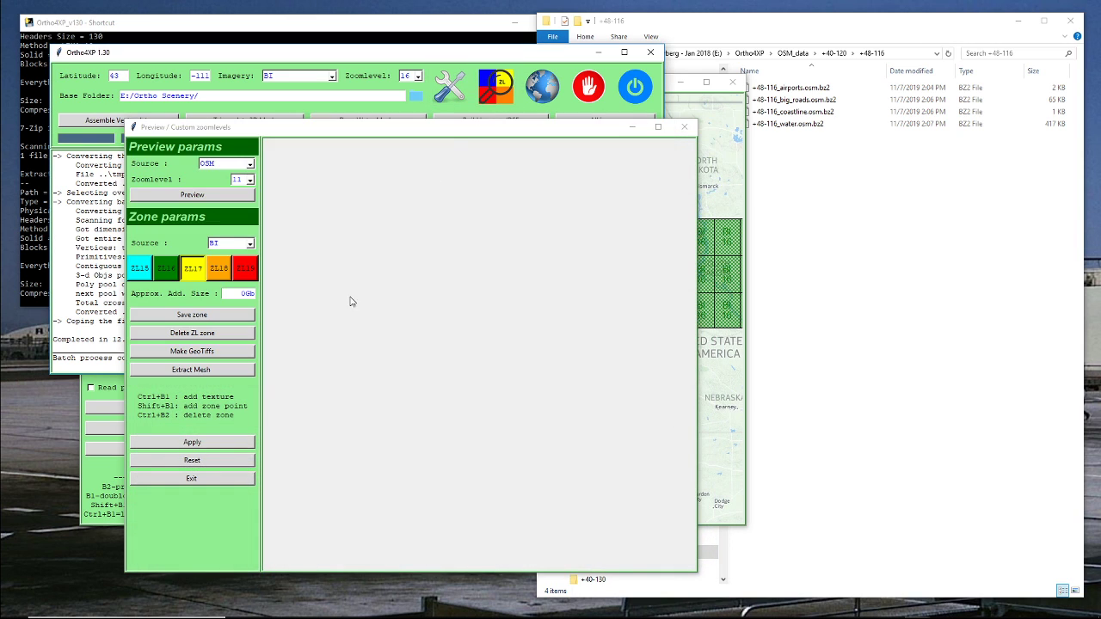
pyautogui.click(249, 165)
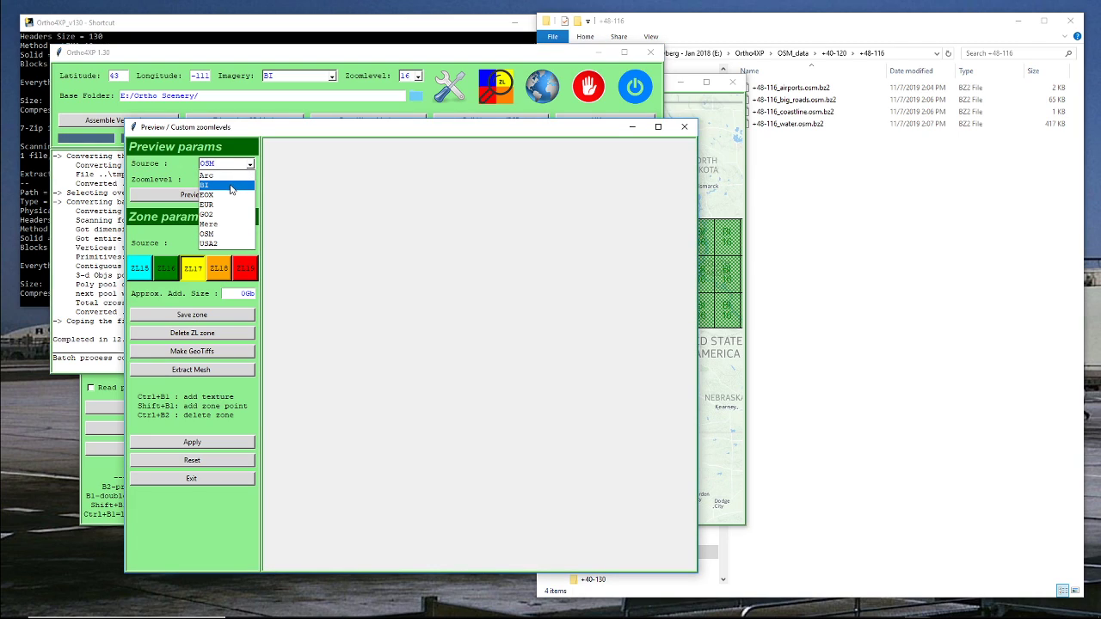
pyautogui.click(229, 186)
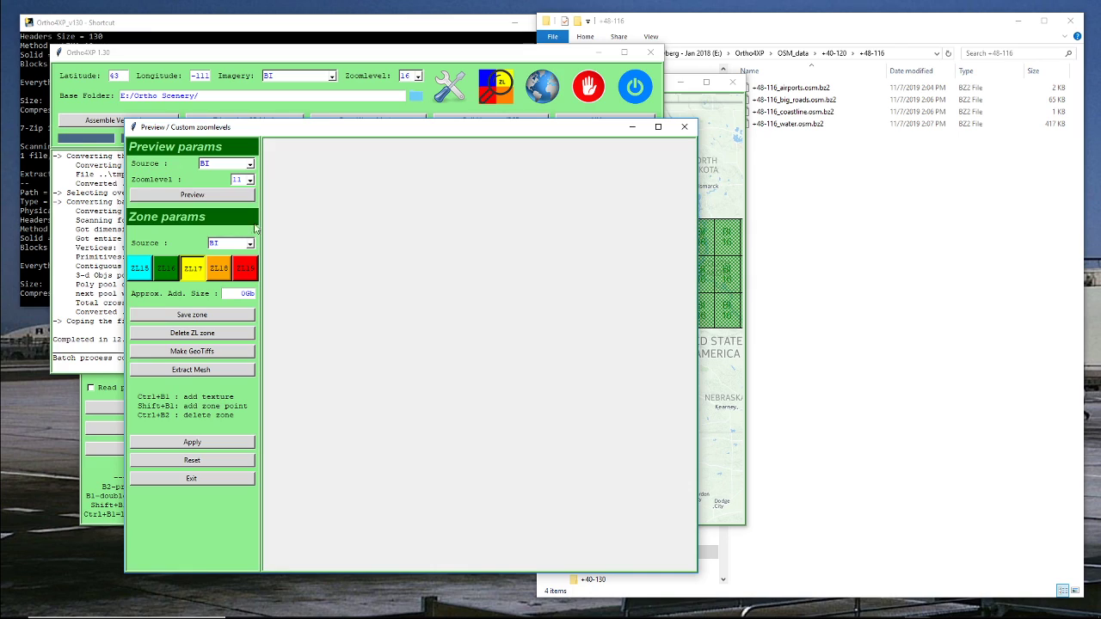
pyautogui.click(248, 180)
pyautogui.click(242, 213)
pyautogui.click(246, 270)
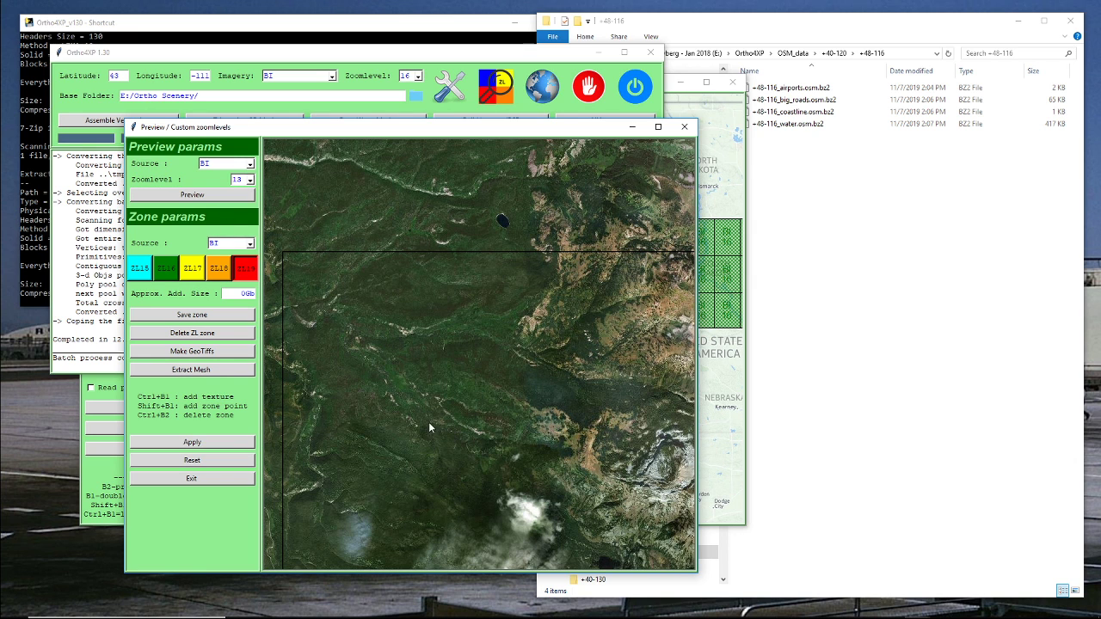
# Step: Examine the preview imagery eastward from the tile's northwest corner and southward along its eastern boundary
pyautogui.moveTo(570, 437); pyautogui.dragTo(350, 384)
pyautogui.moveTo(621, 408); pyautogui.dragTo(331, 379)
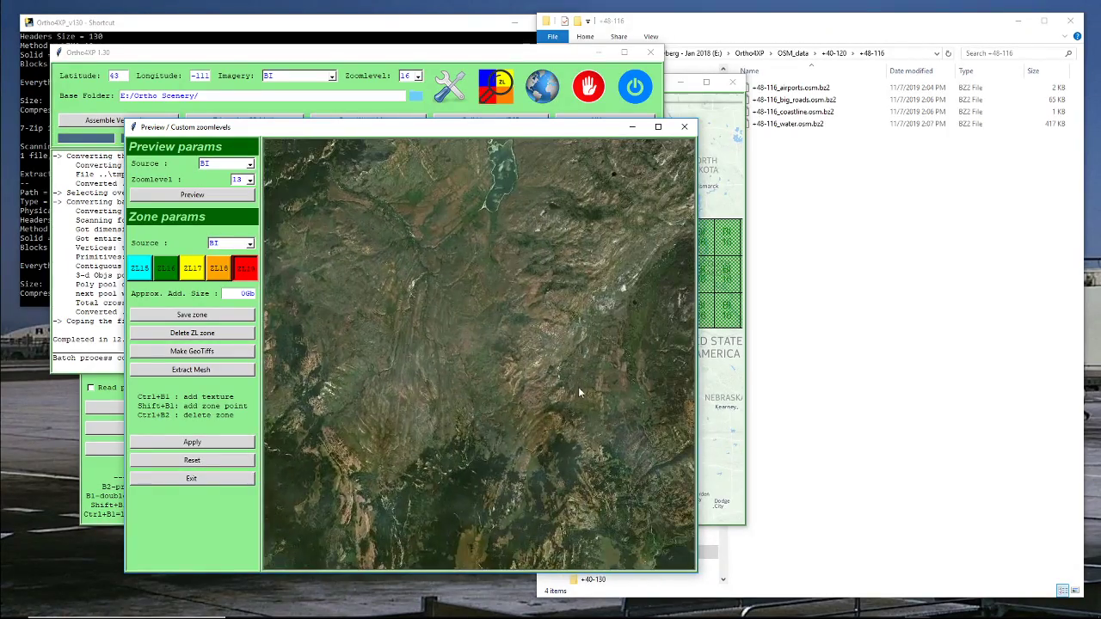
pyautogui.moveTo(576, 388); pyautogui.dragTo(434, 401)
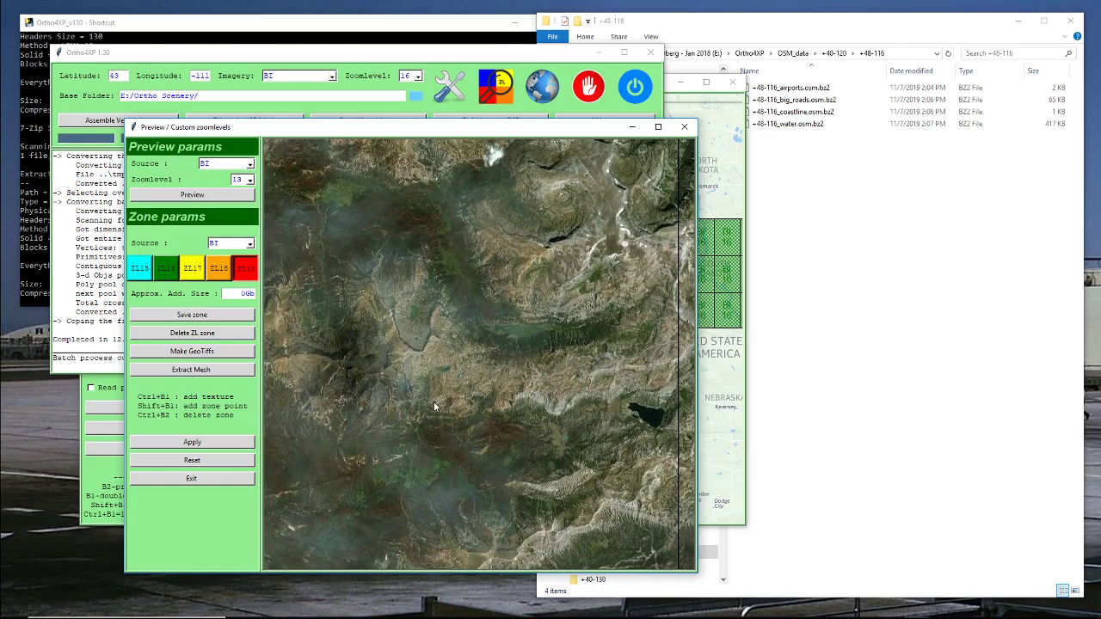
pyautogui.moveTo(496, 447); pyautogui.dragTo(509, 264)
pyautogui.moveTo(519, 474); pyautogui.dragTo(478, 280)
pyautogui.moveTo(506, 493); pyautogui.dragTo(478, 232)
pyautogui.moveTo(512, 473); pyautogui.dragTo(501, 250)
pyautogui.moveTo(519, 502); pyautogui.dragTo(493, 360)
pyautogui.moveTo(518, 451); pyautogui.dragTo(489, 266)
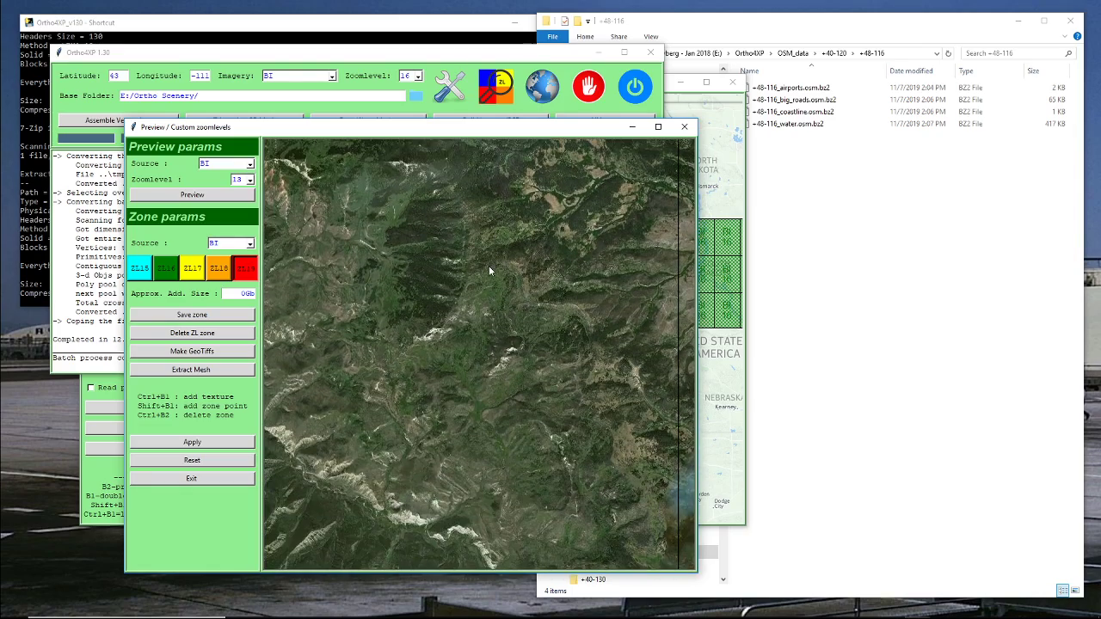
pyautogui.moveTo(508, 486); pyautogui.dragTo(662, 371)
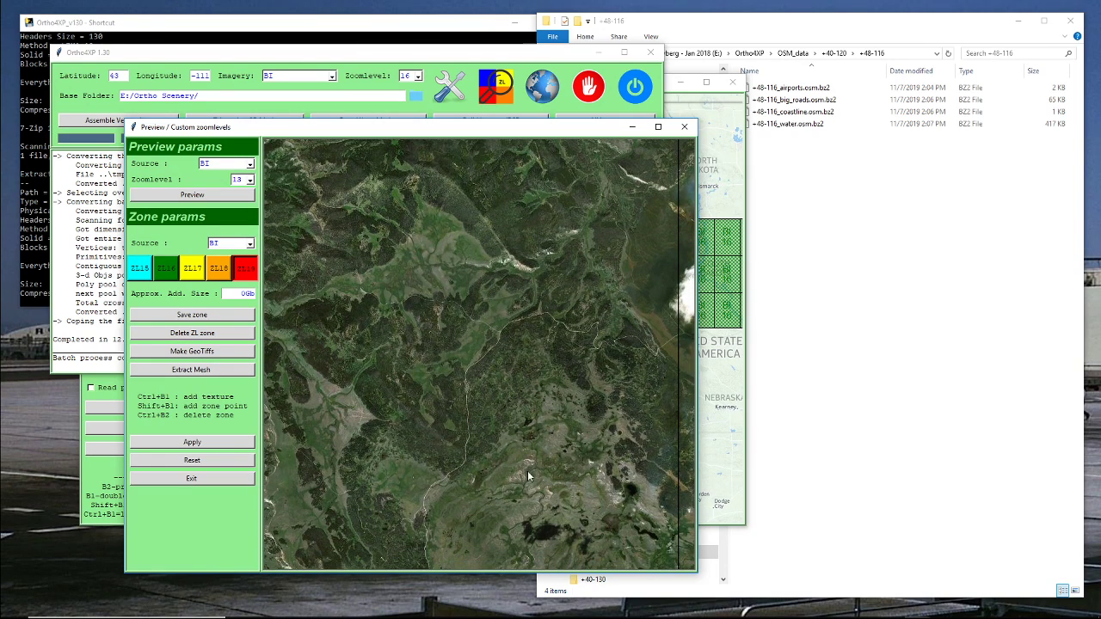
pyautogui.moveTo(528, 470); pyautogui.dragTo(462, 379)
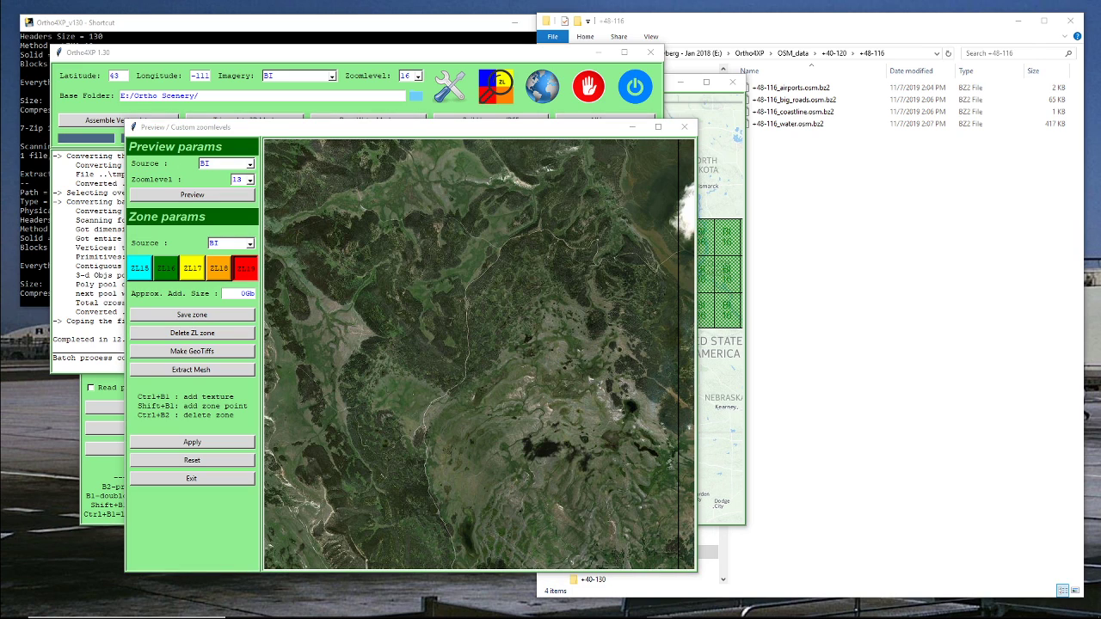
# Step: Switch to Google Maps, examine the satellite route from the pinned airstrip north toward Dubois, and move the browser off the preview
pyautogui.hotkey('alt', 'Tab')
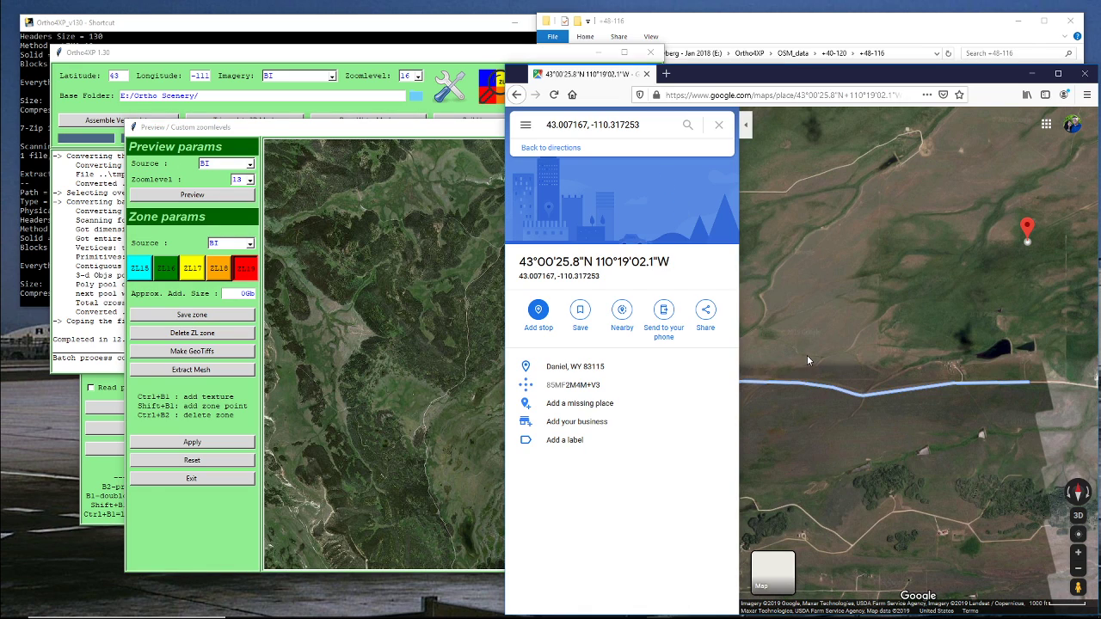
pyautogui.scroll(-1, 807, 356)
pyautogui.click(745, 125)
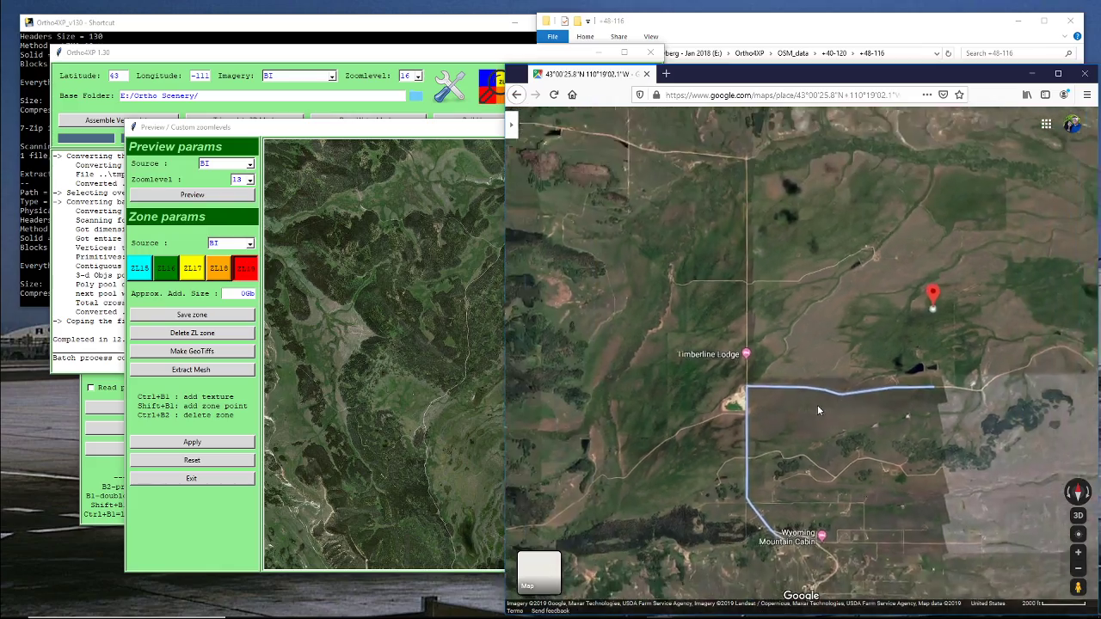
pyautogui.scroll(-1, 818, 406)
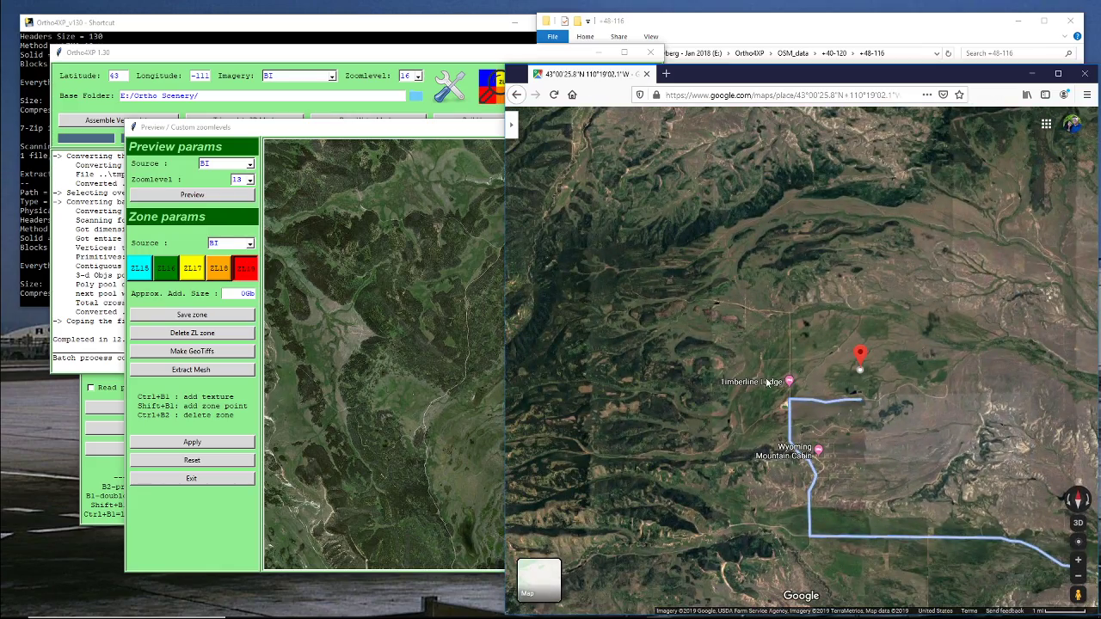
pyautogui.moveTo(989, 387); pyautogui.dragTo(636, 365)
pyautogui.moveTo(860, 327); pyautogui.dragTo(825, 397)
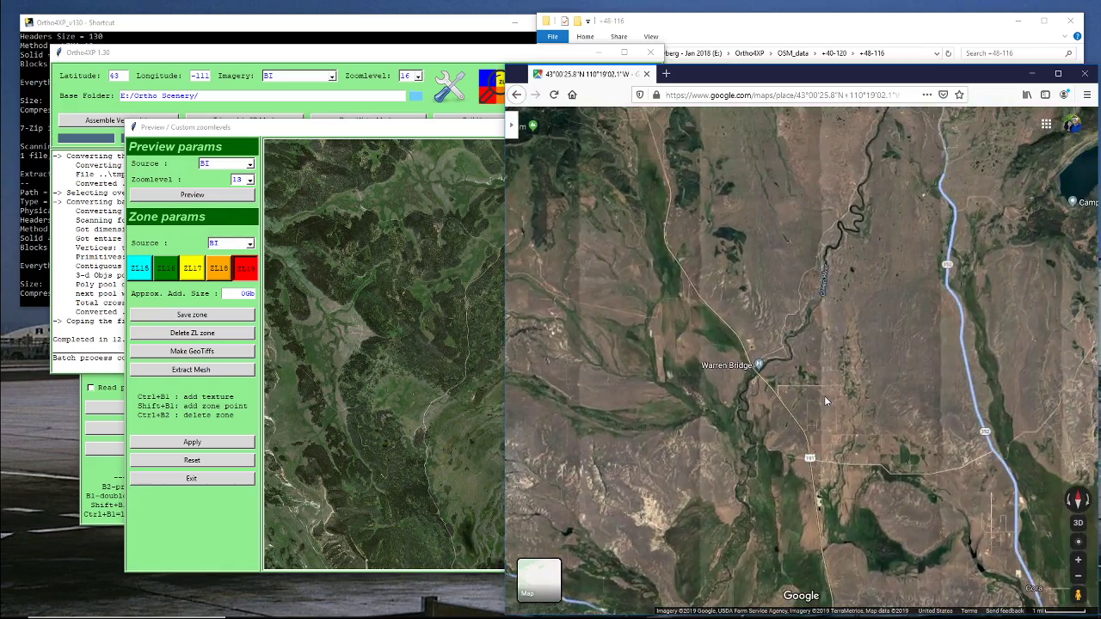
pyautogui.scroll(-3, 824, 396)
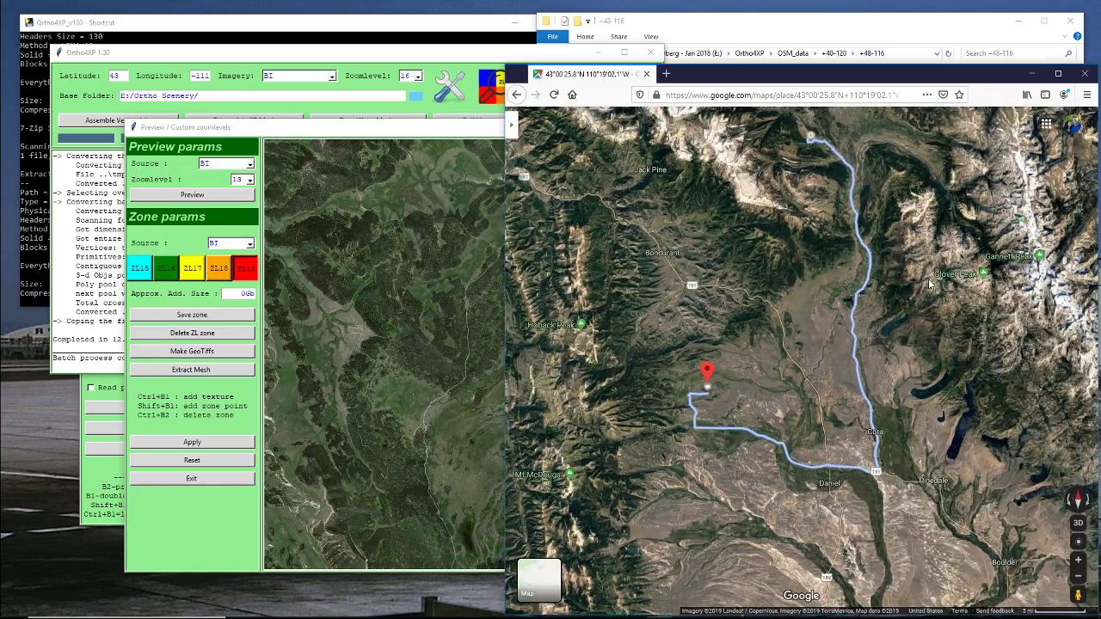
pyautogui.moveTo(883, 205); pyautogui.dragTo(698, 338)
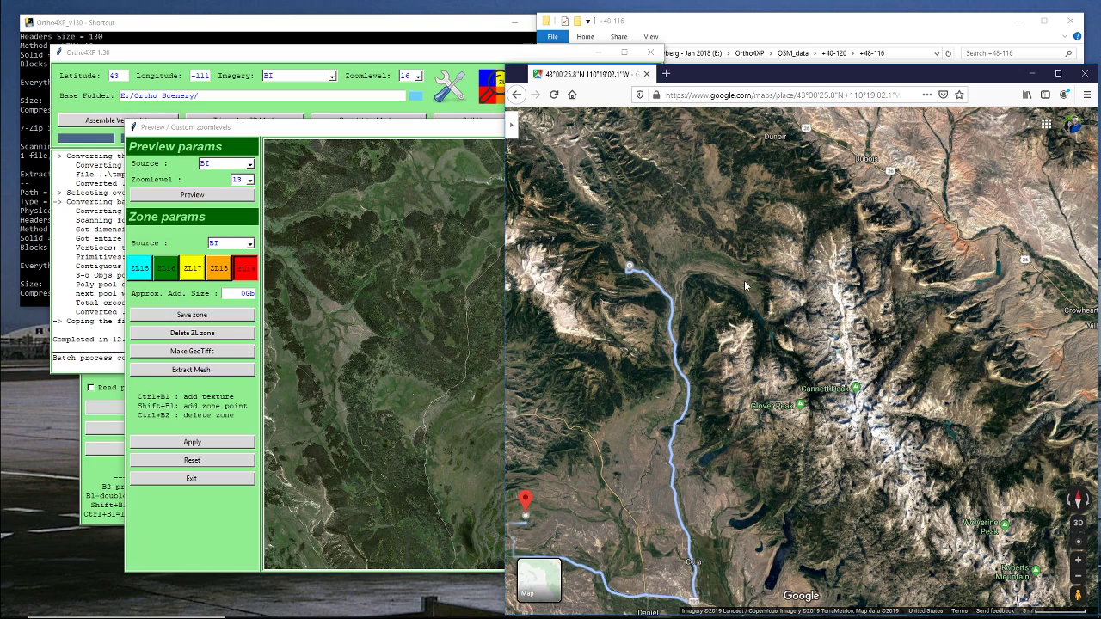
pyautogui.moveTo(744, 280); pyautogui.dragTo(710, 351)
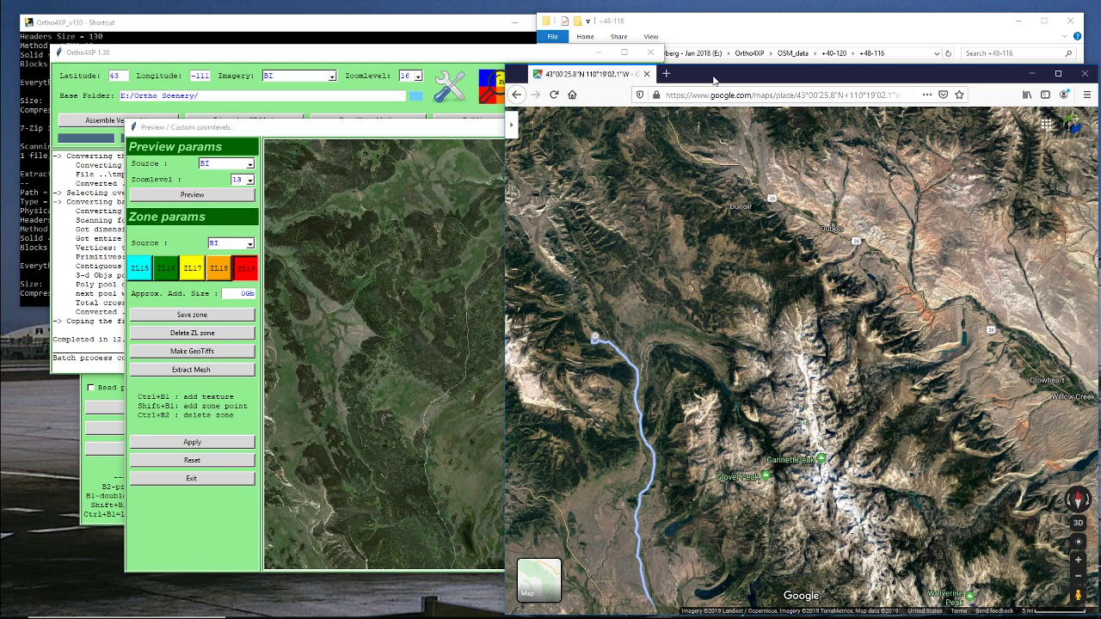
pyautogui.moveTo(714, 80); pyautogui.dragTo(0, 194)
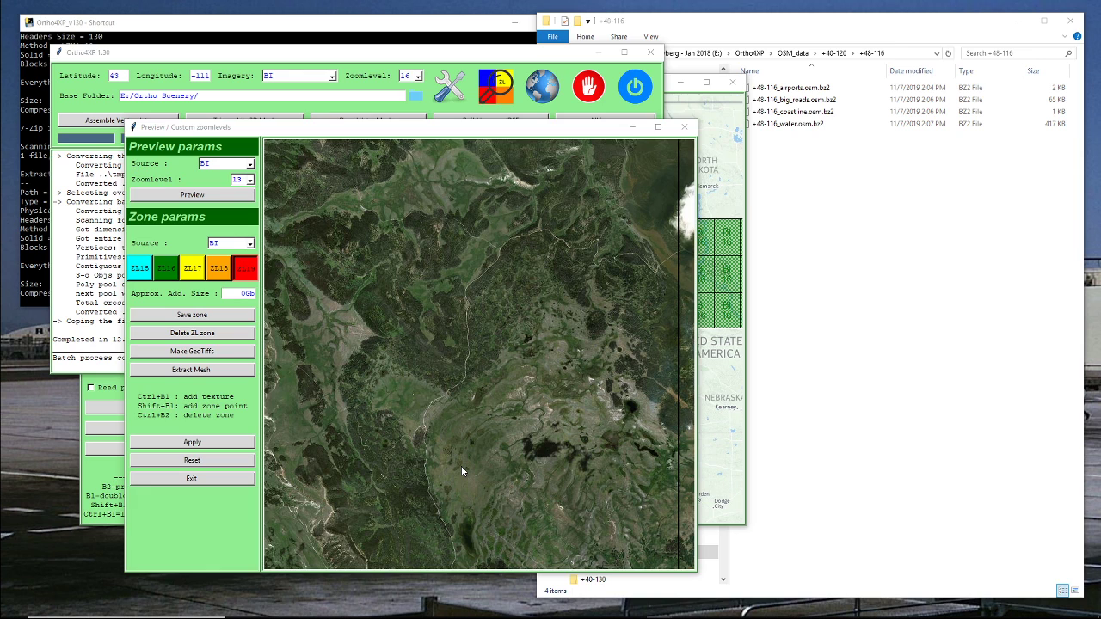
# Step: Follow the tile's eastern boundary south in the preview imagery down to the southeast corner
pyautogui.moveTo(461, 465); pyautogui.dragTo(512, 211)
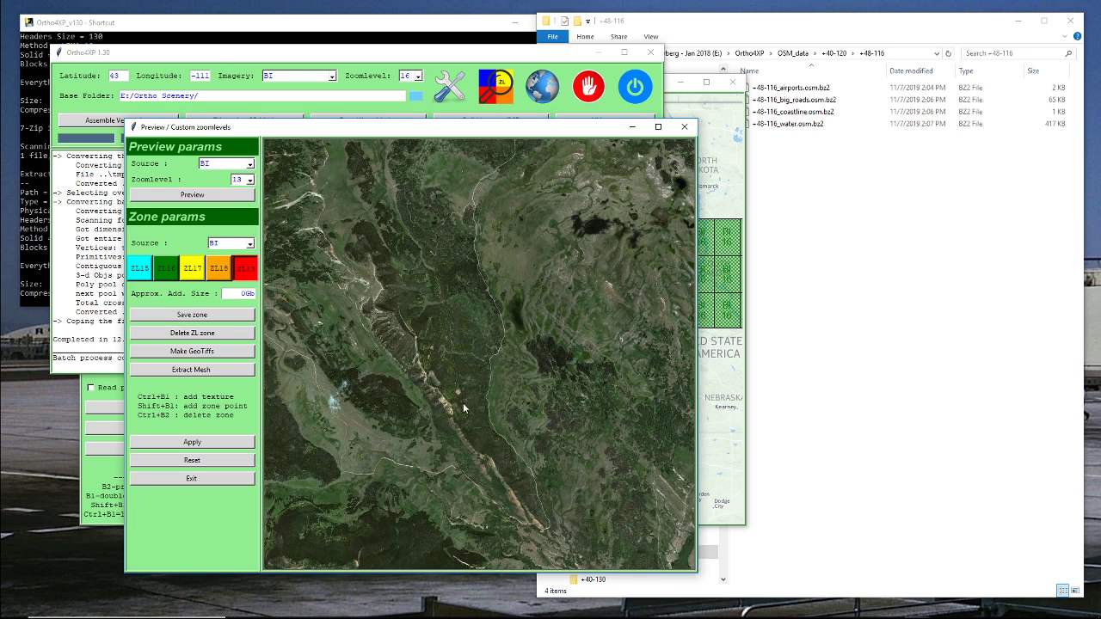
pyautogui.moveTo(563, 518); pyautogui.dragTo(582, 437)
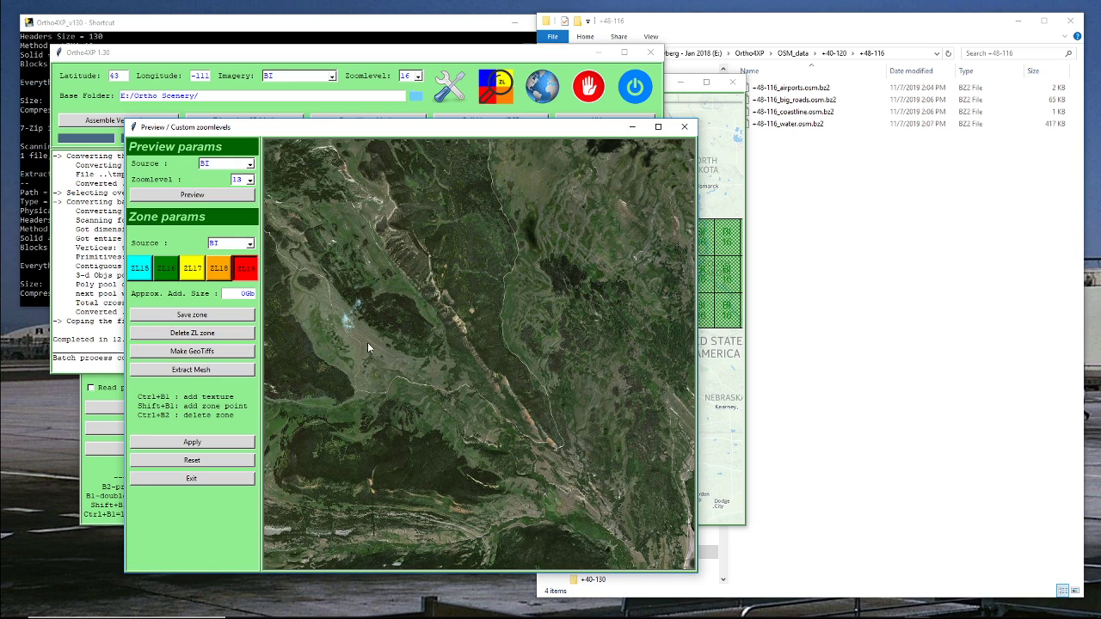
pyautogui.moveTo(576, 479); pyautogui.dragTo(514, 316)
pyautogui.moveTo(617, 494); pyautogui.dragTo(629, 233)
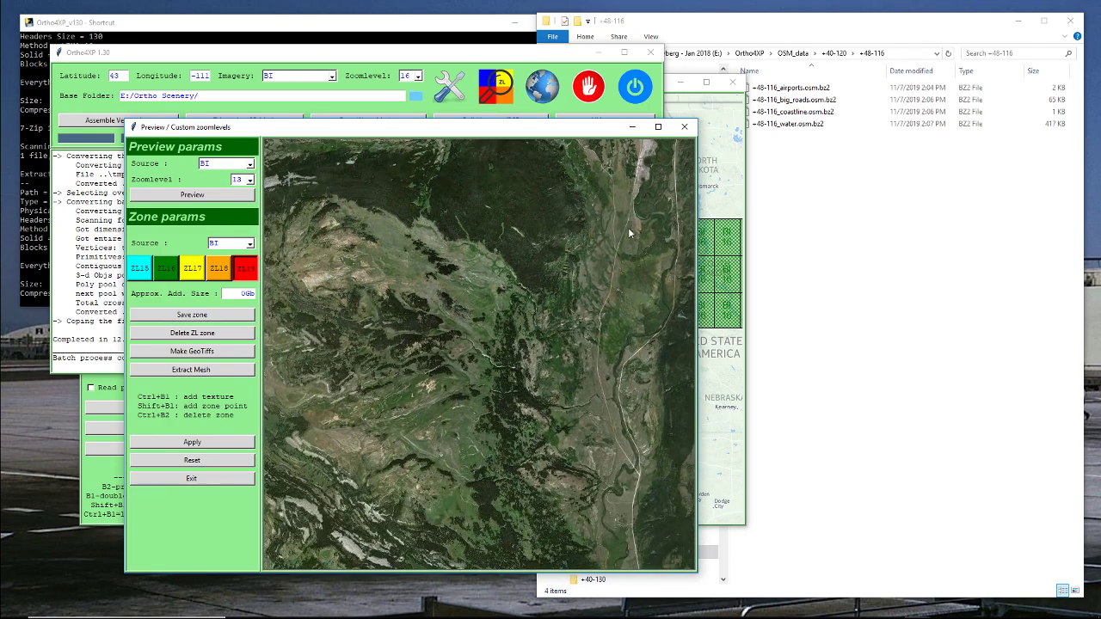
pyautogui.moveTo(641, 509); pyautogui.dragTo(639, 291)
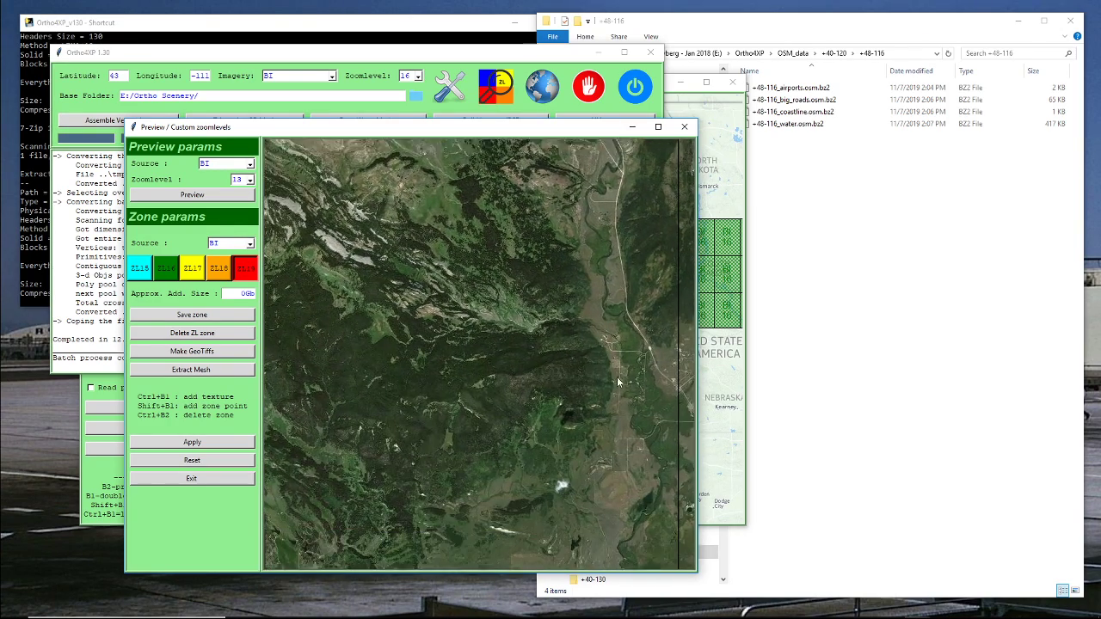
pyautogui.moveTo(617, 377); pyautogui.dragTo(611, 232)
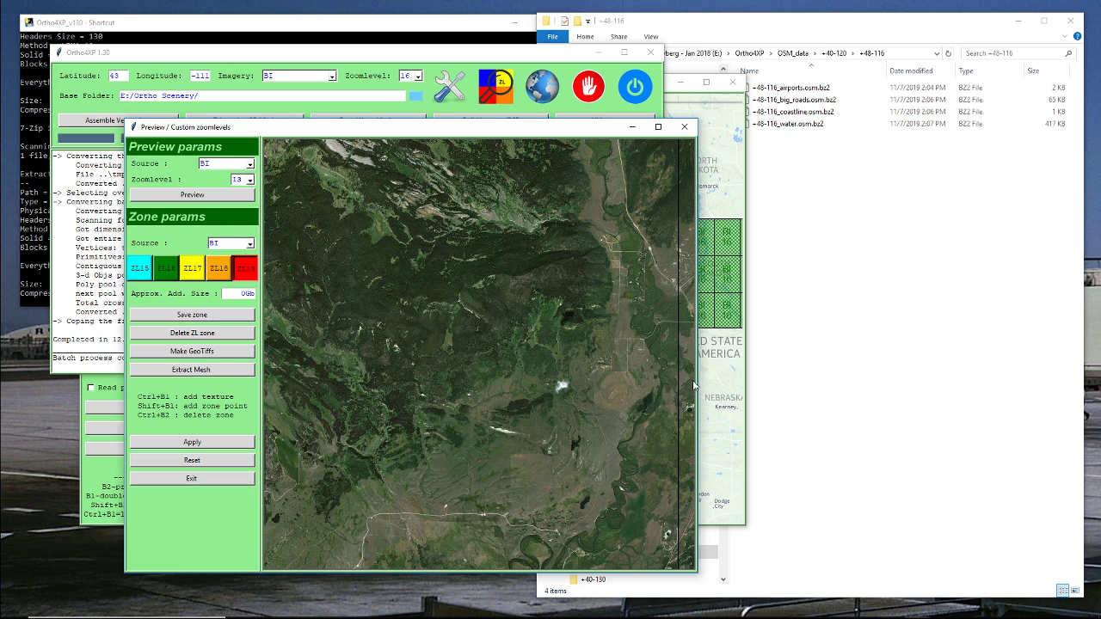
pyautogui.moveTo(655, 509); pyautogui.dragTo(647, 340)
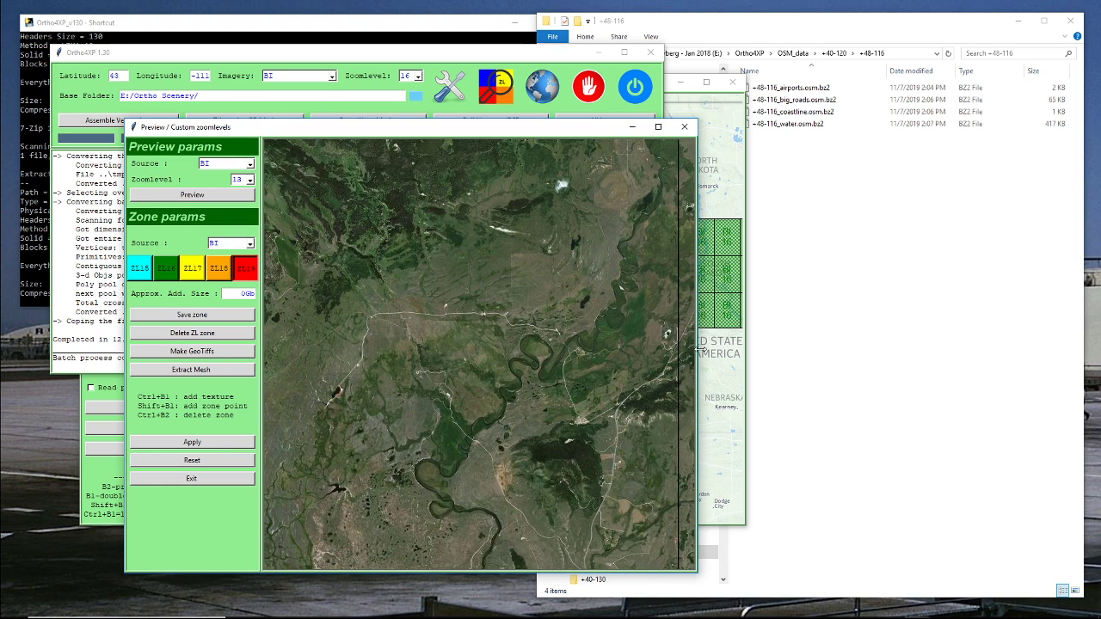
pyautogui.moveTo(603, 502)
pyautogui.mouseDown()
pyautogui.moveTo(618, 302)
pyautogui.moveTo(582, 324)
pyautogui.moveTo(583, 266)
pyautogui.moveTo(614, 389)
pyautogui.moveTo(614, 269)
pyautogui.mouseUp()
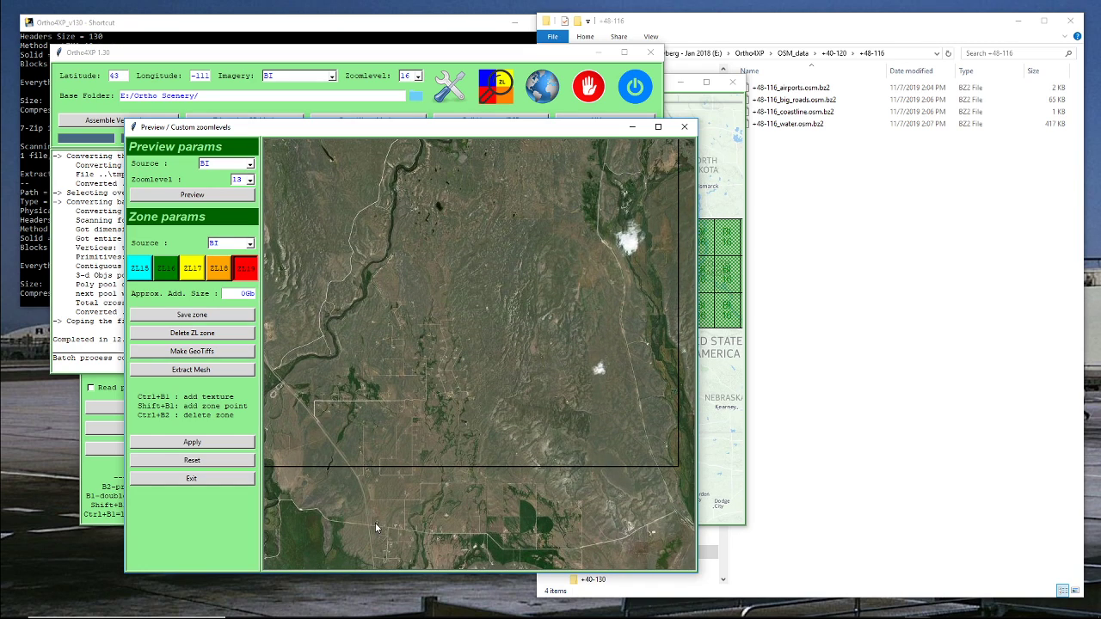
# Step: Examine the river, road junction and terrain along the southern boundary near the tile's southeast corner
pyautogui.moveTo(375, 528); pyautogui.dragTo(544, 553)
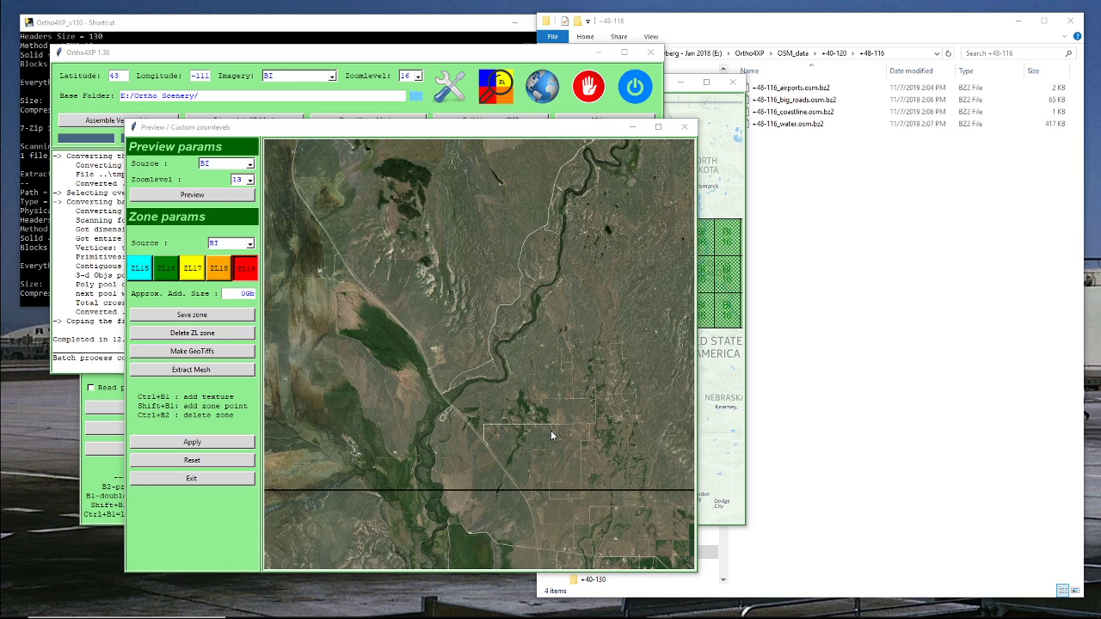
pyautogui.moveTo(613, 465); pyautogui.dragTo(379, 284)
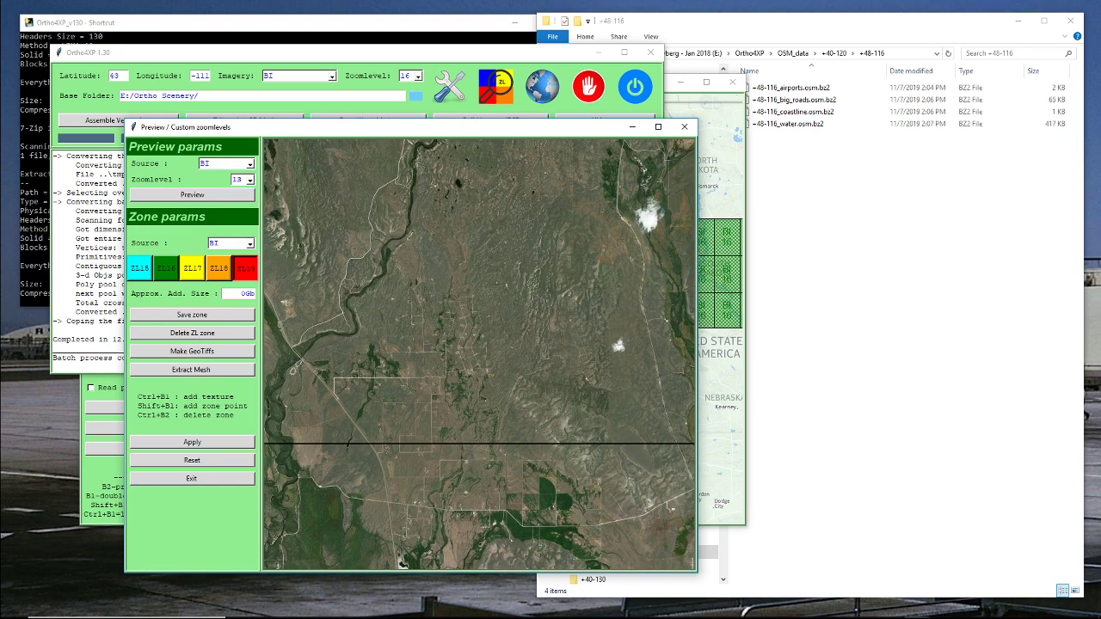
pyautogui.moveTo(419, 444); pyautogui.dragTo(511, 385)
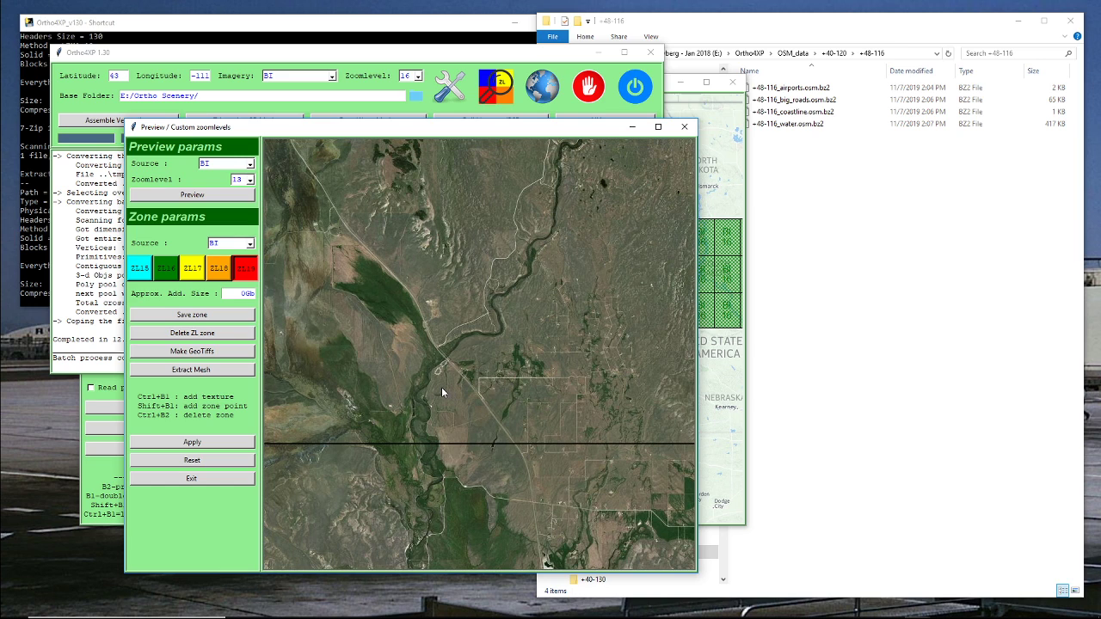
pyautogui.moveTo(440, 393); pyautogui.dragTo(527, 593)
pyautogui.moveTo(482, 421); pyautogui.dragTo(521, 511)
pyautogui.moveTo(464, 392); pyautogui.dragTo(344, 335)
pyautogui.moveTo(587, 413); pyautogui.dragTo(432, 312)
pyautogui.moveTo(539, 413); pyautogui.dragTo(540, 300)
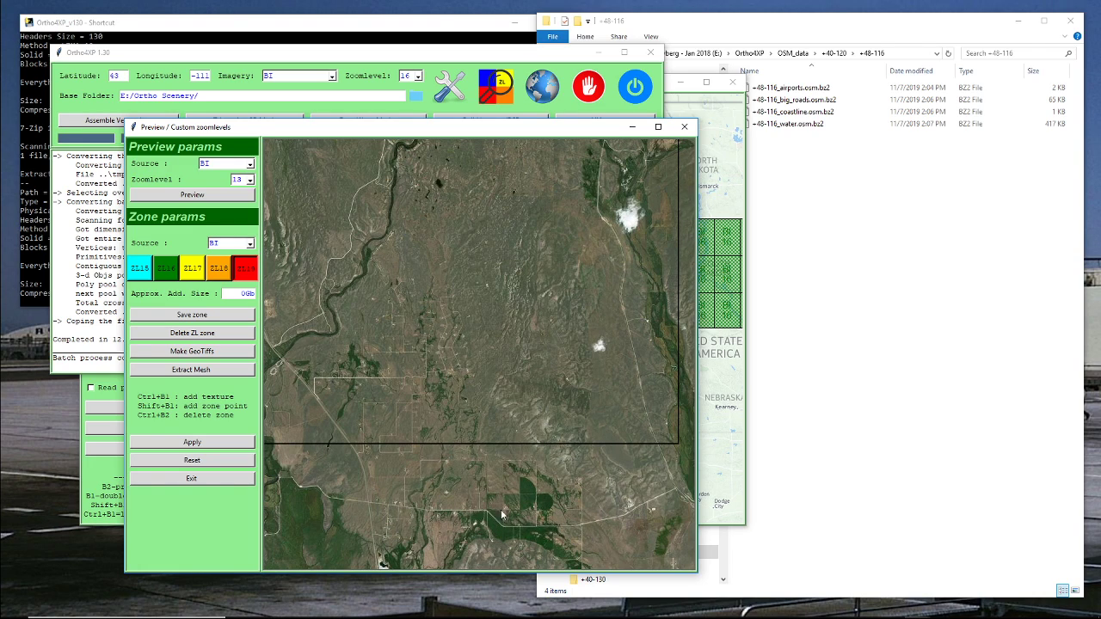
pyautogui.moveTo(404, 499); pyautogui.dragTo(293, 443)
pyautogui.moveTo(532, 342); pyautogui.dragTo(441, 456)
pyautogui.moveTo(460, 348); pyautogui.dragTo(442, 475)
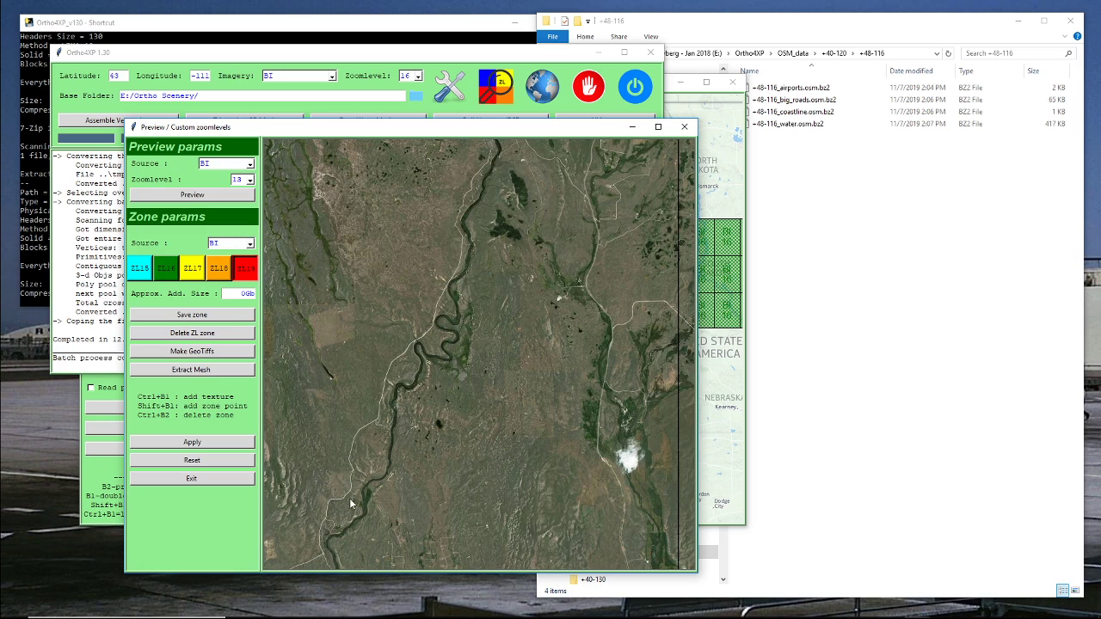
# Step: Search the preview imagery west along the southern boundary for the airstrip area, and return northeast to the river valley
pyautogui.moveTo(357, 502); pyautogui.dragTo(512, 385, button='middle')
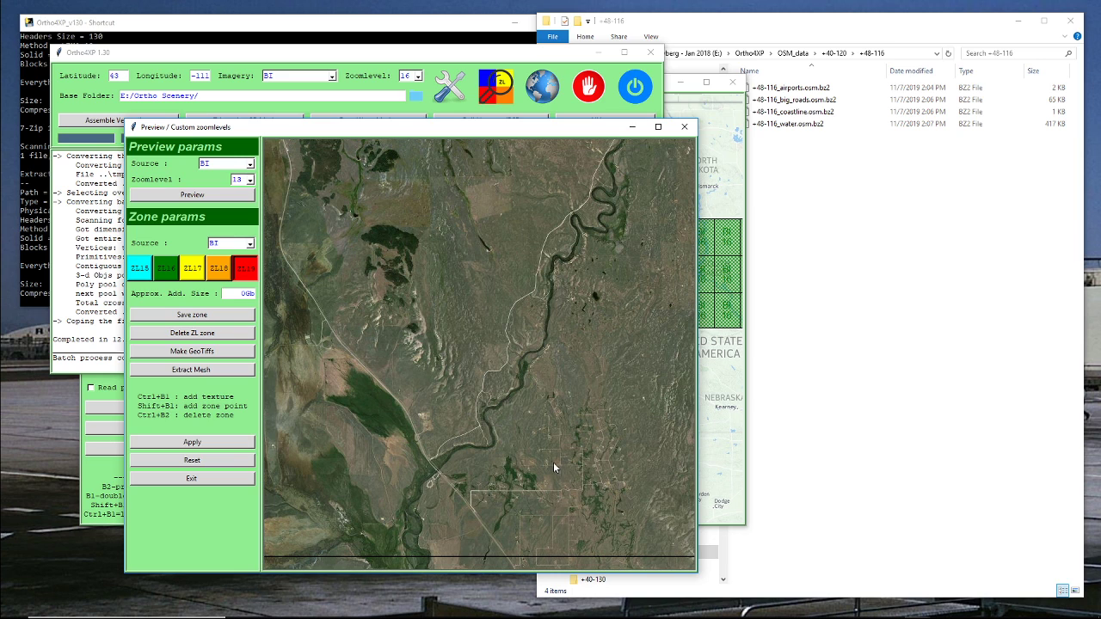
pyautogui.moveTo(554, 462); pyautogui.dragTo(541, 346)
pyautogui.moveTo(390, 437); pyautogui.dragTo(669, 390)
pyautogui.moveTo(439, 368); pyautogui.dragTo(651, 351)
pyautogui.moveTo(512, 338); pyautogui.dragTo(570, 331)
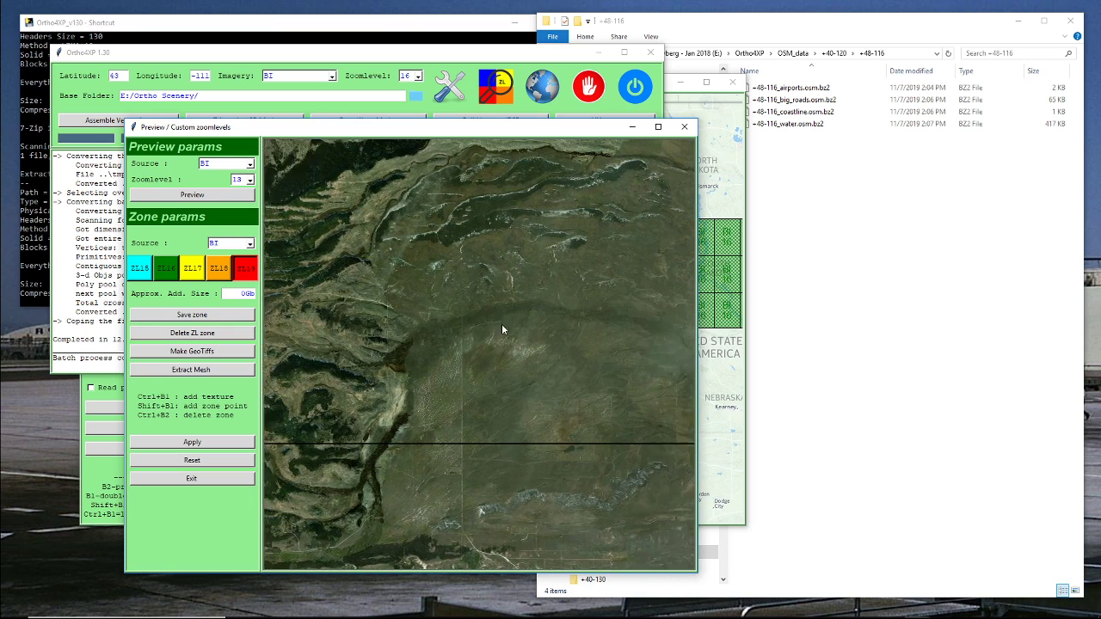
pyautogui.moveTo(502, 323); pyautogui.dragTo(409, 471)
pyautogui.moveTo(502, 354); pyautogui.dragTo(442, 426)
pyautogui.moveTo(441, 384); pyautogui.dragTo(306, 374)
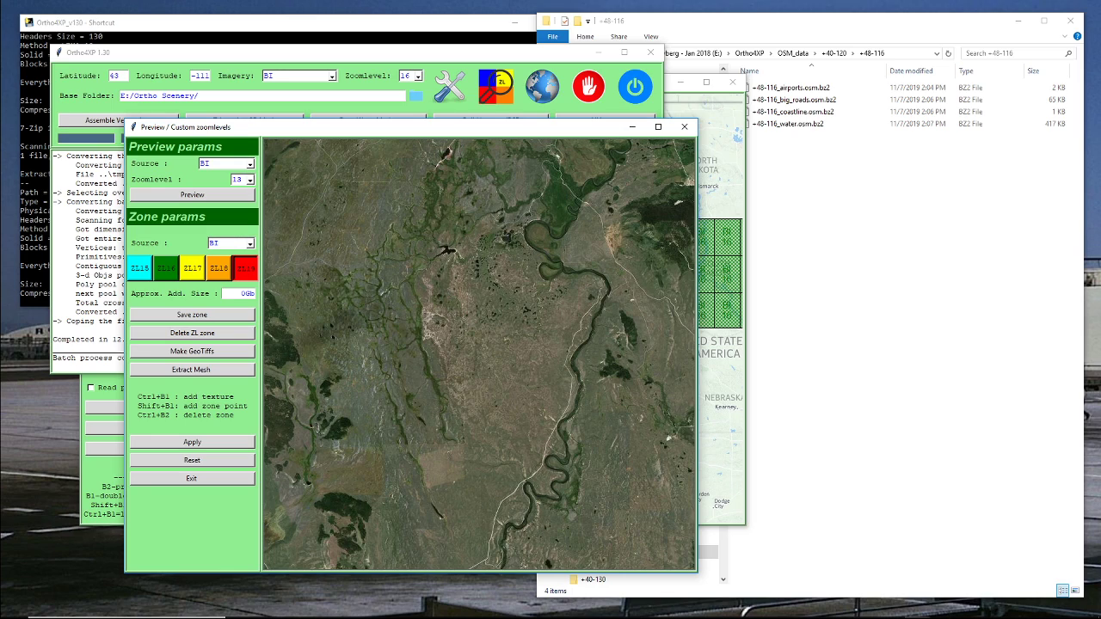
# Step: Search the preview imagery northwest of the river valley, around the forested hills and marshland, for the airstrip area
pyautogui.moveTo(411, 365); pyautogui.dragTo(497, 248)
pyautogui.moveTo(566, 331); pyautogui.dragTo(555, 461)
pyautogui.moveTo(508, 406); pyautogui.dragTo(513, 436)
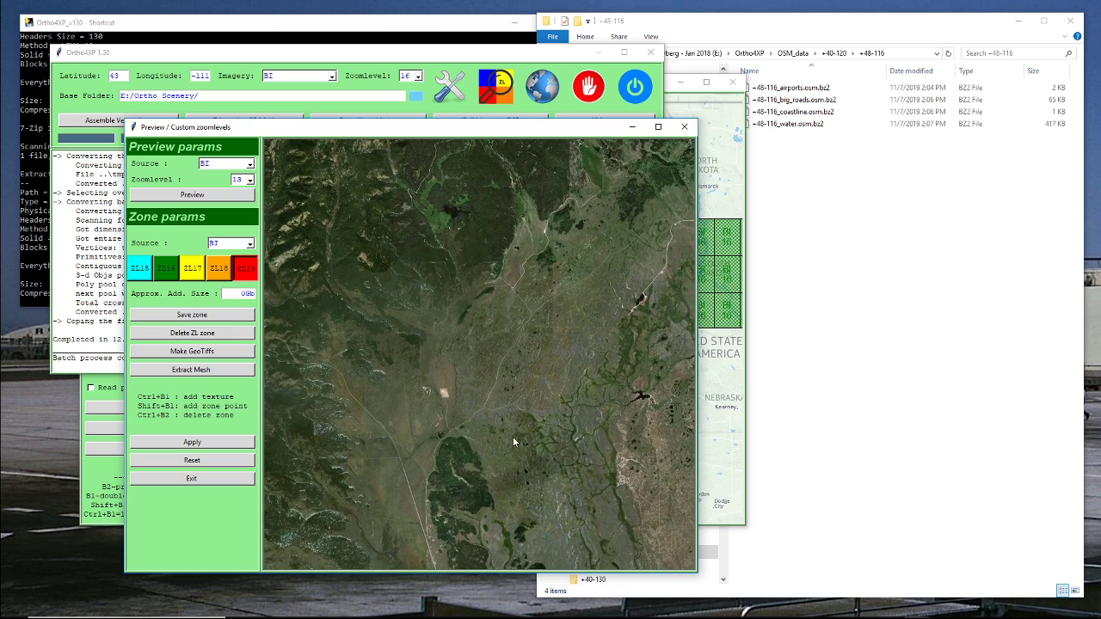
pyautogui.moveTo(492, 385); pyautogui.dragTo(437, 402)
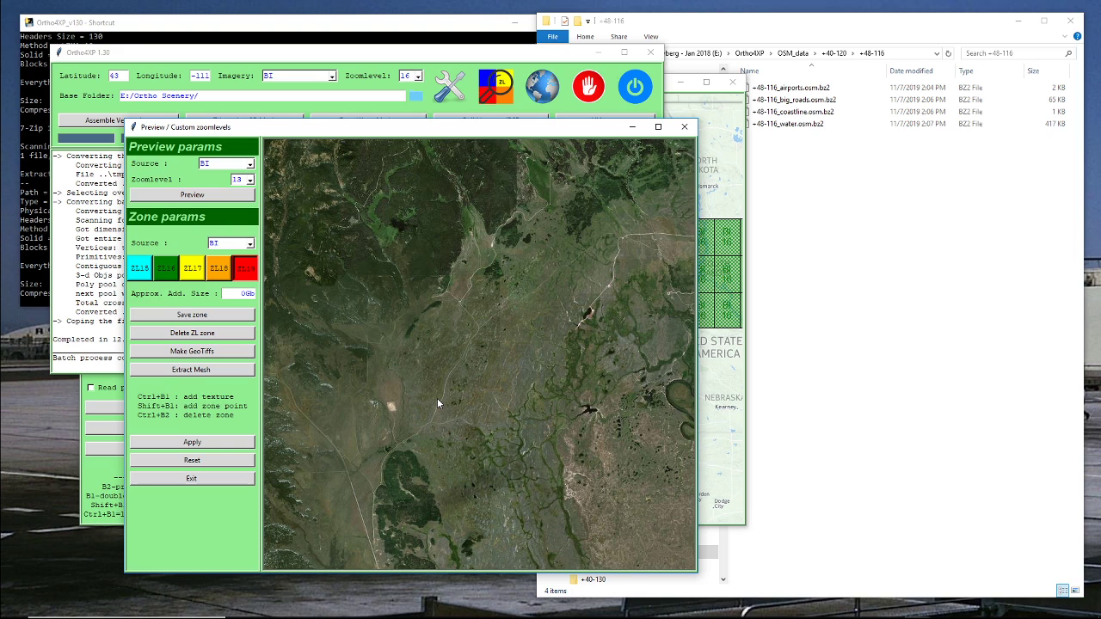
pyautogui.moveTo(438, 398); pyautogui.dragTo(418, 381, button='middle')
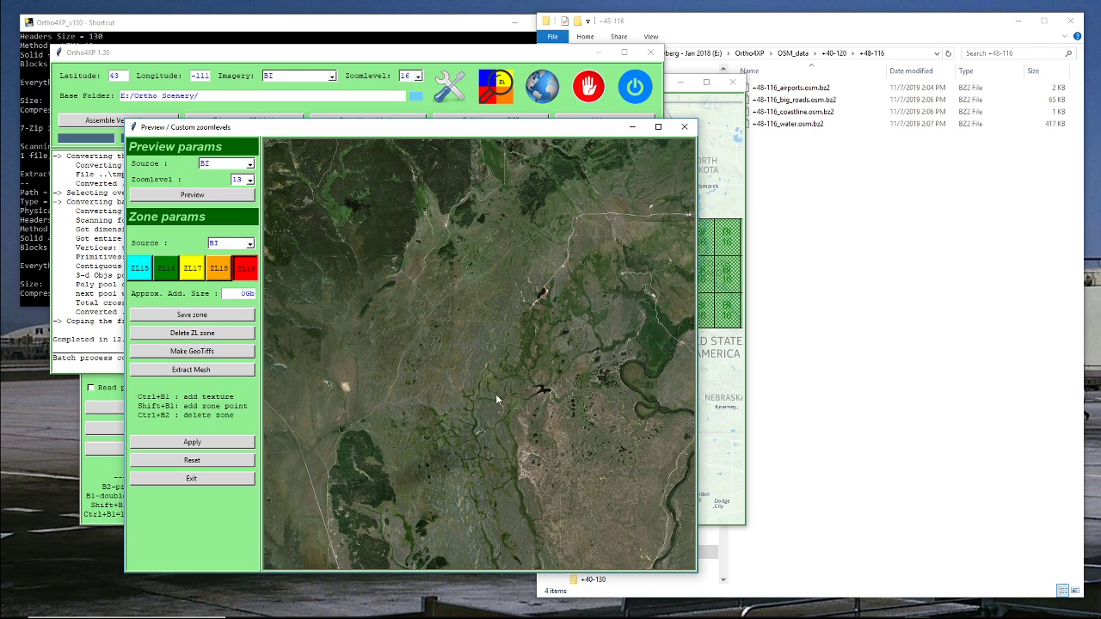
# Step: Follow the river south through the preview imagery and examine the terrain around the tile's southeast corner
pyautogui.moveTo(531, 425); pyautogui.dragTo(512, 387, button='right')
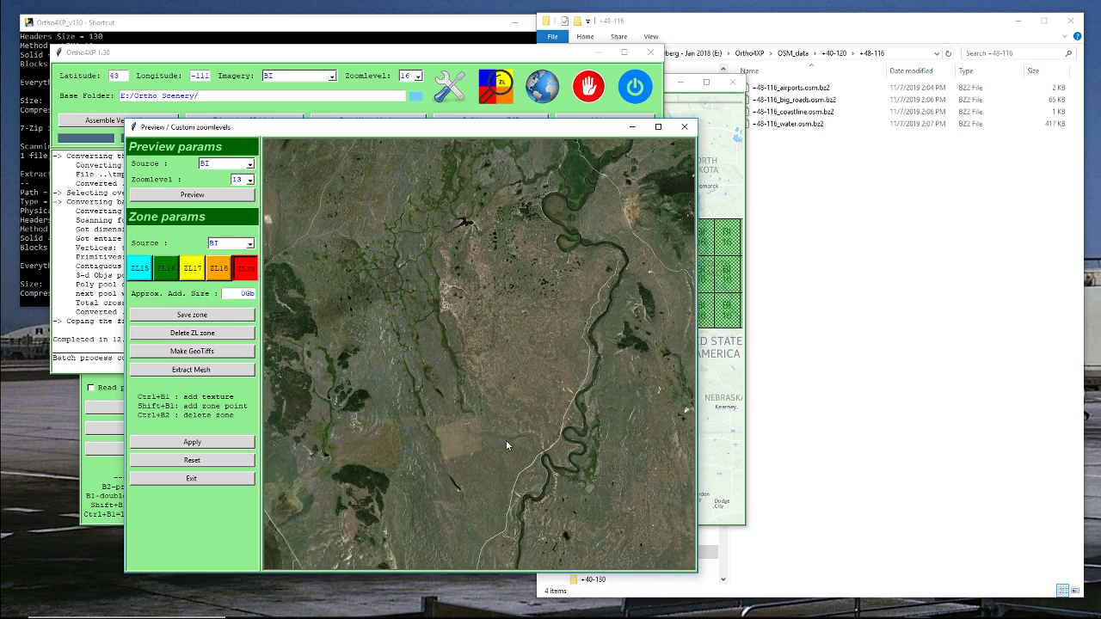
pyautogui.moveTo(509, 445); pyautogui.dragTo(453, 259, button='right')
pyautogui.moveTo(536, 425); pyautogui.dragTo(484, 351, button='right')
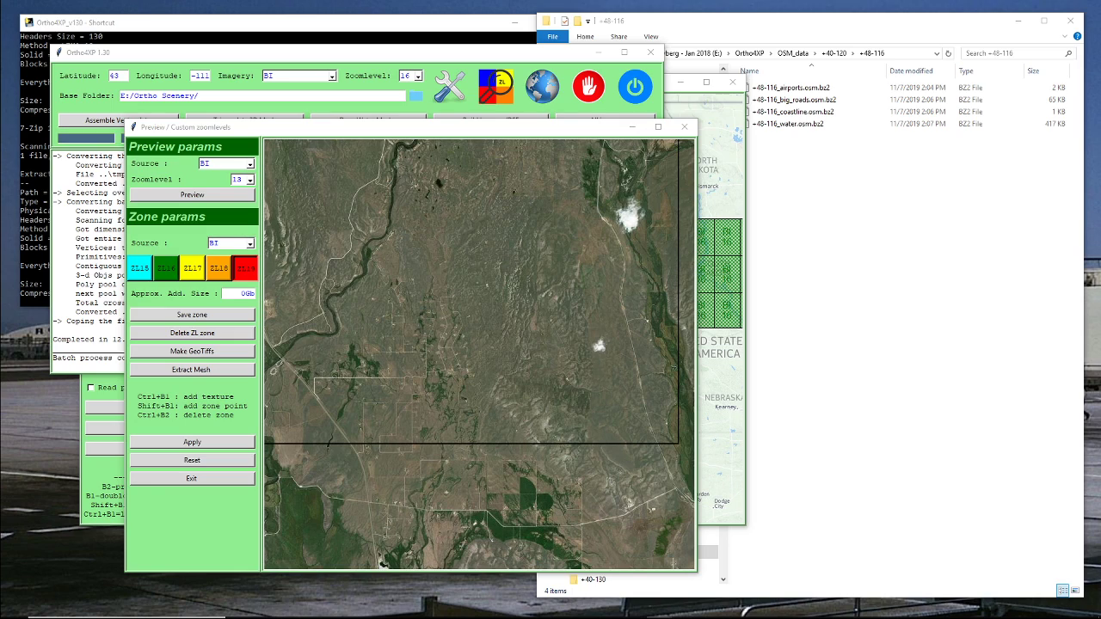
pyautogui.click(617, 487)
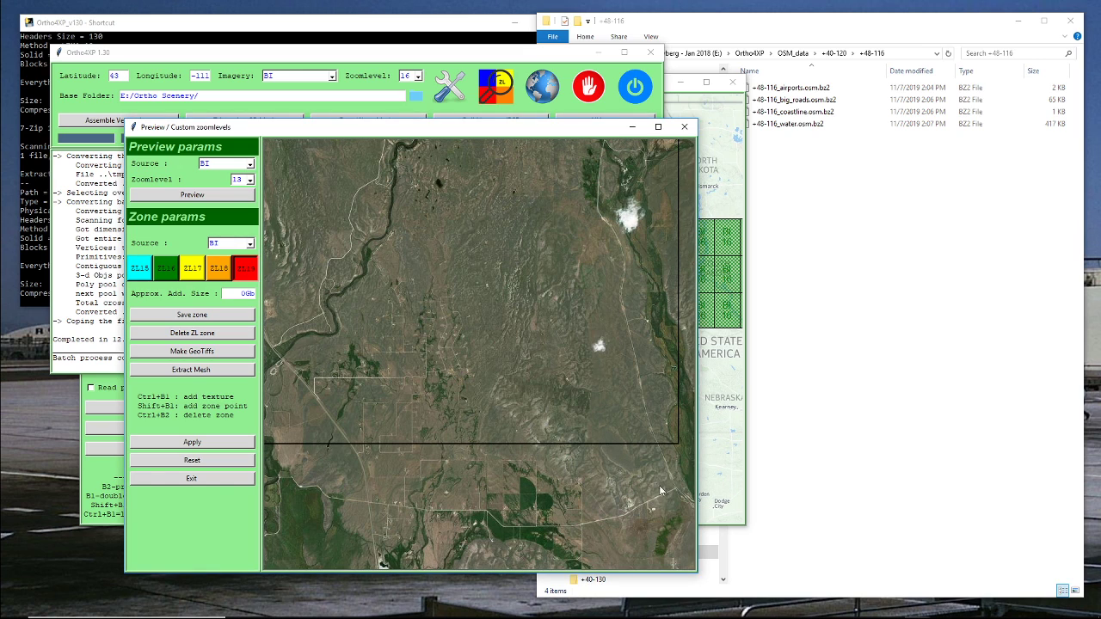
pyautogui.moveTo(615, 421); pyautogui.dragTo(561, 525, button='right')
pyautogui.moveTo(560, 311); pyautogui.dragTo(419, 379, button='right')
pyautogui.moveTo(469, 459); pyautogui.dragTo(522, 273, button='right')
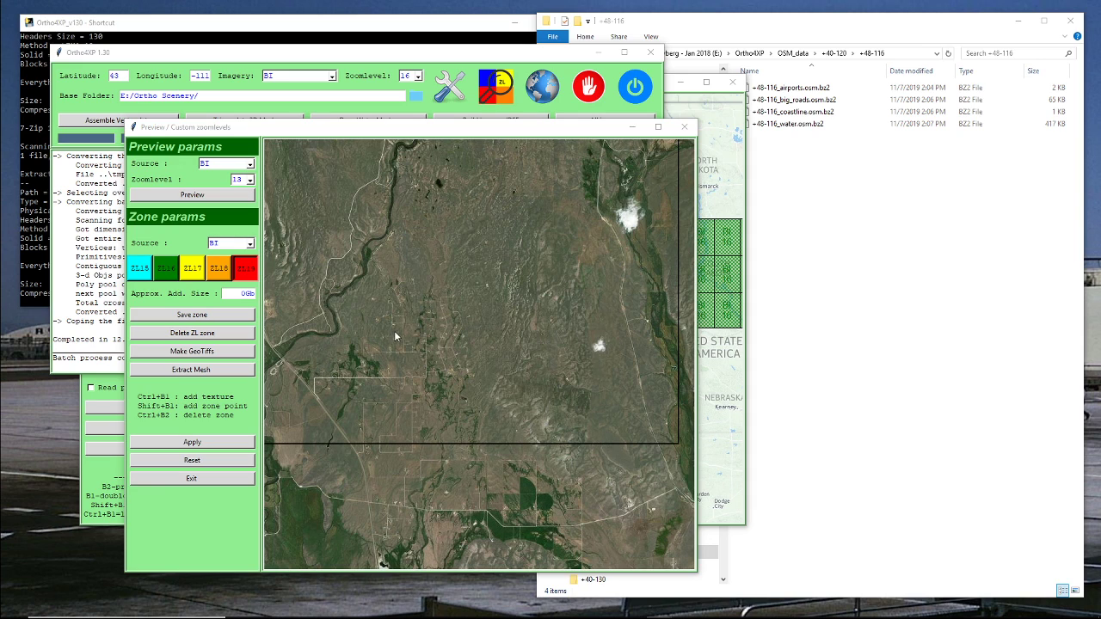
# Step: Examine the river and road junction north of the southern boundary, and return to the tile's southeast corner
pyautogui.moveTo(360, 299); pyautogui.dragTo(488, 425, button='middle')
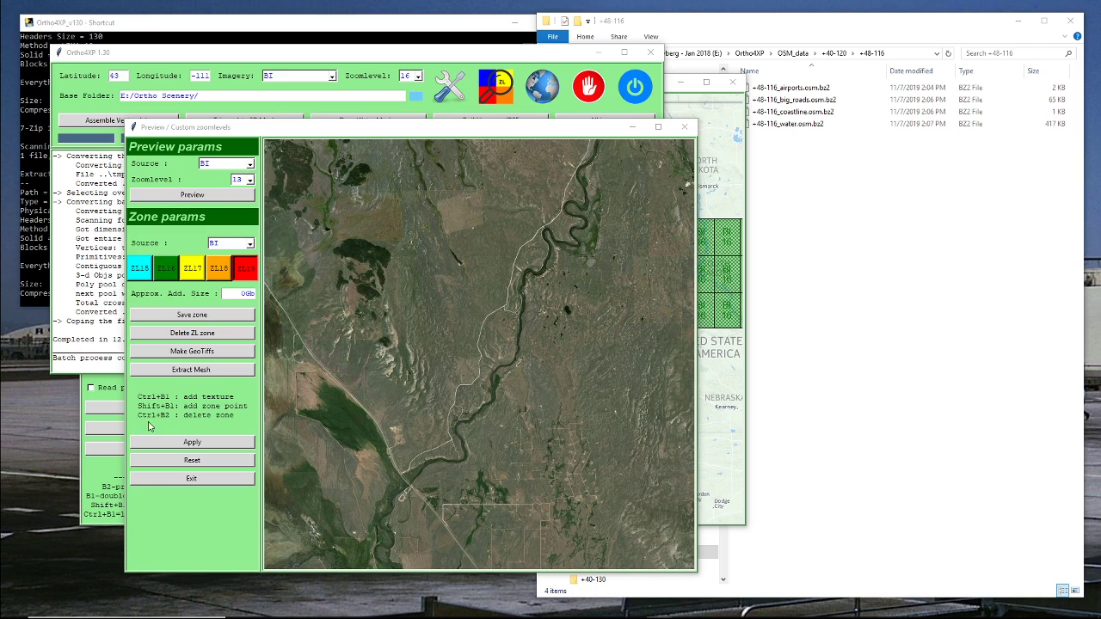
pyautogui.moveTo(588, 349); pyautogui.dragTo(420, 576)
pyautogui.moveTo(473, 513); pyautogui.dragTo(484, 224)
pyautogui.moveTo(427, 473); pyautogui.dragTo(428, 222)
pyautogui.moveTo(472, 444); pyautogui.dragTo(397, 245)
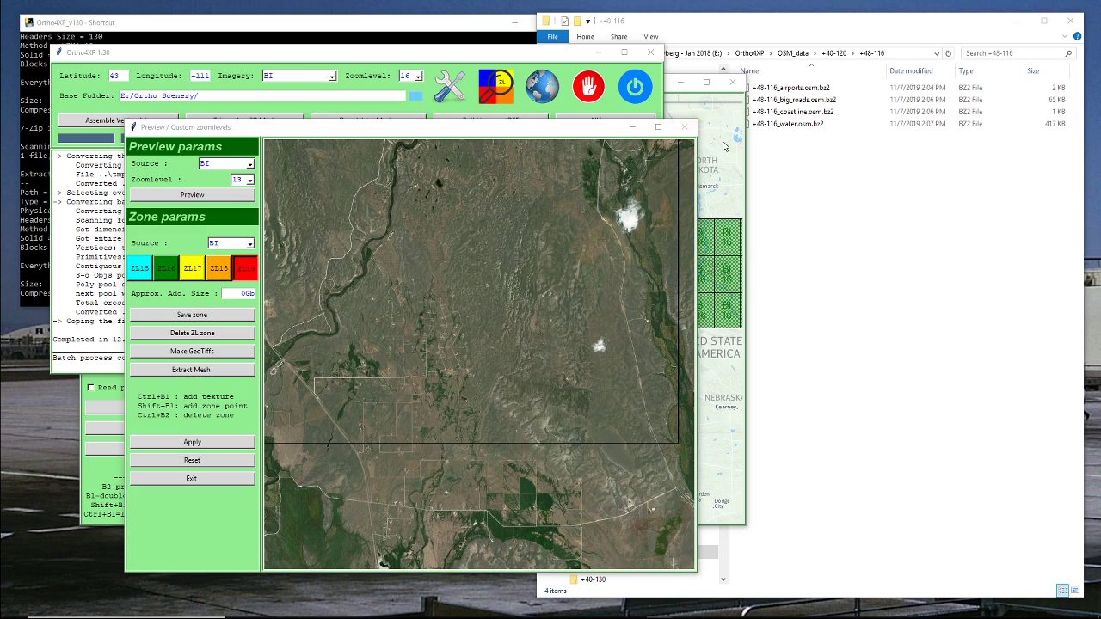
# Step: Make +42-111 the active tile in the tile collection and replace the old preview with a new custom zoomlevels window
pyautogui.click(742, 161)
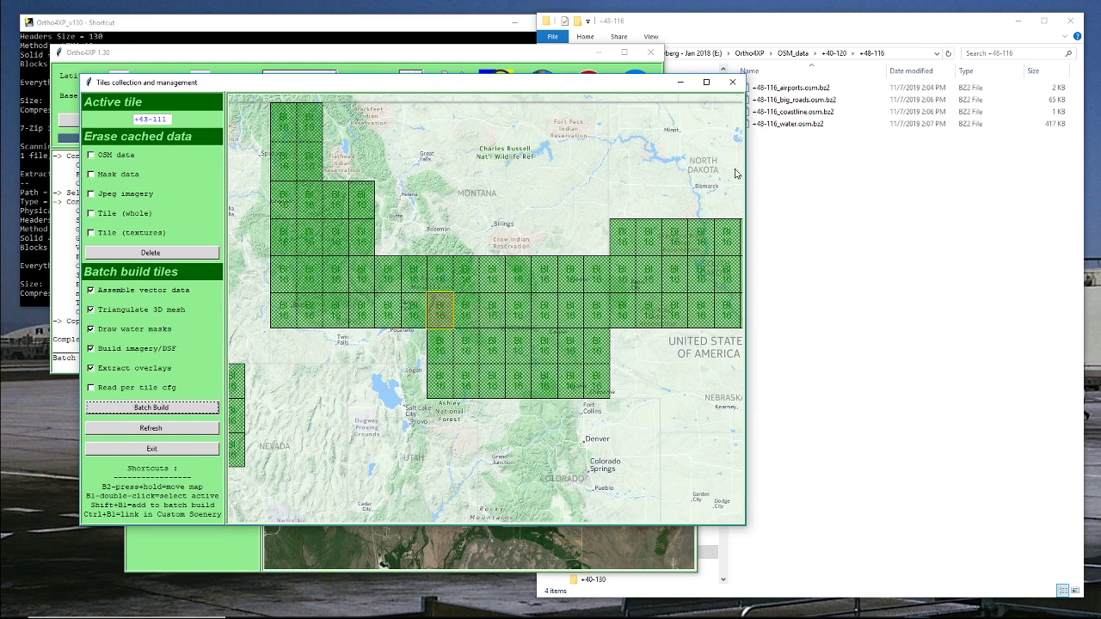
pyautogui.doubleClick(441, 347)
pyautogui.keyDown('shift'); pyautogui.click(441, 348); pyautogui.keyUp('shift')
pyautogui.click(438, 56)
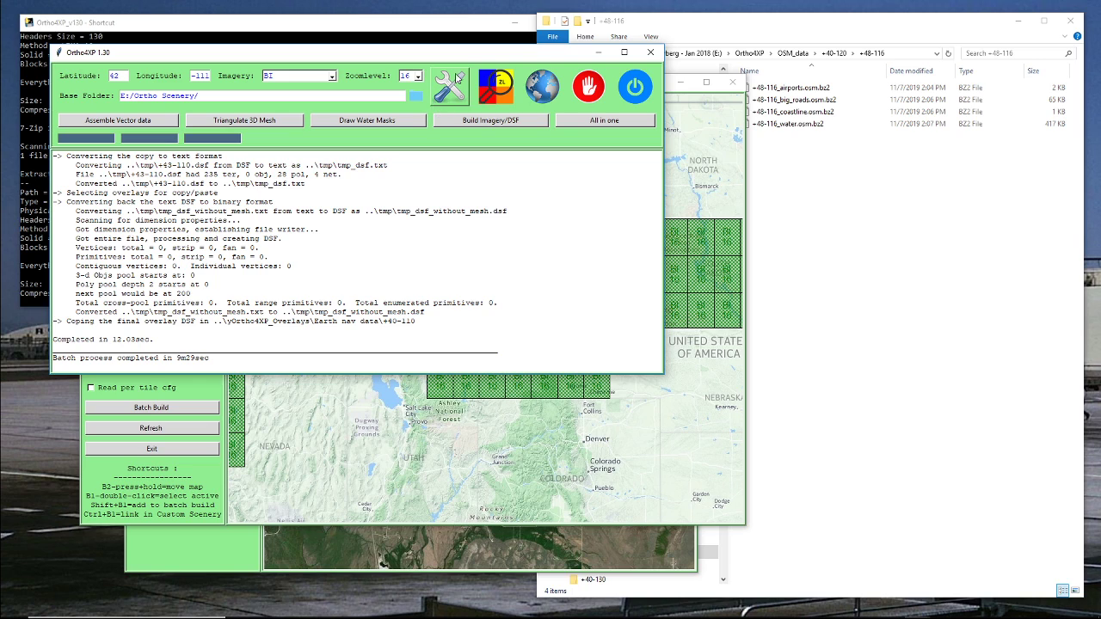
pyautogui.click(489, 79)
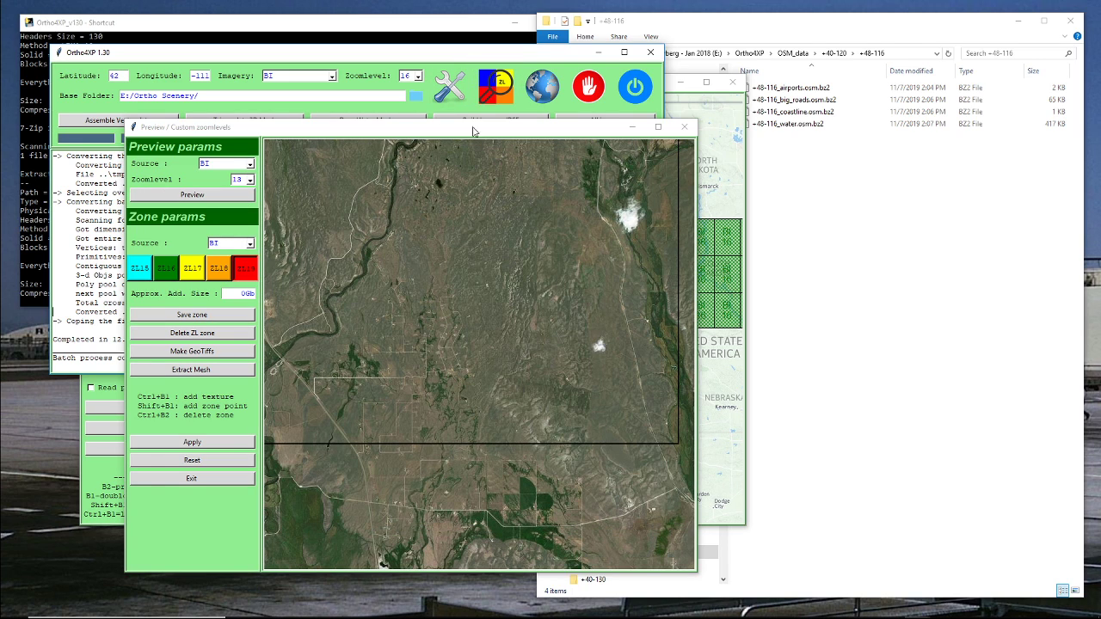
pyautogui.click(684, 126)
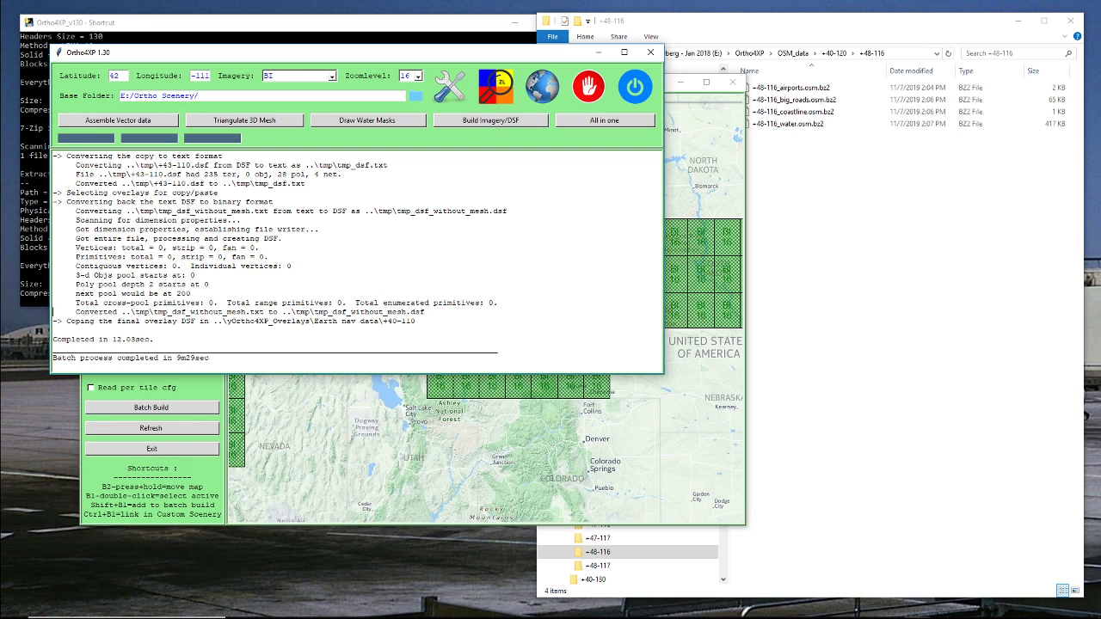
pyautogui.click(507, 97)
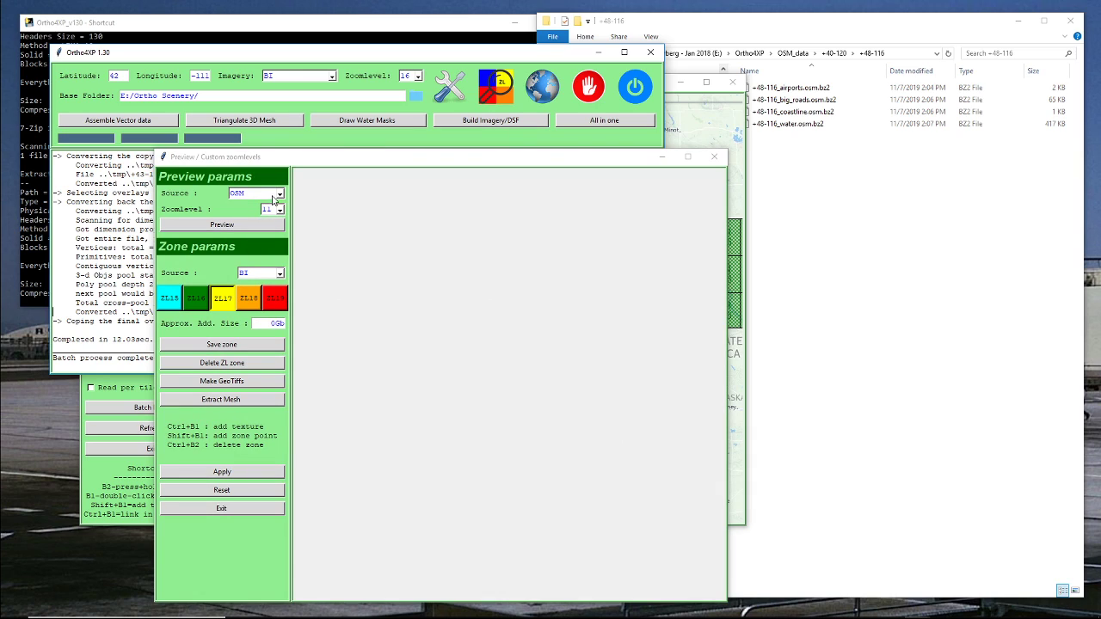
# Step: Preview tile +42-111 with BI imagery at zoomlevel 13, using BI as the zone source and ZL19 as the zone level
pyautogui.click(278, 196)
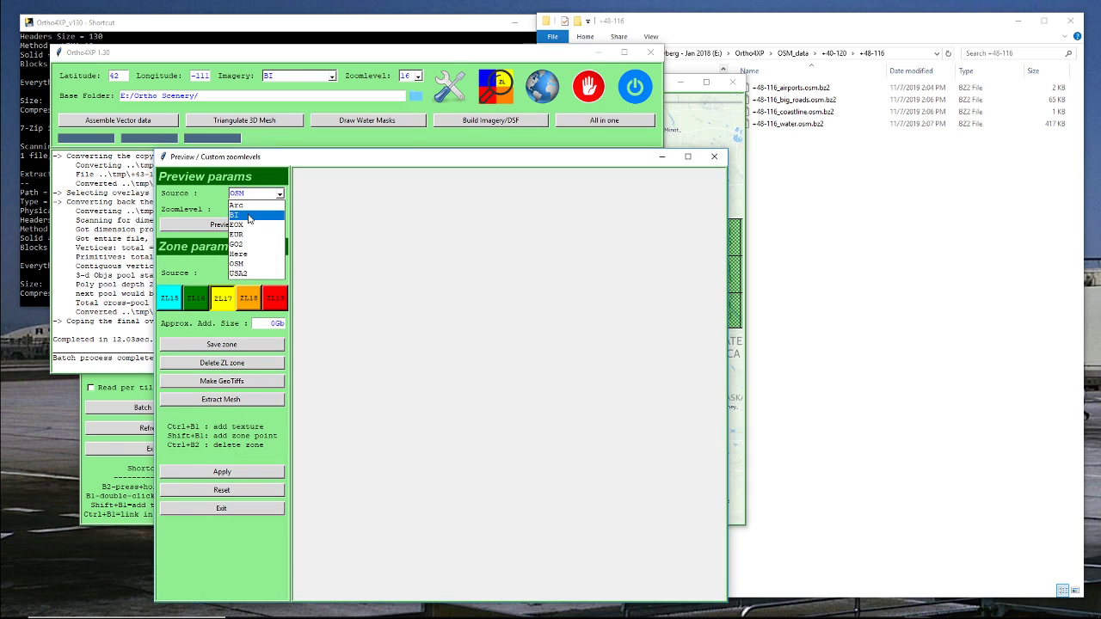
pyautogui.click(247, 215)
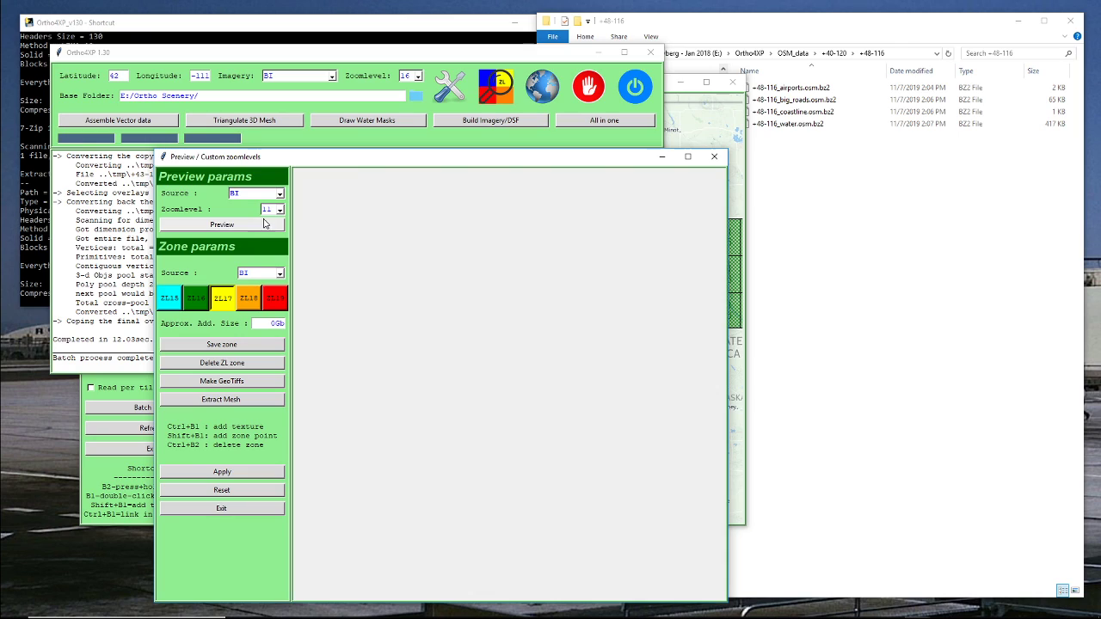
pyautogui.click(280, 209)
pyautogui.click(270, 251)
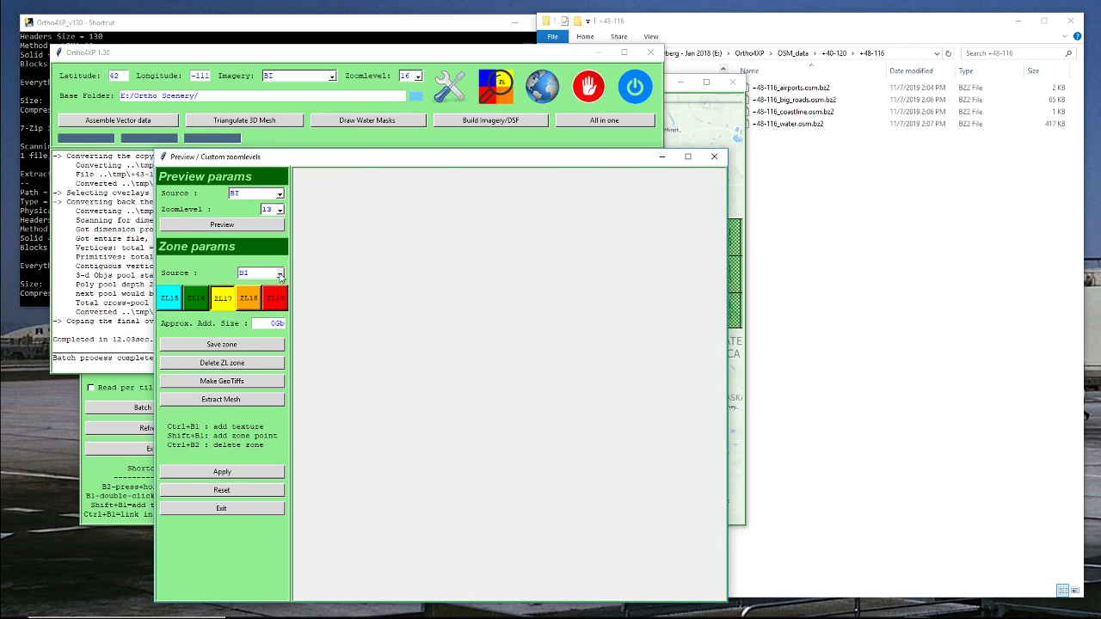
pyautogui.click(279, 273)
pyautogui.click(263, 297)
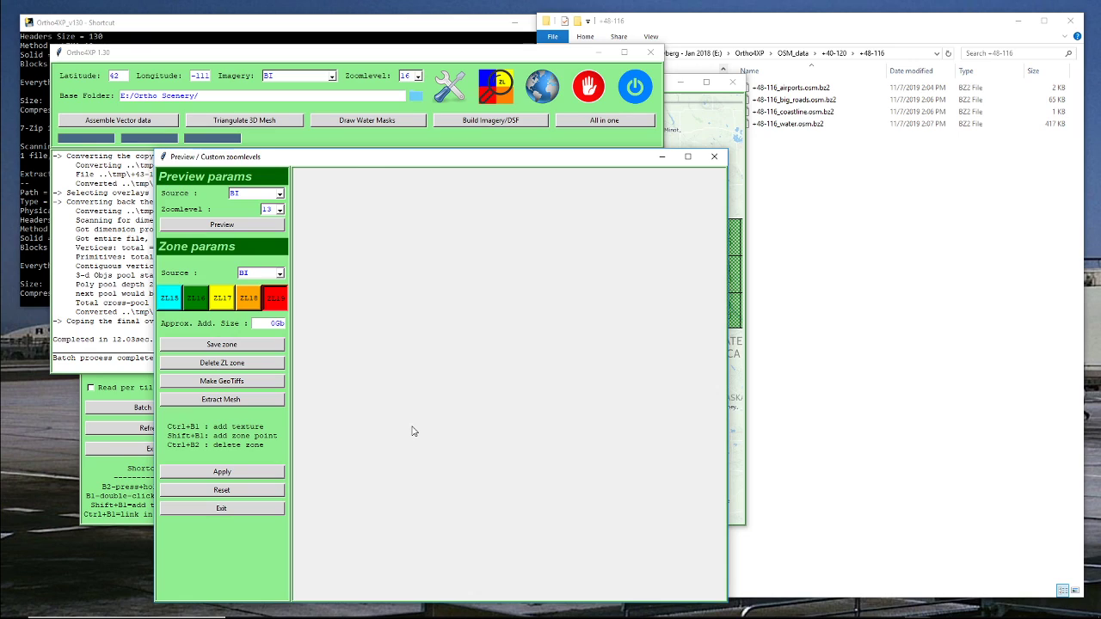
pyautogui.click(246, 227)
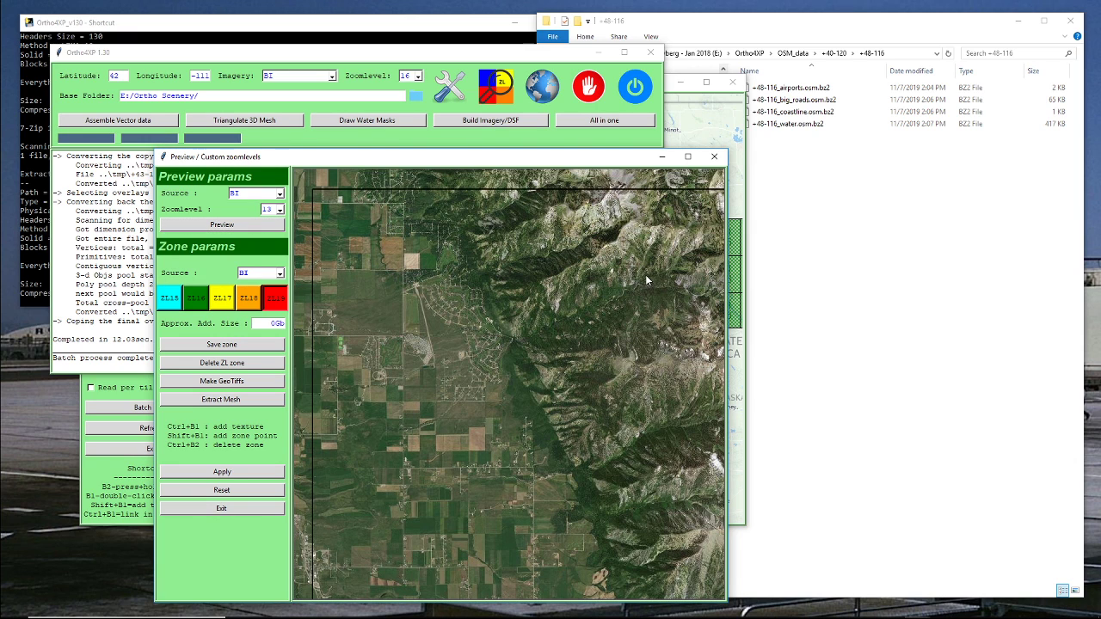
# Step: Follow the northern boundary of tile +42-111 east across the mountains to its northeast corner
pyautogui.moveTo(656, 292); pyautogui.dragTo(329, 262, button='right')
pyautogui.moveTo(666, 276); pyautogui.dragTo(460, 304, button='right')
pyautogui.moveTo(602, 302); pyautogui.dragTo(353, 301, button='right')
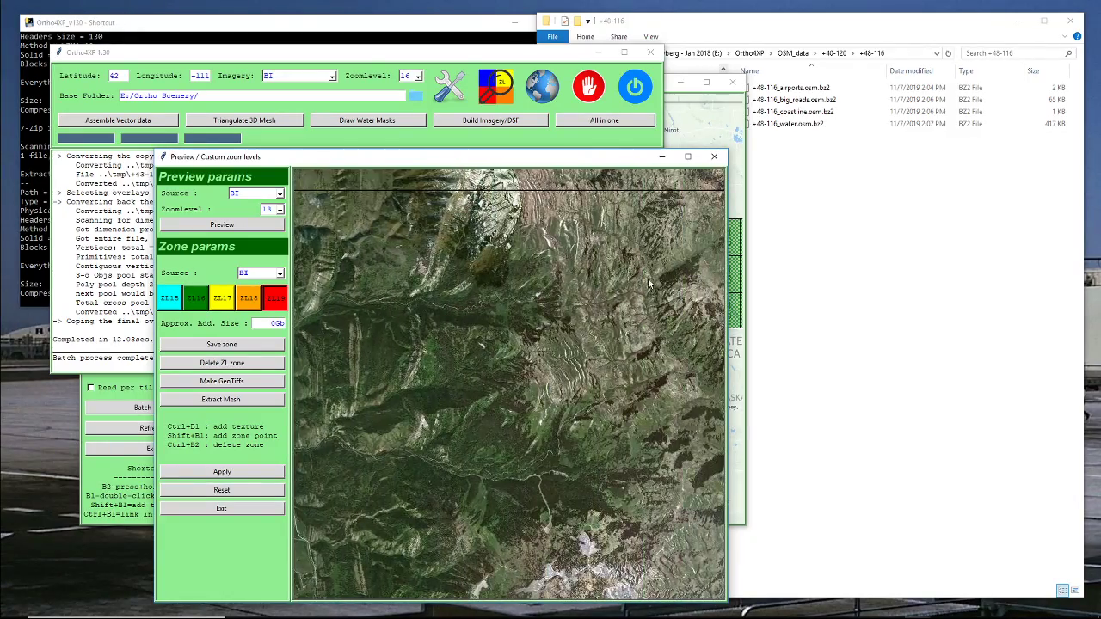
pyautogui.moveTo(648, 278); pyautogui.dragTo(370, 289, button='right')
pyautogui.moveTo(629, 295); pyautogui.dragTo(393, 296, button='right')
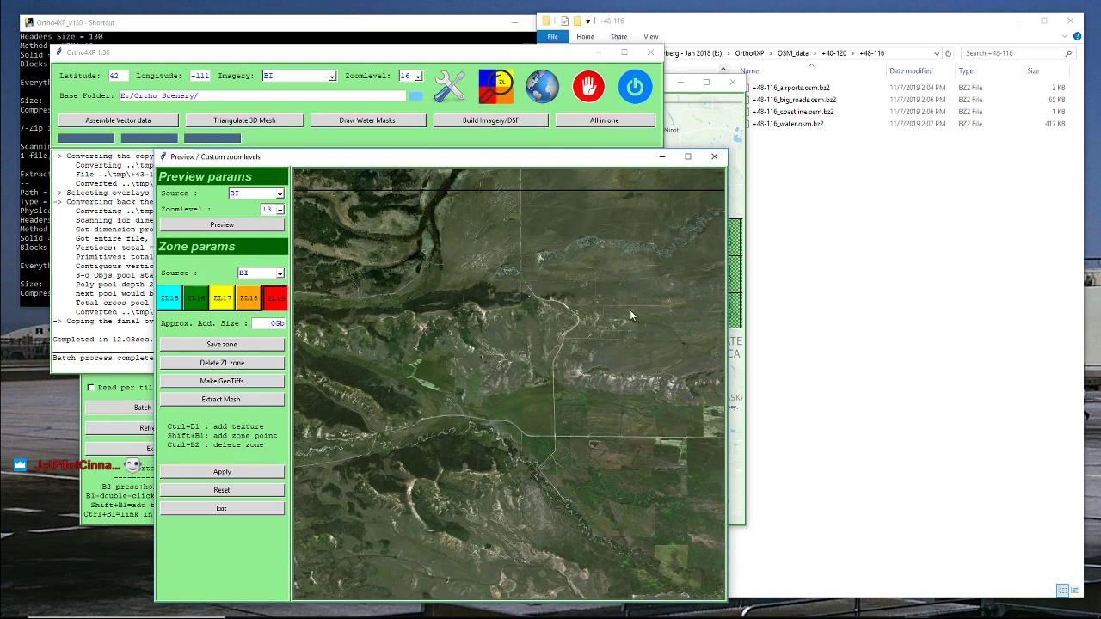
pyautogui.moveTo(591, 315); pyautogui.dragTo(416, 334)
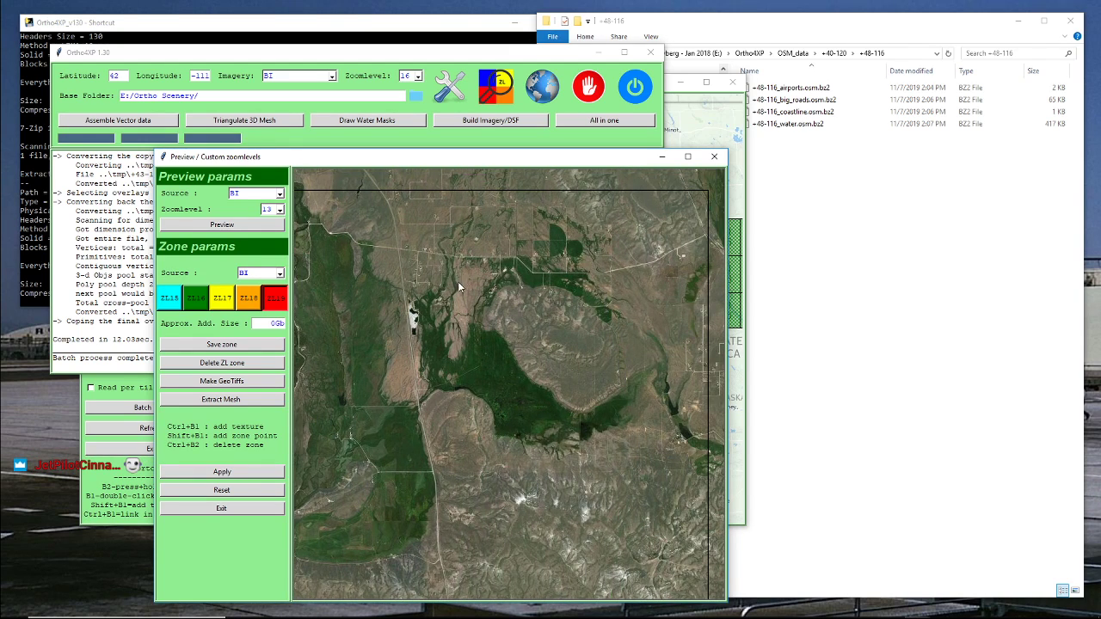
# Step: Return west along the northern boundary to the airstrip area above the bluffs and the curved road
pyautogui.moveTo(458, 281); pyautogui.dragTo(437, 315)
pyautogui.moveTo(444, 325); pyautogui.dragTo(649, 371)
pyautogui.moveTo(527, 334); pyautogui.dragTo(705, 327)
pyautogui.moveTo(448, 327); pyautogui.dragTo(641, 331)
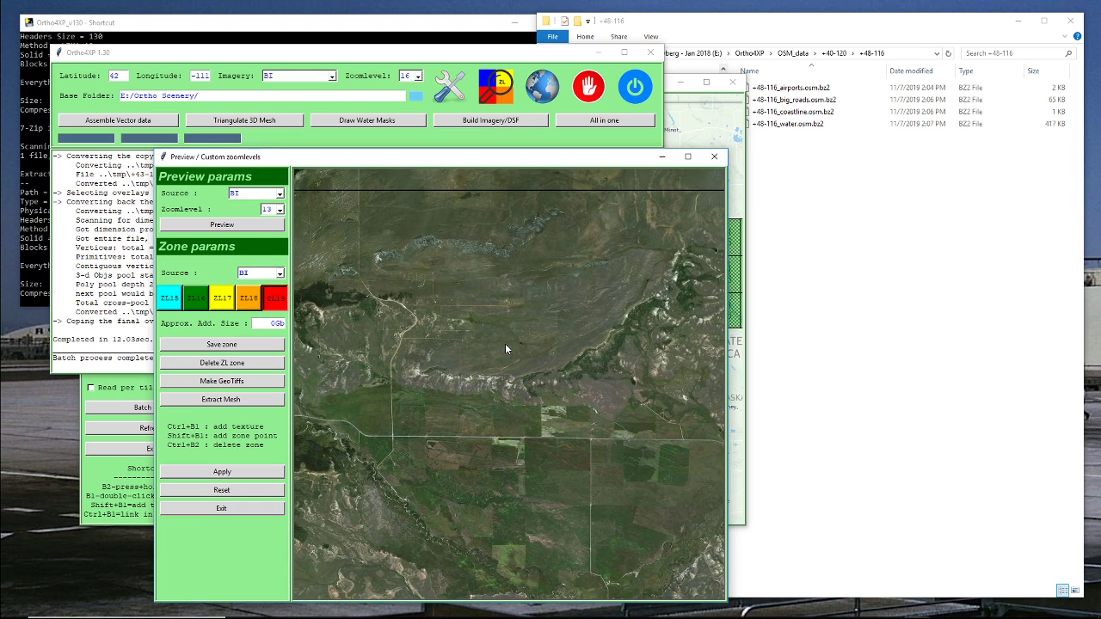
pyautogui.moveTo(533, 344); pyautogui.dragTo(554, 397)
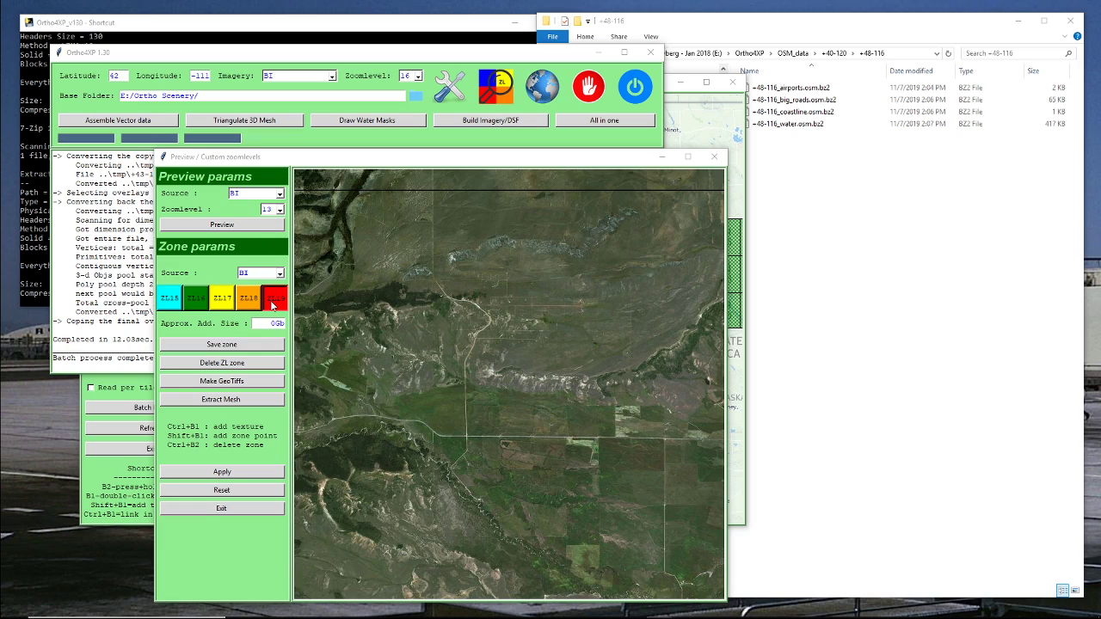
# Step: Mark three adjacent ZL19 textures just south of the northern boundary, build their GeoTIFFs, and check the build log
pyautogui.keyDown('ctrl'); pyautogui.click(480, 263); pyautogui.keyUp('ctrl')
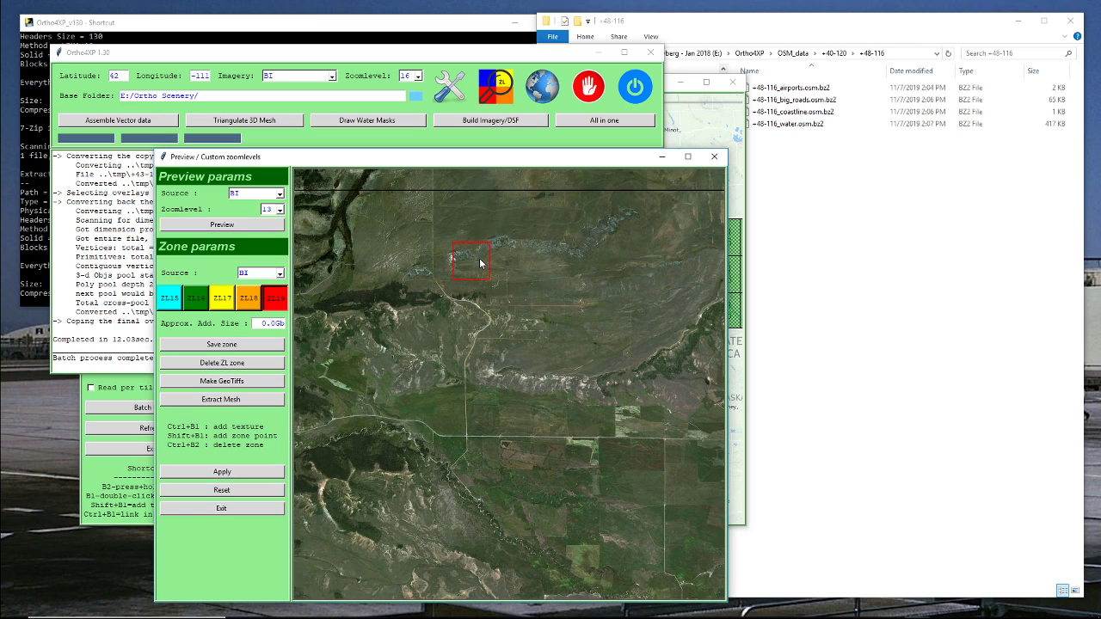
pyautogui.keyDown('ctrl'); pyautogui.click(539, 263); pyautogui.keyUp('ctrl')
pyautogui.click(228, 384)
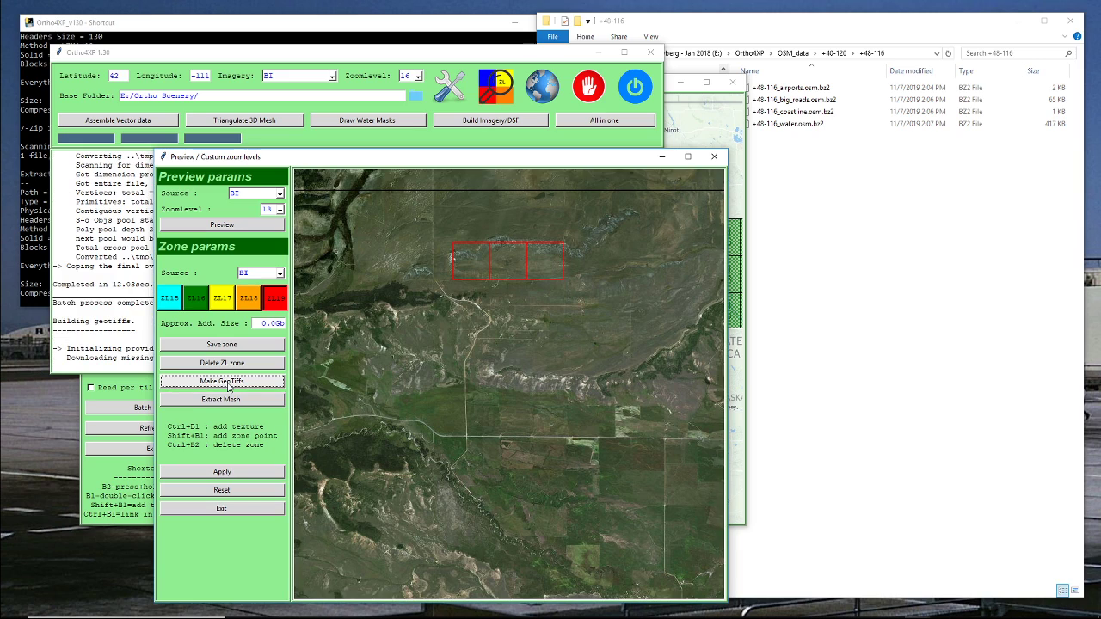
pyautogui.click(320, 58)
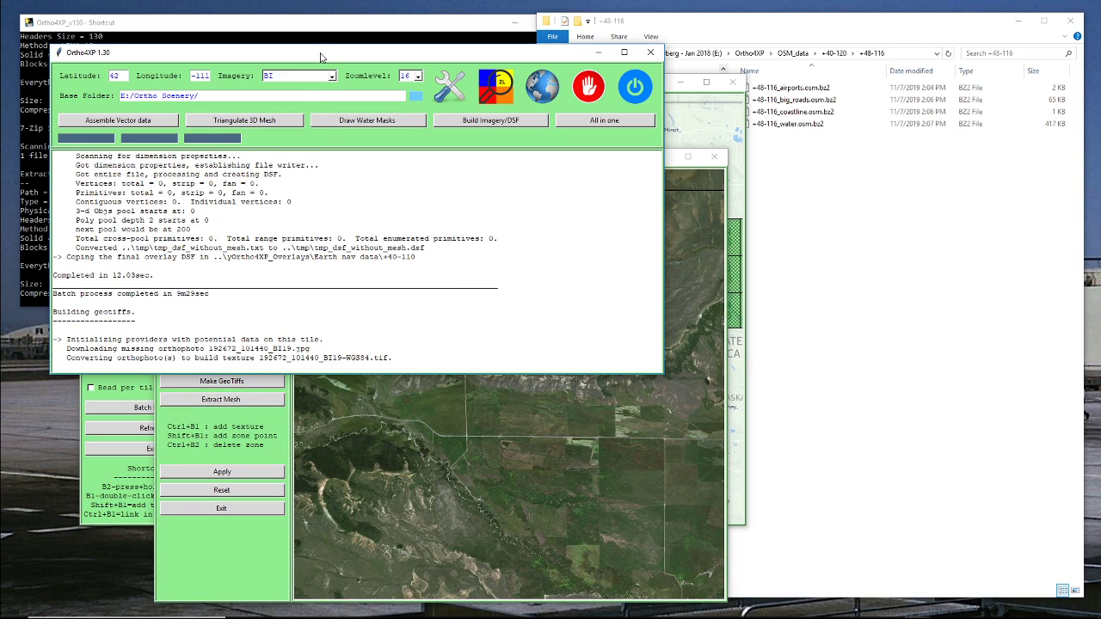
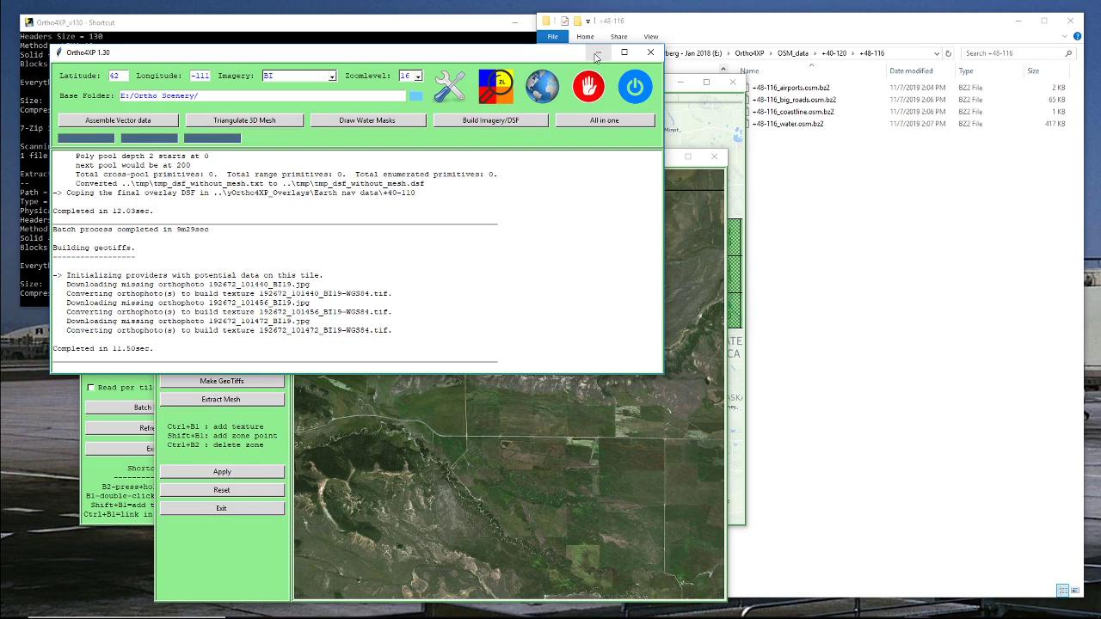
# Step: Minimize the Ortho4XP windows, collapse the OSM_data folders in File Explorer, and open the Geotiffs folder inside Ortho4XP
pyautogui.click(597, 53)
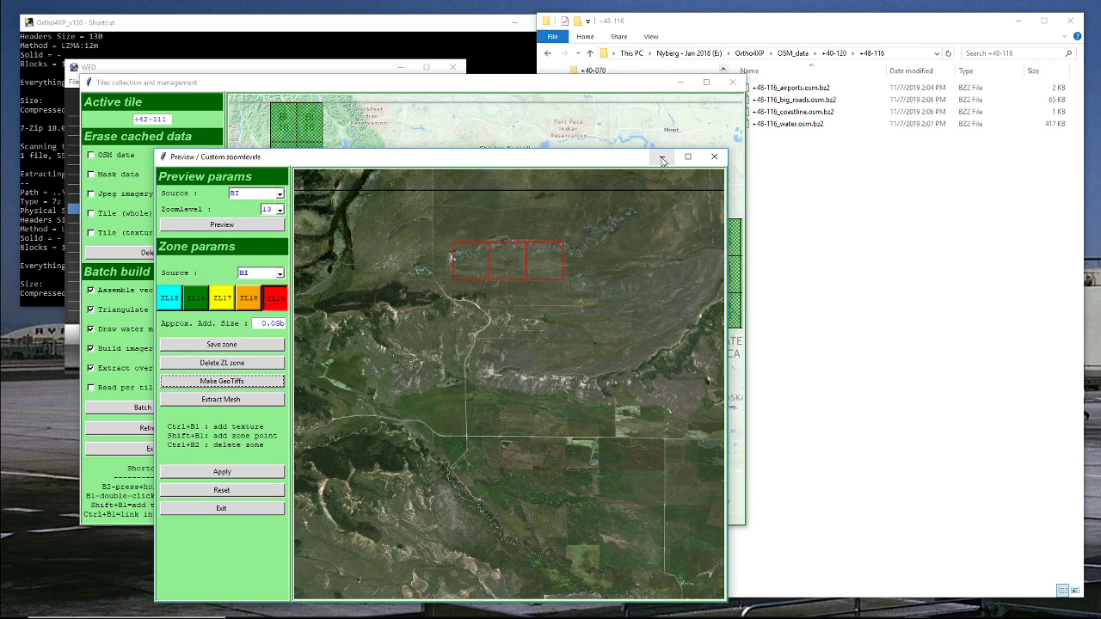
pyautogui.click(662, 158)
pyautogui.click(681, 82)
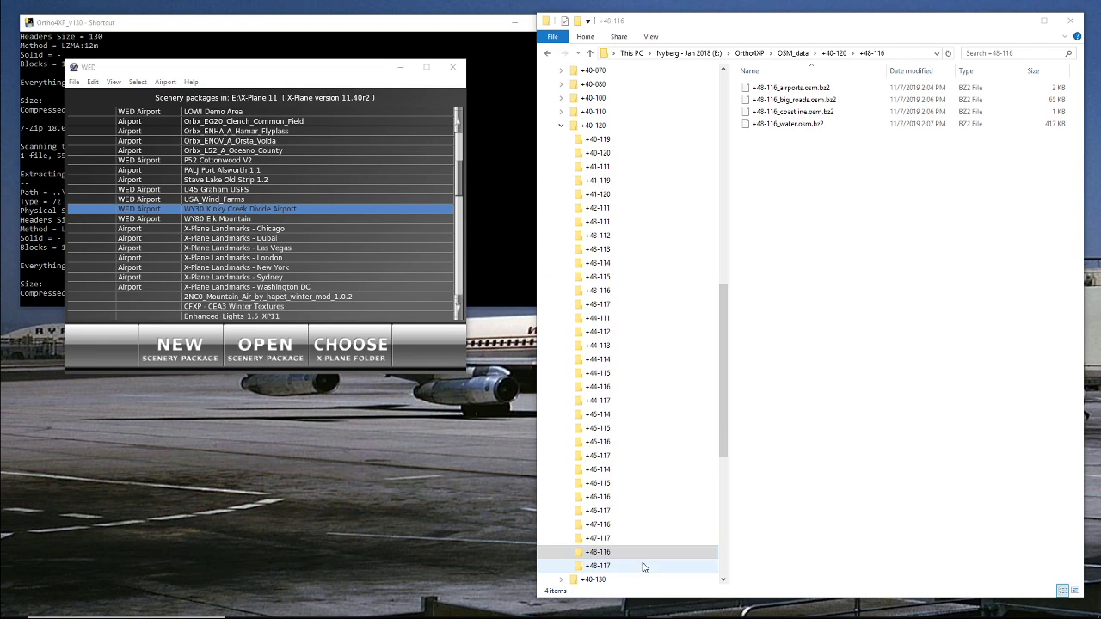
pyautogui.click(560, 125)
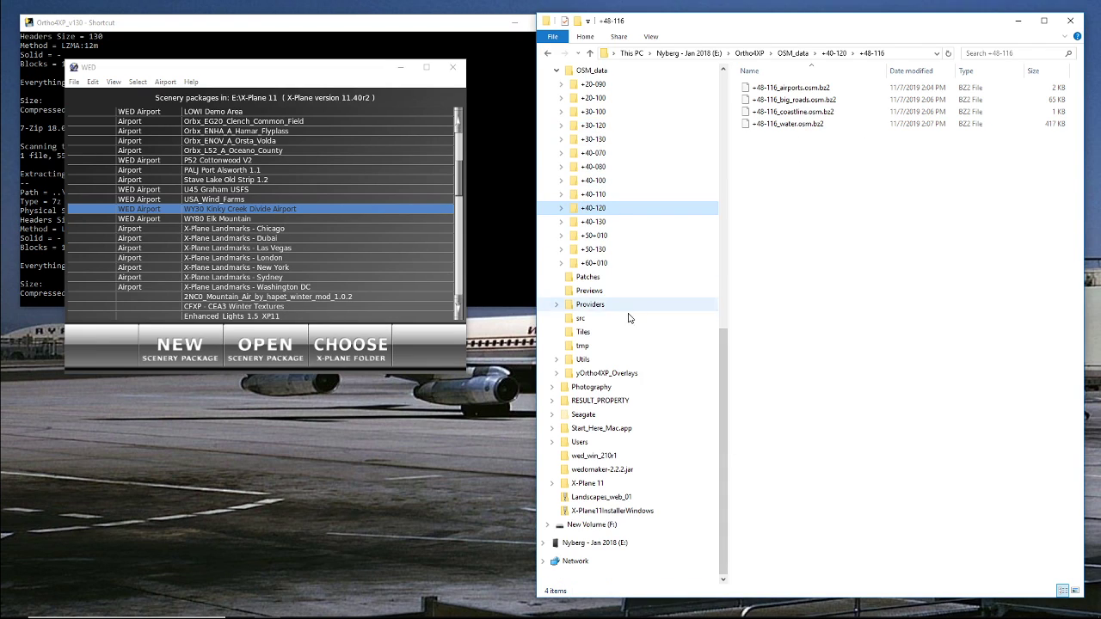
pyautogui.moveTo(722, 392); pyautogui.dragTo(719, 267)
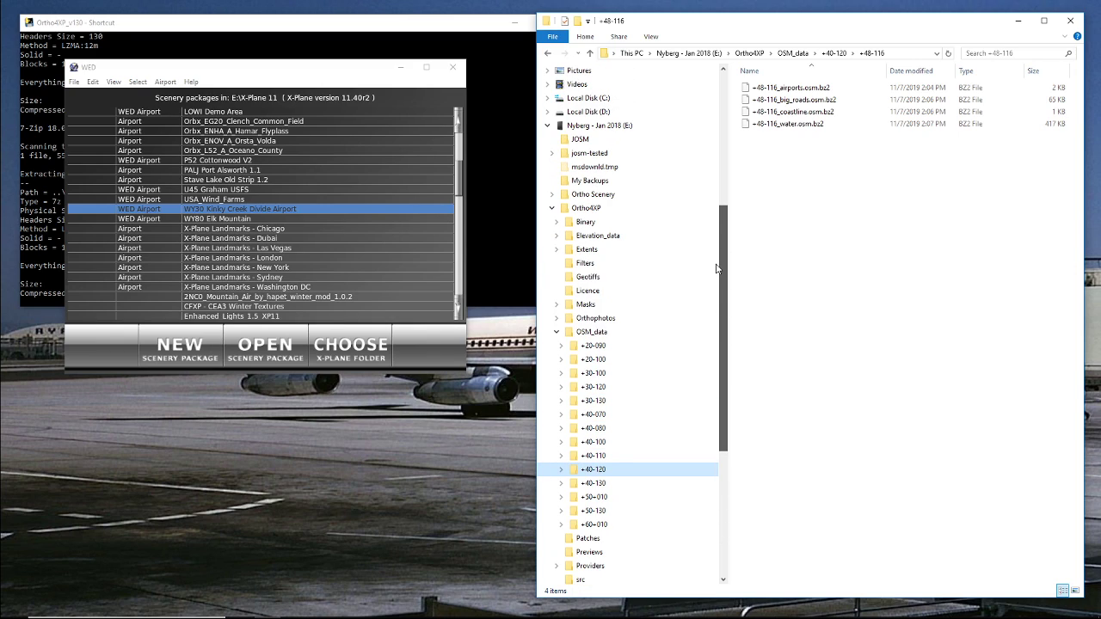
pyautogui.click(557, 334)
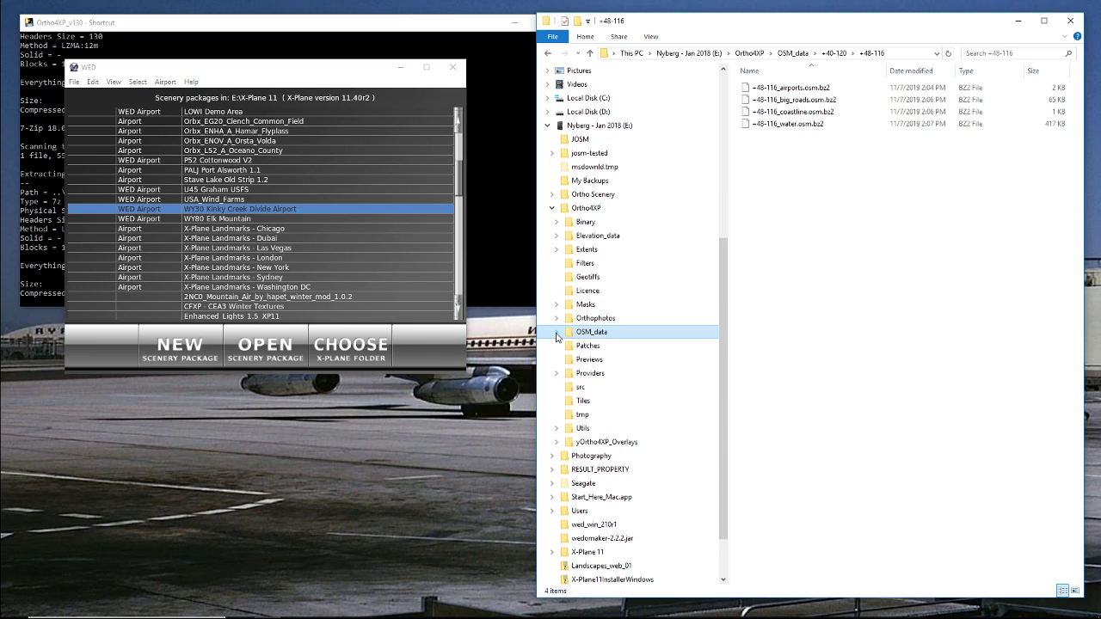
pyautogui.click(555, 196)
pyautogui.click(553, 70)
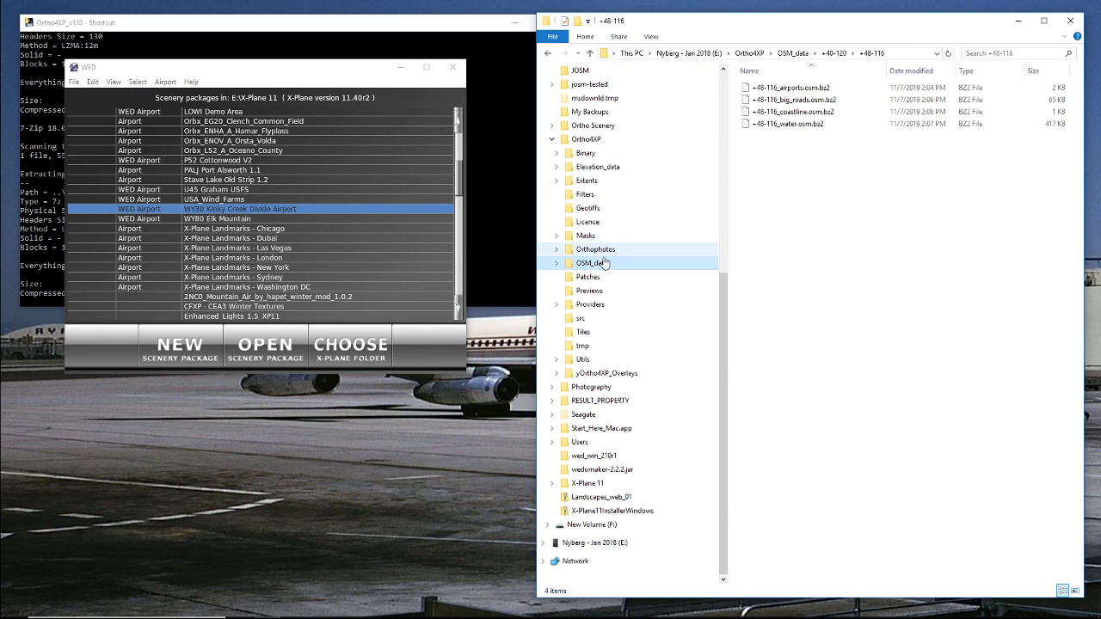
pyautogui.click(589, 209)
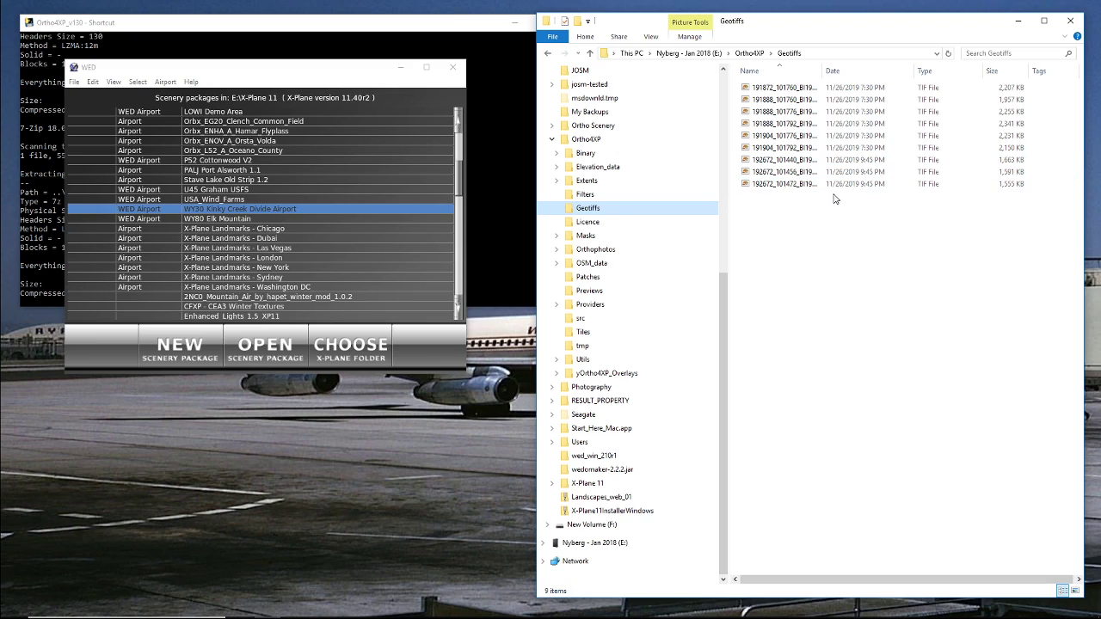
# Step: Copy the three GeoTIFFs starting with 192672 and open the 2WY3 Haas Airport folder in X-Plane 11's Custom Scenery
pyautogui.click(797, 160)
pyautogui.keyDown('shift'); pyautogui.click(795, 184); pyautogui.keyUp('shift')
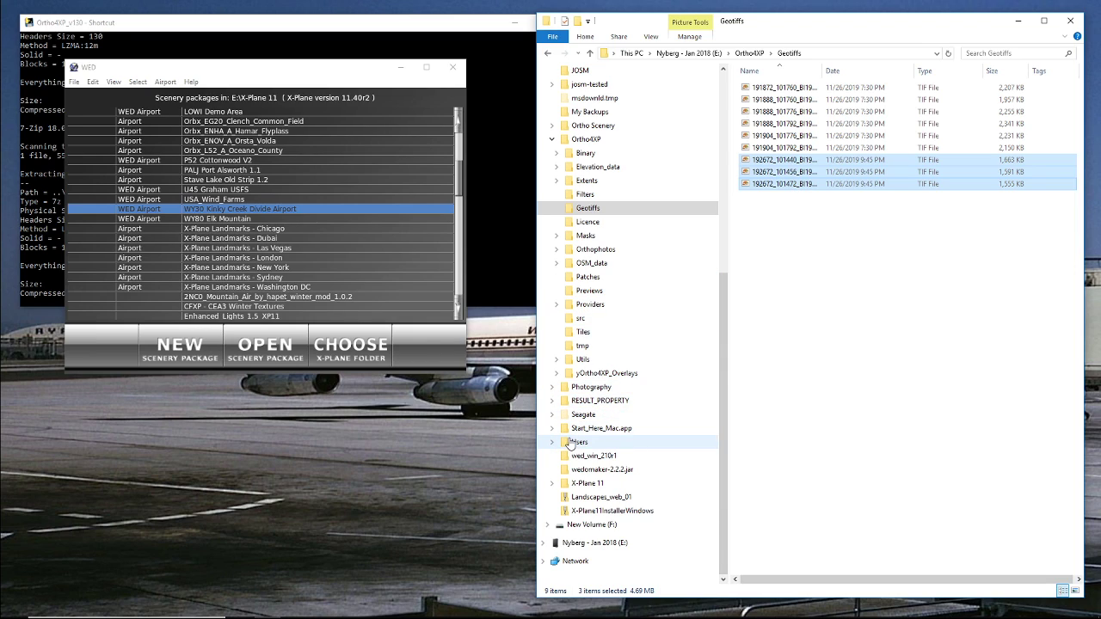
pyautogui.click(554, 484)
pyautogui.scroll(-2, 564, 483)
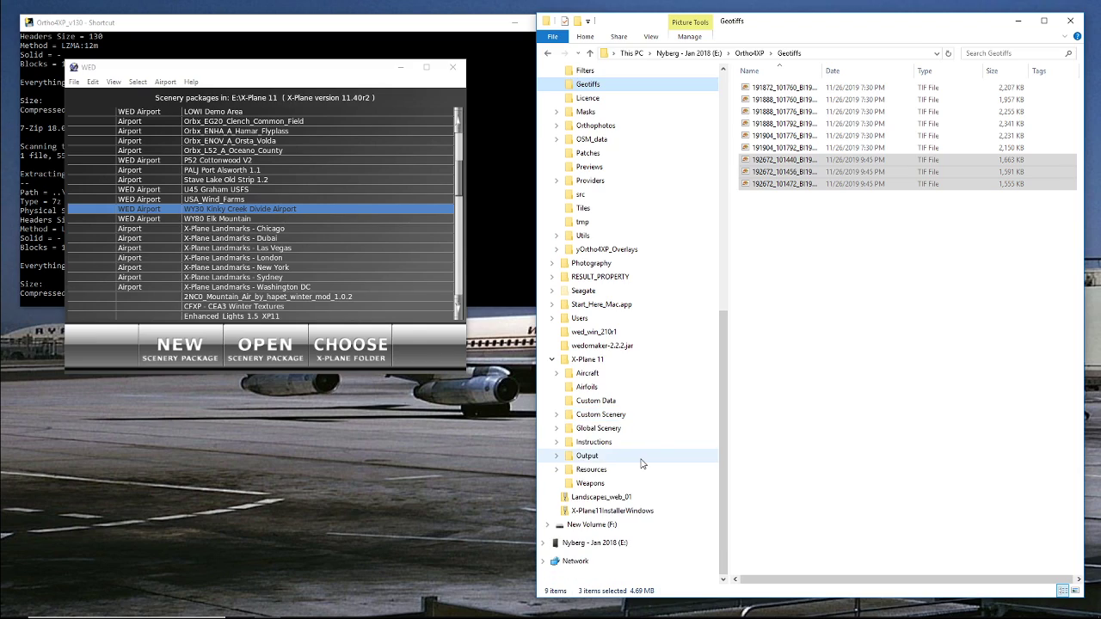
pyautogui.click(555, 416)
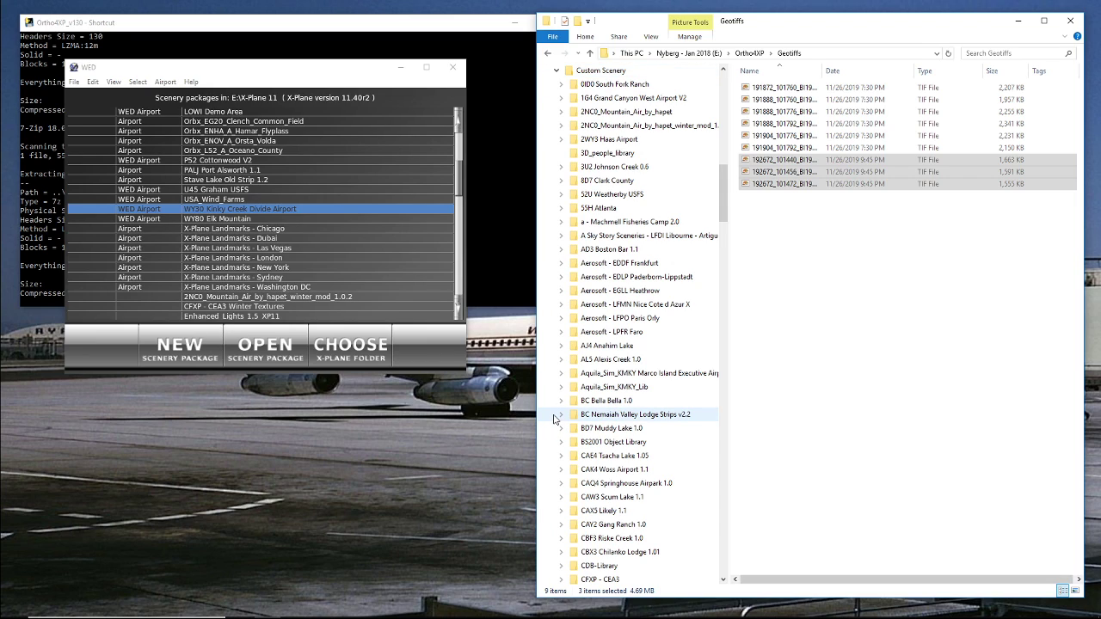
pyautogui.scroll(-1, 555, 420)
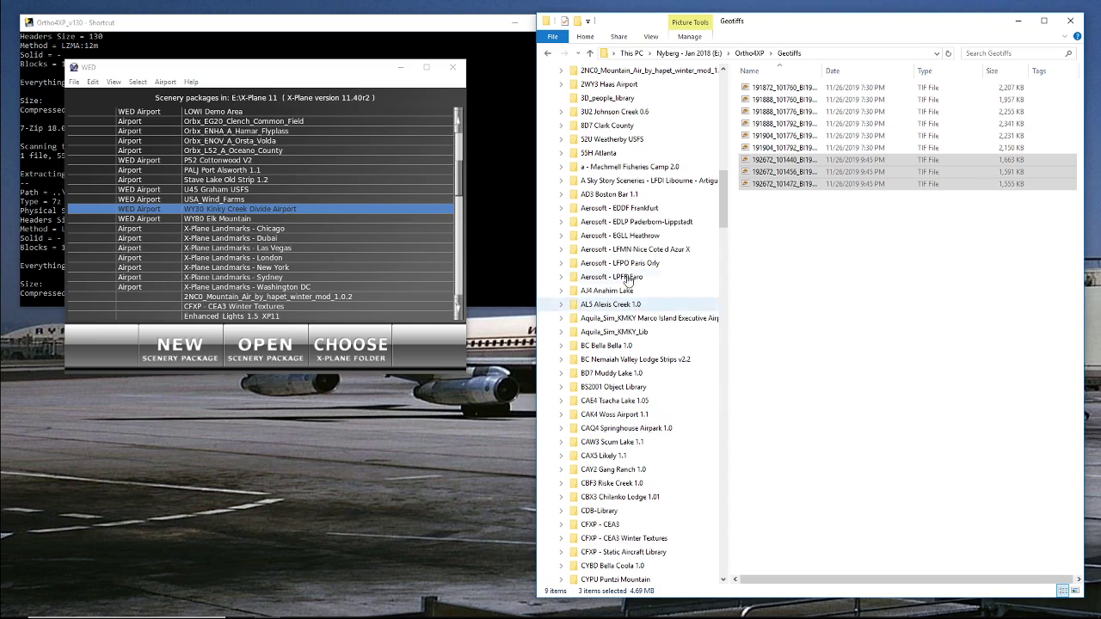
pyautogui.scroll(1, 643, 284)
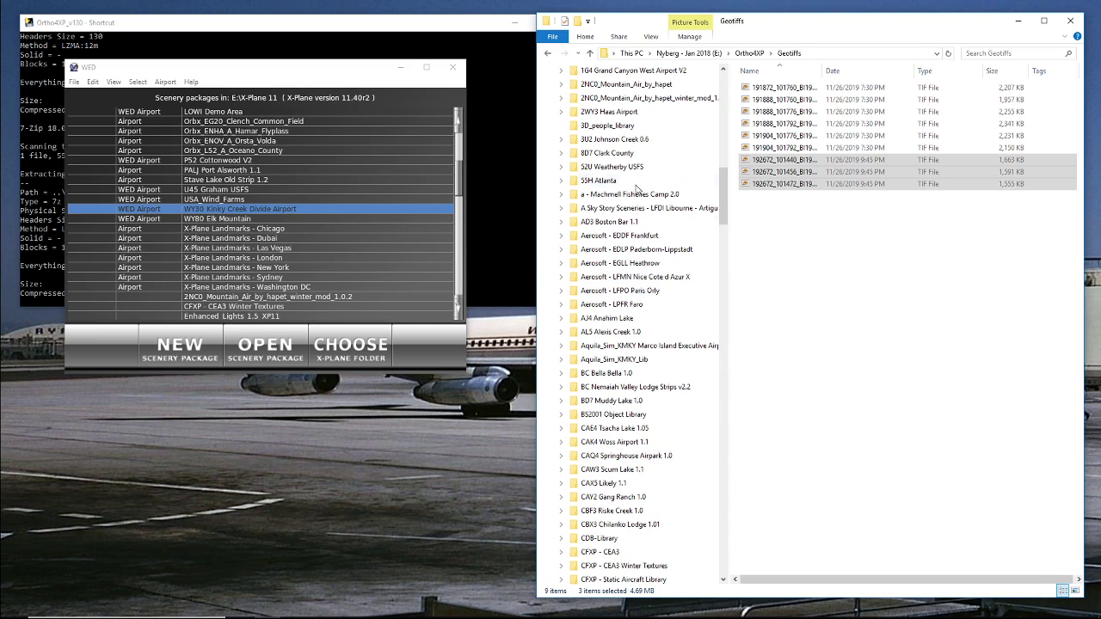
pyautogui.click(561, 113)
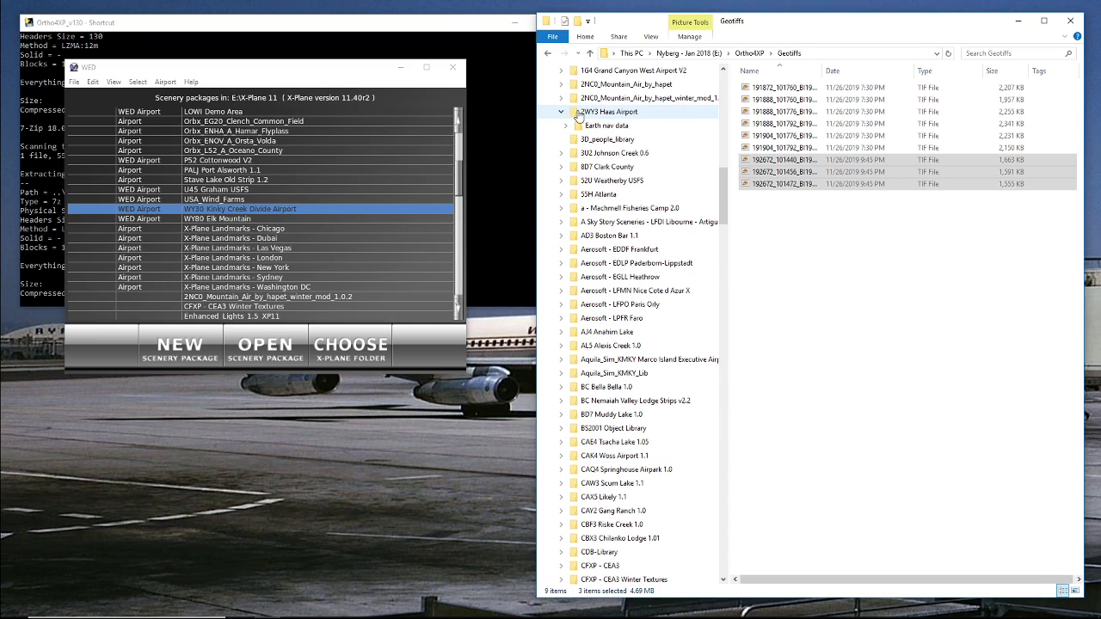
pyautogui.click(605, 115)
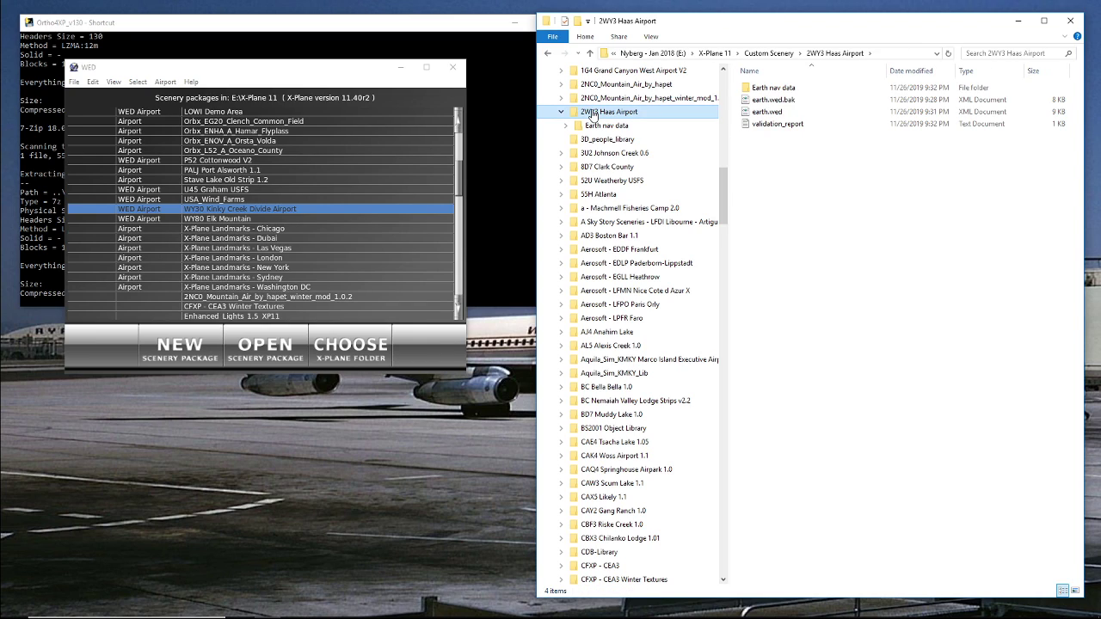
# Step: Create a folder named geotiffs inside 2WY3 Haas Airport and paste the three copied GeoTIFFs into it
pyautogui.rightClick(592, 114)
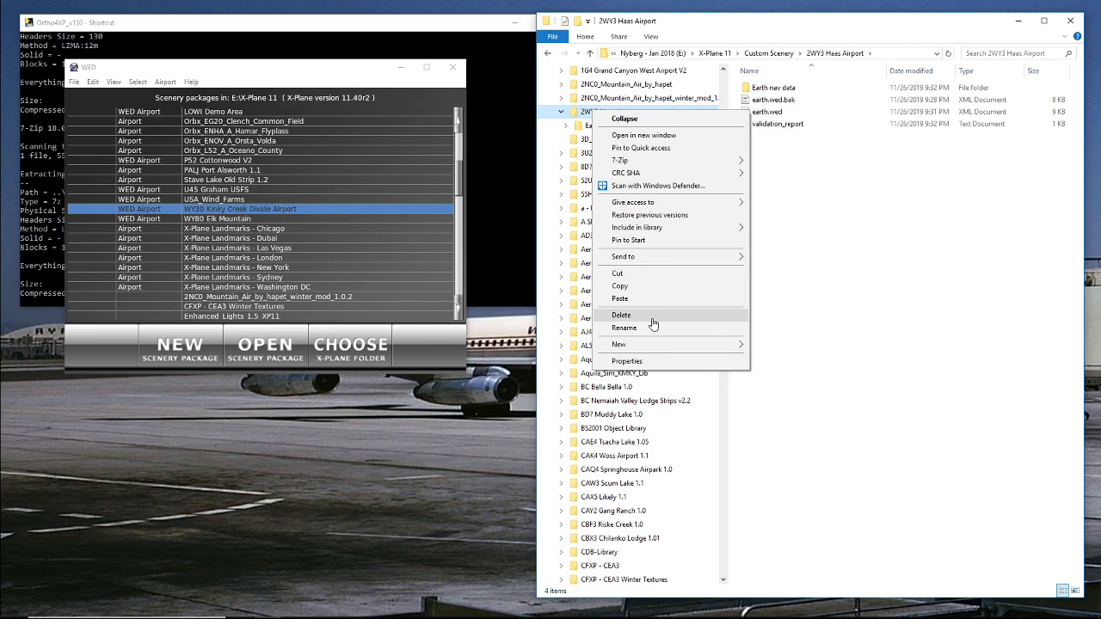
pyautogui.moveTo(647, 350)
pyautogui.click(776, 347)
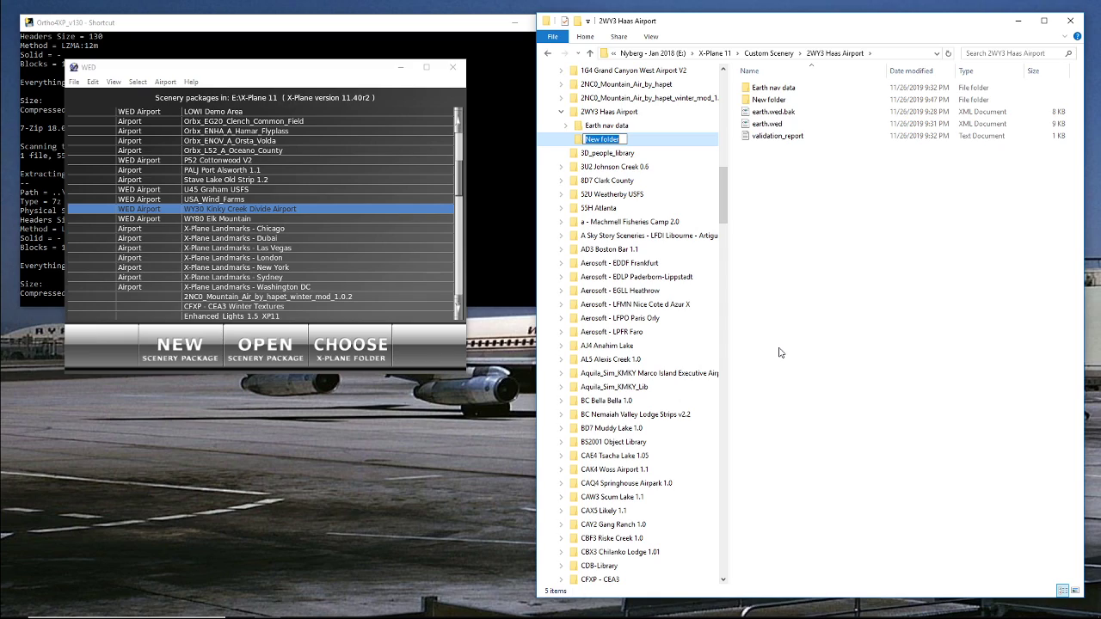
pyautogui.write('geotiffs')
pyautogui.press('Return')
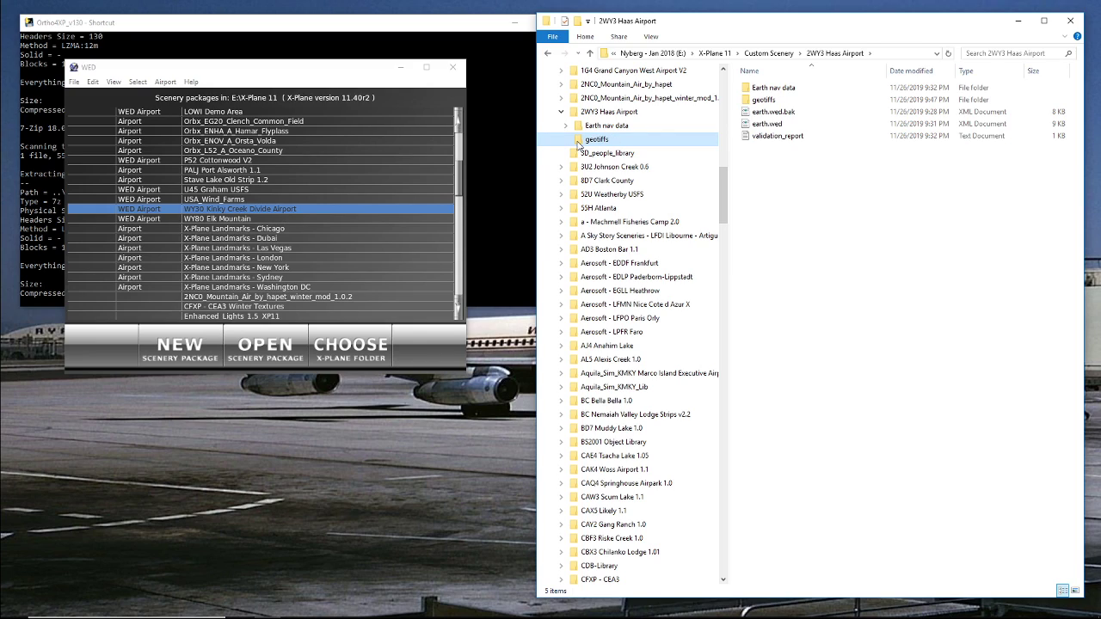
pyautogui.click(597, 140)
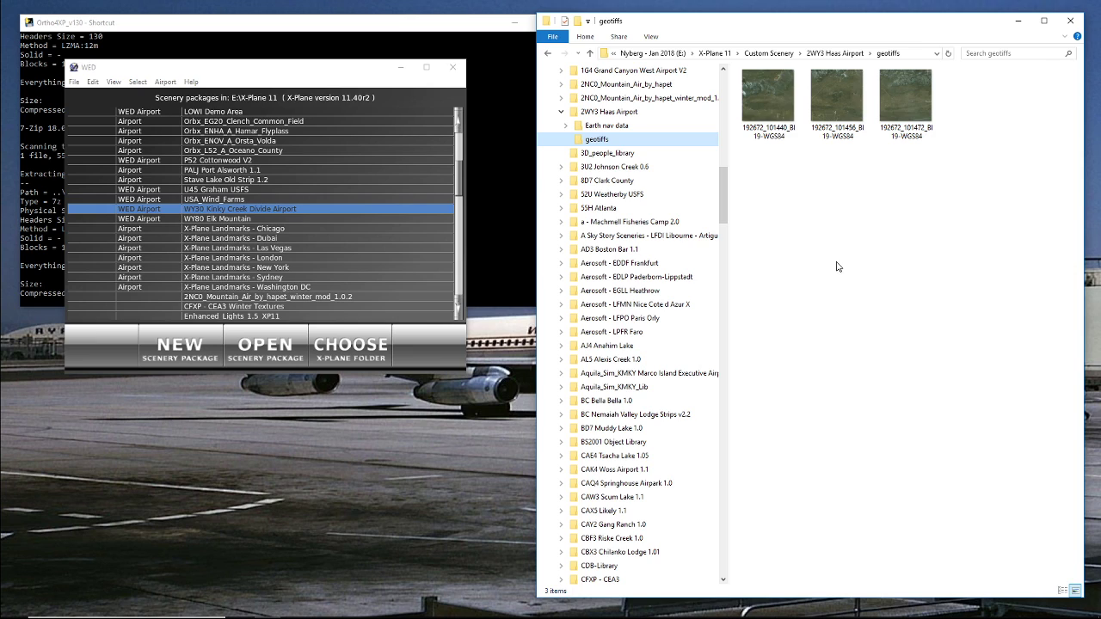
# Step: Minimize File Explorer and shut down Ortho4XP by closing its console window
pyautogui.click(1018, 26)
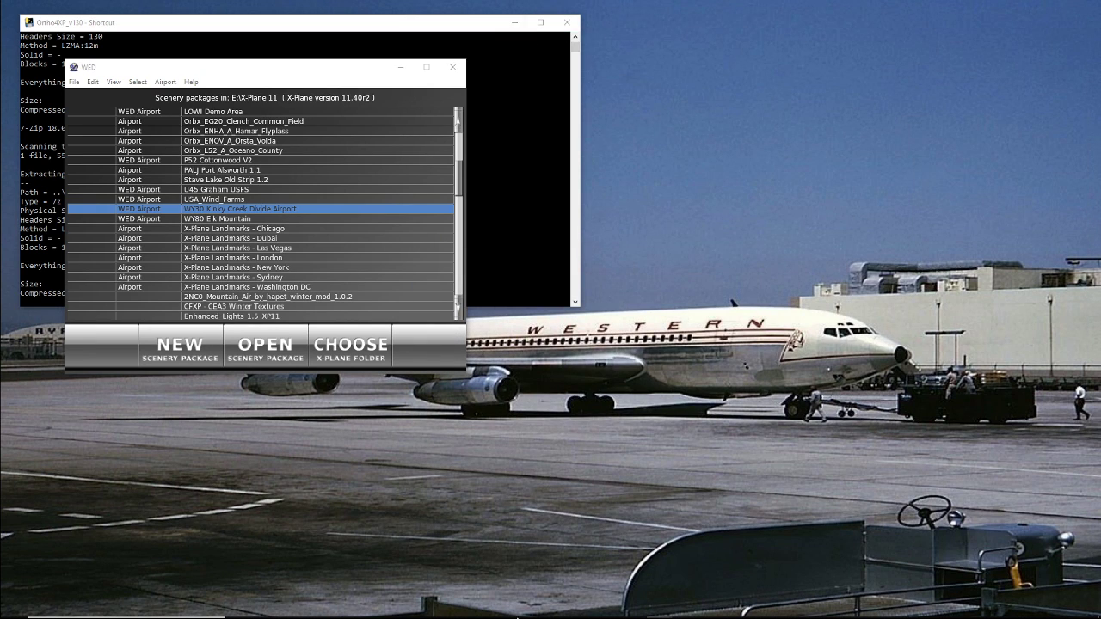
pyautogui.moveTo(531, 616)
pyautogui.moveTo(917, 608)
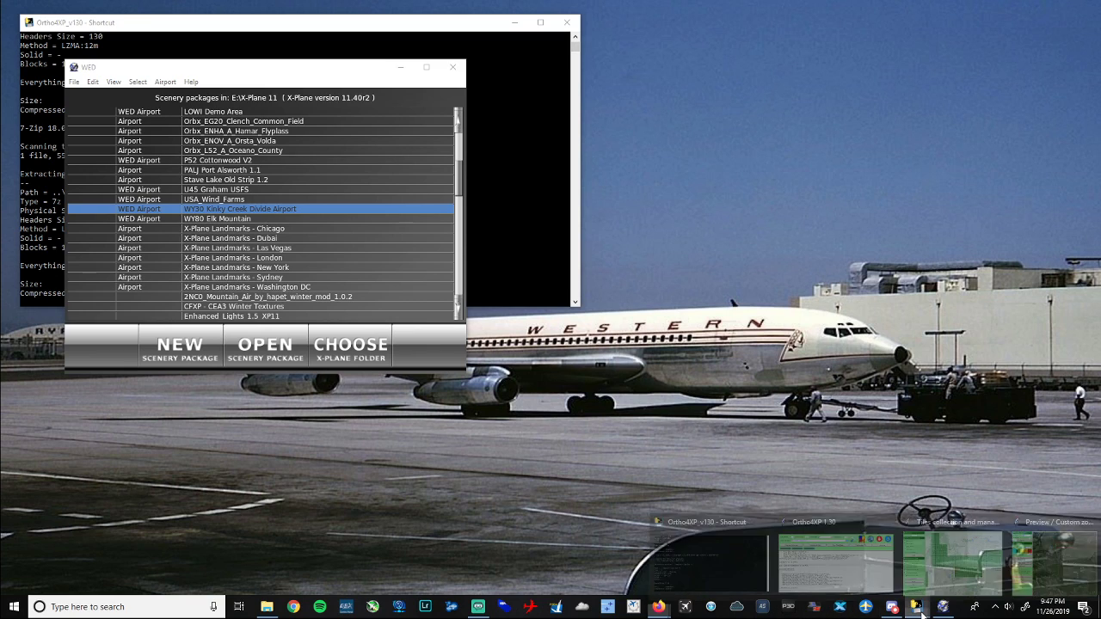
pyautogui.moveTo(824, 583)
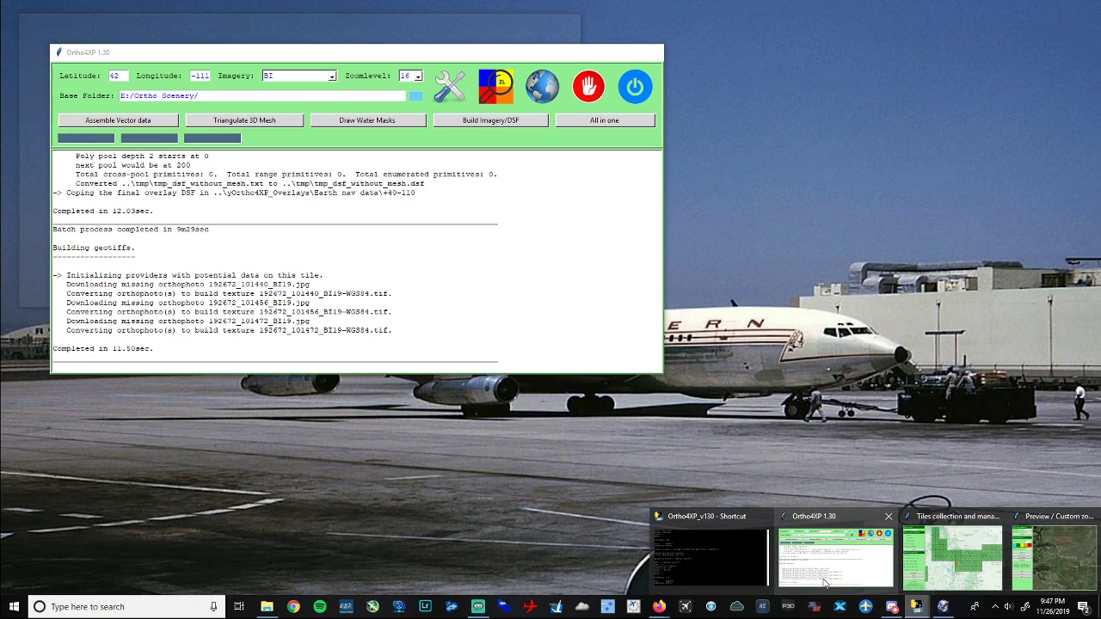
pyautogui.moveTo(760, 519)
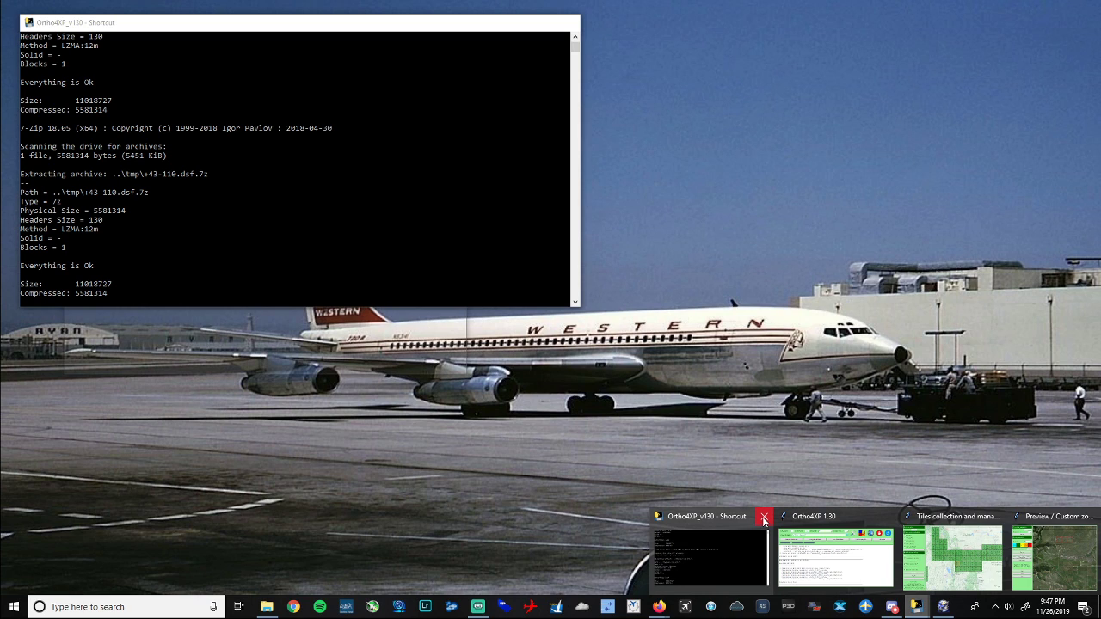
pyautogui.click(764, 520)
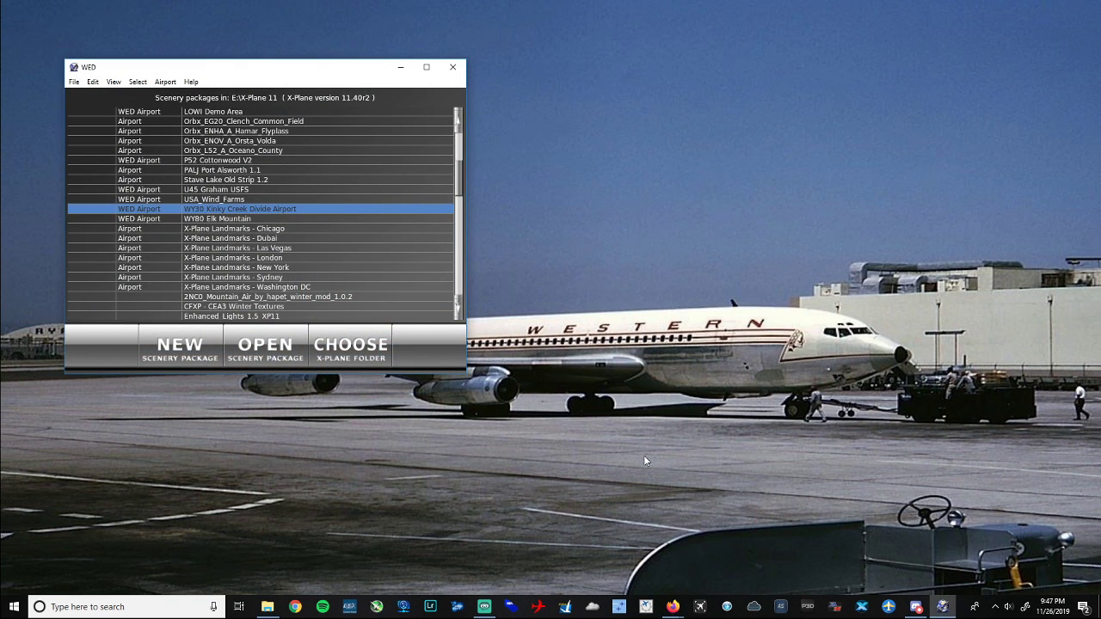
# Step: Switch to WED and open the WY30 Kinky Creek Divide Airport scenery package
pyautogui.click(224, 210)
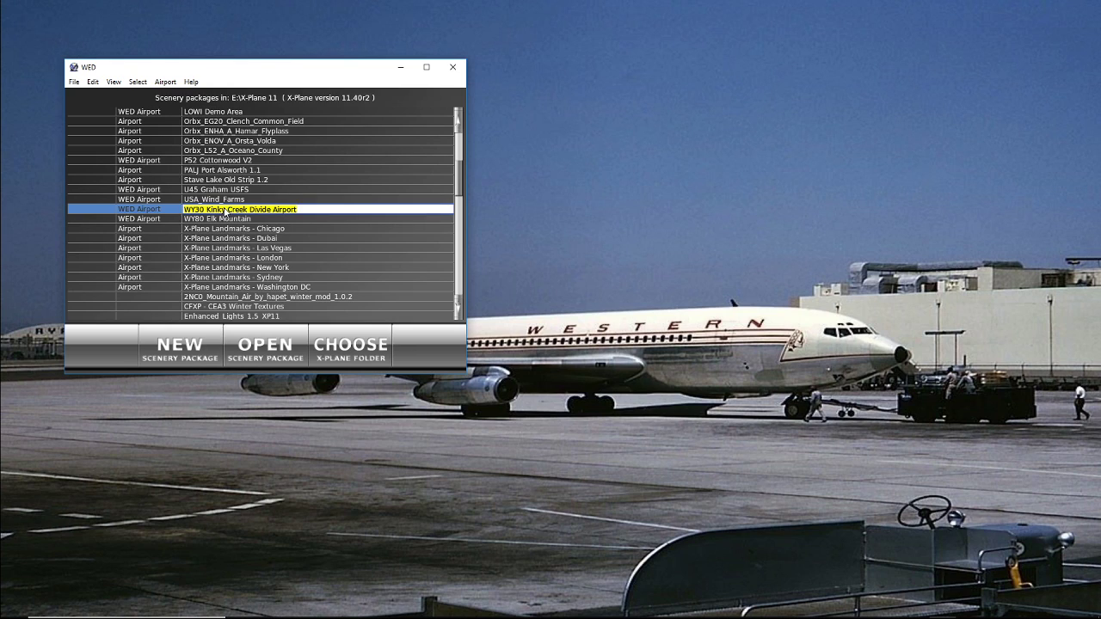
pyautogui.click(157, 213)
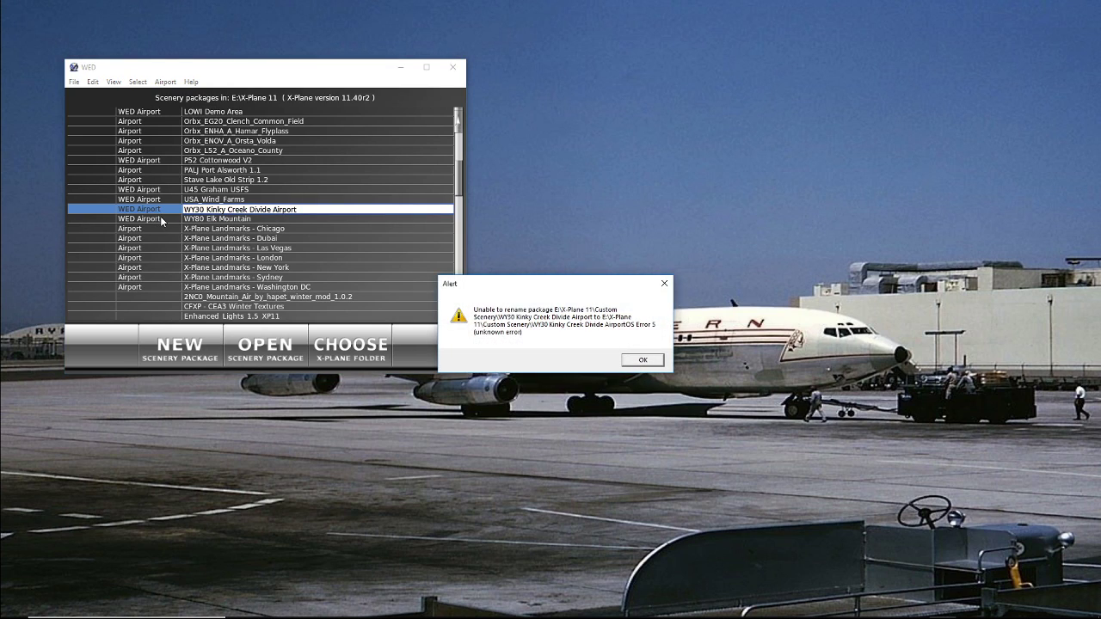
pyautogui.click(644, 361)
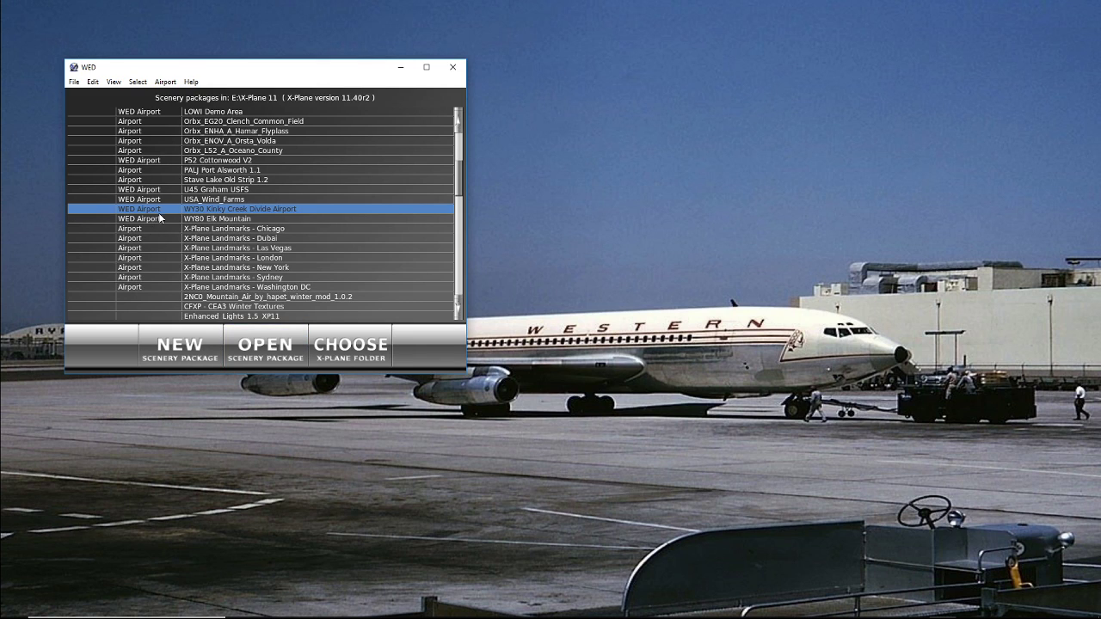
pyautogui.click(265, 349)
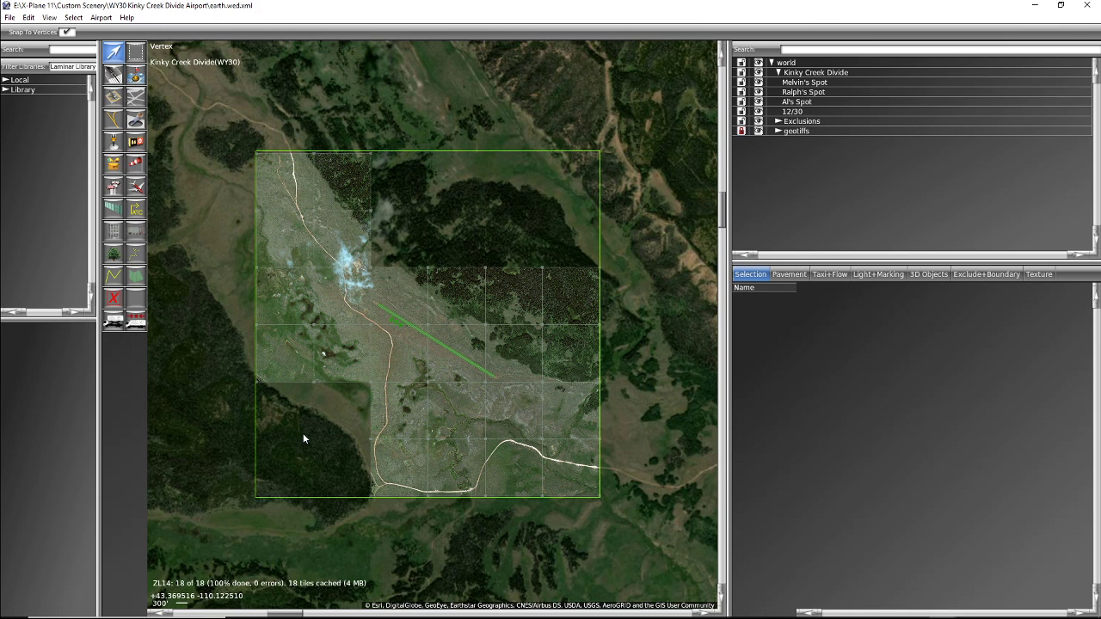
# Step: Examine the wider map south and southwest of Kinky Creek Divide to look for the Haas airport area
pyautogui.scroll(-2, 348, 539)
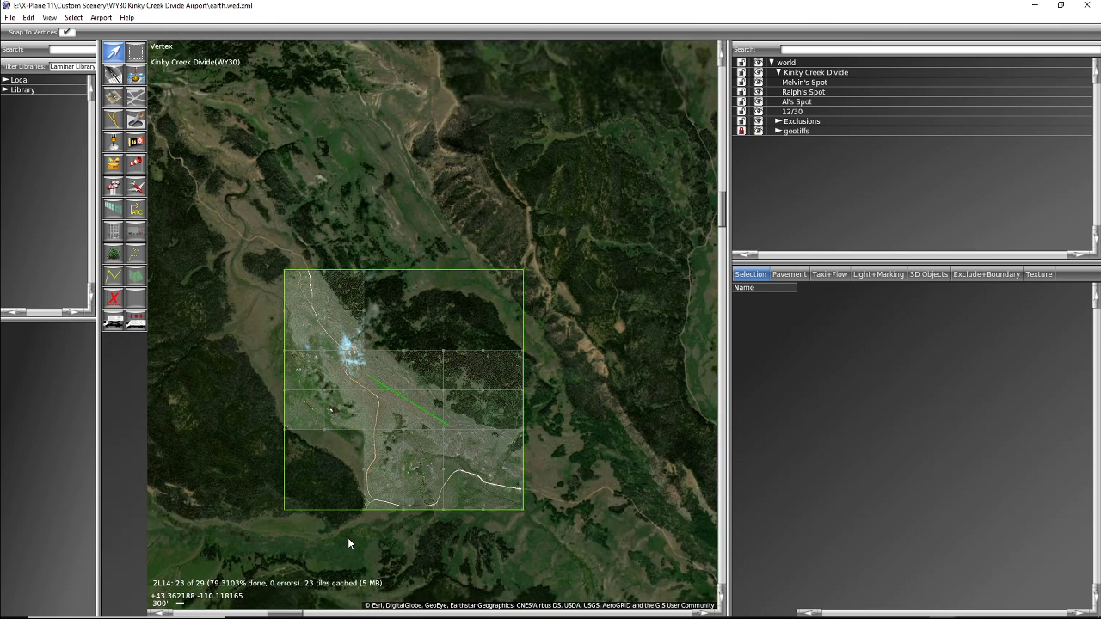
pyautogui.scroll(-5, 349, 540)
pyautogui.moveTo(423, 531); pyautogui.dragTo(557, 278, button='right')
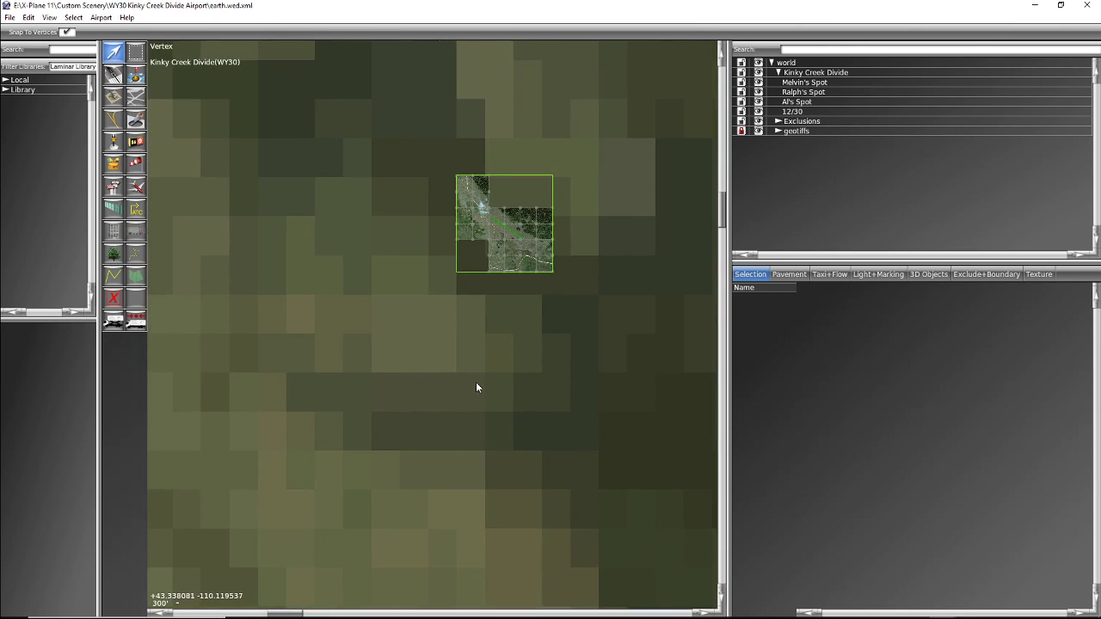
pyautogui.scroll(-5, 473, 396)
pyautogui.moveTo(449, 491); pyautogui.dragTo(528, 295, button='right')
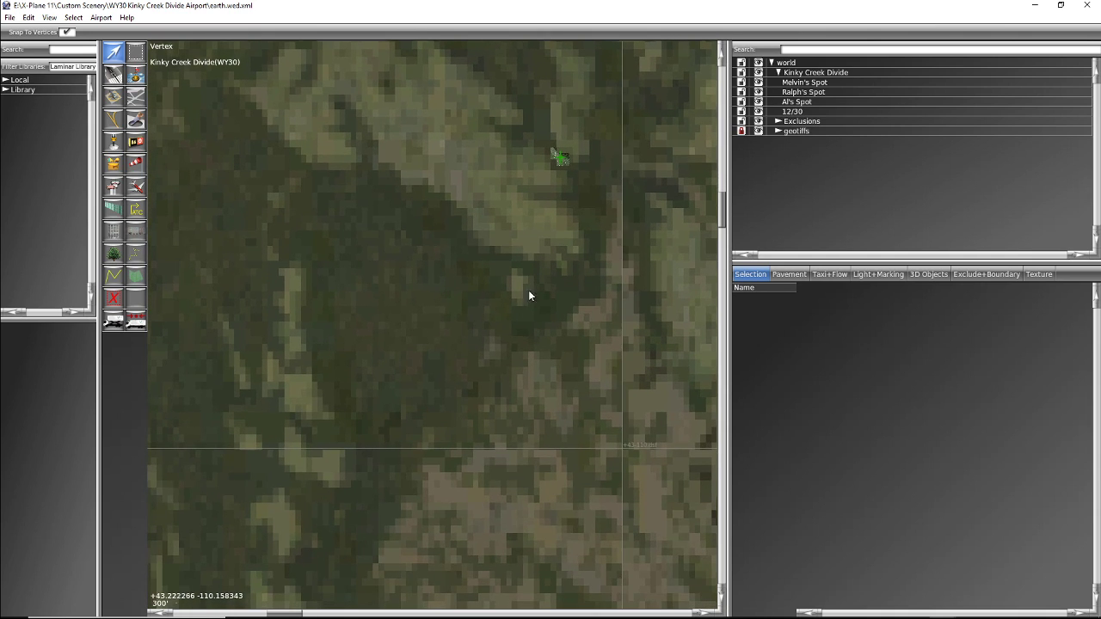
pyautogui.scroll(-2, 499, 352)
pyautogui.moveTo(459, 431); pyautogui.dragTo(585, 193, button='right')
pyautogui.scroll(-2, 521, 336)
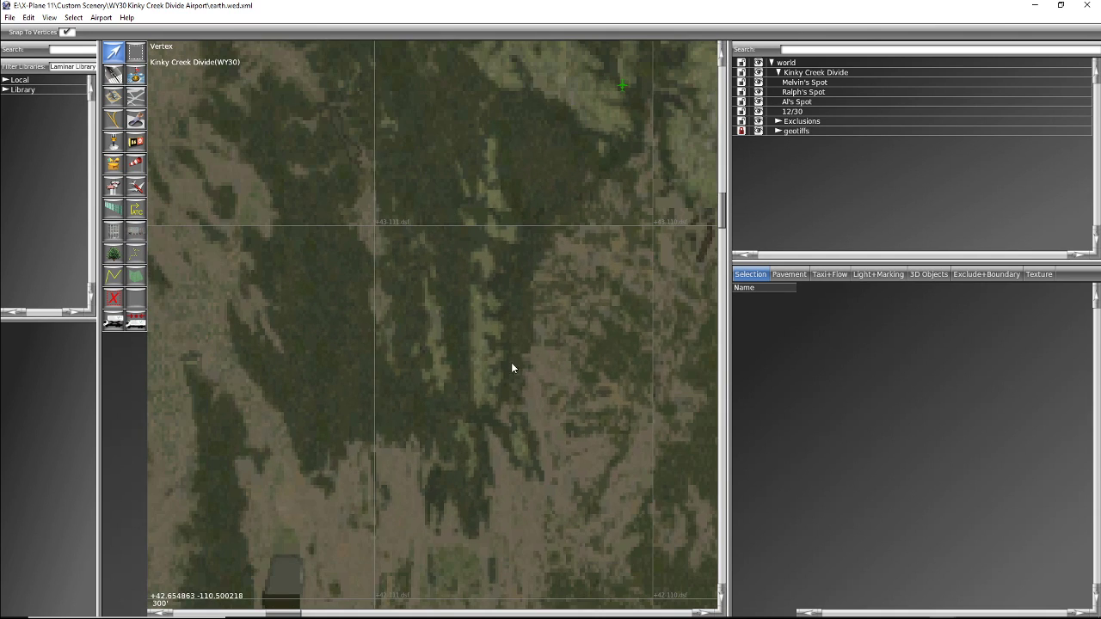
pyautogui.scroll(-3, 495, 450)
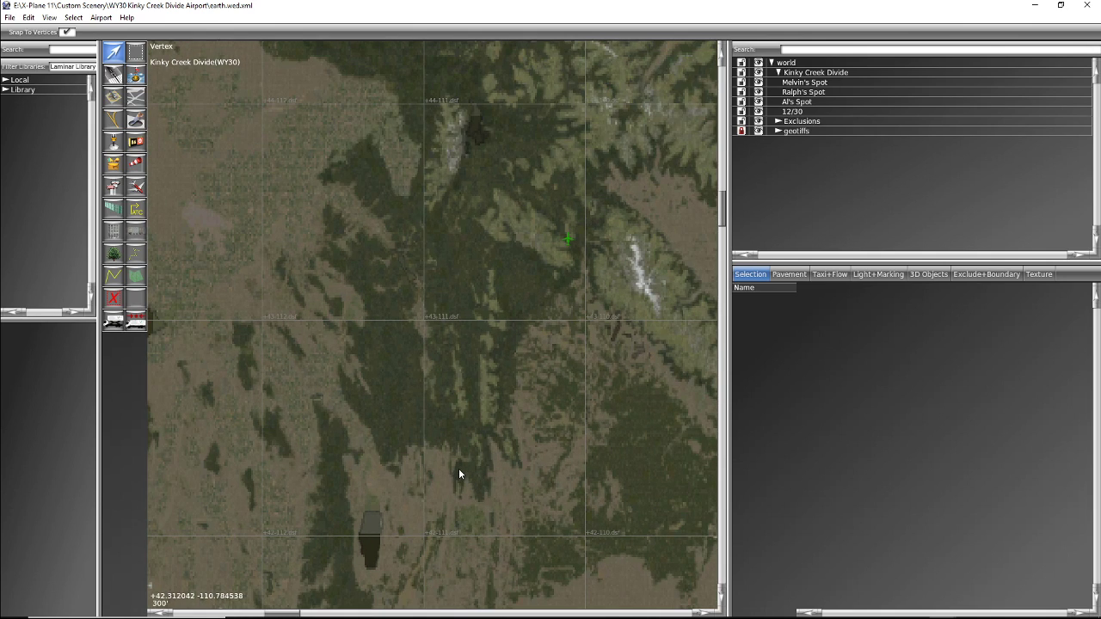
pyautogui.scroll(5, 458, 468)
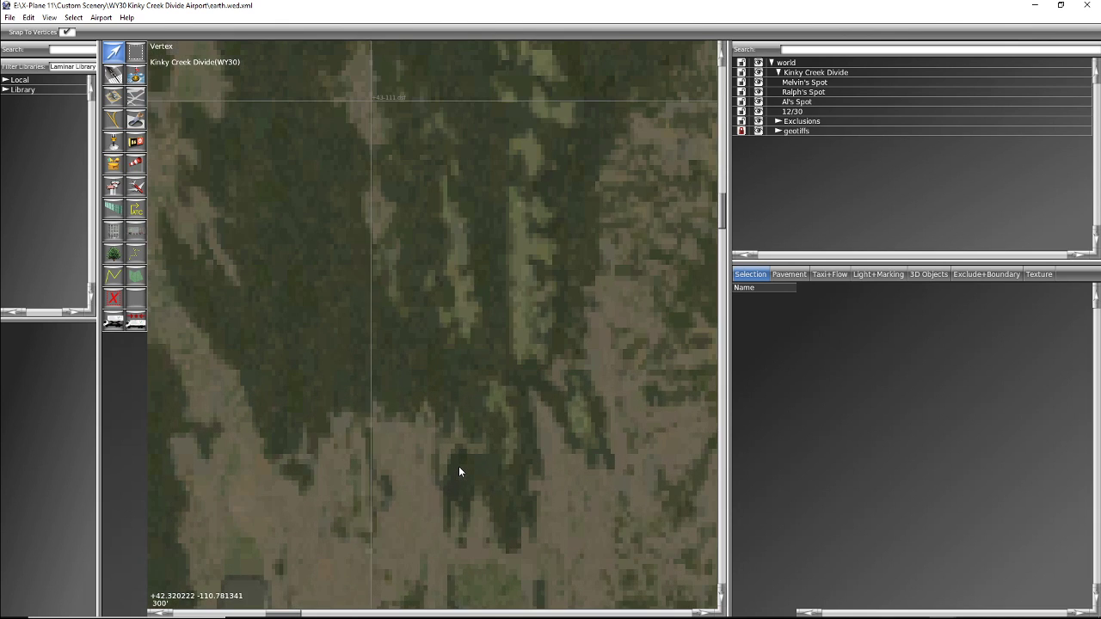
pyautogui.scroll(-5, 457, 466)
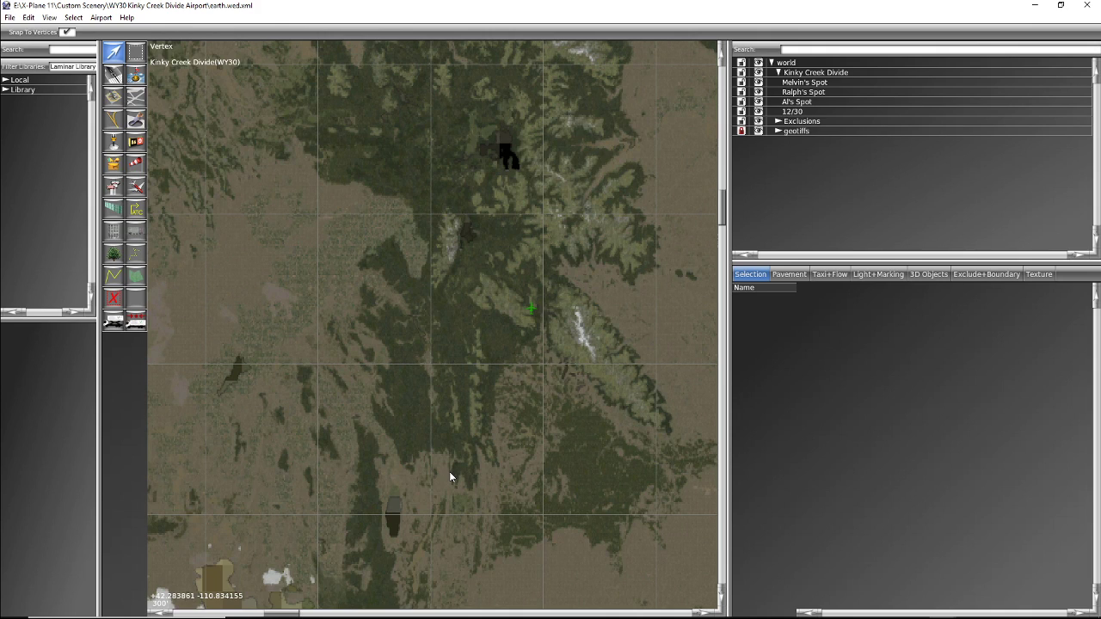
# Step: Exit the Kinky Creek Divide session, restart WED, and open the 2WY3 Haas Airport scenery package
pyautogui.click(9, 18)
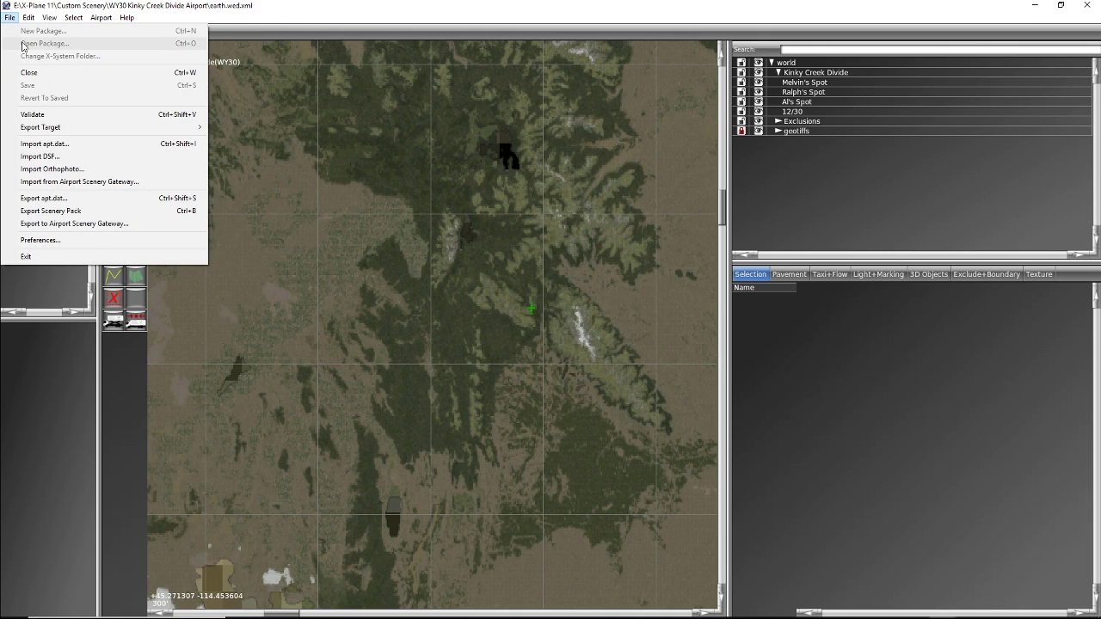
pyautogui.click(59, 258)
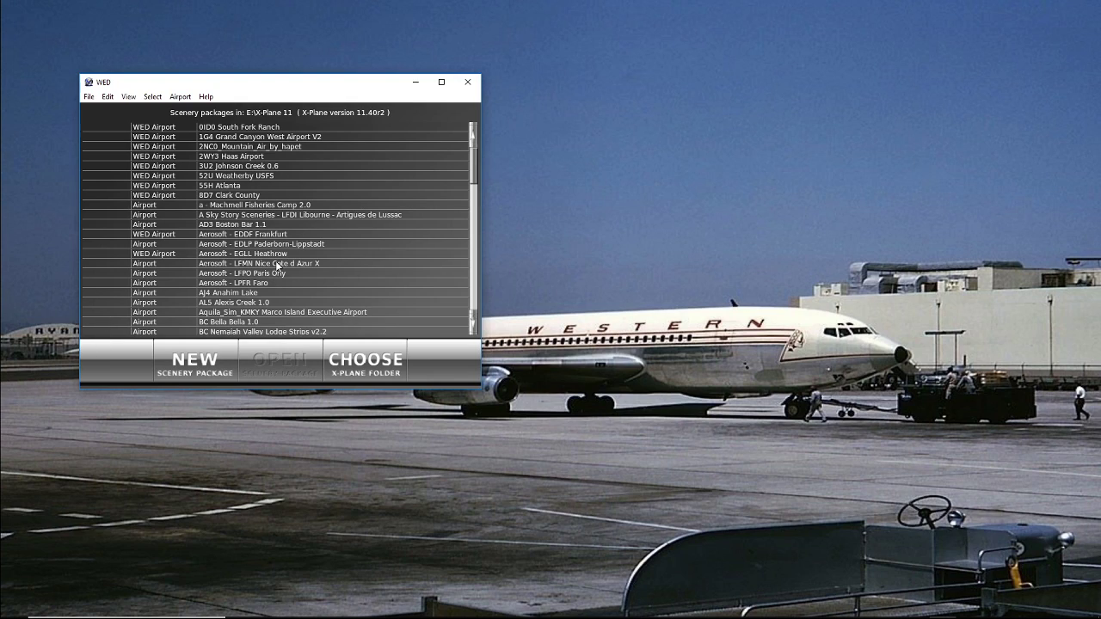
pyautogui.click(240, 157)
pyautogui.click(282, 359)
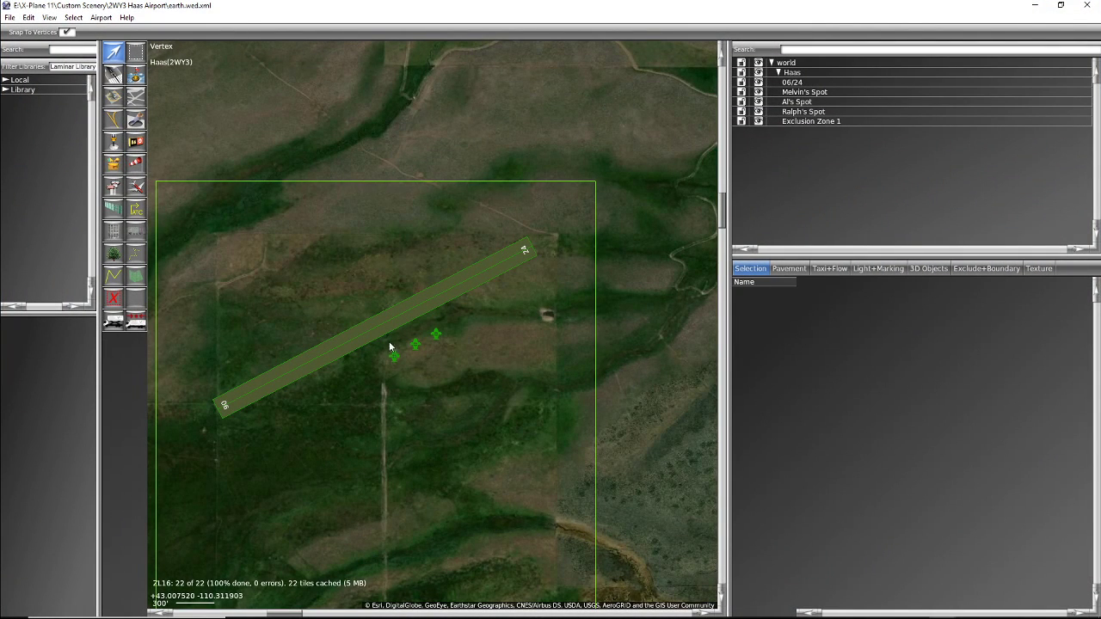
# Step: Start an orthophoto import and browse to the geotiffs folder inside the 2WY3 Haas Airport scenery package
pyautogui.click(30, 19)
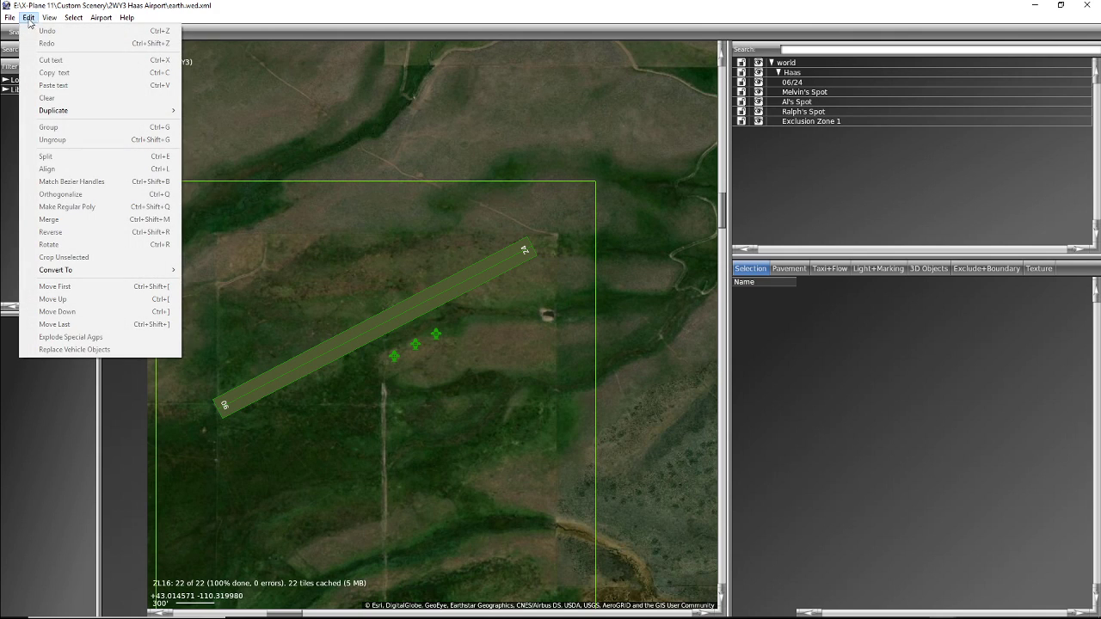
pyautogui.moveTo(10, 19)
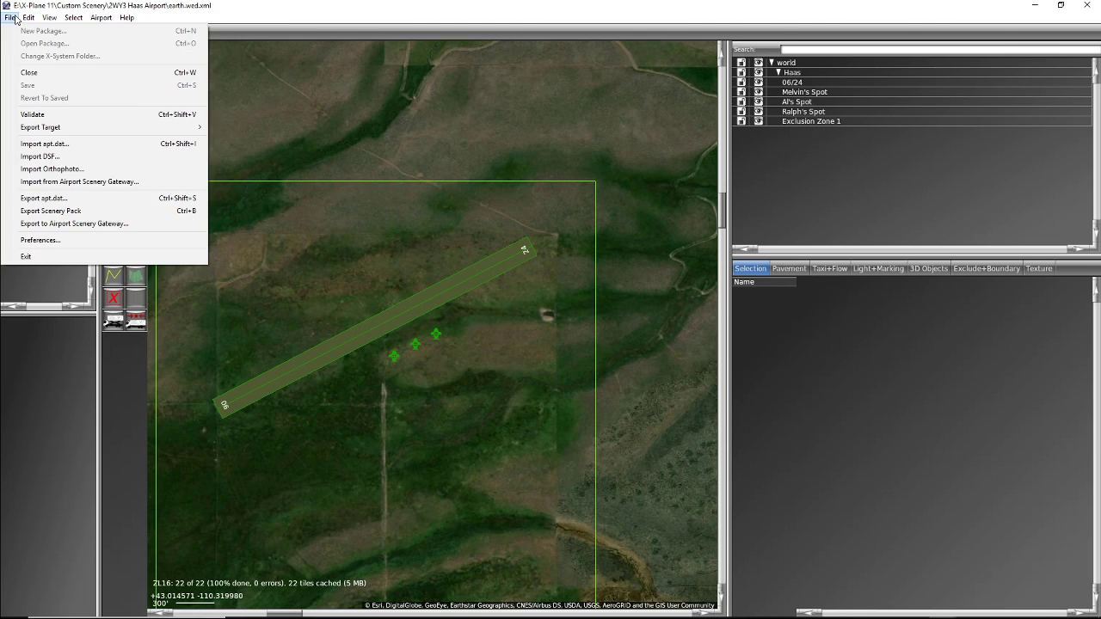
pyautogui.click(38, 170)
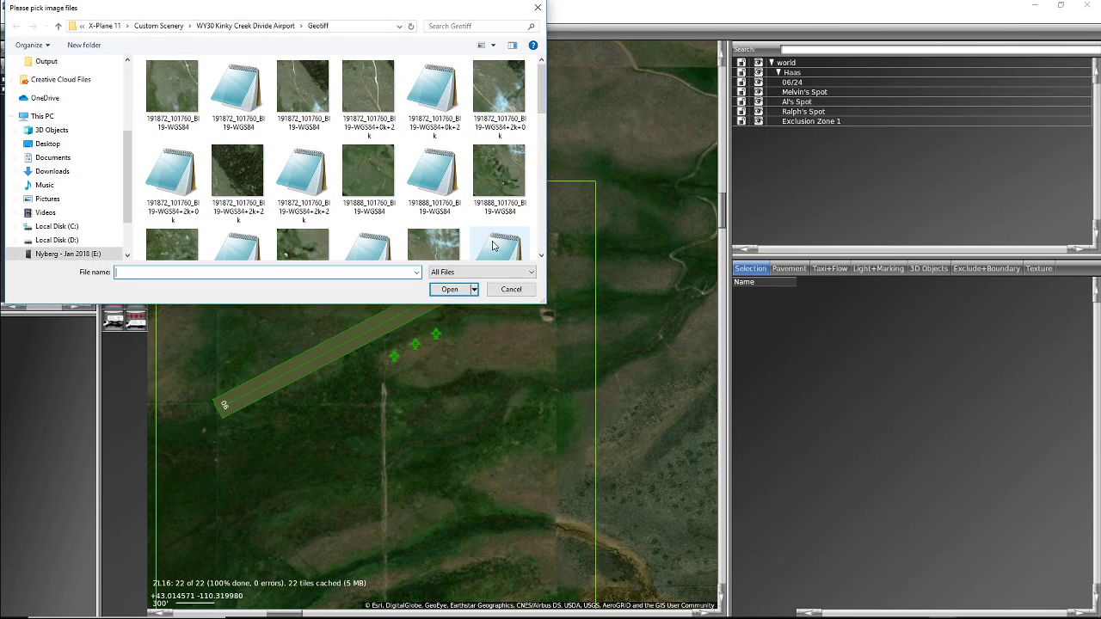
pyautogui.click(159, 25)
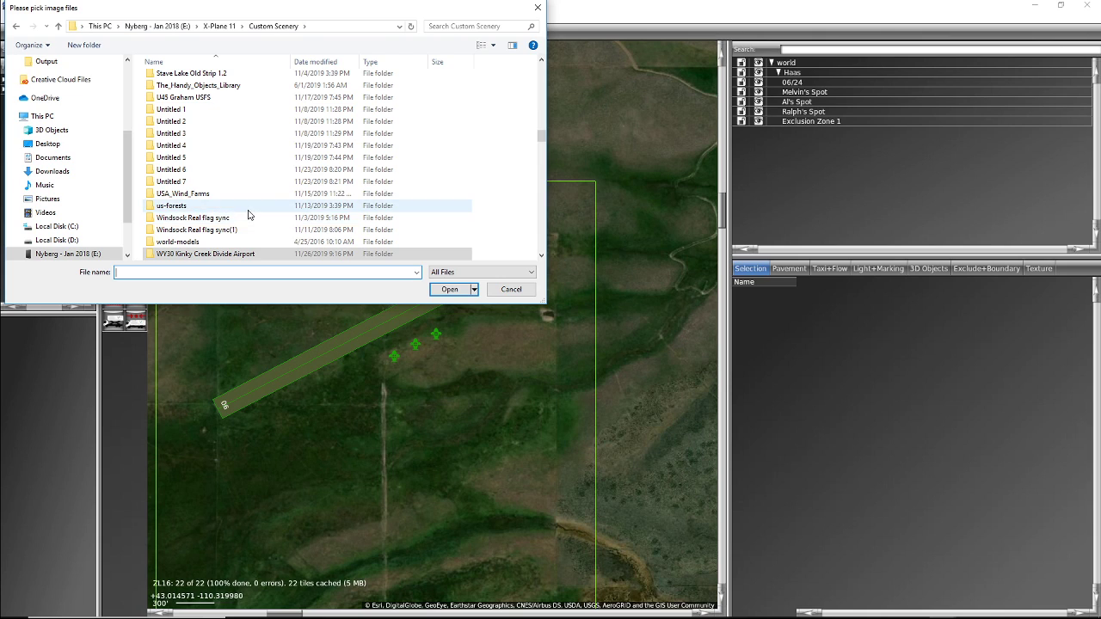
pyautogui.scroll(15, 251, 215)
pyautogui.scroll(15, 249, 214)
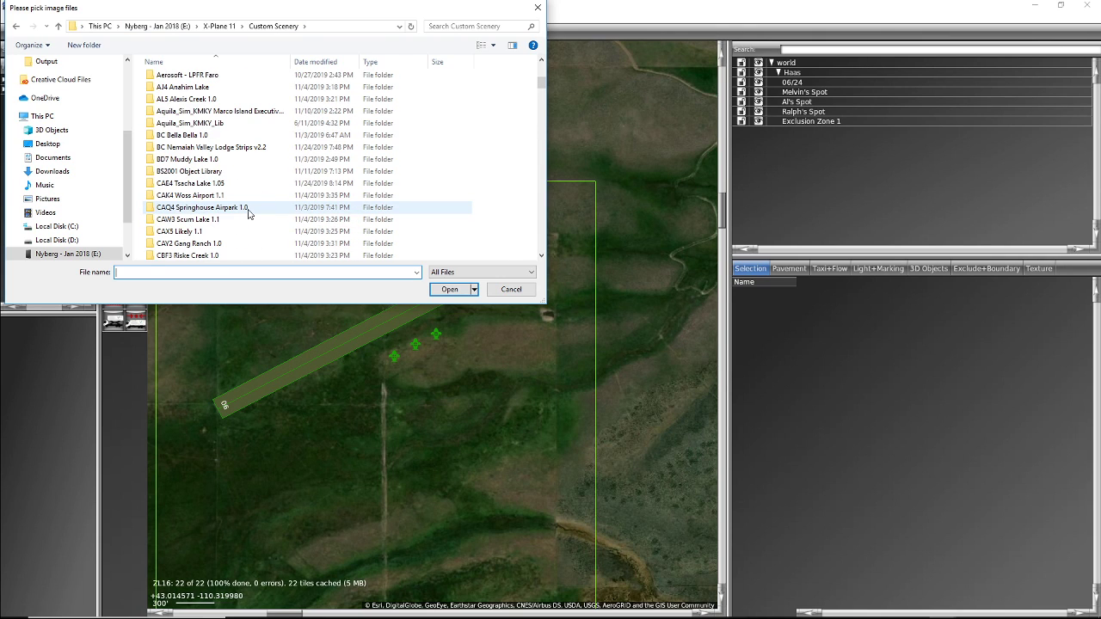
pyautogui.scroll(3, 248, 214)
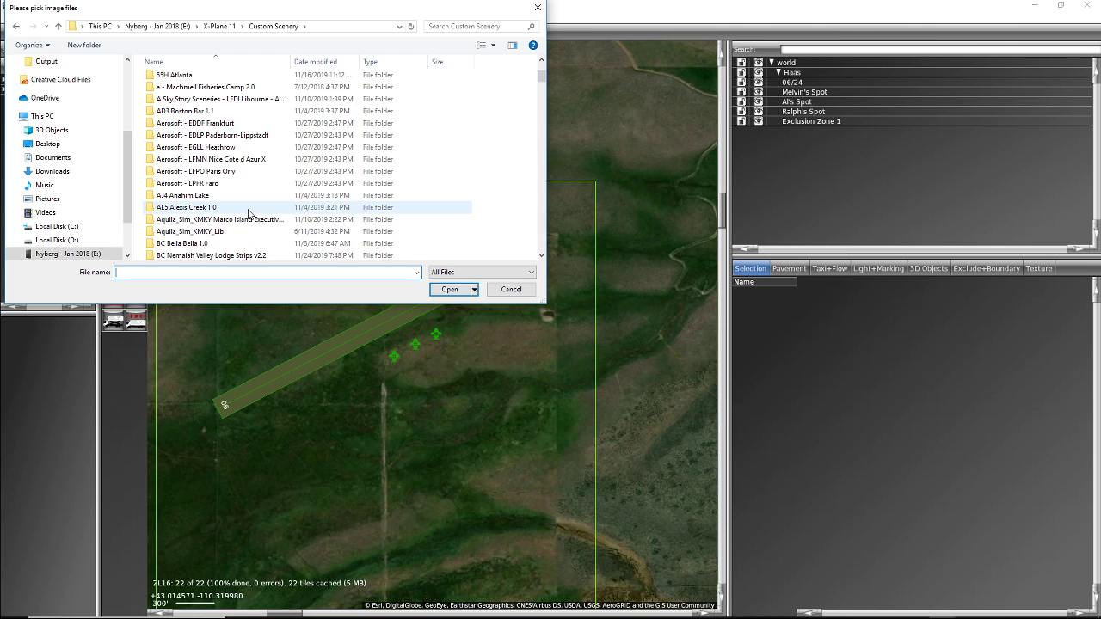
pyautogui.scroll(3, 249, 213)
pyautogui.click(201, 128)
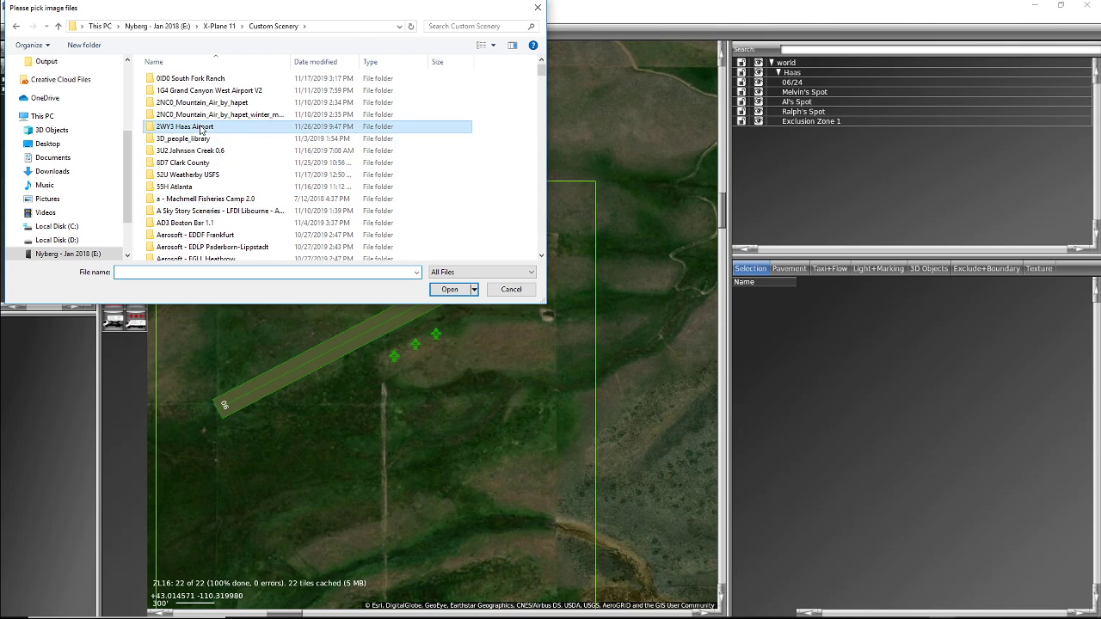
pyautogui.doubleClick(200, 128)
pyautogui.click(174, 92)
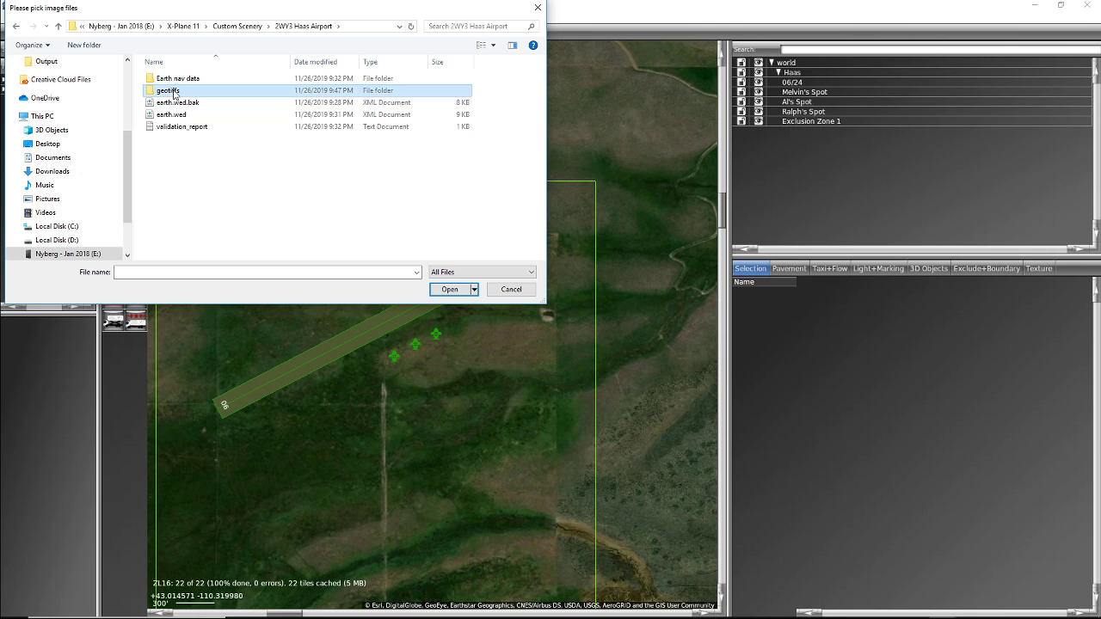
pyautogui.doubleClick(173, 92)
# Step: Import all three BI19 GeoTIFFs from the geotiffs folder as orthophotos
pyautogui.click(168, 89)
pyautogui.keyDown('shift'); pyautogui.click(301, 109); pyautogui.keyUp('shift')
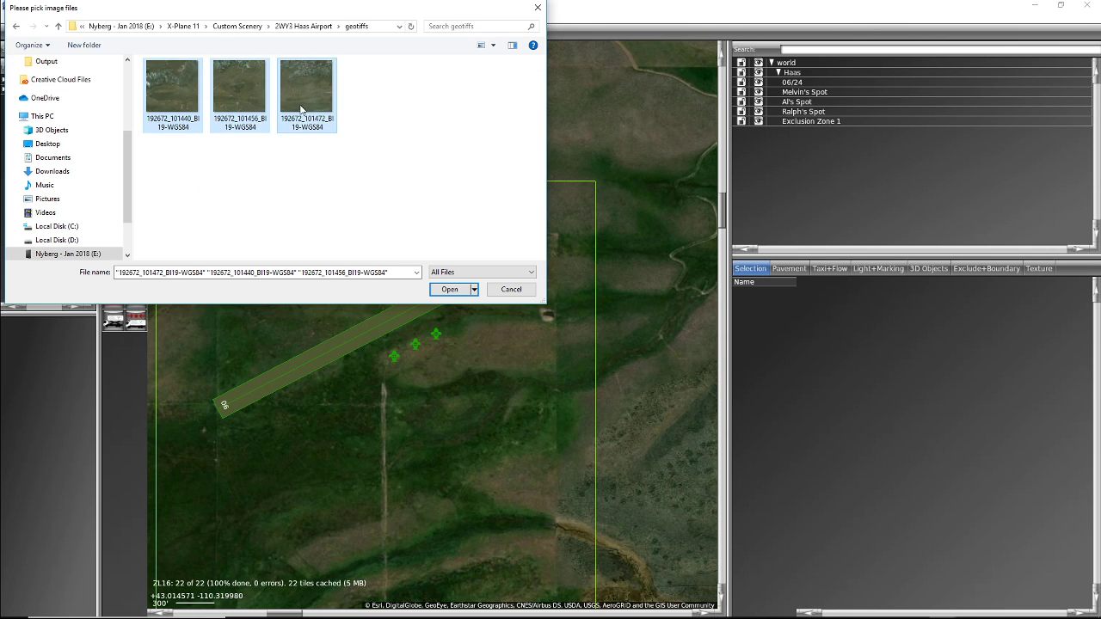
pyautogui.click(448, 289)
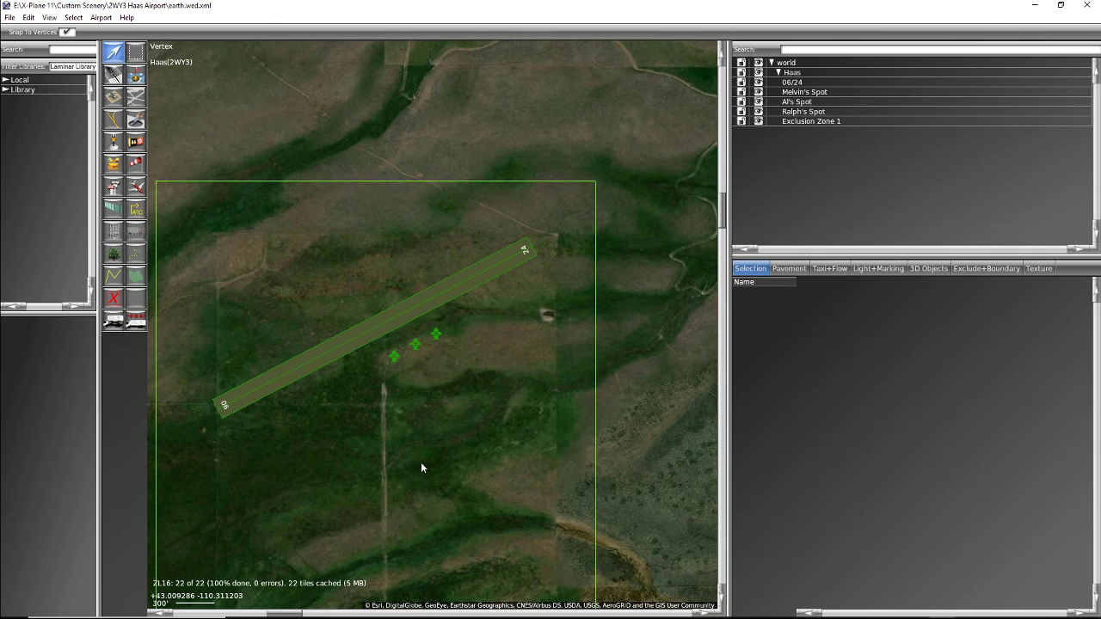
# Step: Check where the imported orthophotos lie on the map in relation to the Haas runway
pyautogui.scroll(-5, 422, 465)
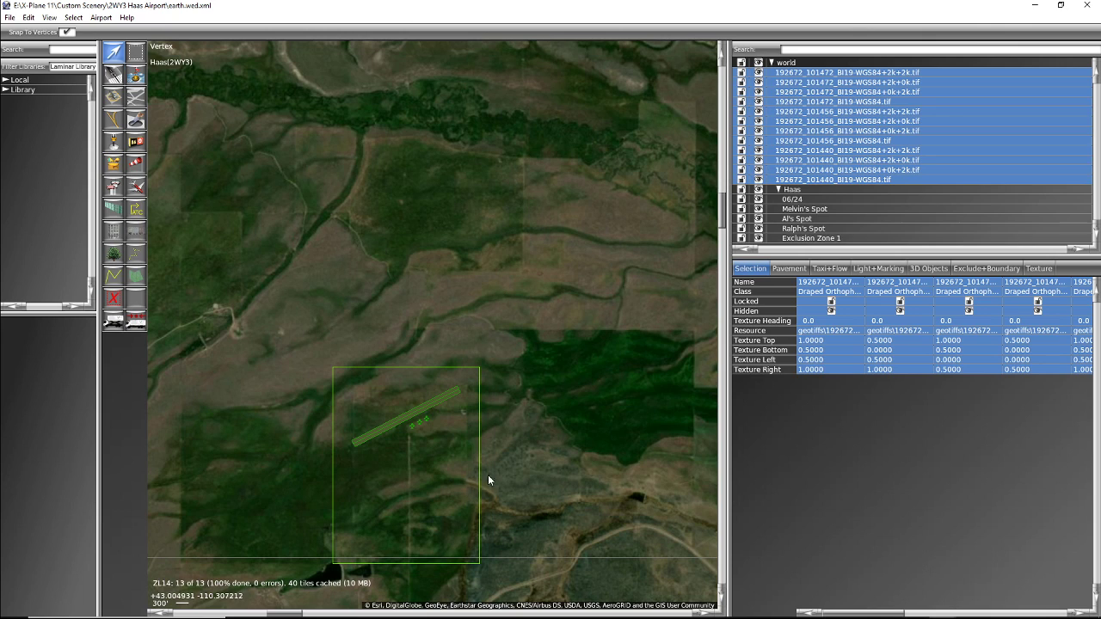
pyautogui.scroll(-6, 530, 461)
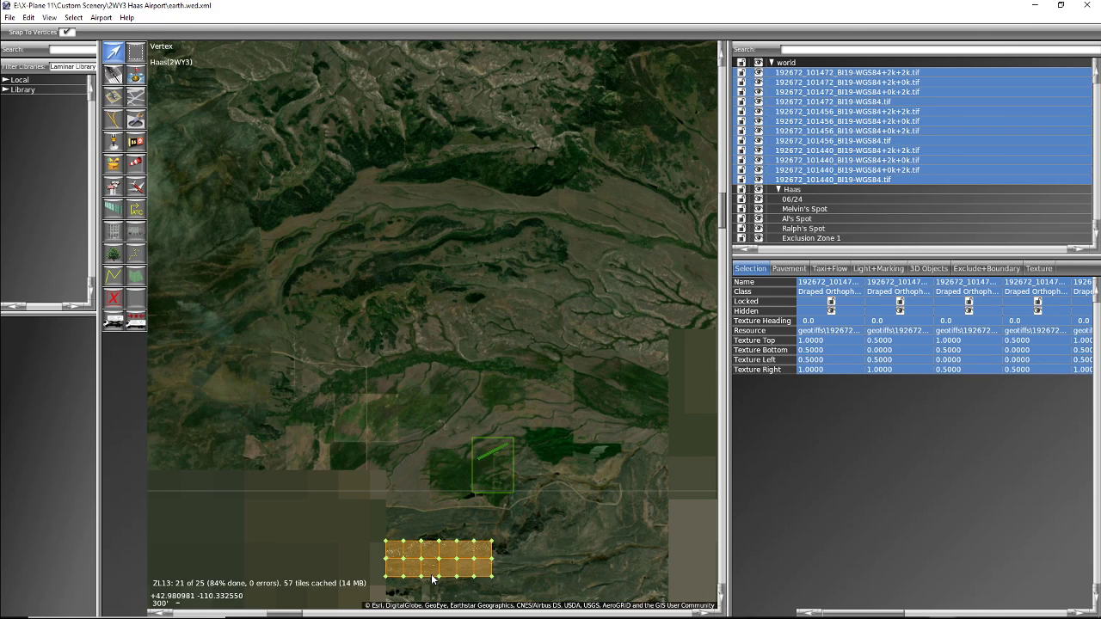
pyautogui.click(527, 544)
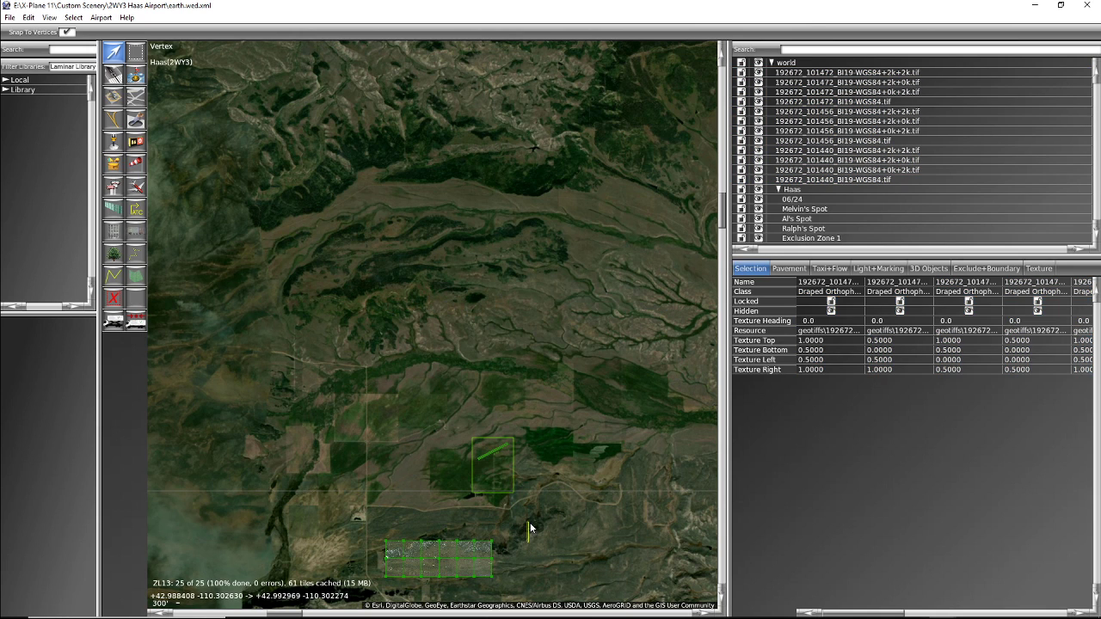
pyautogui.moveTo(541, 539); pyautogui.dragTo(526, 361, button='right')
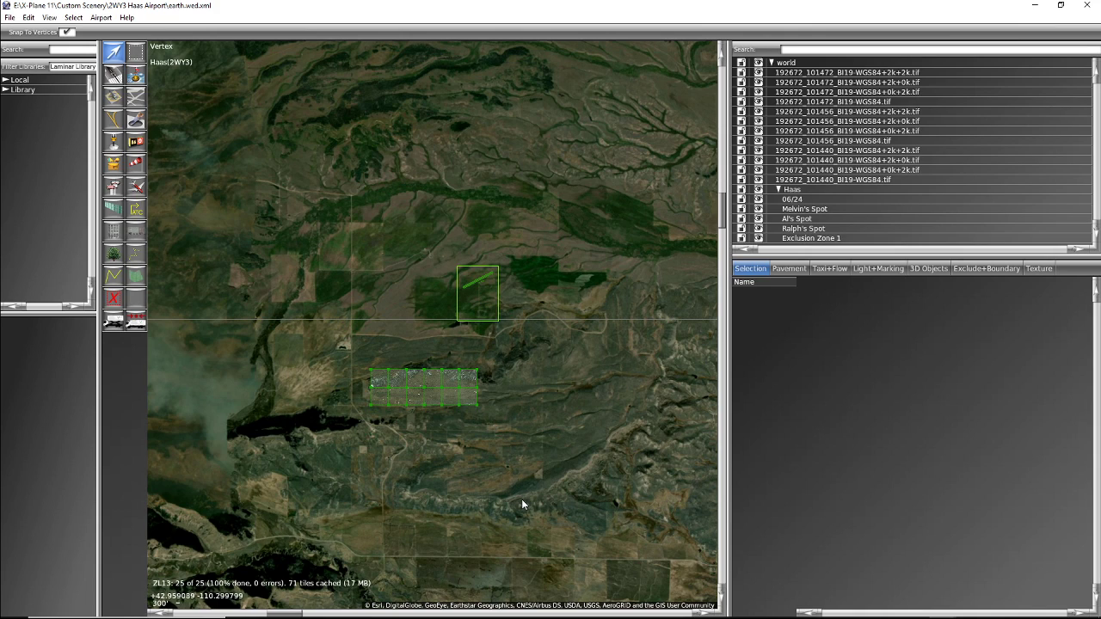
# Step: Delete all the imported orthophoto pieces from the world hierarchy
pyautogui.click(842, 180)
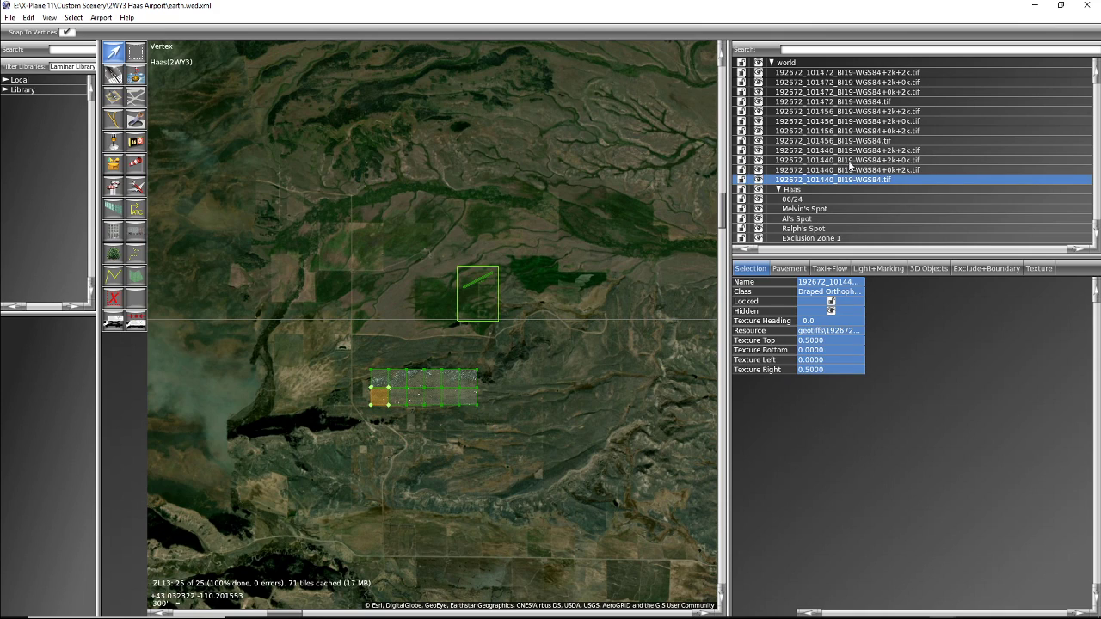
pyautogui.keyDown('shift'); pyautogui.click(846, 74); pyautogui.keyUp('shift')
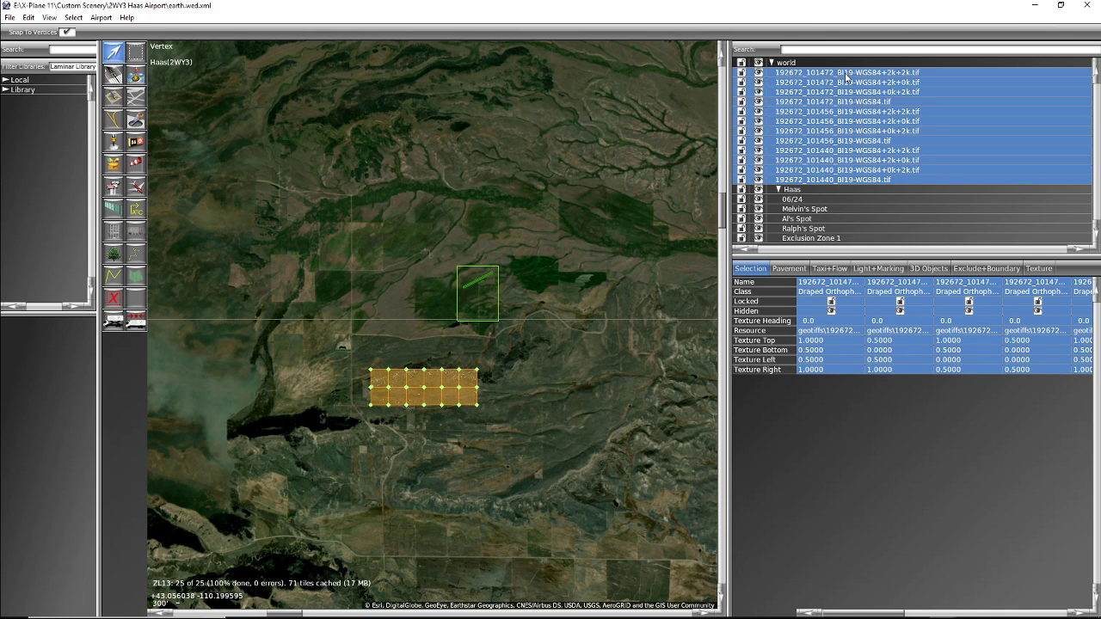
pyautogui.press('Delete')
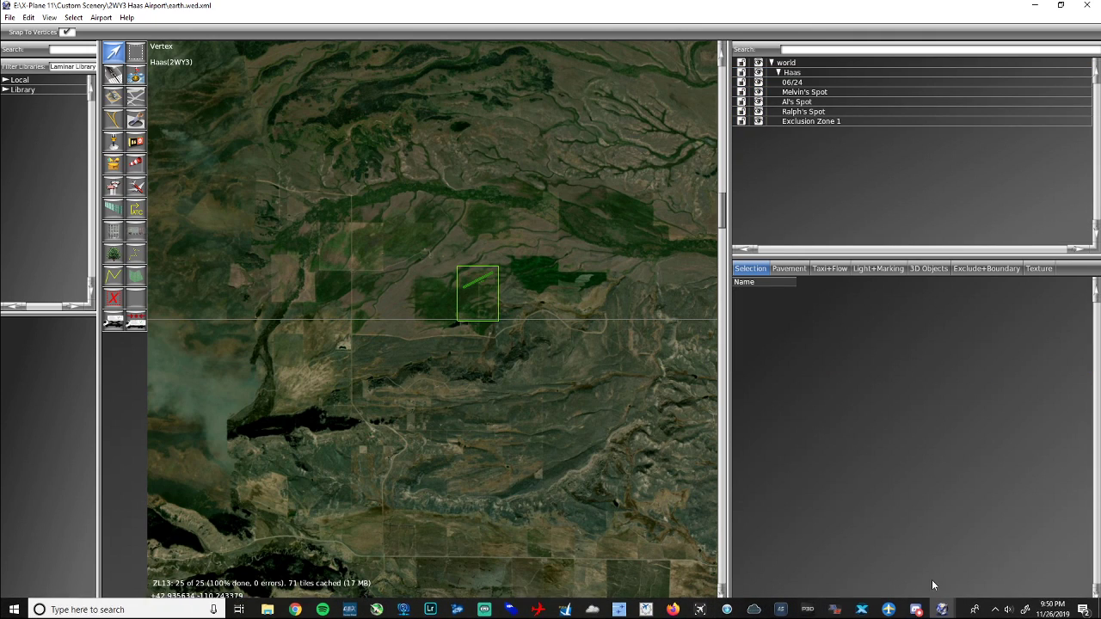
# Step: Minimize the Haas scenery window and, in Ortho4XP, choose E:/Ortho Scenery as the base folder
pyautogui.moveTo(943, 613)
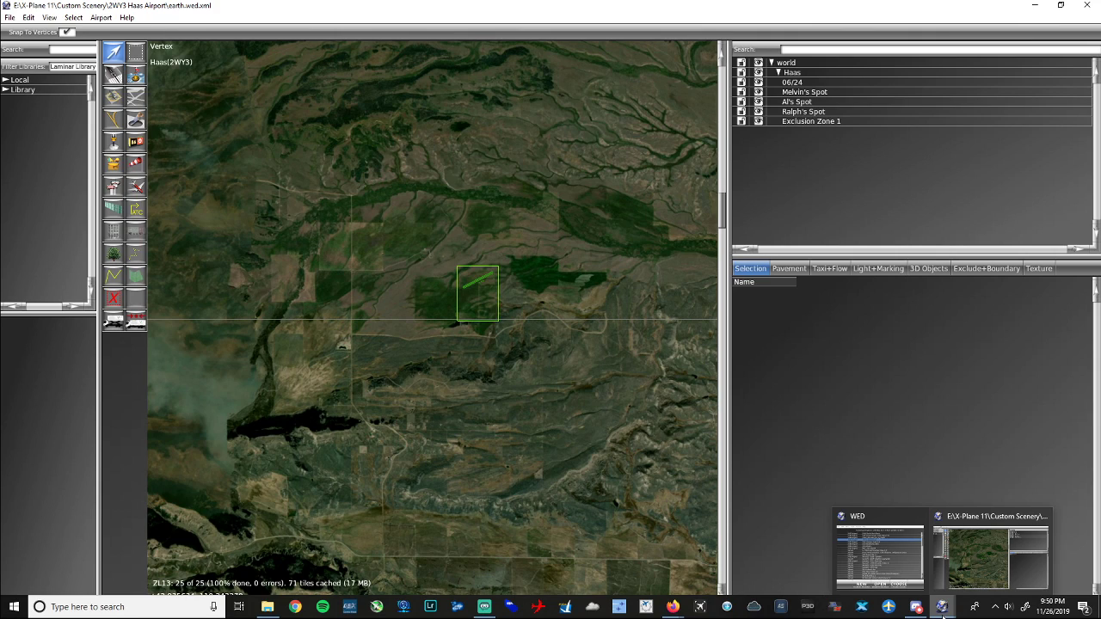
pyautogui.click(991, 522)
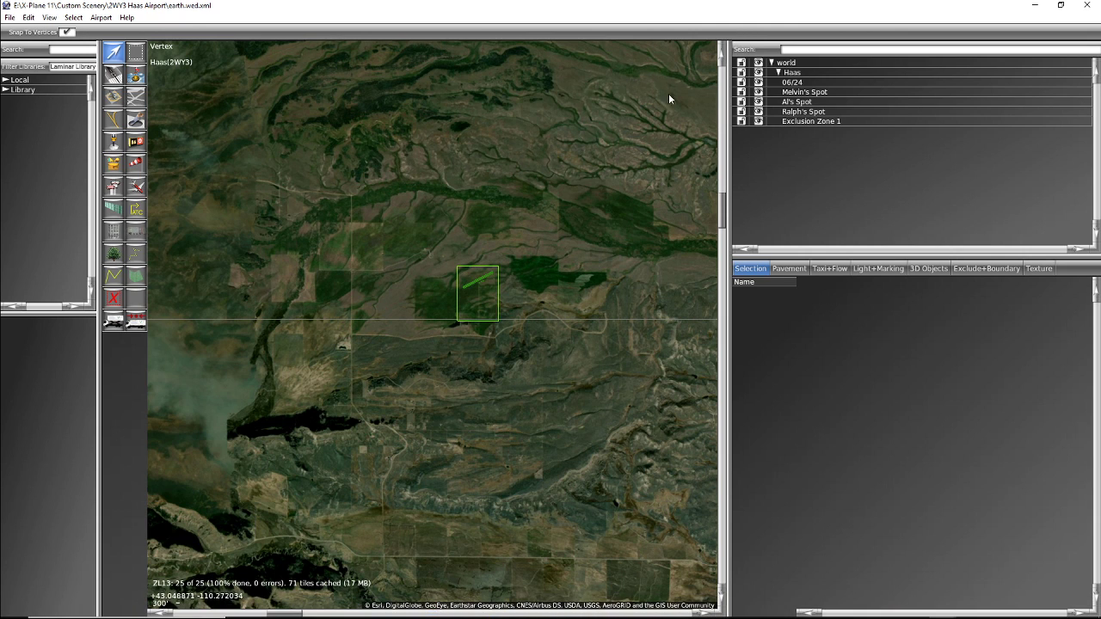
pyautogui.click(1035, 6)
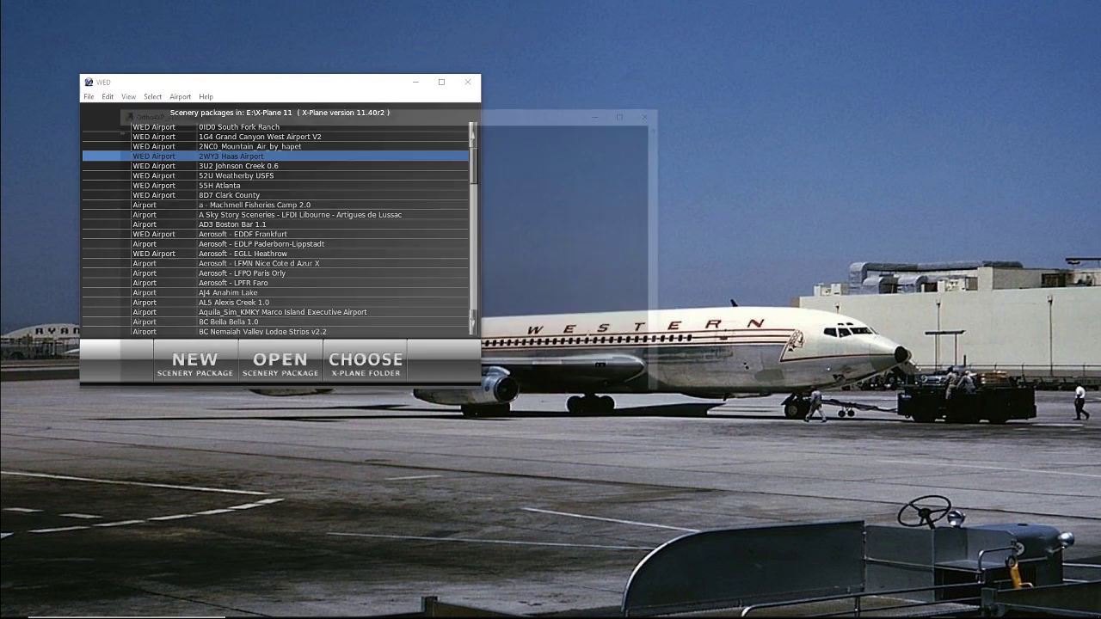
pyautogui.click(505, 185)
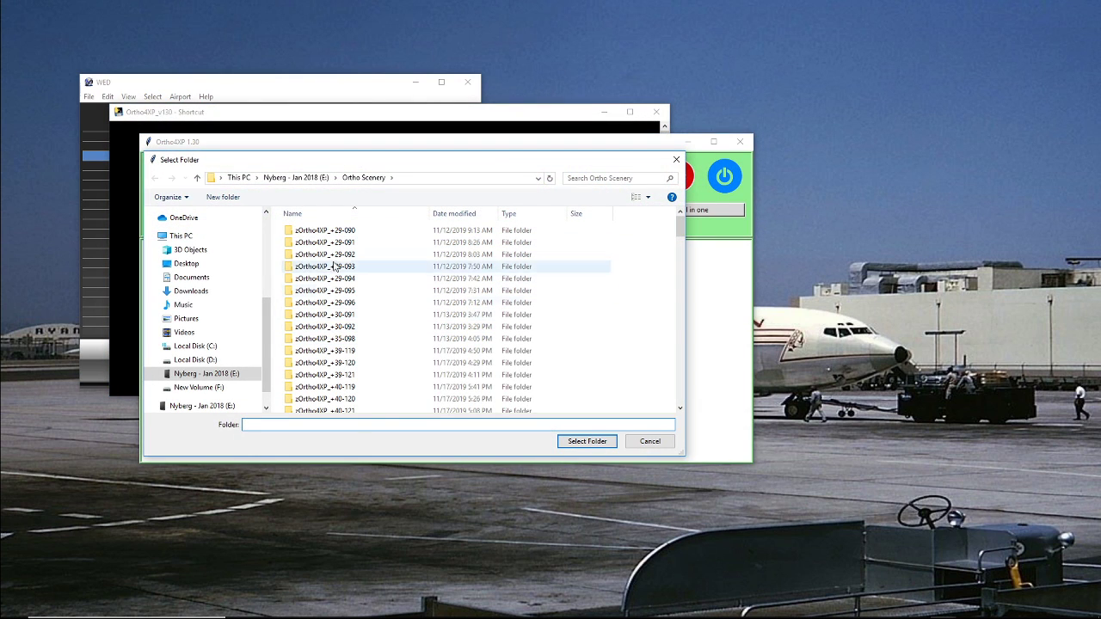
pyautogui.click(582, 440)
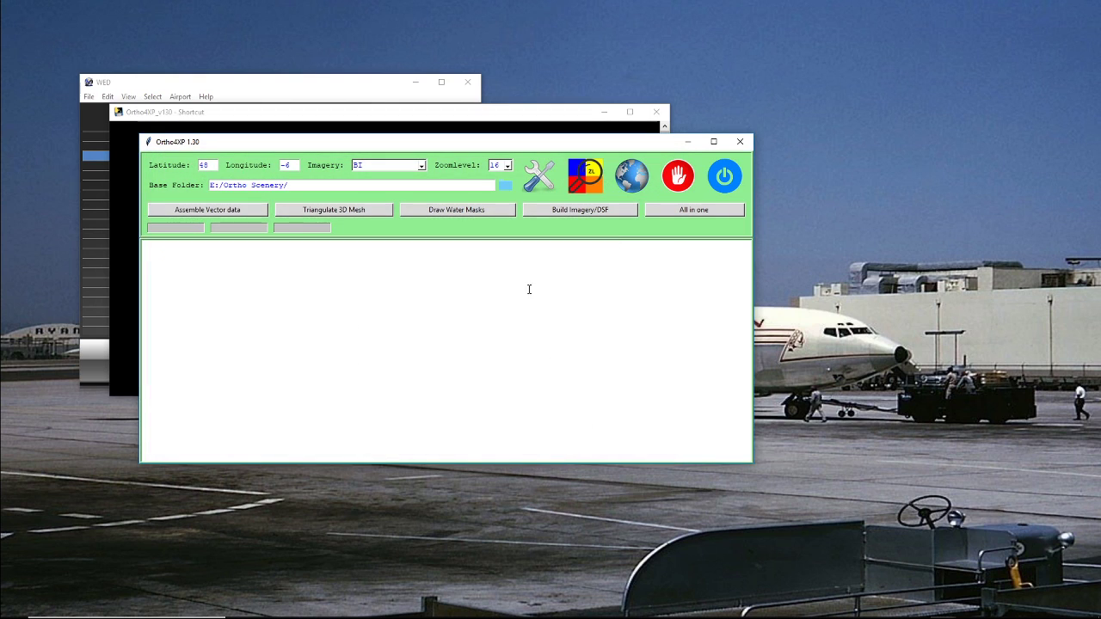
# Step: Set the custom DEM to NED 1/3" (from USGS) - USA in the Ortho4XP configuration, apply it and close the configuration
pyautogui.click(539, 176)
pyautogui.click(581, 403)
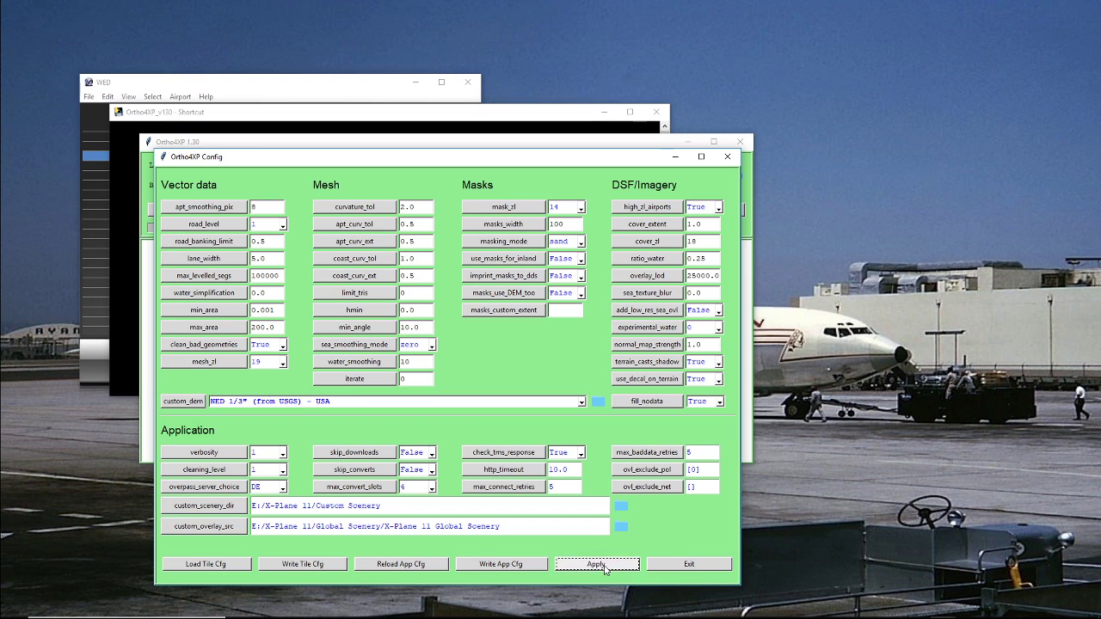
pyautogui.click(686, 566)
# Step: Open the tile collection map, navigate from Europe to the western United States, and make tile +41-111 active
pyautogui.click(631, 175)
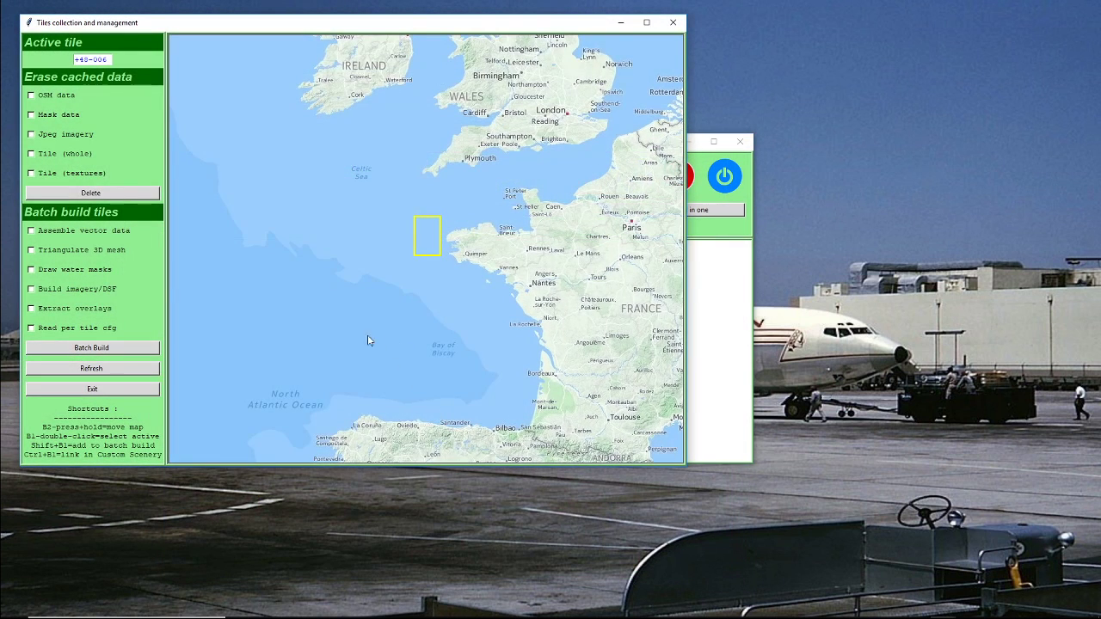
pyautogui.scroll(1, 601, 255)
pyautogui.moveTo(338, 353); pyautogui.dragTo(535, 306, button='right')
pyautogui.moveTo(266, 398); pyautogui.dragTo(513, 323, button='right')
pyautogui.moveTo(207, 394); pyautogui.dragTo(421, 334, button='right')
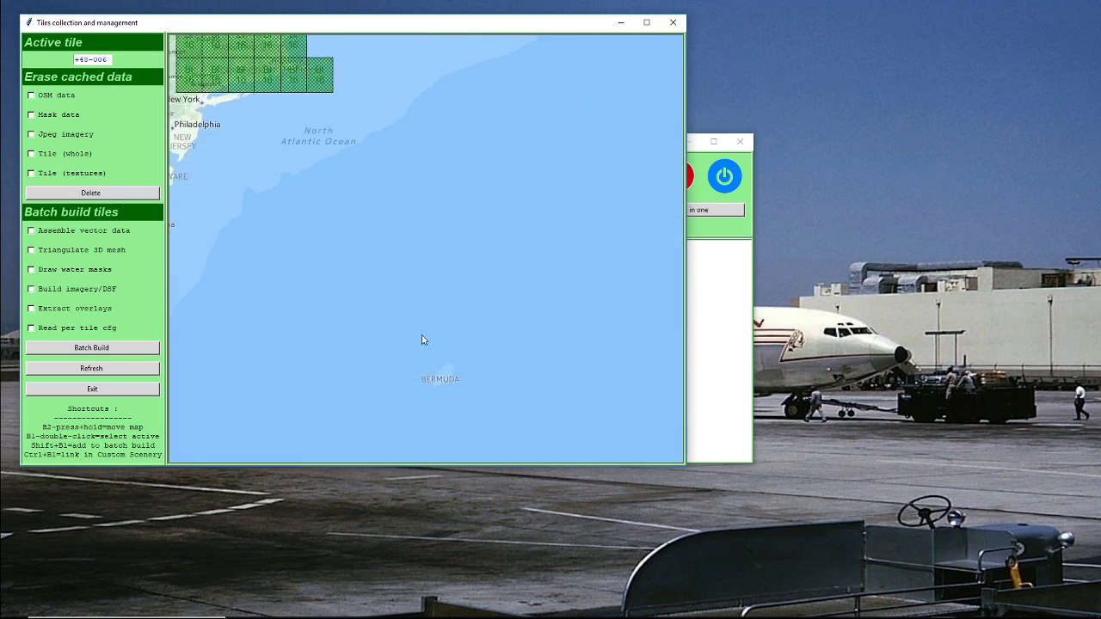
pyautogui.moveTo(241, 381); pyautogui.dragTo(503, 330, button='right')
pyautogui.moveTo(370, 338); pyautogui.dragTo(628, 319, button='right')
pyautogui.moveTo(189, 299); pyautogui.dragTo(516, 339, button='right')
pyautogui.moveTo(344, 284); pyautogui.dragTo(549, 398, button='right')
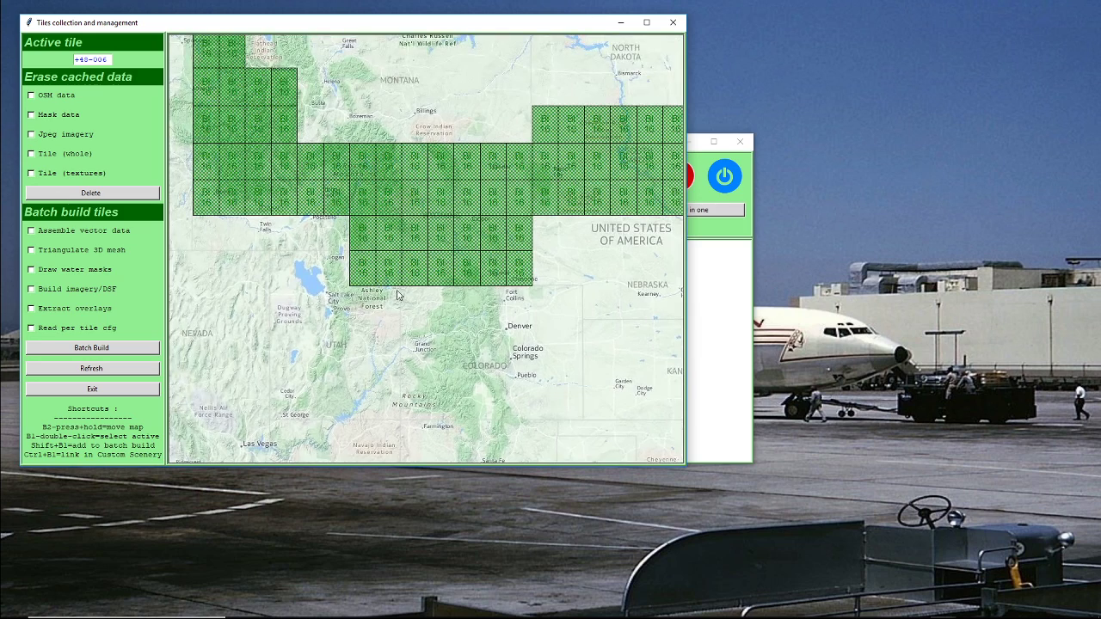
pyautogui.doubleClick(364, 264)
# Step: Load a custom zoomlevel preview of the active tile with BI source at zoomlevel 13, and set the zone to BI at ZL19
pyautogui.click(721, 263)
pyautogui.click(582, 175)
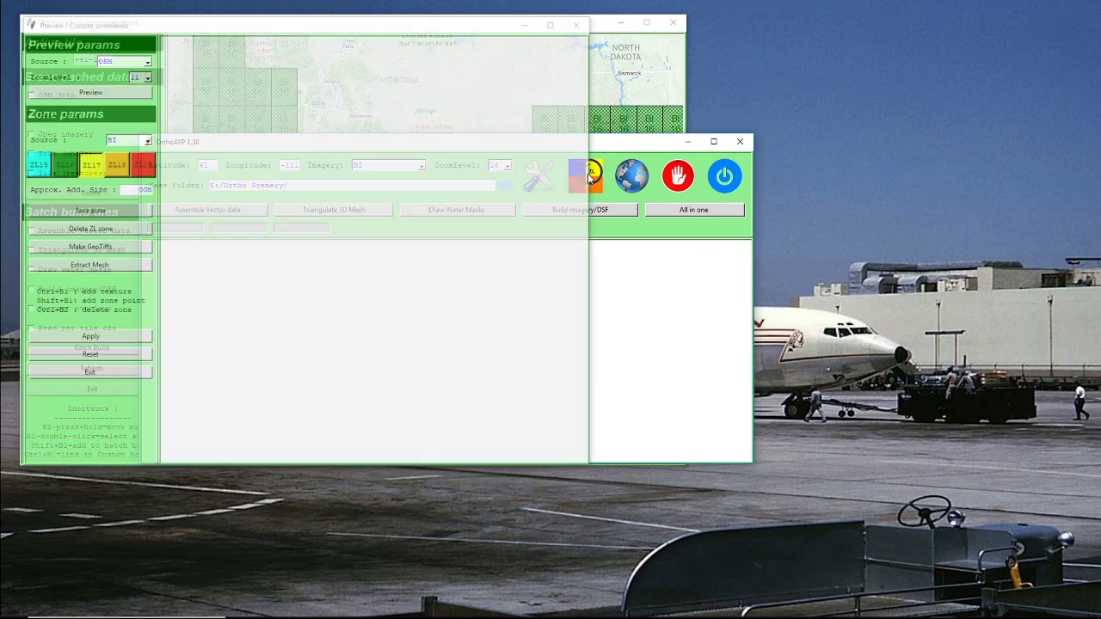
pyautogui.click(145, 60)
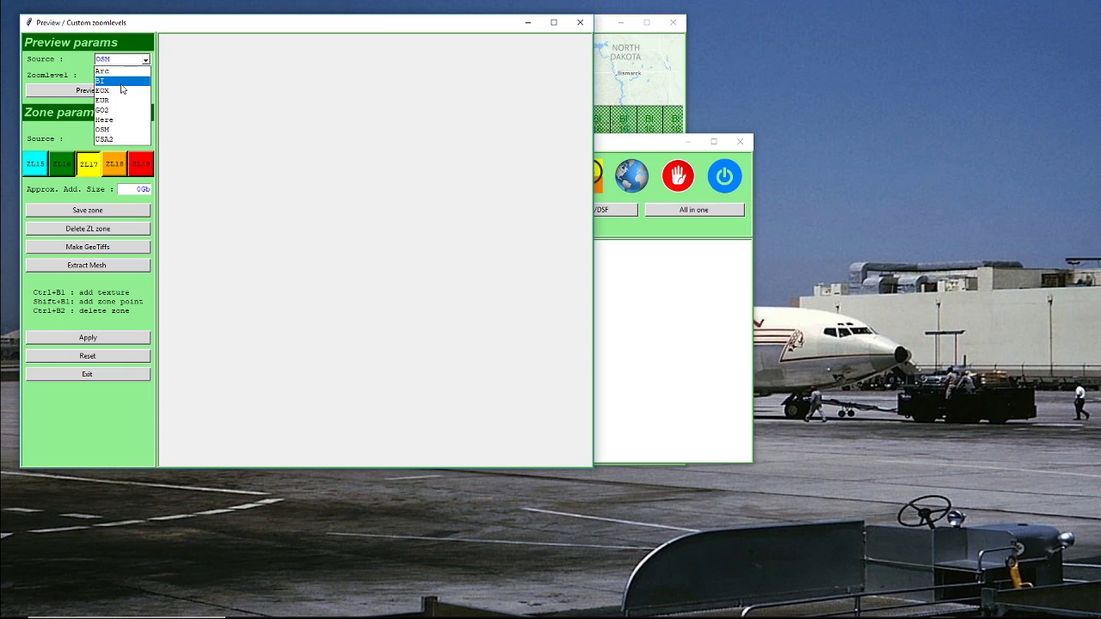
pyautogui.click(121, 87)
pyautogui.click(145, 75)
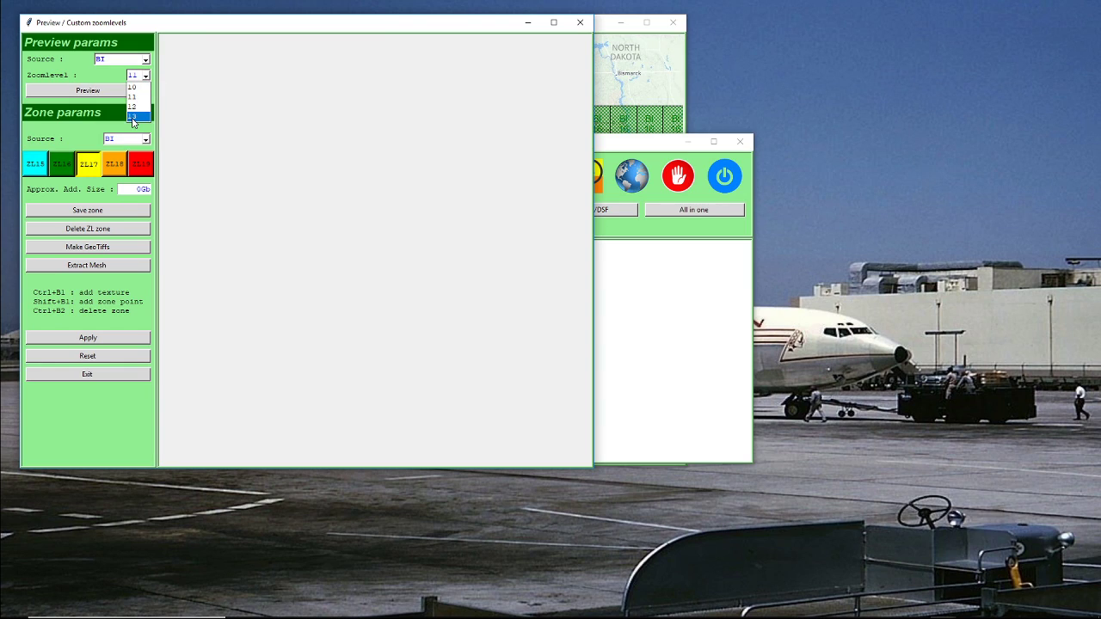
pyautogui.click(137, 107)
pyautogui.click(145, 139)
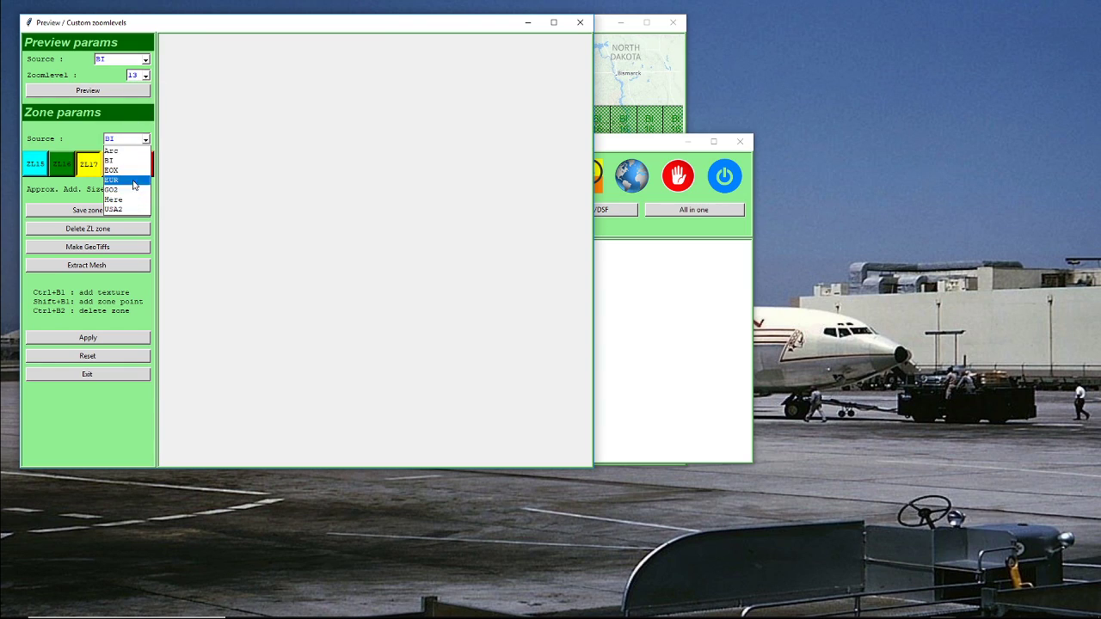
pyautogui.click(135, 162)
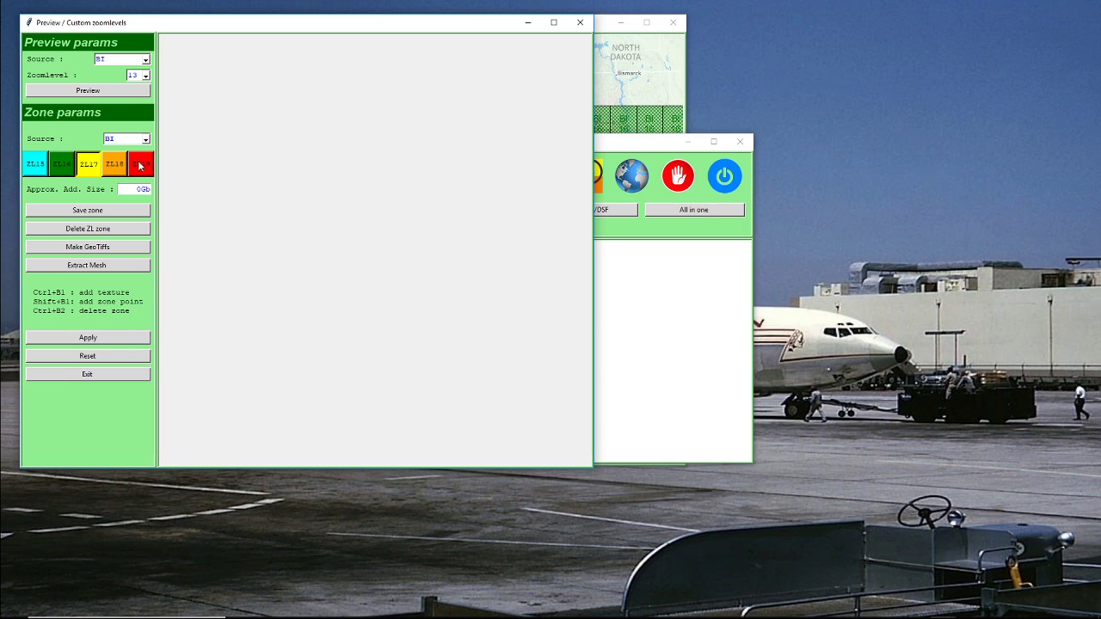
pyautogui.click(90, 90)
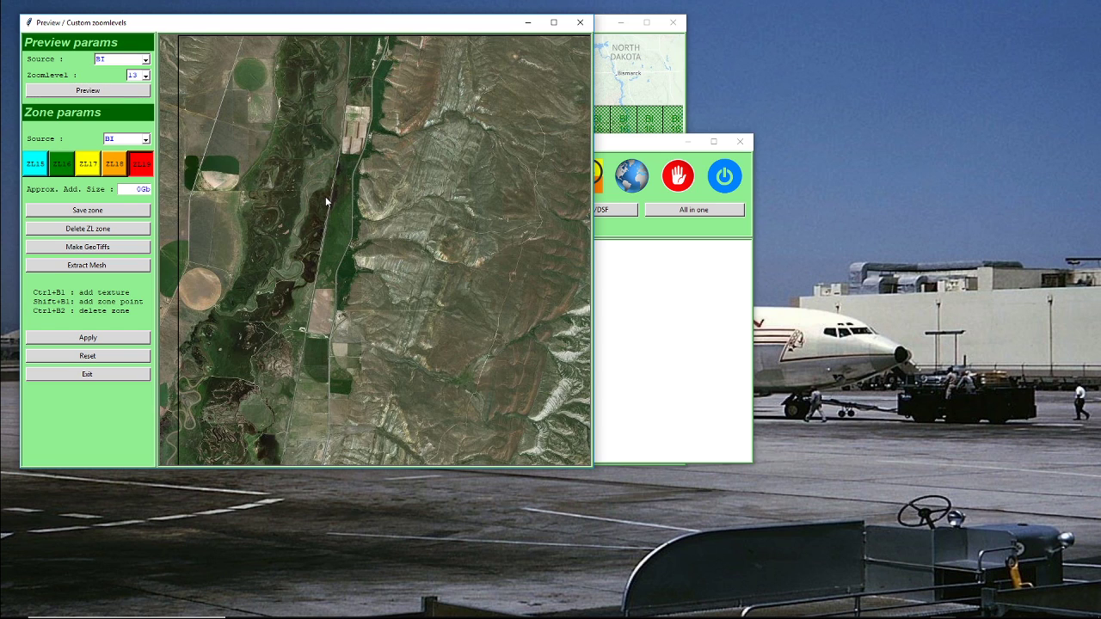
# Step: Search the BI preview imagery of tile +41-111 from edge to edge for the airport area, and close the preview
pyautogui.moveTo(511, 193); pyautogui.dragTo(250, 276)
pyautogui.moveTo(508, 214); pyautogui.dragTo(267, 266)
pyautogui.moveTo(515, 209)
pyautogui.mouseDown()
pyautogui.moveTo(298, 258)
pyautogui.moveTo(254, 253)
pyautogui.moveTo(303, 268)
pyautogui.moveTo(287, 271)
pyautogui.moveTo(313, 261)
pyautogui.moveTo(252, 275)
pyautogui.mouseUp()
pyautogui.moveTo(508, 223); pyautogui.dragTo(242, 270)
pyautogui.moveTo(504, 226); pyautogui.dragTo(326, 241)
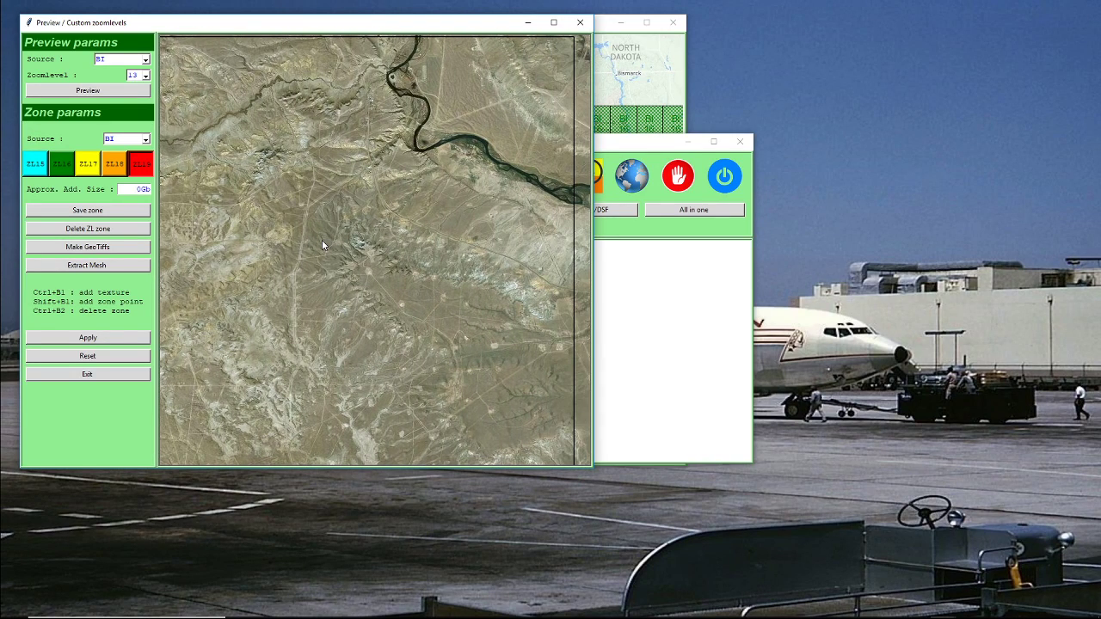
pyautogui.moveTo(322, 245); pyautogui.dragTo(507, 258)
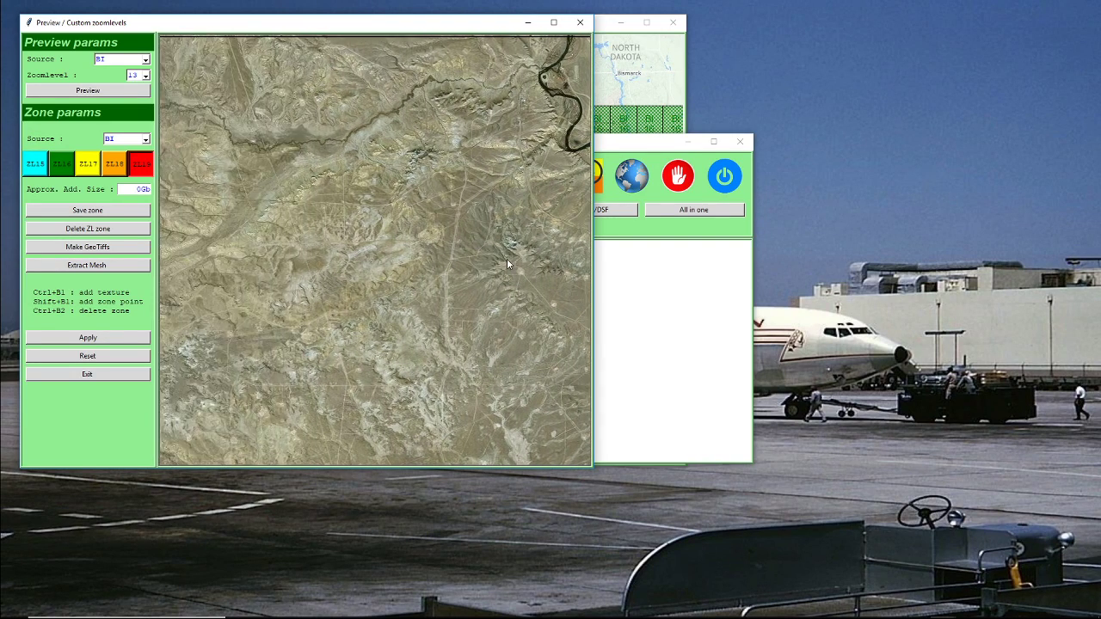
pyautogui.moveTo(309, 245); pyautogui.dragTo(519, 247)
pyautogui.moveTo(277, 227); pyautogui.dragTo(472, 228)
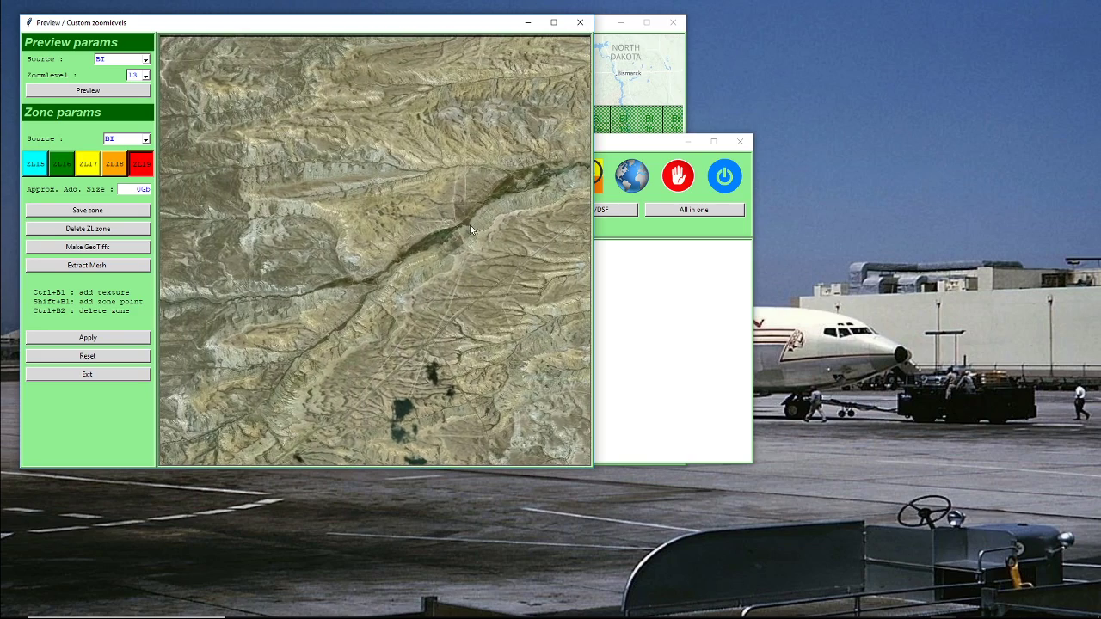
pyautogui.moveTo(287, 196); pyautogui.dragTo(510, 190)
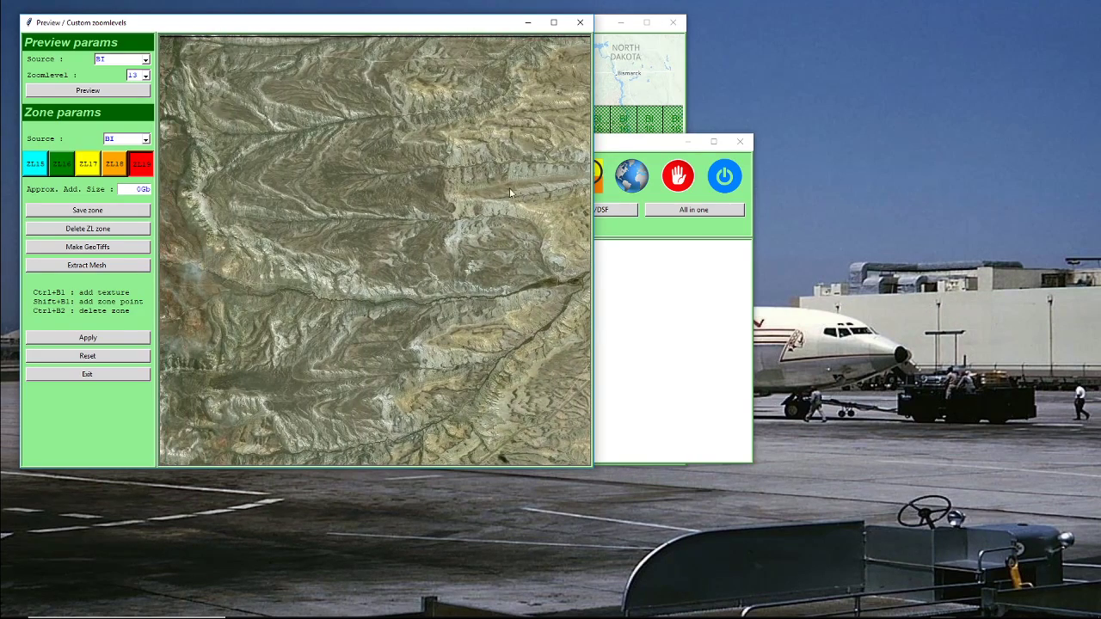
pyautogui.click(587, 26)
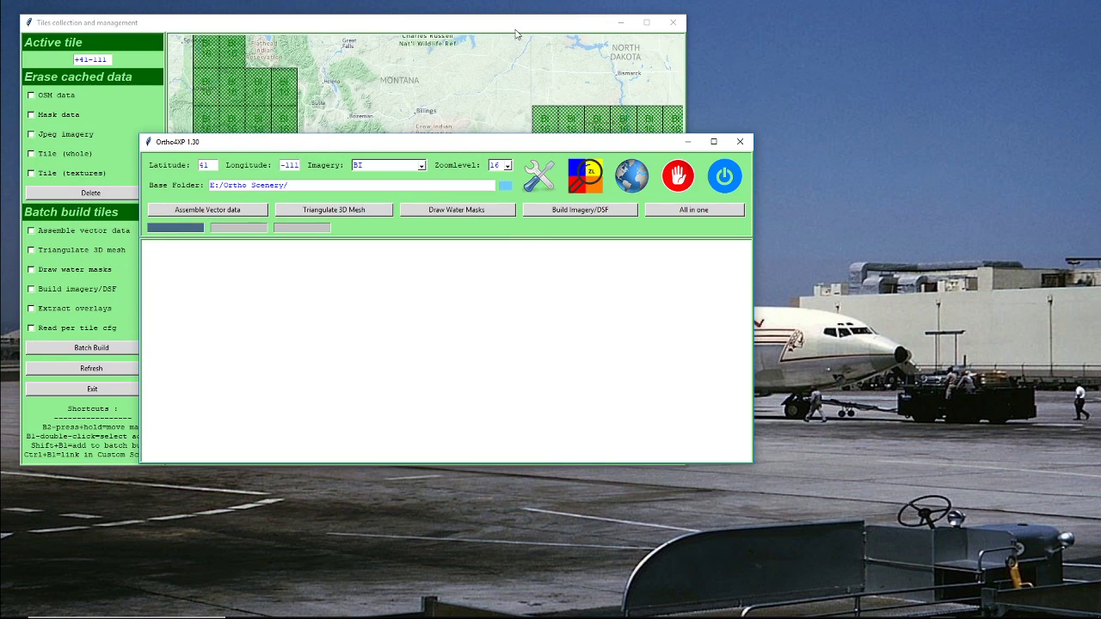
# Step: Make tile +41-110 active in the tile collection and open its custom zoomlevel preview
pyautogui.click(476, 69)
pyautogui.doubleClick(390, 274)
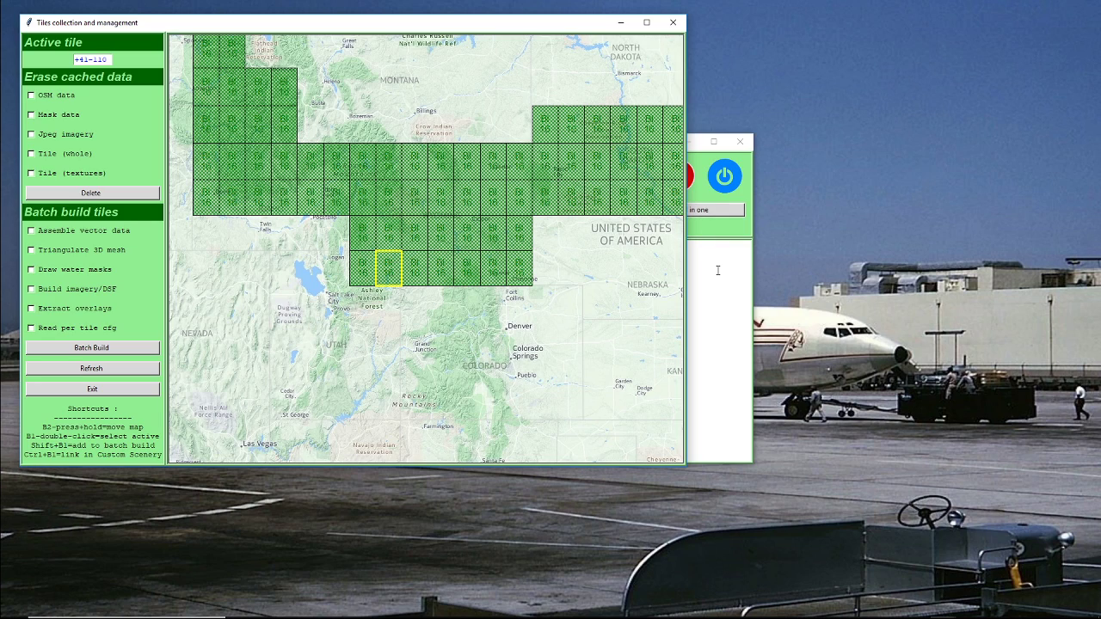
pyautogui.click(718, 234)
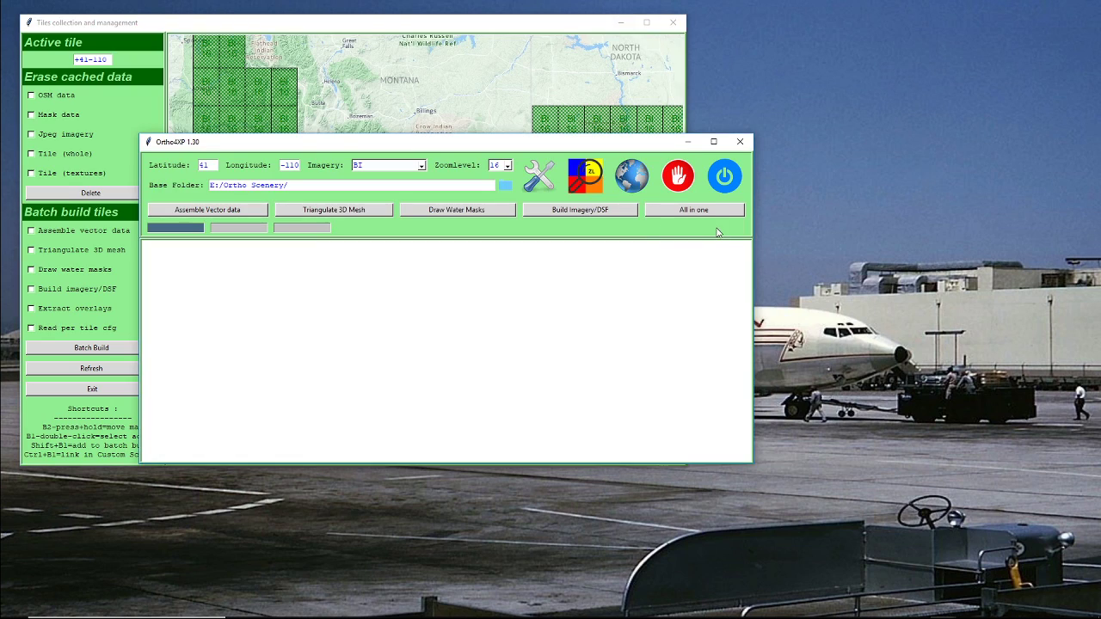
pyautogui.click(592, 182)
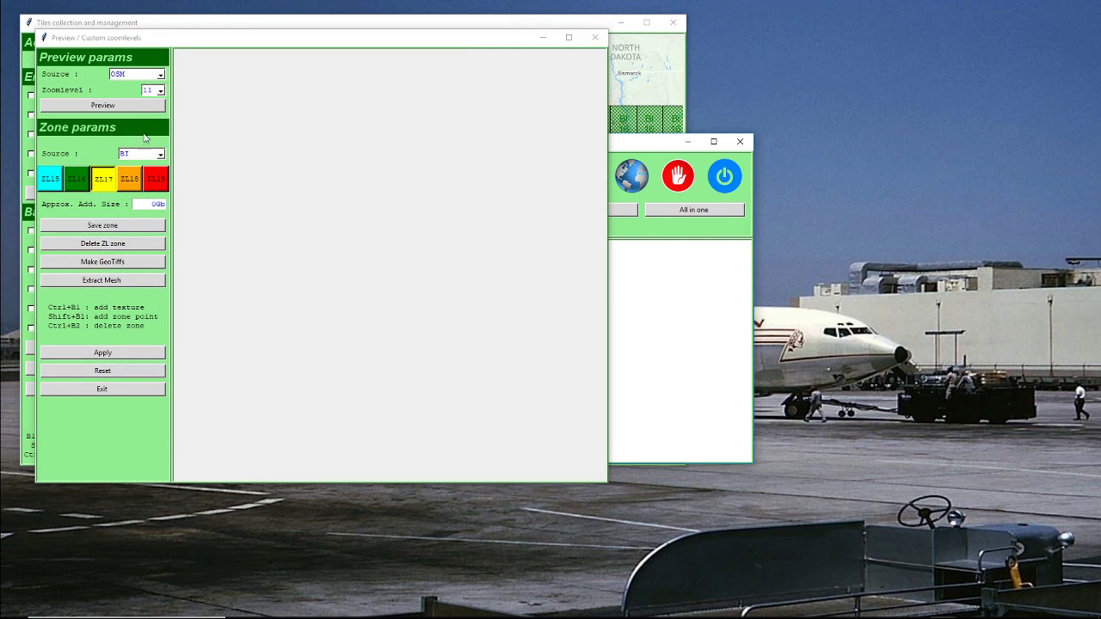
# Step: Set the zone to ZL19 and load the tile +41-110 preview with BI source at zoomlevel 13
pyautogui.click(160, 74)
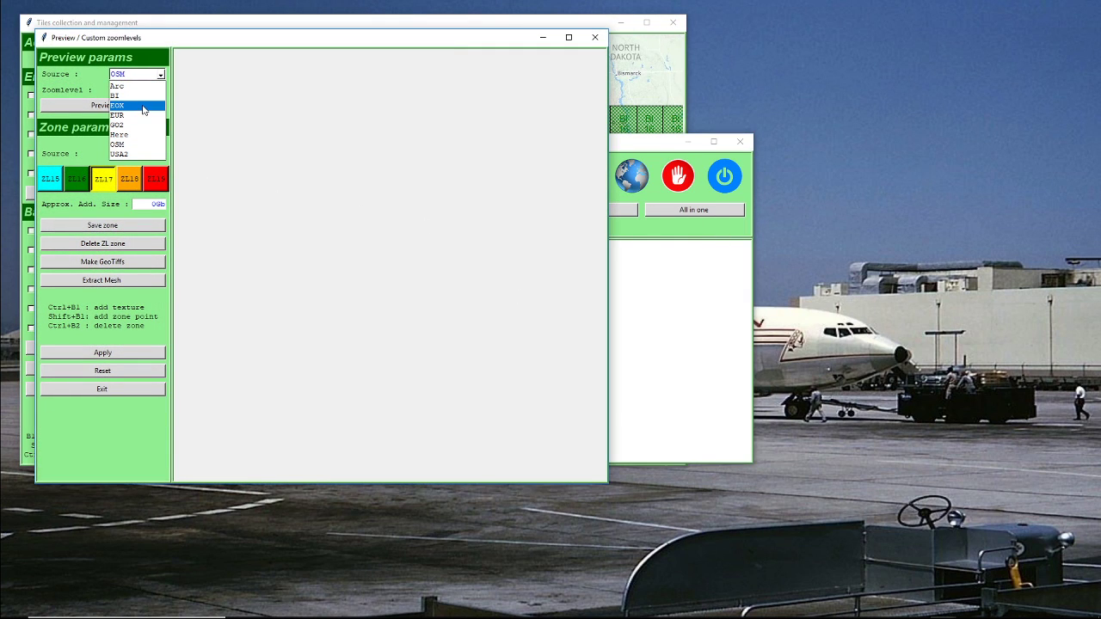
pyautogui.click(142, 95)
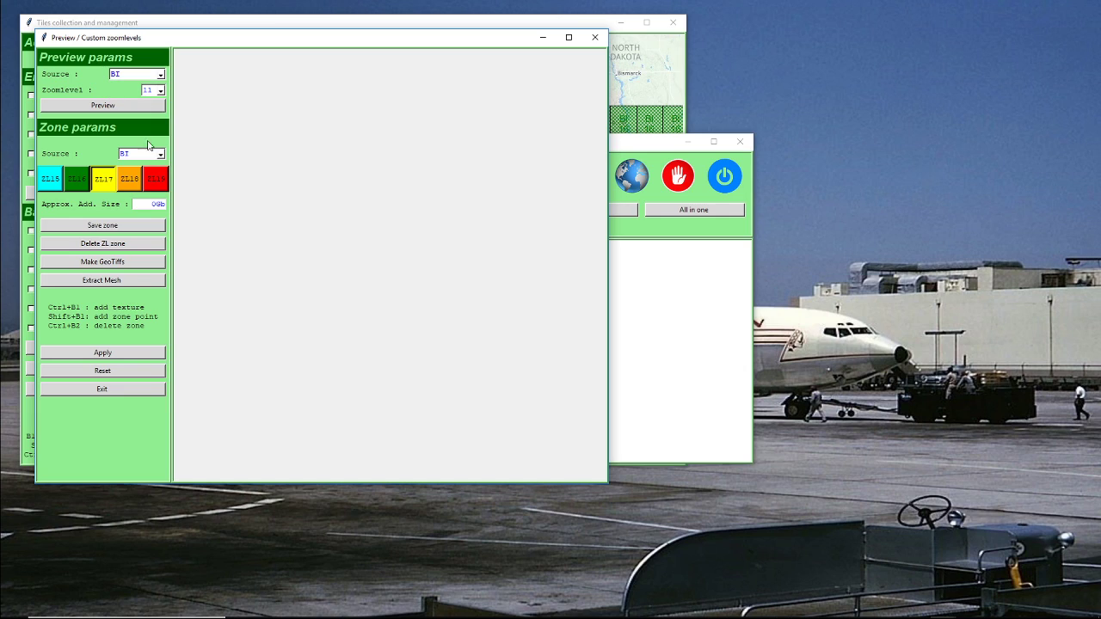
pyautogui.click(157, 179)
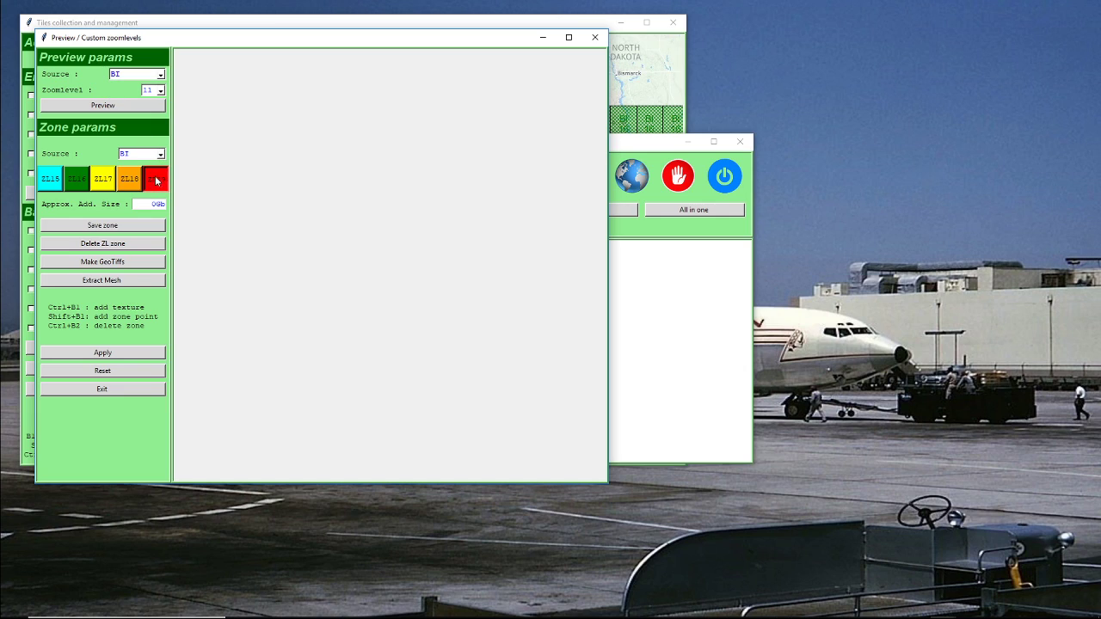
pyautogui.click(160, 91)
pyautogui.click(148, 131)
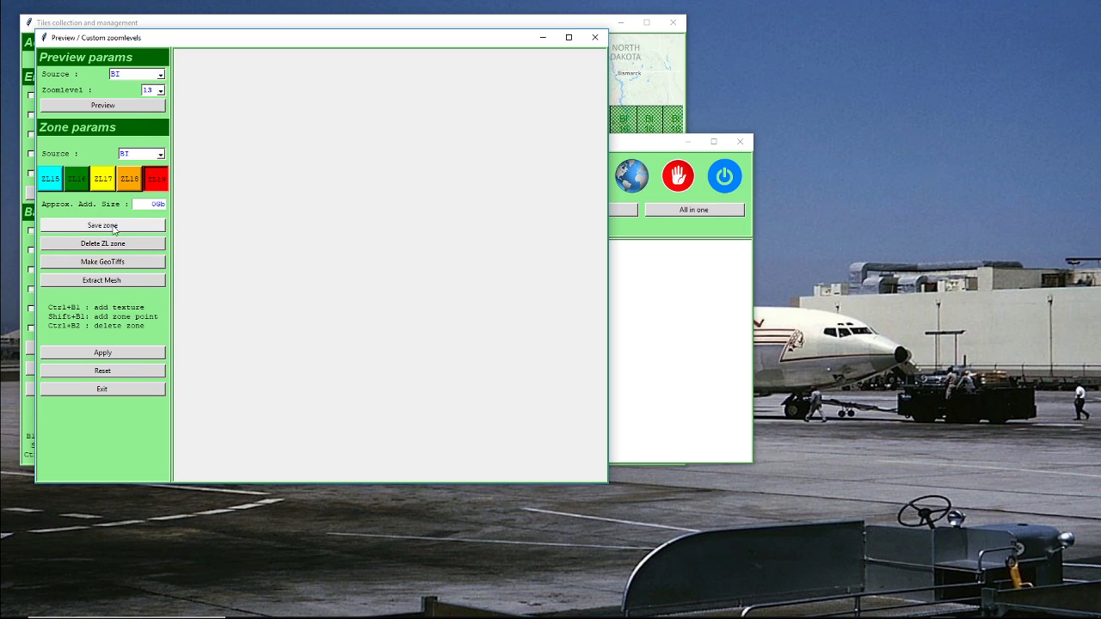
pyautogui.click(121, 108)
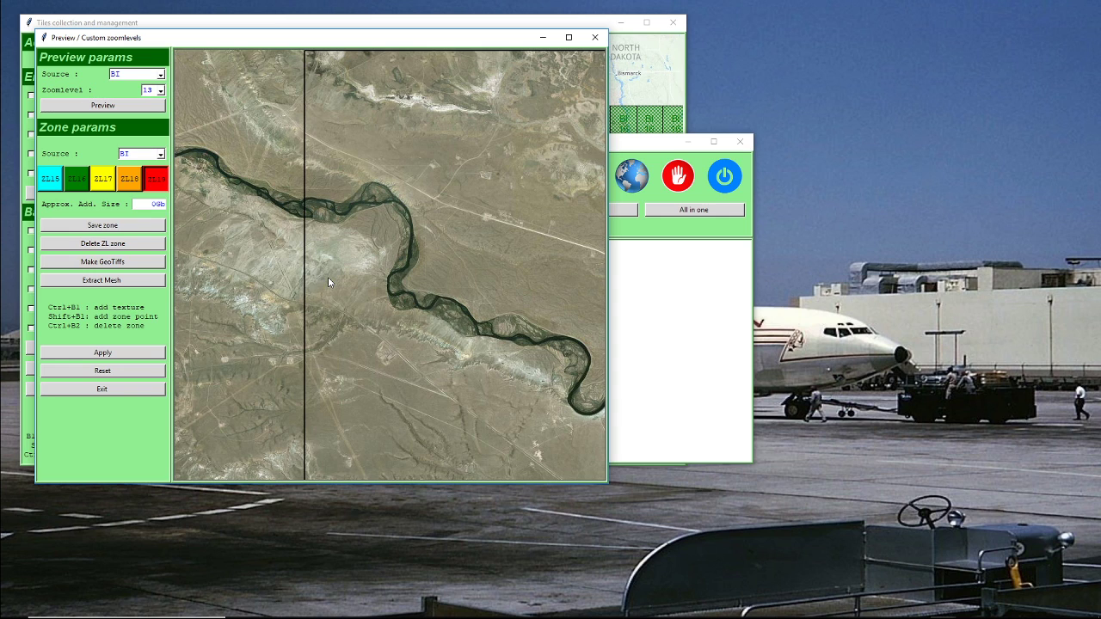
# Step: Search the tile +41-110 preview imagery for the airport area and close the preview
pyautogui.moveTo(484, 195); pyautogui.dragTo(343, 253)
pyautogui.moveTo(493, 225); pyautogui.dragTo(556, 196)
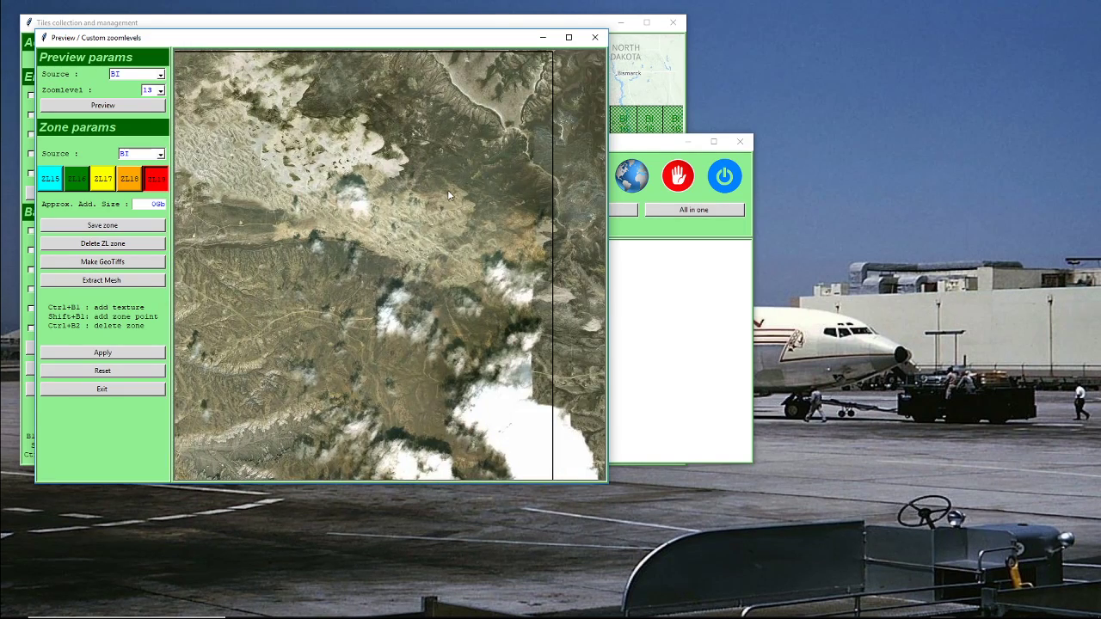
pyautogui.moveTo(447, 197); pyautogui.dragTo(532, 274)
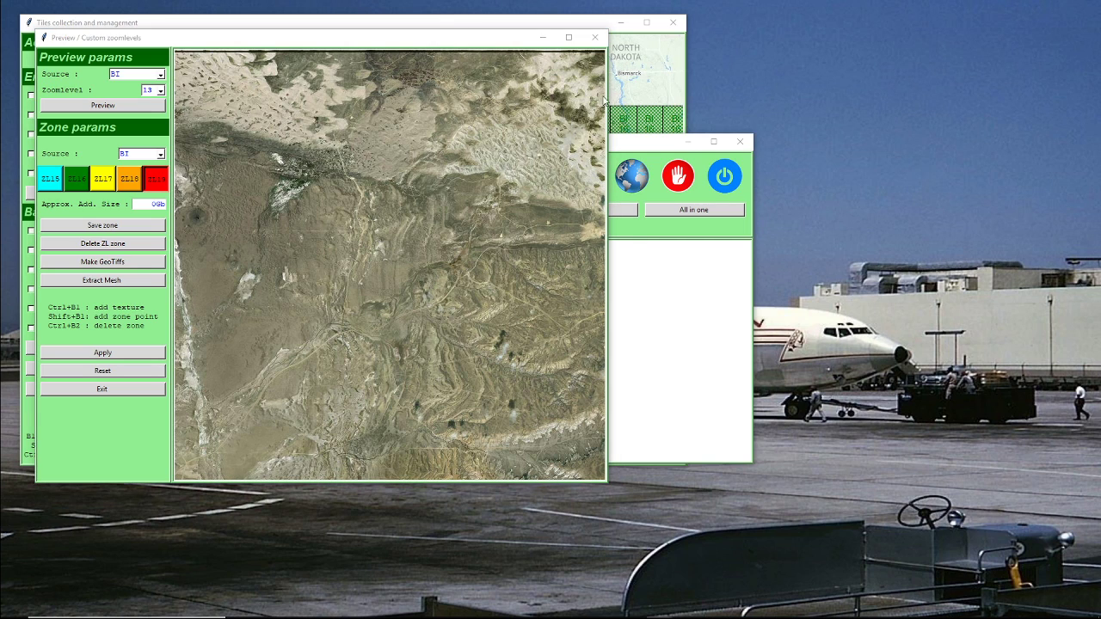
pyautogui.click(595, 37)
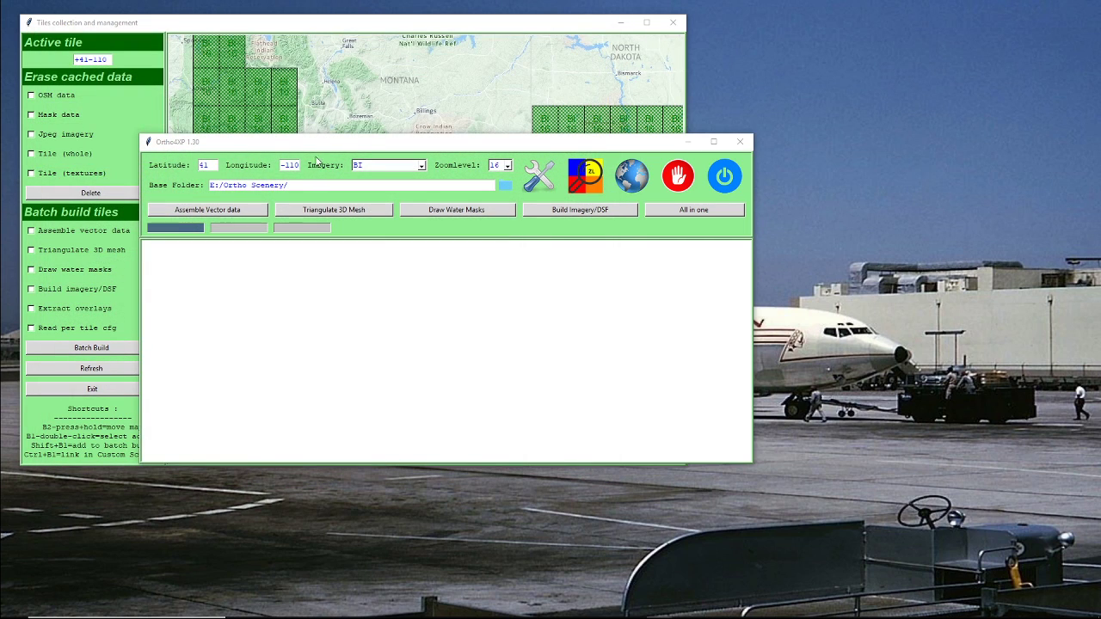
# Step: Make tile +42-111 active in the tile collection and add it to the batch build selection
pyautogui.click(337, 26)
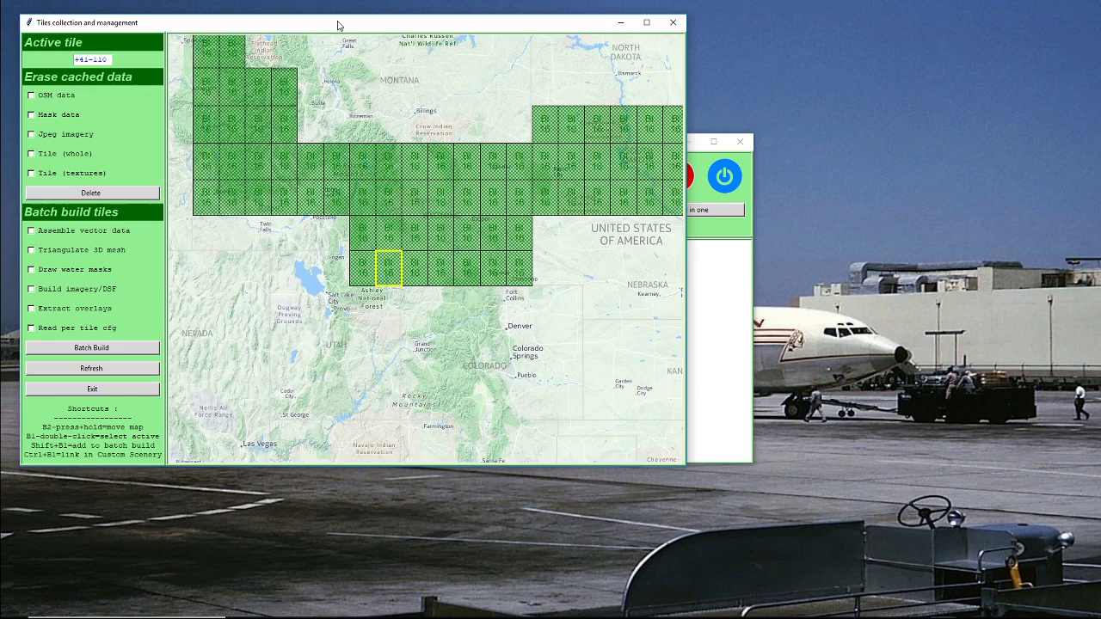
pyautogui.doubleClick(389, 241)
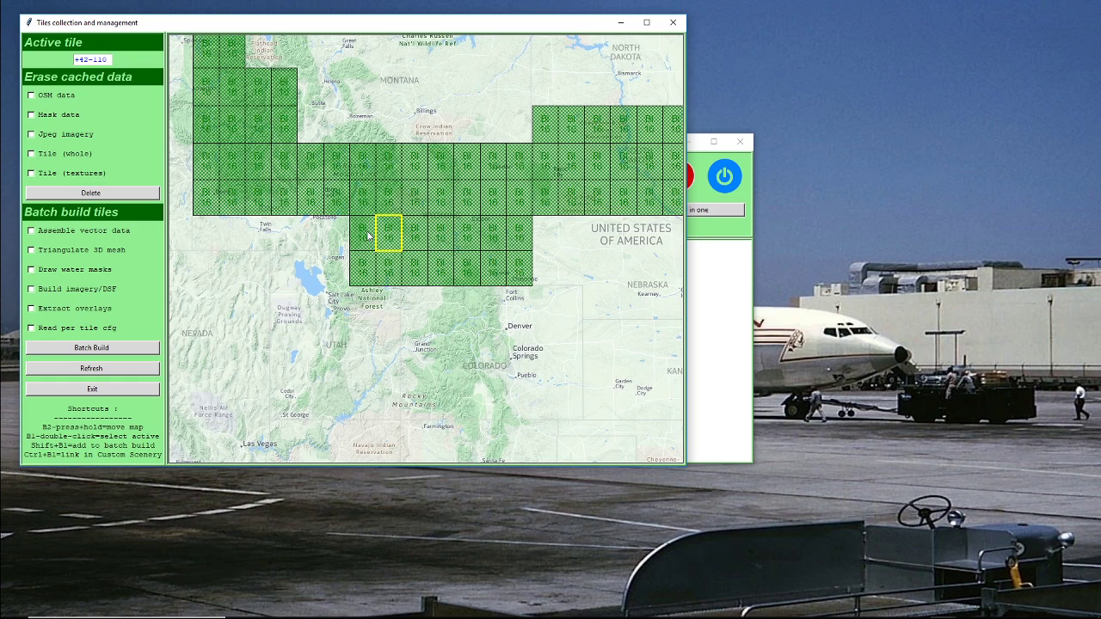
pyautogui.doubleClick(371, 268)
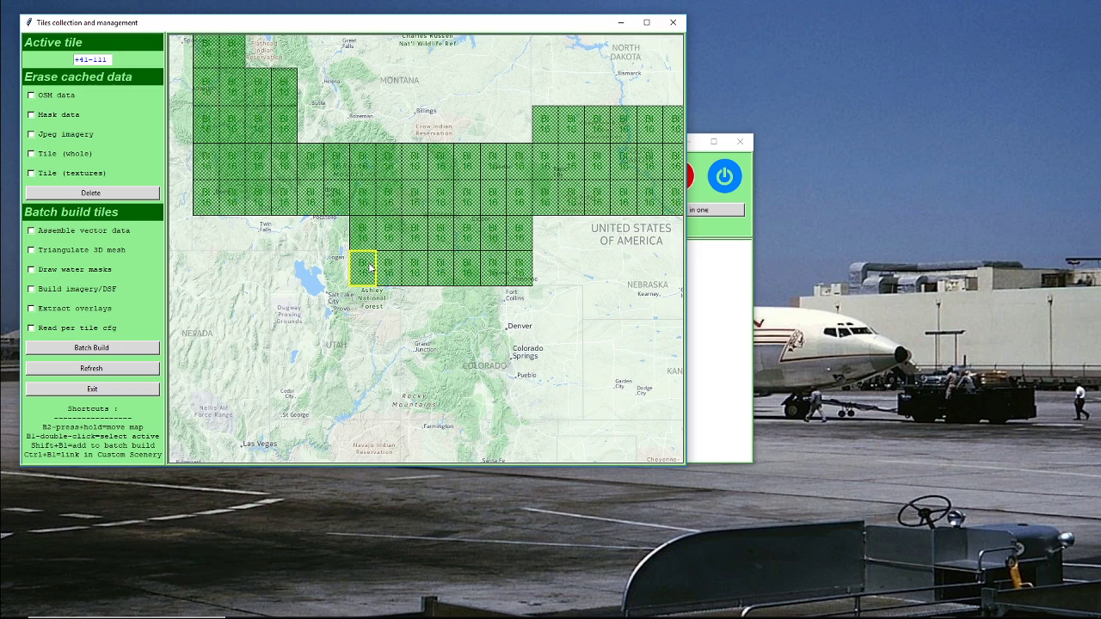
pyautogui.doubleClick(415, 266)
pyautogui.doubleClick(418, 200)
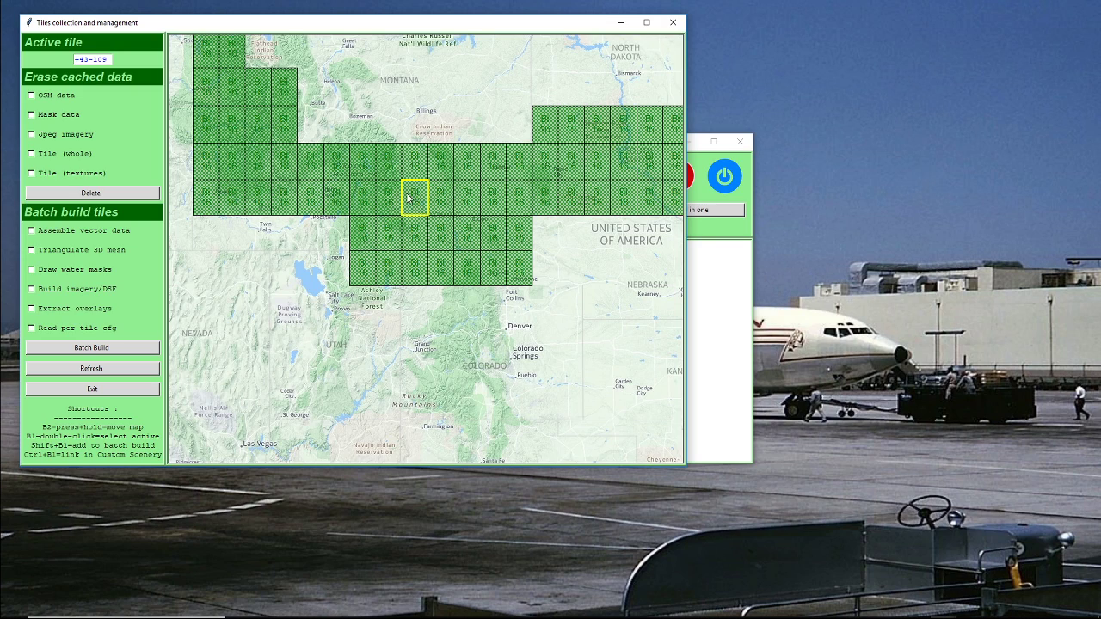
pyautogui.doubleClick(365, 199)
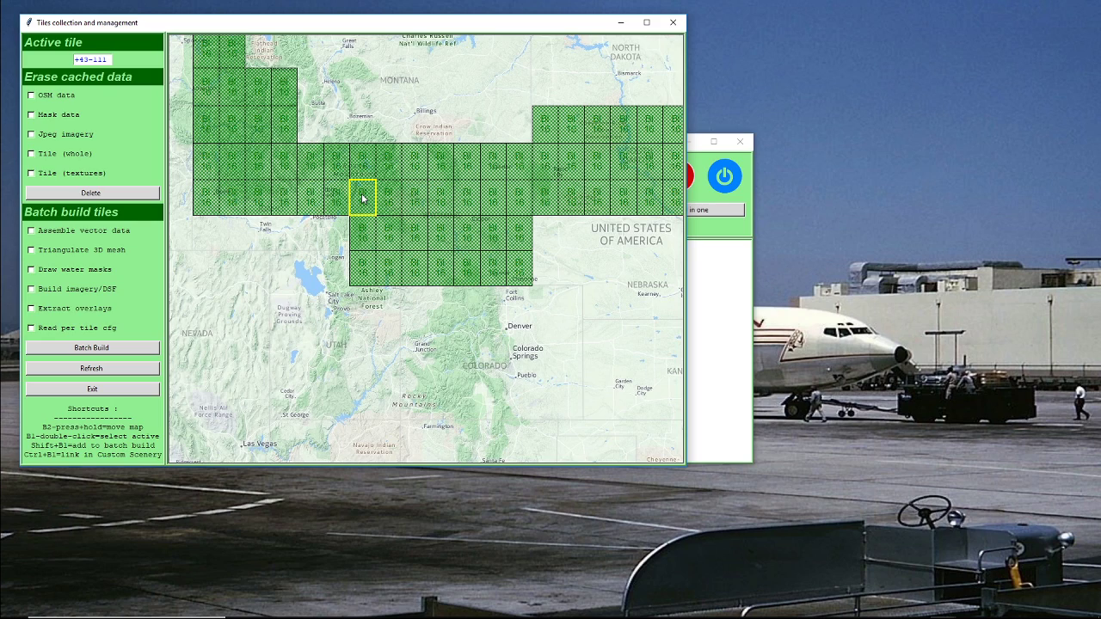
pyautogui.doubleClick(365, 239)
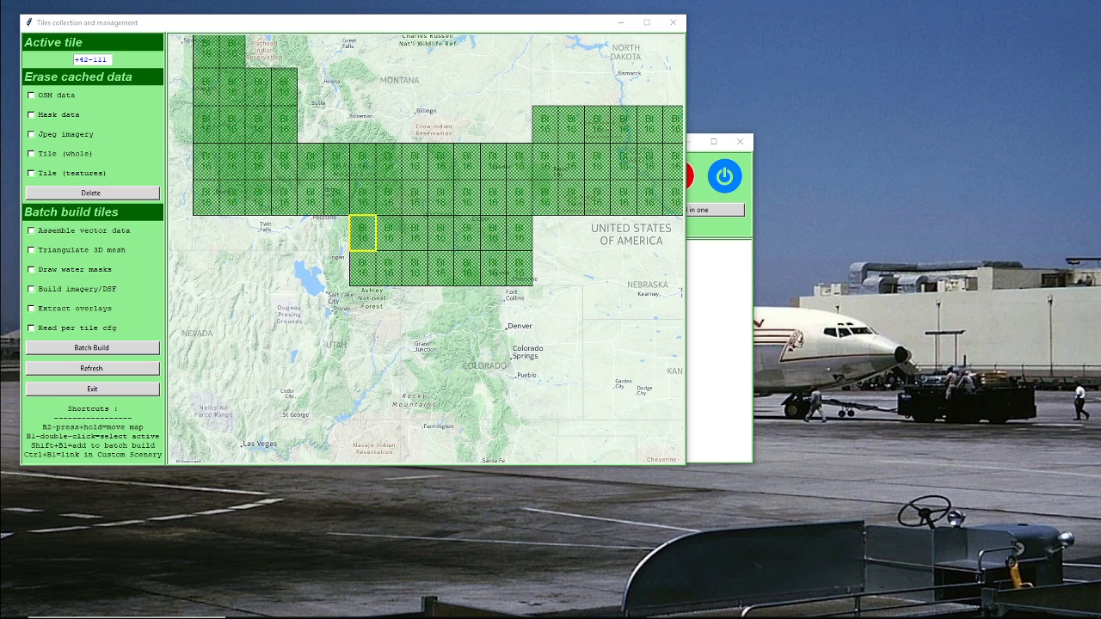
pyautogui.keyDown('shift'); pyautogui.click(368, 243); pyautogui.keyUp('shift')
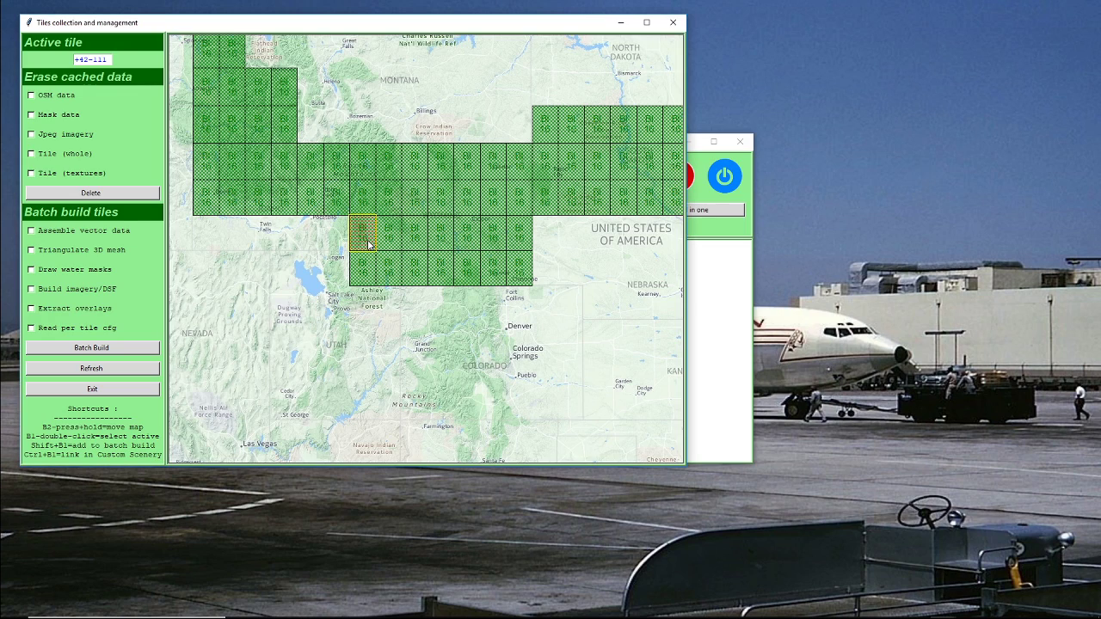
# Step: Open the custom zoomlevel preview for tile +42-111, with preview zoomlevel 13 and the zone set to BI at ZL19
pyautogui.click(718, 284)
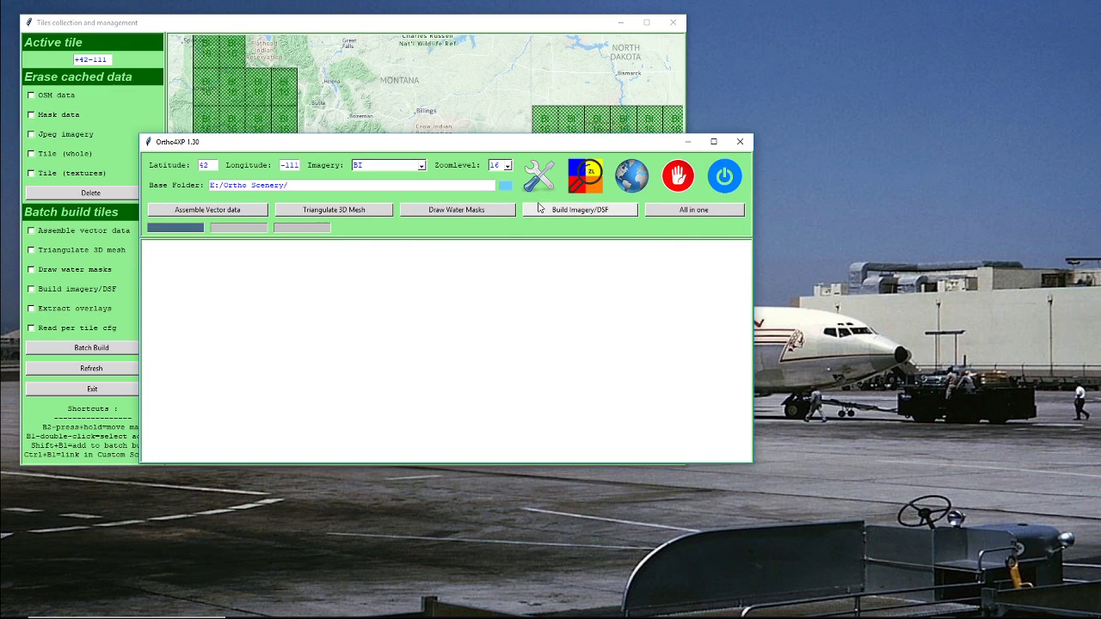
pyautogui.click(585, 176)
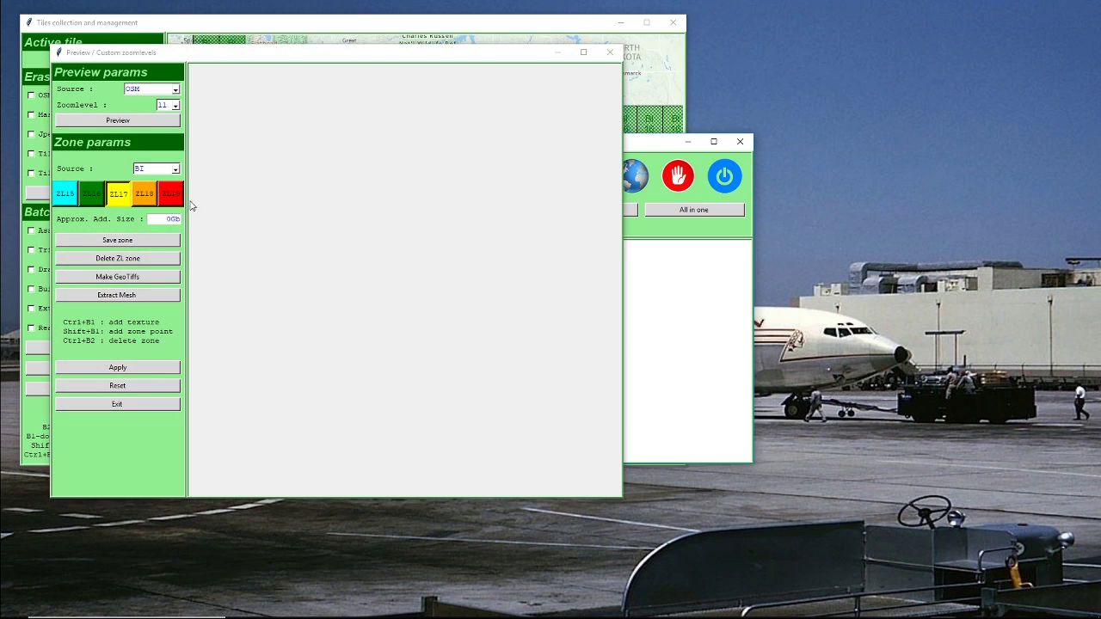
pyautogui.click(174, 105)
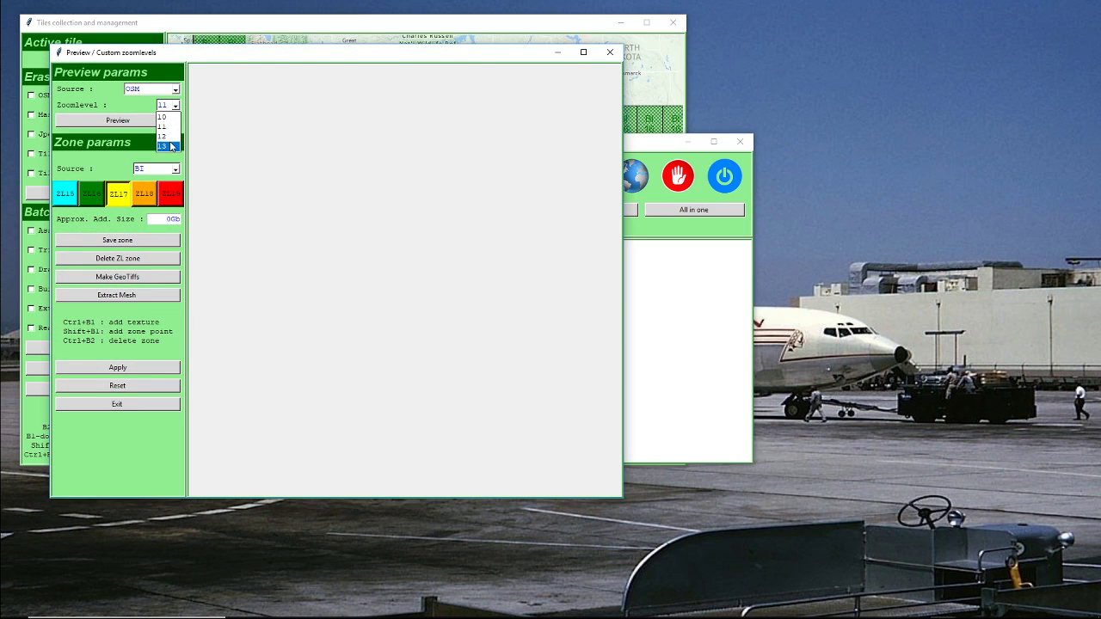
pyautogui.click(167, 138)
pyautogui.click(177, 170)
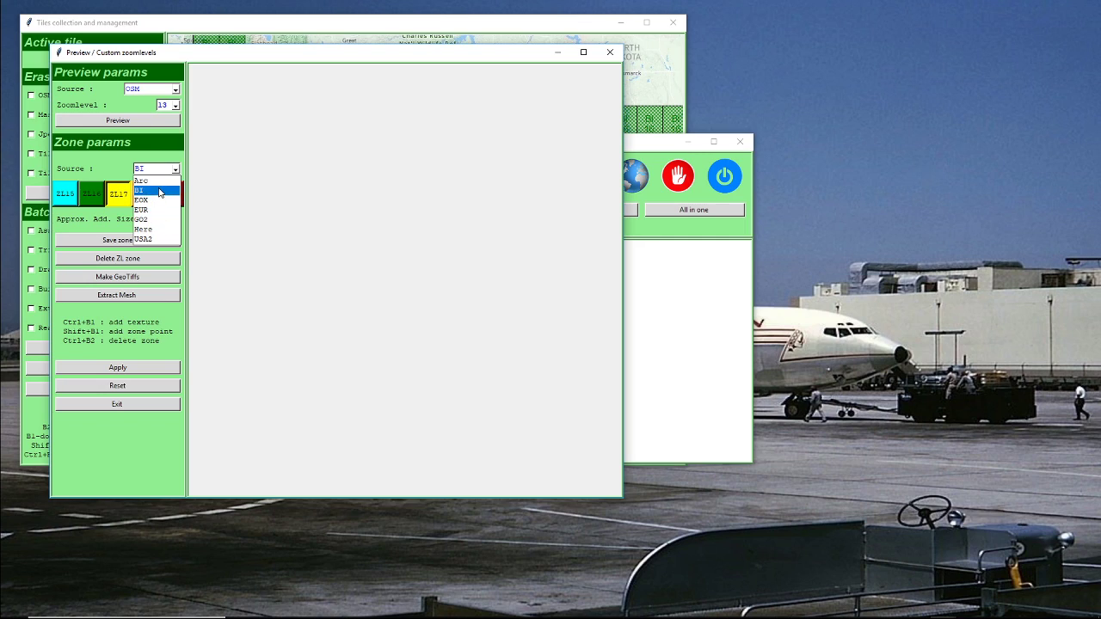
pyautogui.click(160, 192)
pyautogui.click(177, 195)
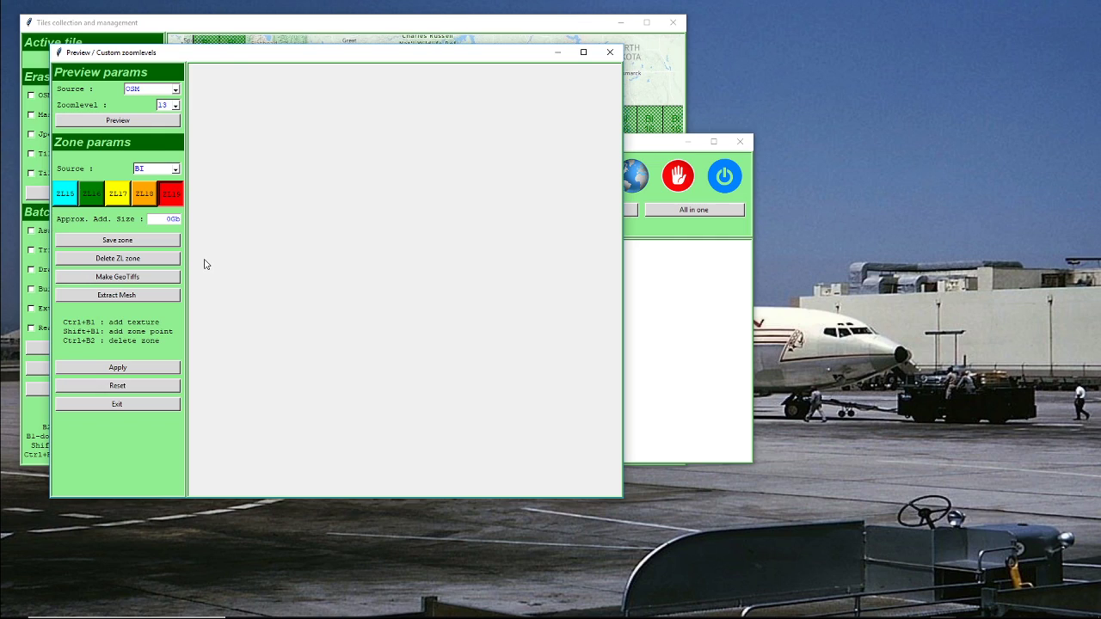
# Step: Switch the preview source to BI and load the imagery preview of tile +42-111
pyautogui.click(129, 123)
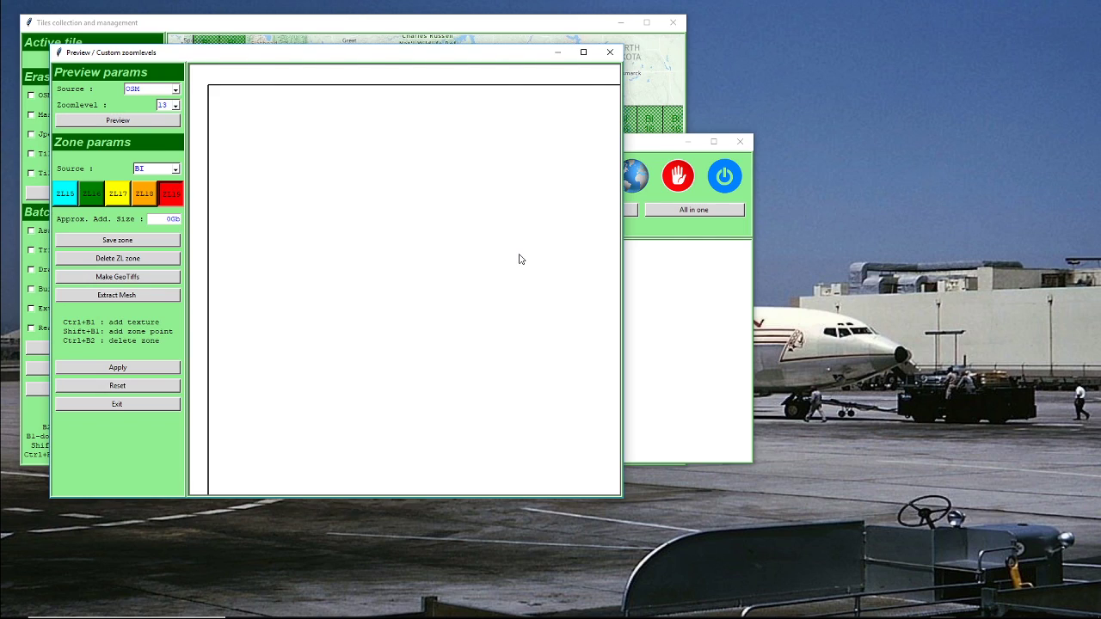
pyautogui.click(174, 90)
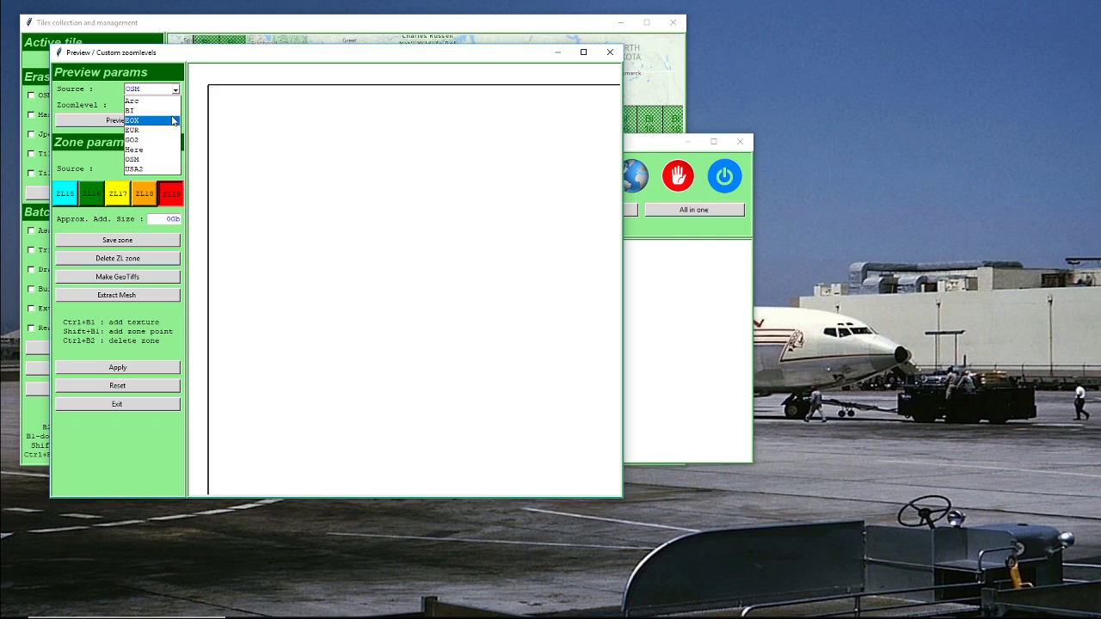
pyautogui.click(169, 117)
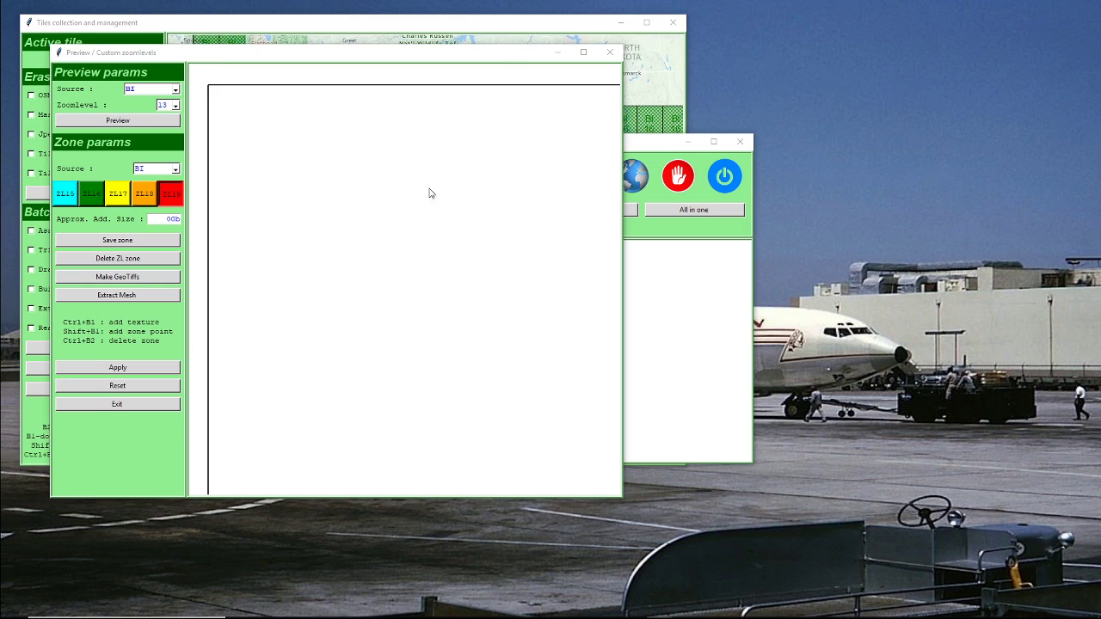
pyautogui.click(141, 127)
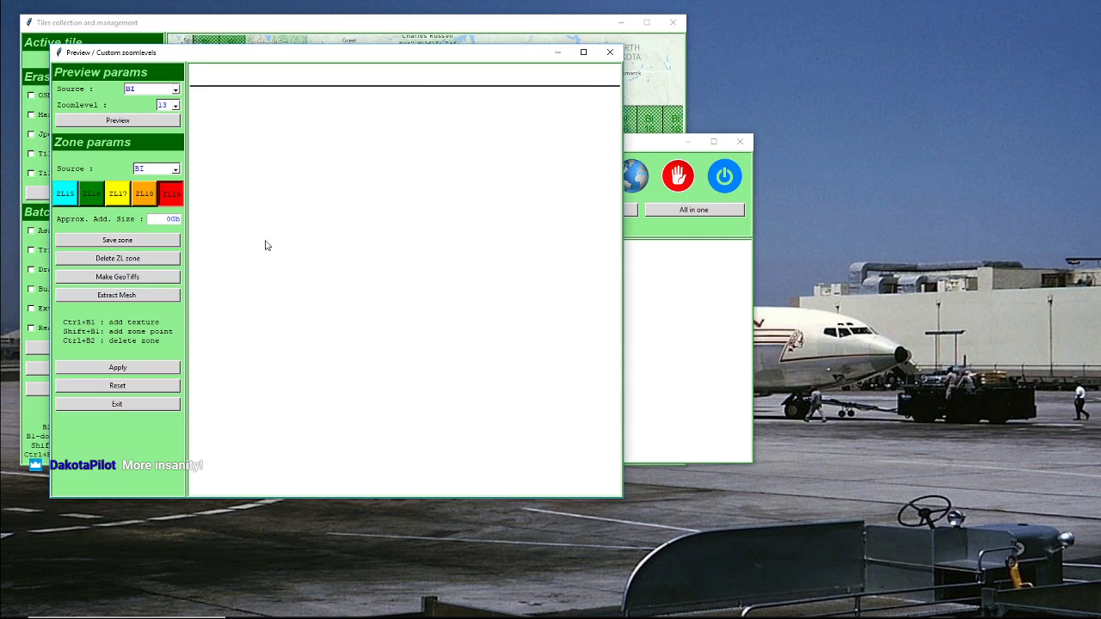
pyautogui.click(125, 124)
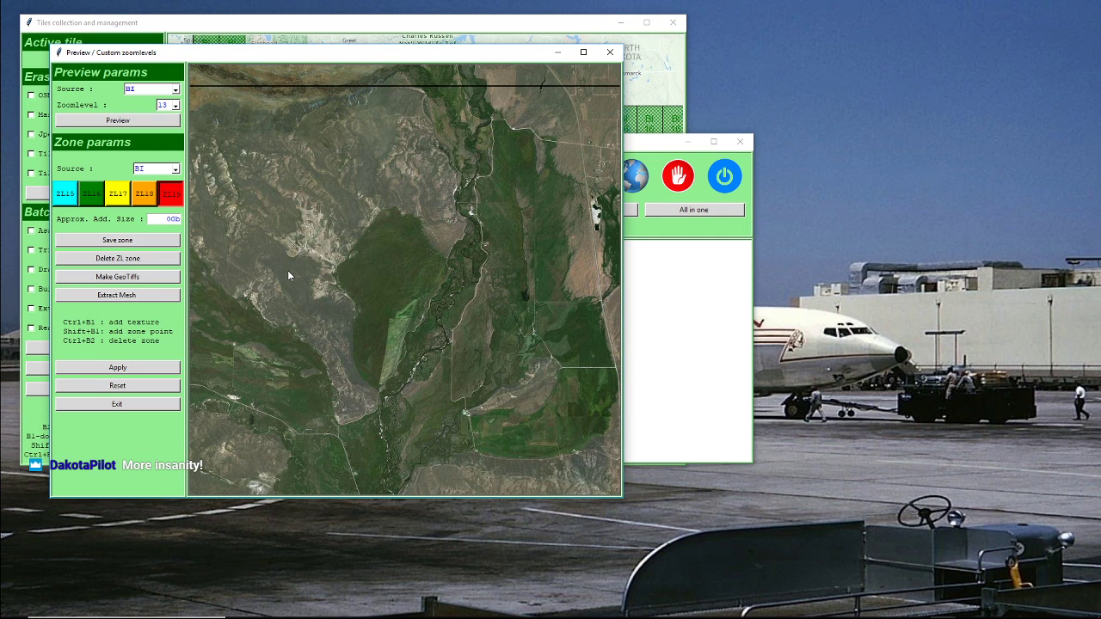
# Step: Look over the northern part of the tile preview and bring the Google Maps browser window alongside for comparison
pyautogui.moveTo(551, 261); pyautogui.dragTo(430, 313)
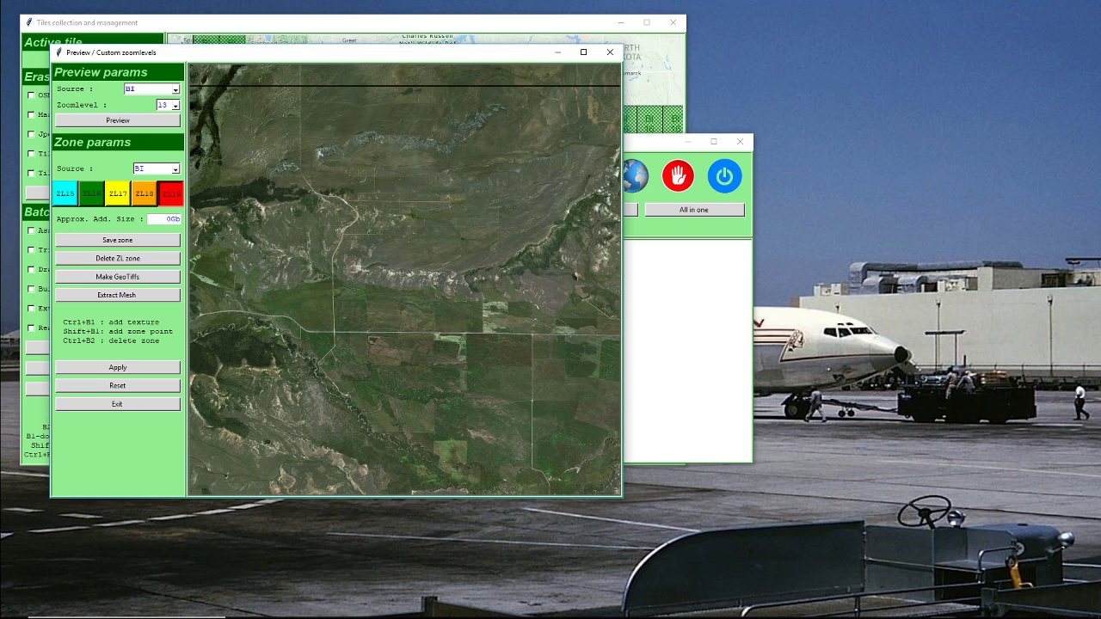
pyautogui.moveTo(0, 93); pyautogui.dragTo(710, 60)
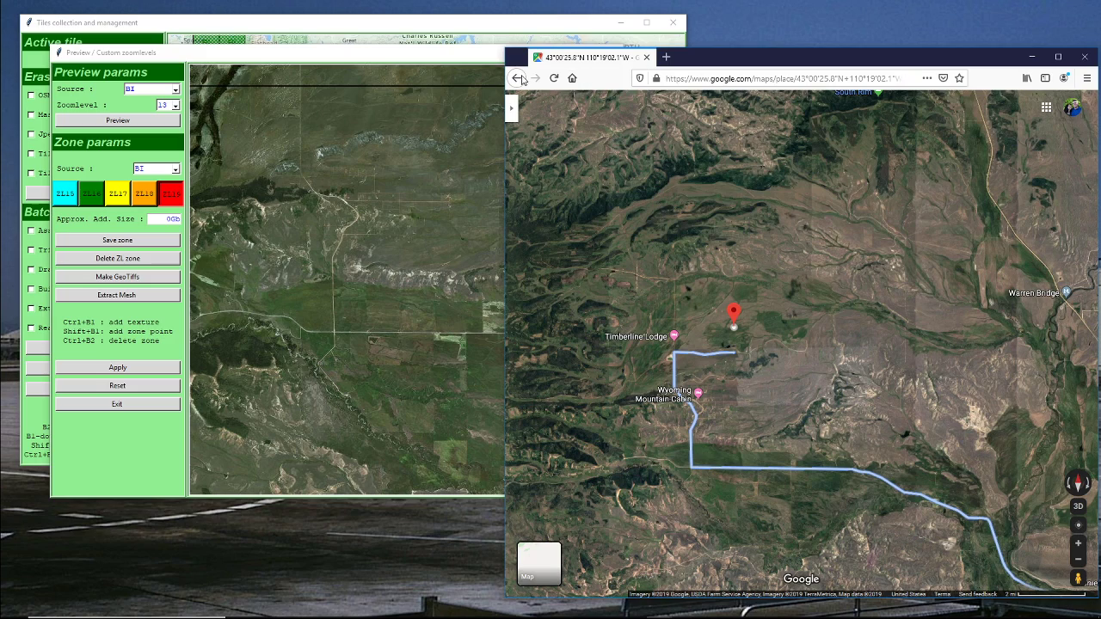
# Step: Place the tile preview and the Google Maps window side by side and compare the roads and terrain around Timberline Lodge and Wyoming Mountain Cabin
pyautogui.moveTo(403, 57); pyautogui.dragTo(327, 76)
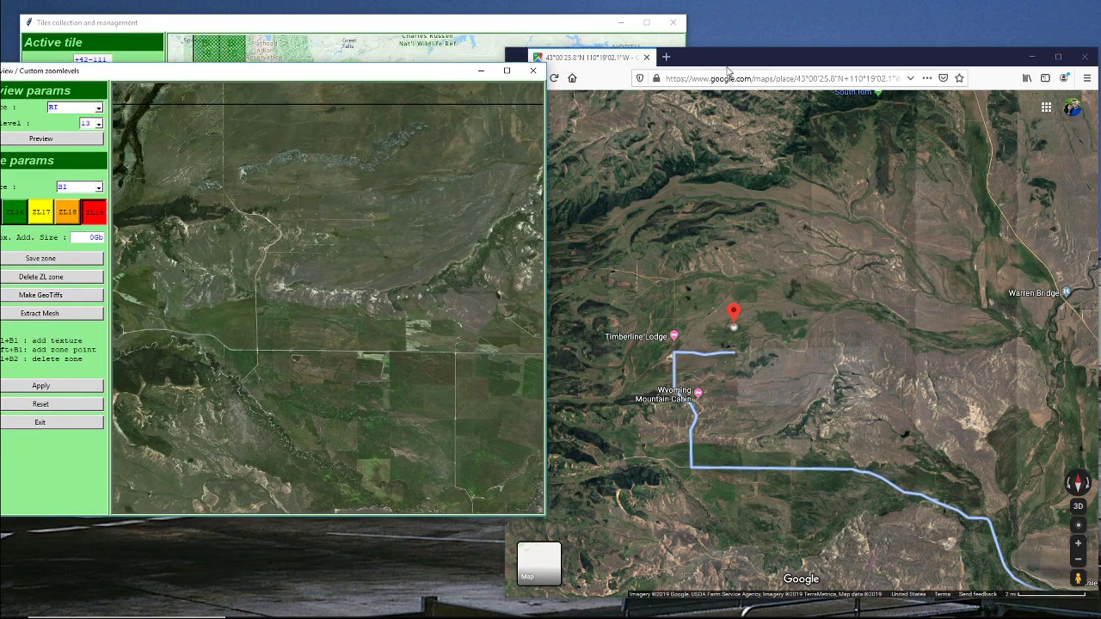
pyautogui.moveTo(741, 59); pyautogui.dragTo(760, 23)
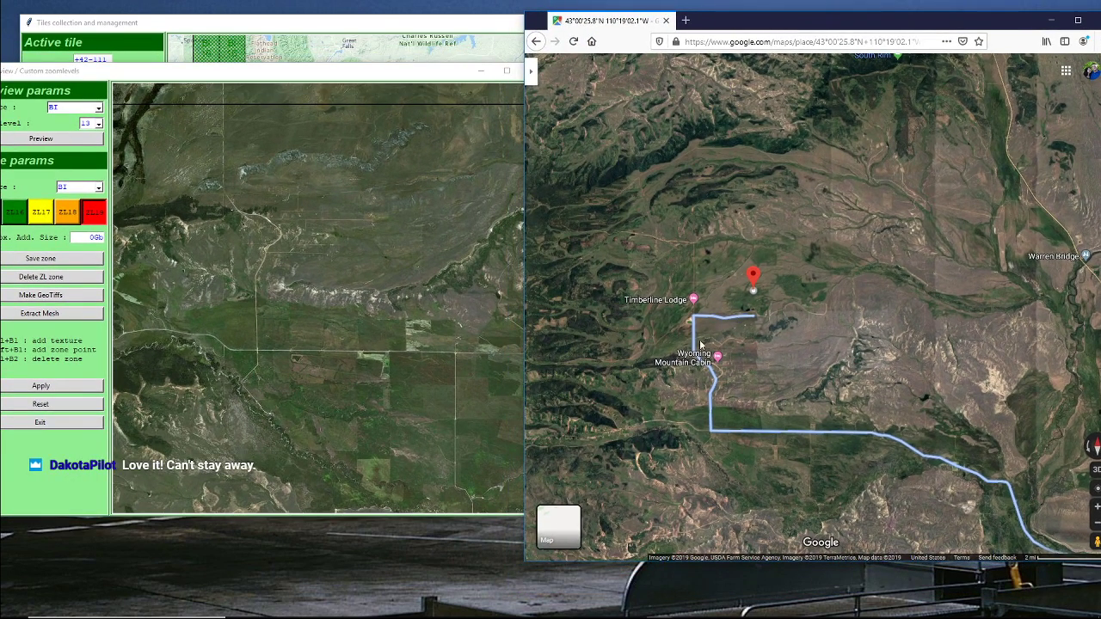
pyautogui.scroll(3, 713, 380)
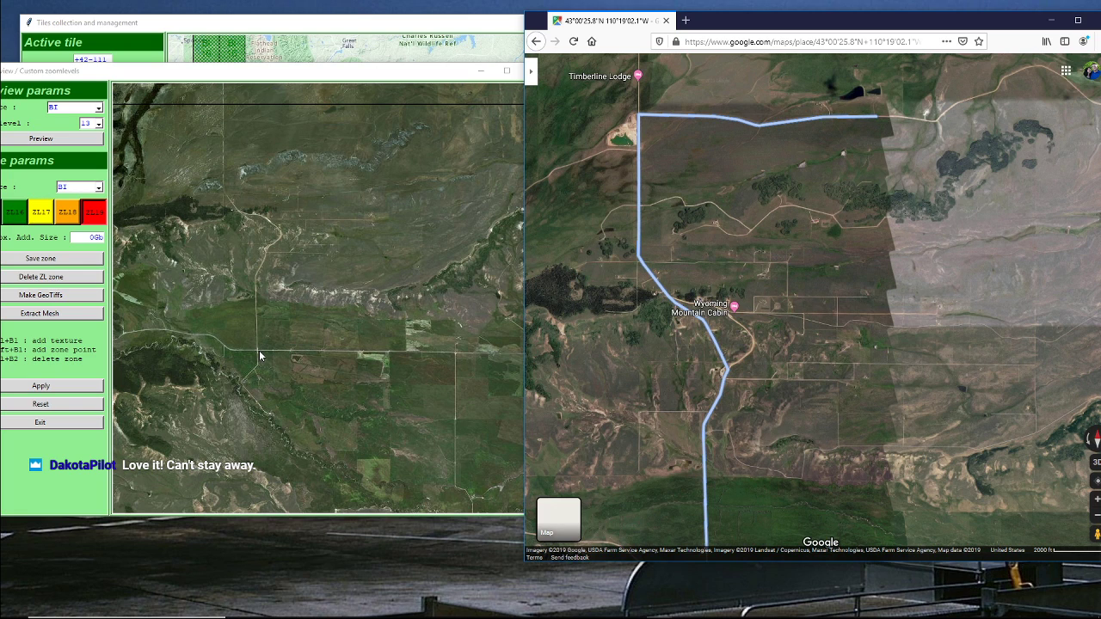
pyautogui.moveTo(815, 313); pyautogui.dragTo(819, 249)
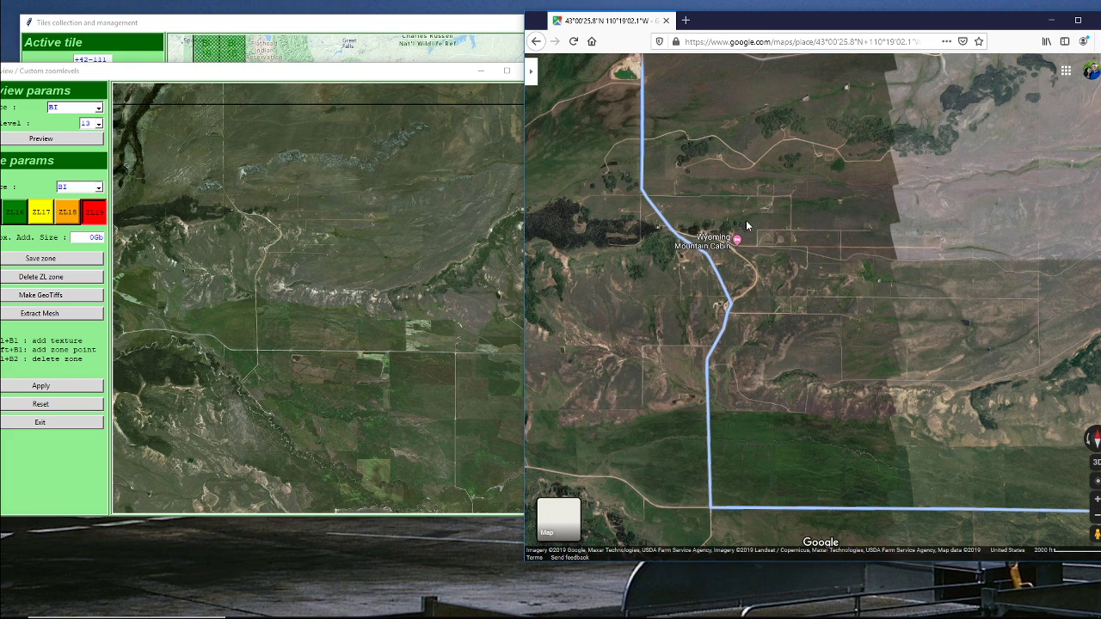
pyautogui.moveTo(770, 182); pyautogui.dragTo(776, 389)
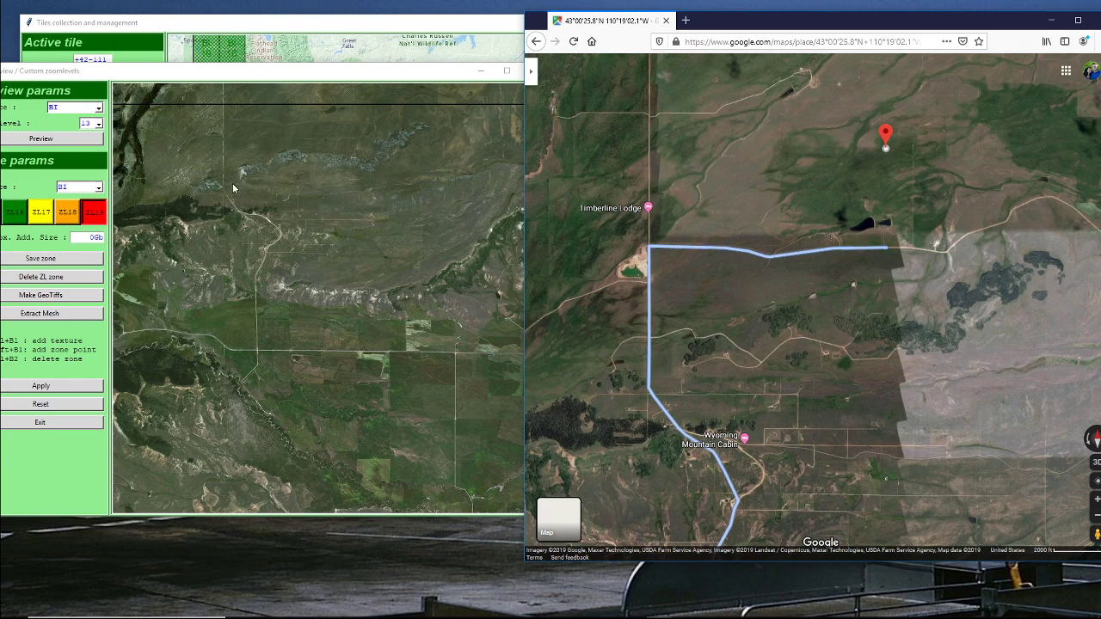
pyautogui.click(322, 159)
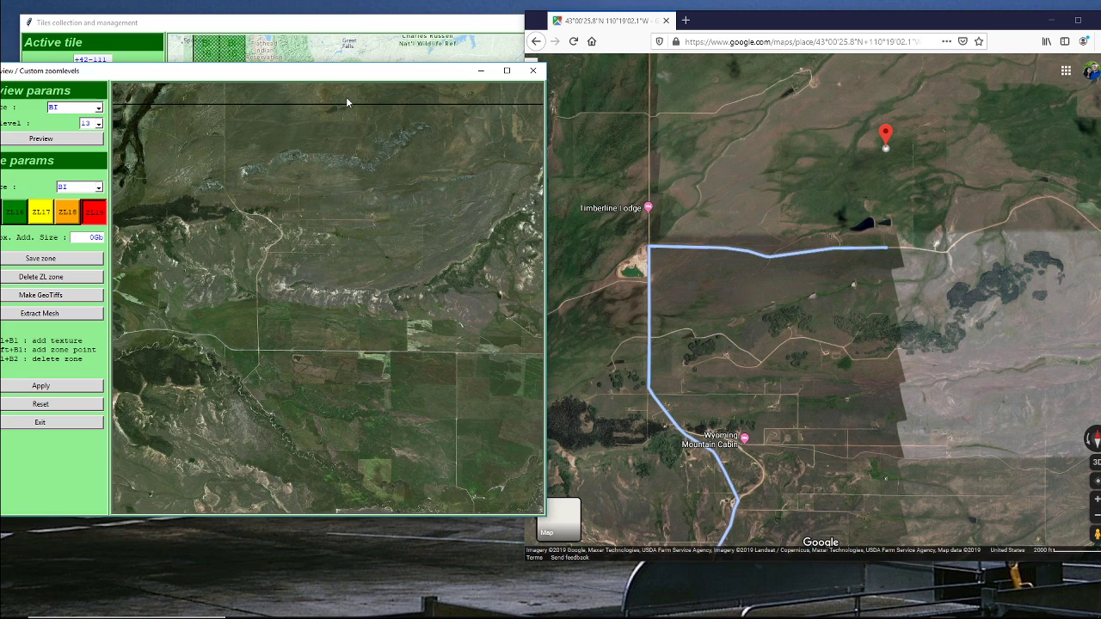
# Step: Close the current zoom-level preview and make +43-111 the active tile in the tile collection map
pyautogui.moveTo(356, 74); pyautogui.dragTo(368, 116)
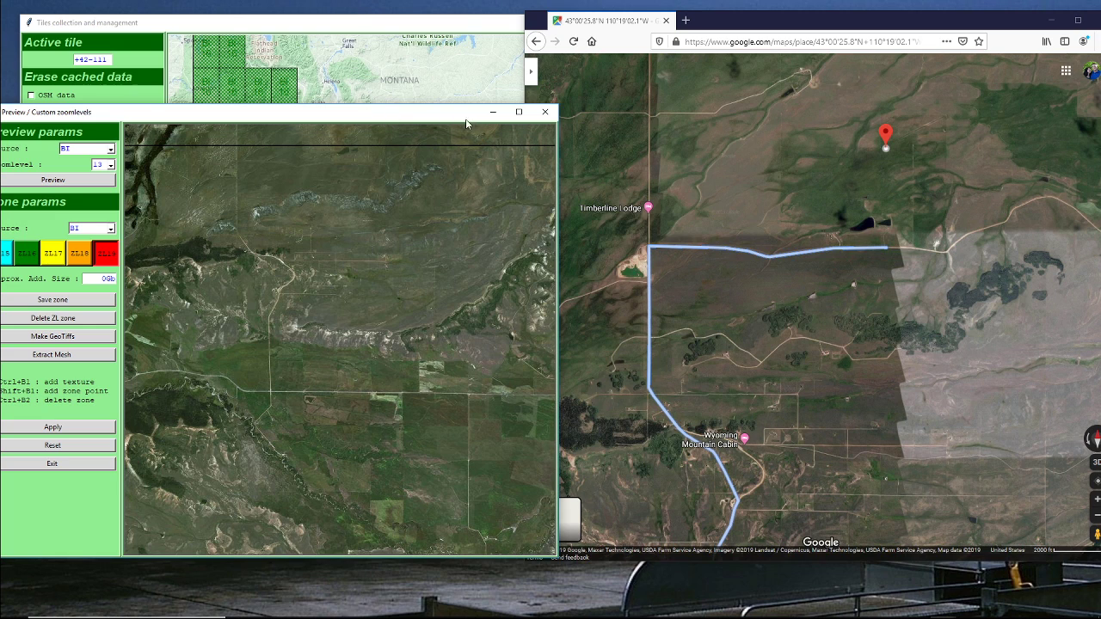
pyautogui.click(545, 115)
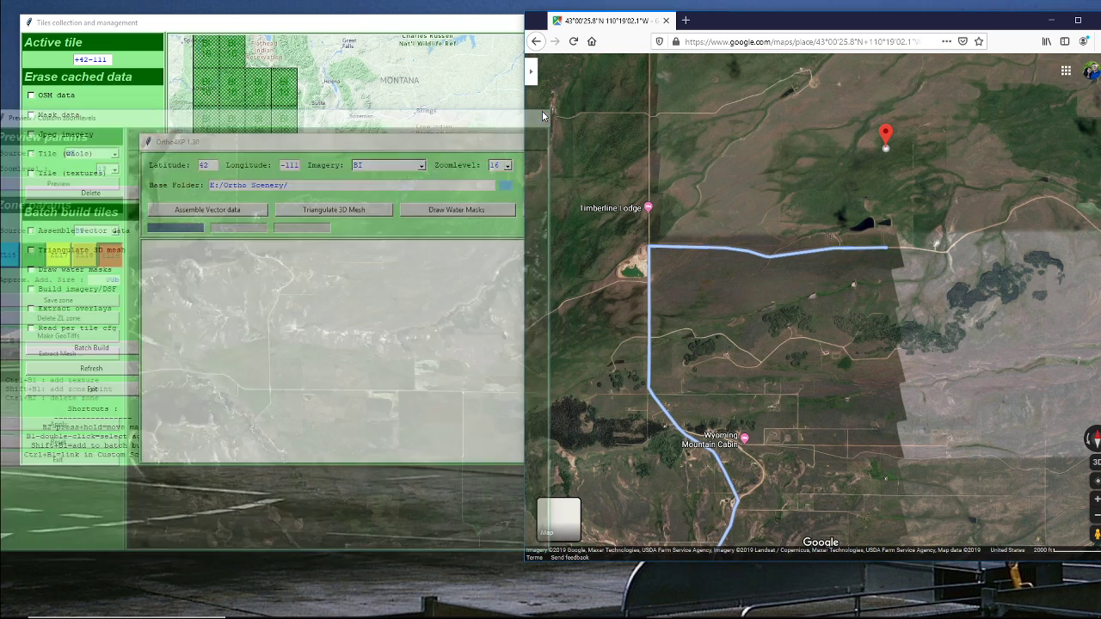
pyautogui.click(360, 25)
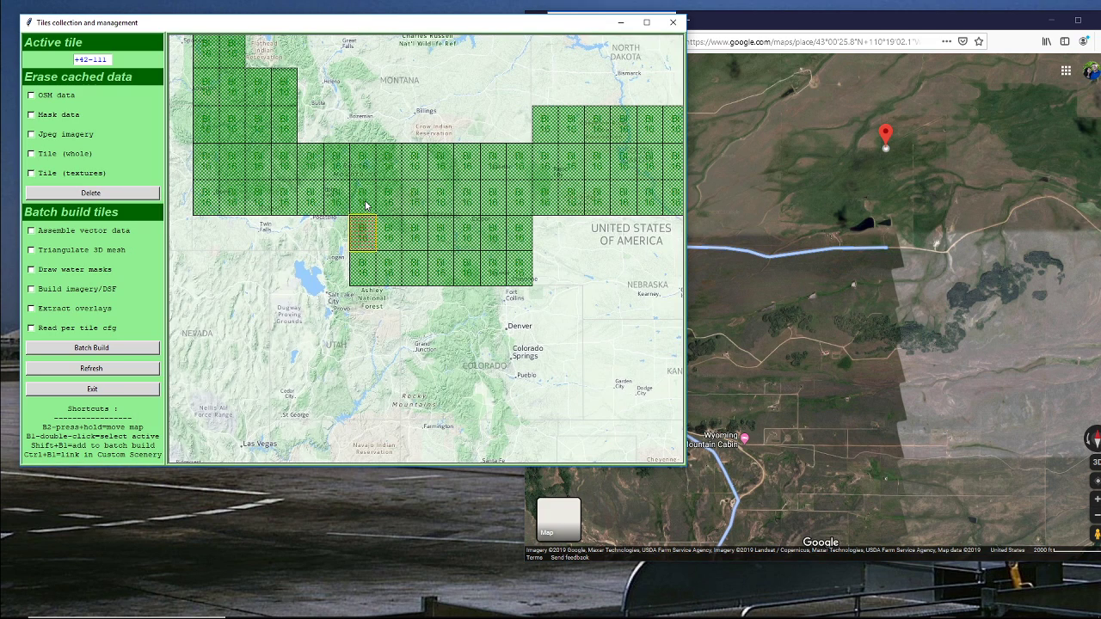
pyautogui.doubleClick(364, 229)
pyautogui.doubleClick(363, 200)
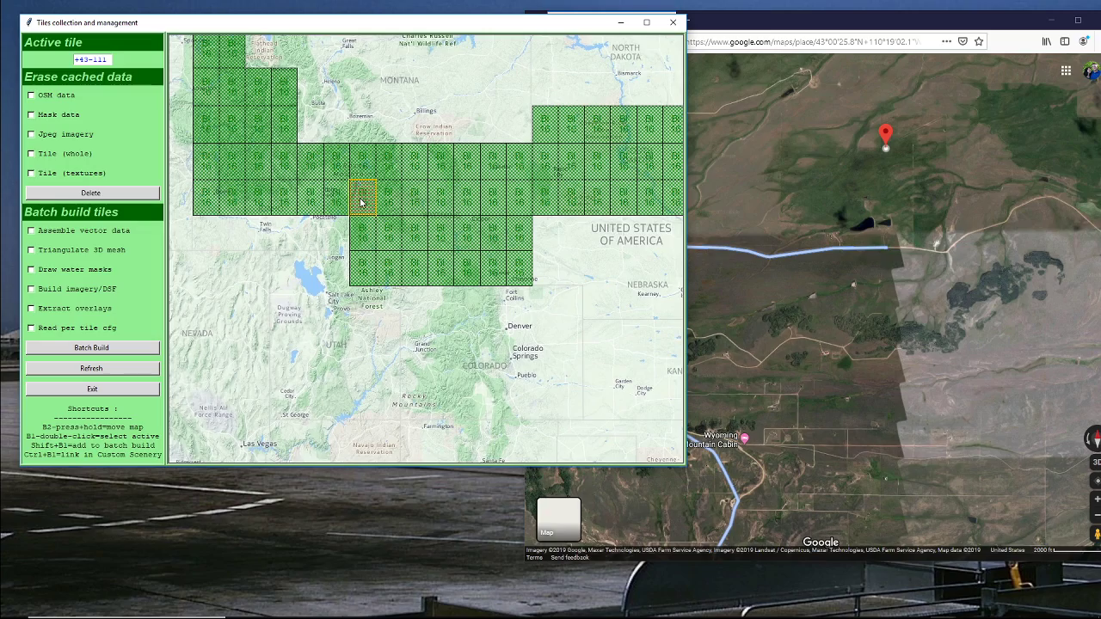
# Step: Move the tile collection window aside and open the custom zoom-level preview for the active tile from the main Ortho4XP window
pyautogui.moveTo(503, 28); pyautogui.dragTo(521, 96)
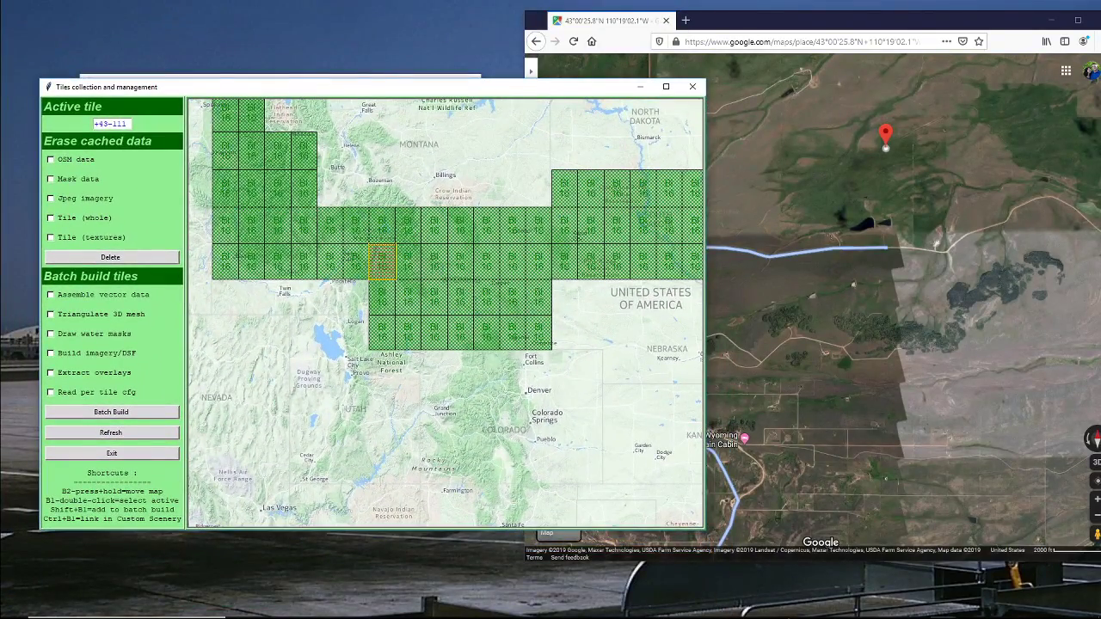
pyautogui.moveTo(955, 616)
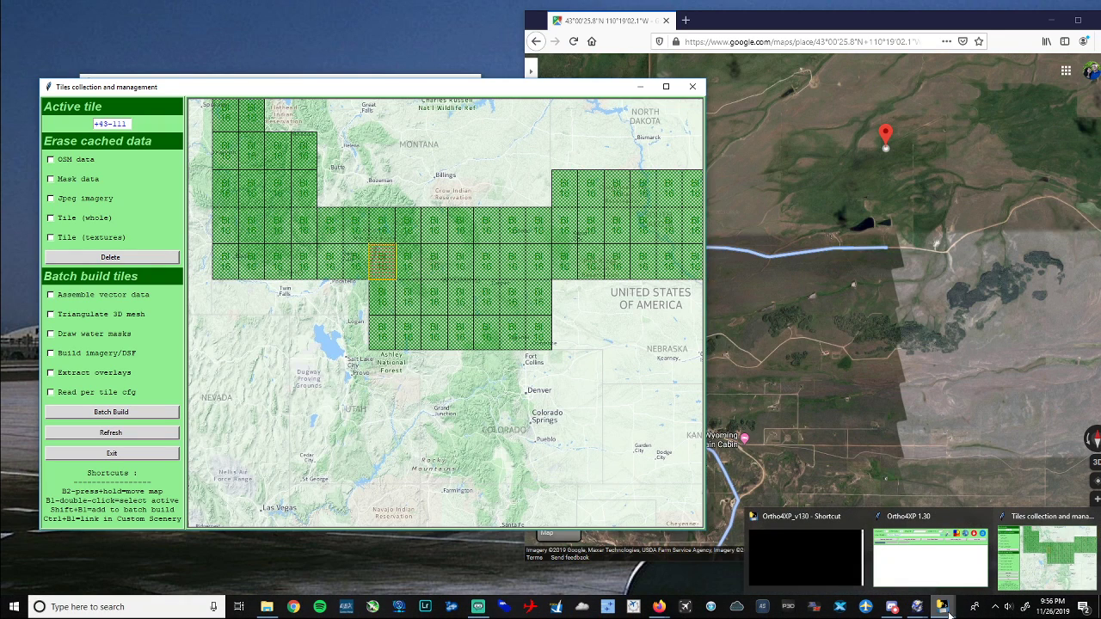
pyautogui.click(939, 533)
pyautogui.click(585, 175)
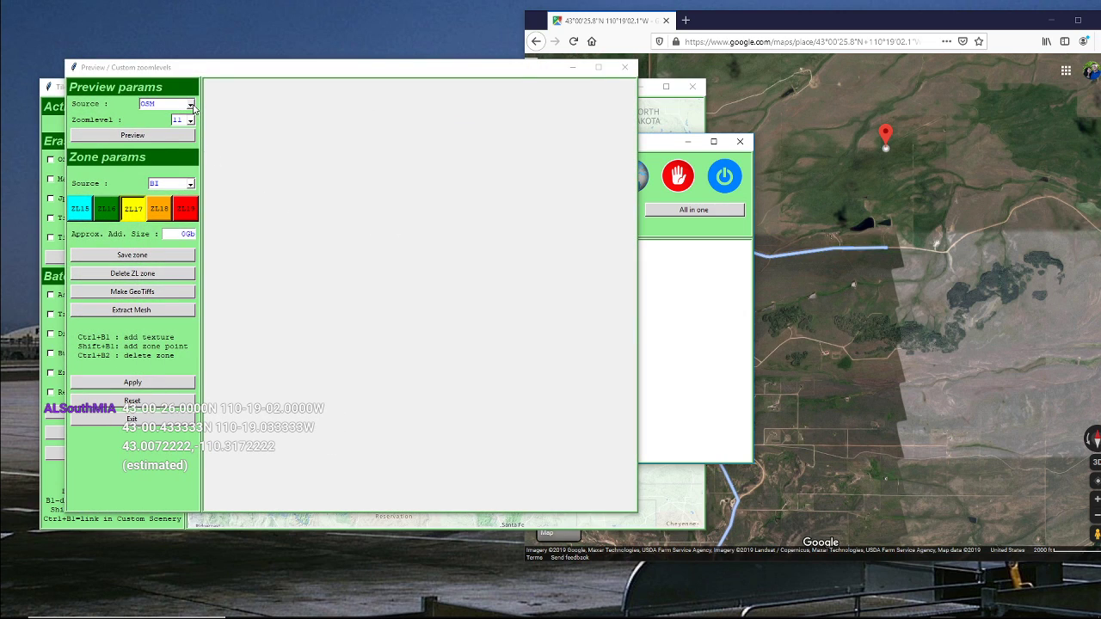
# Step: Load the tile preview with source BI at zoom level 13, with the zone source on BI and the zone level at ZL19
pyautogui.click(191, 104)
pyautogui.click(176, 127)
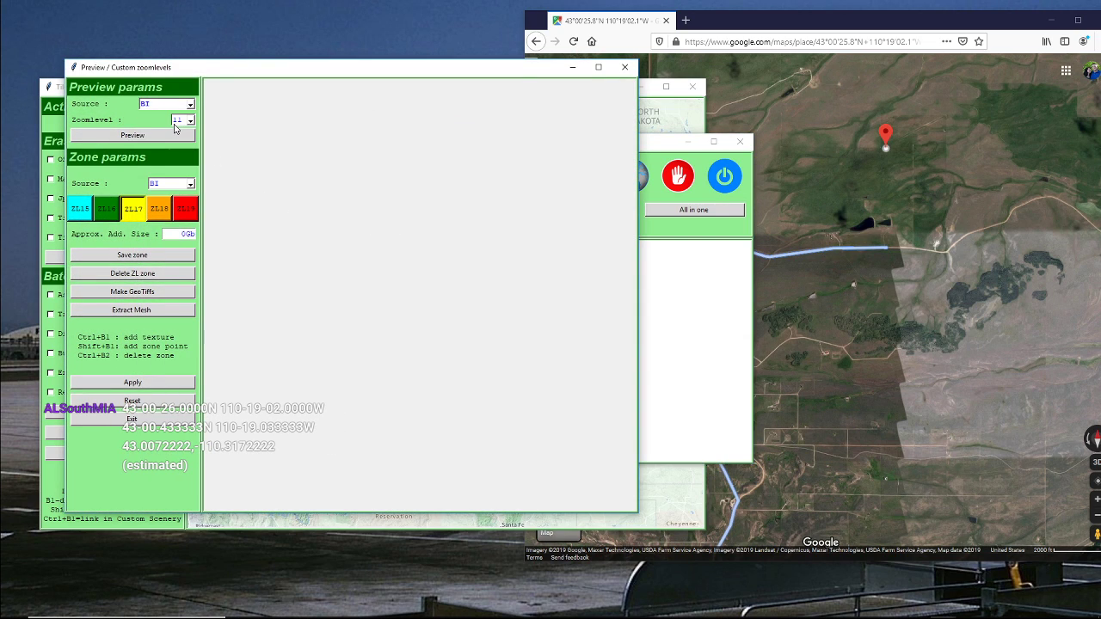
pyautogui.click(189, 121)
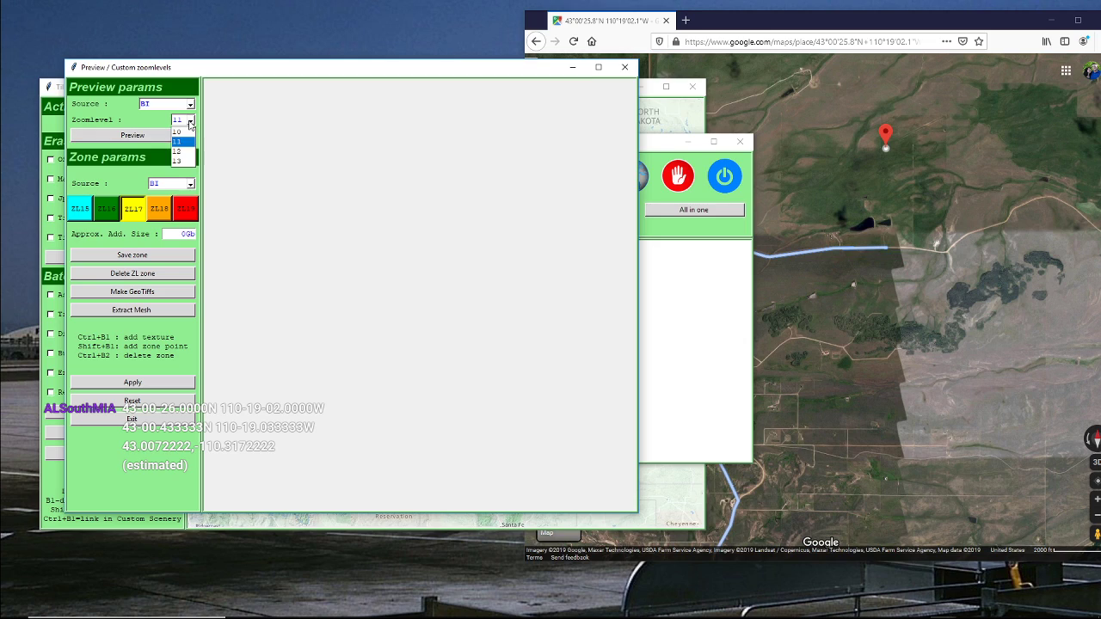
pyautogui.click(180, 168)
pyautogui.click(190, 184)
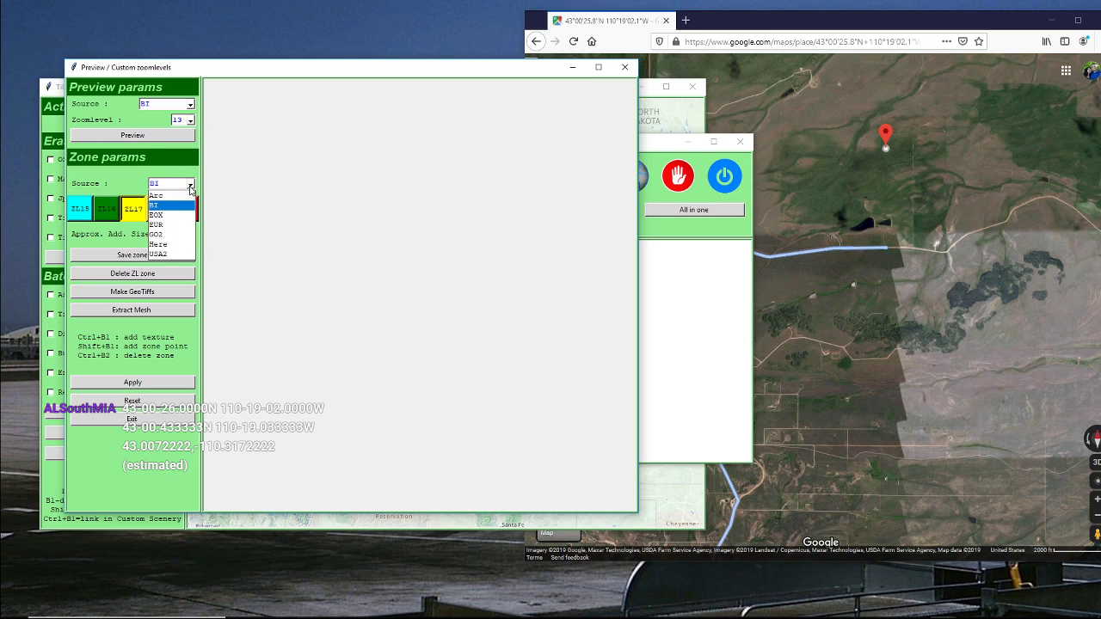
pyautogui.click(184, 207)
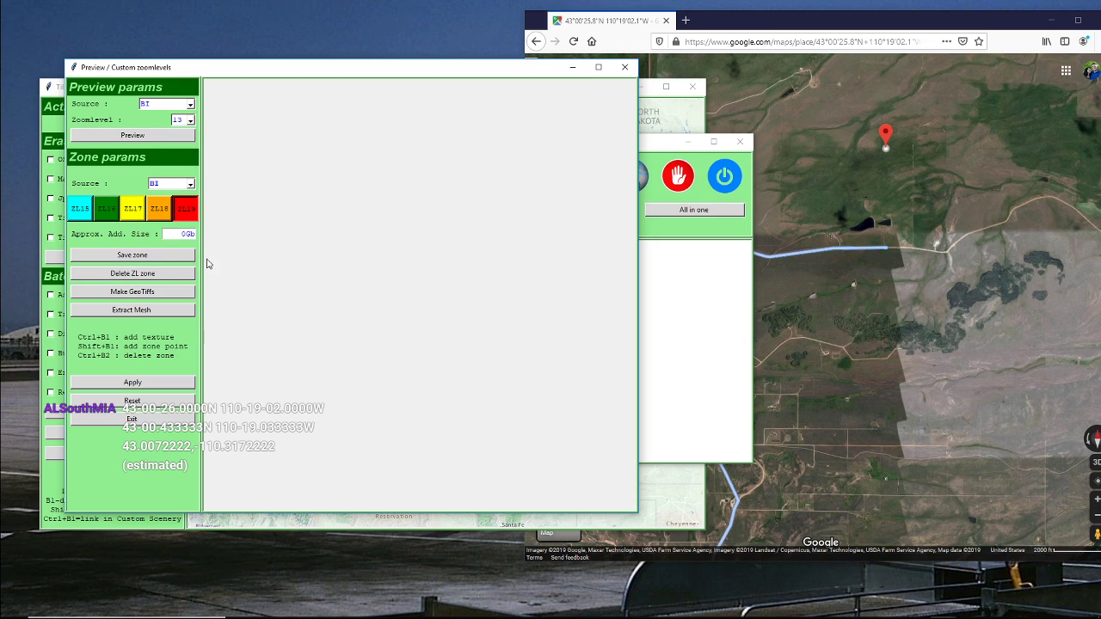
pyautogui.click(134, 135)
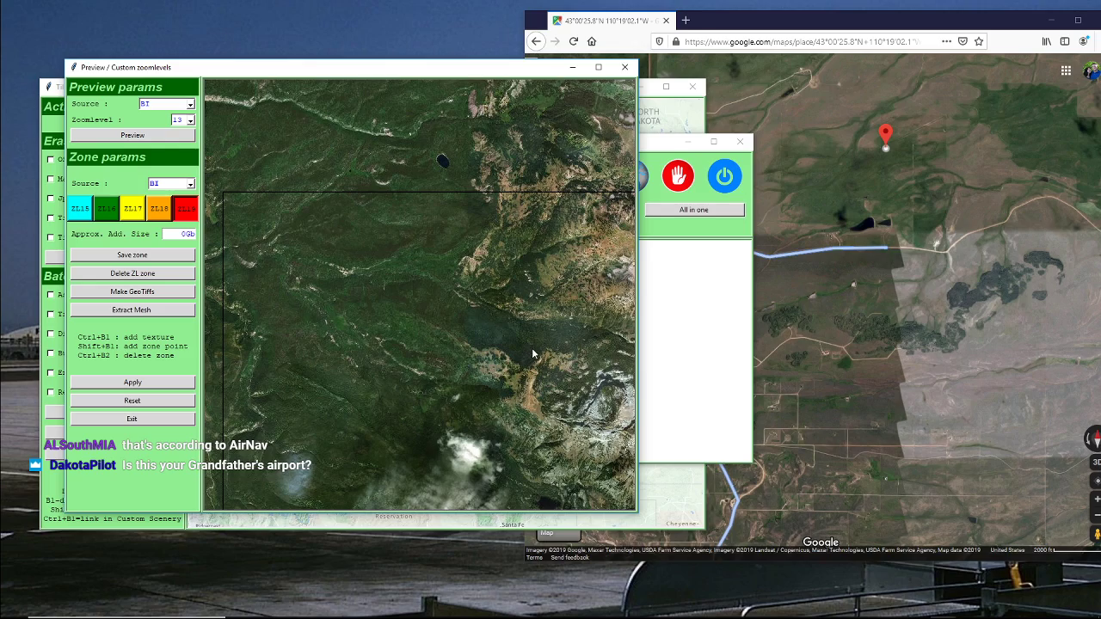
# Step: Examine the preview imagery down to the tile's southern boundary and eastward along it to locate the airport site pinned in Google Maps
pyautogui.scroll(-10, 509, 375)
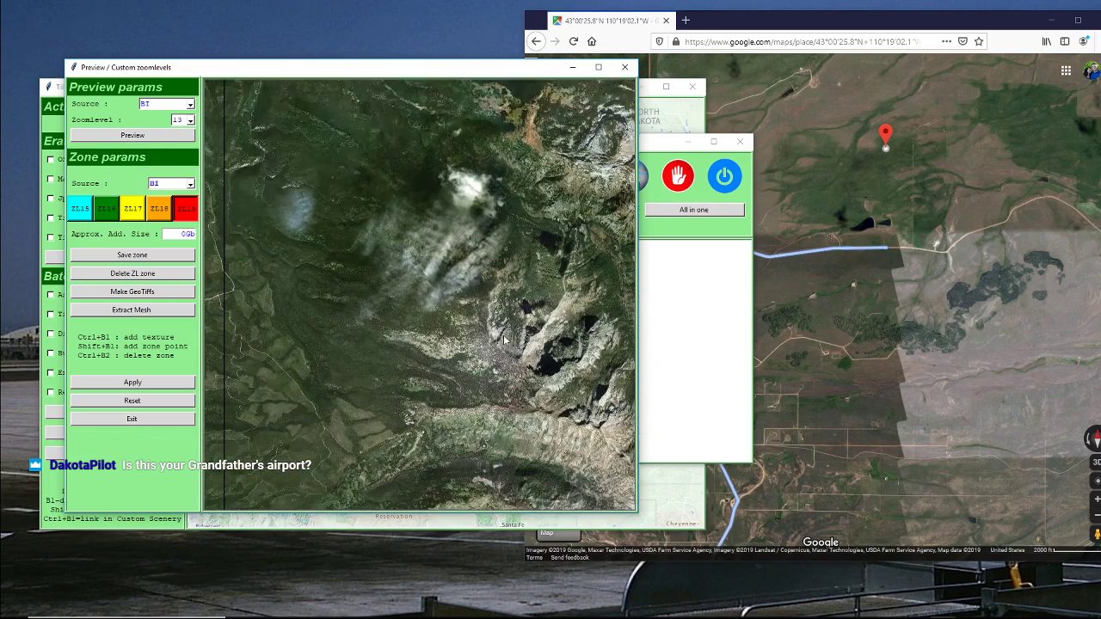
pyautogui.scroll(-8, 525, 440)
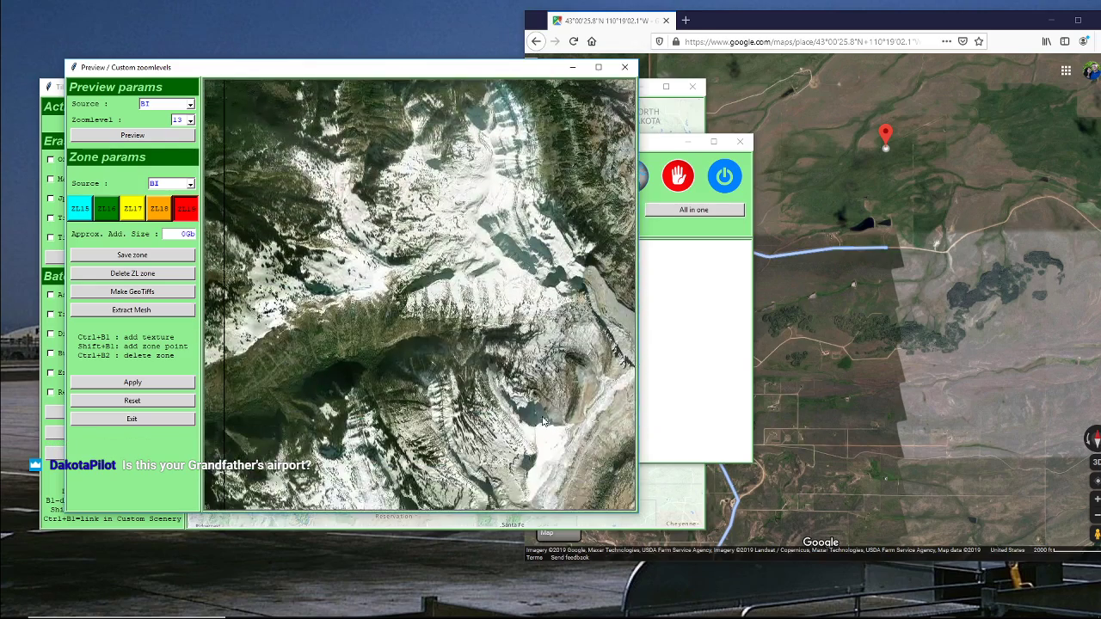
pyautogui.scroll(-8, 566, 433)
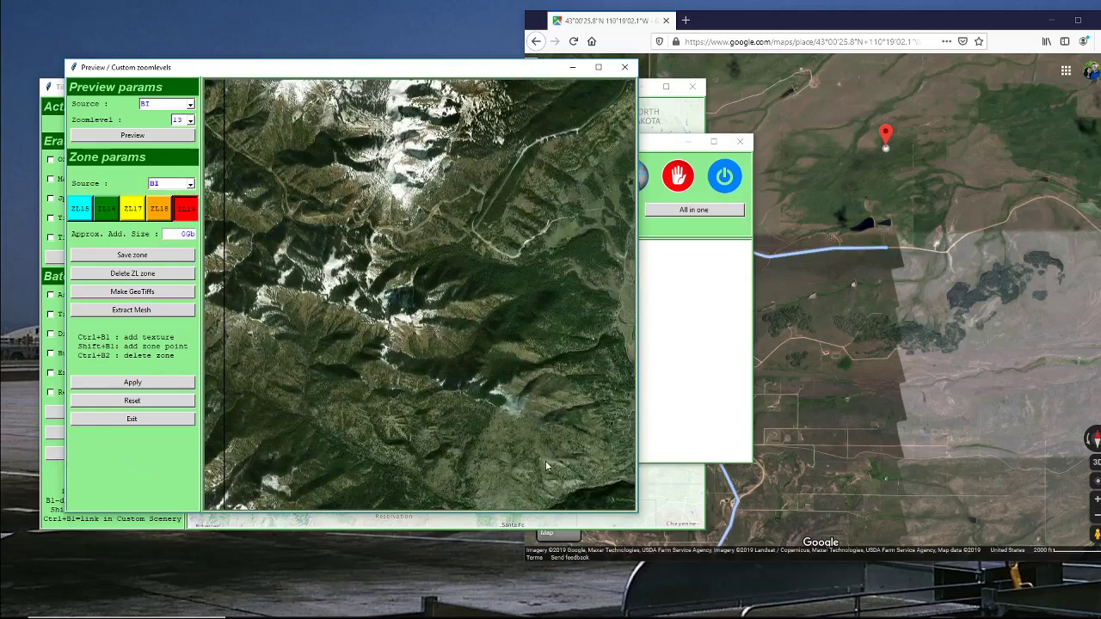
pyautogui.scroll(-8, 560, 394)
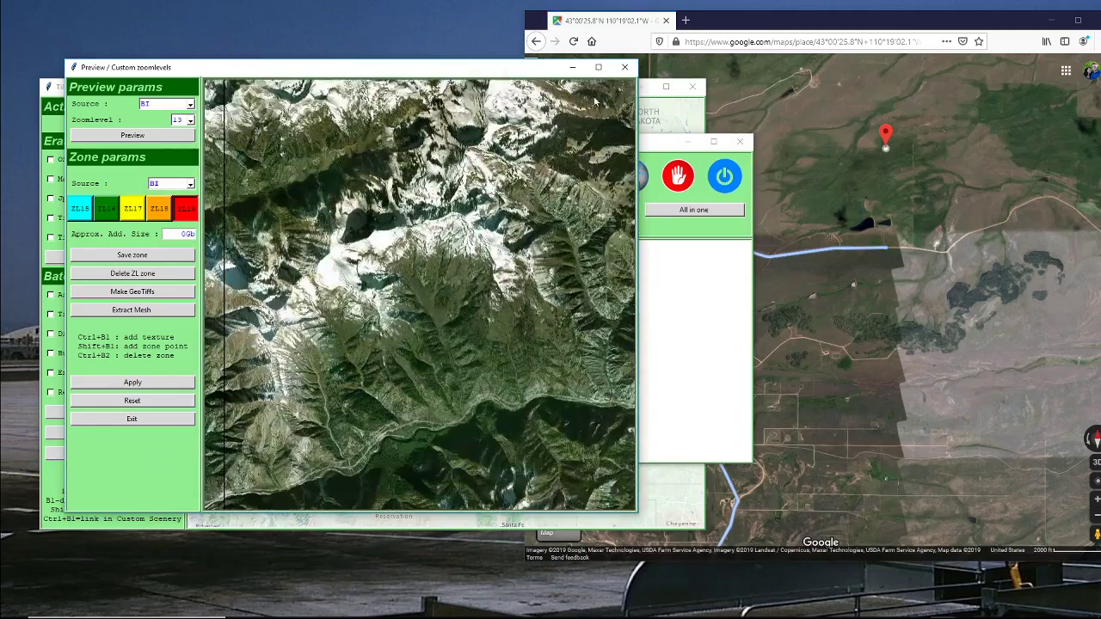
pyautogui.scroll(-4, 568, 155)
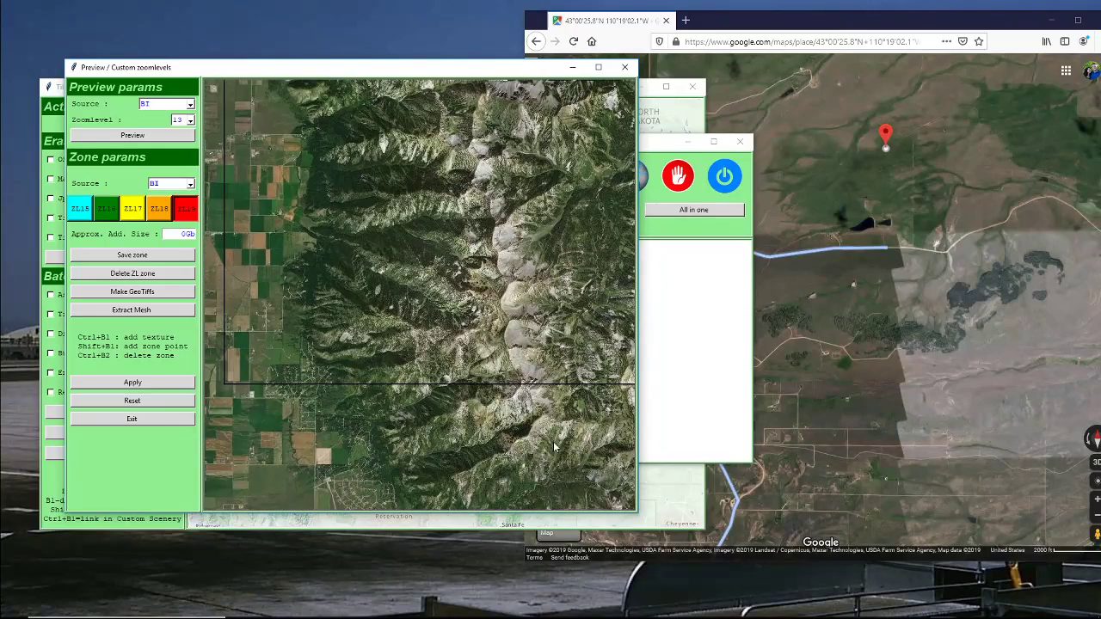
pyautogui.moveTo(567, 355); pyautogui.dragTo(301, 318)
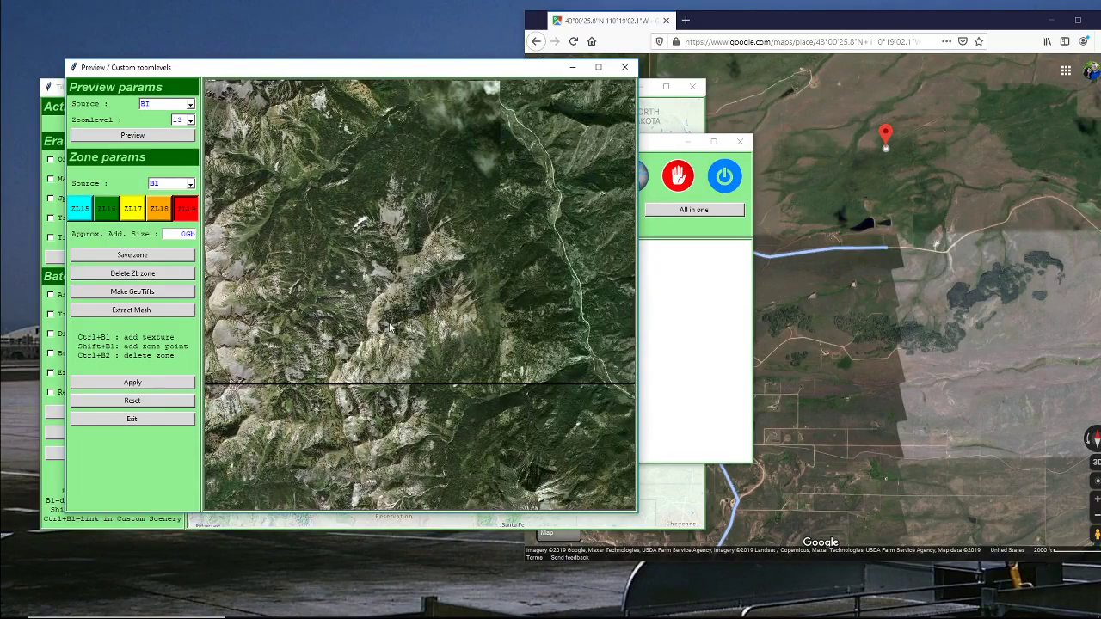
pyautogui.moveTo(550, 297); pyautogui.dragTo(305, 263)
pyautogui.moveTo(554, 339)
pyautogui.mouseDown()
pyautogui.moveTo(301, 281)
pyautogui.moveTo(458, 305)
pyautogui.moveTo(356, 281)
pyautogui.mouseUp()
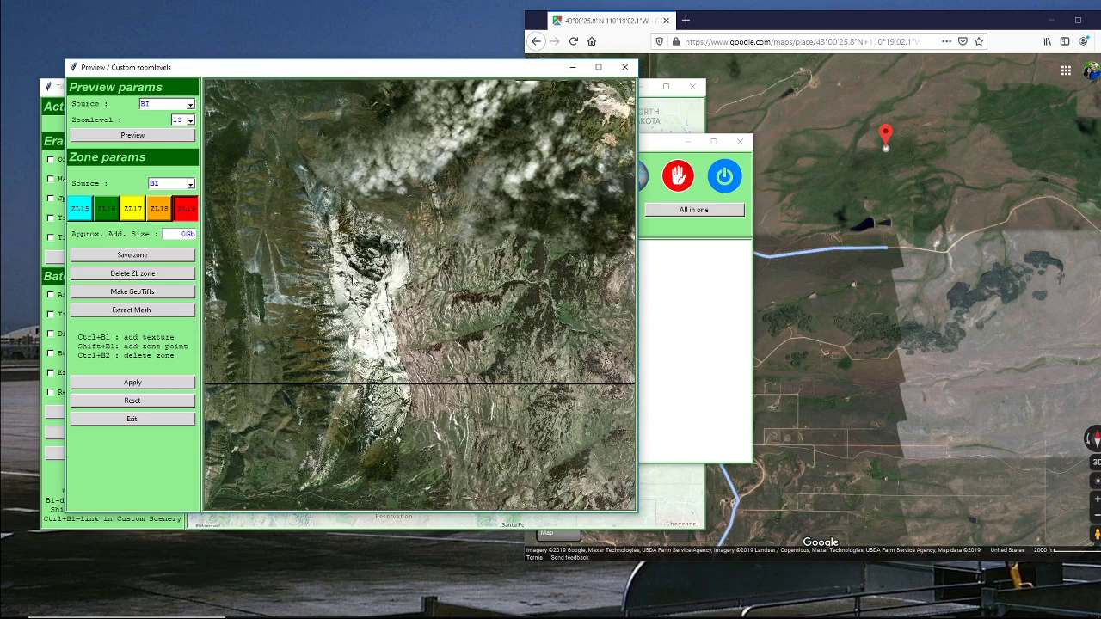
pyautogui.click(801, 37)
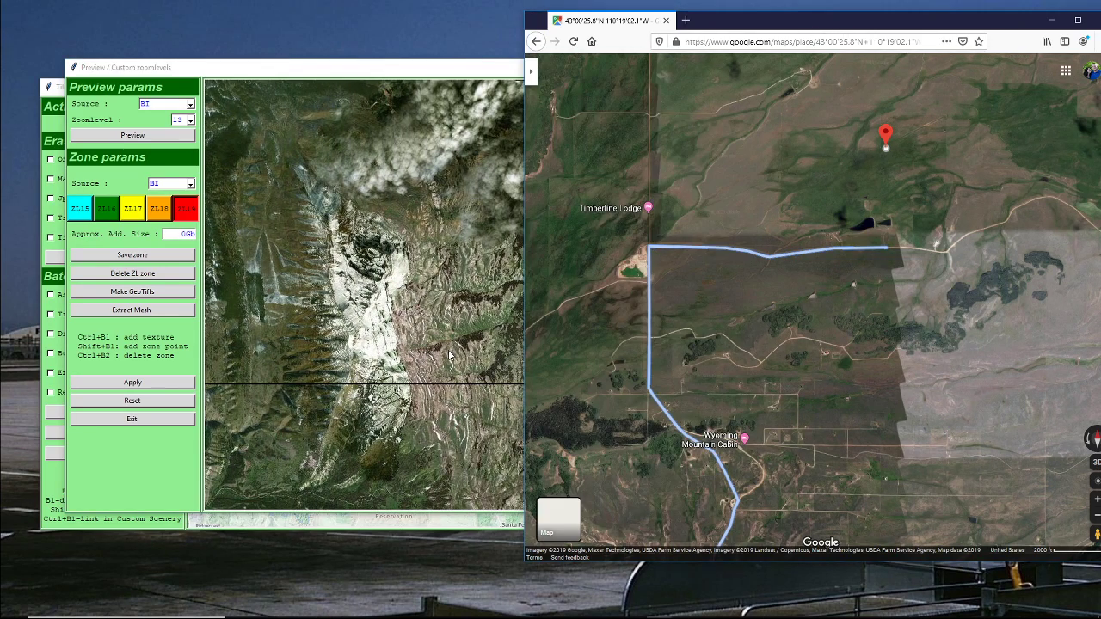
pyautogui.moveTo(449, 355); pyautogui.dragTo(353, 319)
pyautogui.moveTo(493, 331); pyautogui.dragTo(369, 308)
pyautogui.moveTo(456, 330); pyautogui.dragTo(365, 312)
pyautogui.moveTo(508, 337); pyautogui.dragTo(346, 309)
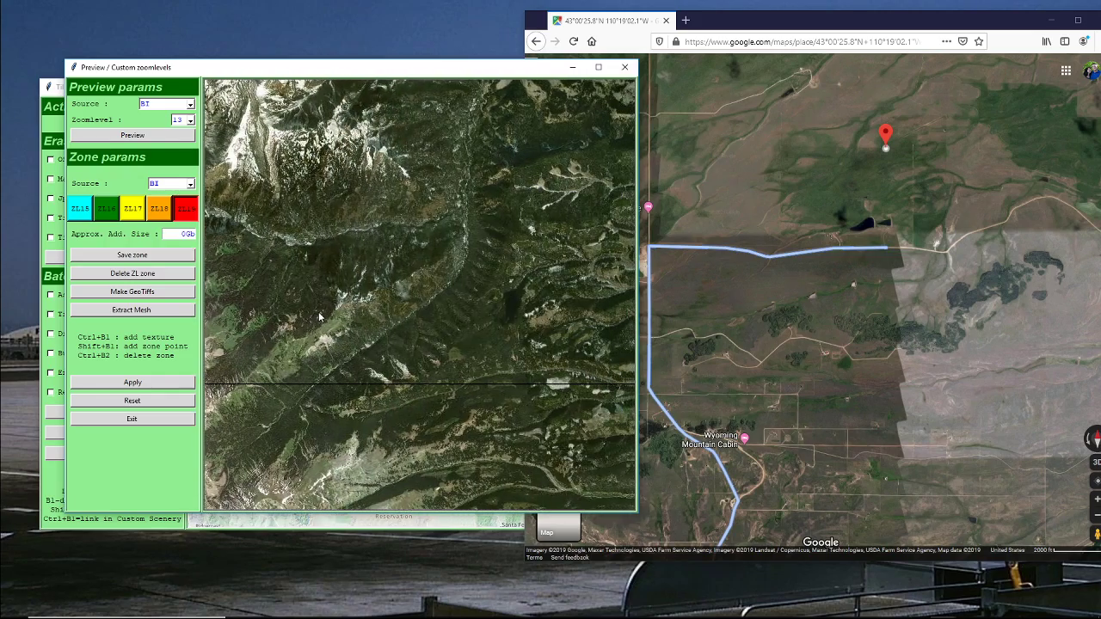
pyautogui.moveTo(551, 343); pyautogui.dragTo(307, 308)
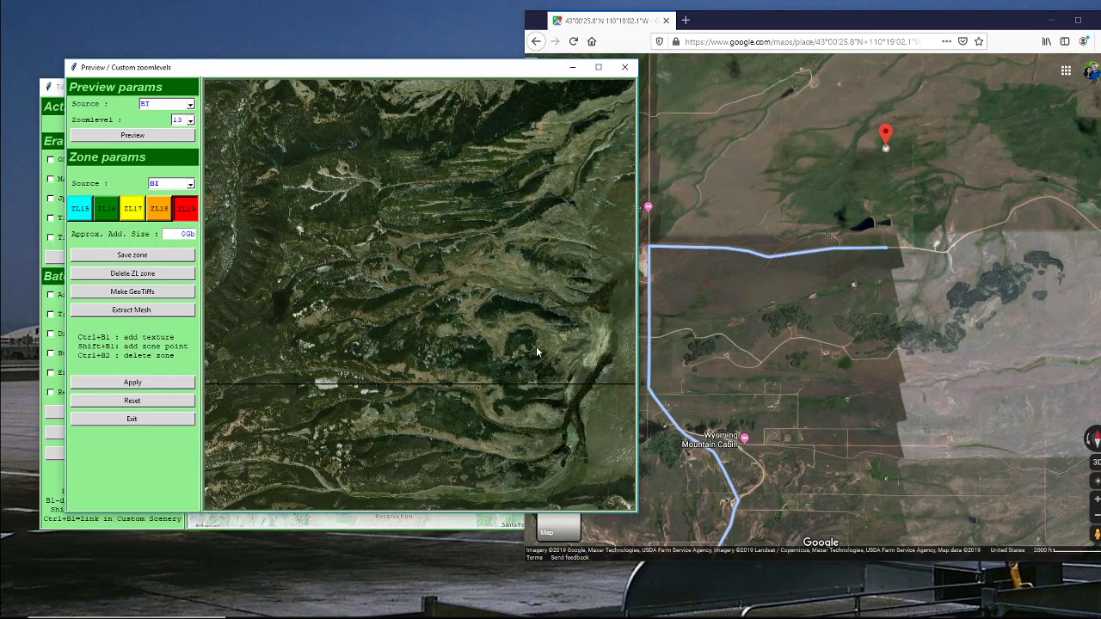
pyautogui.moveTo(536, 346); pyautogui.dragTo(320, 330)
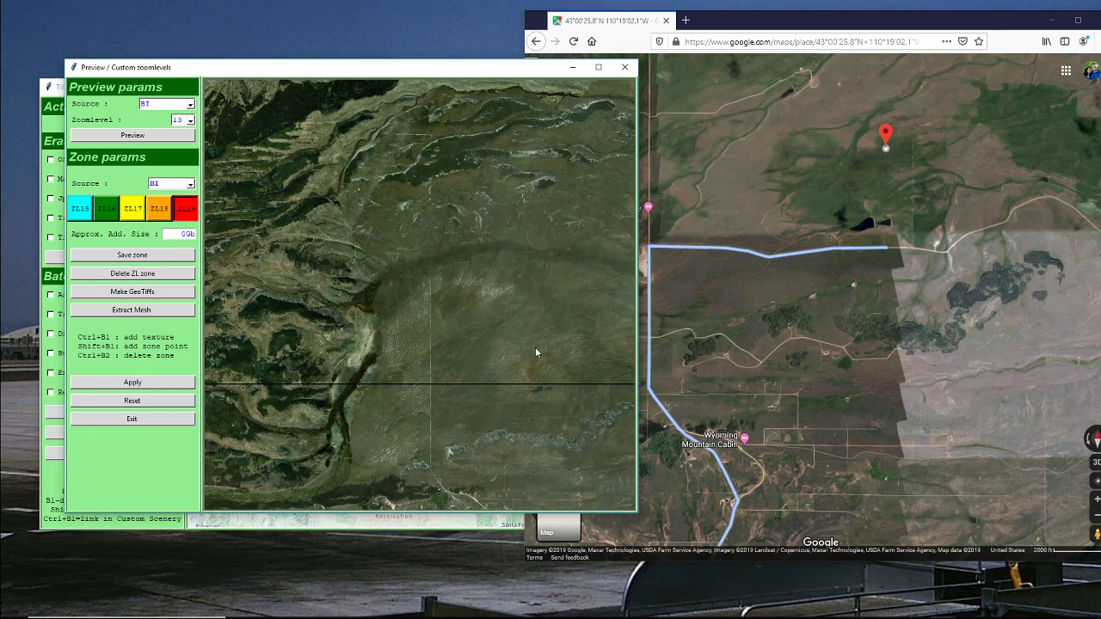
pyautogui.moveTo(536, 346); pyautogui.dragTo(367, 328)
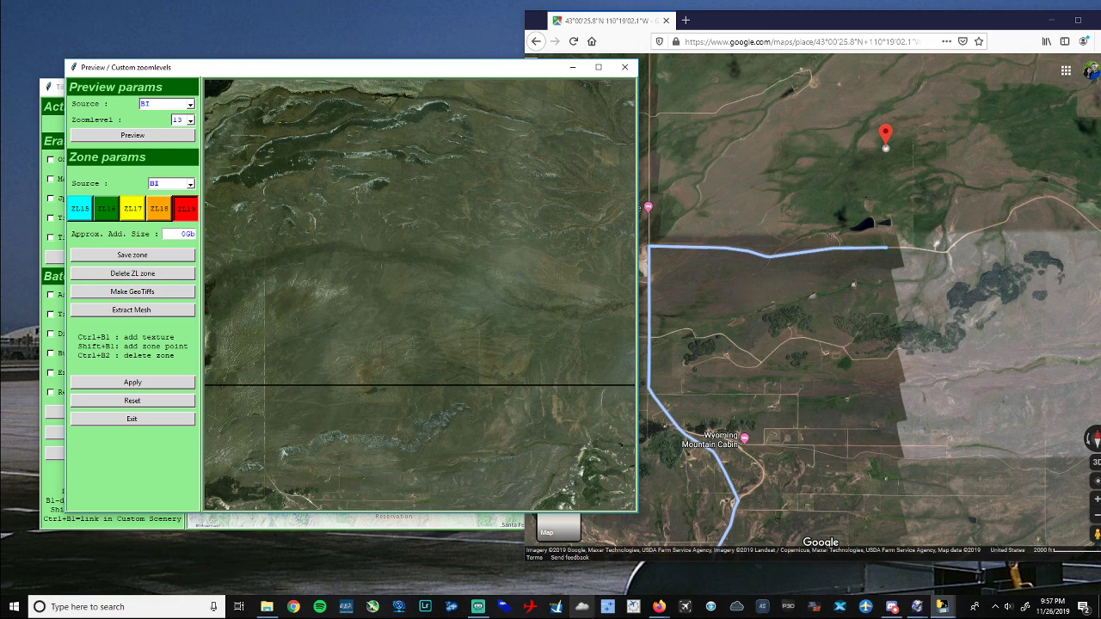
# Step: Delete all three existing images from the geotiffs folder of the 2WY3 Haas Airport scenery
pyautogui.click(267, 607)
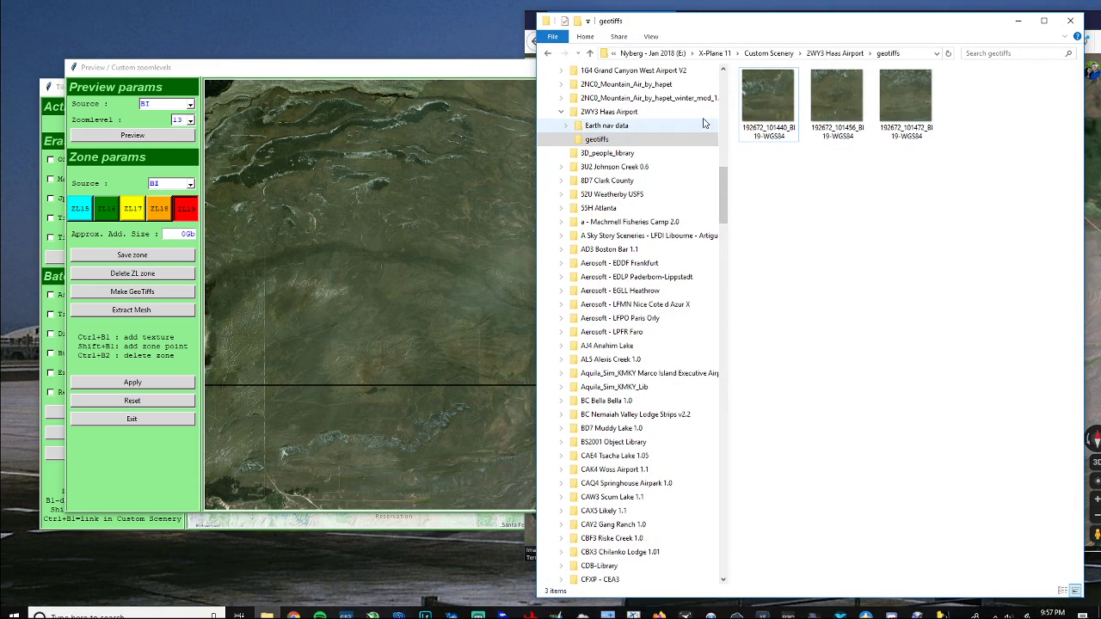
pyautogui.click(768, 99)
pyautogui.keyDown('shift'); pyautogui.click(900, 101); pyautogui.keyUp('shift')
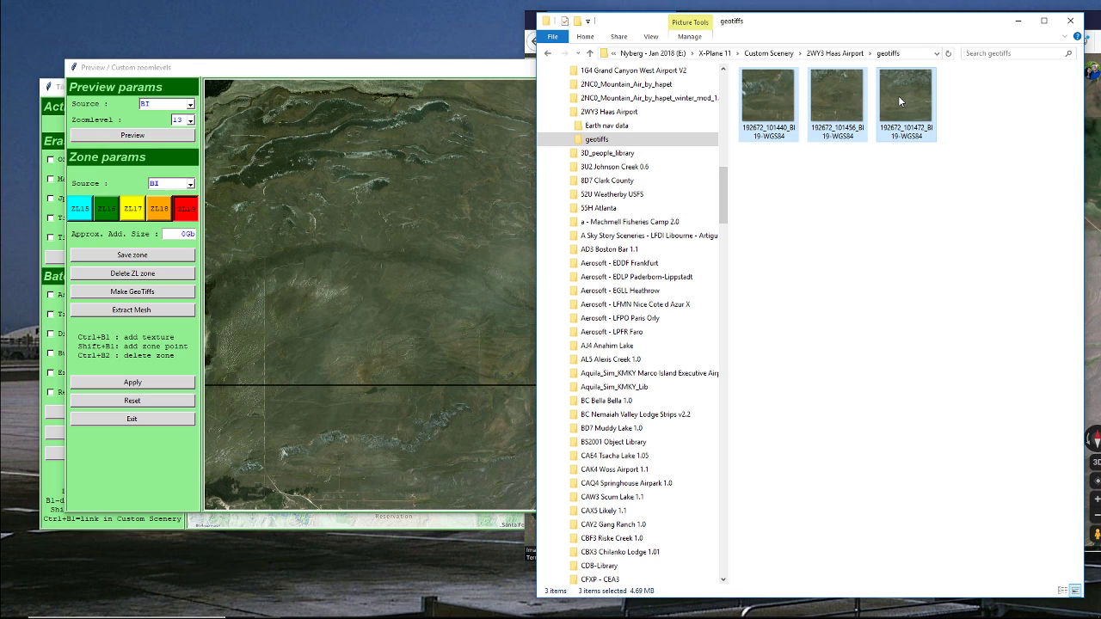
pyautogui.press('Delete')
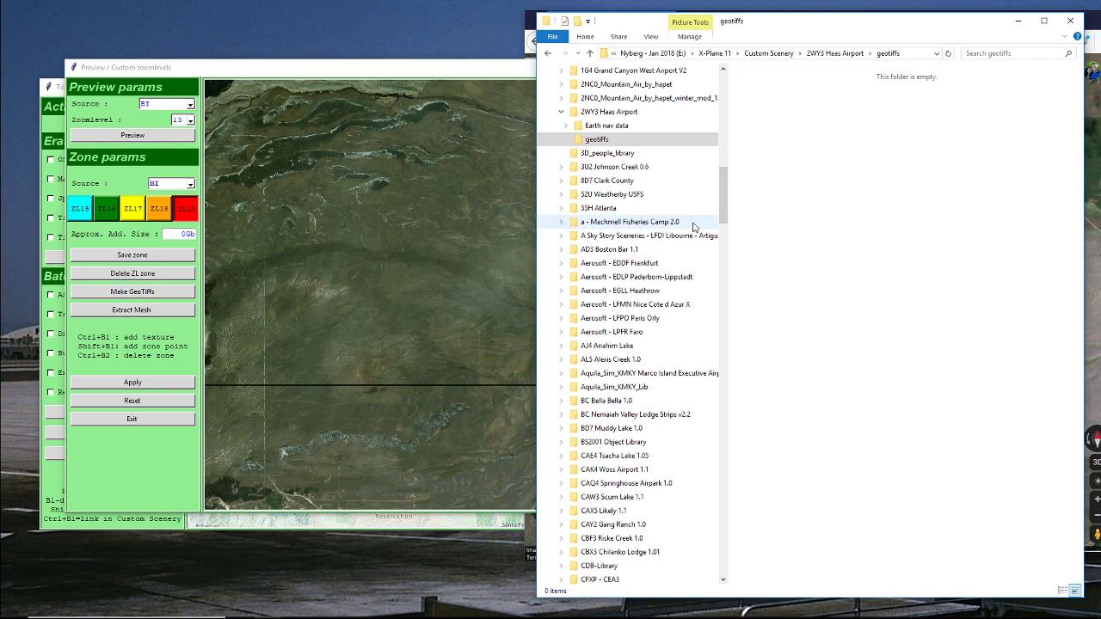
# Step: Delete all nine TIF files from the Ortho4XP Geotiffs folder and put the file window away
pyautogui.moveTo(721, 194); pyautogui.dragTo(724, 148)
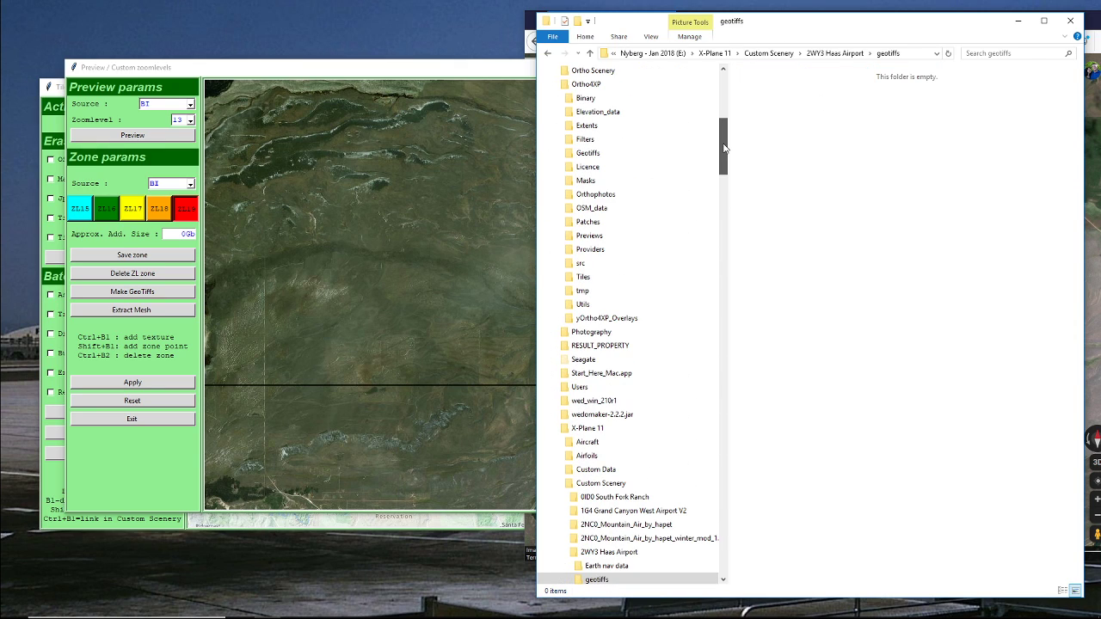
pyautogui.click(609, 156)
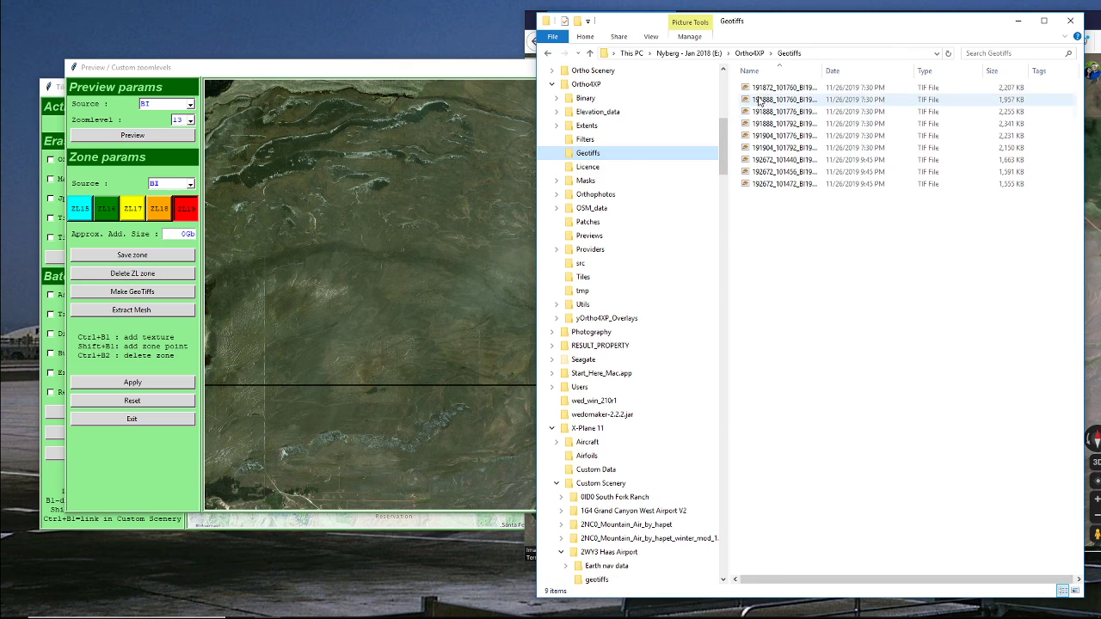
pyautogui.click(762, 89)
pyautogui.keyDown('shift'); pyautogui.click(772, 186); pyautogui.keyUp('shift')
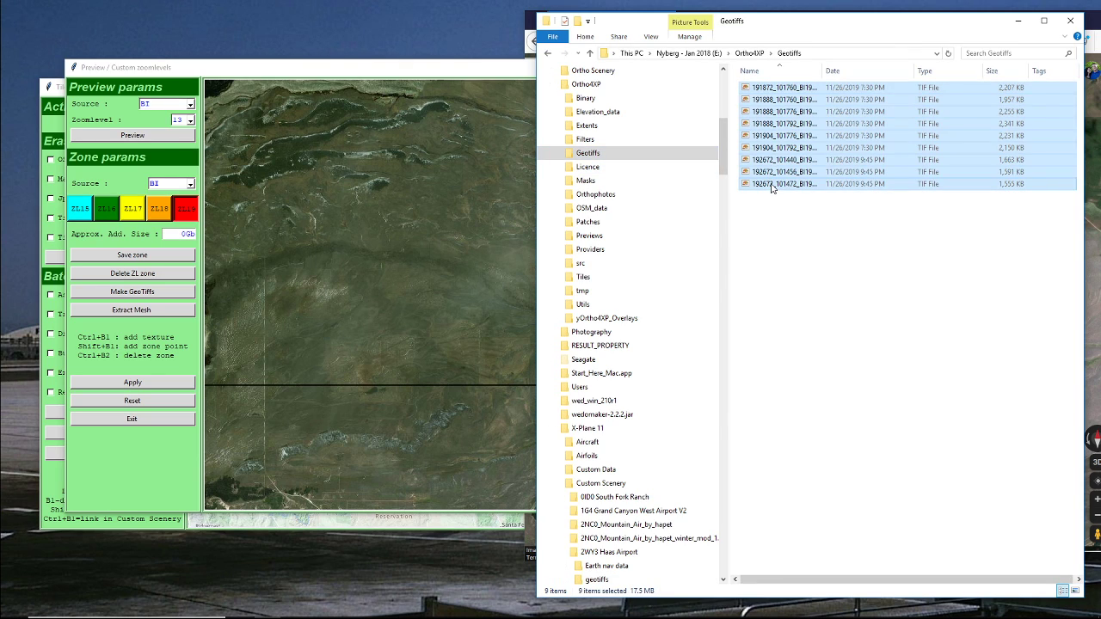
pyautogui.press('Delete')
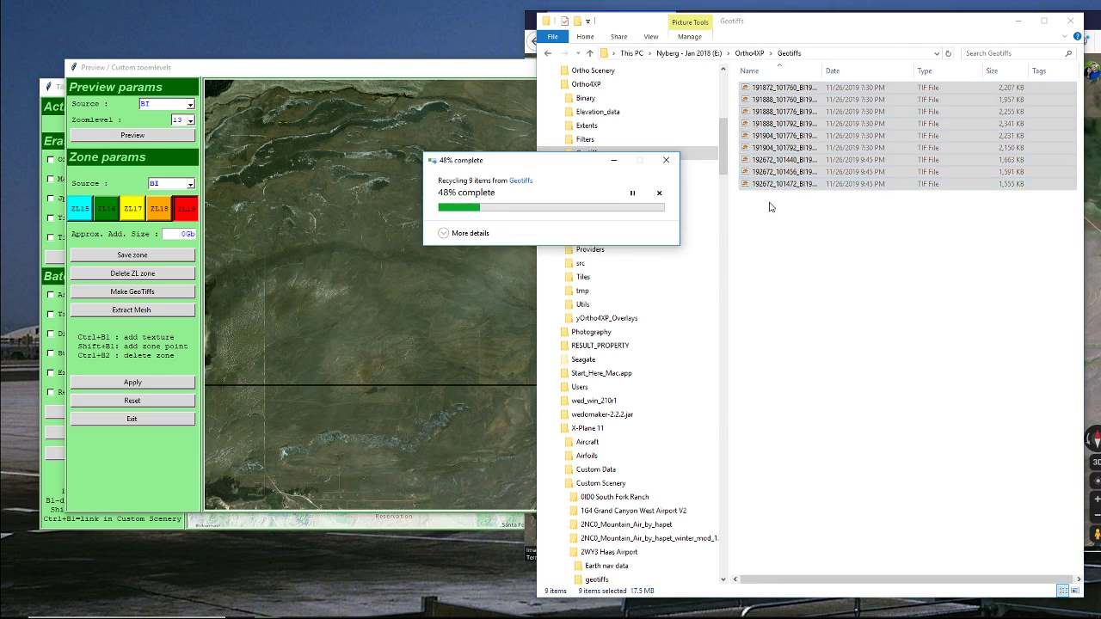
pyautogui.click(1020, 21)
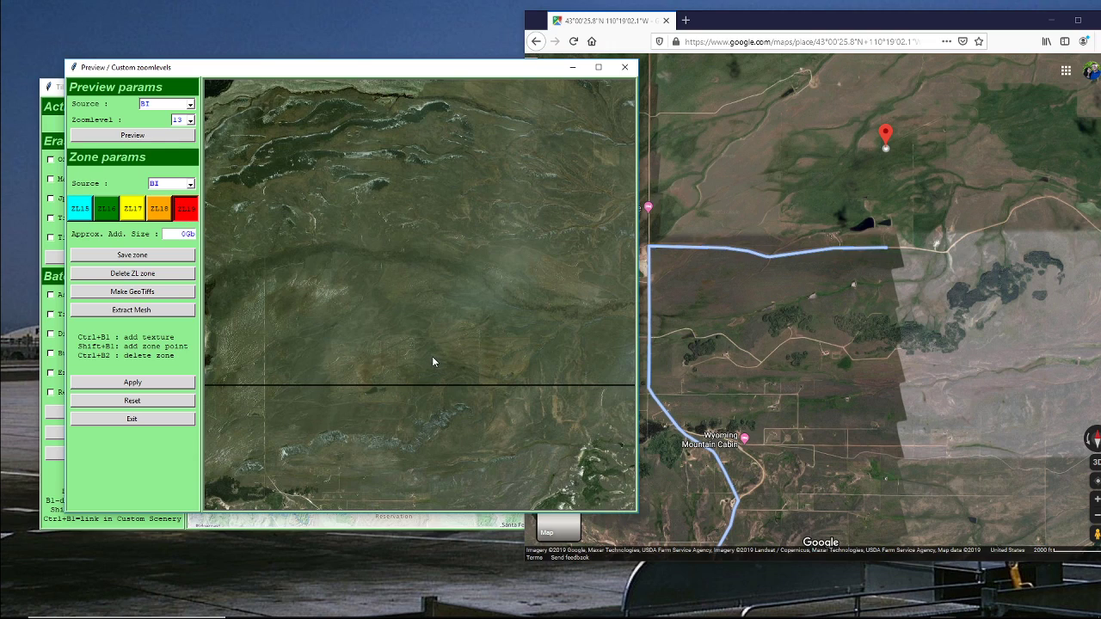
# Step: Add two side-by-side ZL19 textures just north of the tile's southern boundary and check their placement against the surrounding terrain
pyautogui.keyDown('ctrl'); pyautogui.click(384, 345); pyautogui.keyUp('ctrl')
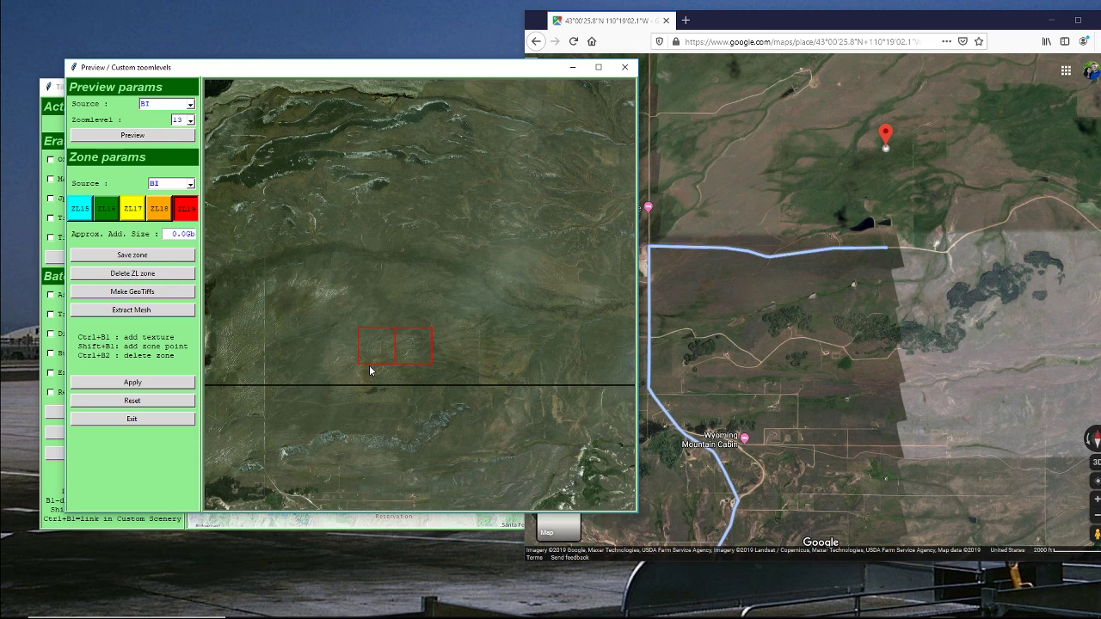
pyautogui.click(599, 67)
pyautogui.moveTo(411, 479); pyautogui.dragTo(633, 309)
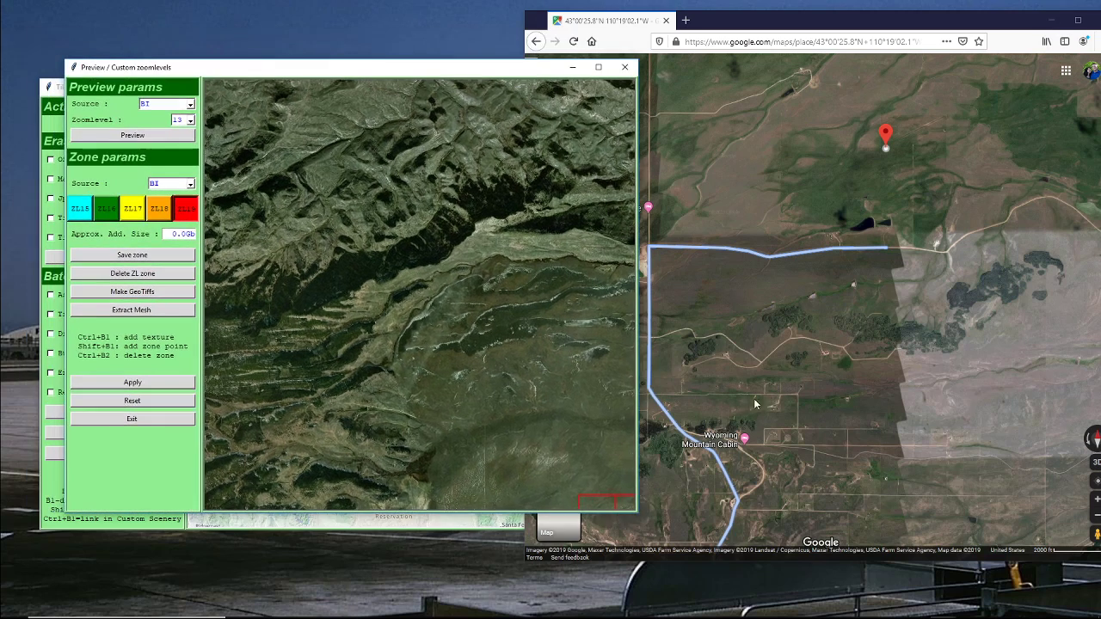
pyautogui.click(1060, 5)
pyautogui.moveTo(500, 425); pyautogui.dragTo(348, 253)
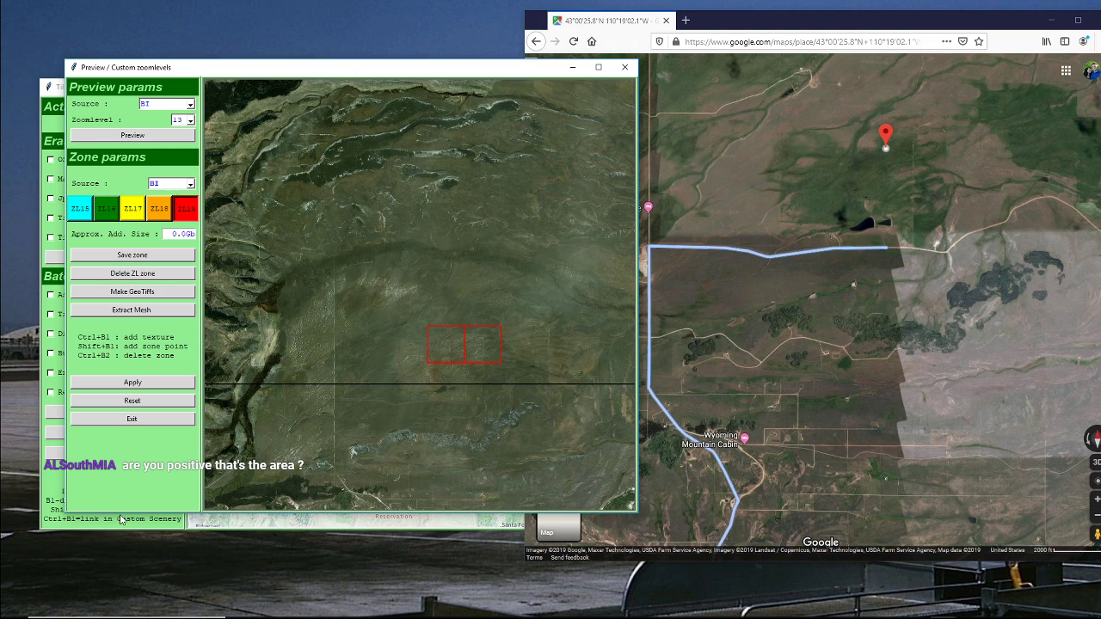
# Step: Add a third ZL19 texture directly east of the existing two and build GeoTIFFs for all three
pyautogui.click(135, 384)
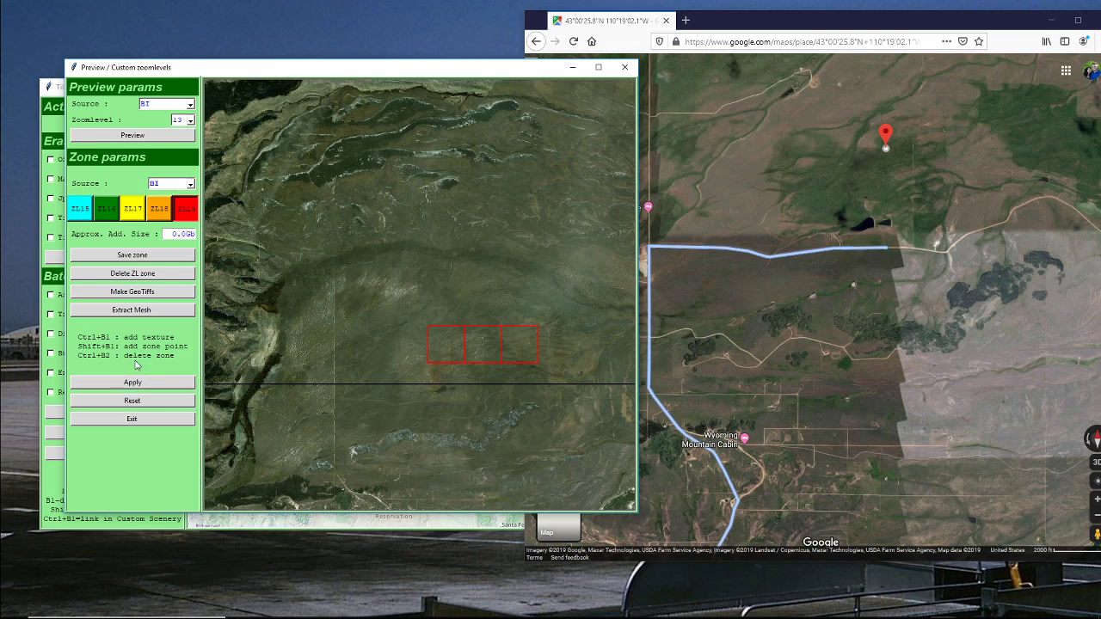
pyautogui.click(140, 293)
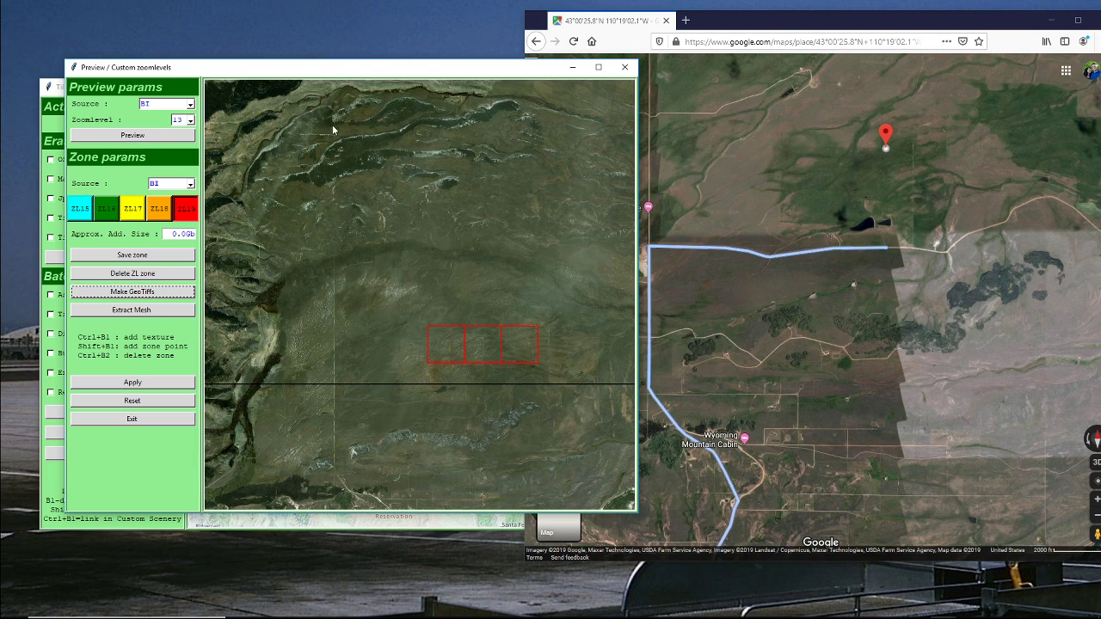
pyautogui.moveTo(353, 68); pyautogui.dragTo(744, 90)
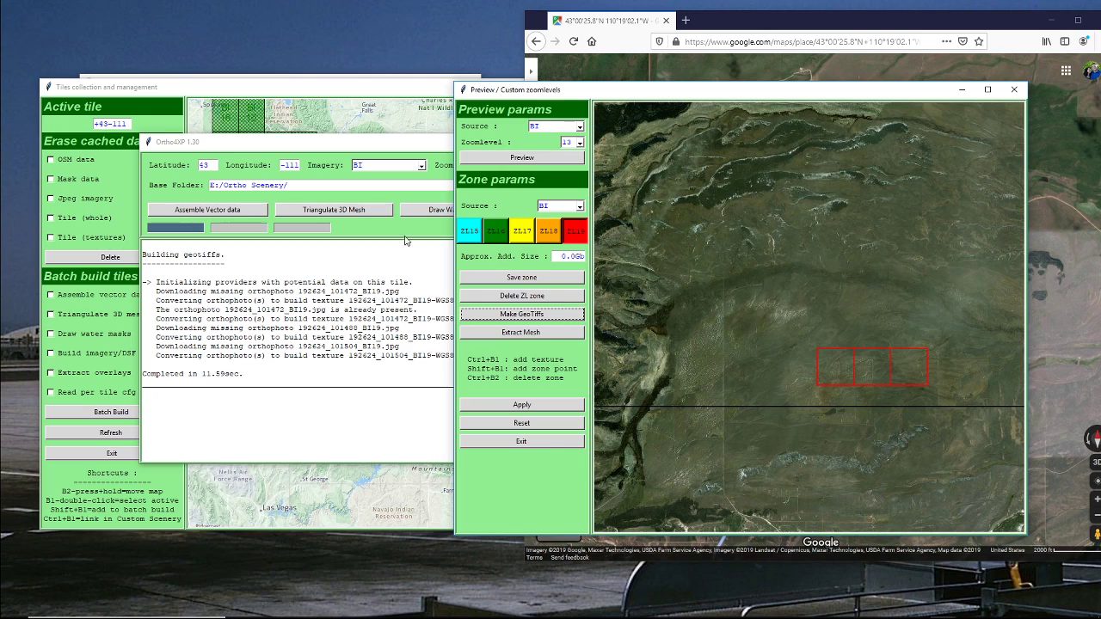
# Step: Minimize the preview, tile collection, console and main Ortho4XP windows, plus the WED scenery package list
pyautogui.click(964, 89)
pyautogui.click(485, 91)
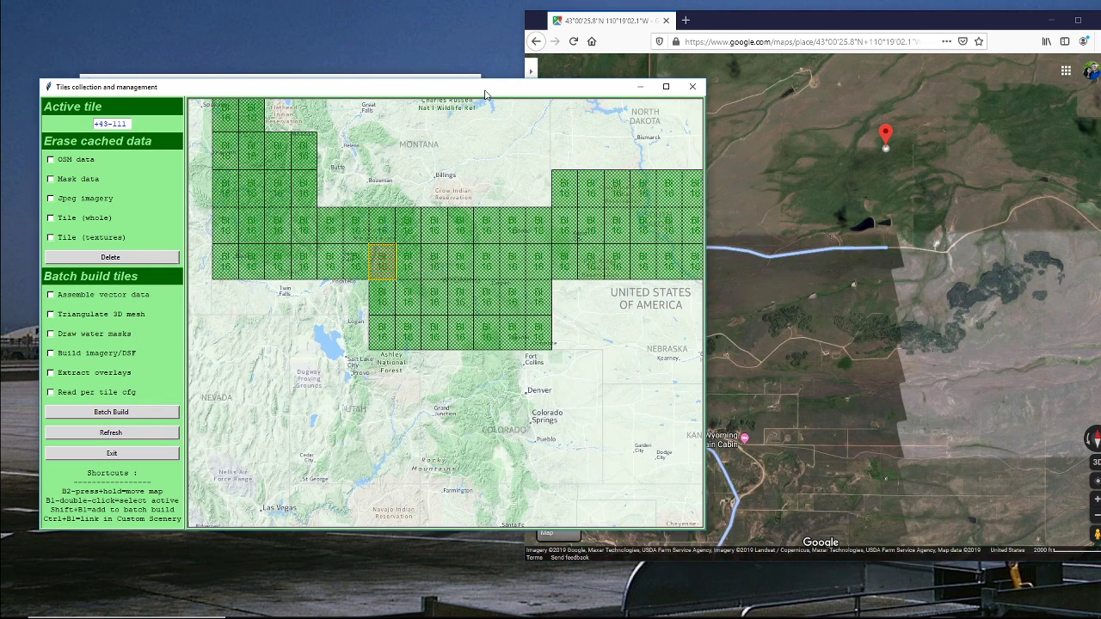
pyautogui.click(651, 88)
pyautogui.click(479, 113)
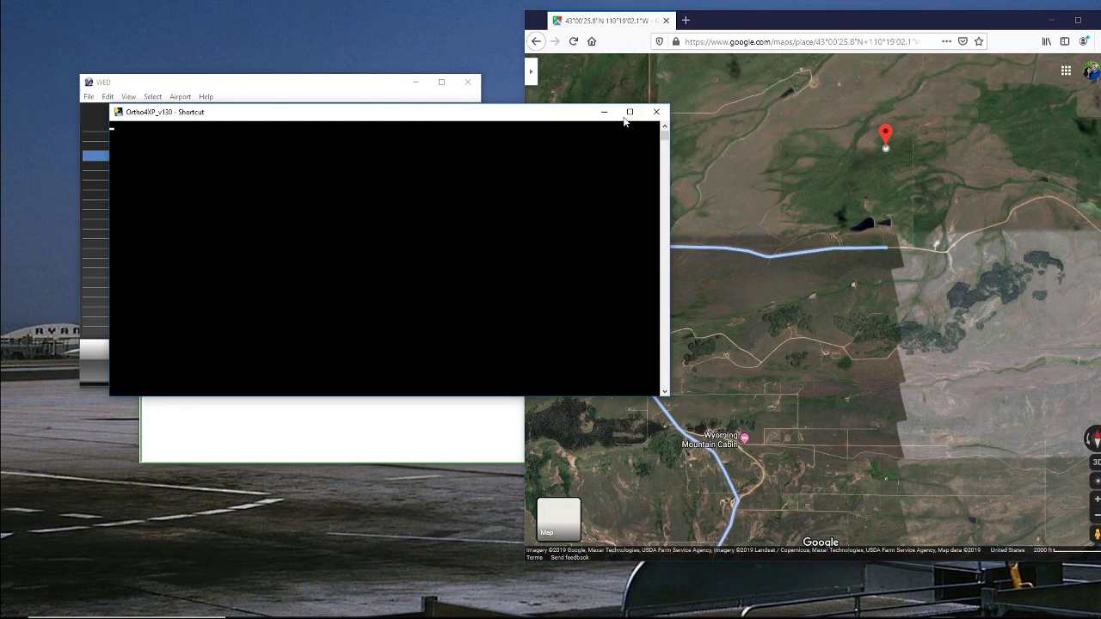
pyautogui.click(604, 112)
pyautogui.click(460, 145)
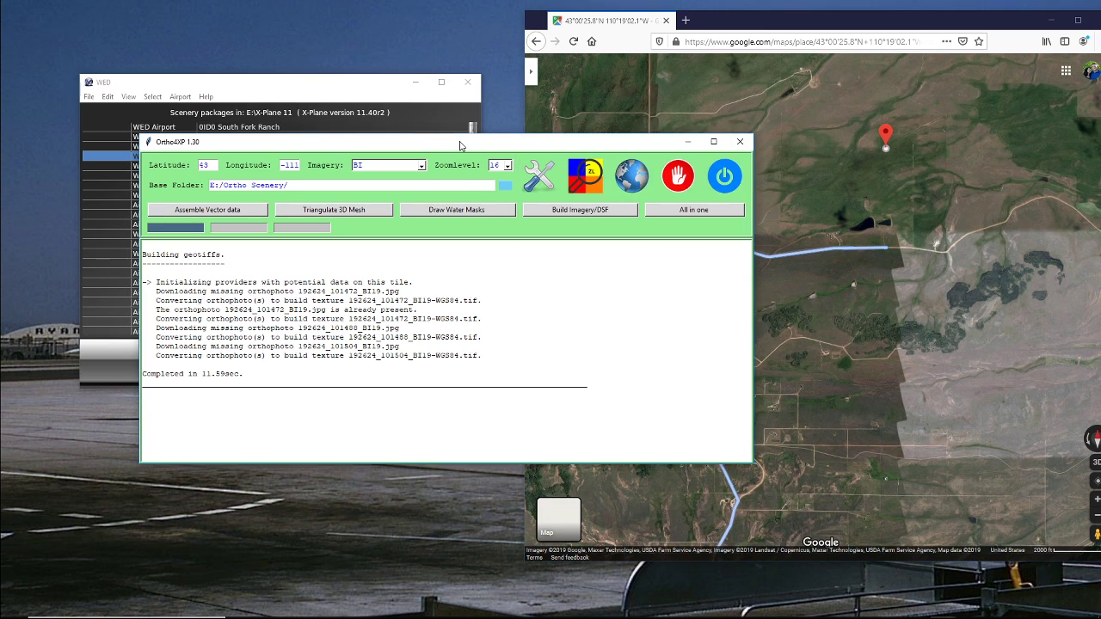
pyautogui.click(693, 143)
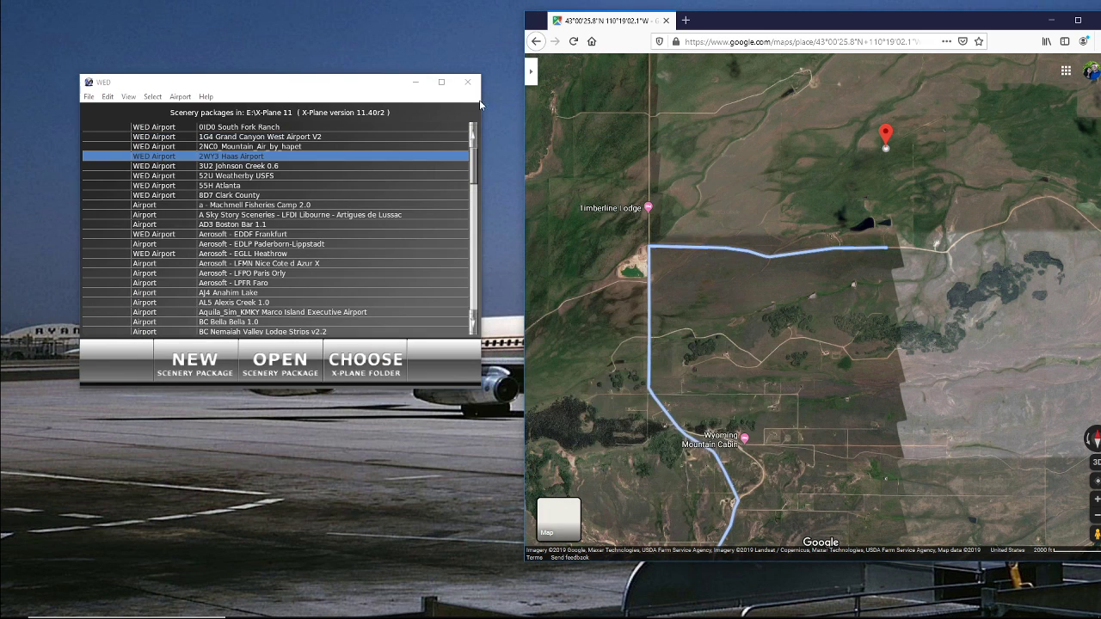
pyautogui.click(417, 83)
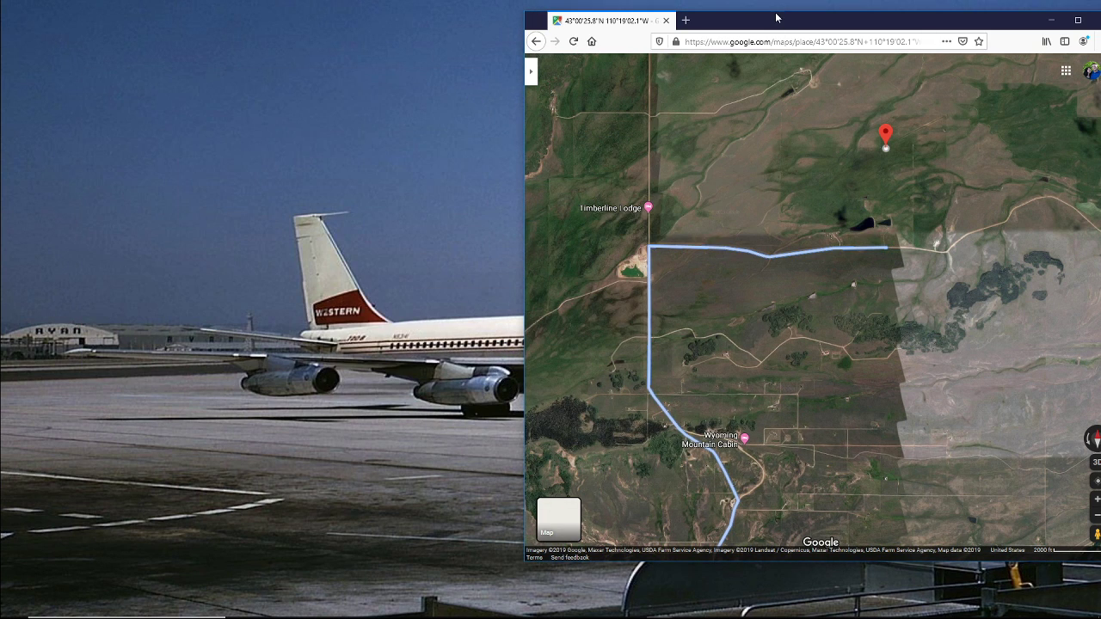
# Step: Switch to WED's 2WY3 Haas Airport scenery window and close it without saving changes
pyautogui.moveTo(473, 616)
pyautogui.moveTo(921, 616)
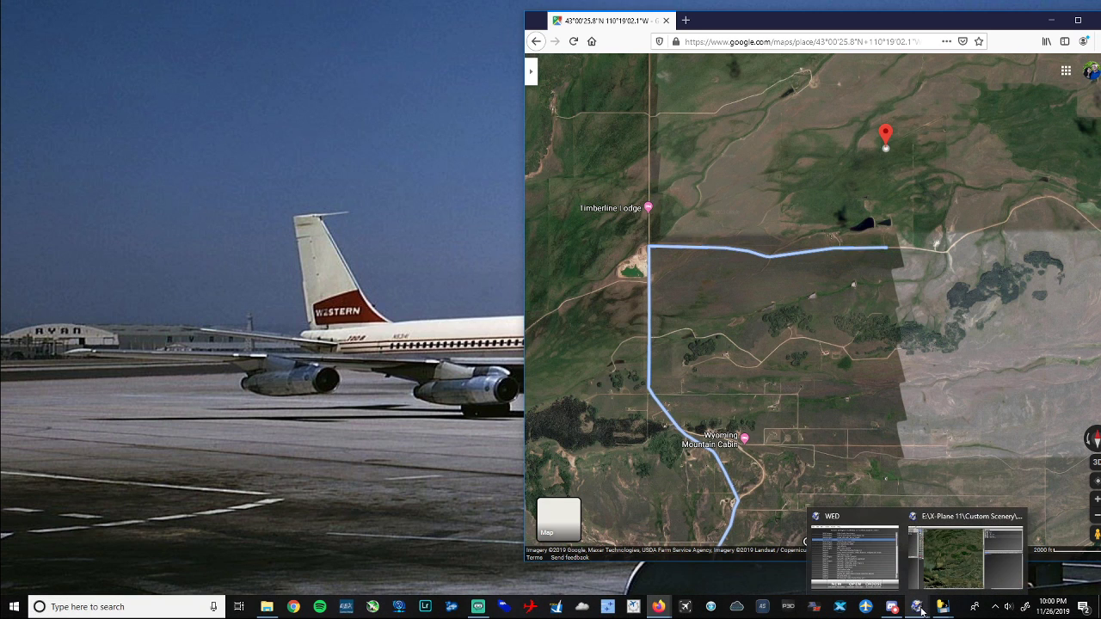
pyautogui.click(964, 555)
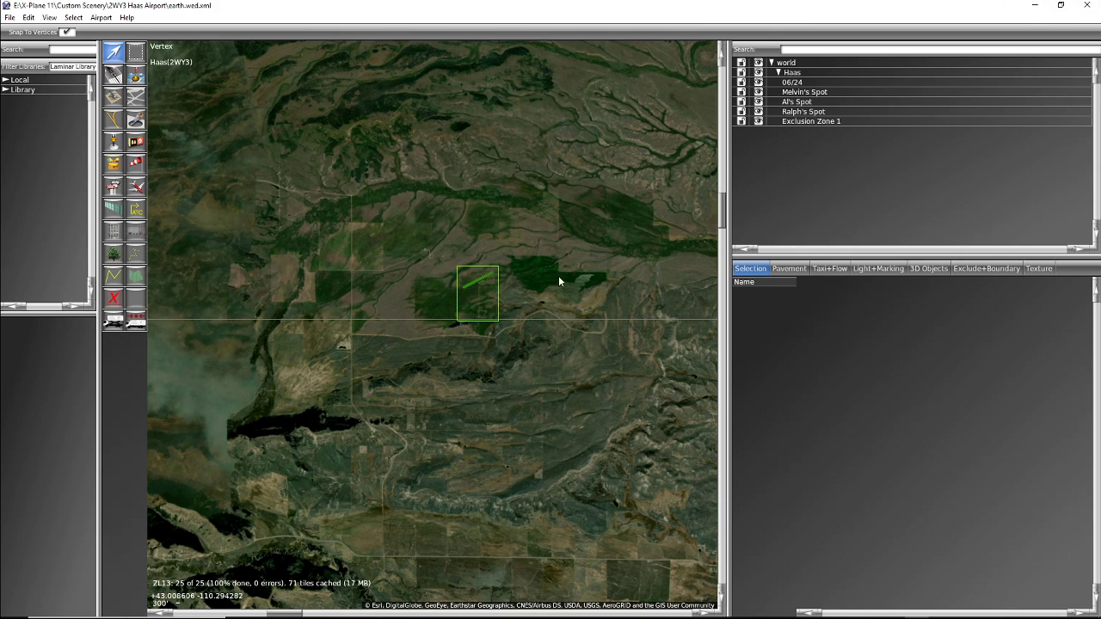
pyautogui.click(1087, 5)
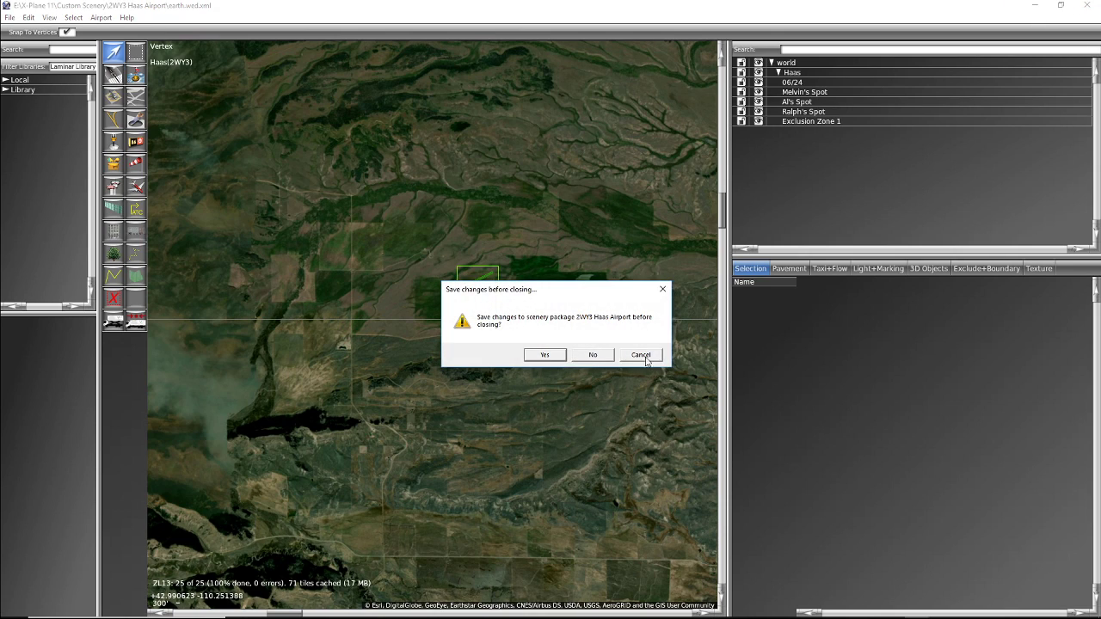
pyautogui.click(593, 356)
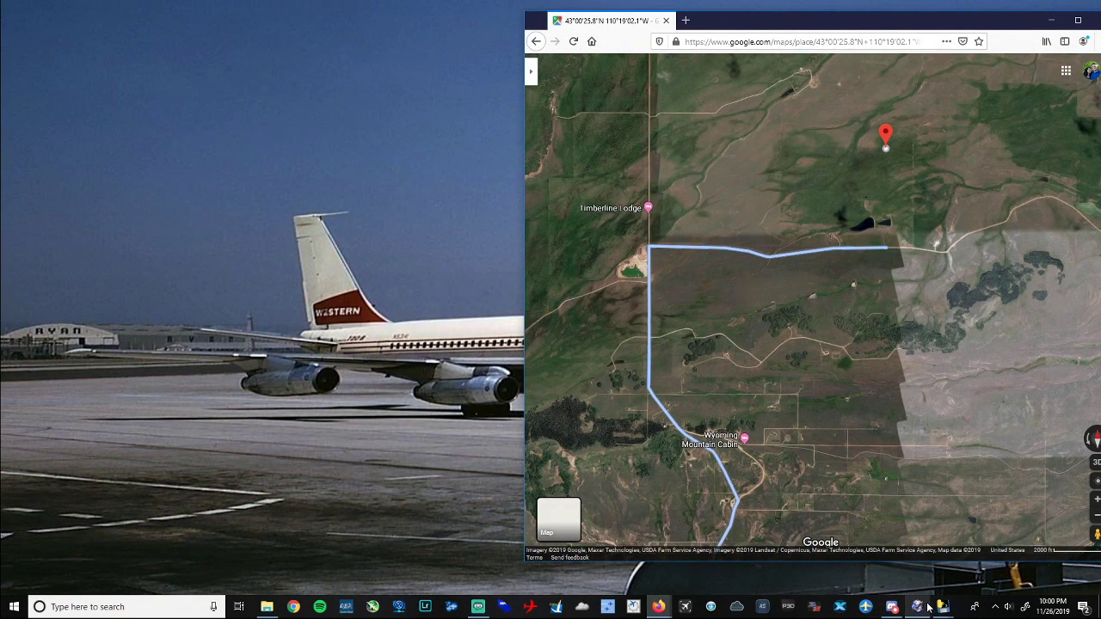
# Step: Reopen the 2WY3 Haas Airport scenery package from WED's package list and bring the whole exclusion zone into view
pyautogui.moveTo(942, 607)
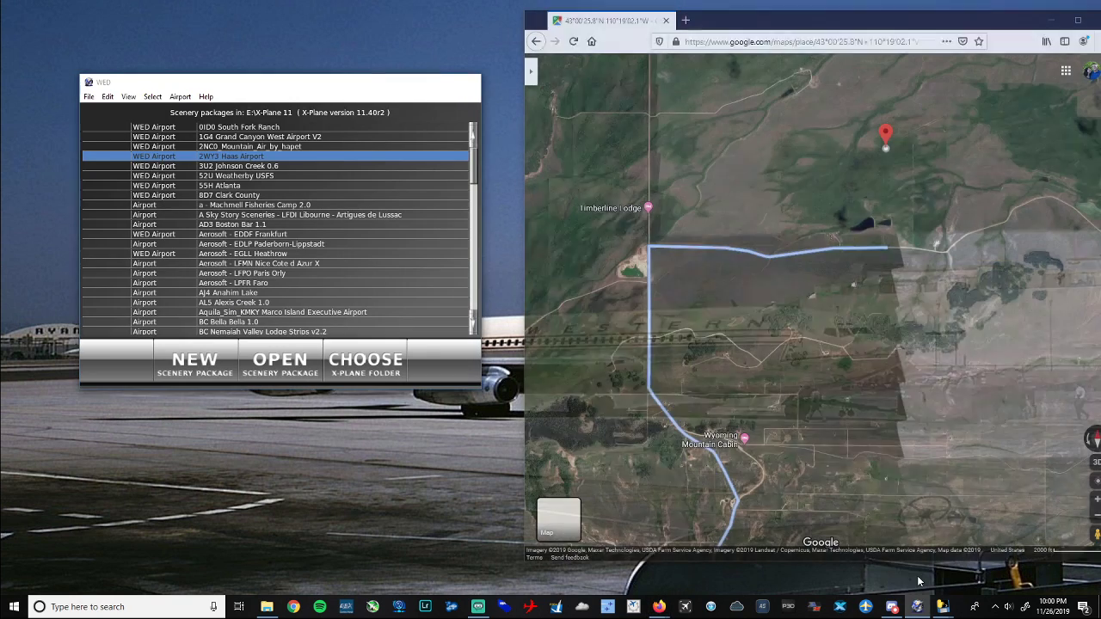
pyautogui.click(919, 582)
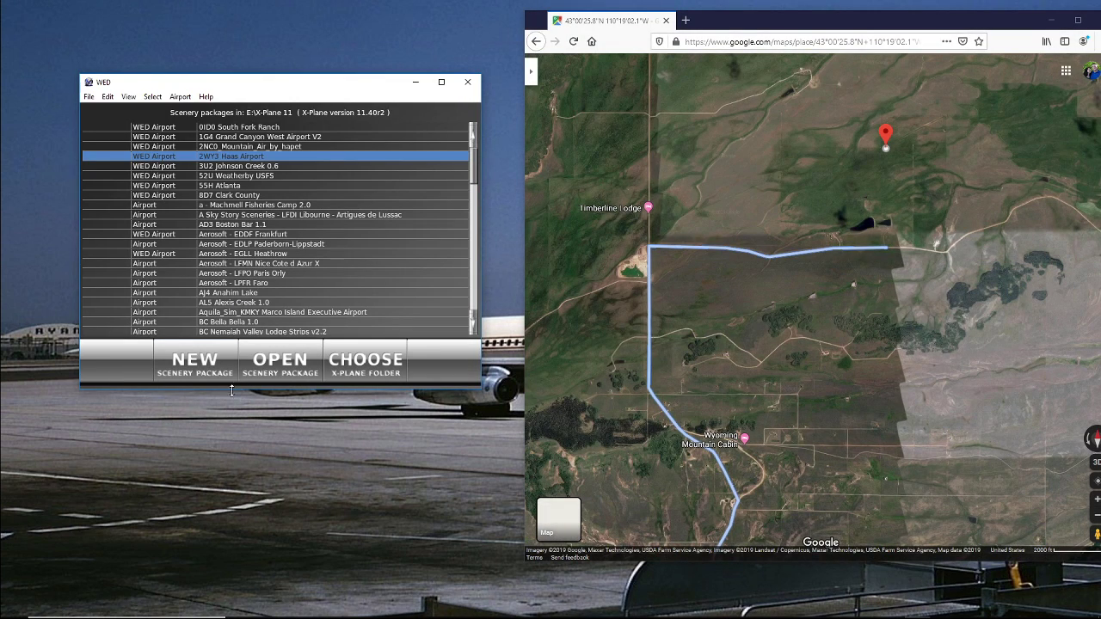
pyautogui.click(289, 369)
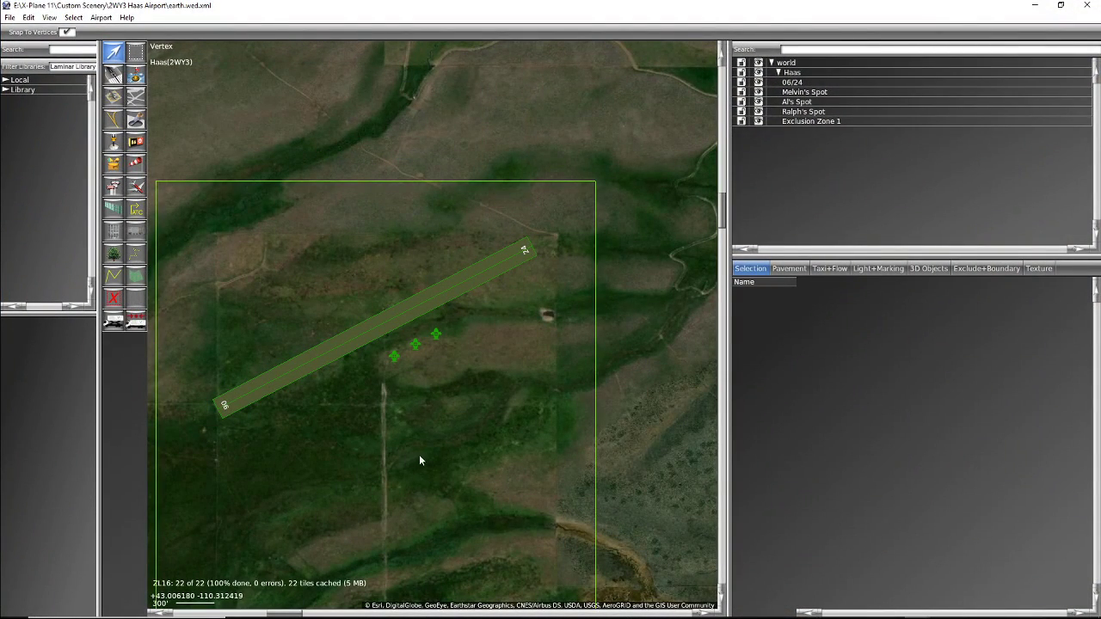
pyautogui.moveTo(418, 457); pyautogui.dragTo(479, 381, button='right')
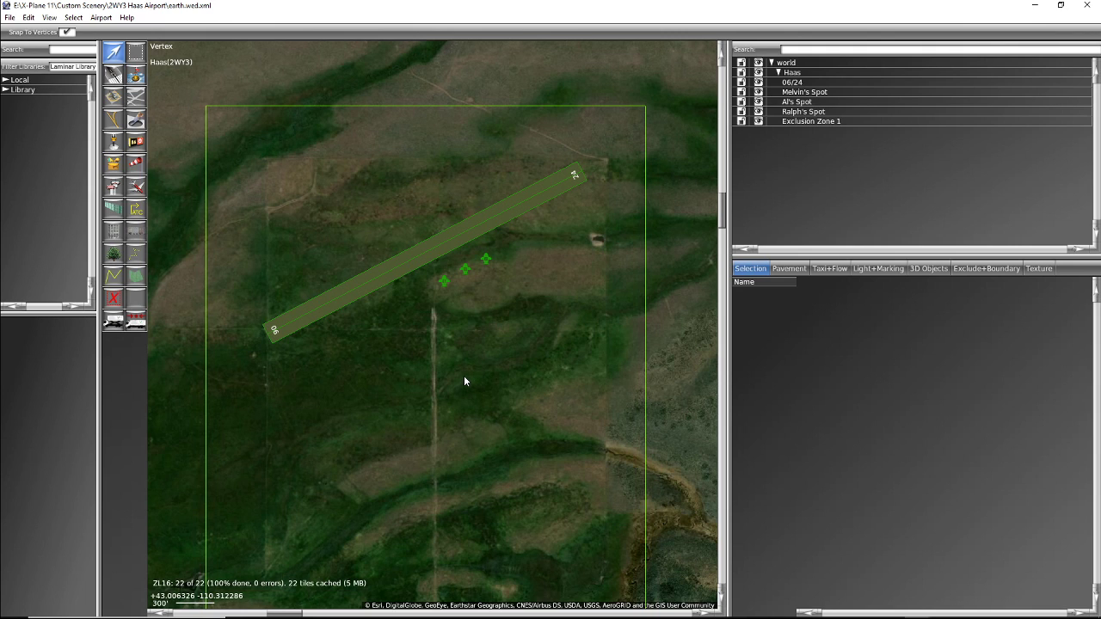
pyautogui.scroll(-3, 464, 372)
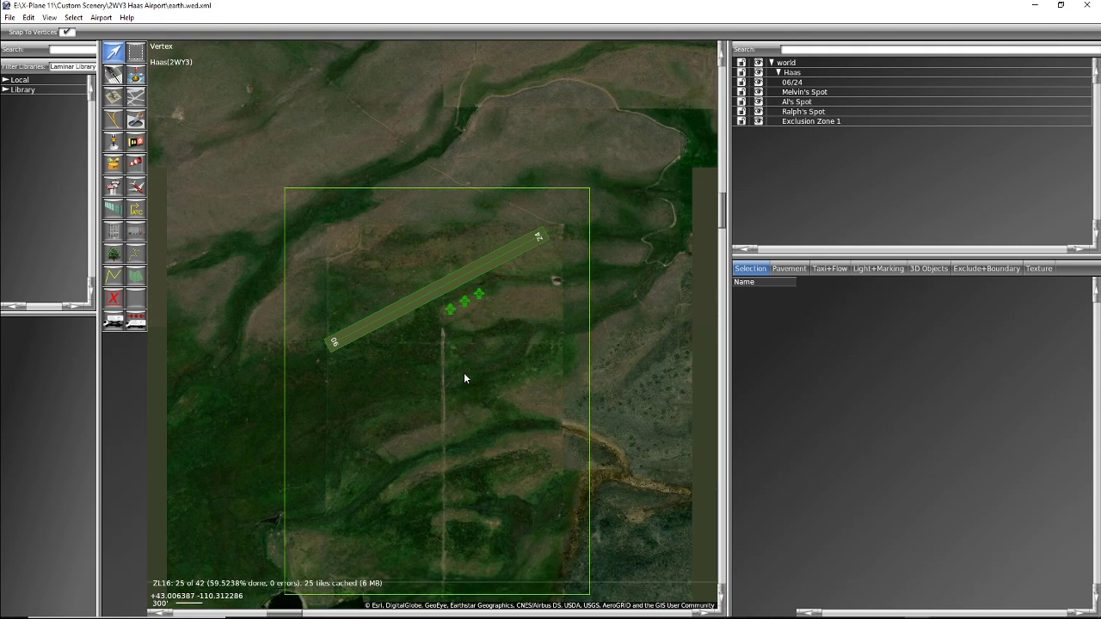
pyautogui.click(28, 17)
pyautogui.moveTo(10, 17)
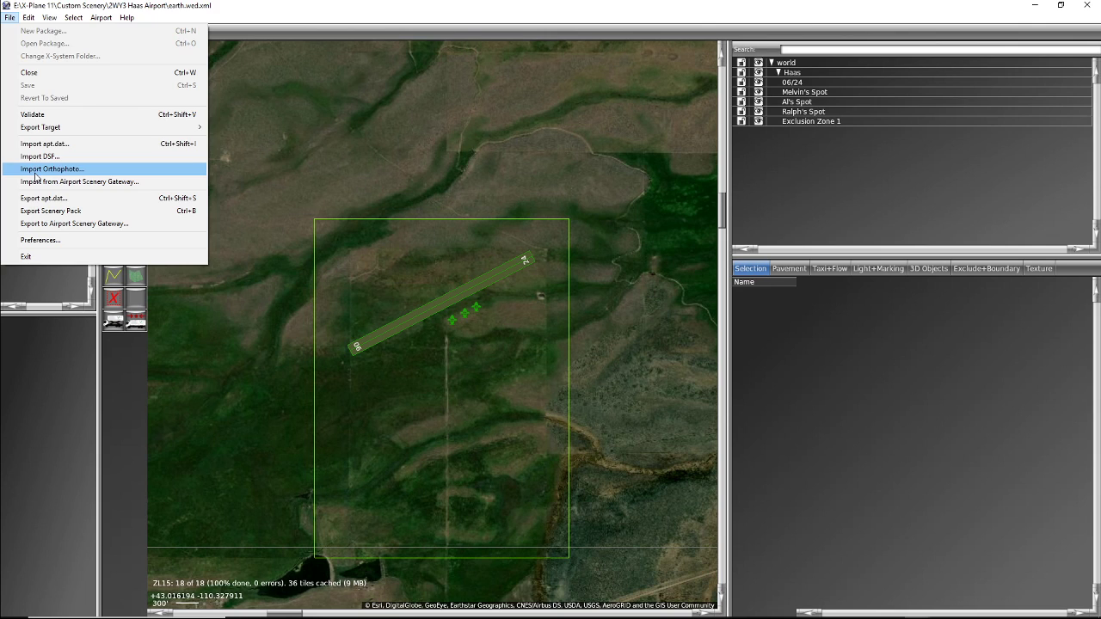
pyautogui.click(35, 172)
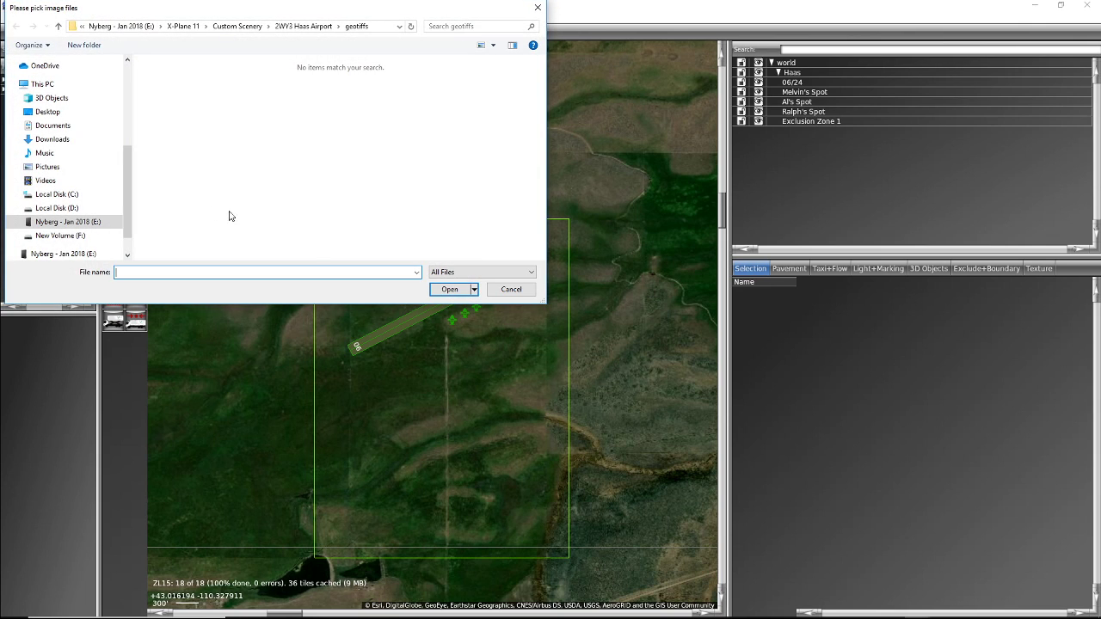
pyautogui.click(511, 289)
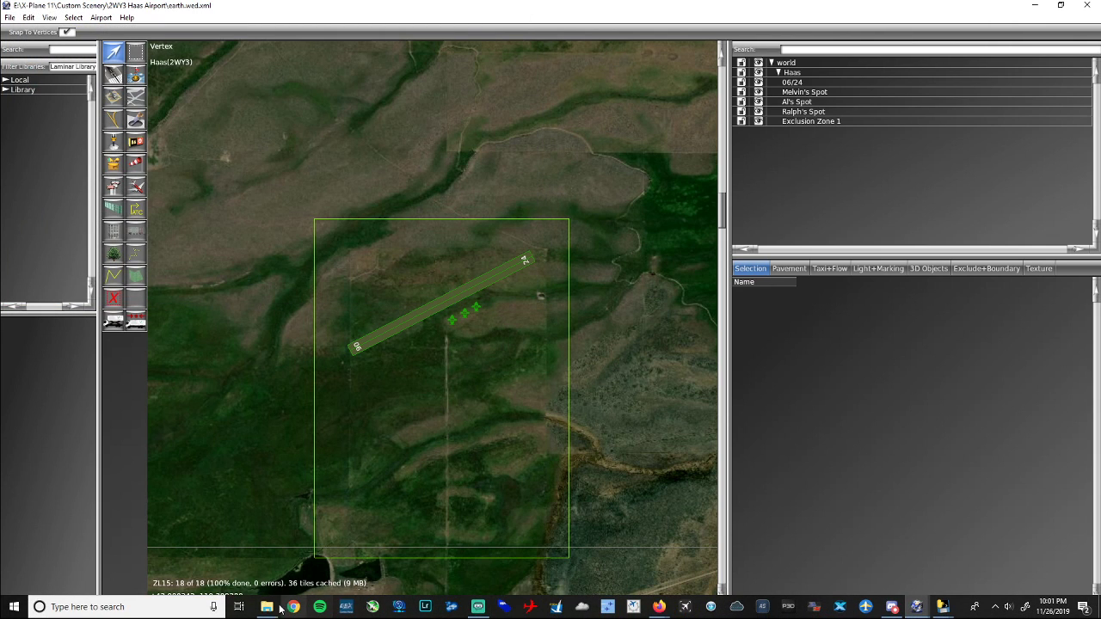
# Step: Copy the three new TIF files from Ortho4XP's Geotiffs folder into the 2WY3 Haas Airport geotiffs folder and put the file window away
pyautogui.click(279, 608)
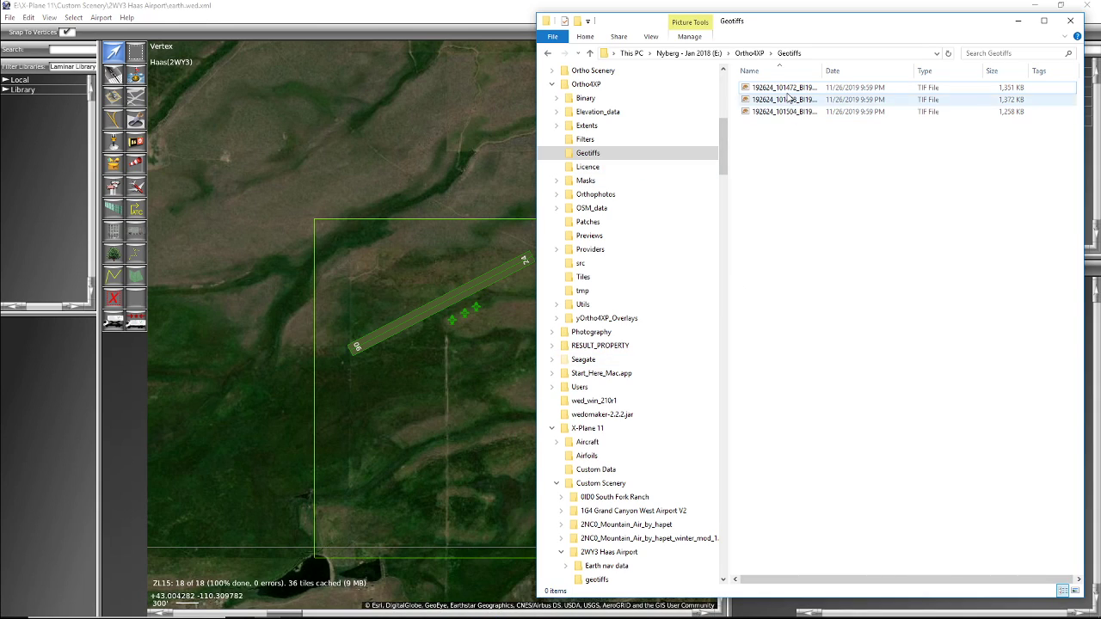
pyautogui.click(787, 90)
pyautogui.keyDown('shift'); pyautogui.click(780, 111); pyautogui.keyUp('shift')
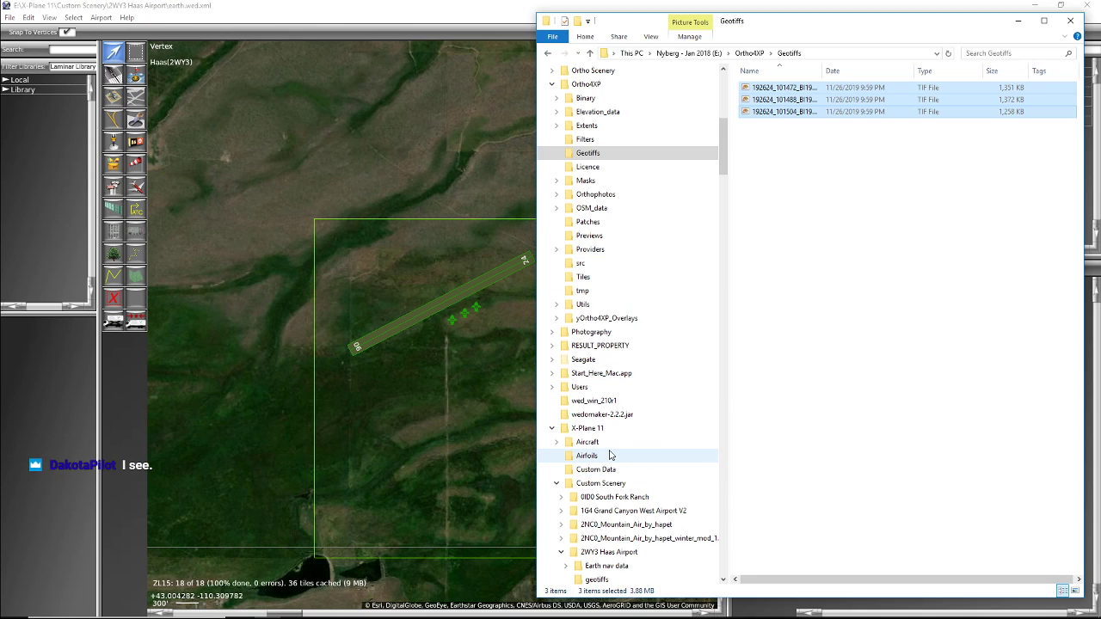
pyautogui.scroll(-1, 614, 456)
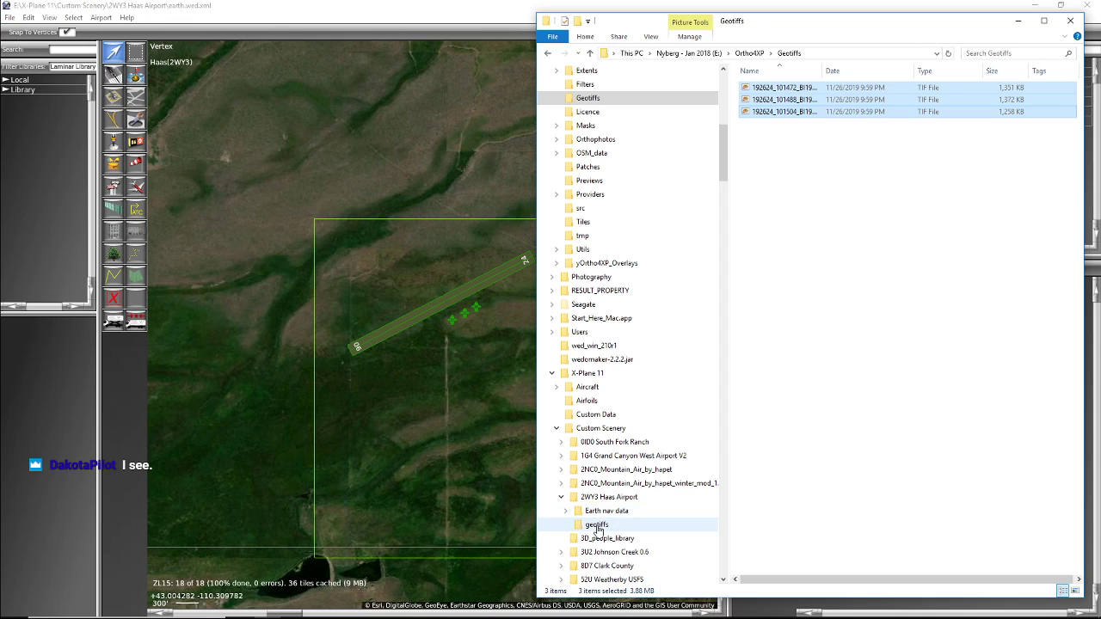
pyautogui.click(599, 524)
pyautogui.hotkey('ctrl', 'v')
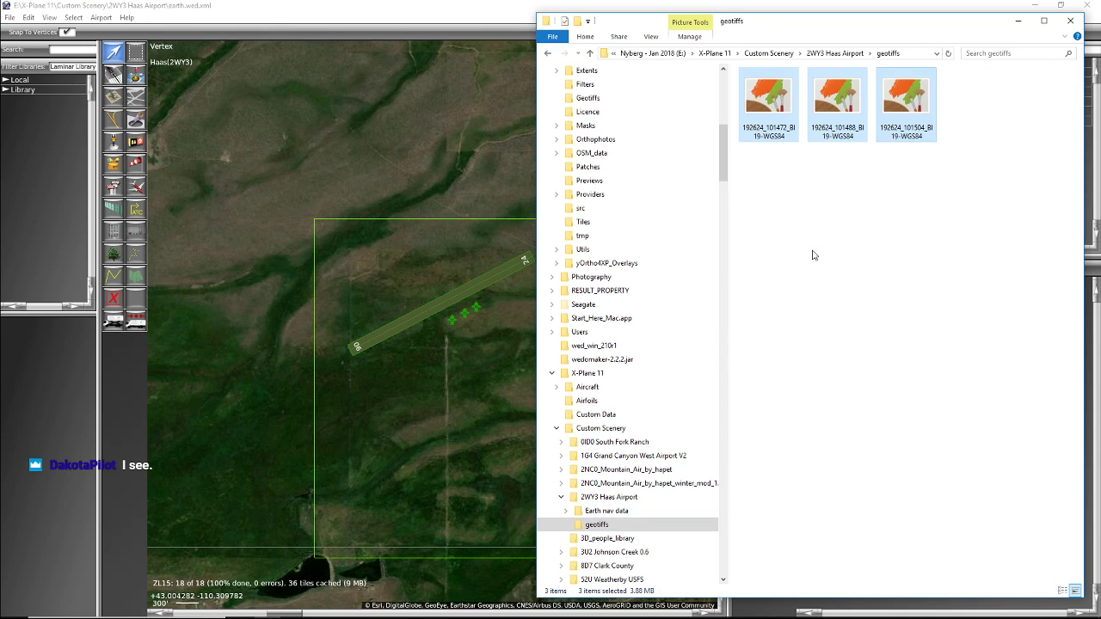
pyautogui.click(1019, 20)
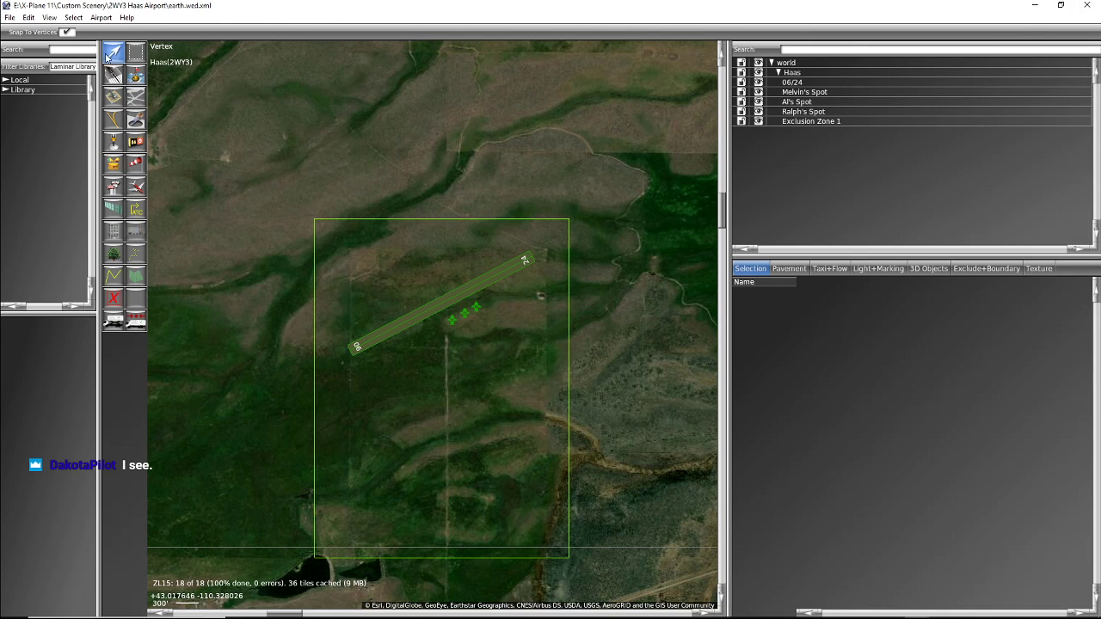
# Step: Import the three BI19-WGS84 images from the scenery's geotiffs folder as orthophotos and check their coverage around the runway
pyautogui.click(29, 18)
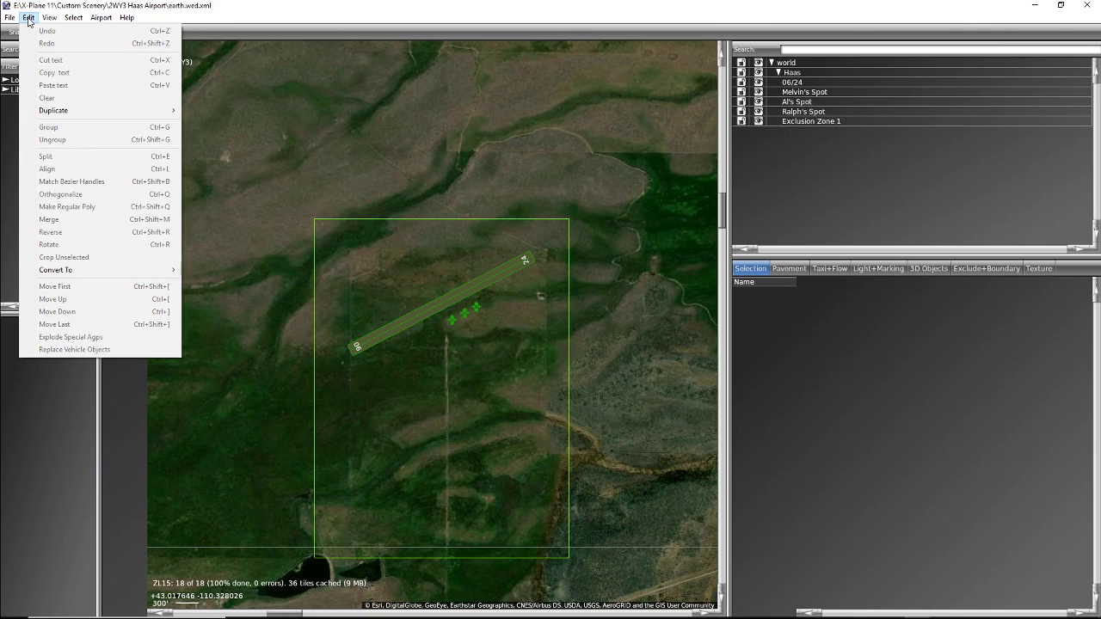
pyautogui.moveTo(10, 18)
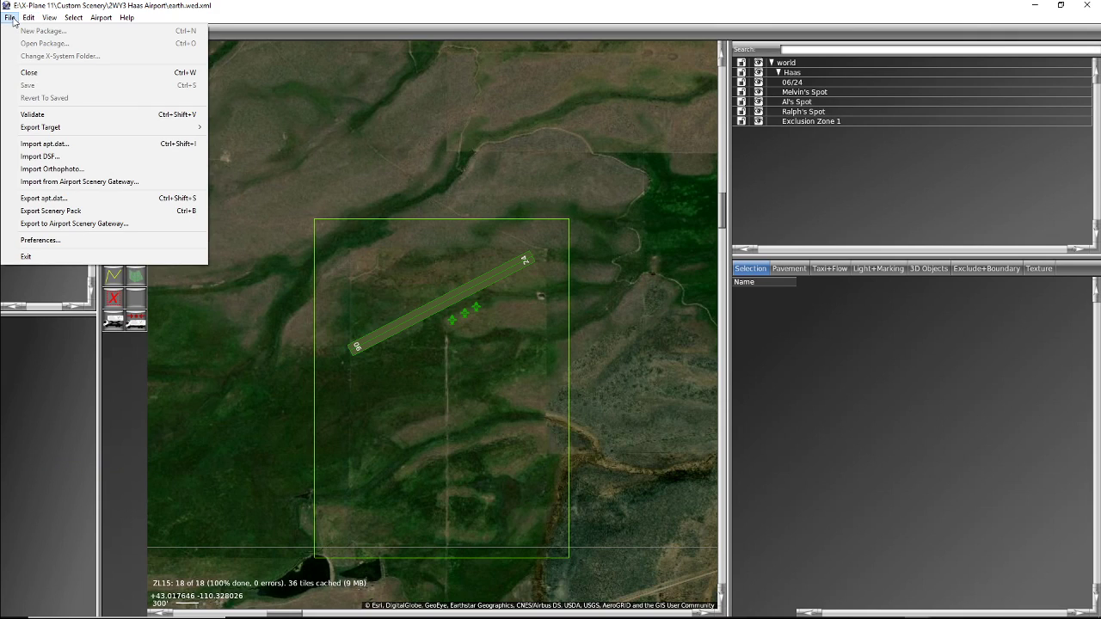
pyautogui.click(45, 169)
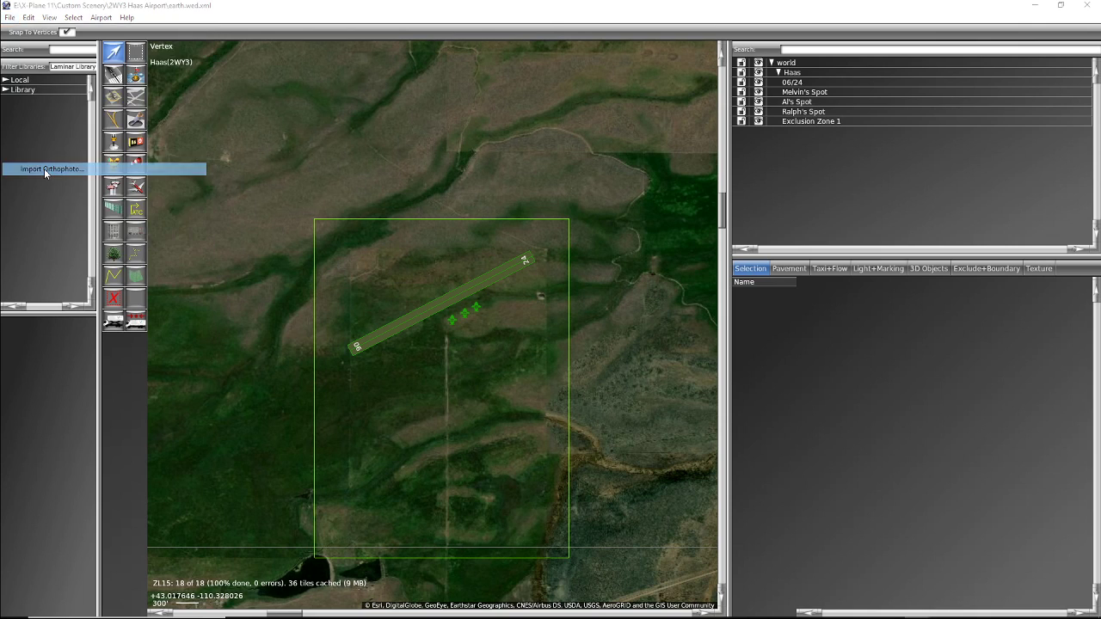
pyautogui.click(176, 110)
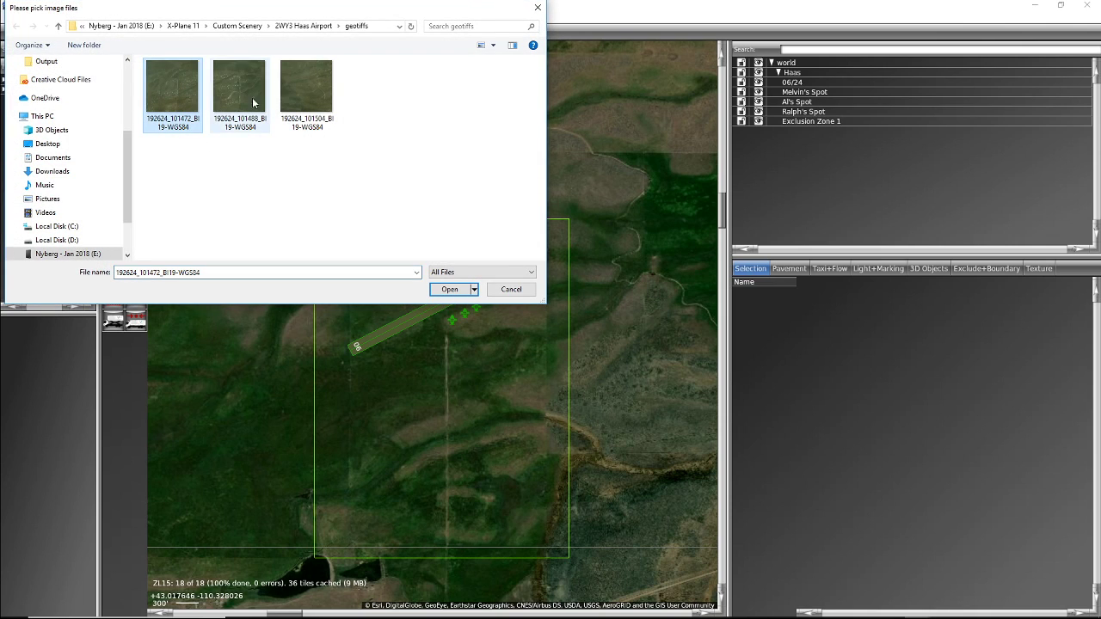
pyautogui.keyDown('shift'); pyautogui.click(310, 88); pyautogui.keyUp('shift')
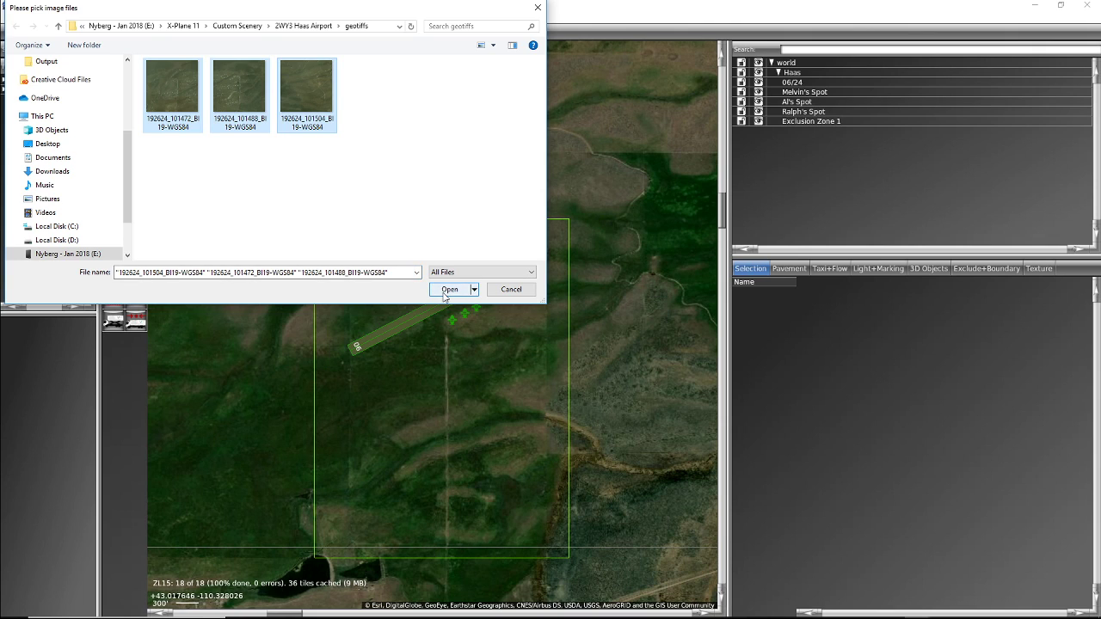
pyautogui.click(448, 290)
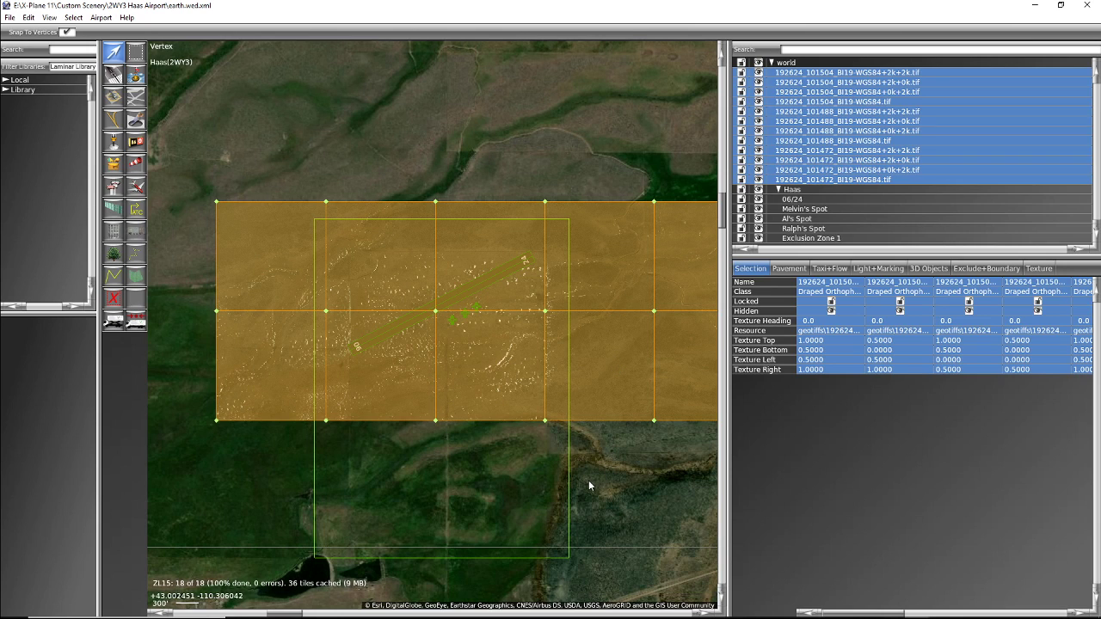
pyautogui.scroll(-3, 590, 486)
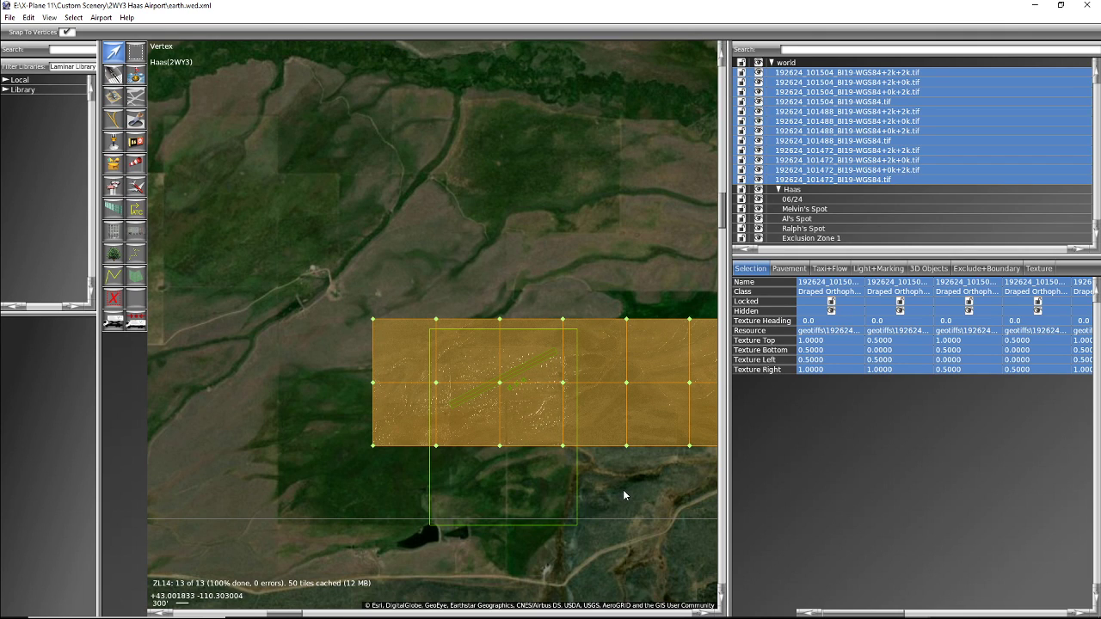
pyautogui.moveTo(623, 489); pyautogui.dragTo(480, 396, button='right')
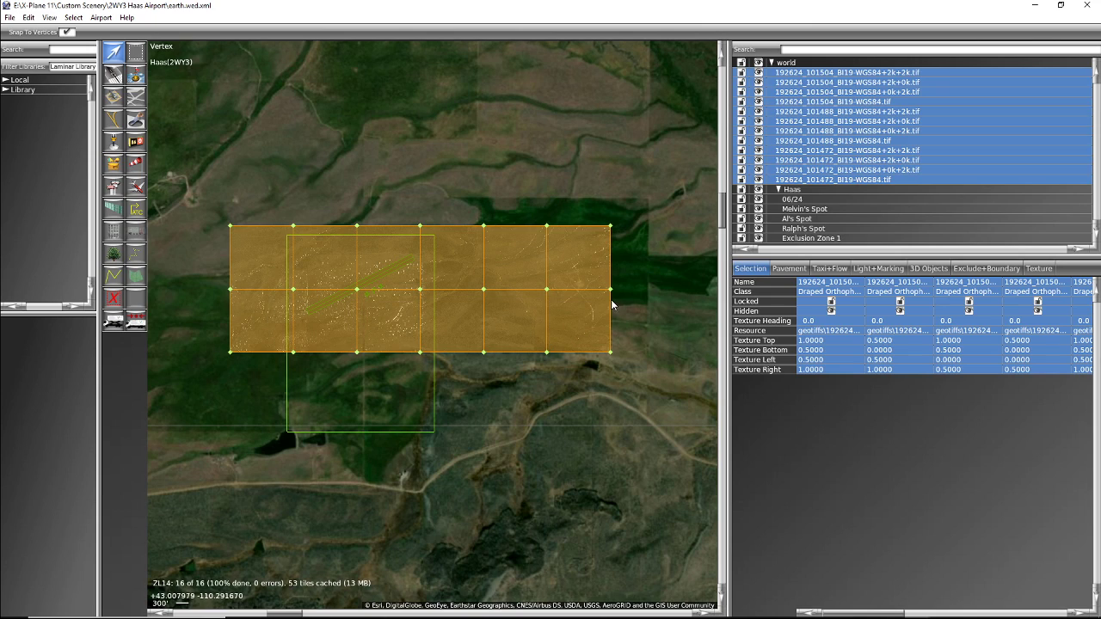
pyautogui.doubleClick(903, 182)
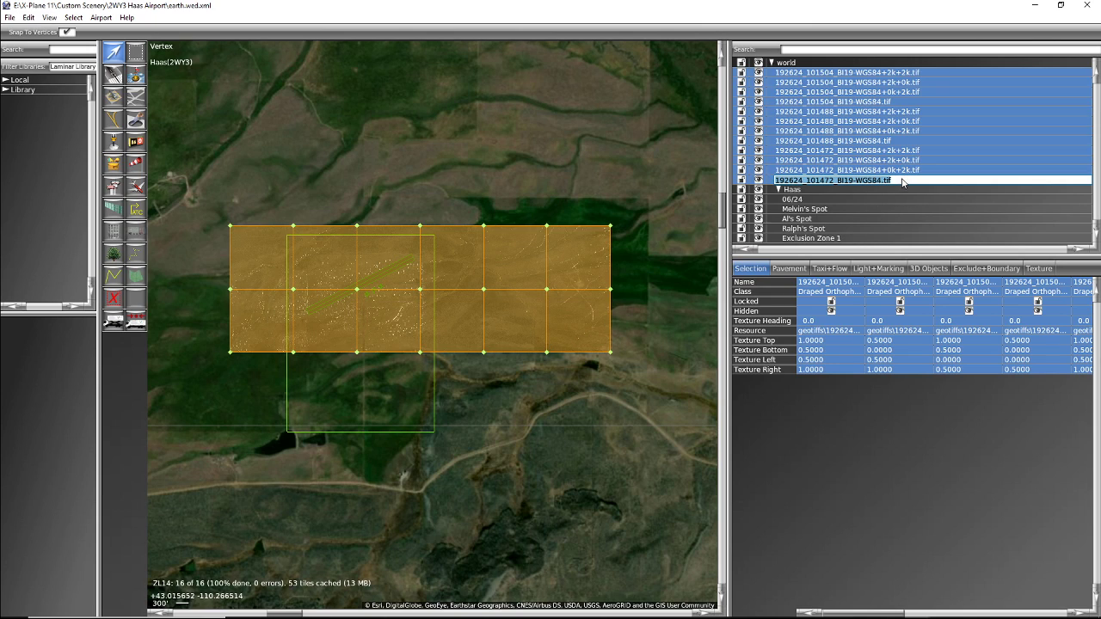
pyautogui.click(831, 462)
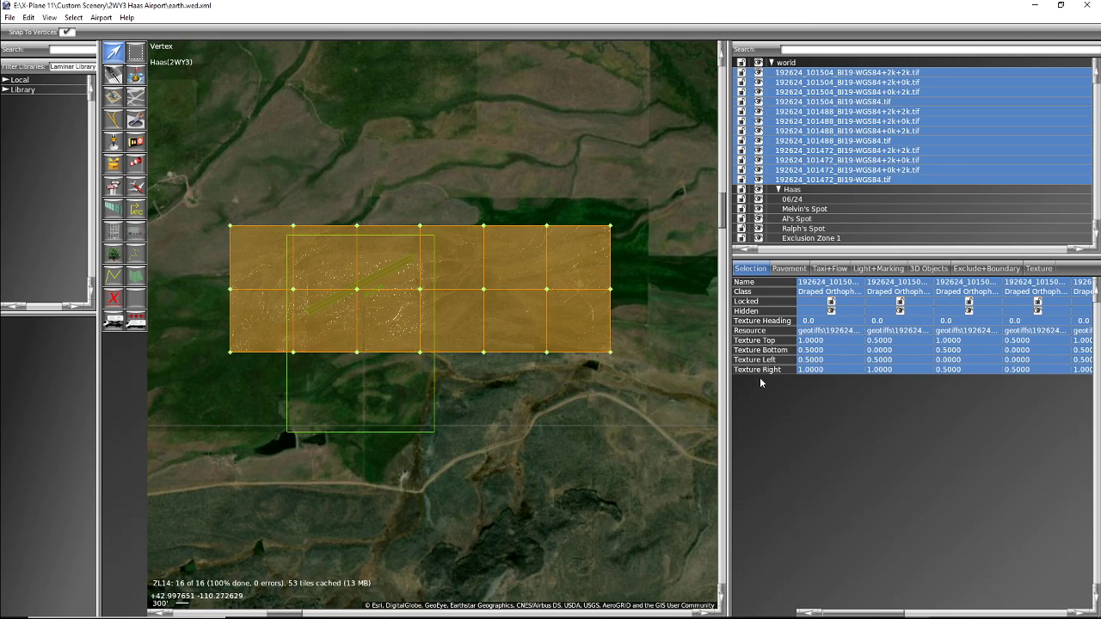
# Step: Delete the four 192624_101504_BI19-WGS84 orthophotos that lie farthest east of the runway and check the tiles that remain
pyautogui.click(665, 424)
pyautogui.click(915, 179)
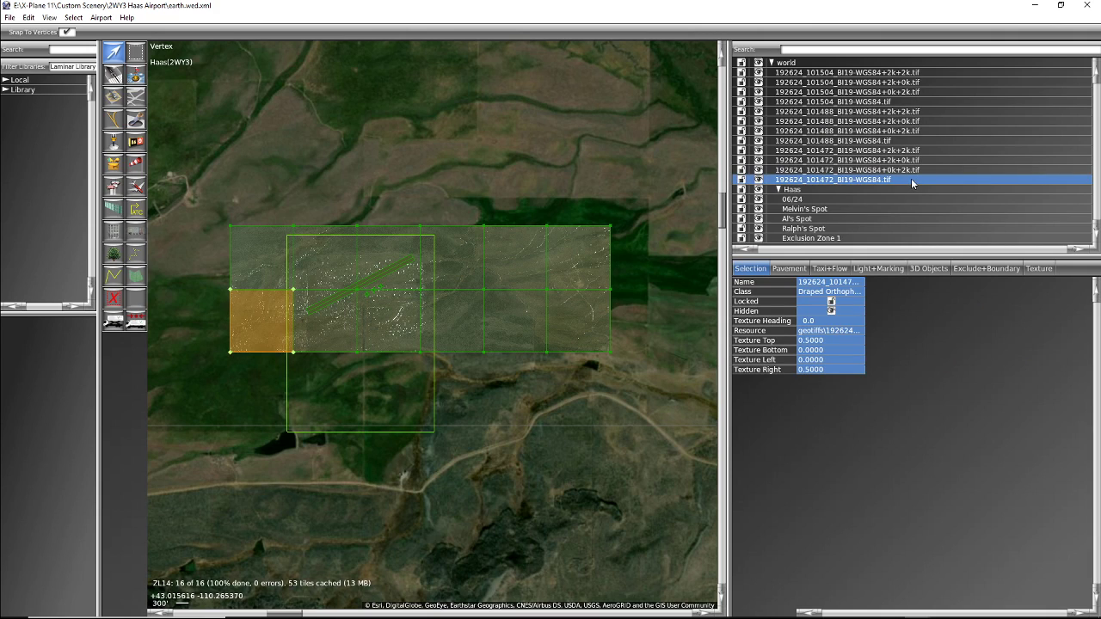
pyautogui.click(936, 74)
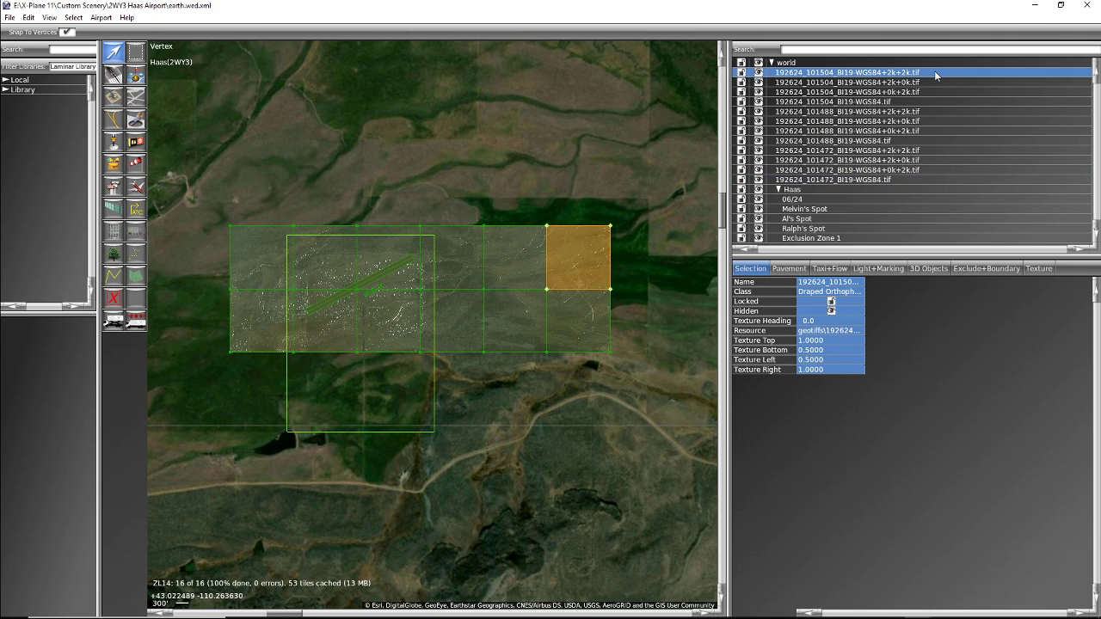
pyautogui.press('Delete')
pyautogui.click(936, 74)
pyautogui.press('Delete')
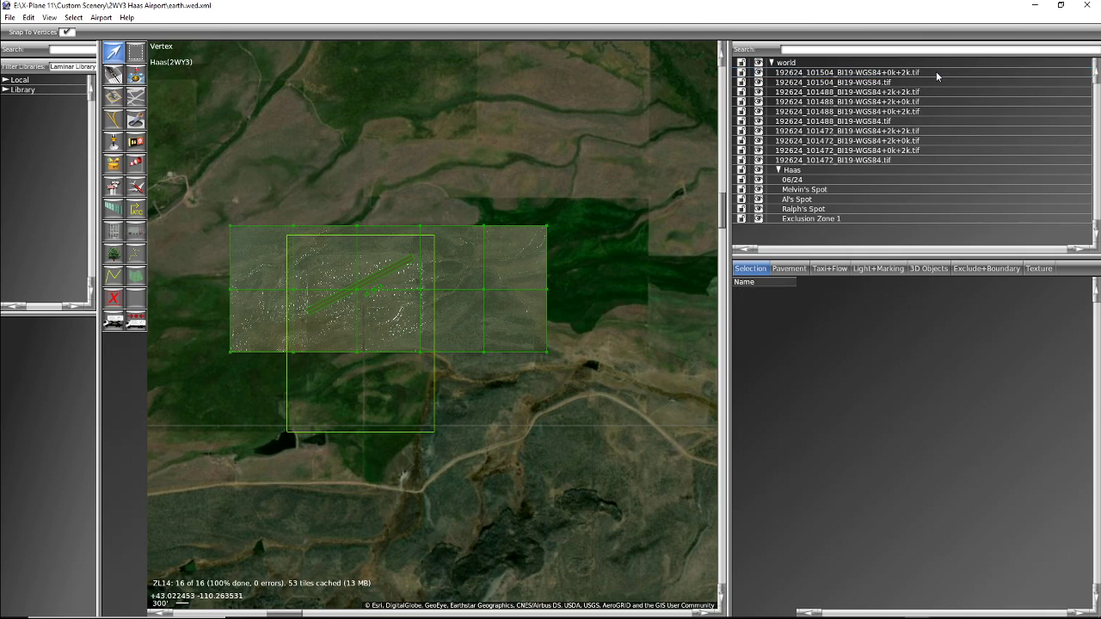
pyautogui.click(937, 72)
pyautogui.press('Delete')
pyautogui.click(935, 73)
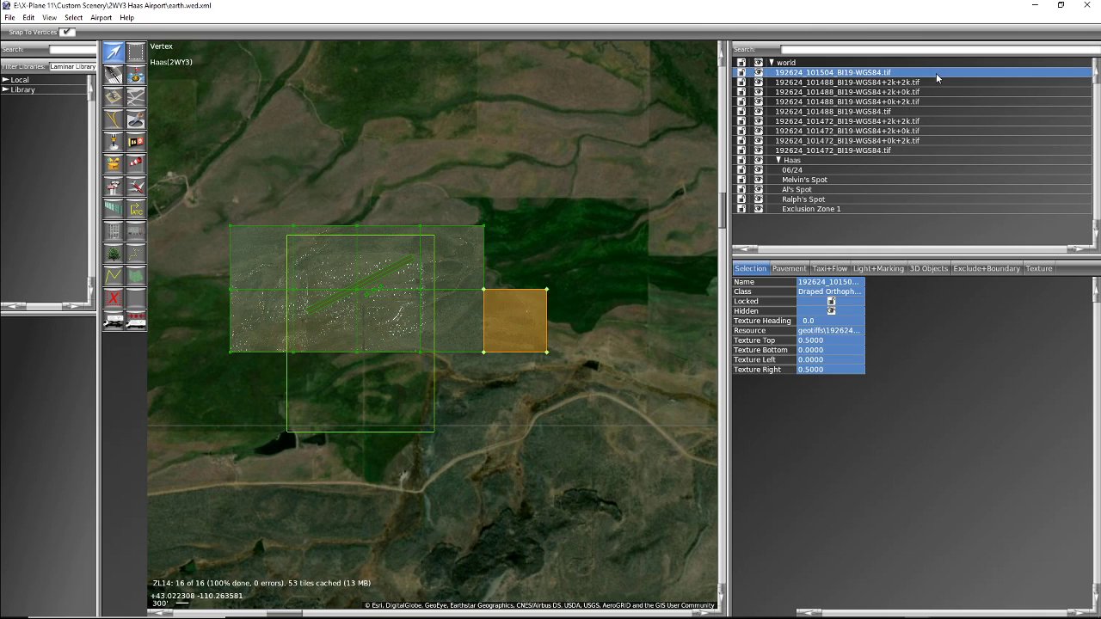
pyautogui.press('Delete')
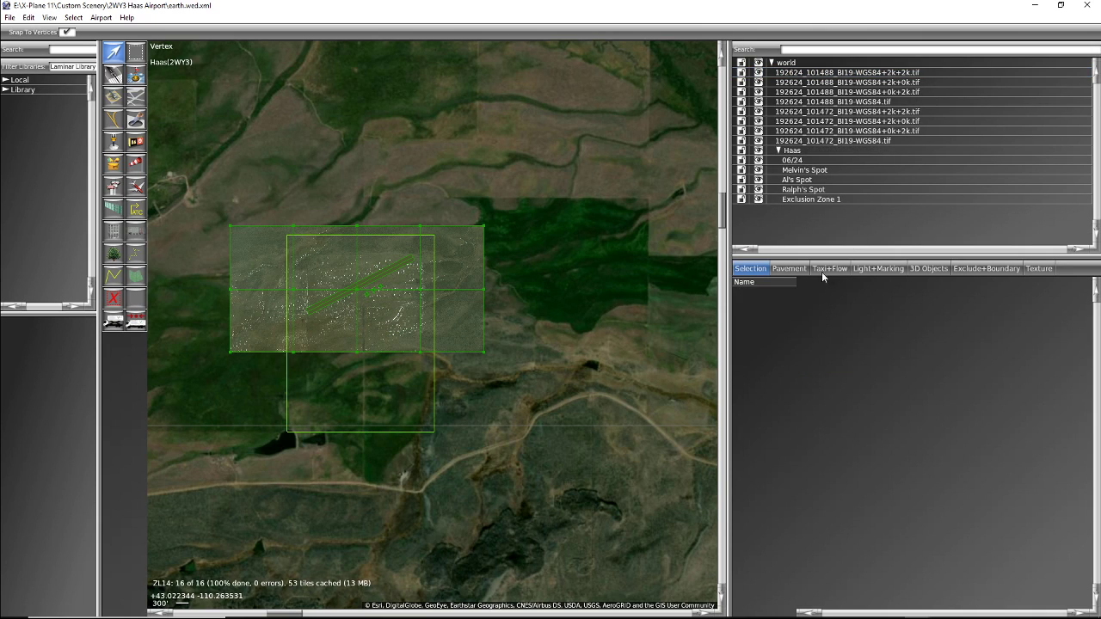
pyautogui.click(467, 323)
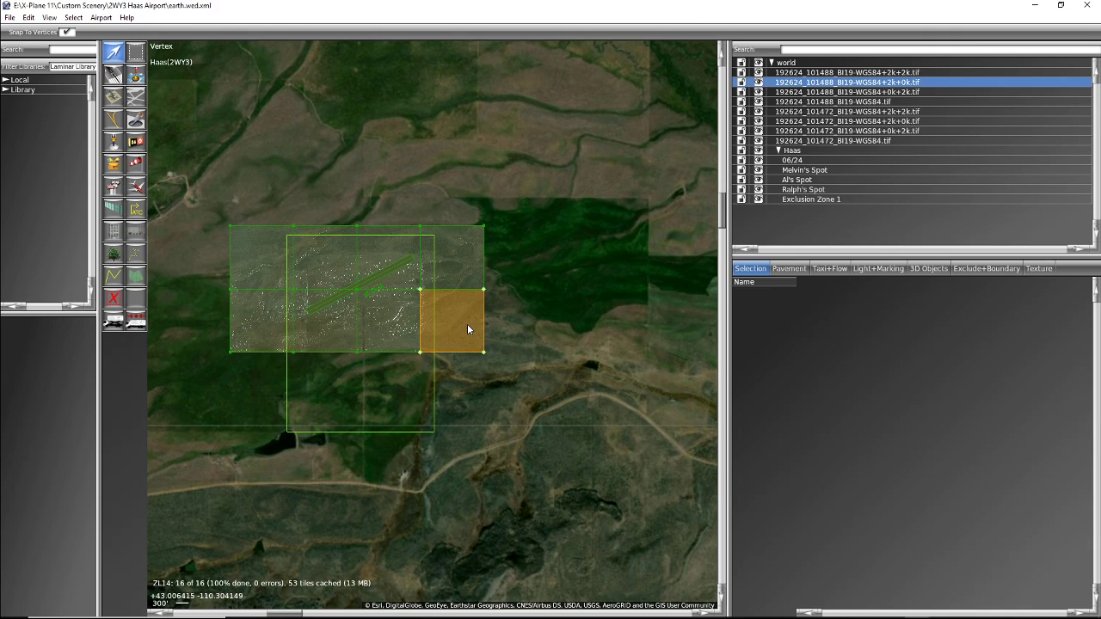
pyautogui.click(521, 343)
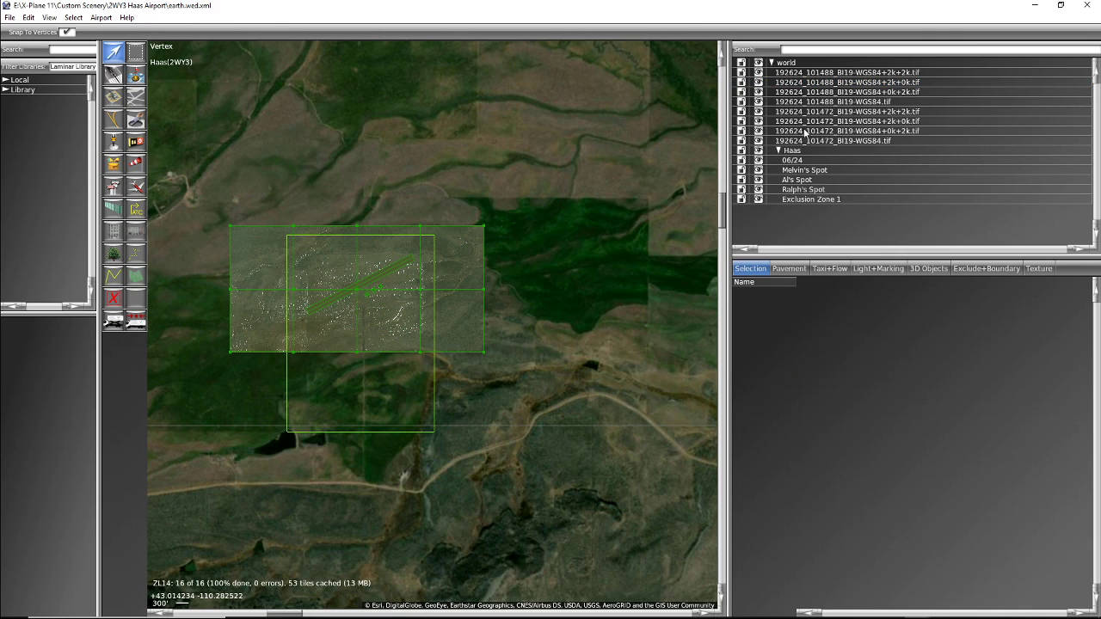
# Step: Group all the 192624_101488 and 192624_101472 orthophotos and name the group geotiff
pyautogui.click(856, 73)
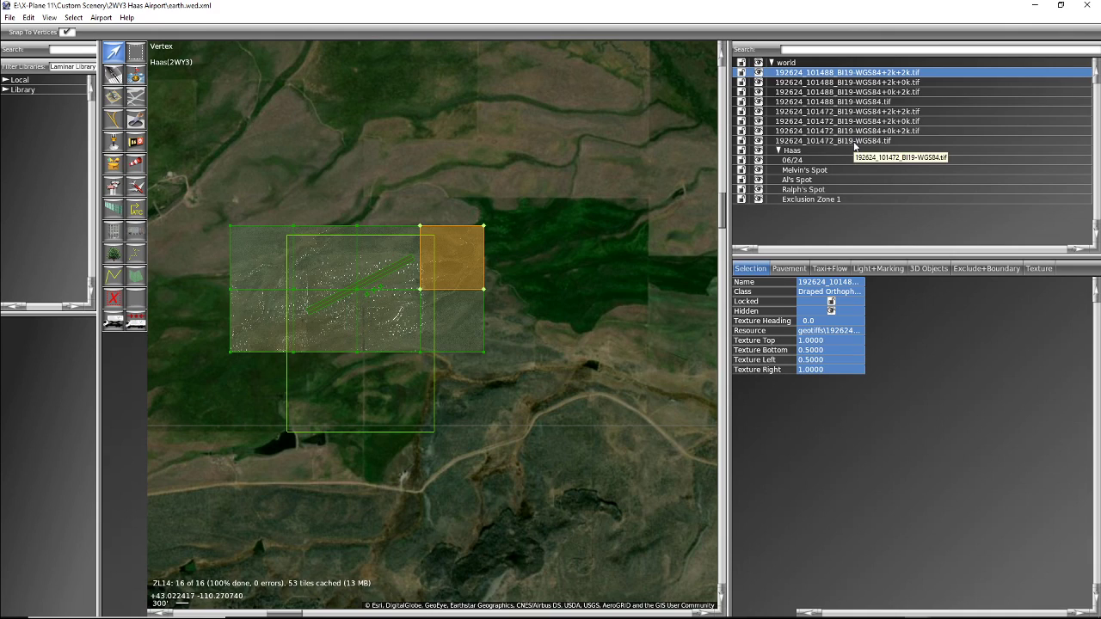
pyautogui.keyDown('shift'); pyautogui.click(855, 143); pyautogui.keyUp('shift')
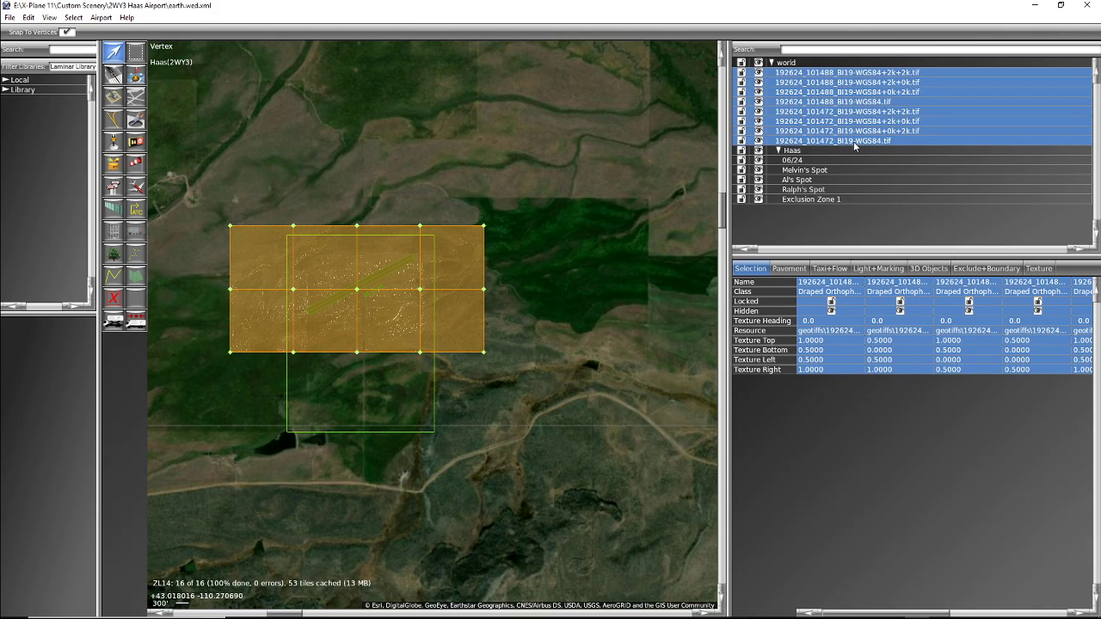
pyautogui.hotkey('ctrl', 'g')
pyautogui.doubleClick(808, 74)
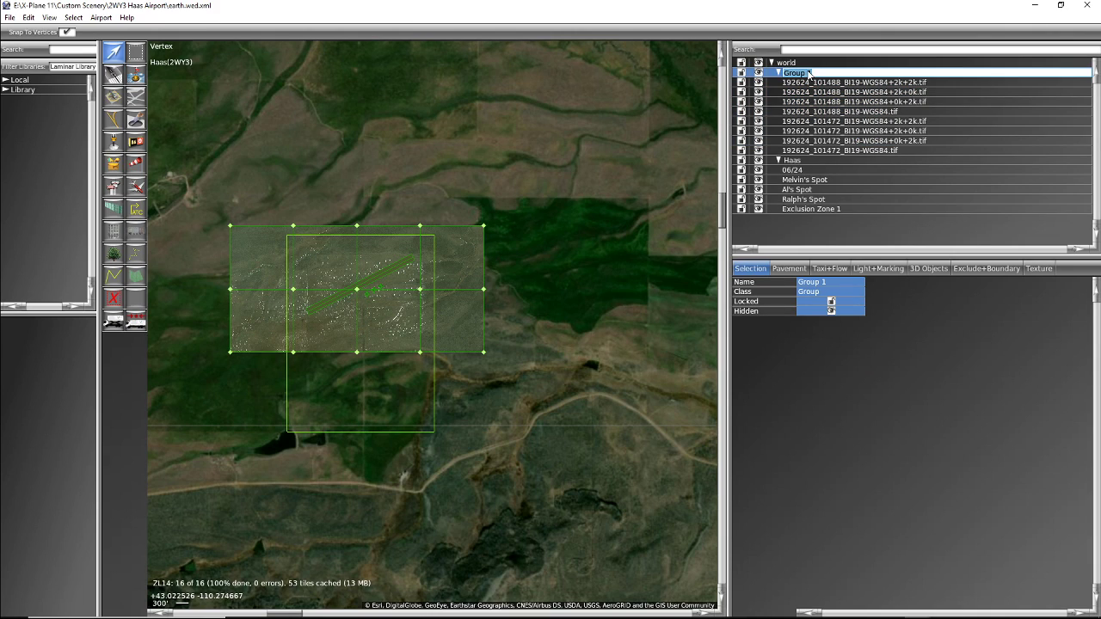
pyautogui.write('geotiff')
pyautogui.press('Return')
# Step: Collapse and lock the geotiff group, and move it into the Haas airport below Exclusion Zone 1
pyautogui.click(778, 73)
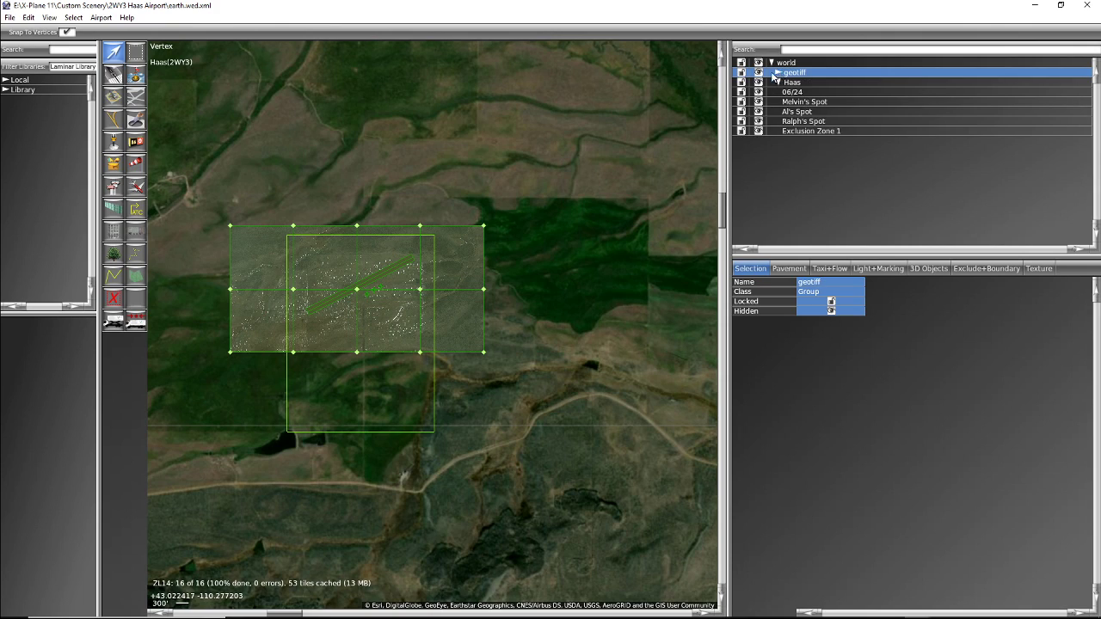
pyautogui.click(742, 73)
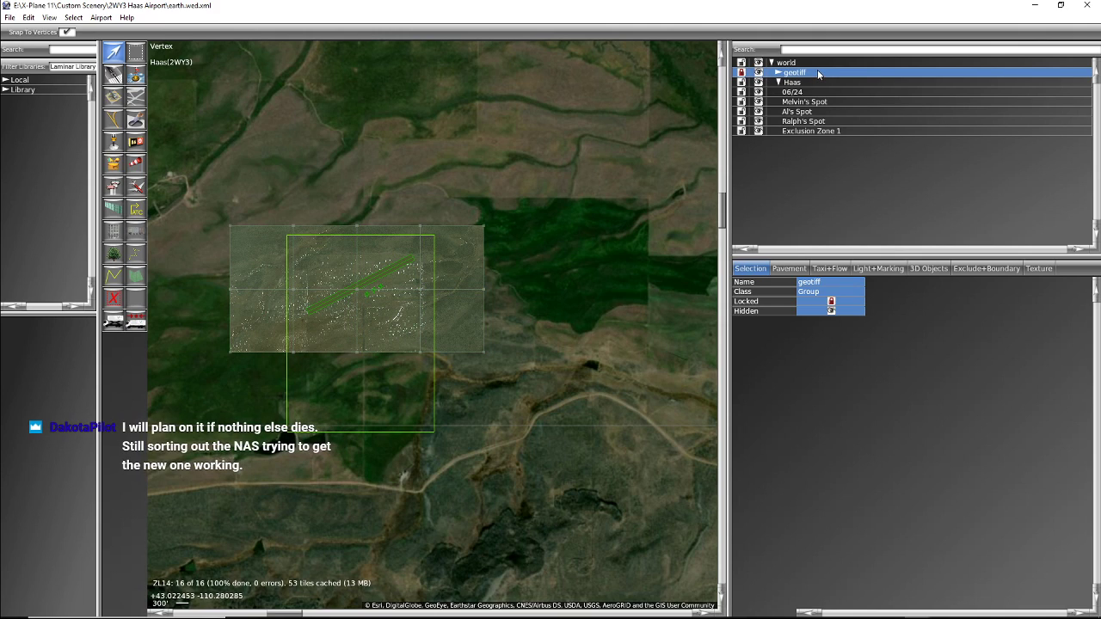
pyautogui.moveTo(818, 74); pyautogui.dragTo(820, 145)
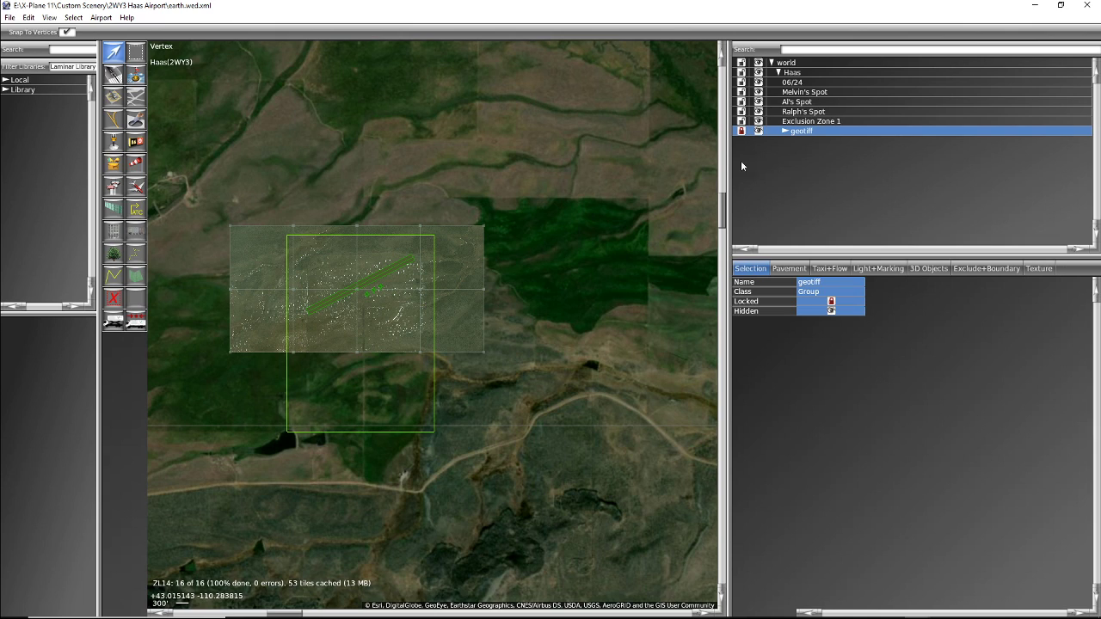
# Step: Save the scenery and export the scenery pack, waiving the validation warning
pyautogui.click(13, 18)
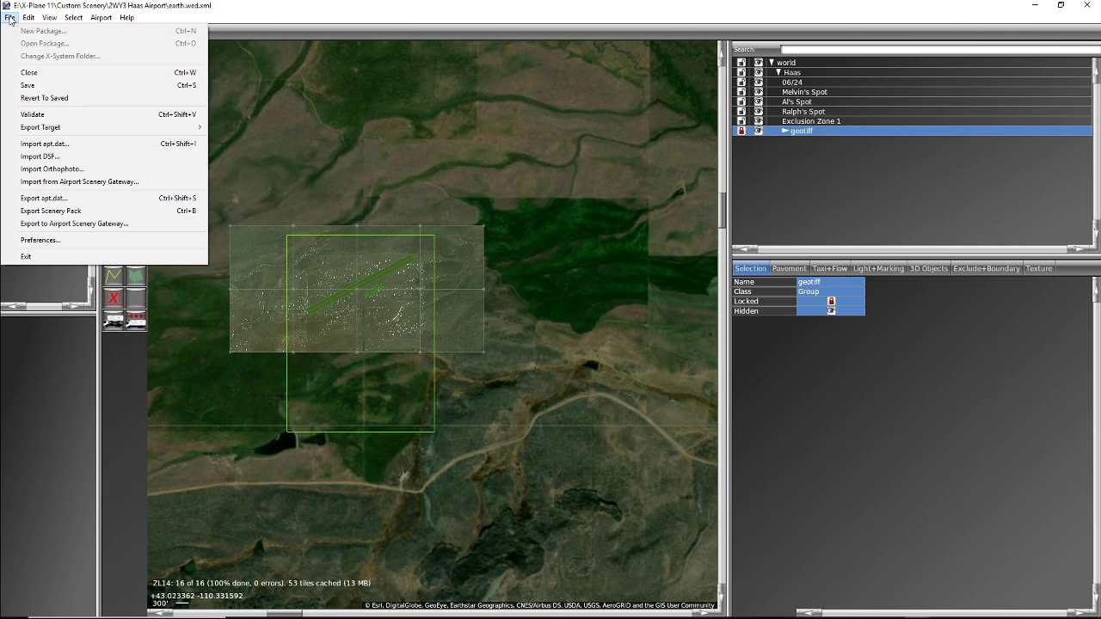
pyautogui.click(24, 88)
pyautogui.click(9, 21)
pyautogui.click(63, 214)
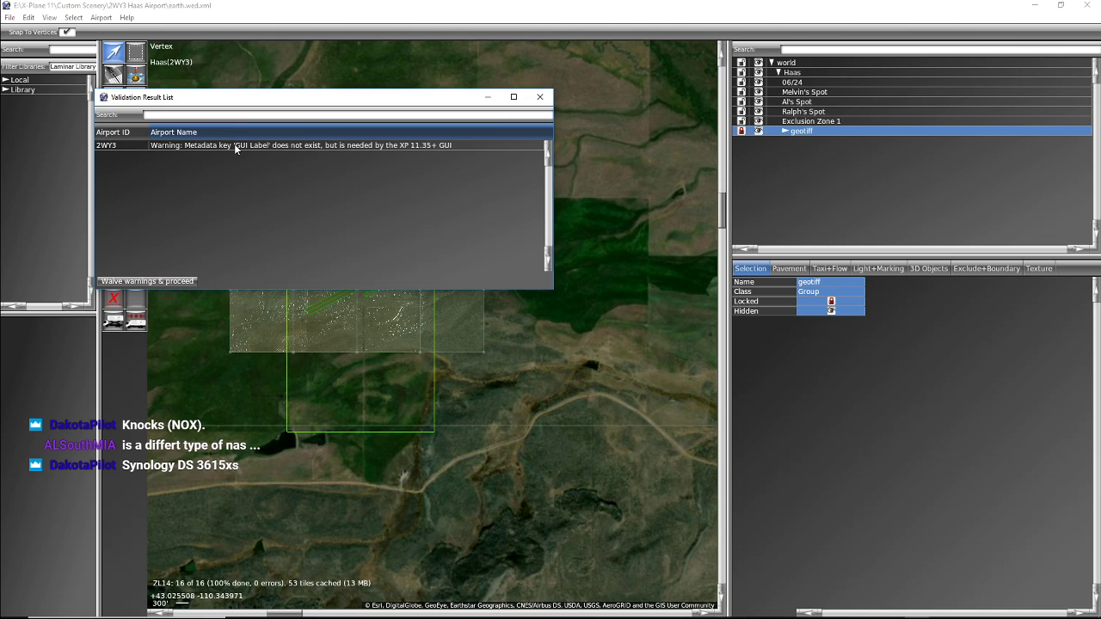
pyautogui.click(169, 281)
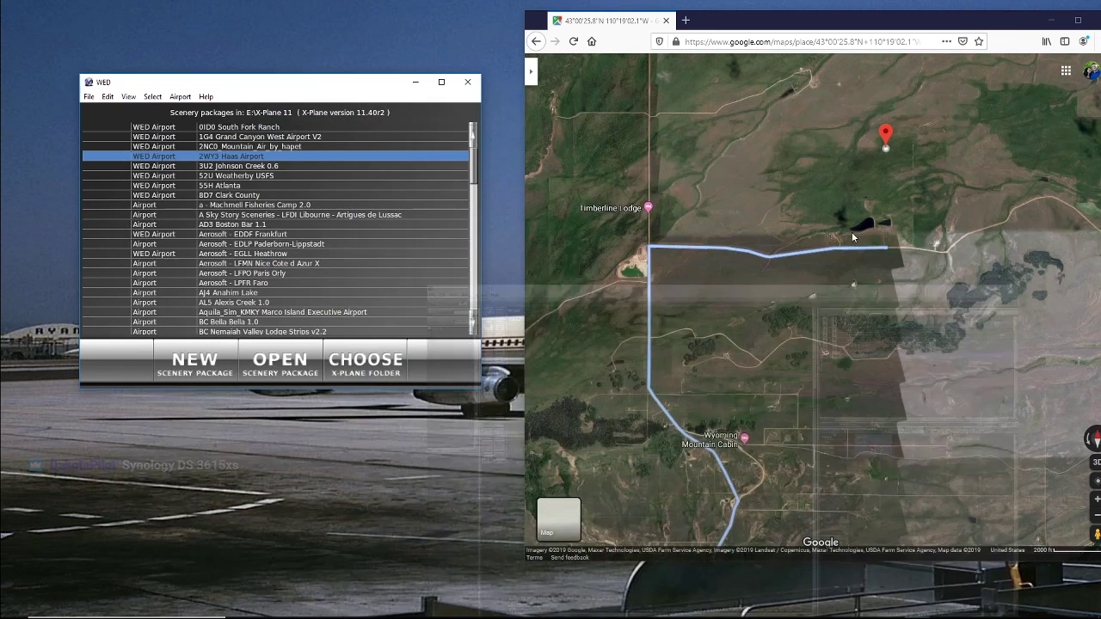
# Step: Switch to File Explorer's 2WY3 Haas Airport geotiffs folder and list its files in detail view
pyautogui.moveTo(609, 615)
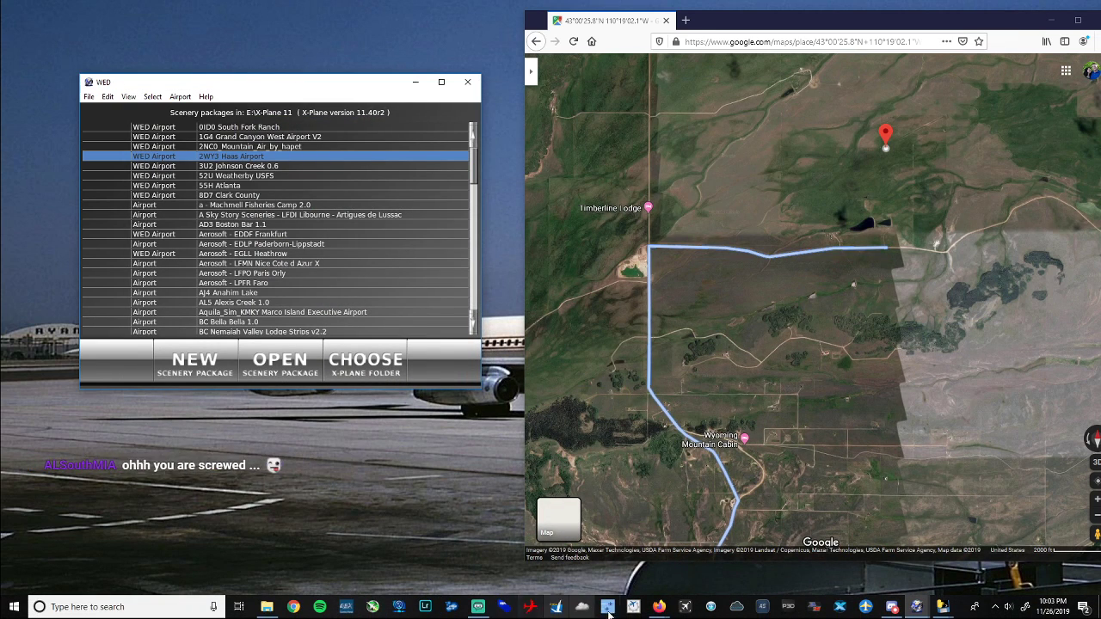
pyautogui.click(266, 606)
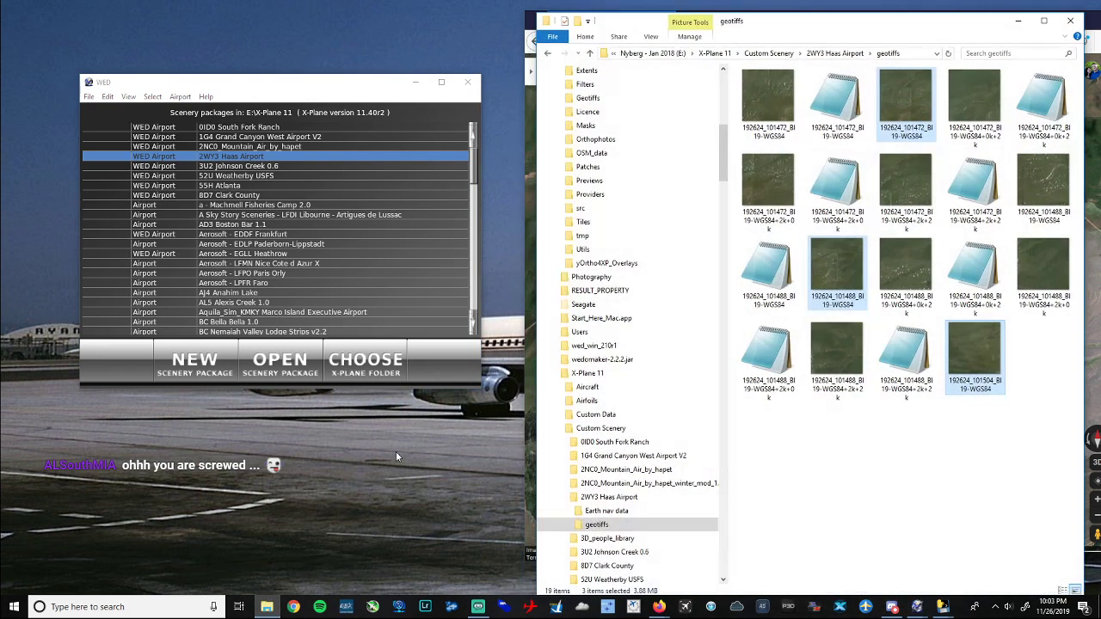
pyautogui.click(653, 37)
pyautogui.click(720, 76)
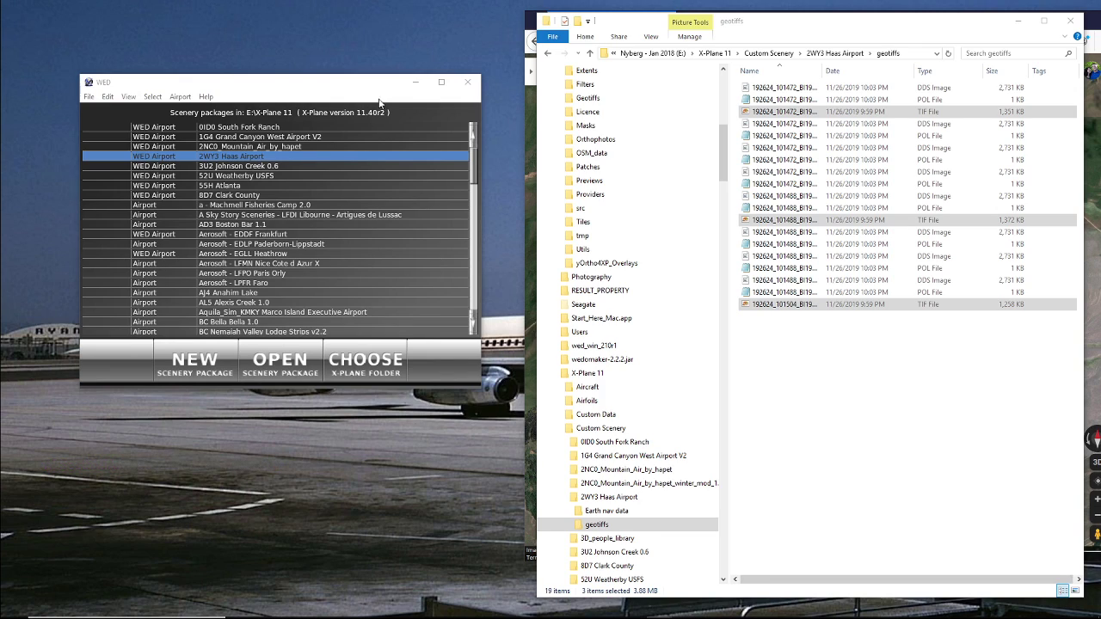
# Step: In the 192624_101472_BI19-WGS84 POL file, add "LAYER_GROUP runways +1" and "DECAL_LIB lib/g10/decals/maquify_1_green_key.dcl" as two lines below SCALE
pyautogui.doubleClick(787, 100)
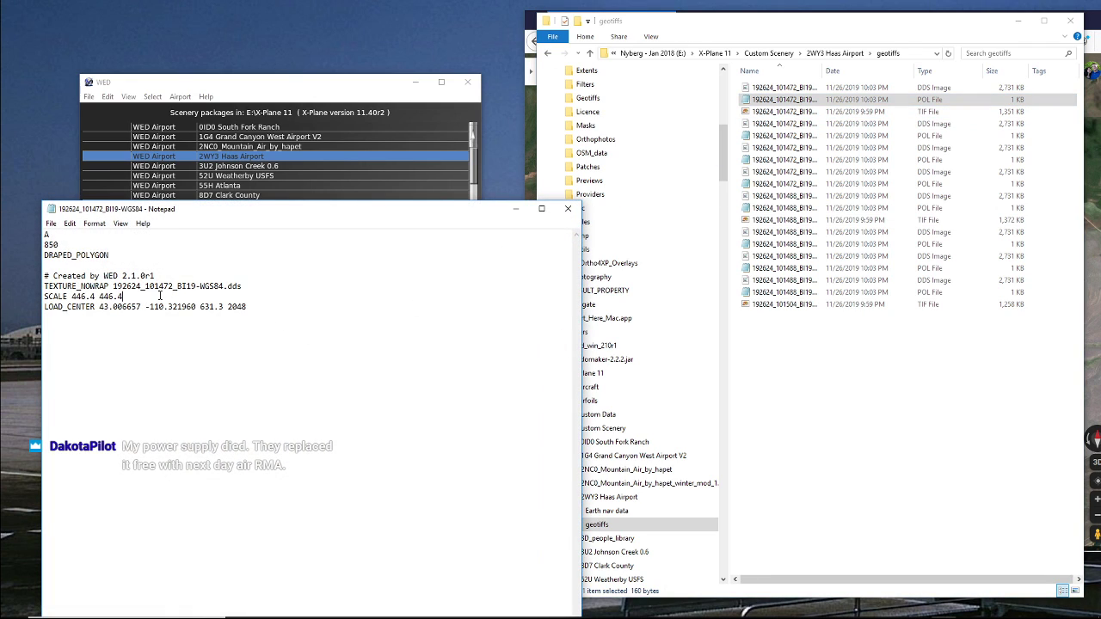
pyautogui.press('Return')
pyautogui.write('LAYER_GROUP runways +1 DECAL_LIB lib/g10/decals/maquify_1_green_key.dcl')
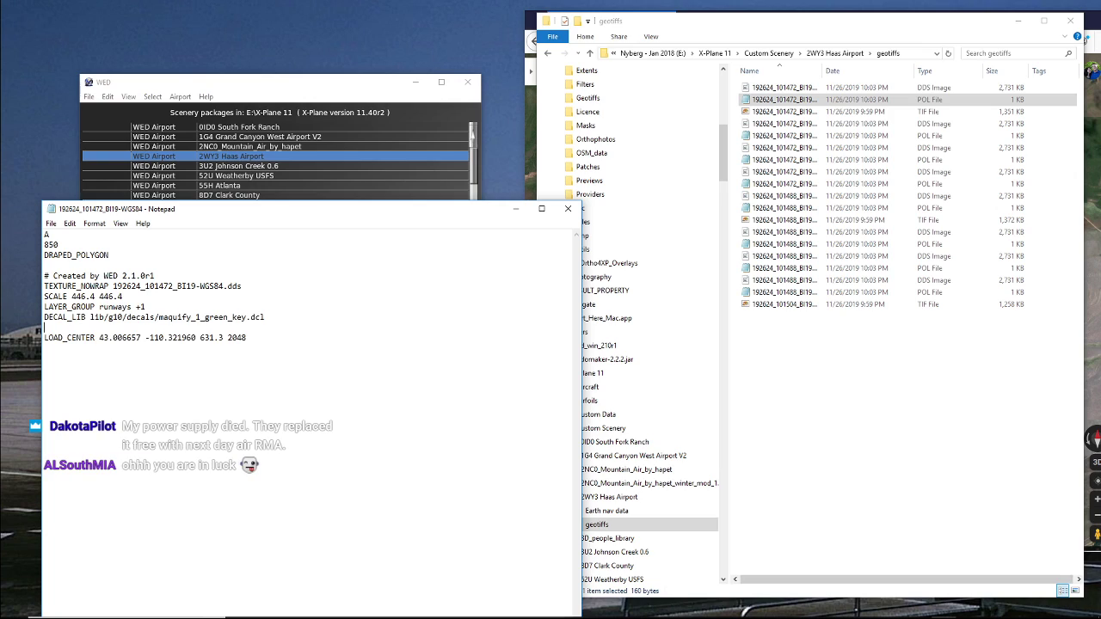
pyautogui.press('BackSpace')
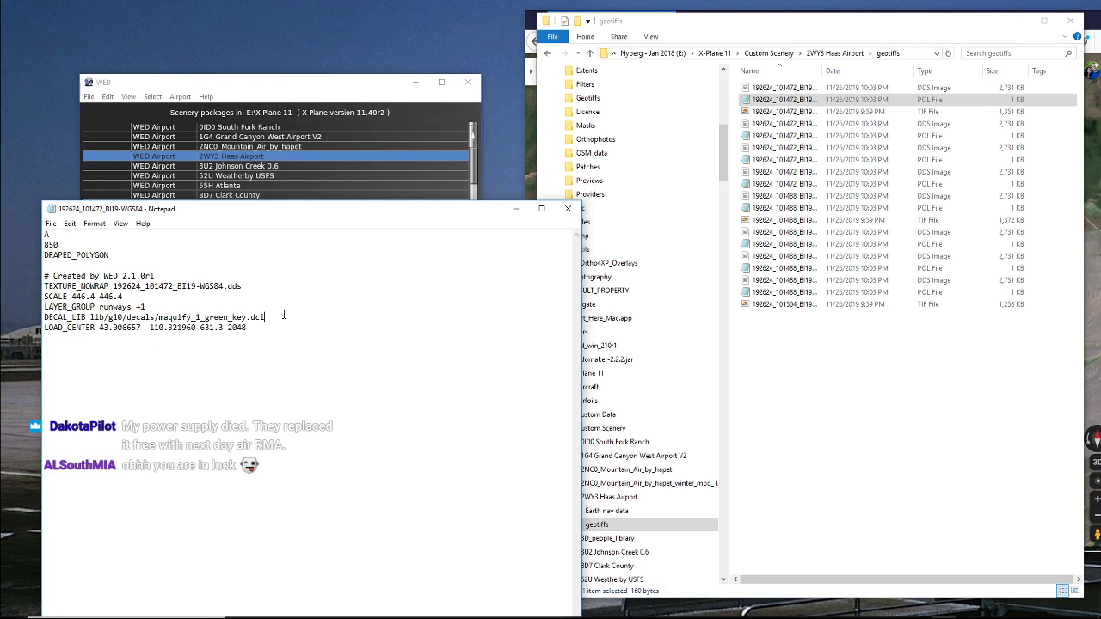
# Step: Copy the LAYER_GROUP and DECAL_LIB lines from the 192624_101472_BI19-WGS84 POL file and save it
pyautogui.moveTo(283, 314); pyautogui.dragTo(37, 313)
pyautogui.hotkey('ctrl', 'c')
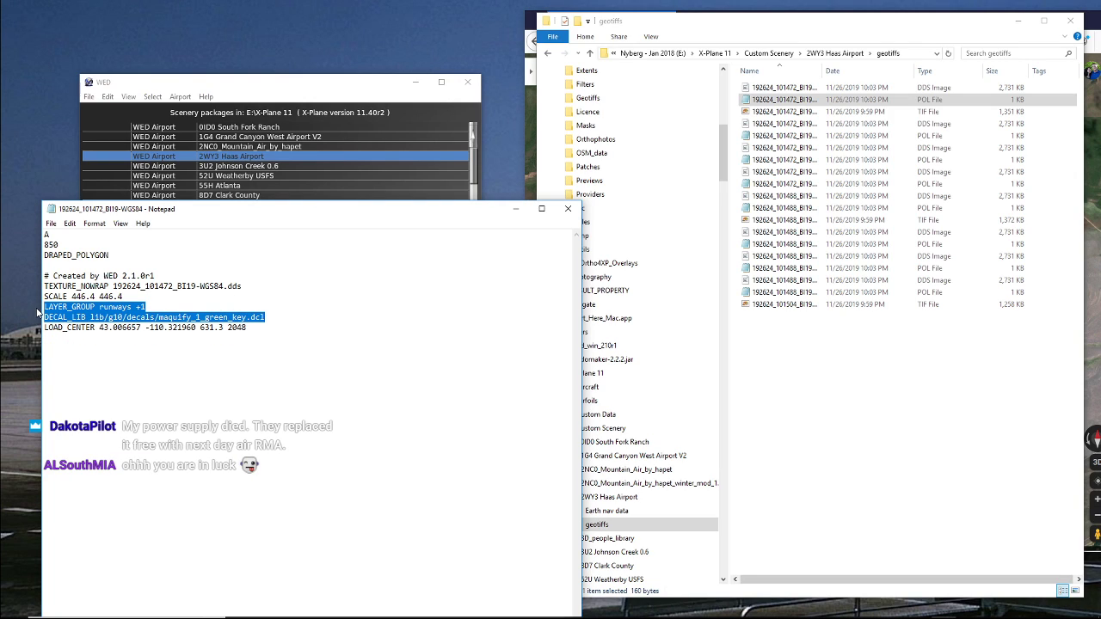
pyautogui.click(50, 224)
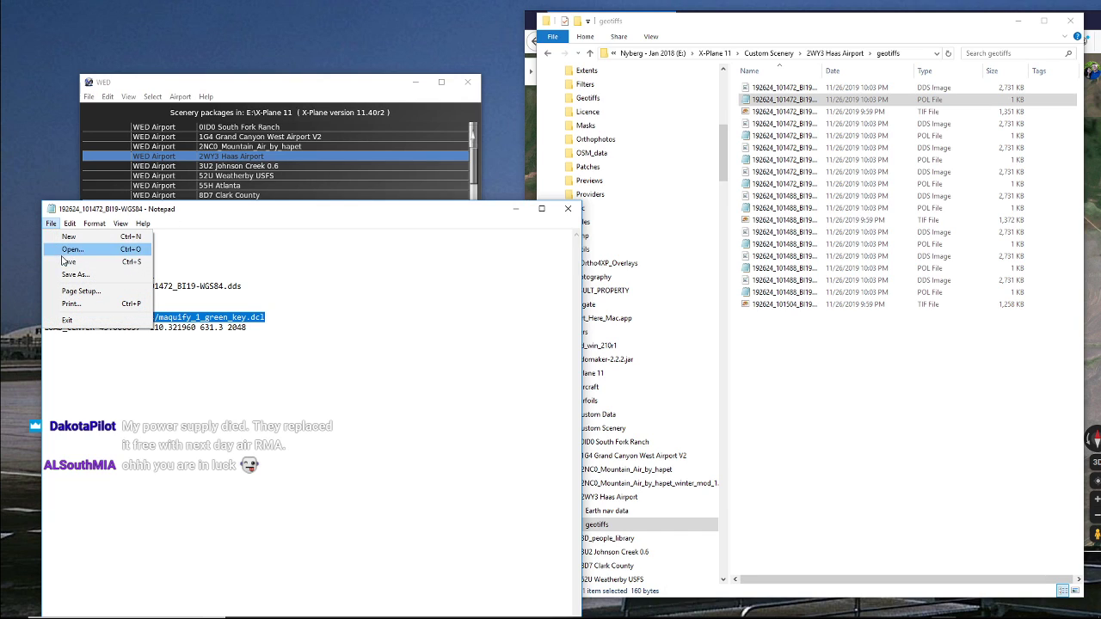
pyautogui.click(63, 262)
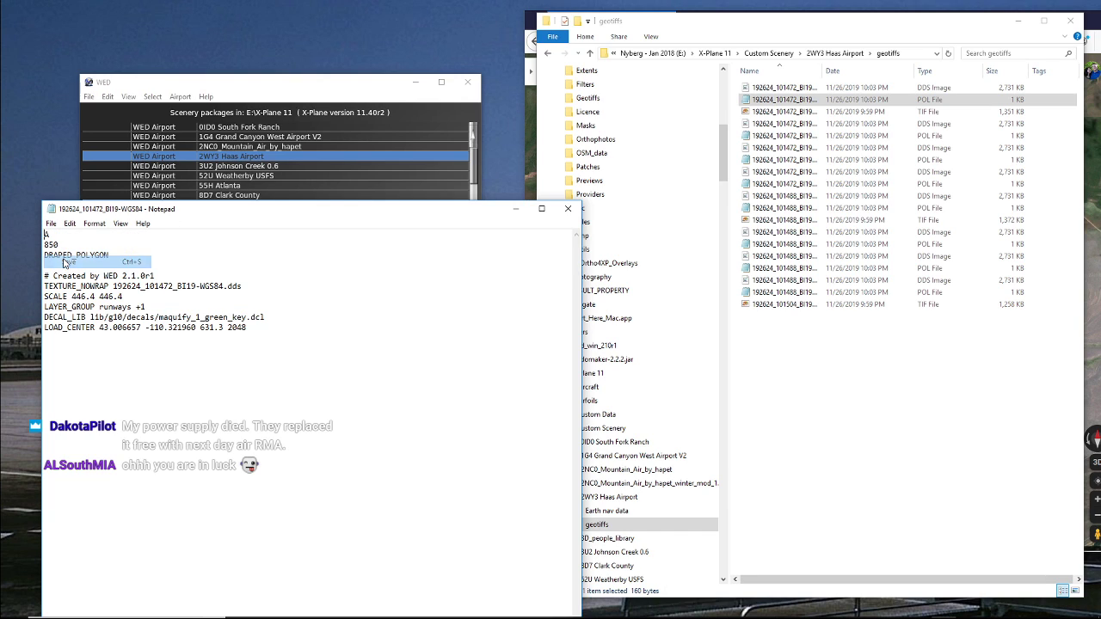
# Step: Paste the copied LAYER_GROUP and DECAL_LIB lines below SCALE in the 192624_101472_BI19-WGS84+0k+2k POL file and save it
pyautogui.doubleClick(800, 136)
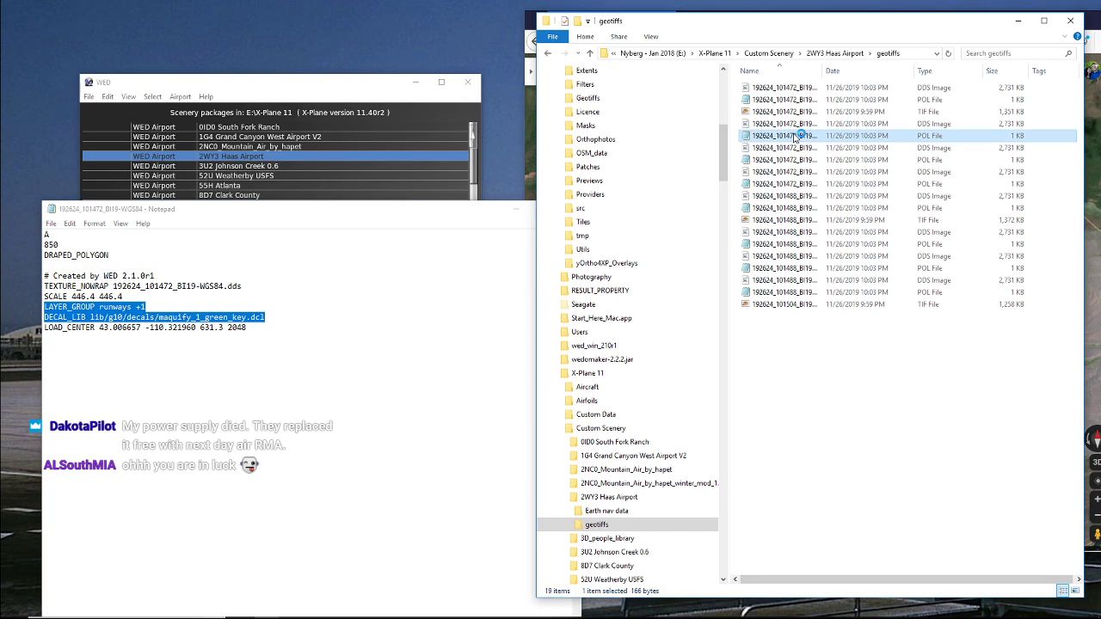
pyautogui.click(205, 297)
pyautogui.press('Return')
pyautogui.hotkey('ctrl', 'v')
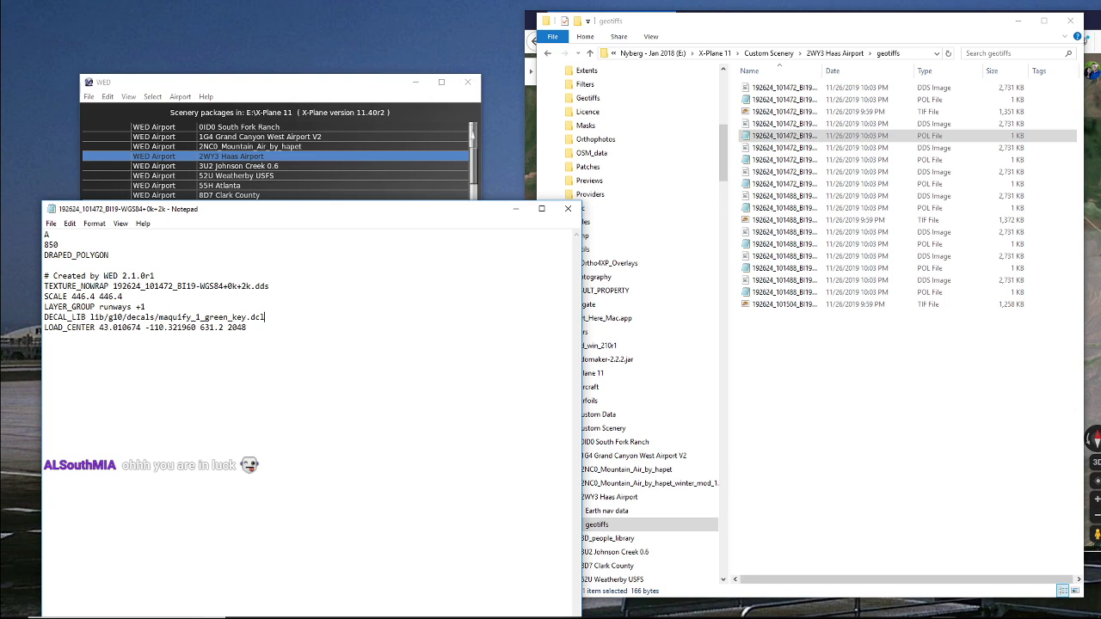
pyautogui.click(51, 224)
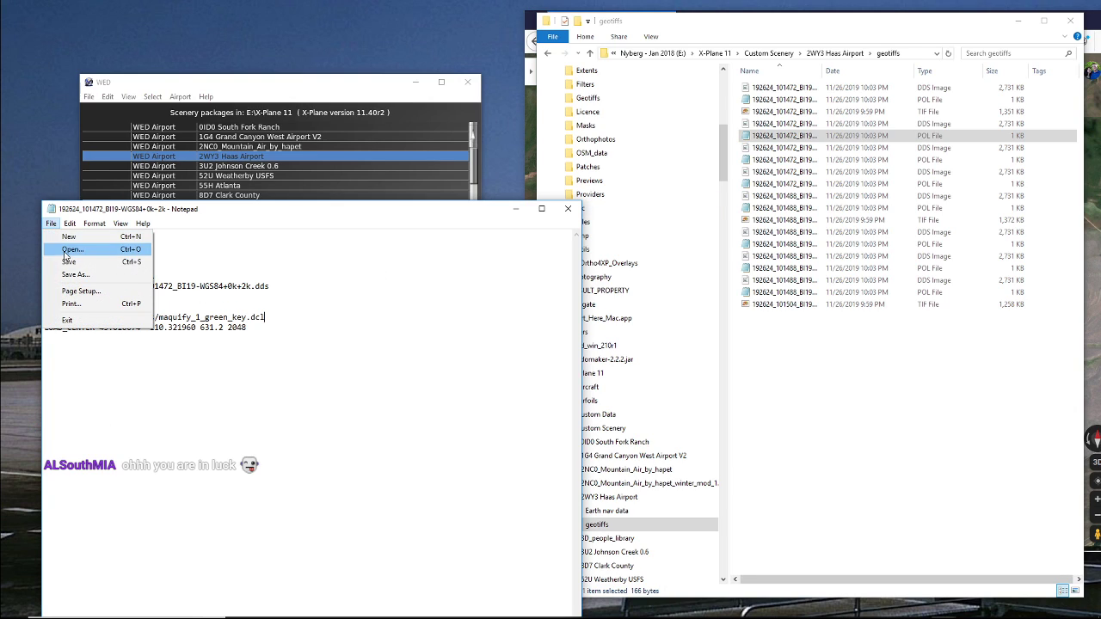
pyautogui.click(68, 263)
# Step: Paste the copied LAYER_GROUP and DECAL_LIB lines below SCALE in the 192624_101472_BI19-WGS84+2k+0k POL file and save it
pyautogui.doubleClick(799, 160)
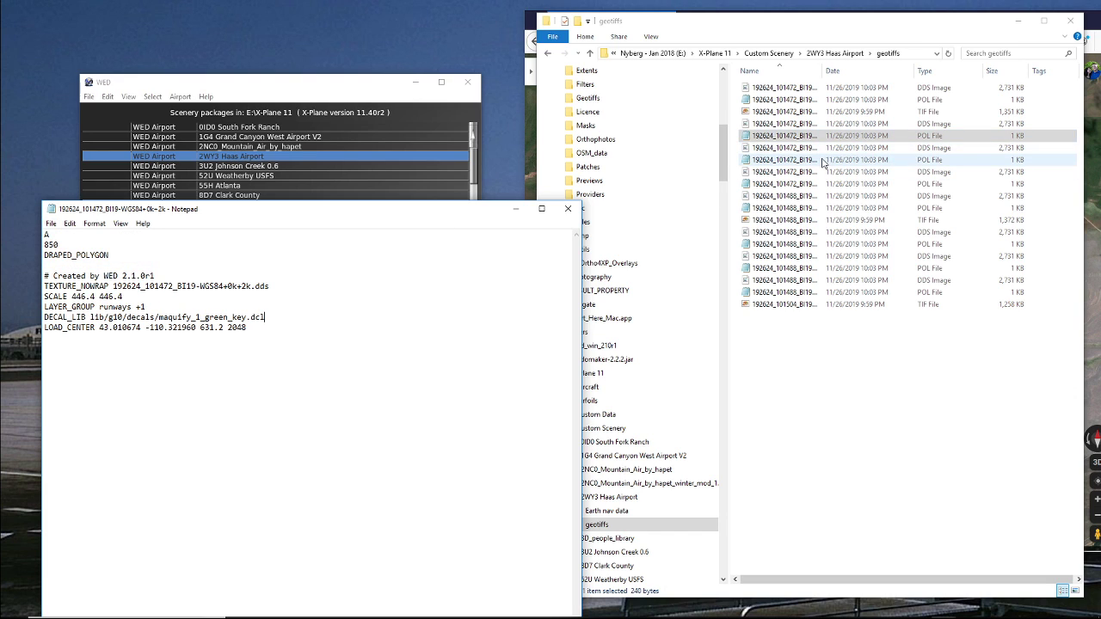
pyautogui.click(233, 297)
pyautogui.press('Return')
pyautogui.hotkey('ctrl', 'v')
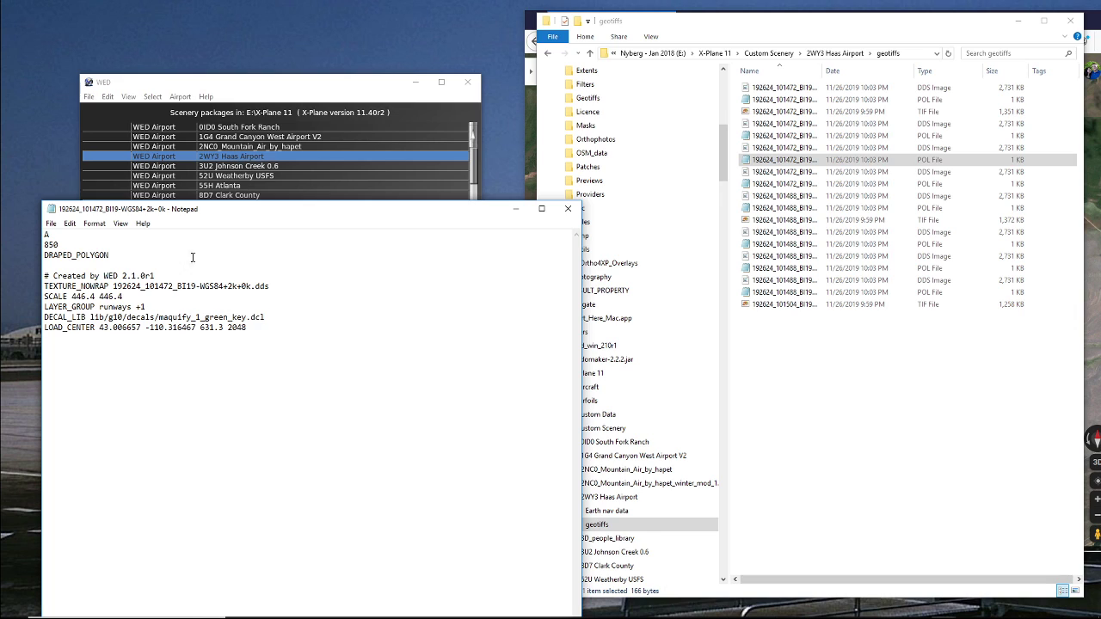
pyautogui.click(51, 224)
pyautogui.click(76, 261)
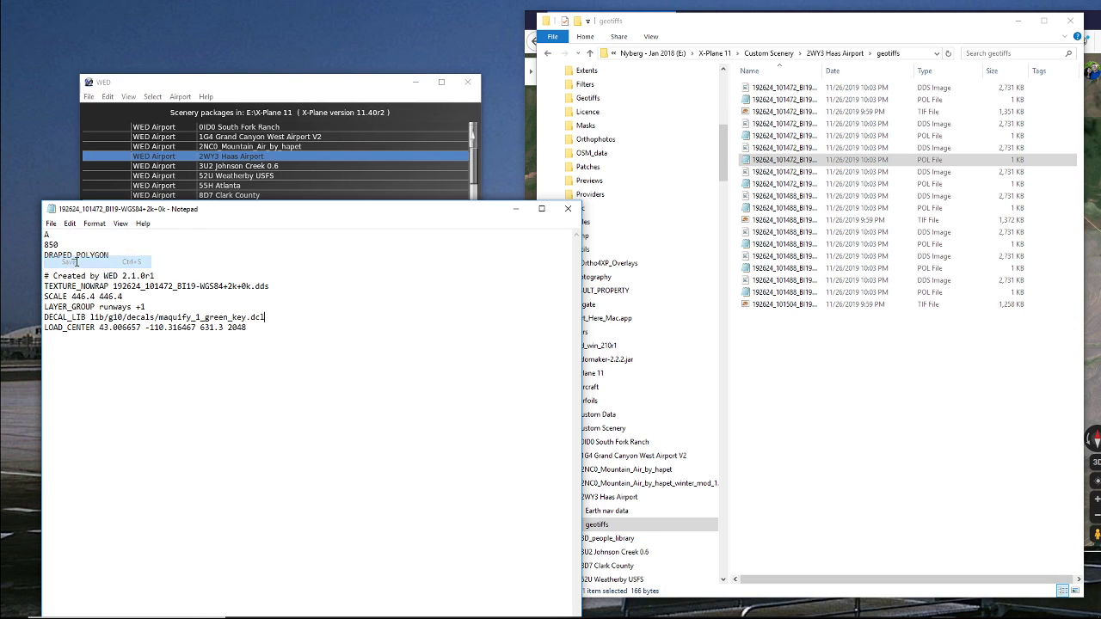
# Step: Paste the copied LAYER_GROUP and DECAL_LIB lines below SCALE in the 192624_101472_BI19-WGS84+2k+2k POL file and save it
pyautogui.doubleClick(847, 183)
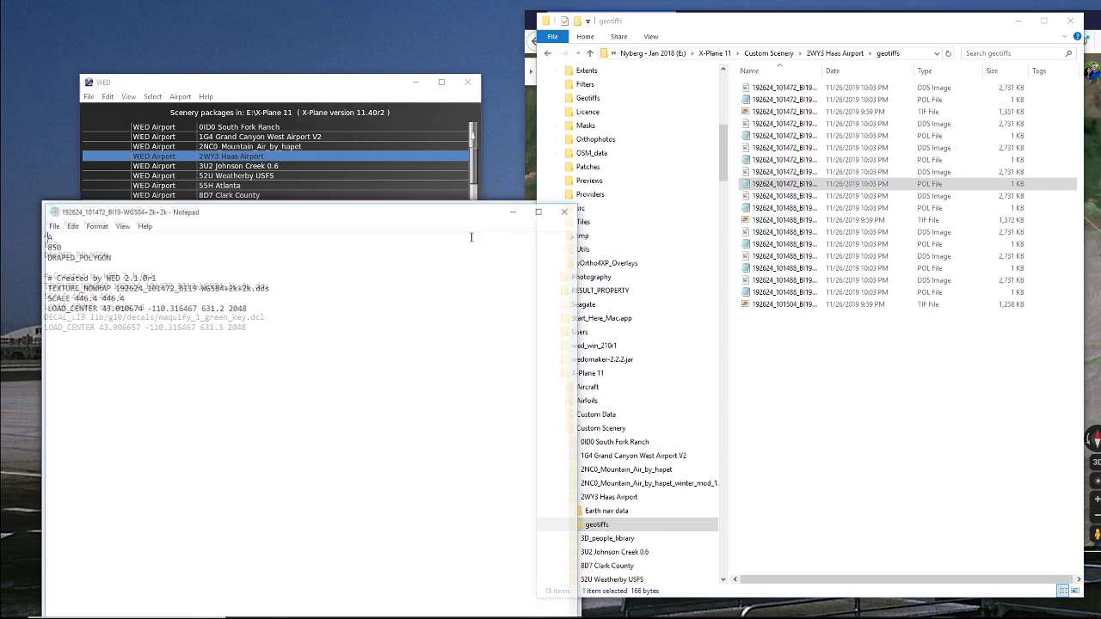
pyautogui.click(215, 295)
pyautogui.press('Return')
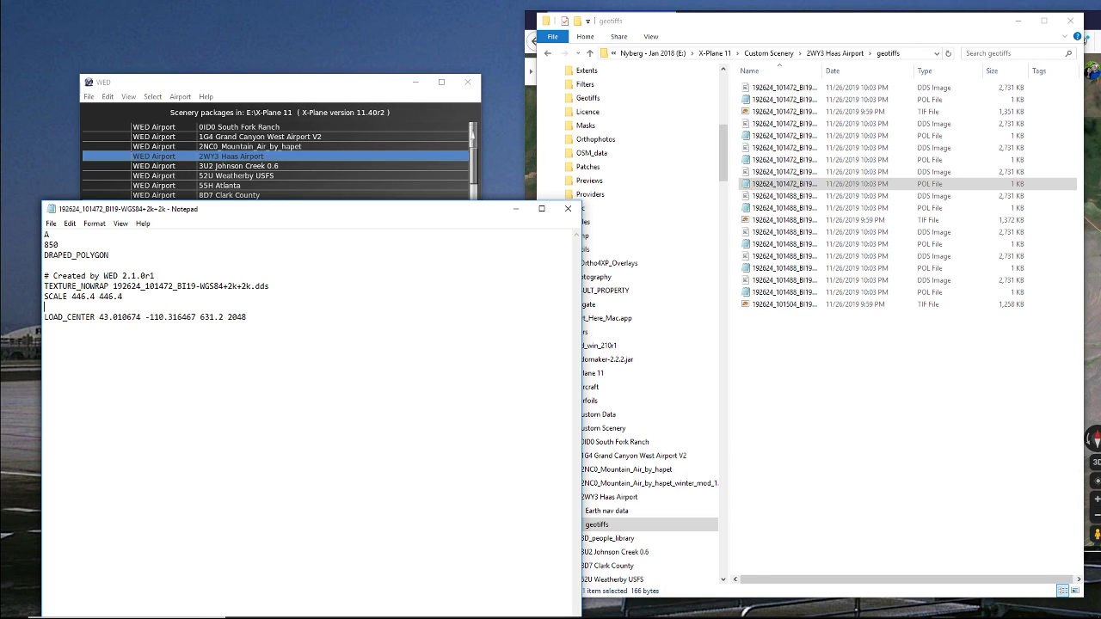
pyautogui.hotkey('ctrl', 'v')
pyautogui.click(51, 224)
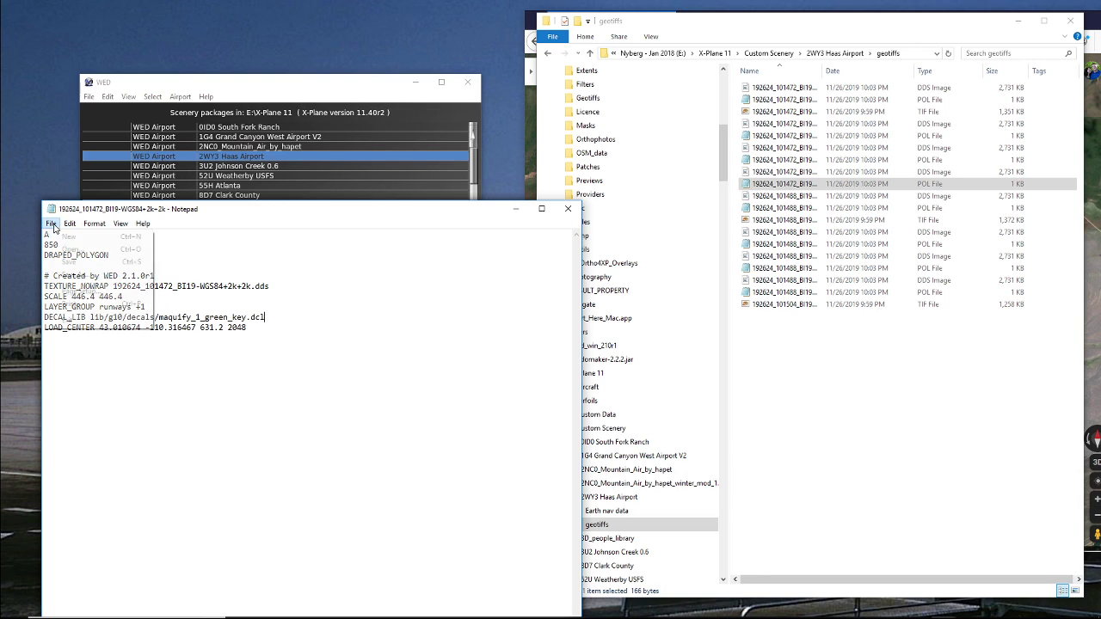
pyautogui.click(70, 262)
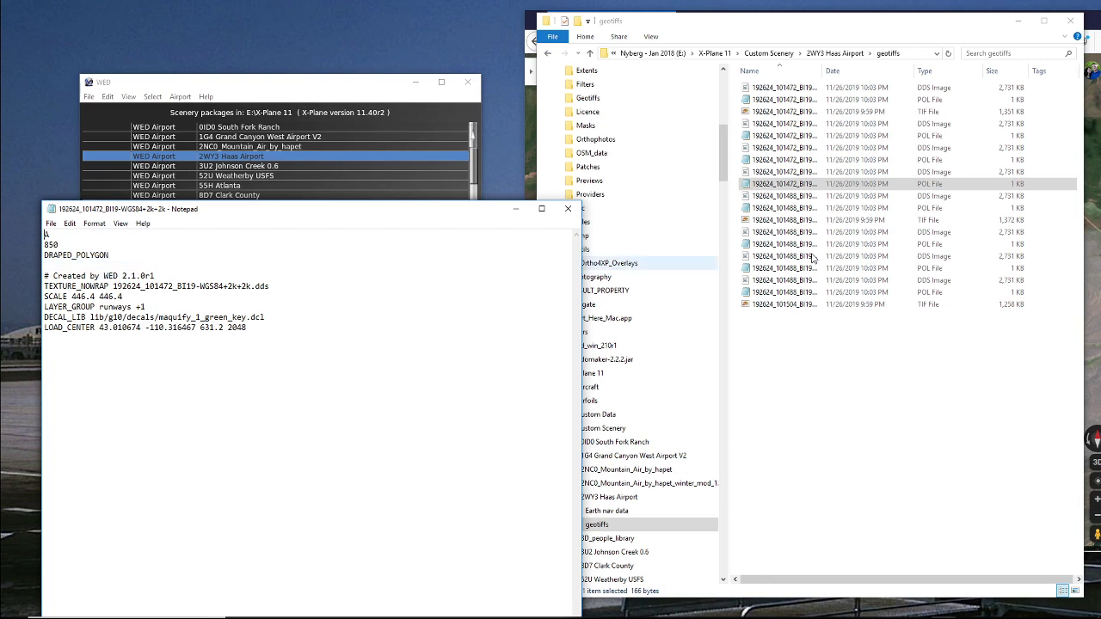
# Step: Paste the copied LAYER_GROUP and DECAL_LIB lines below SCALE in the 192624_101488_BI19-WGS84 POL file and save it
pyautogui.doubleClick(847, 210)
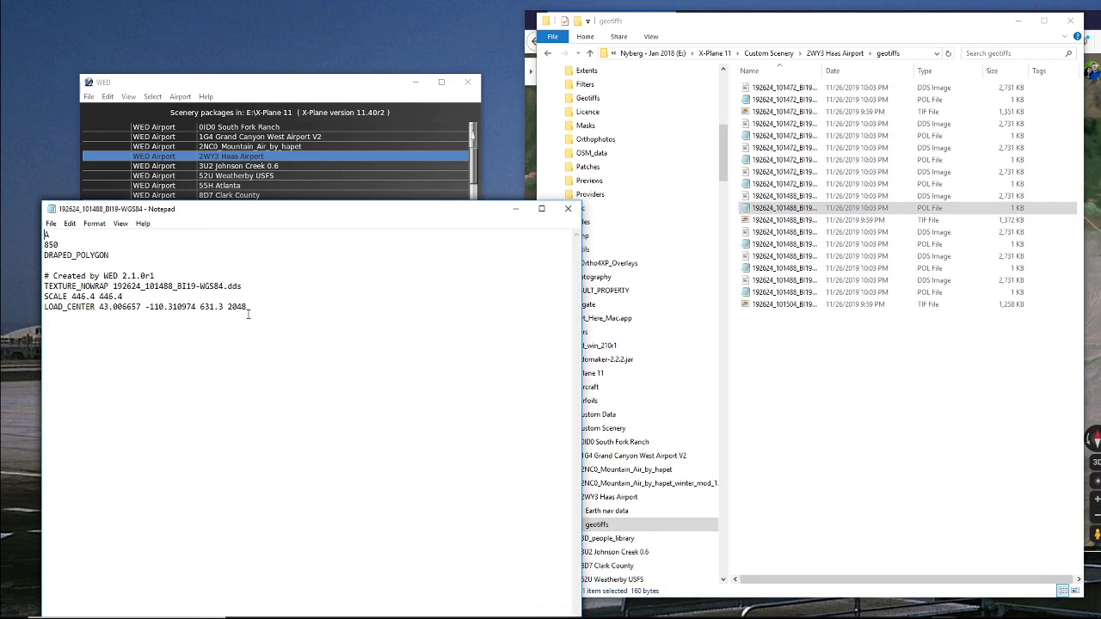
pyautogui.press('Return')
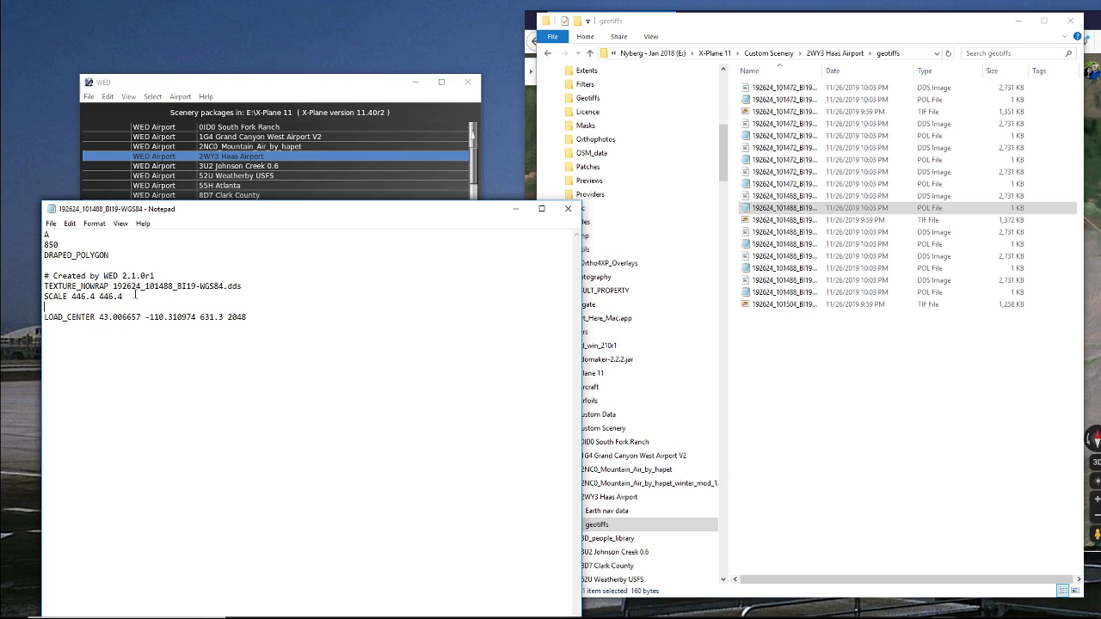
pyautogui.hotkey('ctrl', 'v')
pyautogui.click(52, 223)
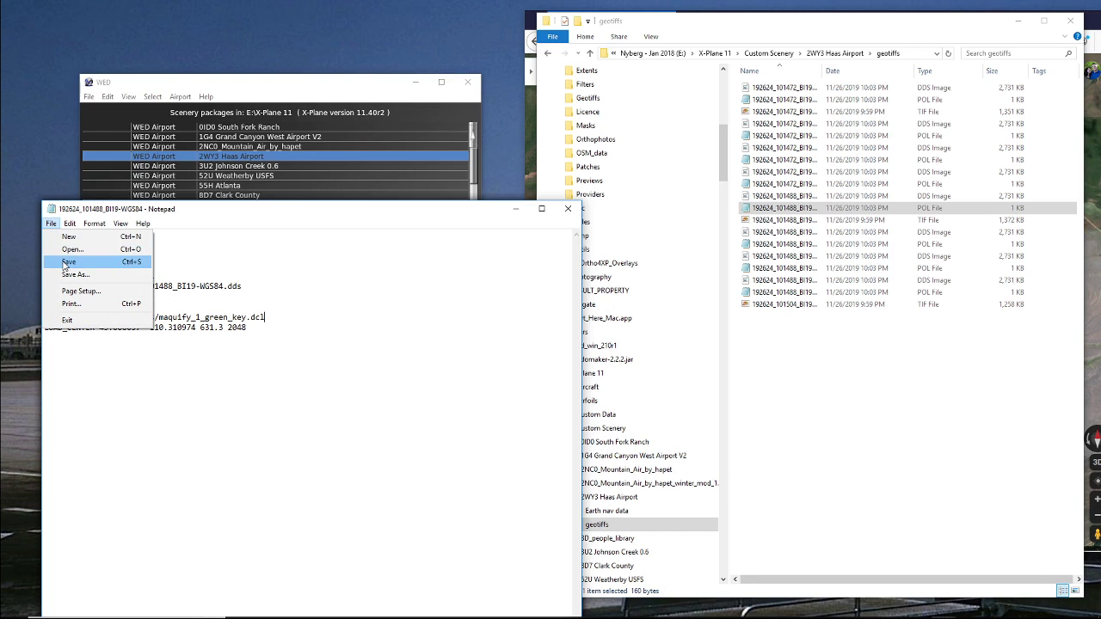
pyautogui.click(67, 263)
# Step: Paste the copied LAYER_GROUP and DECAL_LIB lines below SCALE in the 192624_101488_BI19-WGS84+0k+2k POL file and save it
pyautogui.moveTo(821, 245); pyautogui.dragTo(183, 298)
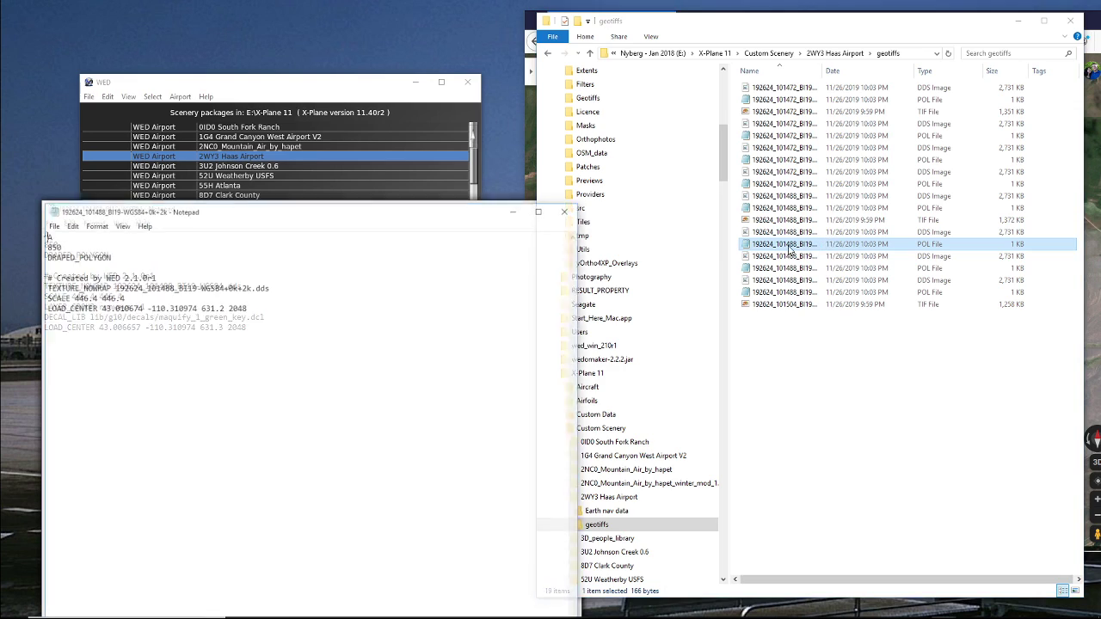
pyautogui.click(172, 294)
pyautogui.press('Return')
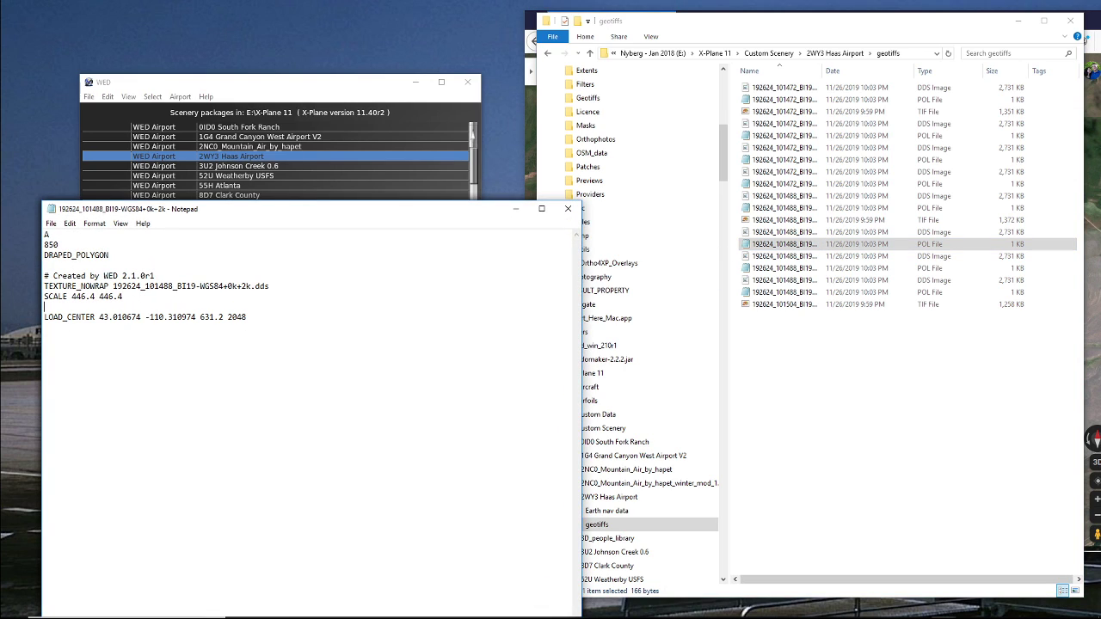
pyautogui.hotkey('ctrl', 'v')
pyautogui.click(52, 224)
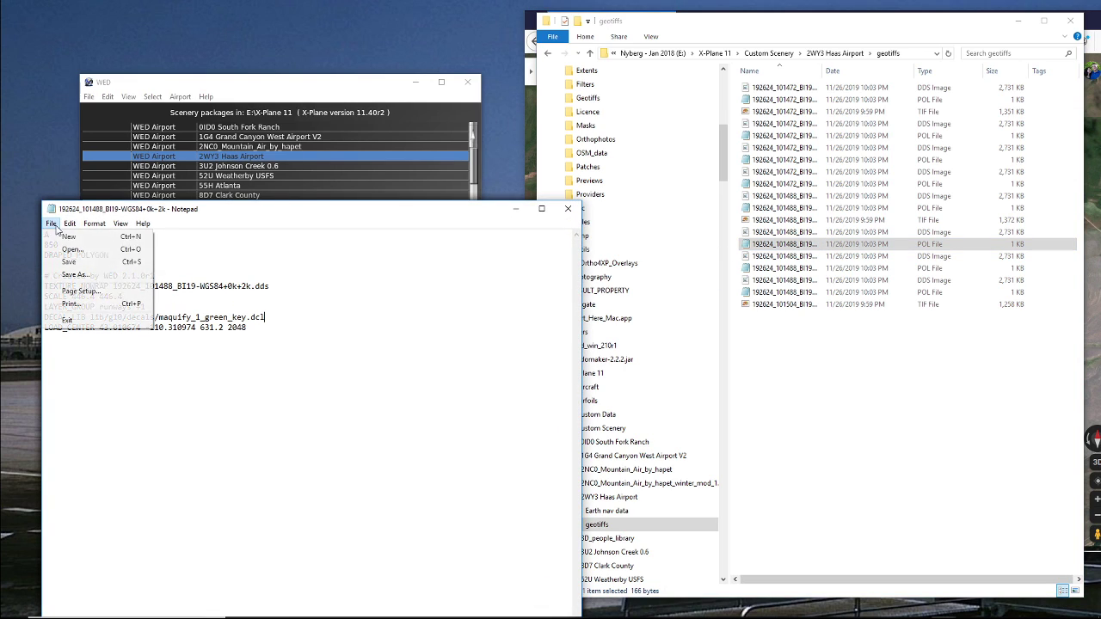
pyautogui.click(68, 262)
# Step: Paste the copied LAYER_GROUP and DECAL_LIB lines below SCALE in the 192624_101488_BI19-WGS84+2k+0k POL file and save it
pyautogui.moveTo(912, 268); pyautogui.dragTo(265, 299)
pyautogui.press('Return')
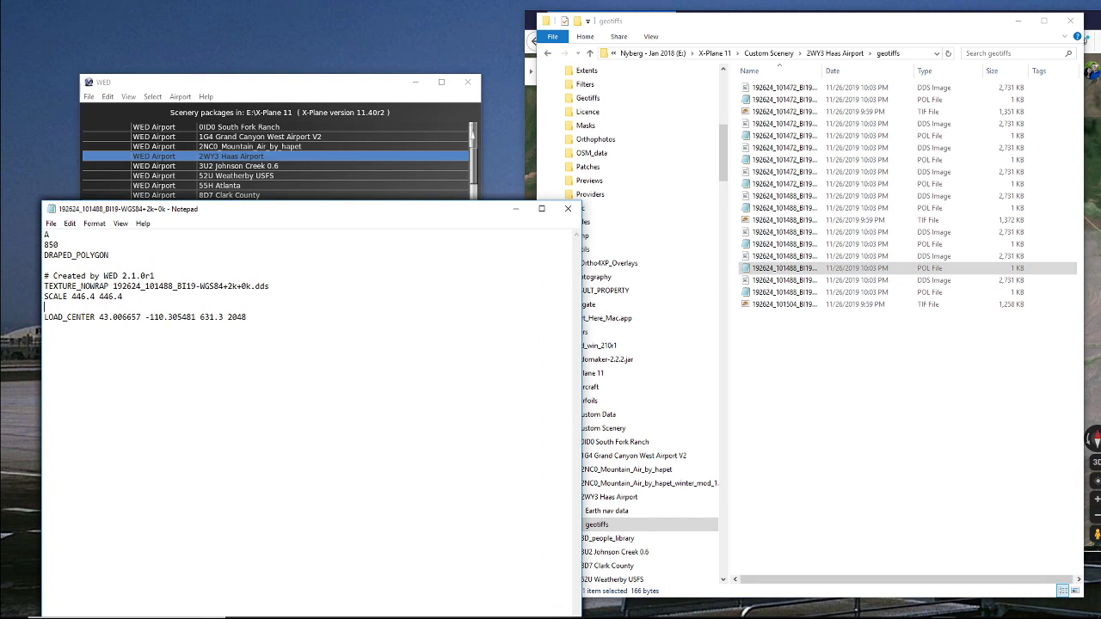
pyautogui.write('LAYER_GROUP runways +1 DECAL_LIB lib/g8/decals/maquify_1_green_key.dcl')
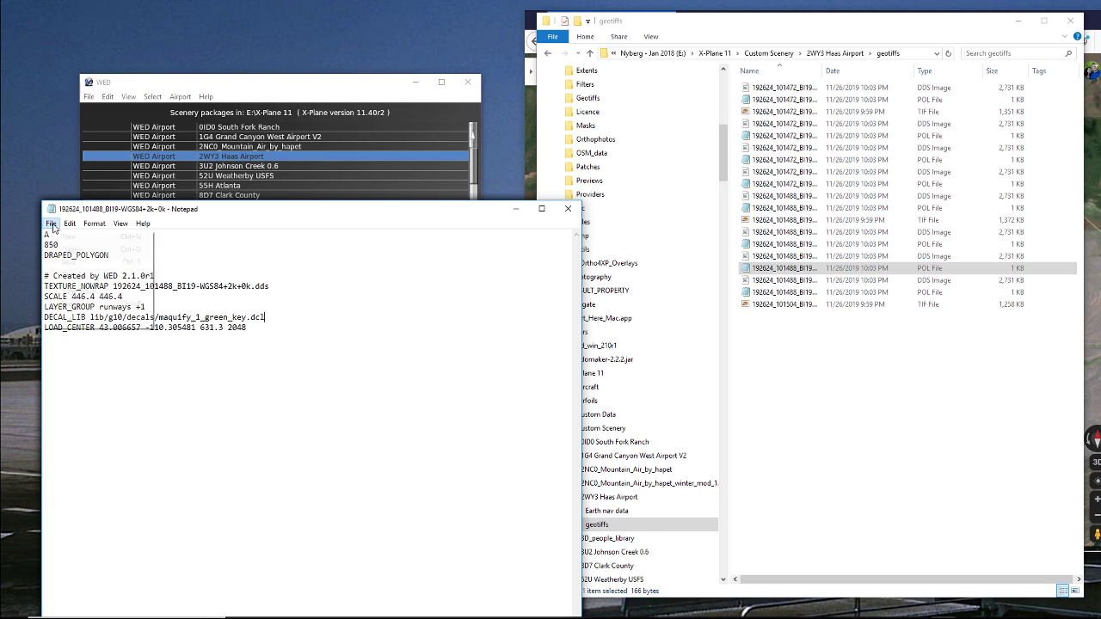
pyautogui.click(51, 223)
pyautogui.click(75, 262)
# Step: Paste the copied LAYER_GROUP and DECAL_LIB lines below SCALE in the 192624_101488_BI19-WGS84+2k+2k POL file and save it
pyautogui.click(894, 293)
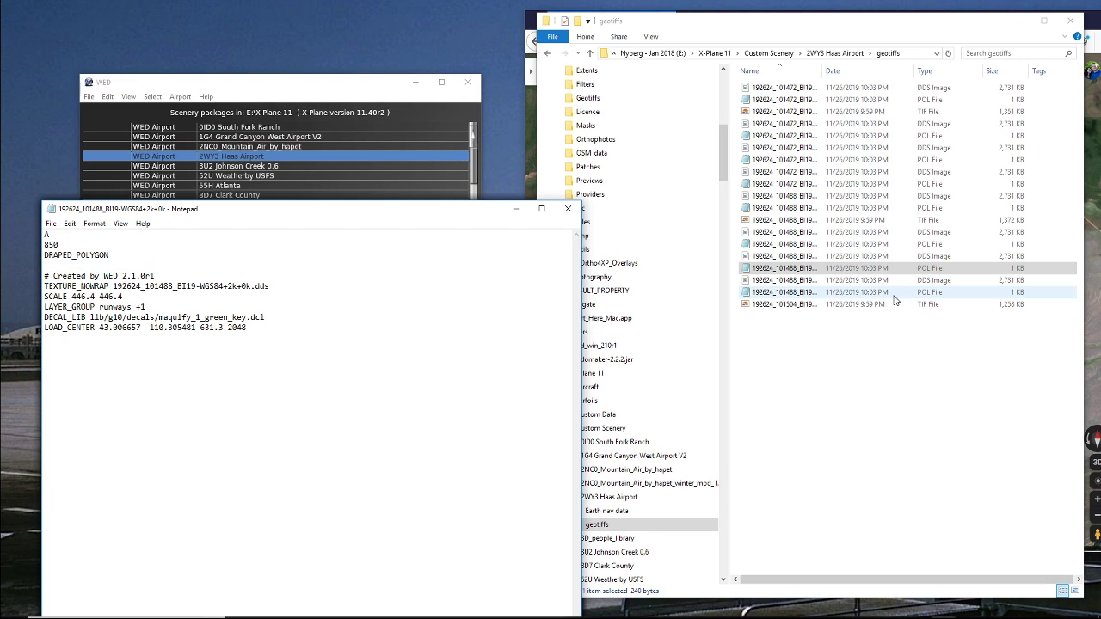
pyautogui.doubleClick(894, 293)
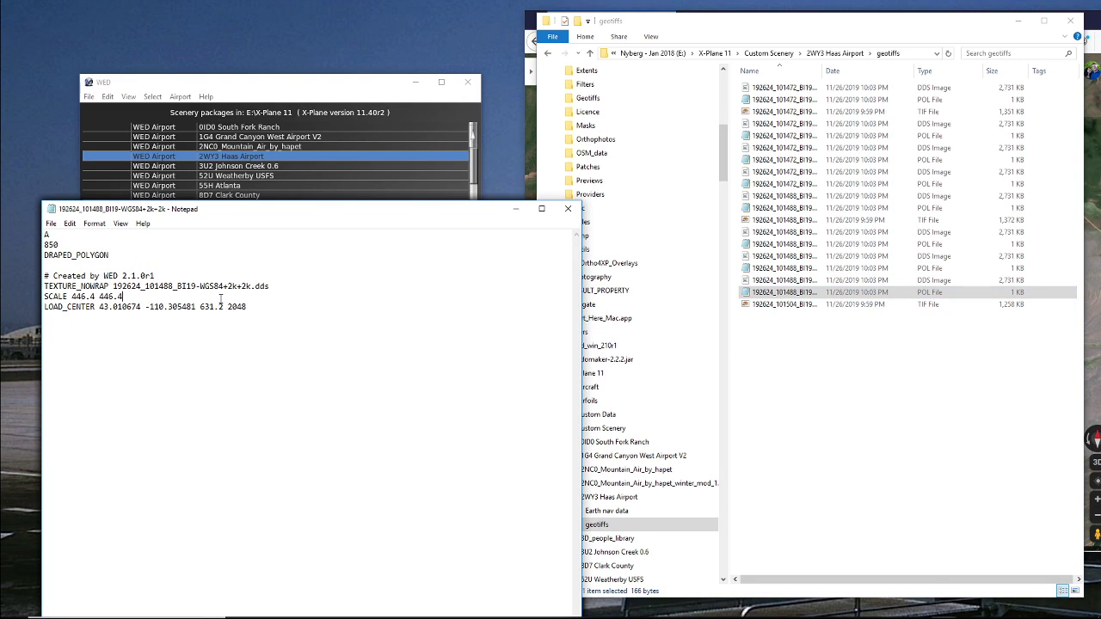
pyautogui.write('LAYER_GROUP runways -4 DECAL_LIB lib/g8/decals/maquify_1_green_key.dcl')
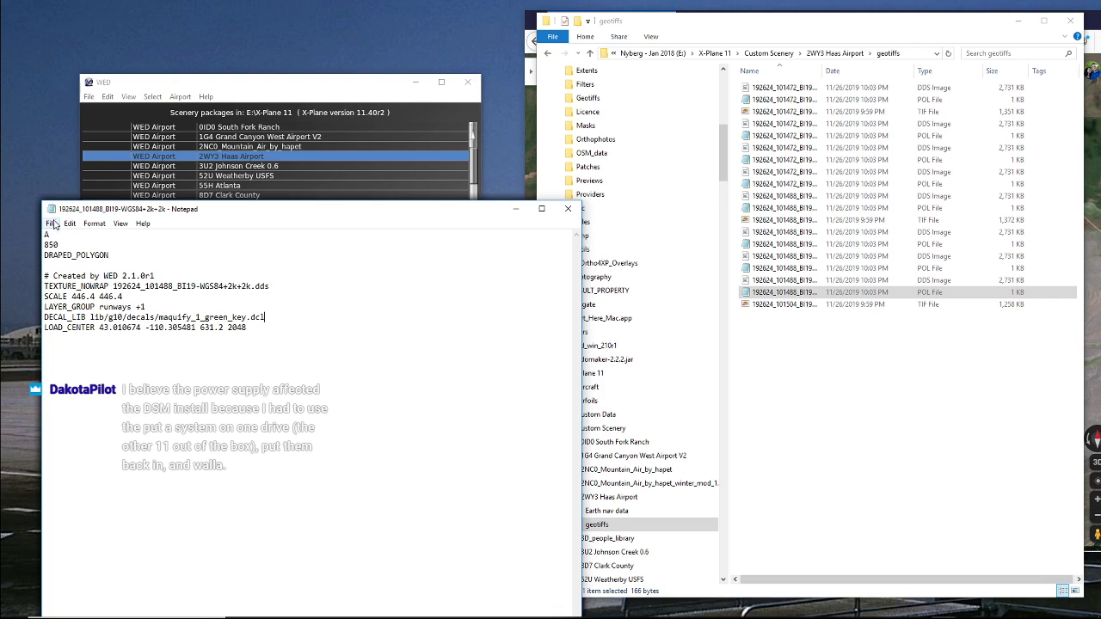
pyautogui.click(50, 223)
pyautogui.click(71, 261)
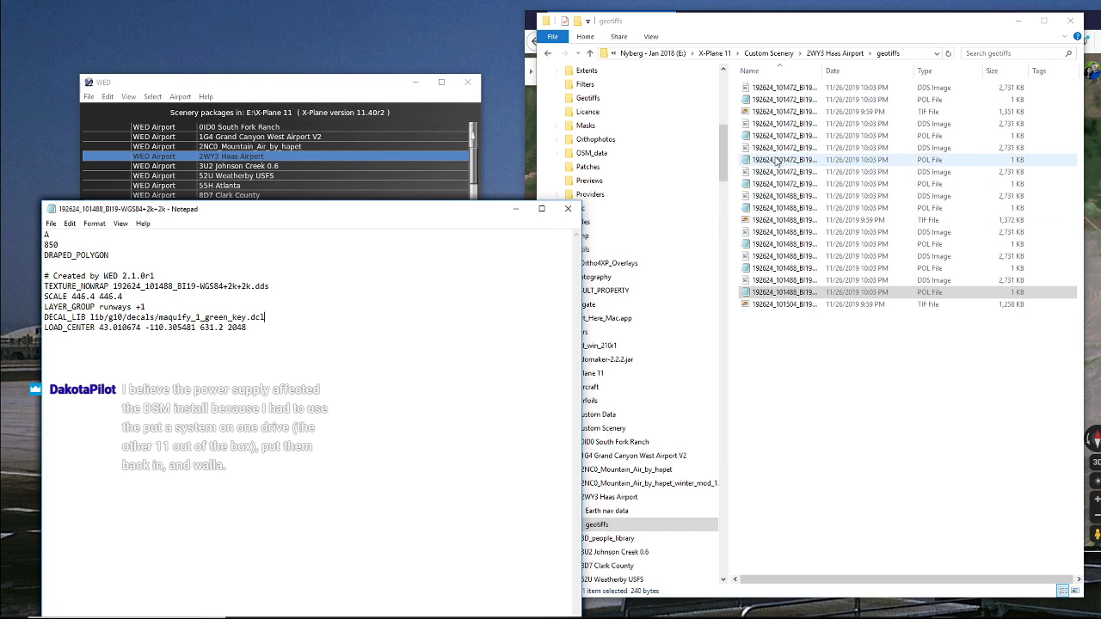
# Step: Close all the open POL files and minimize the geotiffs folder, the map browser and the WED window
pyautogui.click(1018, 20)
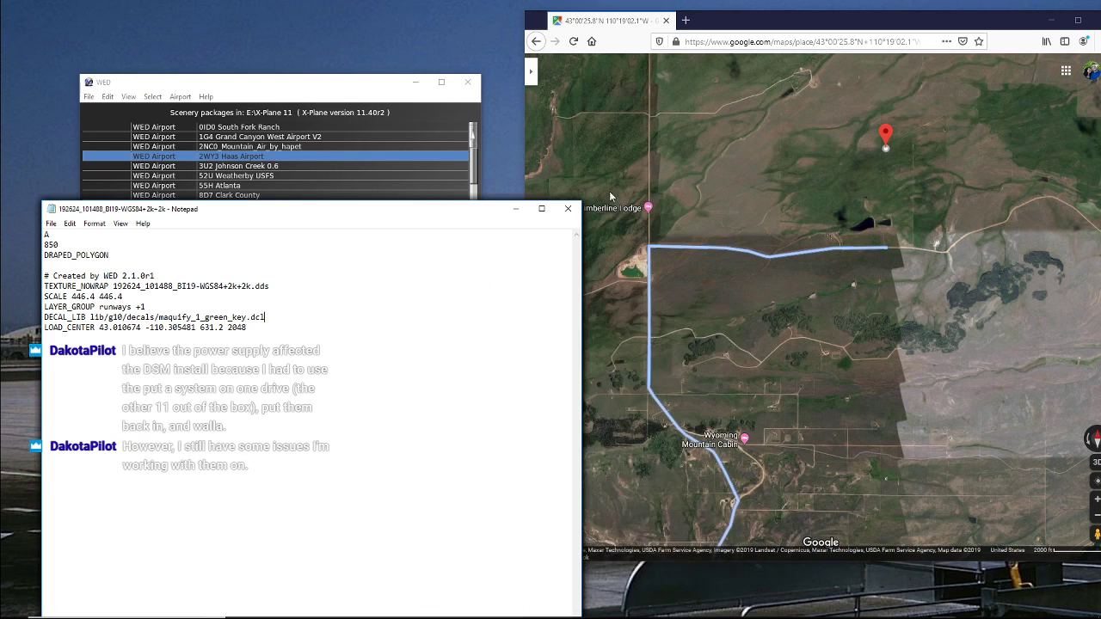
pyautogui.click(567, 210)
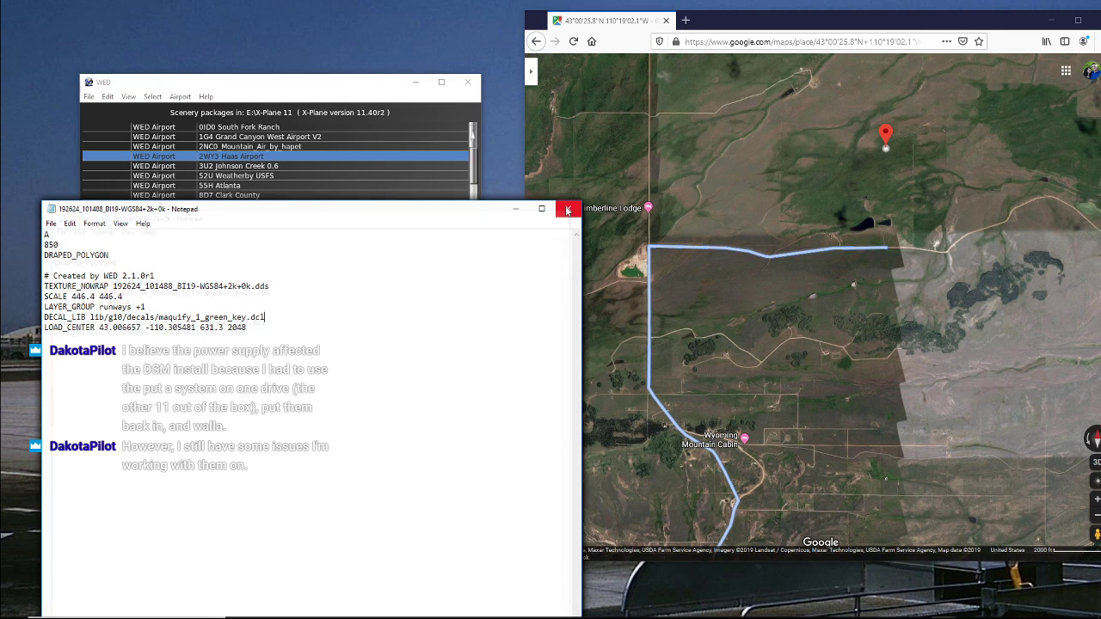
pyautogui.click(567, 210)
pyautogui.click(567, 210)
pyautogui.click(567, 210)
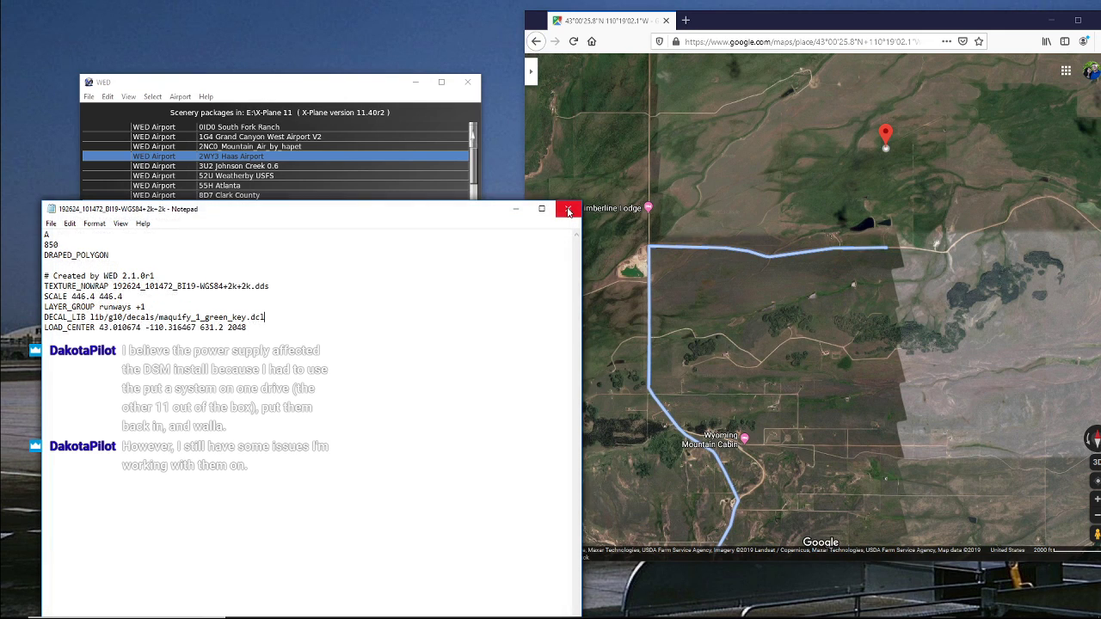
pyautogui.click(569, 211)
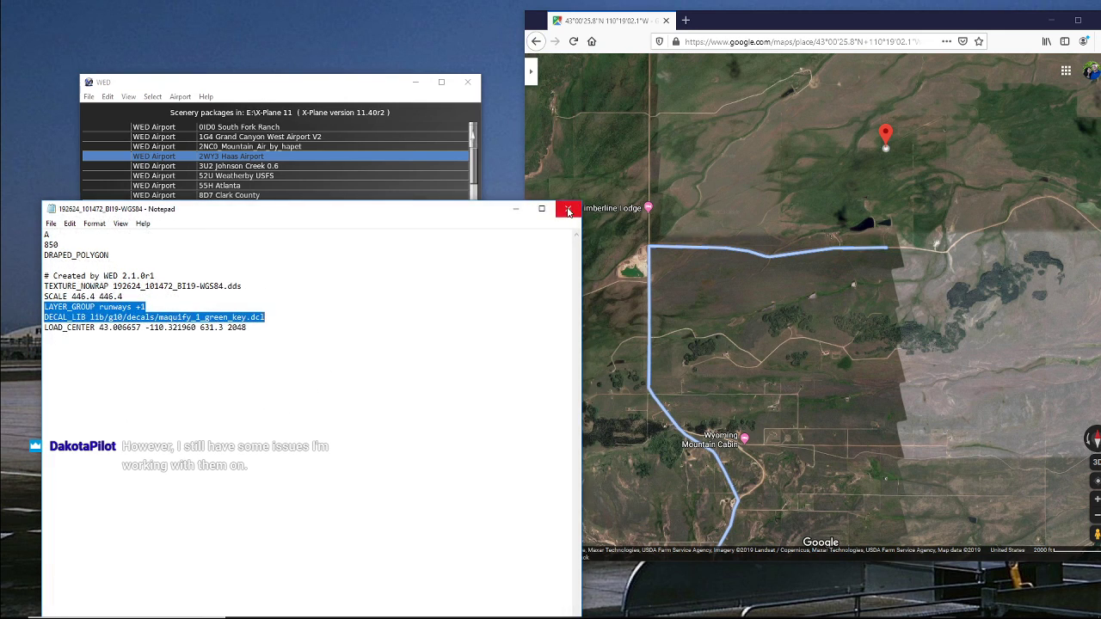
pyautogui.click(568, 211)
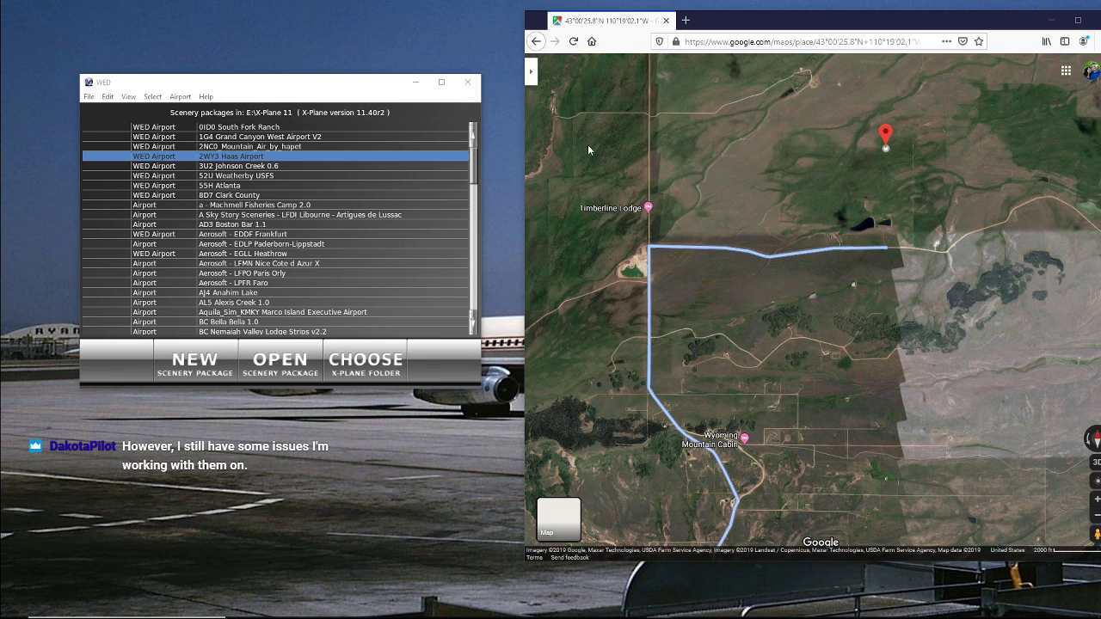
pyautogui.click(1051, 19)
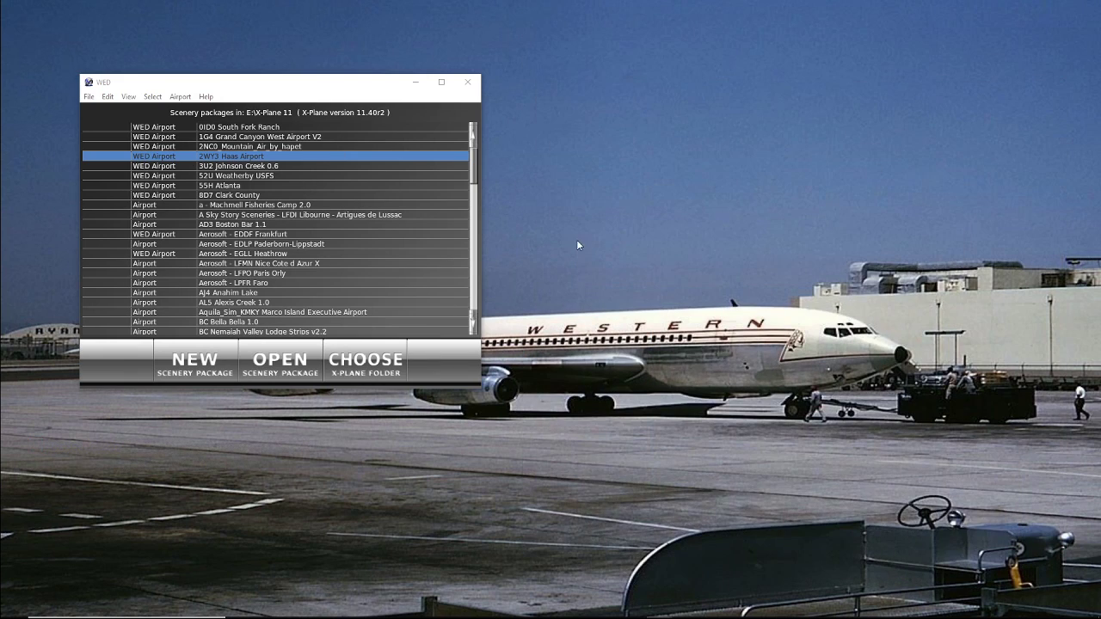
pyautogui.click(415, 83)
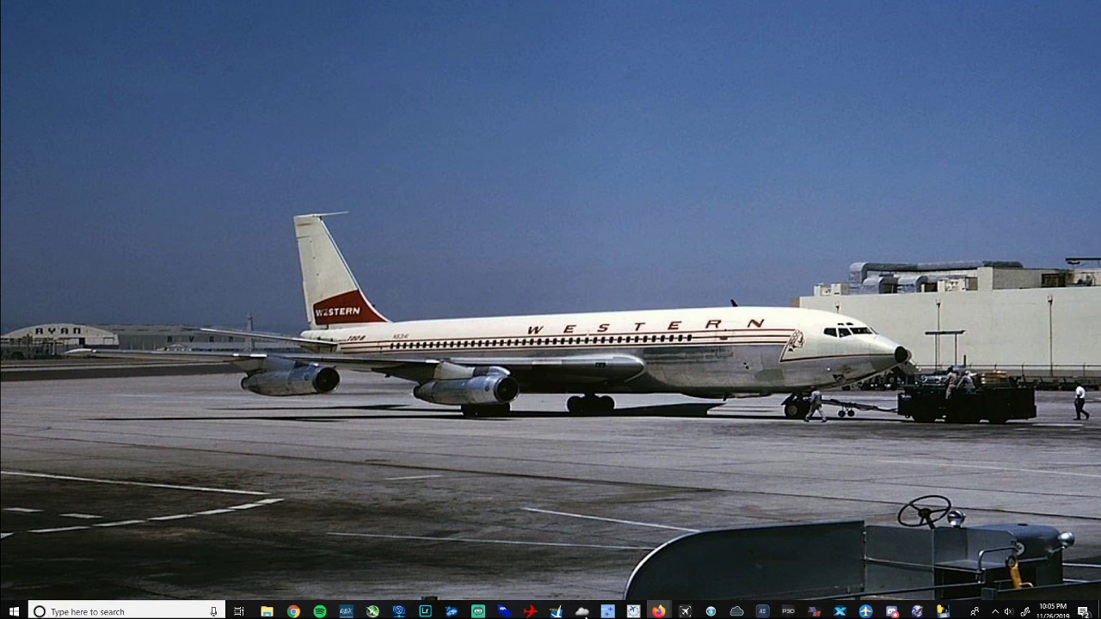
# Step: Launch X-Plane 11
pyautogui.rightClick(839, 606)
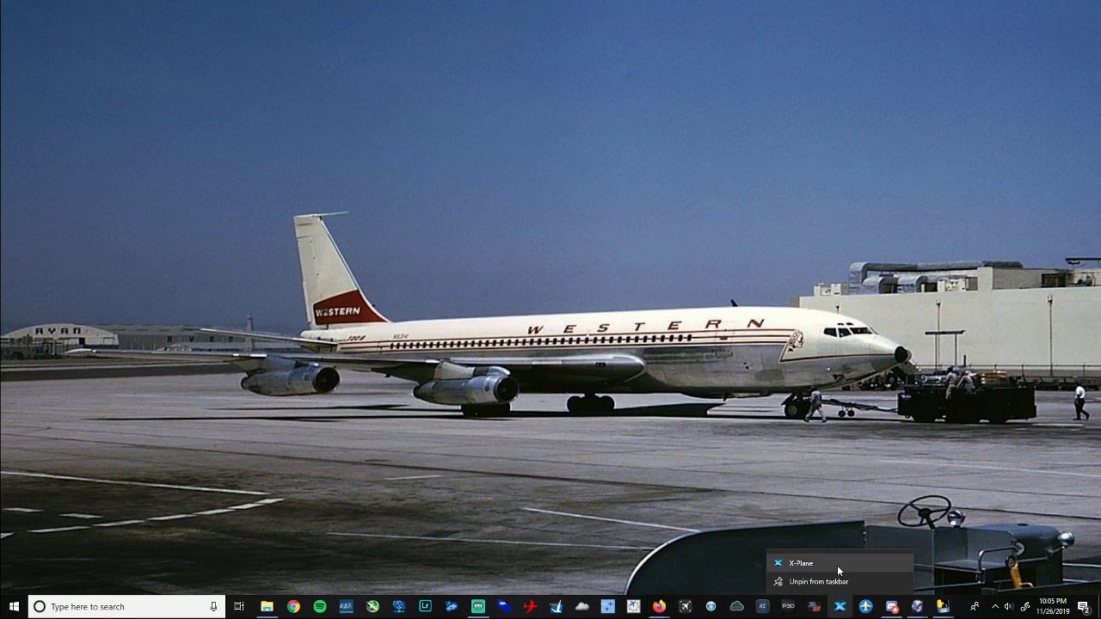
pyautogui.rightClick(837, 566)
pyautogui.click(857, 506)
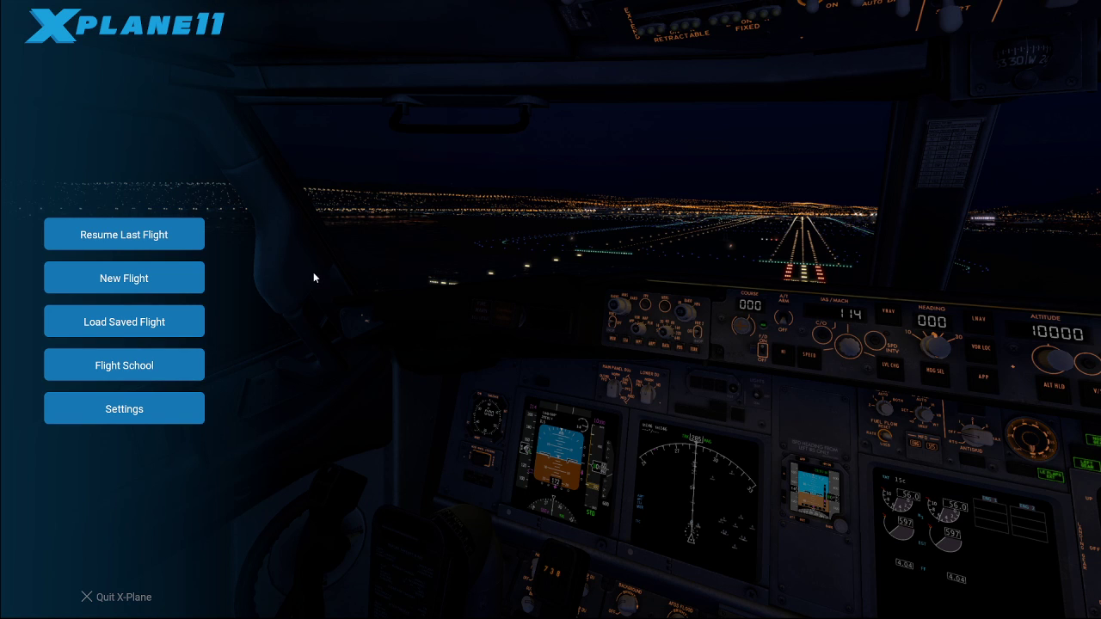
# Step: Start a new flight at Kinky Creek Divide (WY30) from the Melvin's Spot ramp start
pyautogui.click(136, 285)
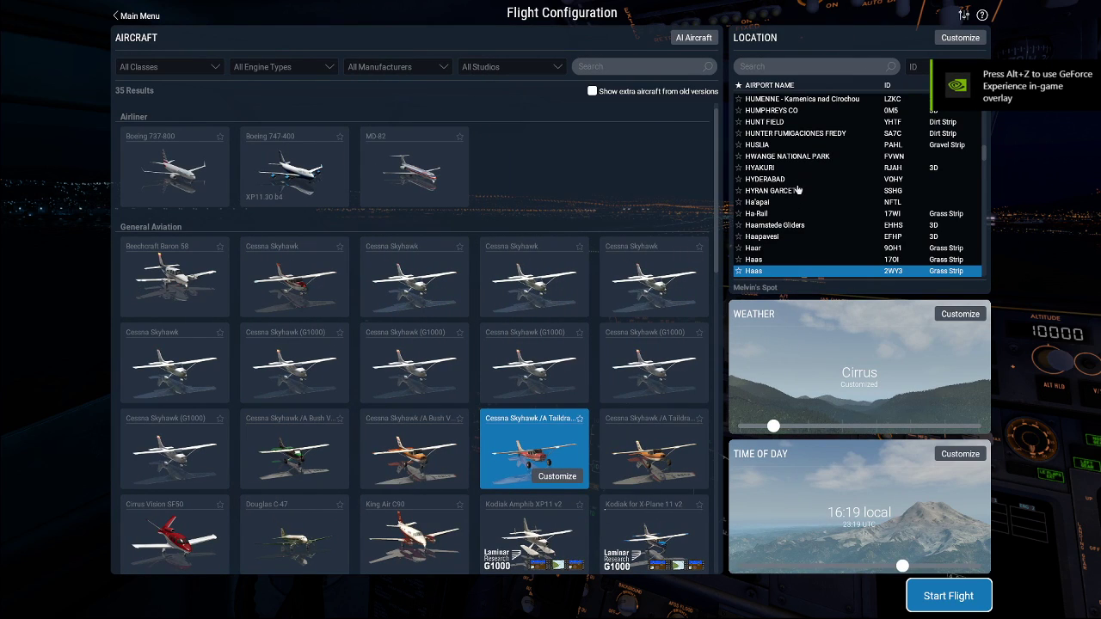
pyautogui.click(804, 66)
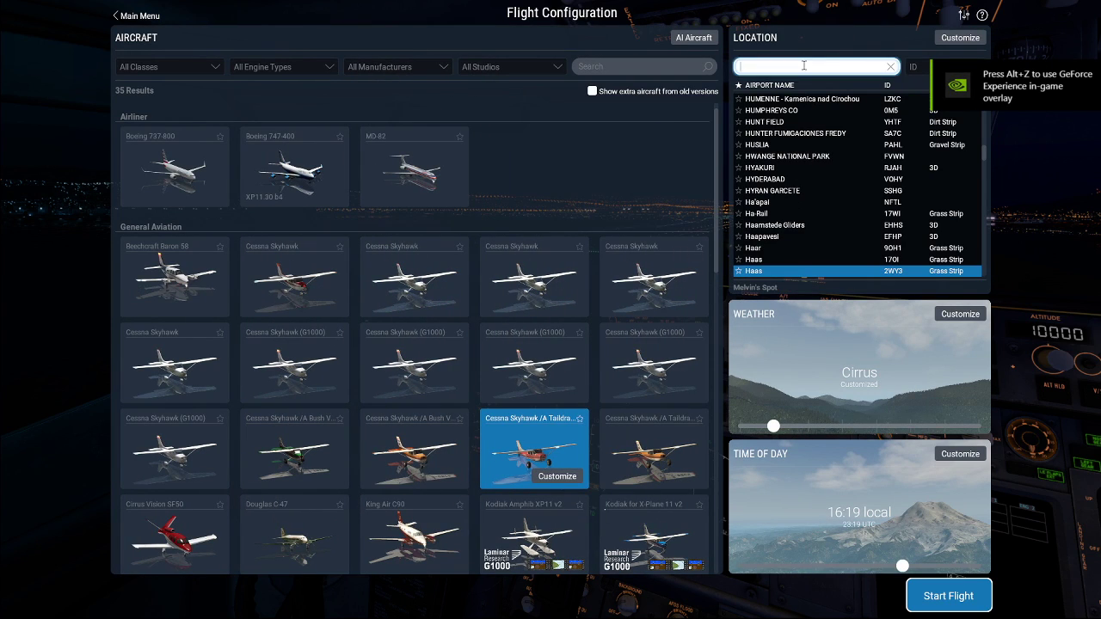
pyautogui.write('wy30')
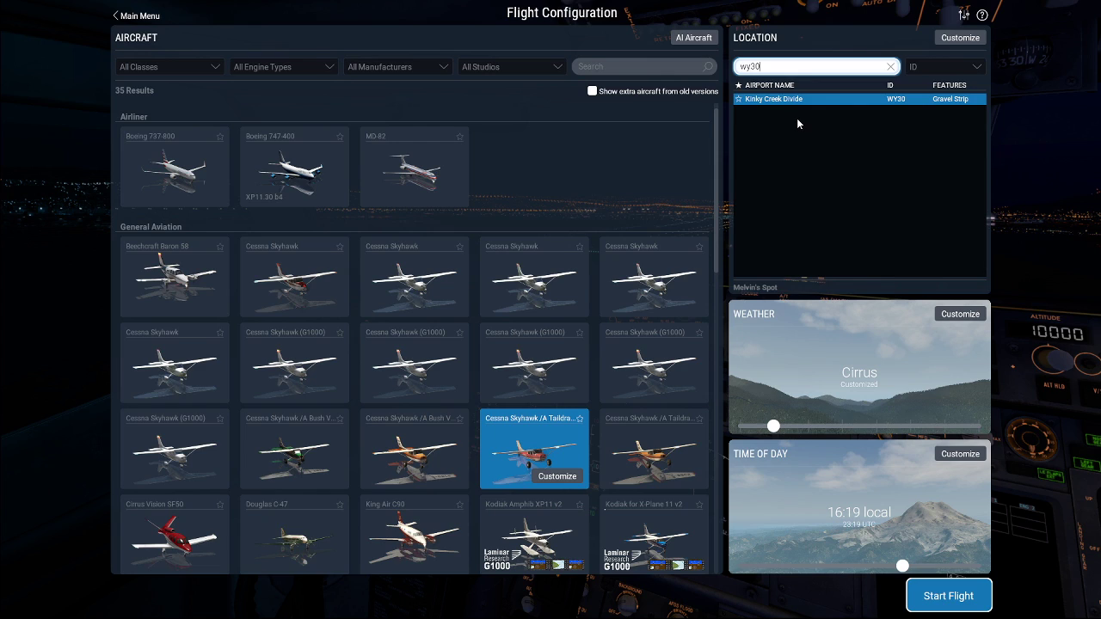
pyautogui.click(961, 38)
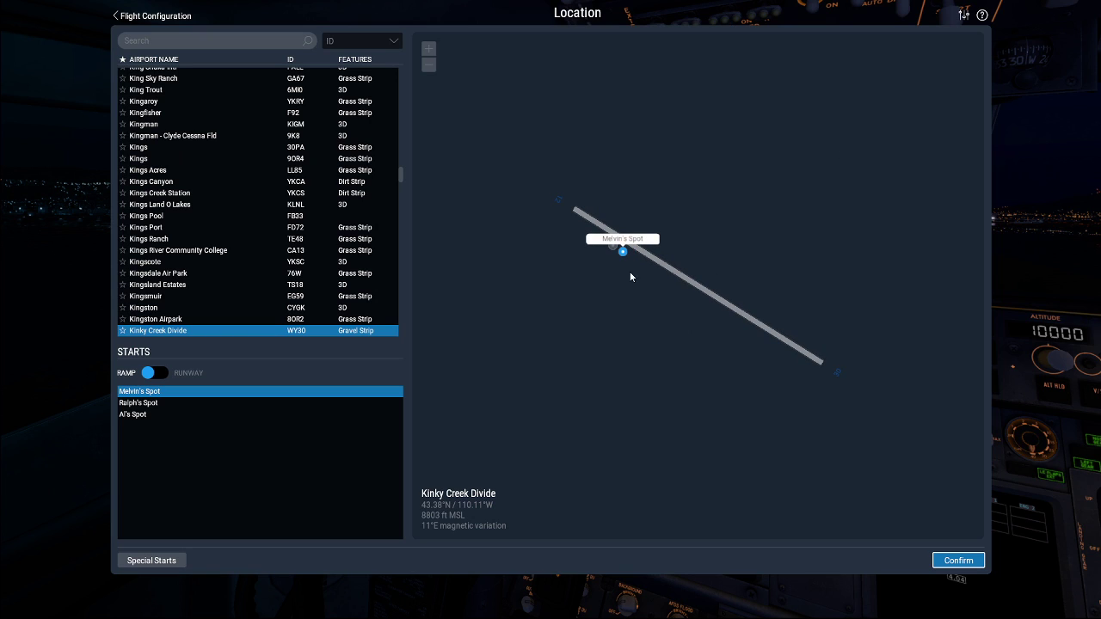
pyautogui.click(958, 560)
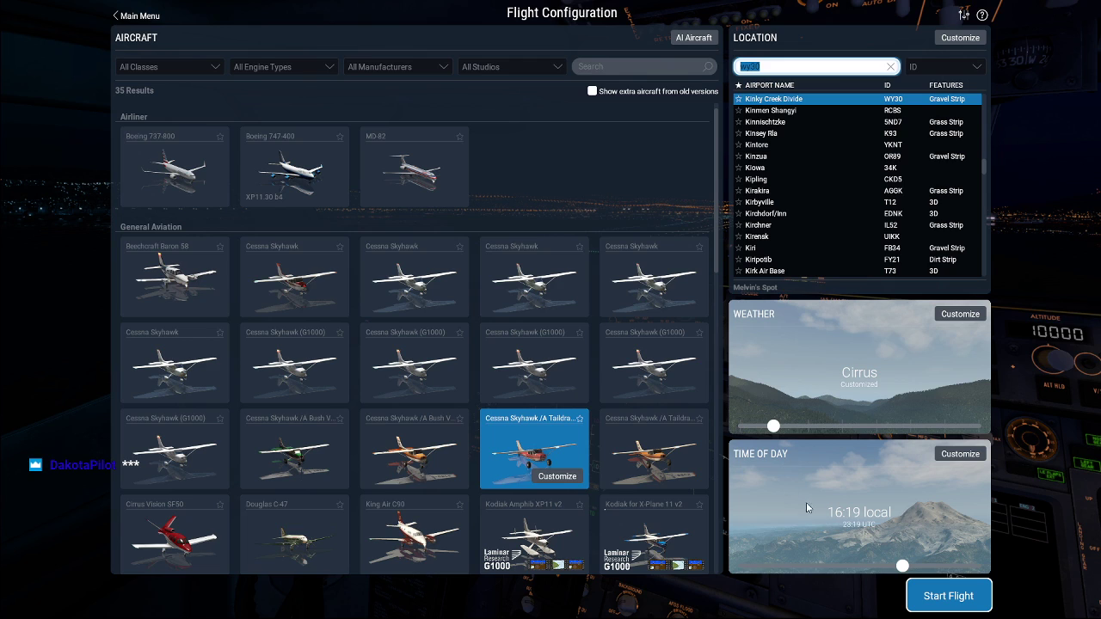
pyautogui.click(934, 602)
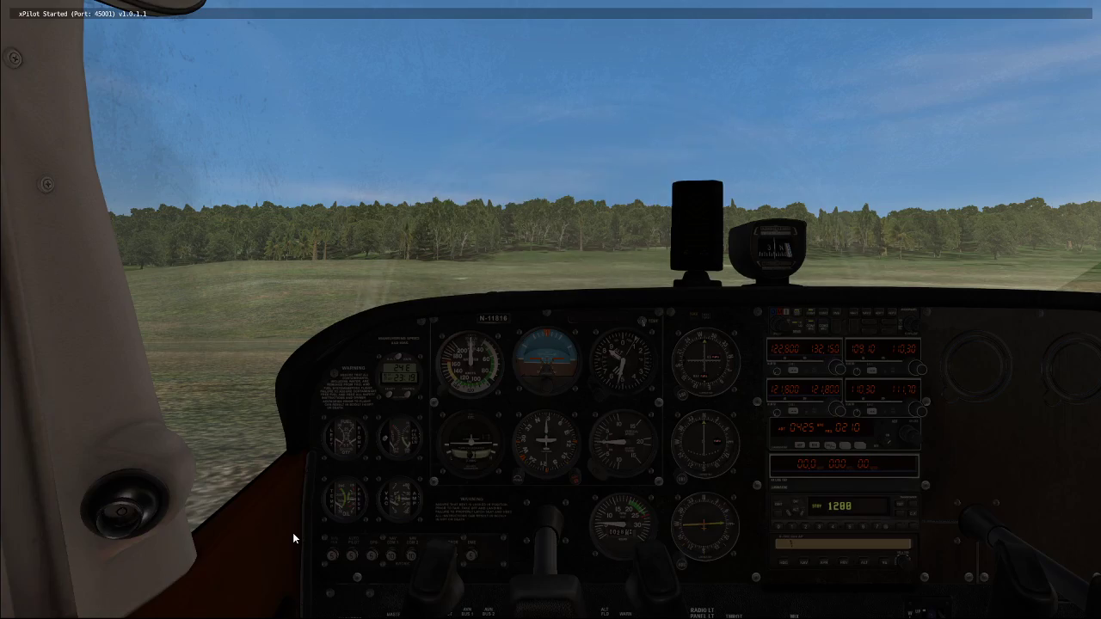
# Step: Examine the parked aircraft, the dirt strip and the surrounding orthophoto terrain from external and overhead views
pyautogui.hotkey('shift', '8')
pyautogui.press('Left')
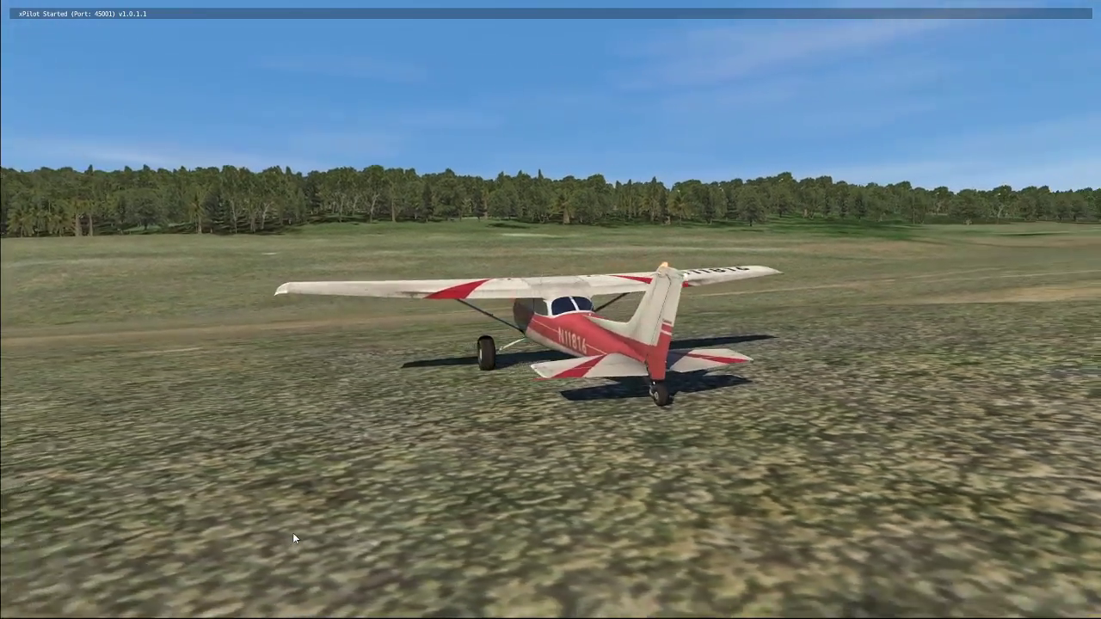
pyautogui.press('Up')
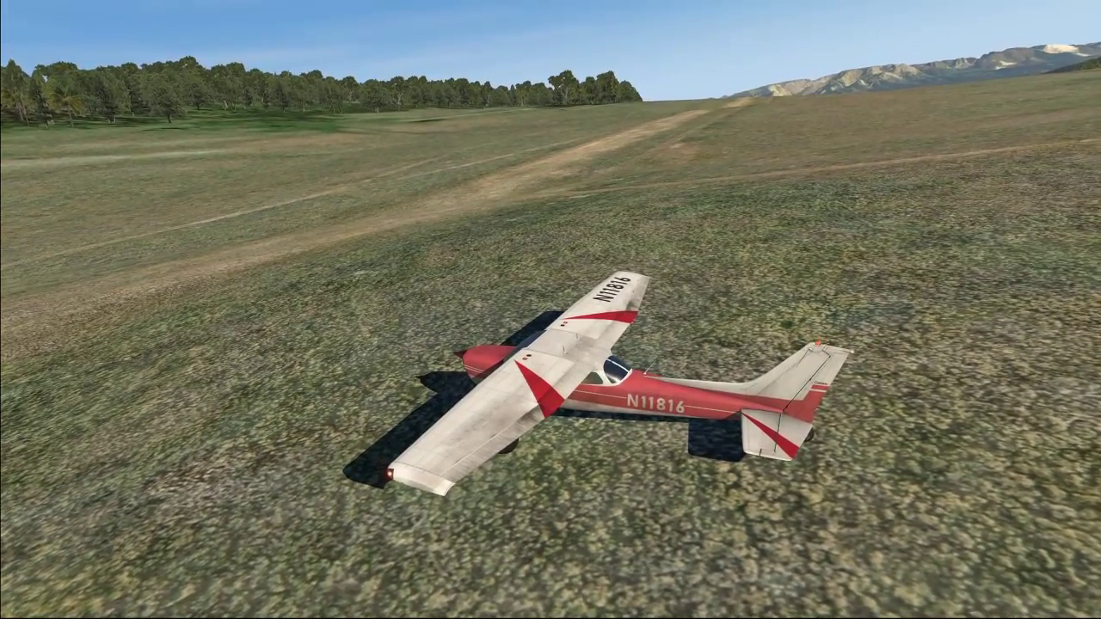
pyautogui.press('Right')
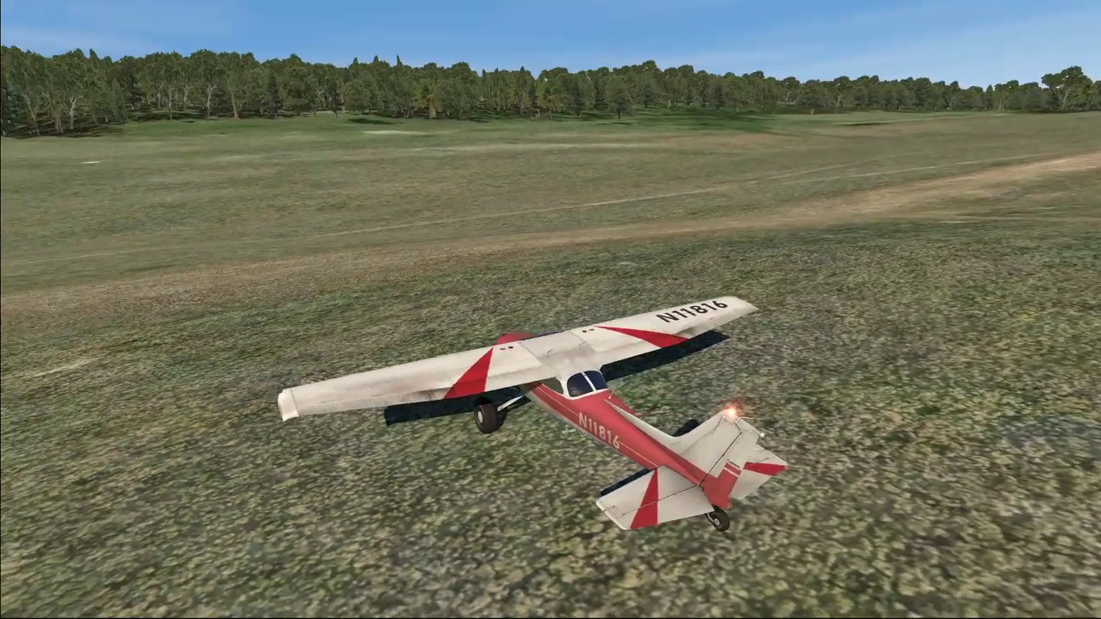
pyautogui.press('Right')
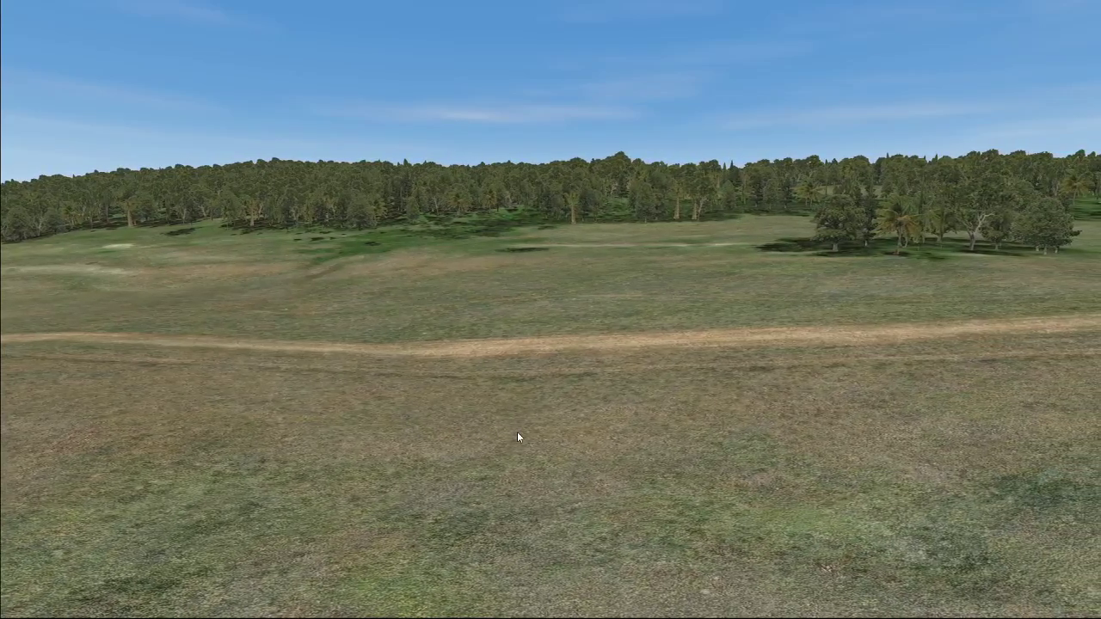
pyautogui.press('s')
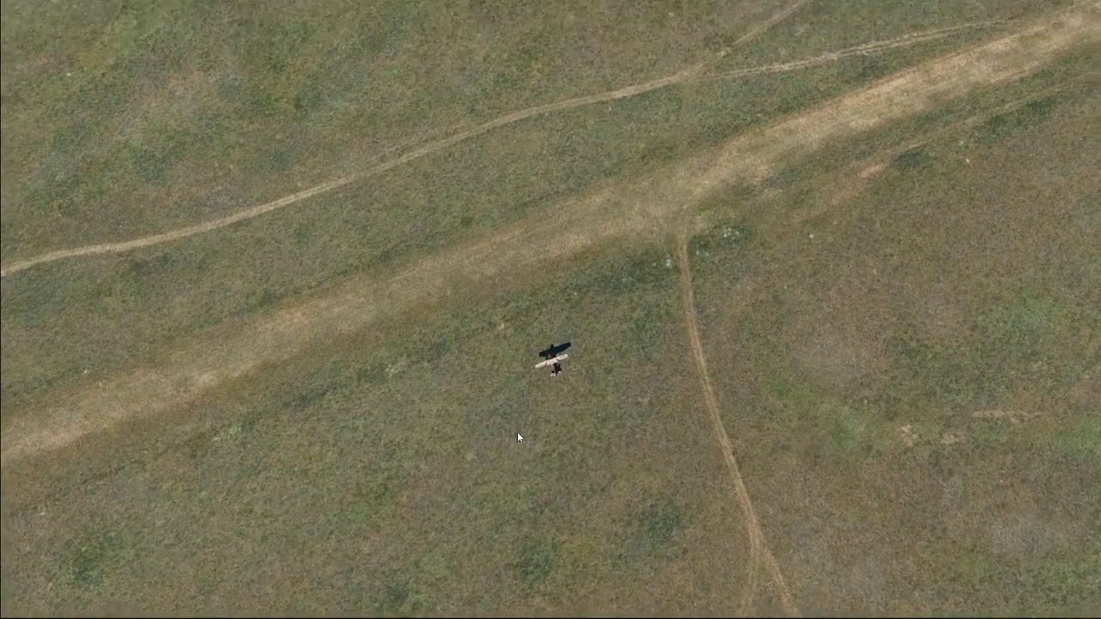
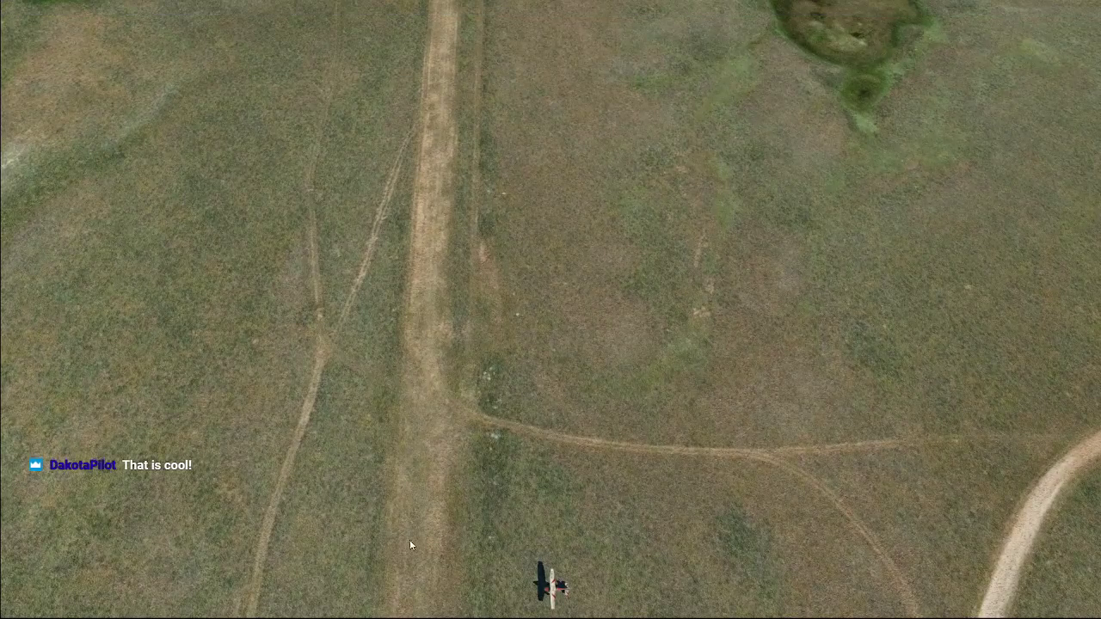
pyautogui.press('r')
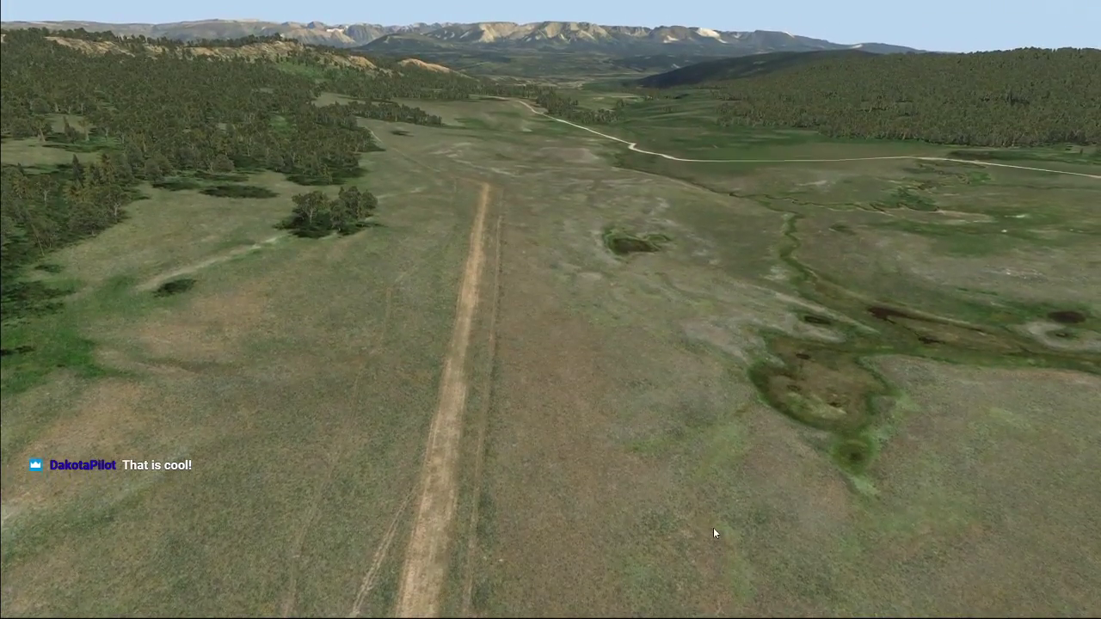
pyautogui.moveTo(109, 5)
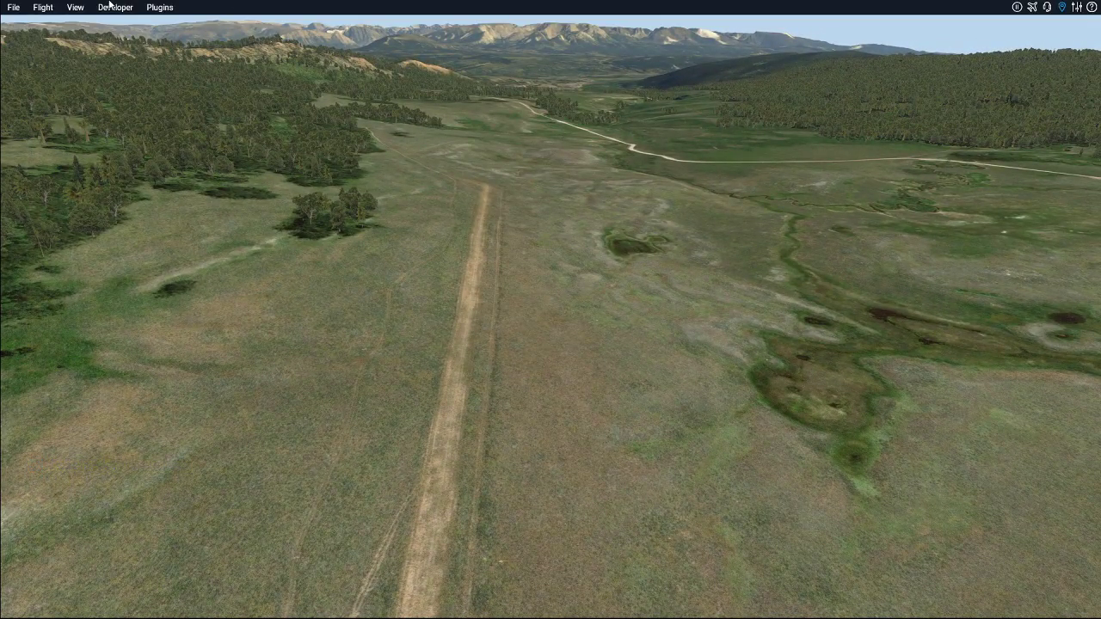
# Step: Open the flight configuration, release the current location for changing, and select Haas (2WY3) as the new airport
pyautogui.click(41, 7)
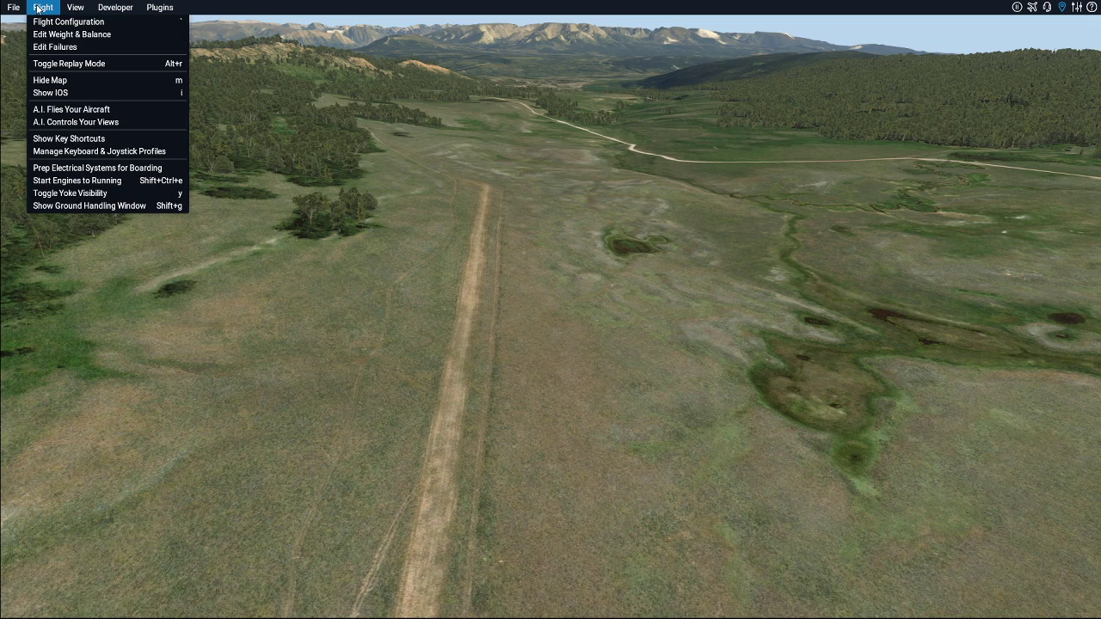
pyautogui.click(27, 22)
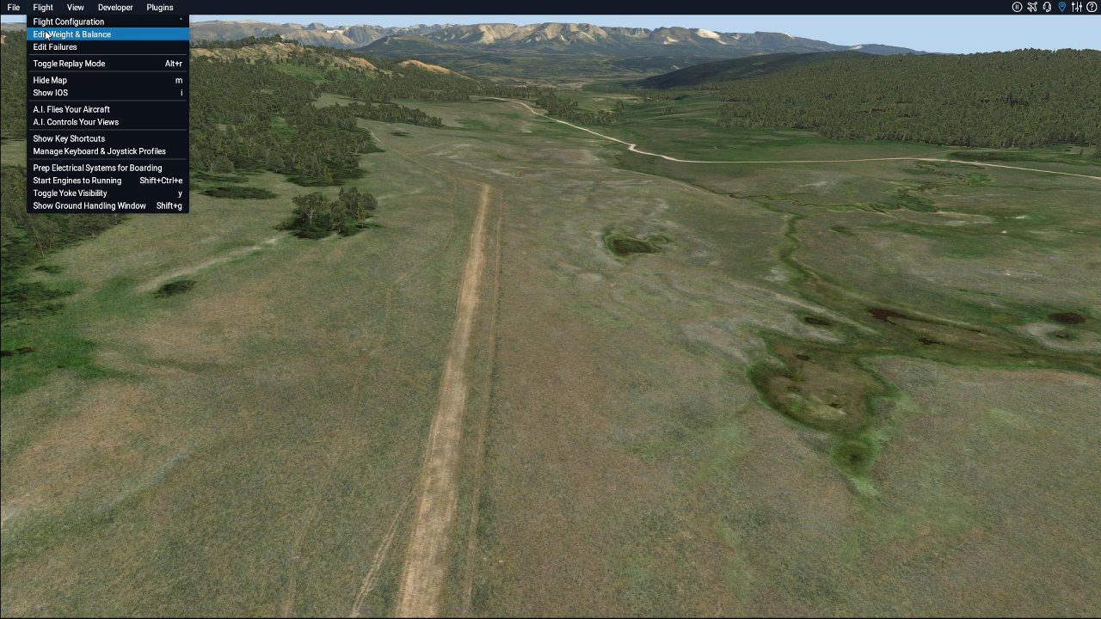
pyautogui.click(50, 24)
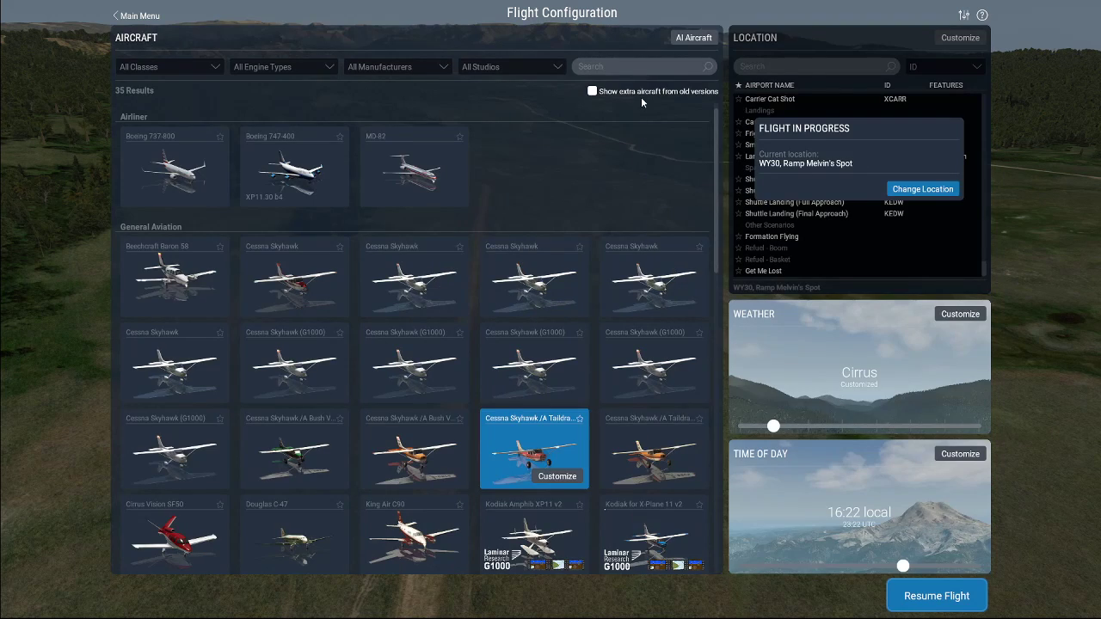
pyautogui.click(919, 189)
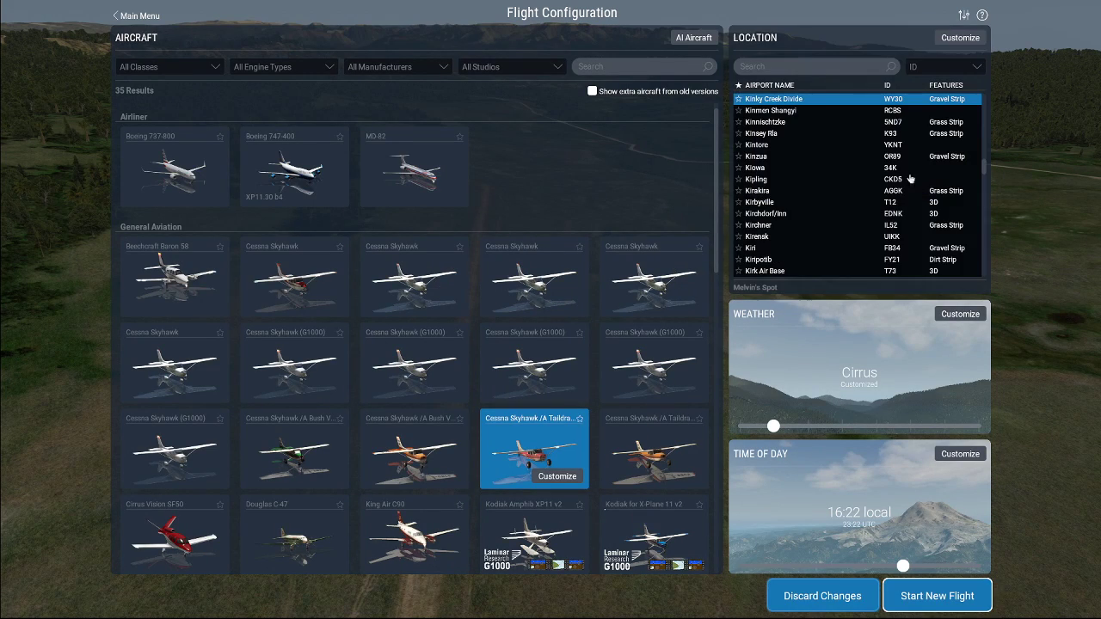
pyautogui.click(800, 66)
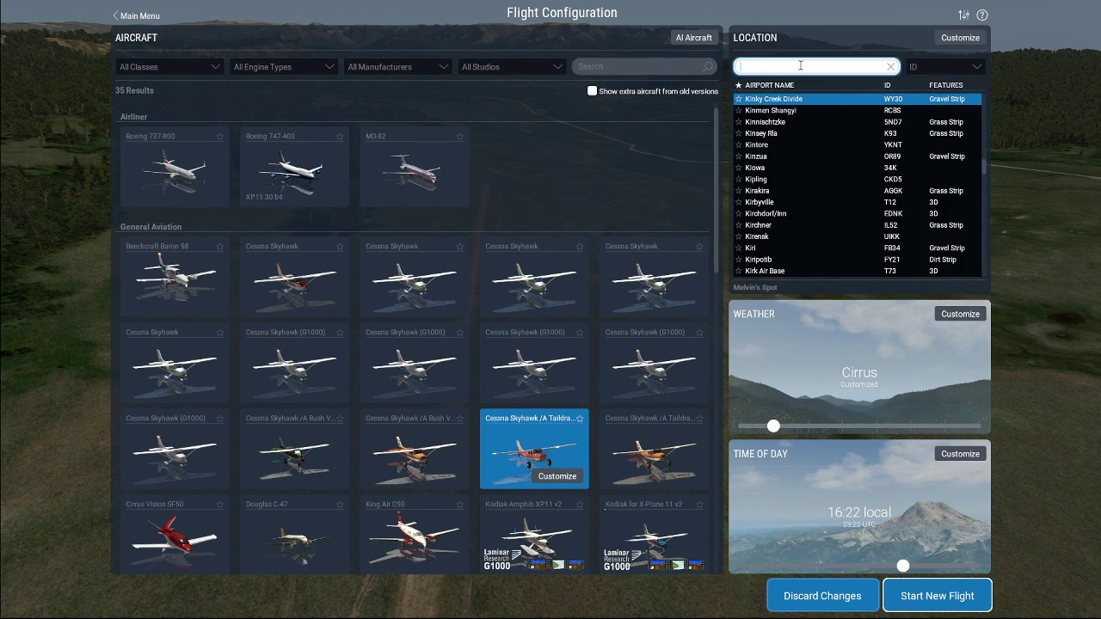
pyautogui.write('2wy3')
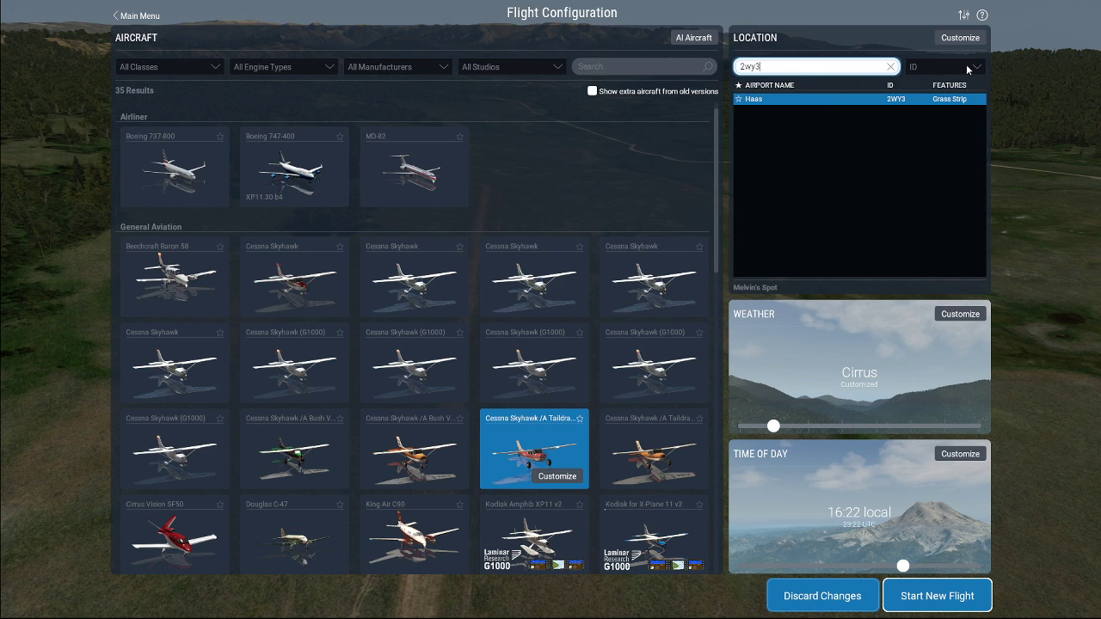
# Step: Choose the Melvin's Spot ramp start at Haas and start the new flight, ending the current one
pyautogui.click(961, 38)
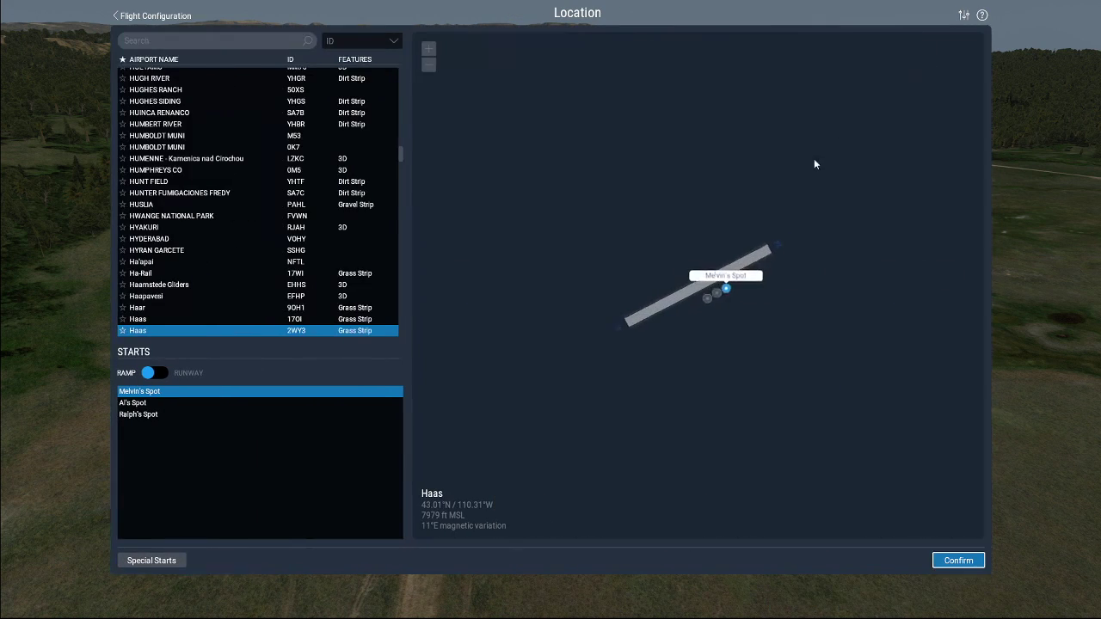
pyautogui.click(730, 298)
pyautogui.click(714, 307)
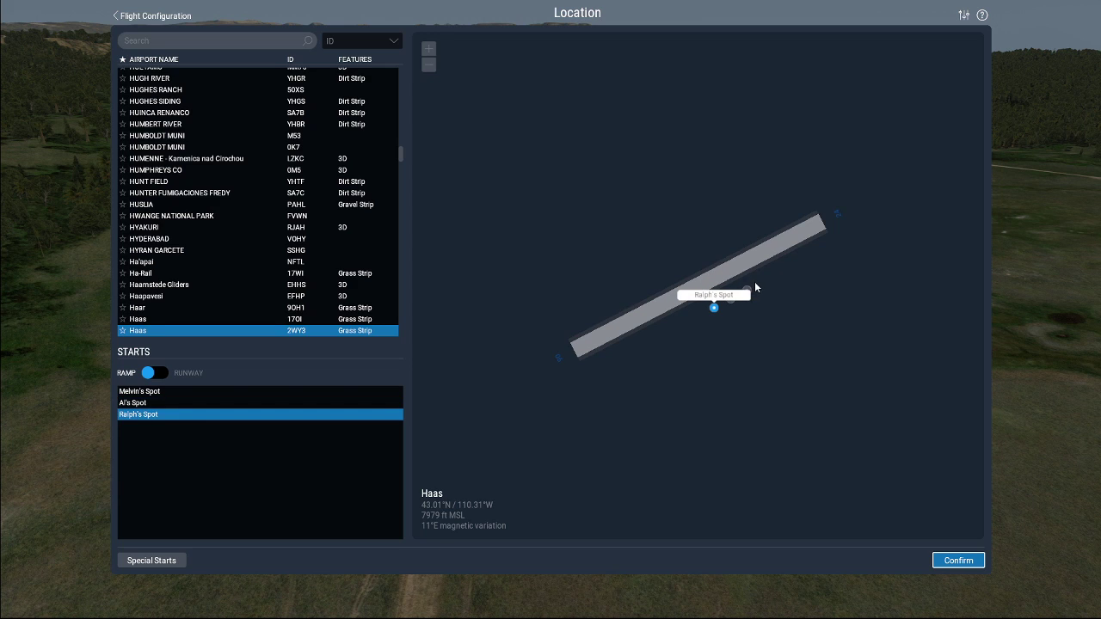
pyautogui.click(748, 292)
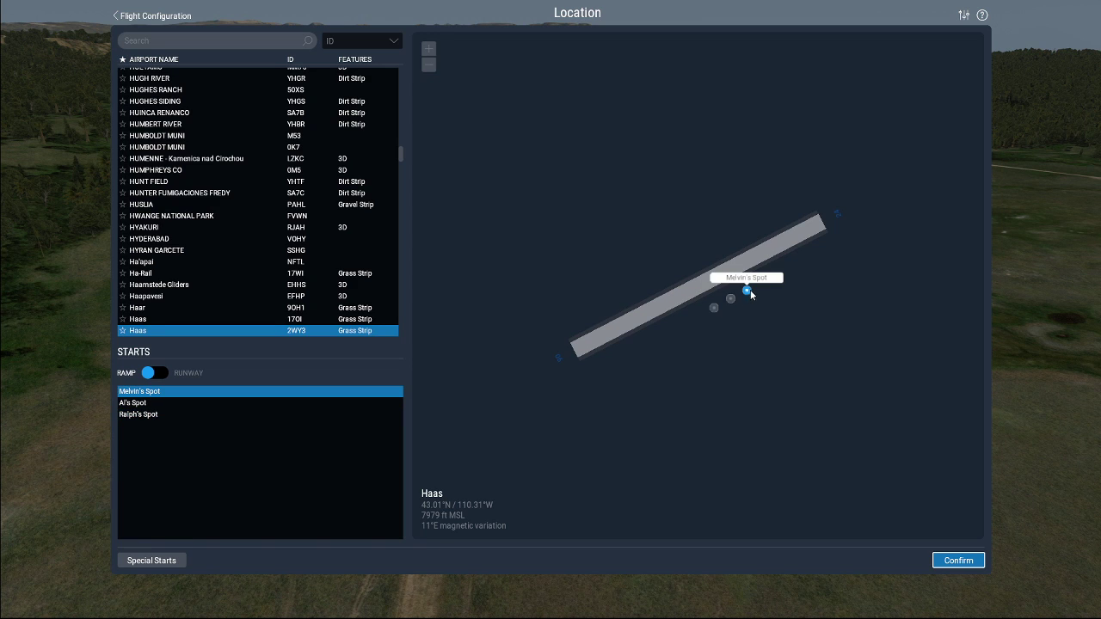
pyautogui.click(959, 561)
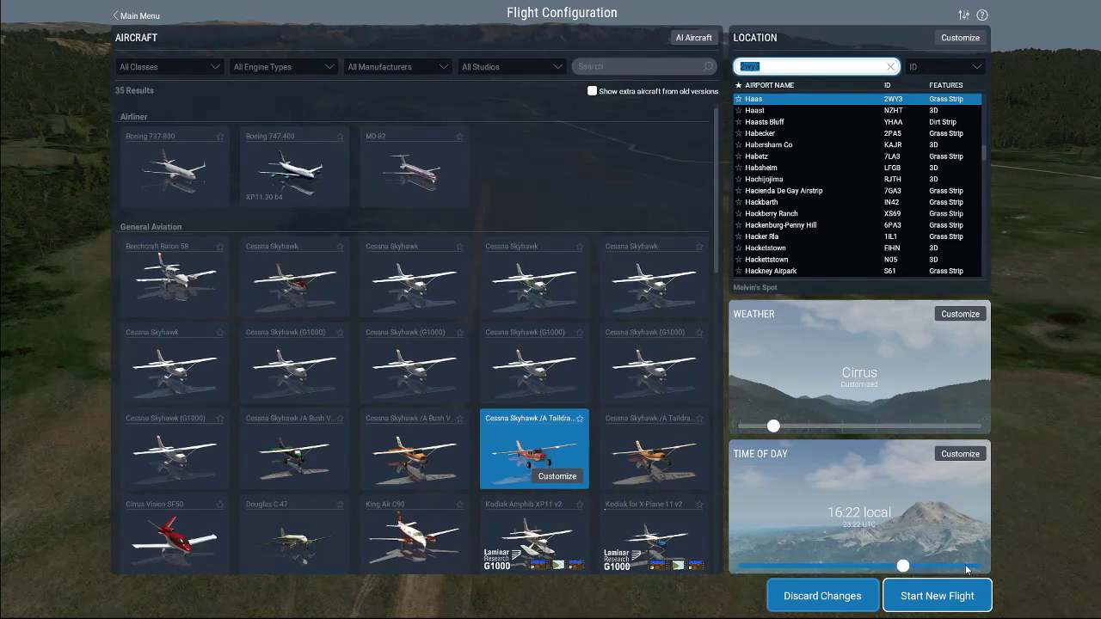
pyautogui.click(944, 596)
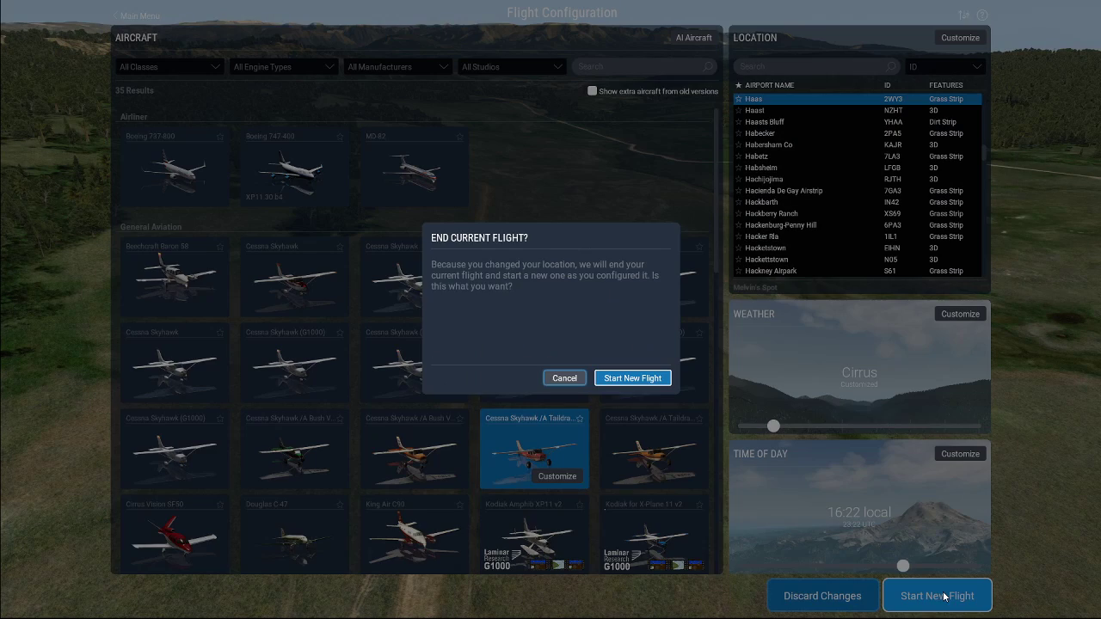
pyautogui.click(629, 377)
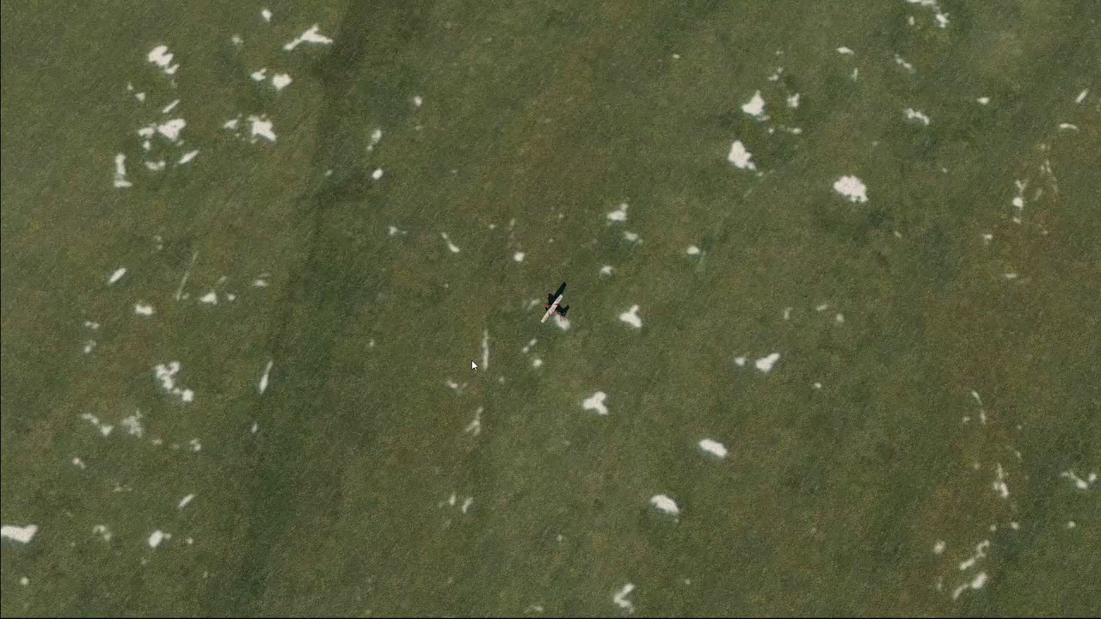
# Step: Examine the parked aircraft and the surrounding Haas orthophoto ground from overhead and angled external views
pyautogui.press('r')
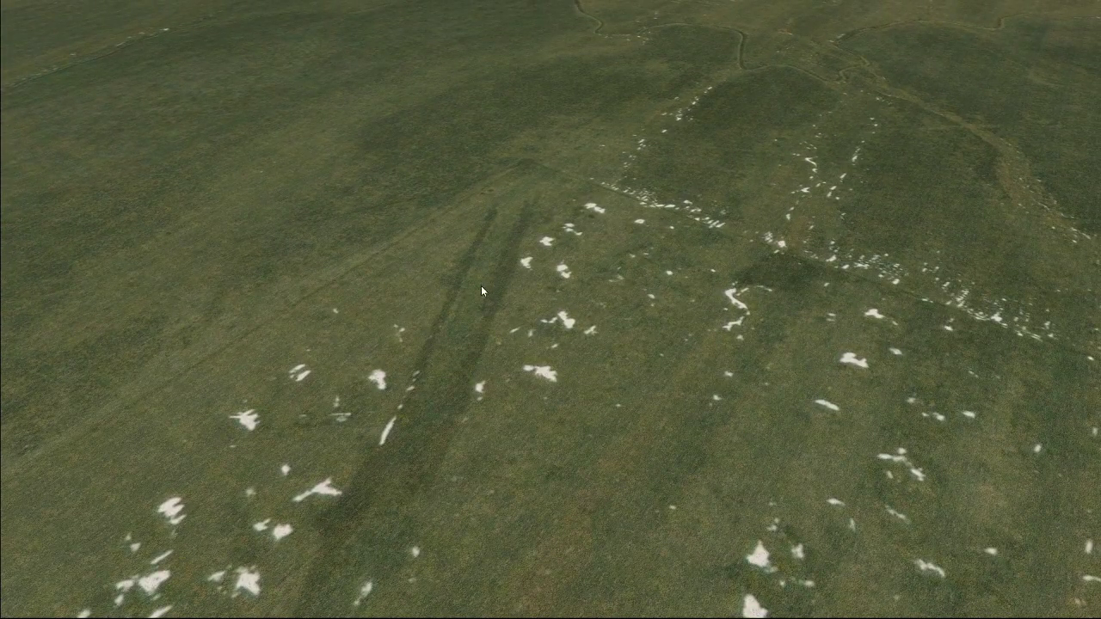
pyautogui.press('f')
pyautogui.press('f')
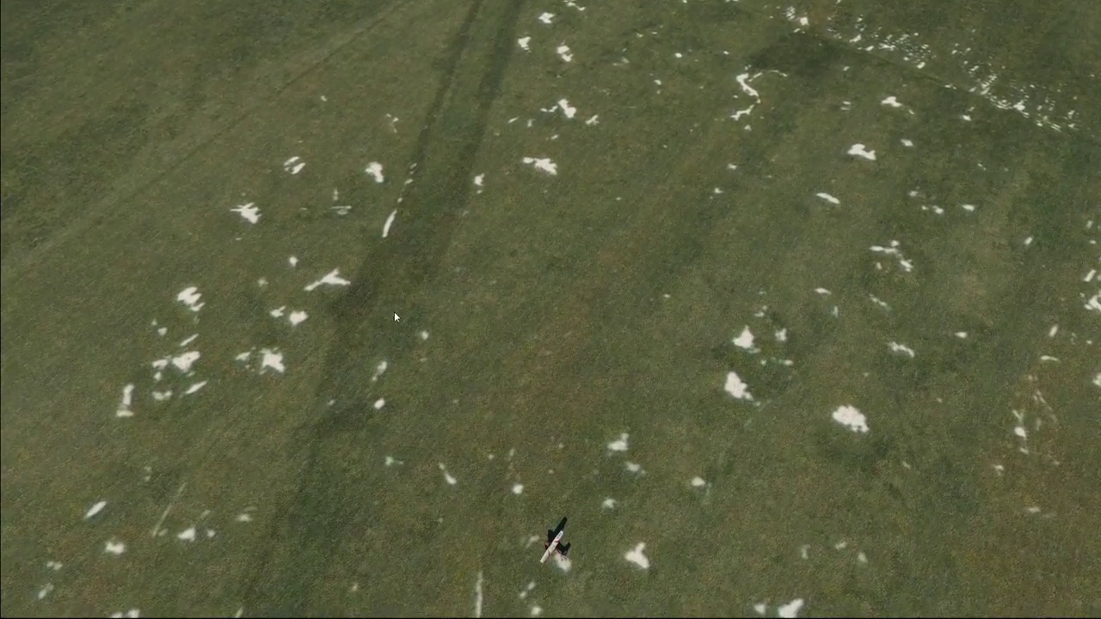
pyautogui.press('KP_2')
pyautogui.press('KP_4')
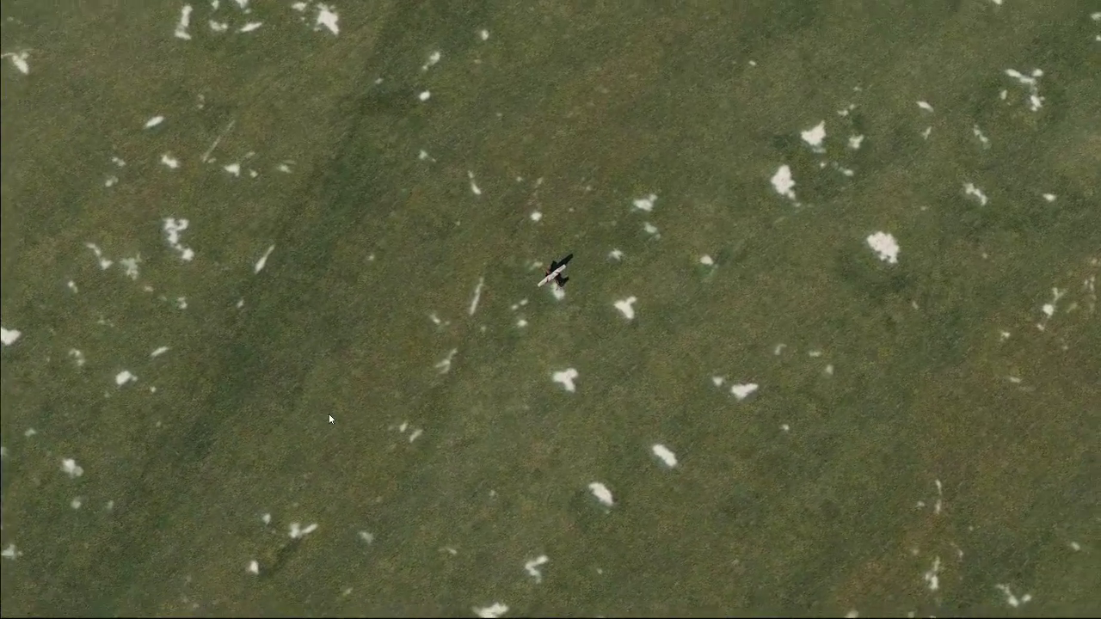
pyautogui.press('q')
pyautogui.press('r')
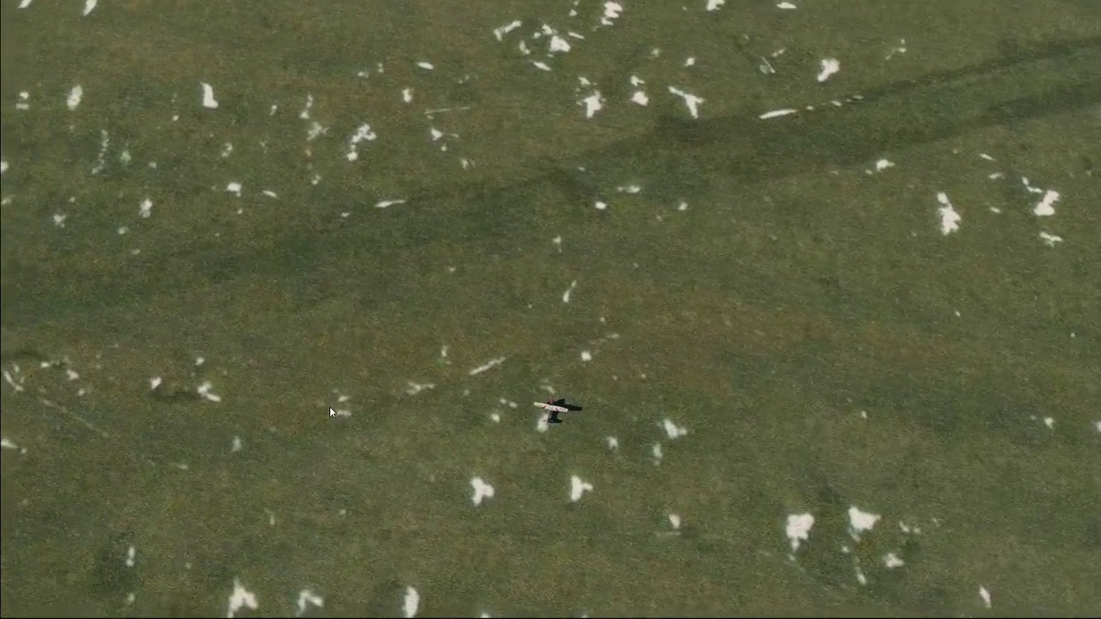
pyautogui.press('q')
pyautogui.press('r')
pyautogui.press('r')
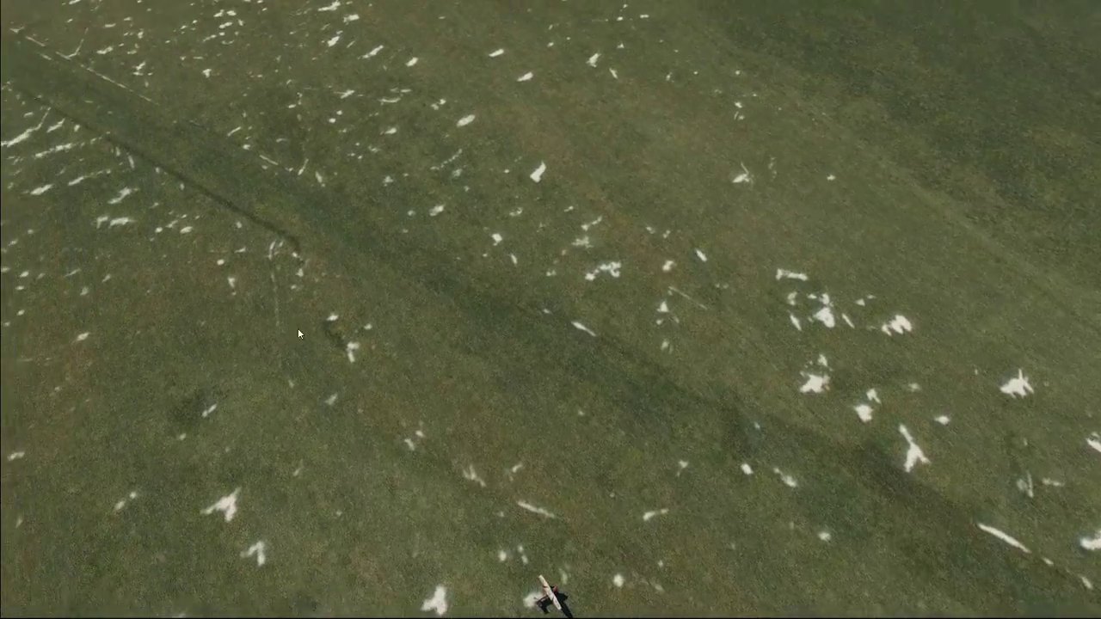
# Step: Examine the wider Haas orthophoto terrain out to the horizon, turning the external view around the airfield
pyautogui.press('q')
pyautogui.press('r')
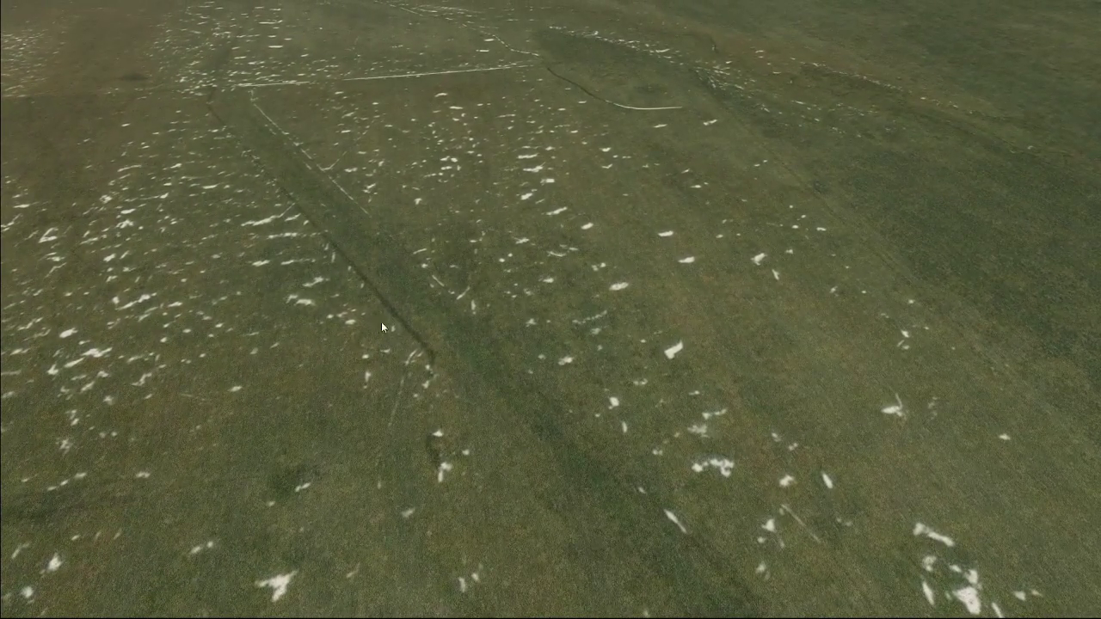
pyautogui.press('r')
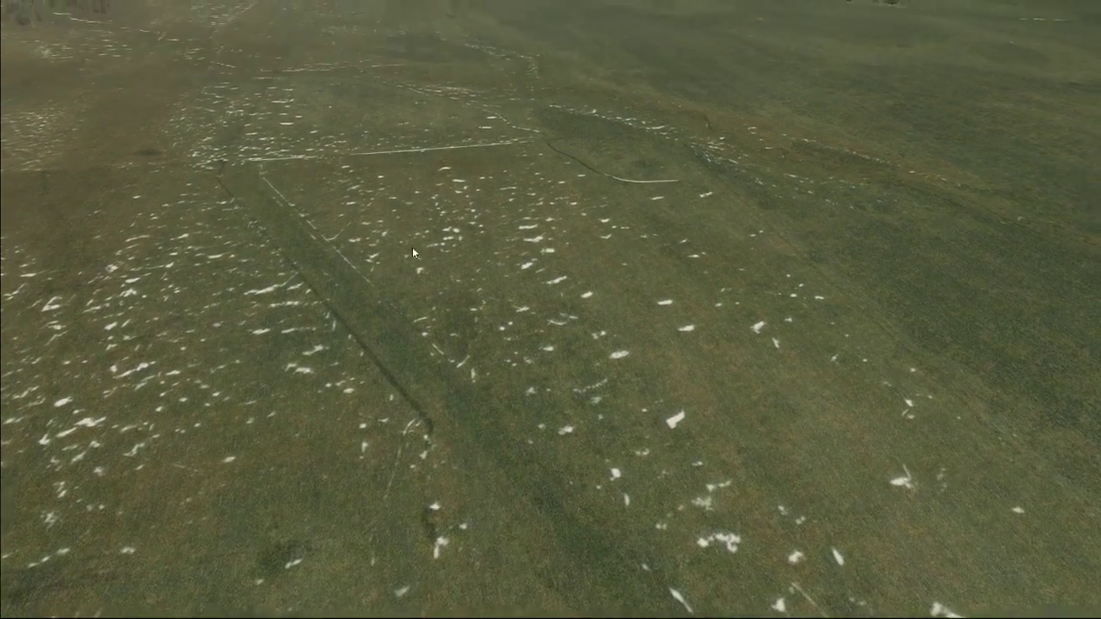
pyautogui.press('e')
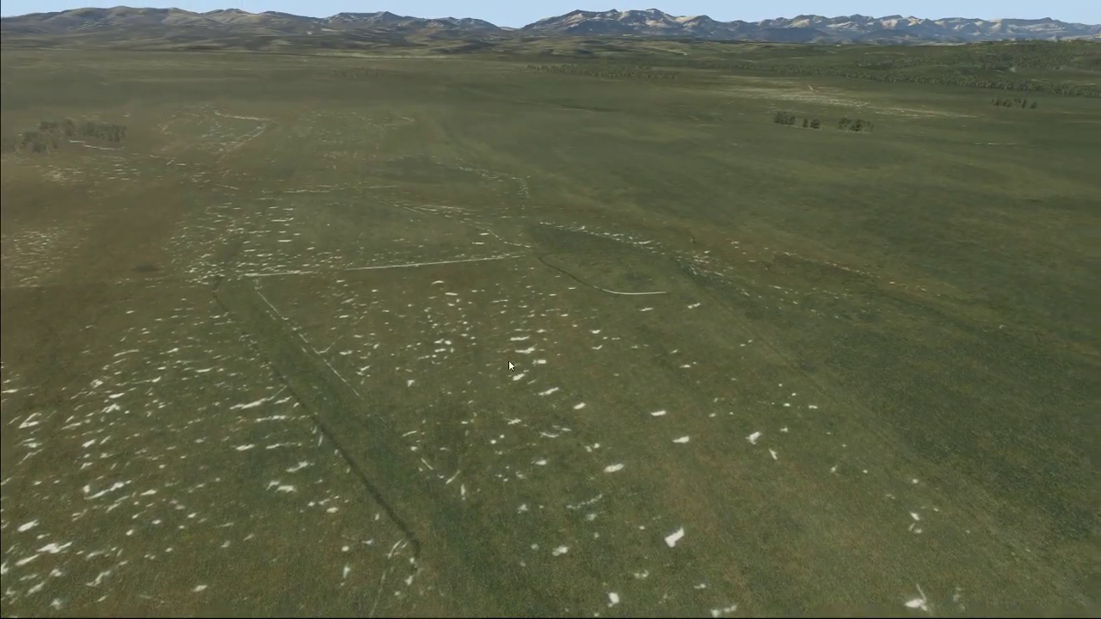
pyautogui.press('e')
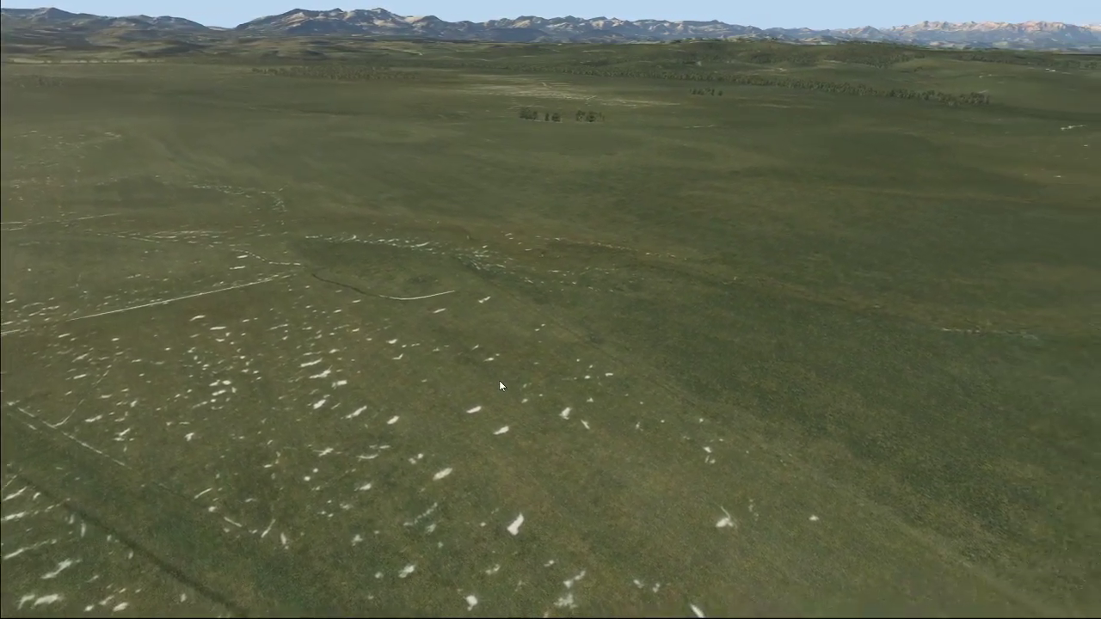
pyautogui.press('e')
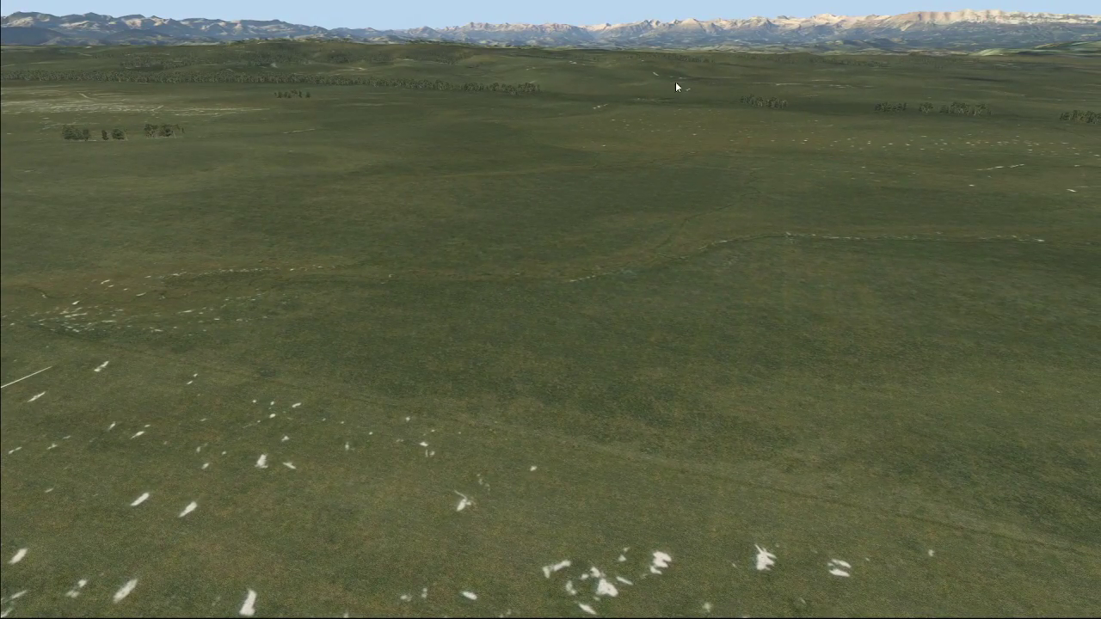
pyautogui.press('e')
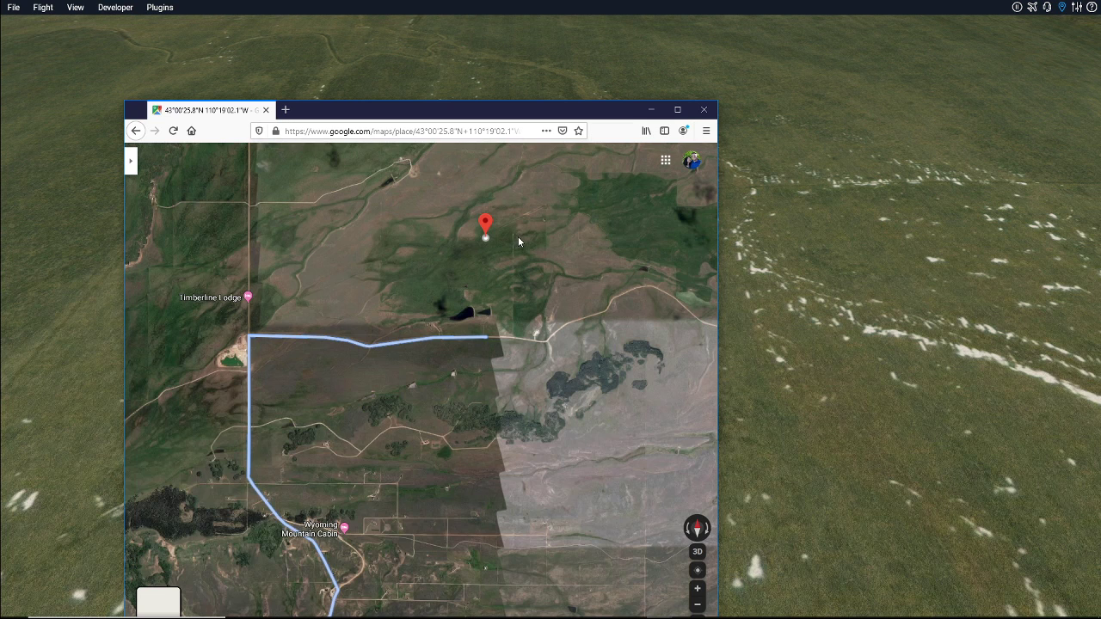
# Step: Switch to the Google Maps satellite view and inspect the Haas airstrip and the small pond beside it up close
pyautogui.scroll(3, 515, 240)
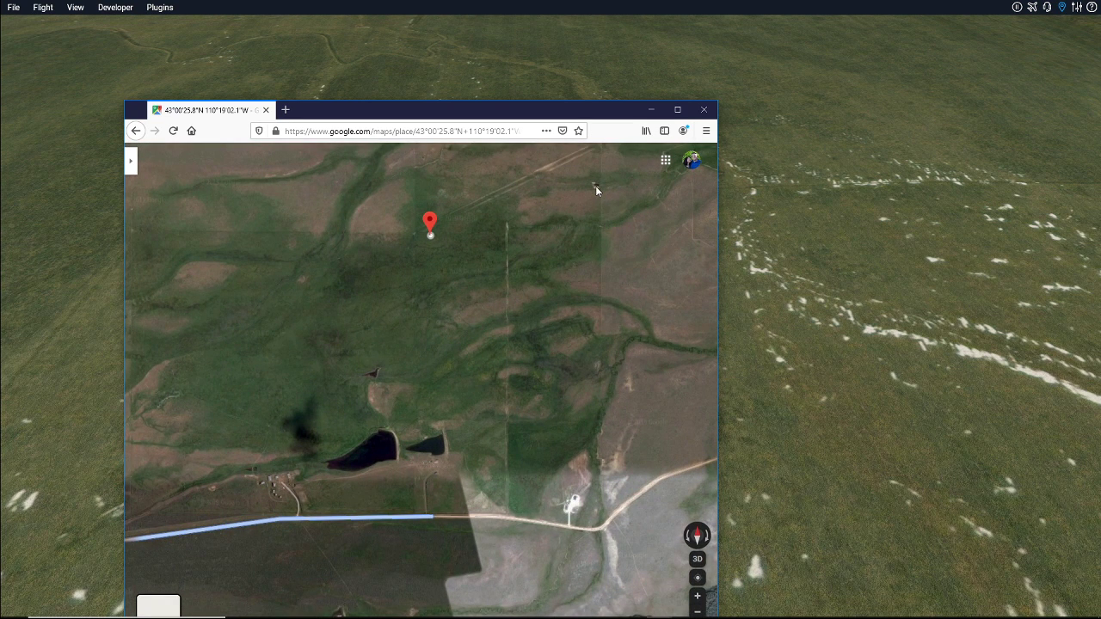
pyautogui.moveTo(602, 204); pyautogui.dragTo(539, 301)
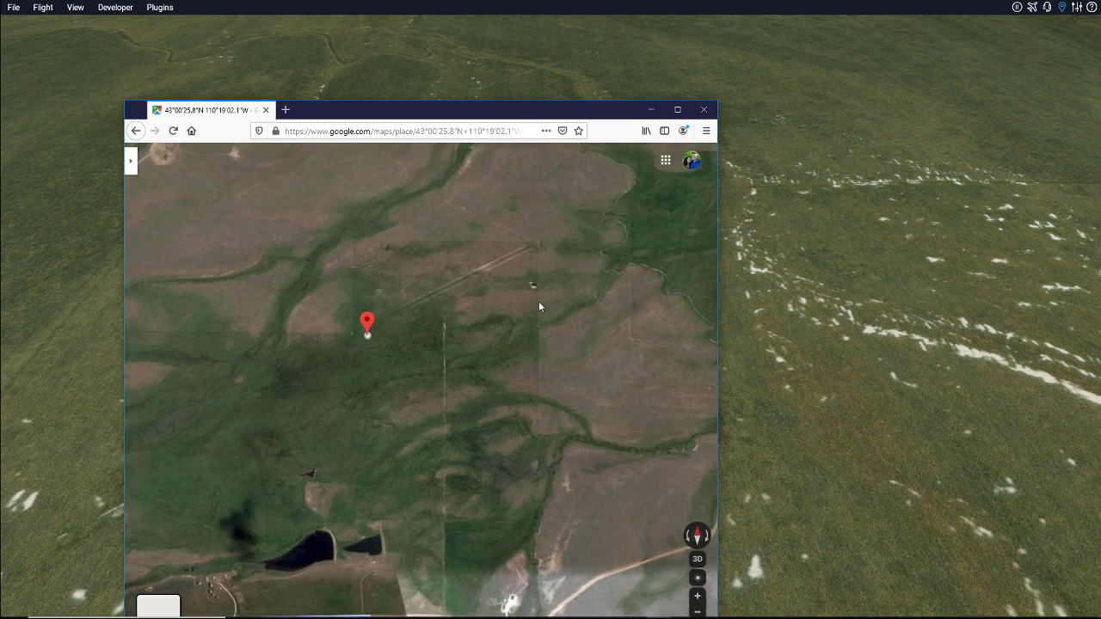
pyautogui.scroll(2, 533, 291)
pyautogui.scroll(4, 533, 290)
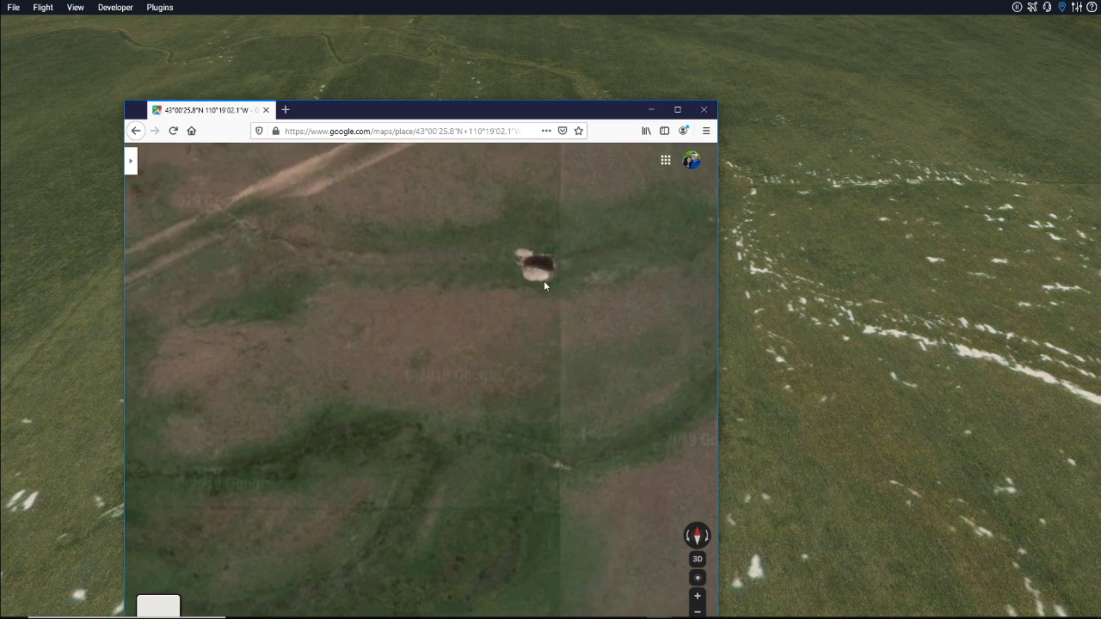
pyautogui.scroll(2, 542, 293)
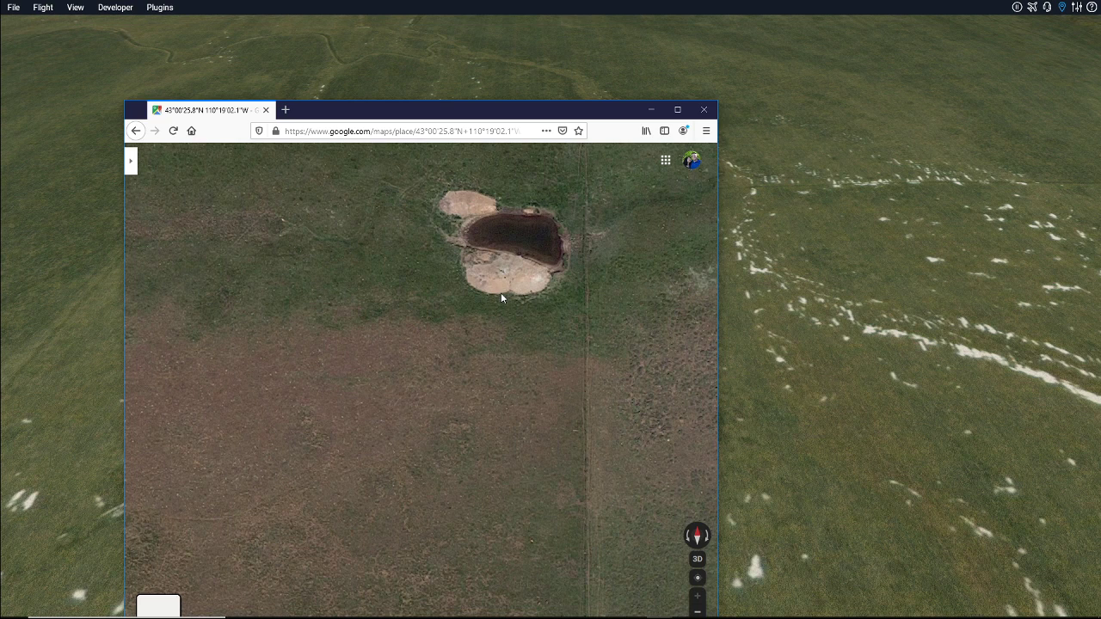
pyautogui.scroll(-5, 501, 292)
pyautogui.scroll(-2, 445, 377)
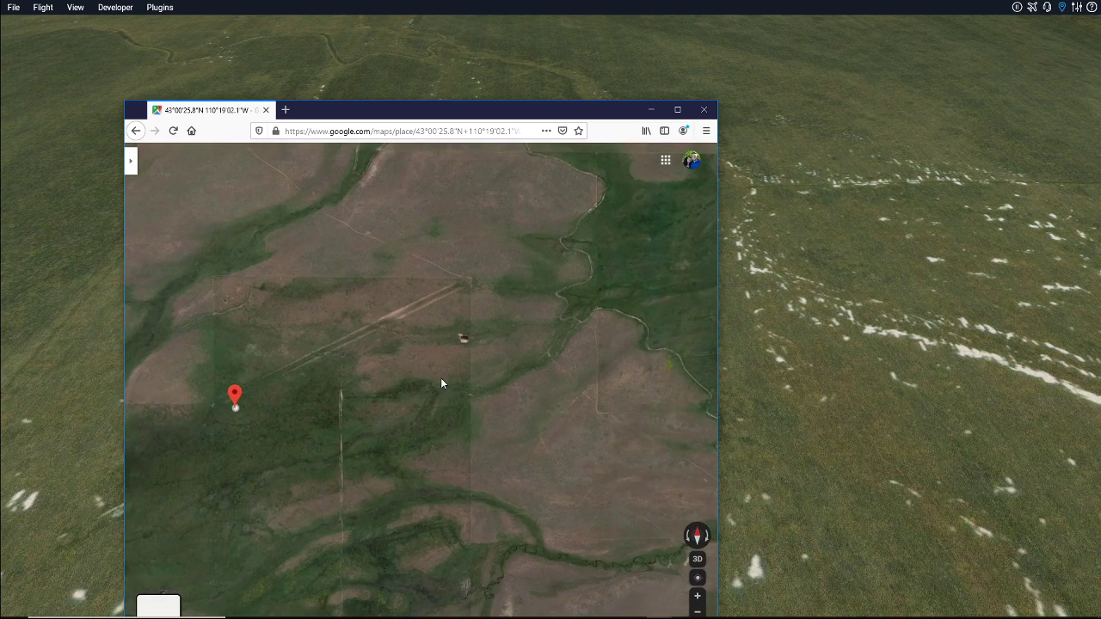
# Step: Inspect the ranch buildings, access road and pond northwest of the airstrip on the satellite map
pyautogui.moveTo(362, 311); pyautogui.dragTo(552, 427)
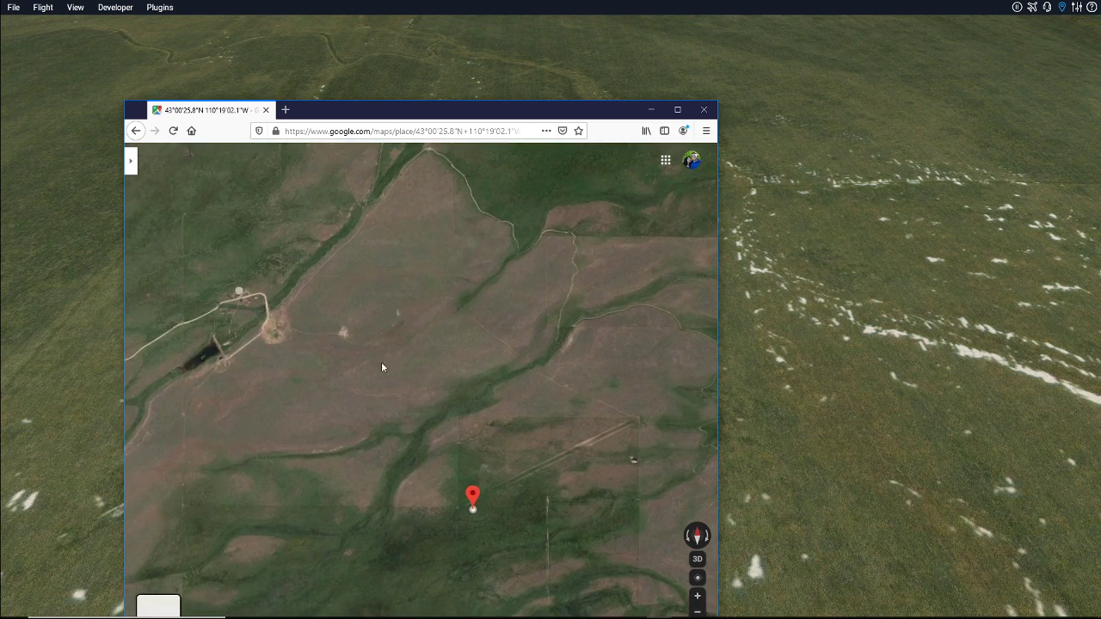
pyautogui.scroll(3, 258, 318)
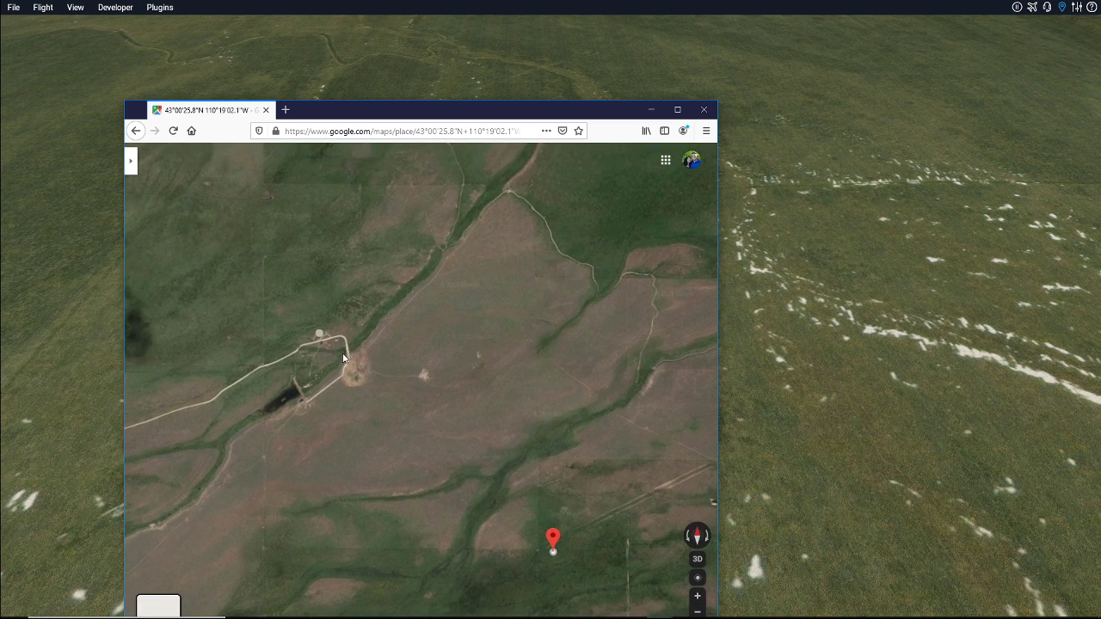
pyautogui.scroll(2, 324, 337)
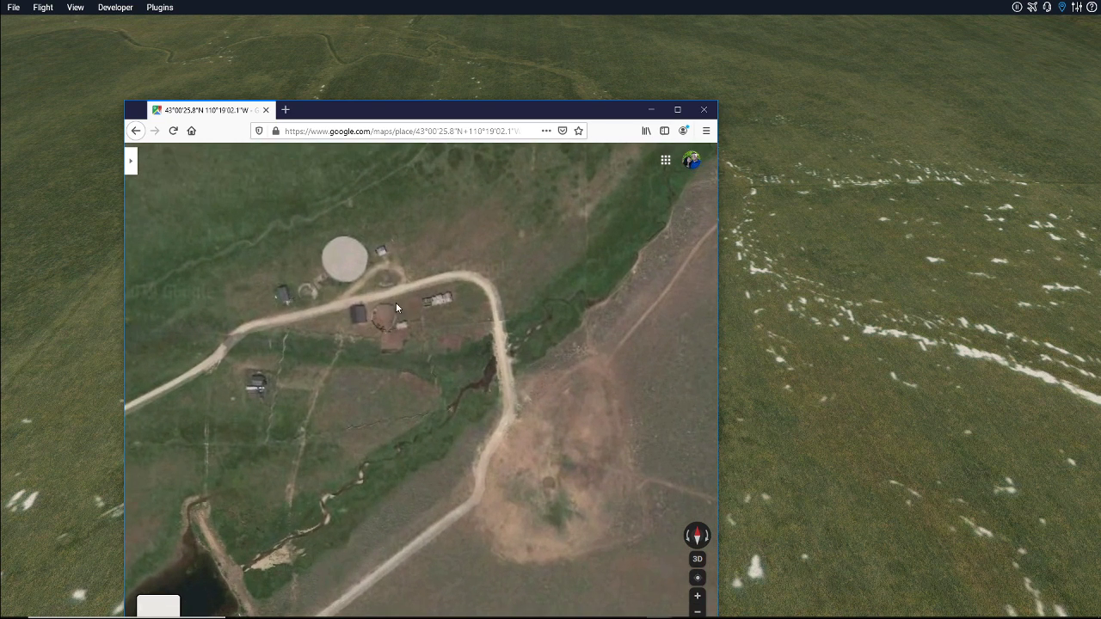
pyautogui.scroll(-4, 333, 388)
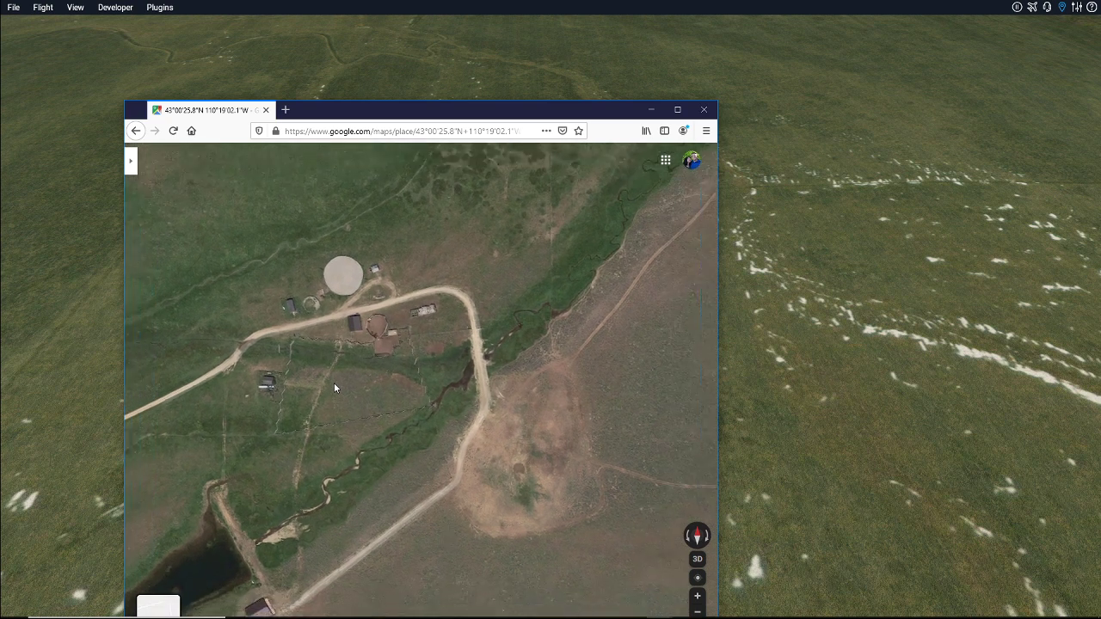
pyautogui.scroll(-2, 462, 448)
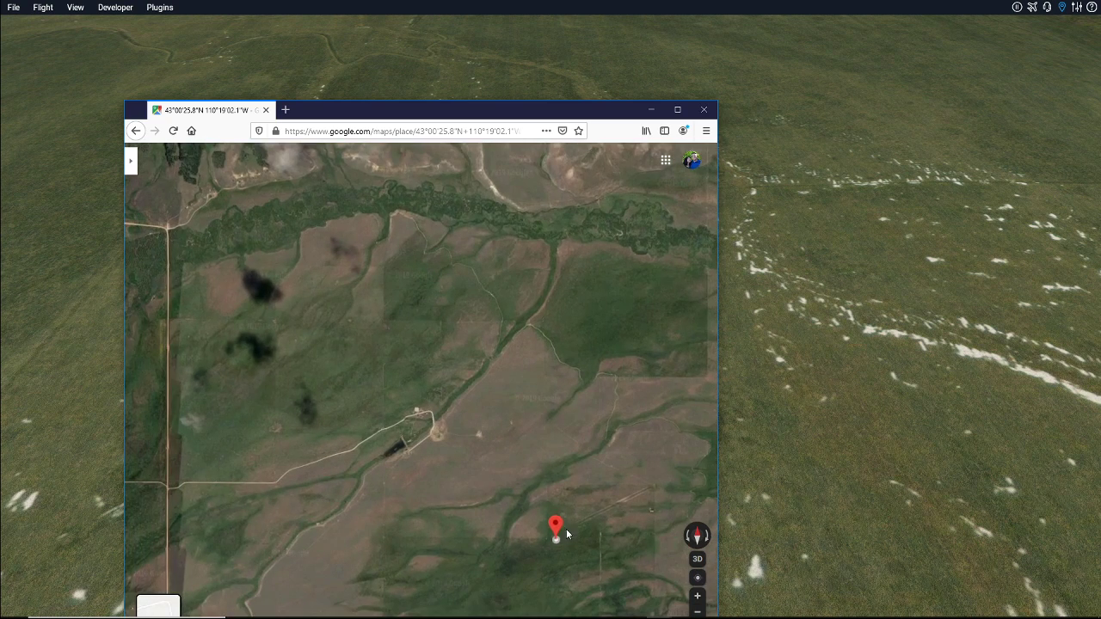
pyautogui.moveTo(517, 504); pyautogui.dragTo(429, 432)
pyautogui.scroll(2, 450, 473)
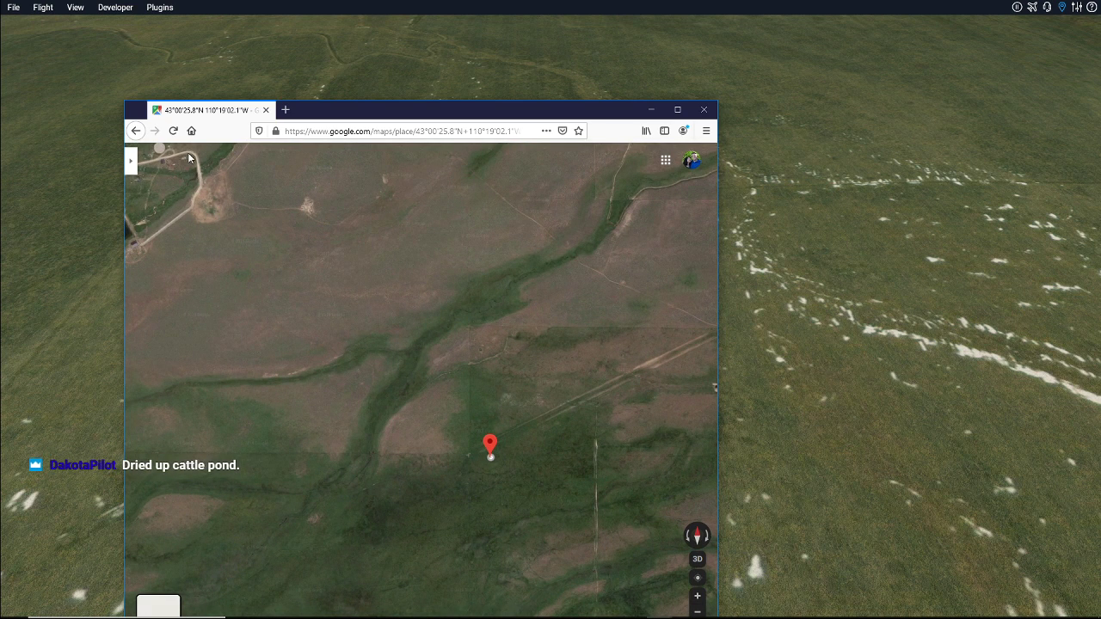
pyautogui.moveTo(243, 271); pyautogui.dragTo(364, 376)
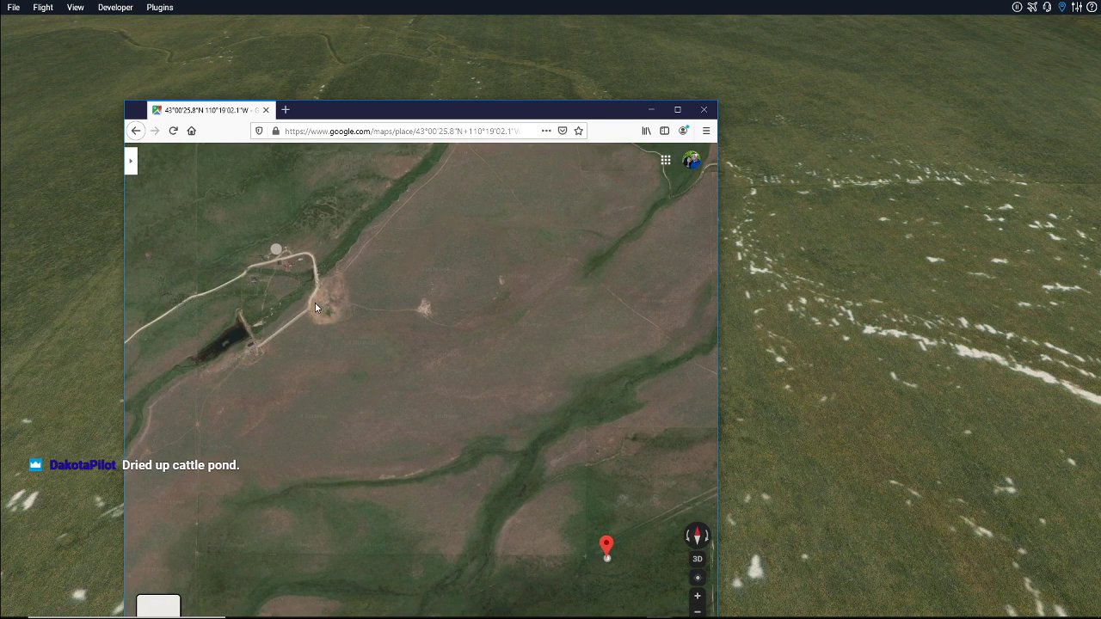
# Step: Recheck the pond area northwest of the airstrip on the satellite map and compare it with the Haas terrain around the aircraft in X-Plane
pyautogui.moveTo(467, 395); pyautogui.dragTo(319, 315)
pyautogui.scroll(-2, 476, 392)
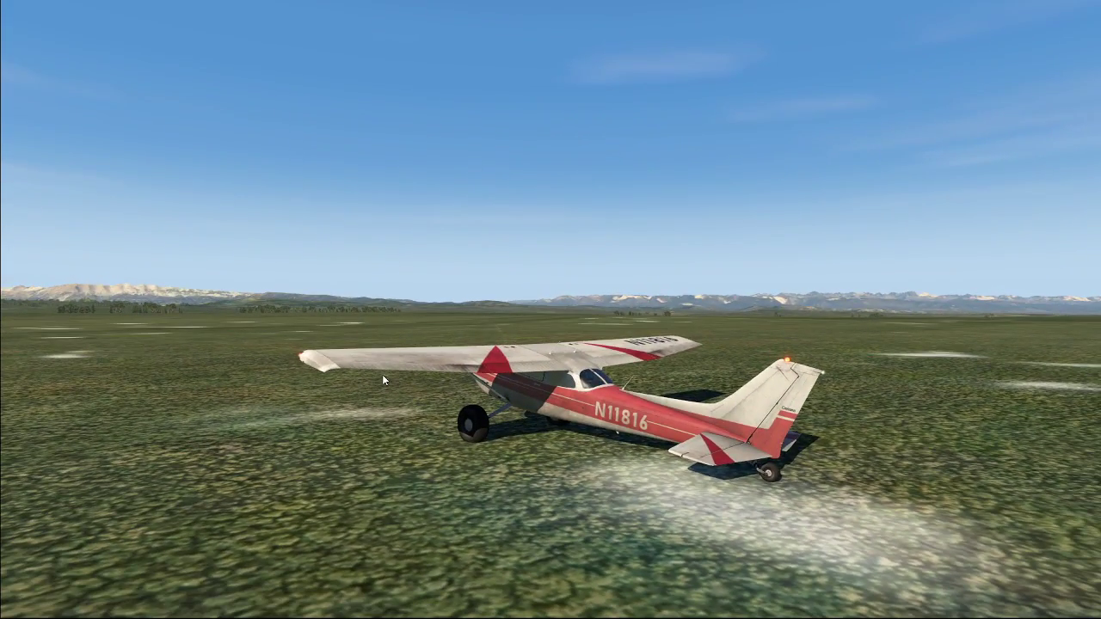
pyautogui.press('Up')
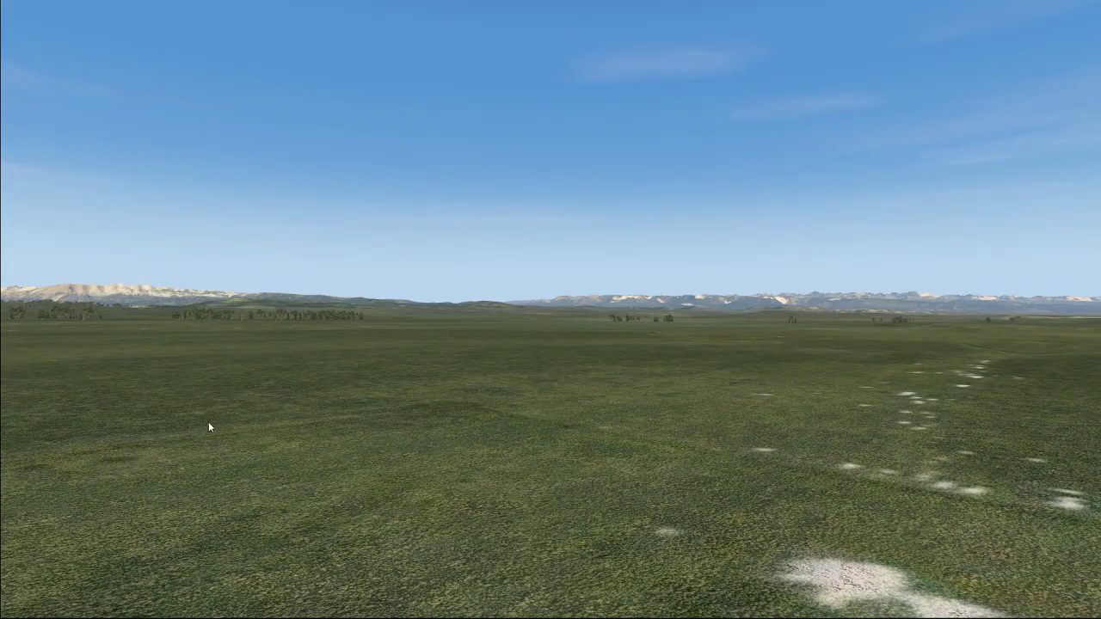
pyautogui.moveTo(208, 421); pyautogui.dragTo(321, 364, button='right')
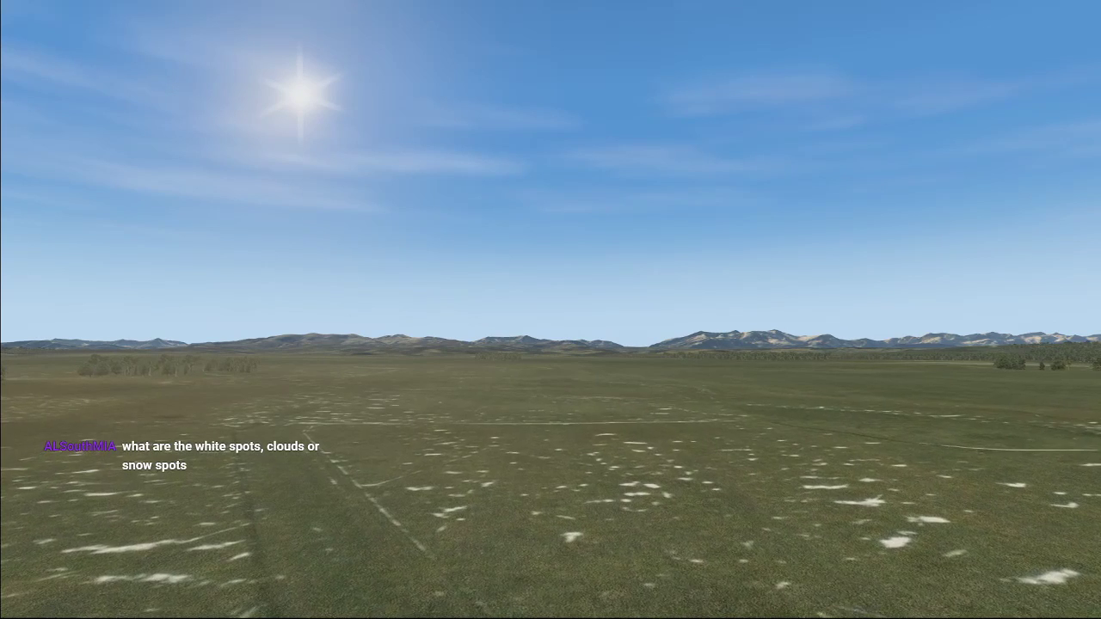
pyautogui.press('s')
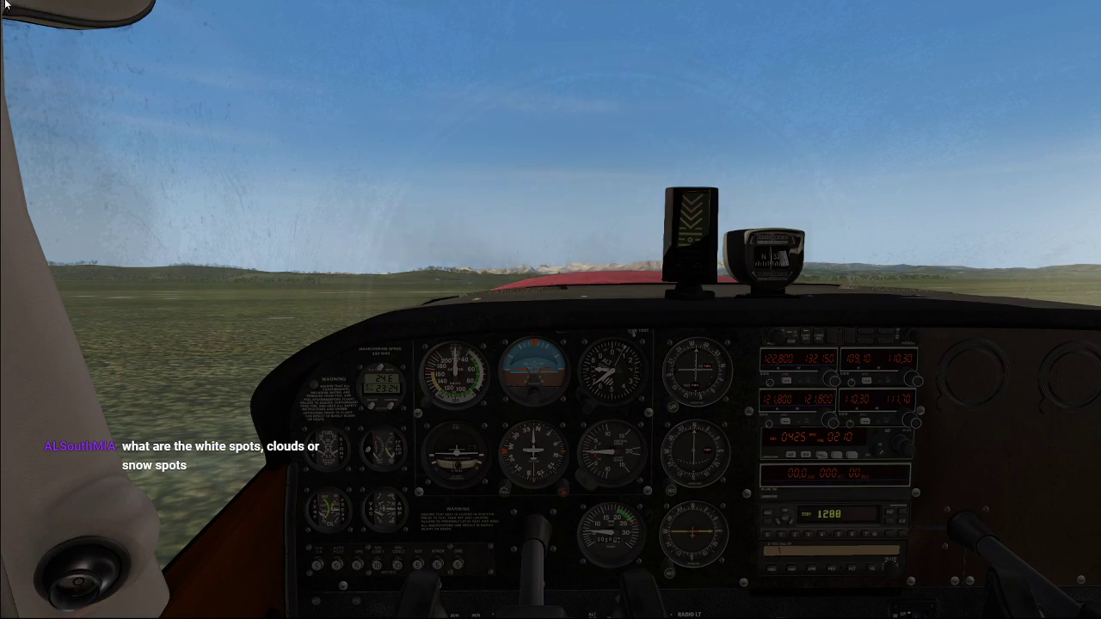
# Step: Open the flight configuration, change the location and search the airports for "kinky" to select Kinky Creek Divide (WY30)
pyautogui.moveTo(41, 15)
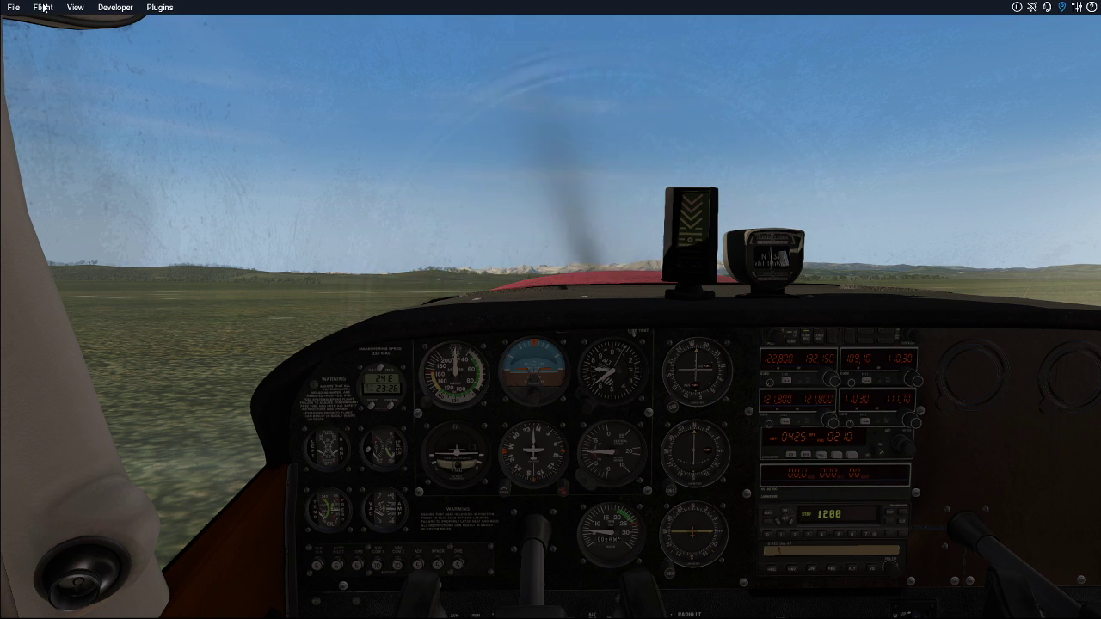
pyautogui.click(41, 7)
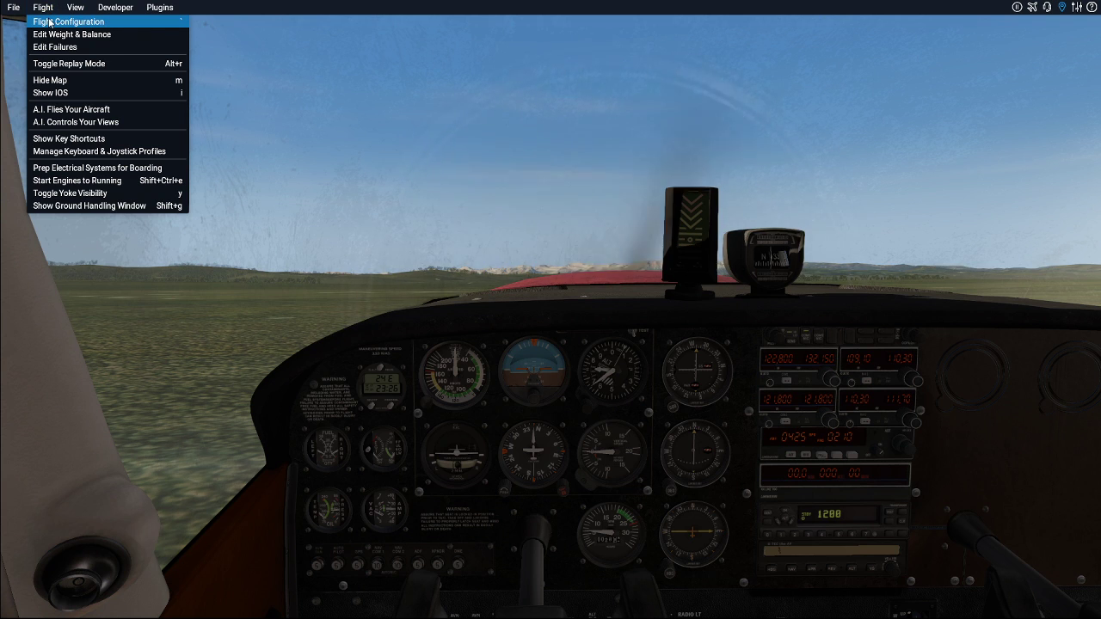
pyautogui.click(52, 23)
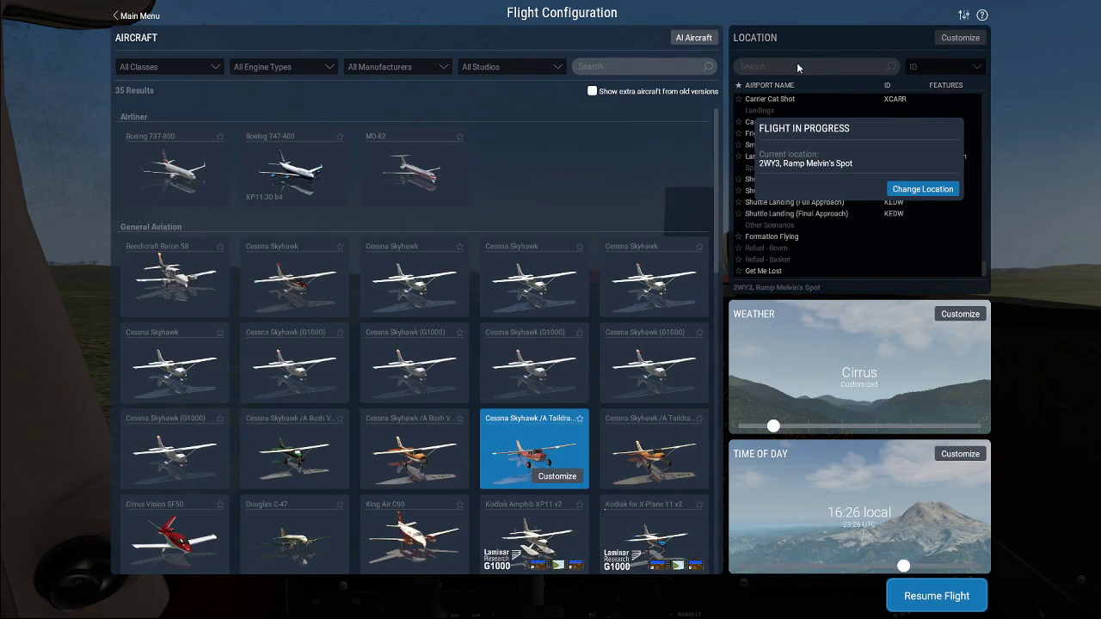
pyautogui.click(923, 189)
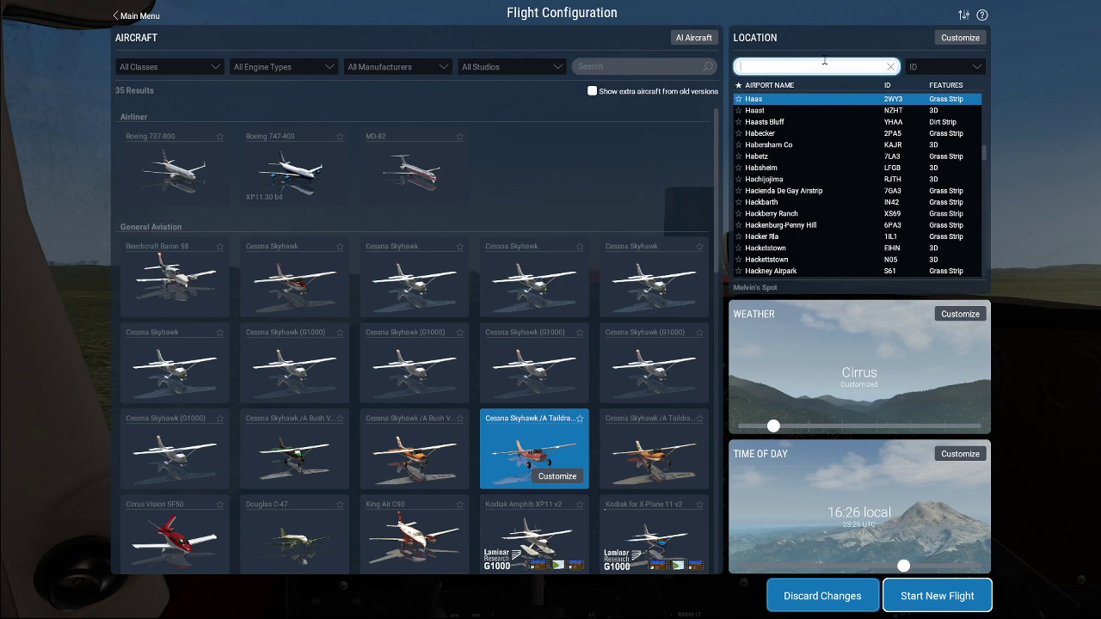
pyautogui.write('kinky')
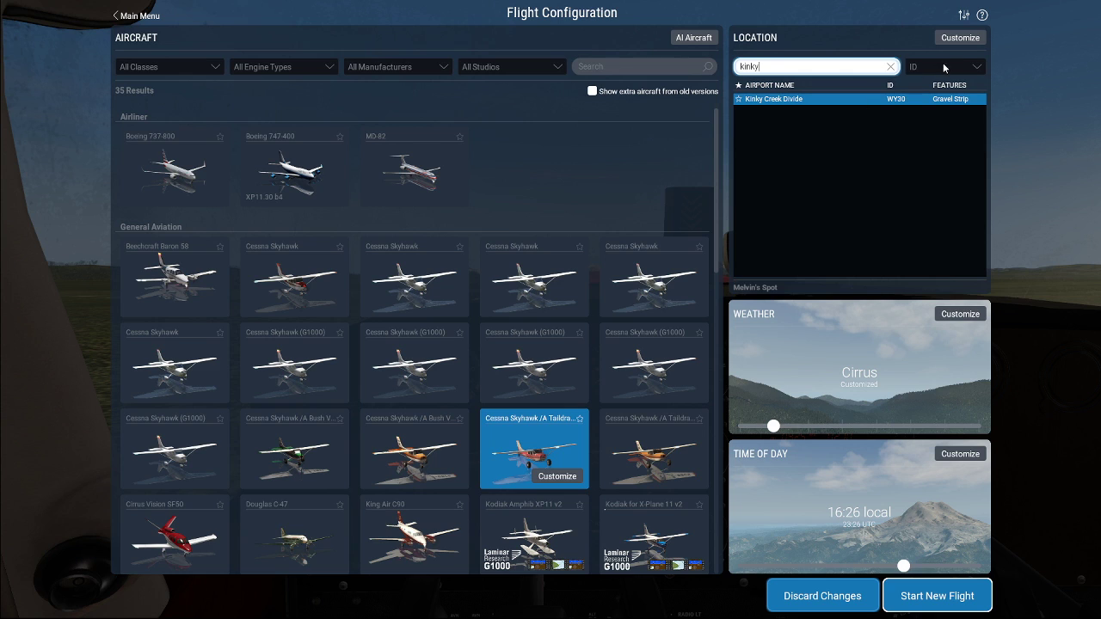
# Step: Set the Kinky Creek Divide start to Runway 30 and end the current flight to start the new one
pyautogui.click(958, 38)
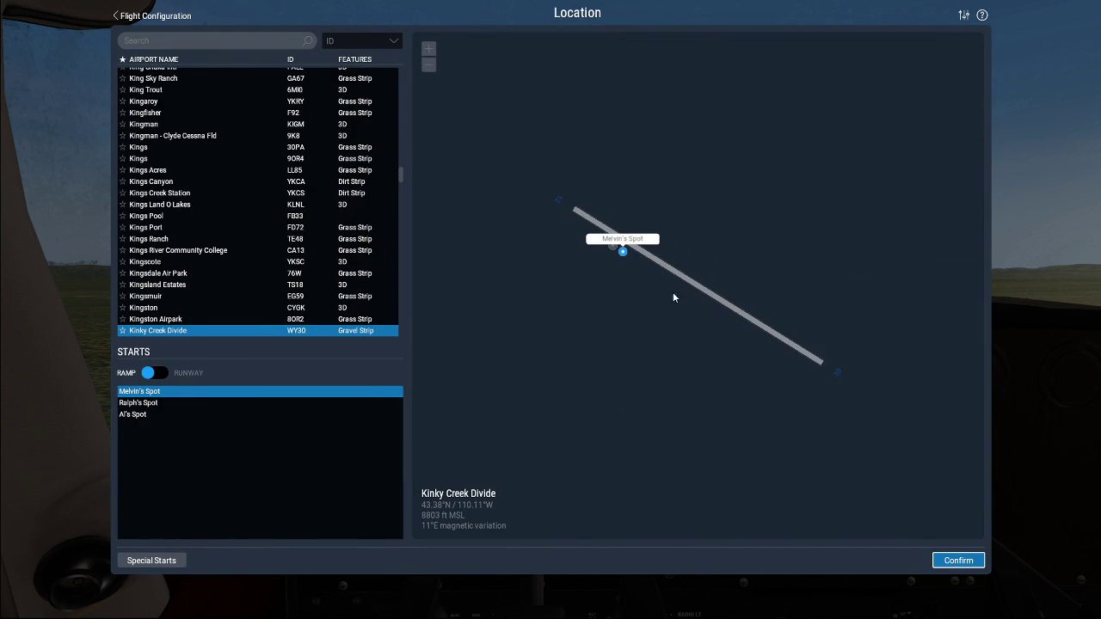
pyautogui.click(837, 373)
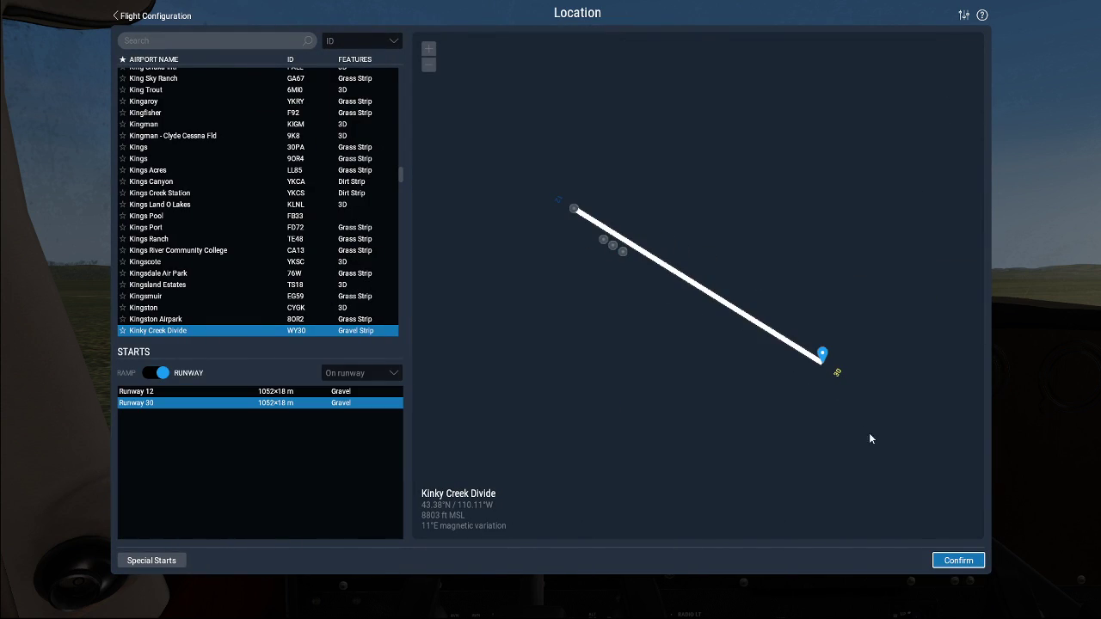
pyautogui.click(957, 561)
pyautogui.click(941, 599)
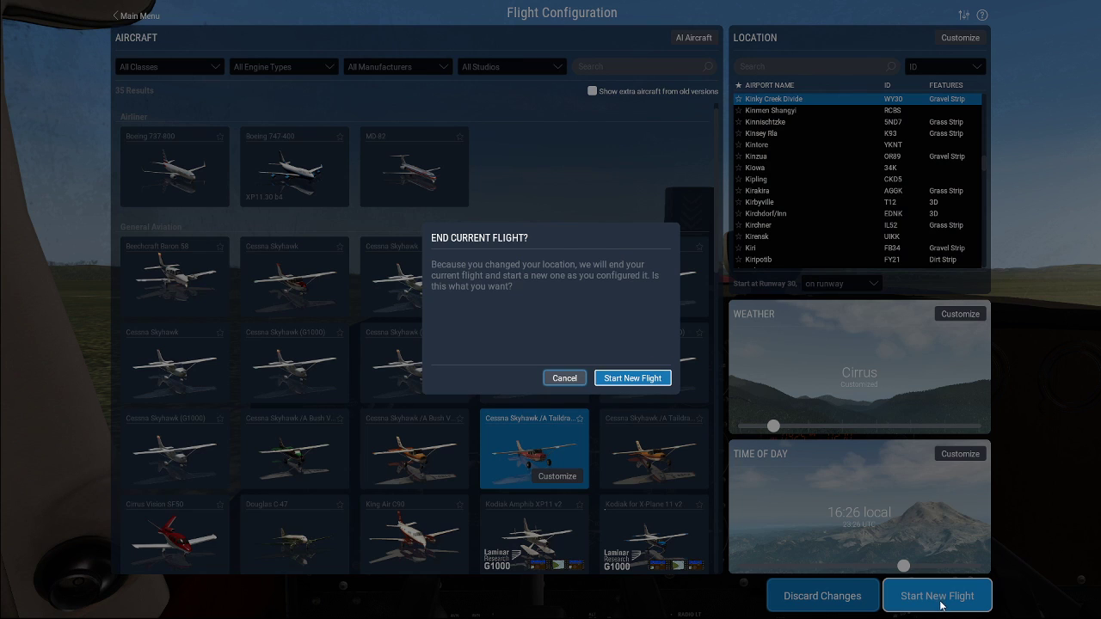
pyautogui.click(633, 379)
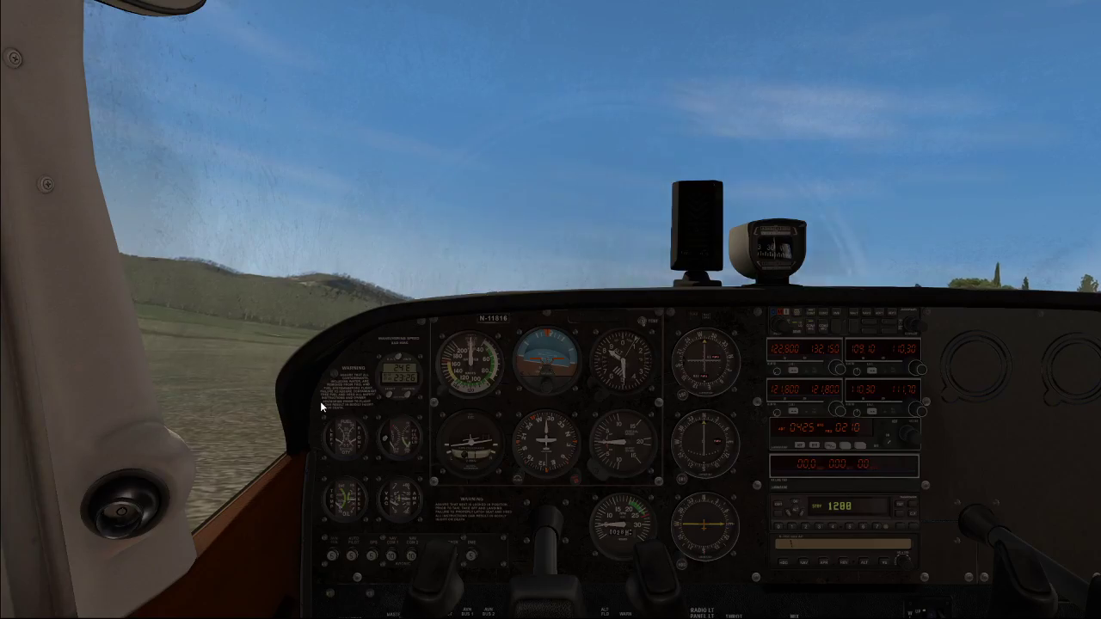
# Step: Examine the Kinky Creek Divide airstrip and surrounding valley from an elevated external view, returning to the cockpit
pyautogui.hotkey('shift', '4')
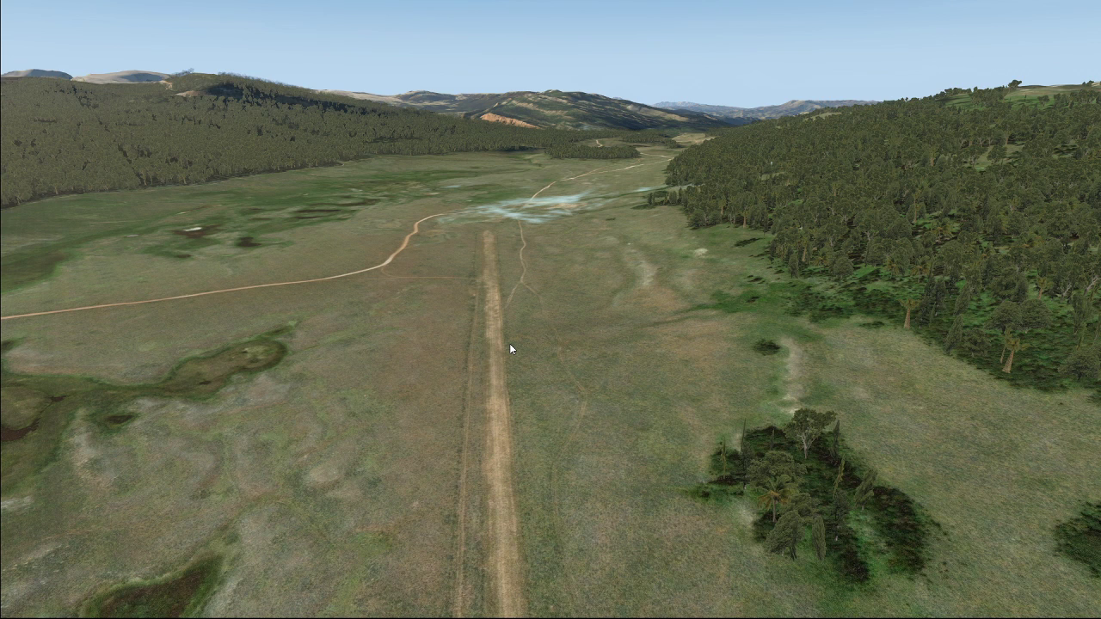
pyautogui.press('s')
pyautogui.press('s')
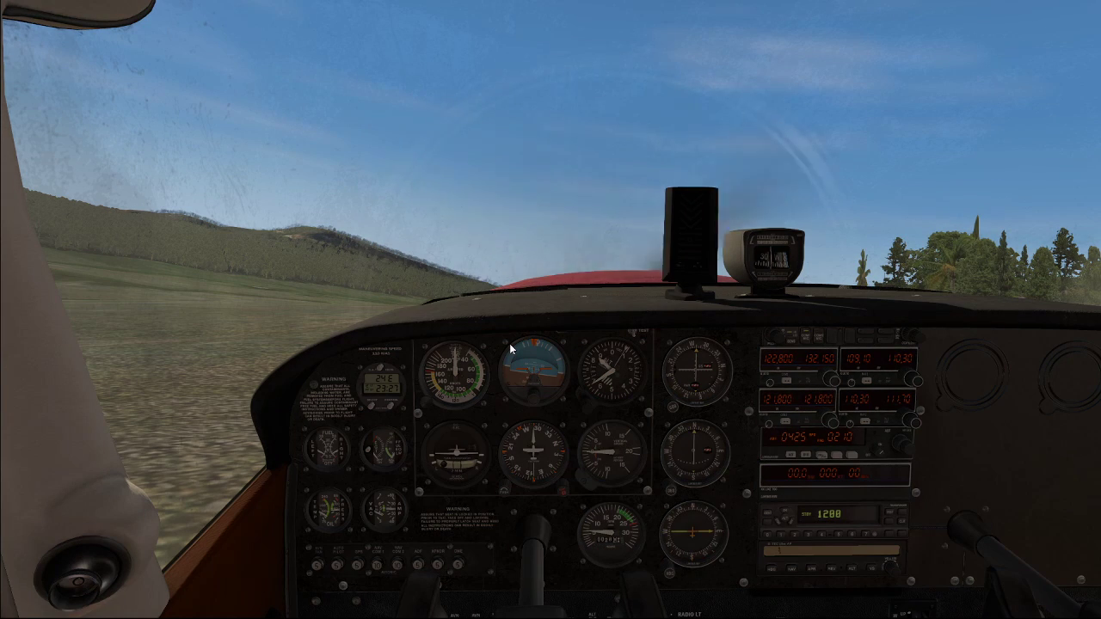
# Step: Look over the instrument panel and the ground beyond the nose from several cockpit view heights and zoom levels
pyautogui.hotkey('shift', 'Return')
pyautogui.hotkey('shift', 'Return')
pyautogui.hotkey('shift', 'Return')
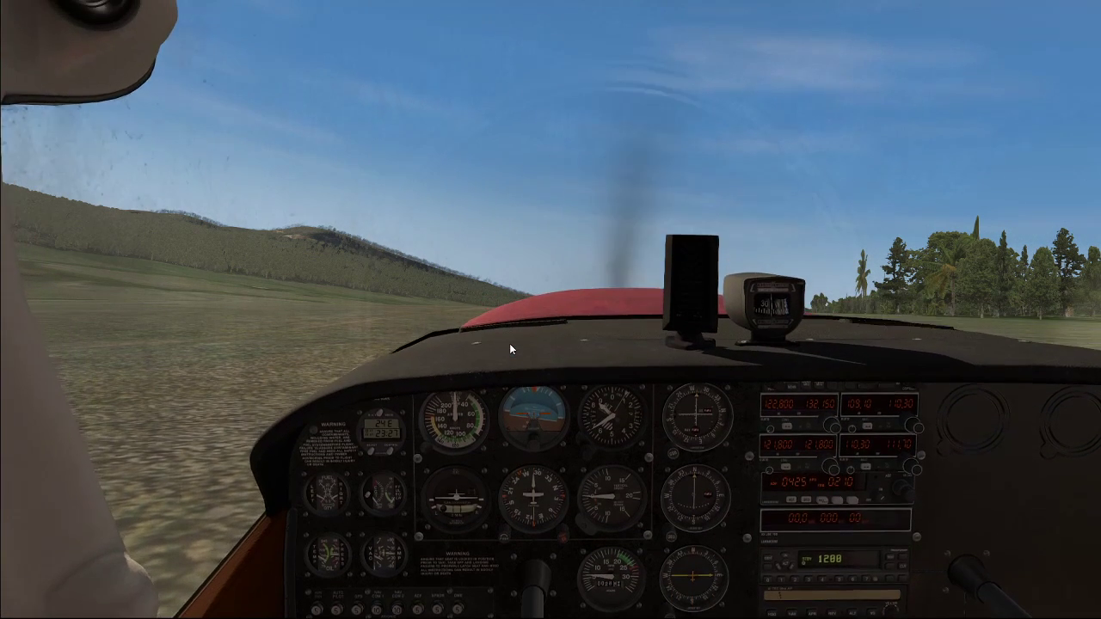
pyautogui.hotkey('shift', 'Return')
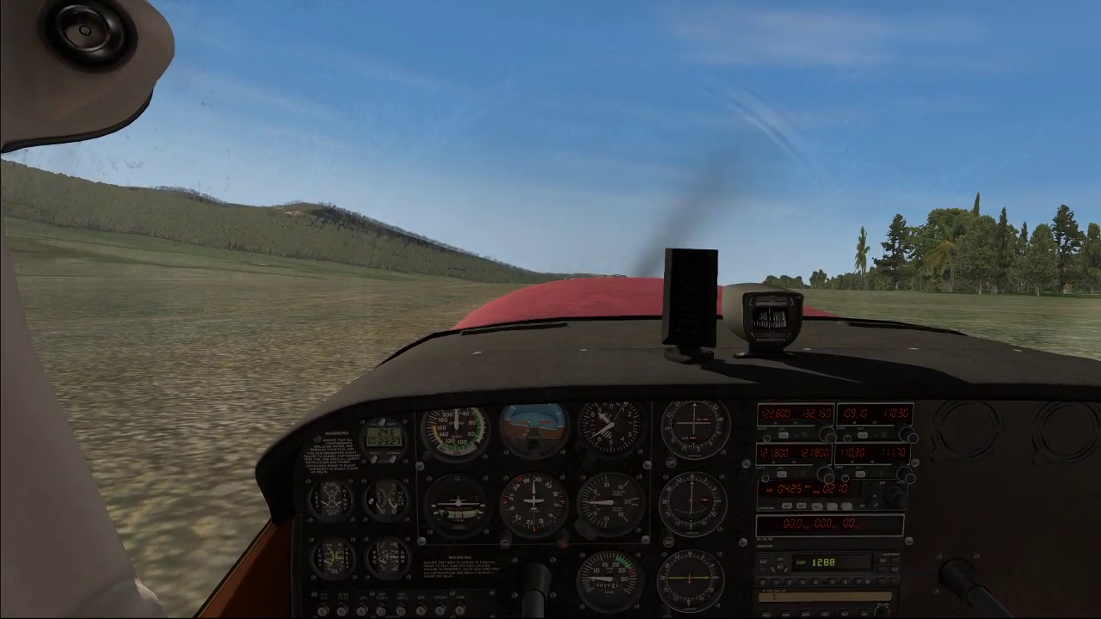
pyautogui.hotkey('shift', 'BackSpace')
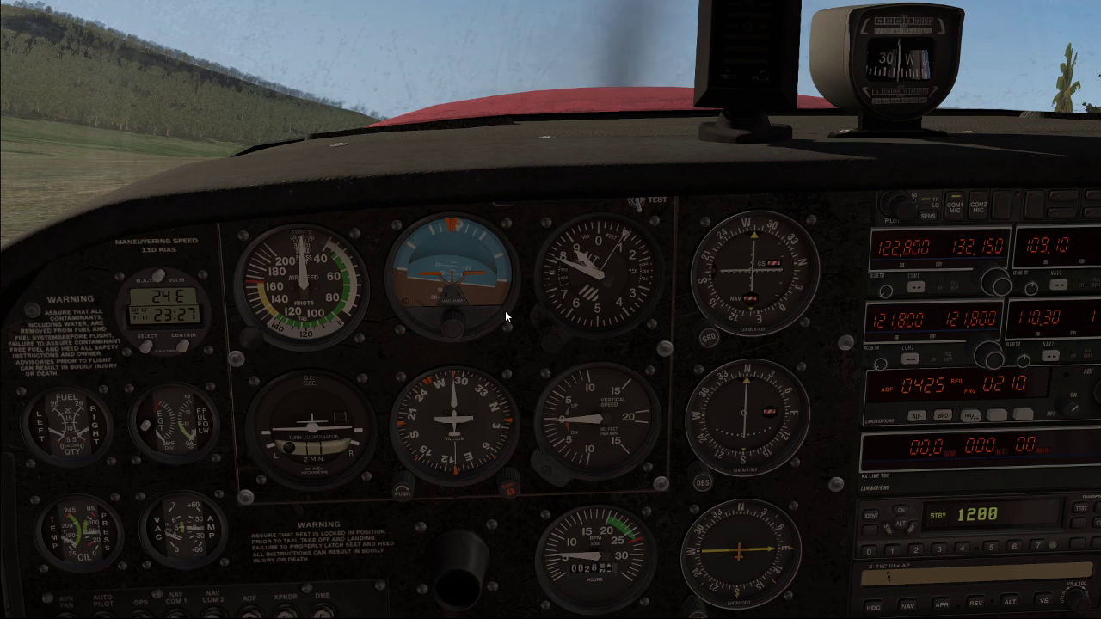
pyautogui.scroll(-6, 338, 461)
pyautogui.scroll(-1, 337, 456)
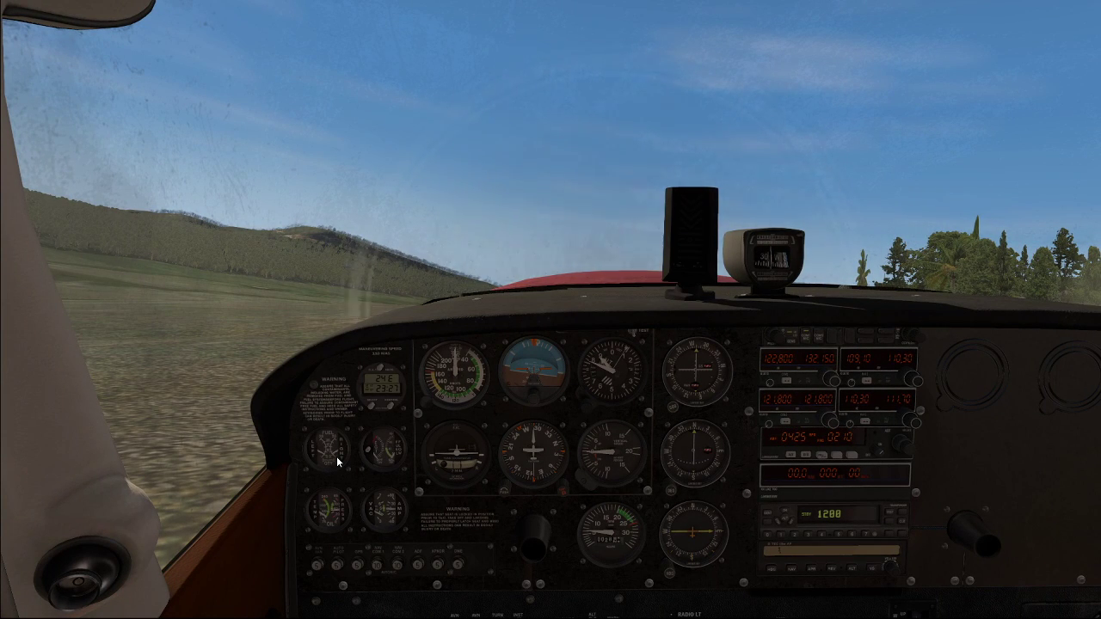
pyautogui.moveTo(337, 457); pyautogui.dragTo(336, 456, button='right')
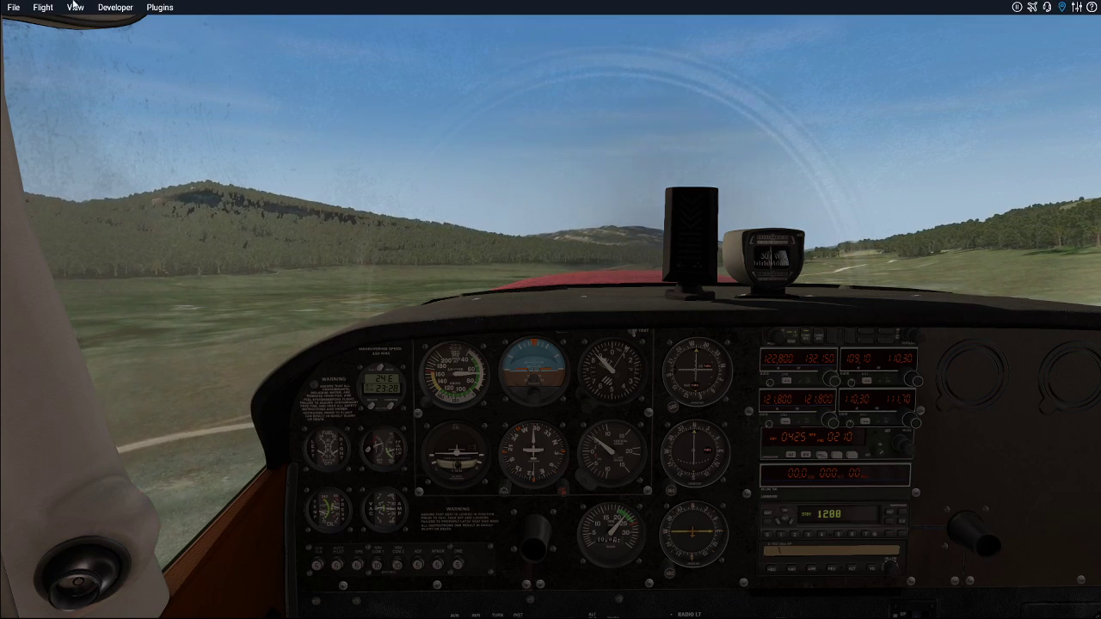
# Step: Quit X-Plane and switch to the WED window listing the scenery packages
pyautogui.click(14, 7)
pyautogui.click(23, 153)
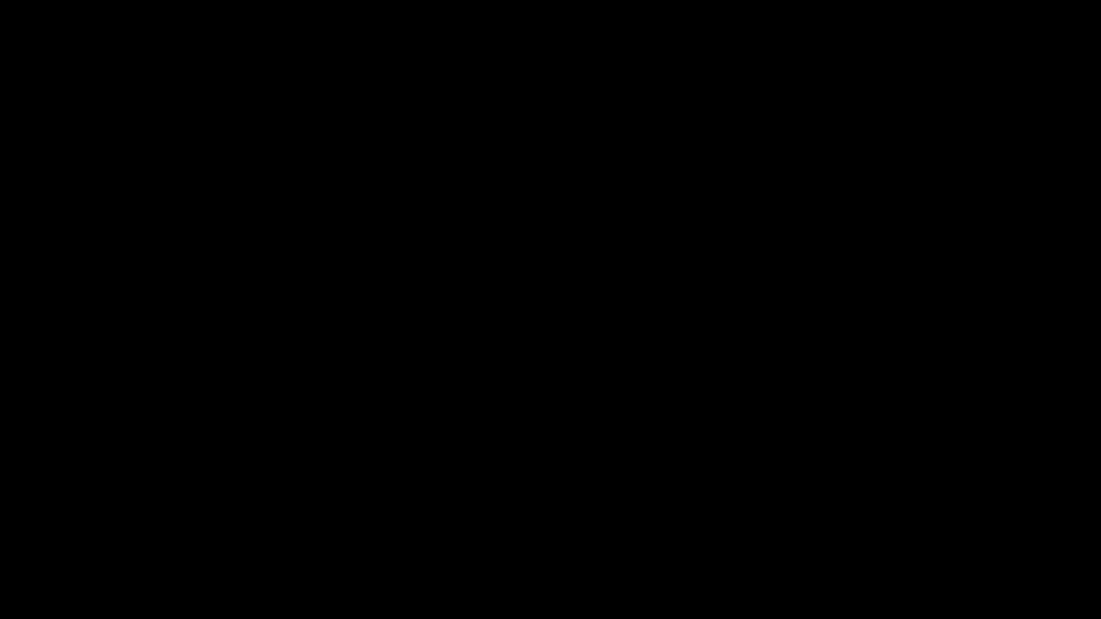
pyautogui.moveTo(943, 608)
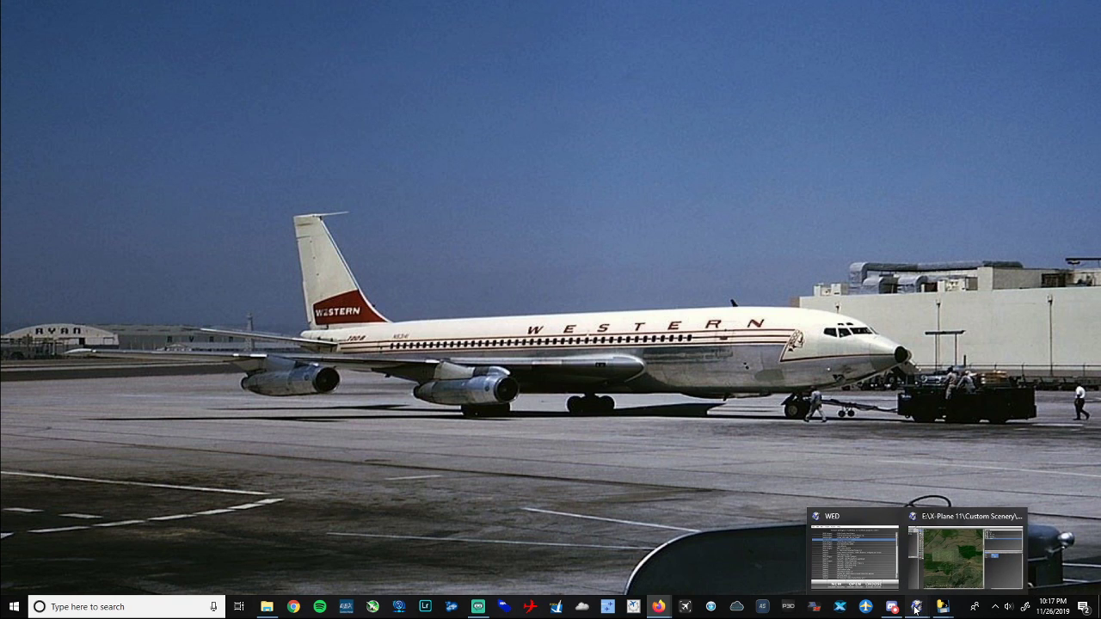
pyautogui.click(948, 518)
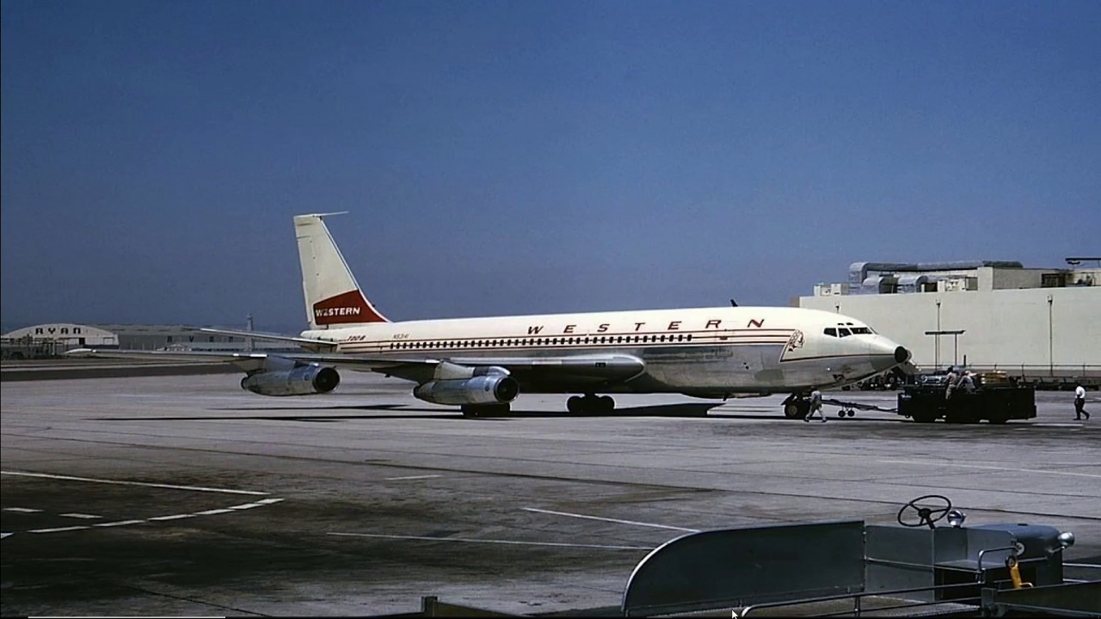
pyautogui.moveTo(732, 615)
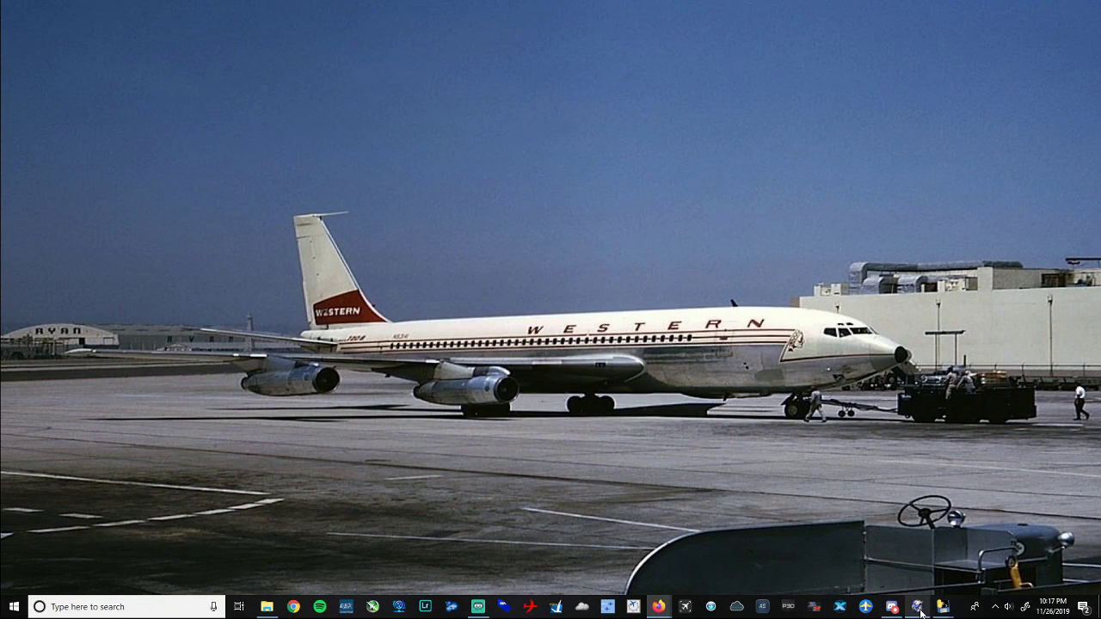
pyautogui.moveTo(919, 611)
pyautogui.click(907, 562)
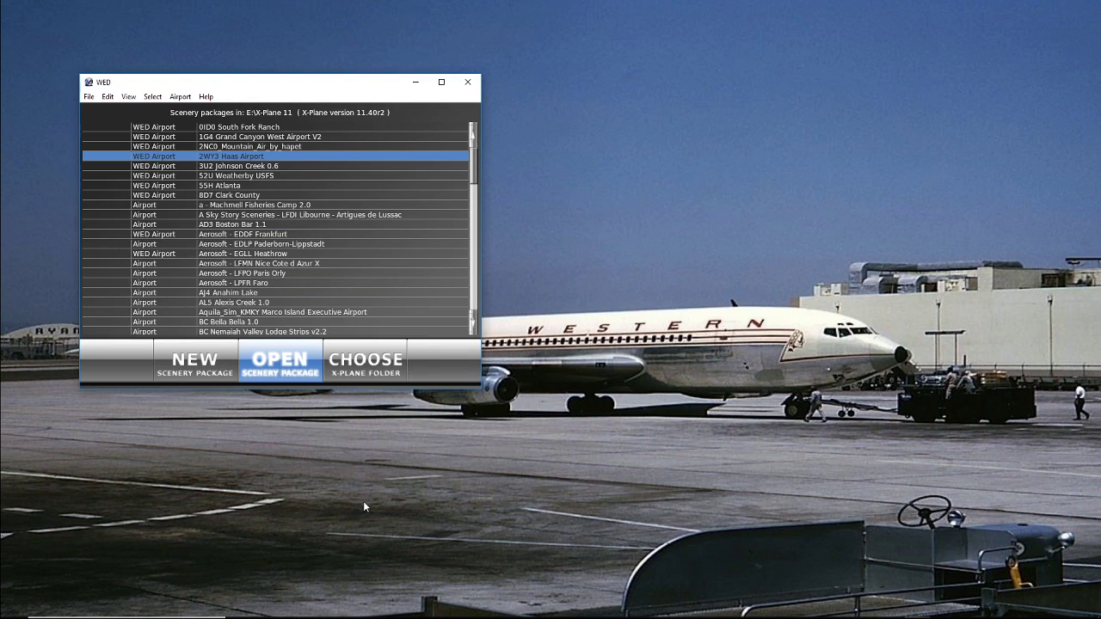
# Step: Switch to File Explorer, collapse the 2WY3 Haas Airport folder and locate the Ortho4XP folder in the tree
pyautogui.moveTo(361, 602)
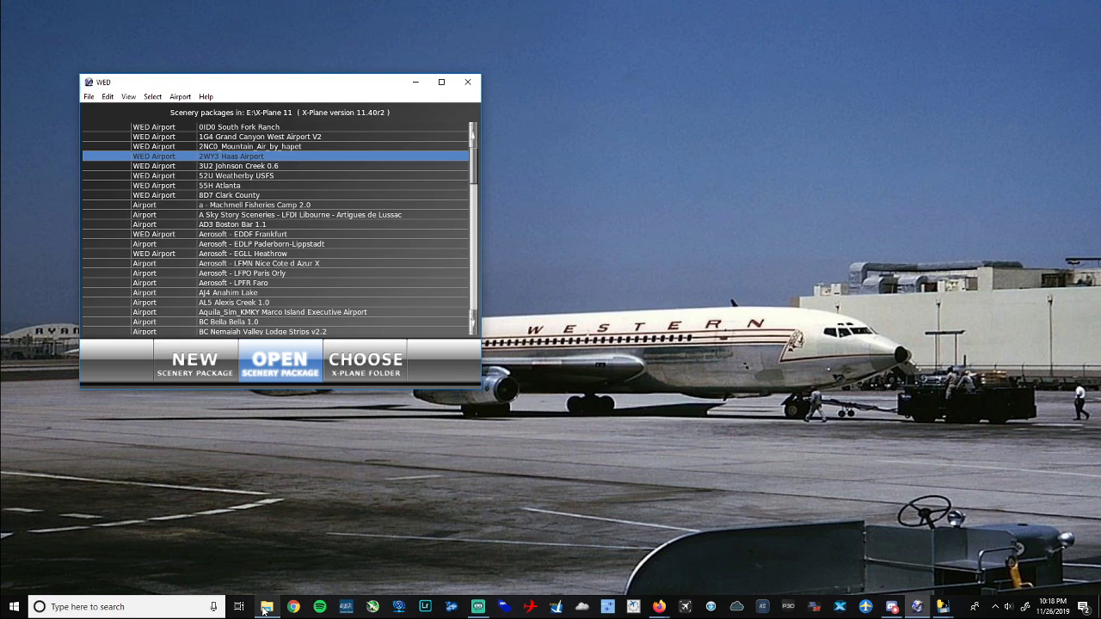
pyautogui.click(266, 607)
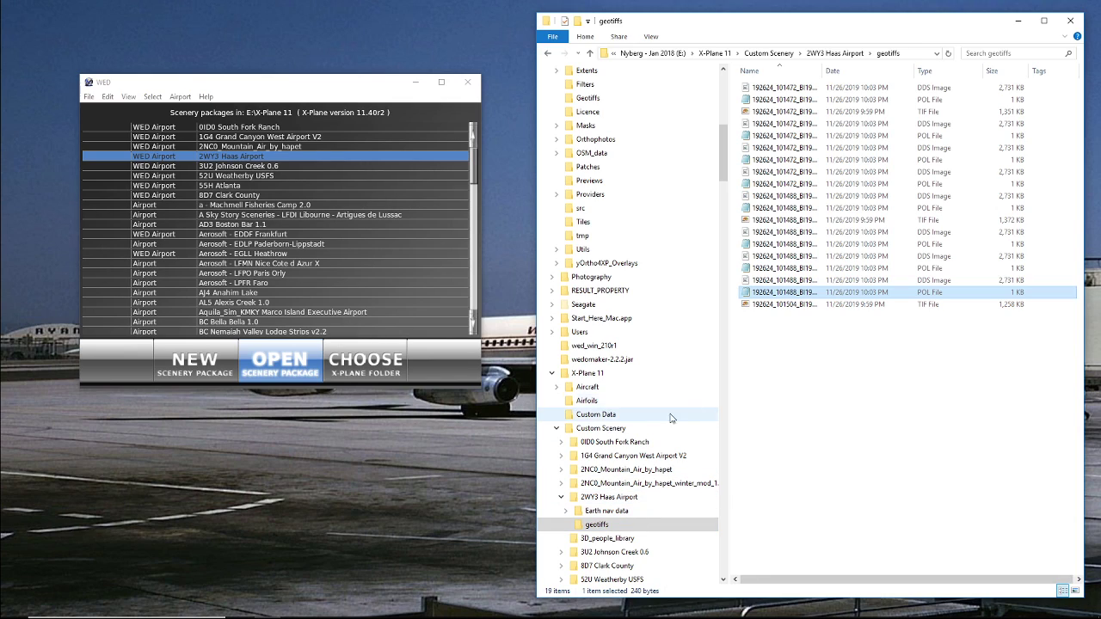
pyautogui.click(561, 498)
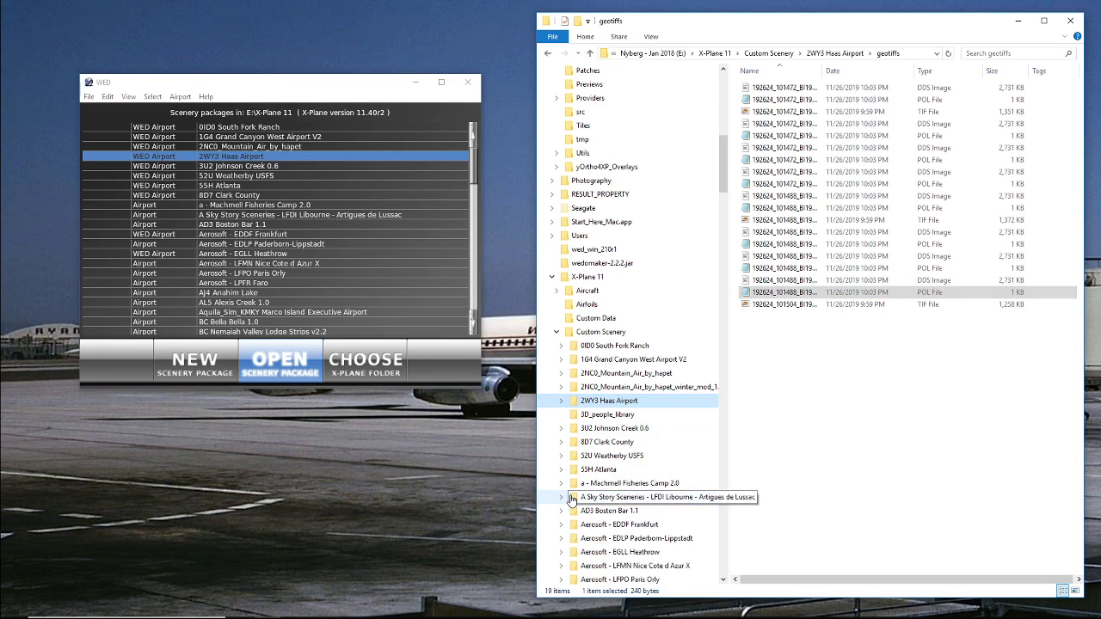
pyautogui.scroll(5, 571, 499)
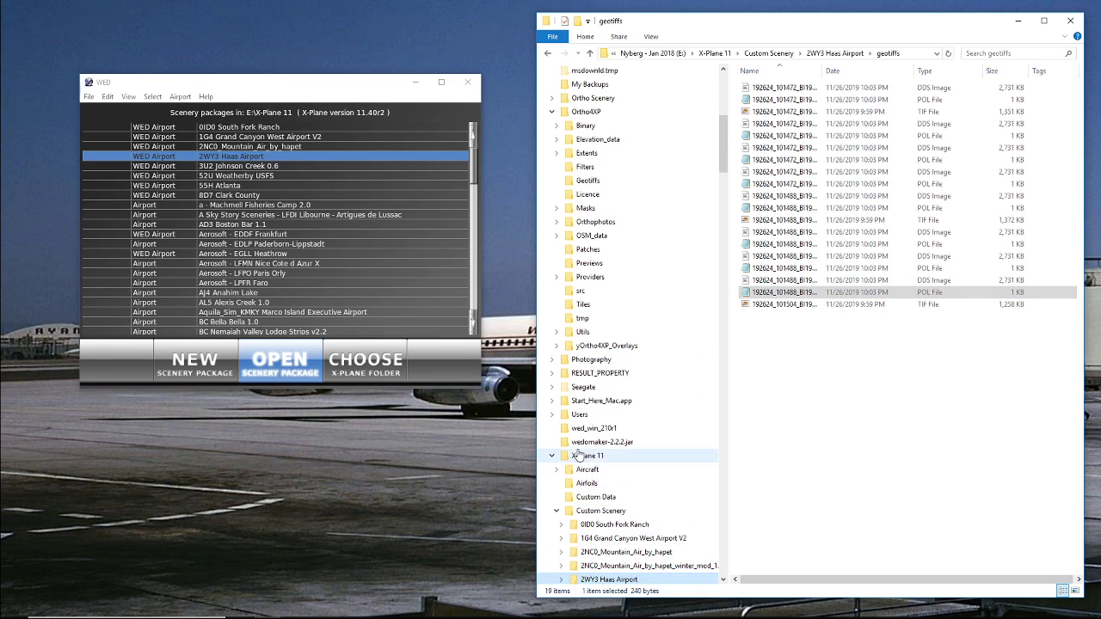
pyautogui.scroll(2, 578, 456)
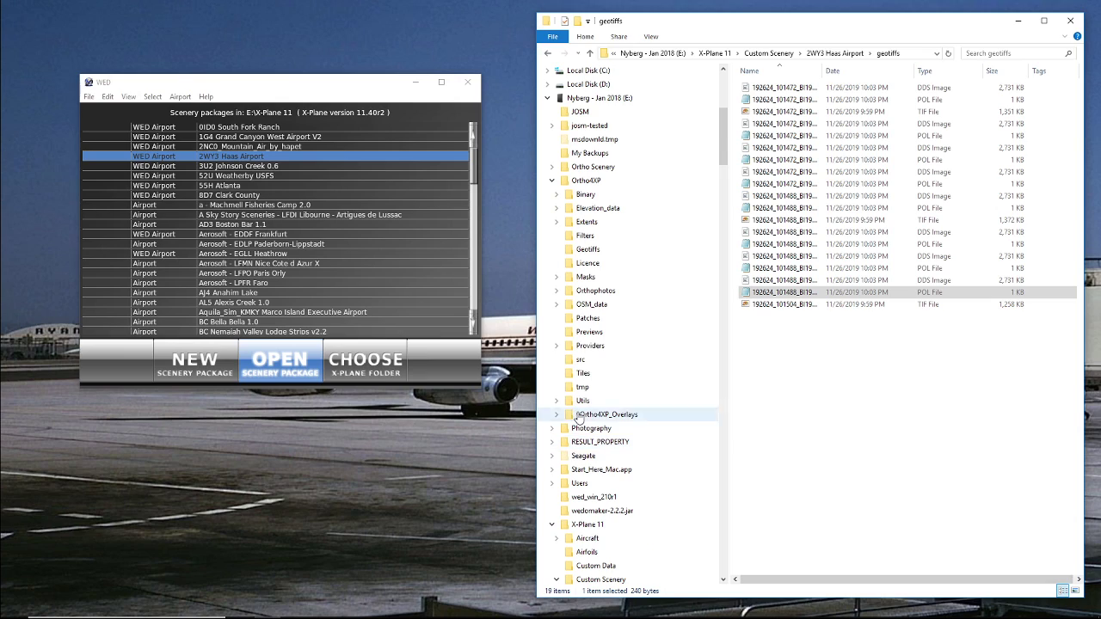
# Step: Browse Ortho4XP's OSM_data to +40-110\+43-110 and try to open +43-110_airports.osm.bz2, dismissing the app chooser
pyautogui.click(556, 305)
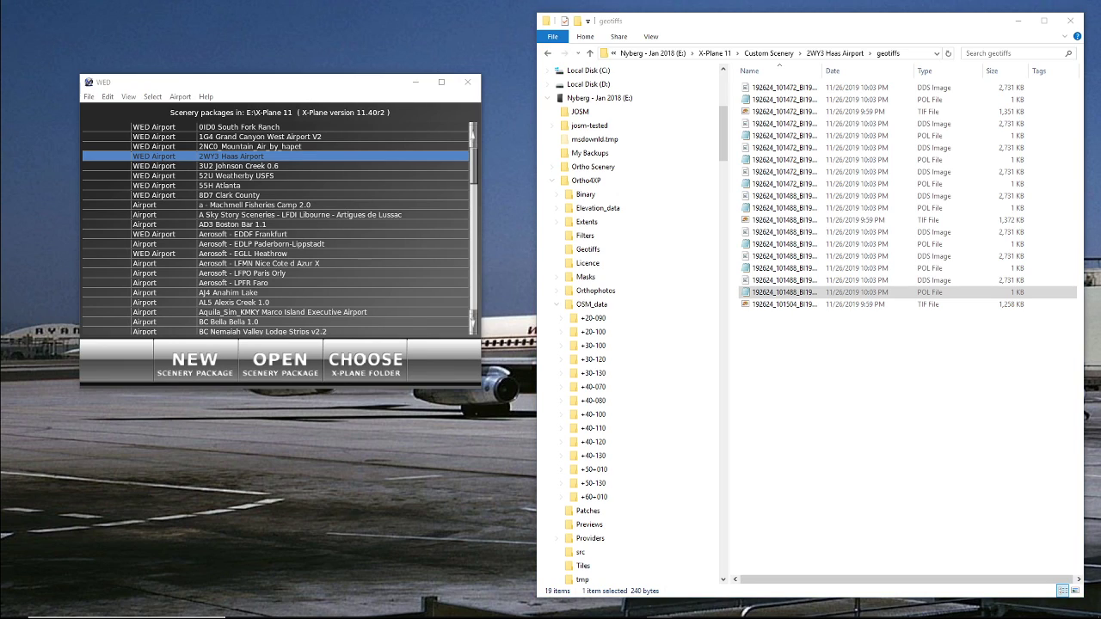
pyautogui.click(594, 429)
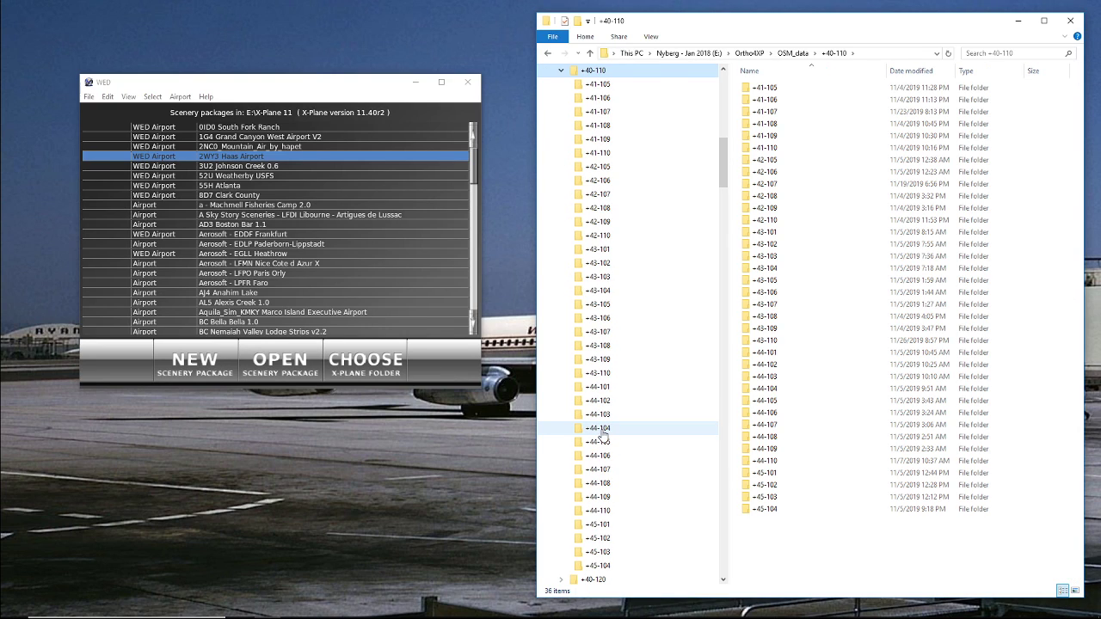
pyautogui.doubleClick(774, 340)
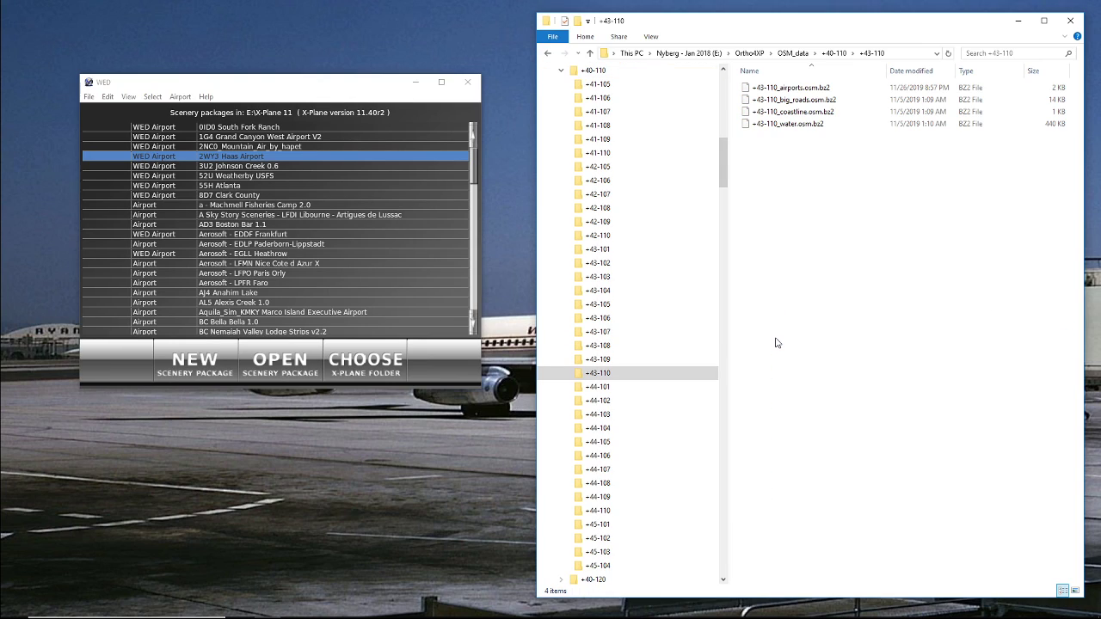
pyautogui.doubleClick(800, 88)
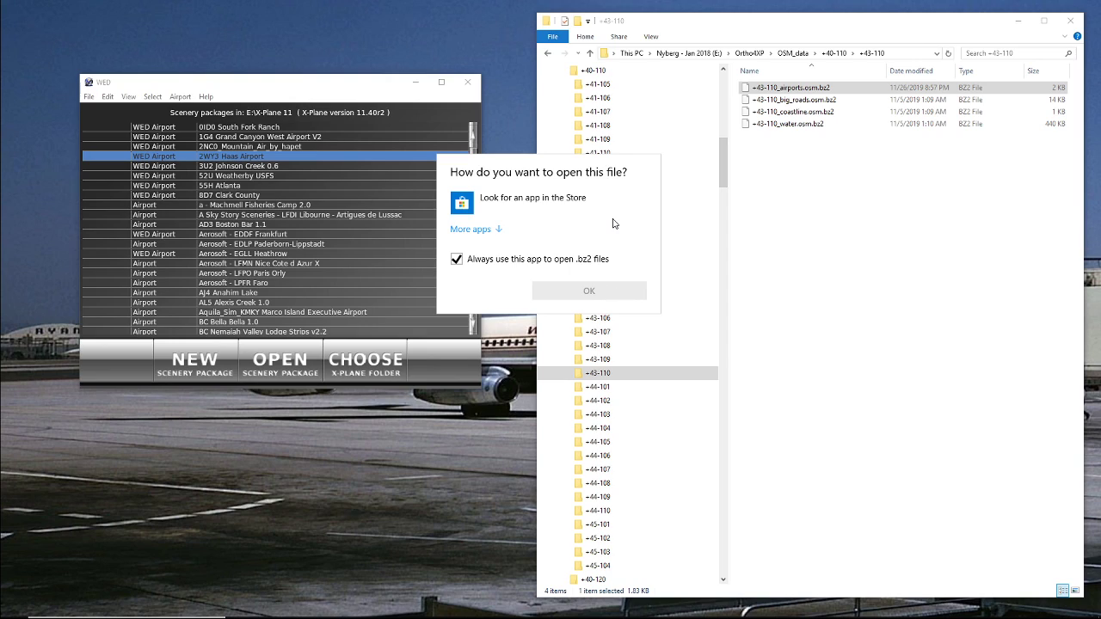
pyautogui.press('Escape')
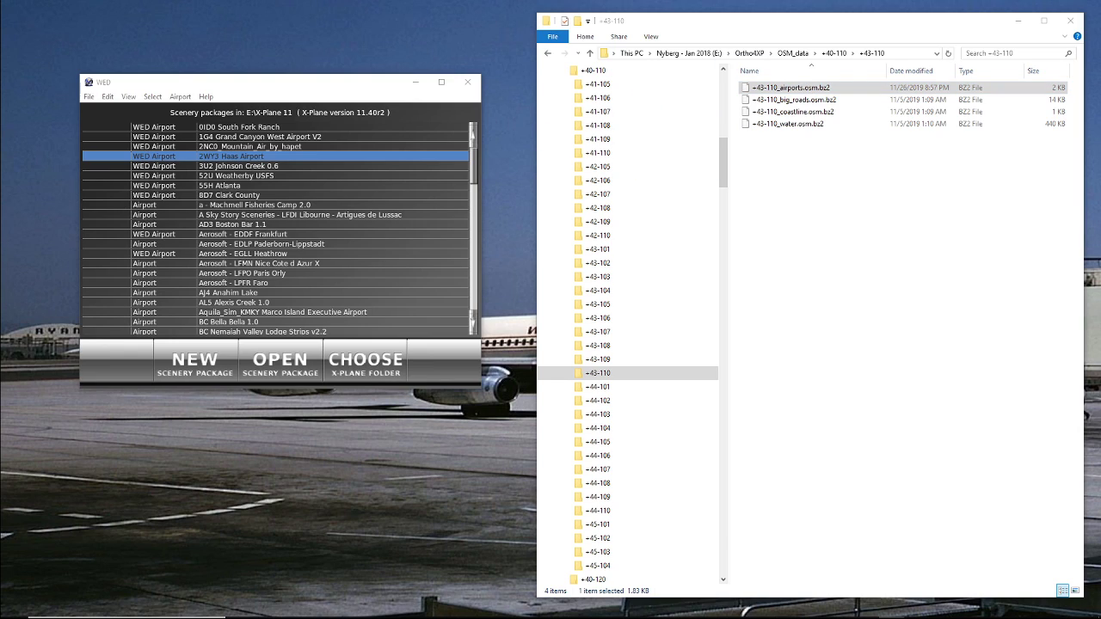
# Step: Copy +43-110_airports.osm.bz2 and try to open it from the +43-110 folder
pyautogui.rightClick(821, 87)
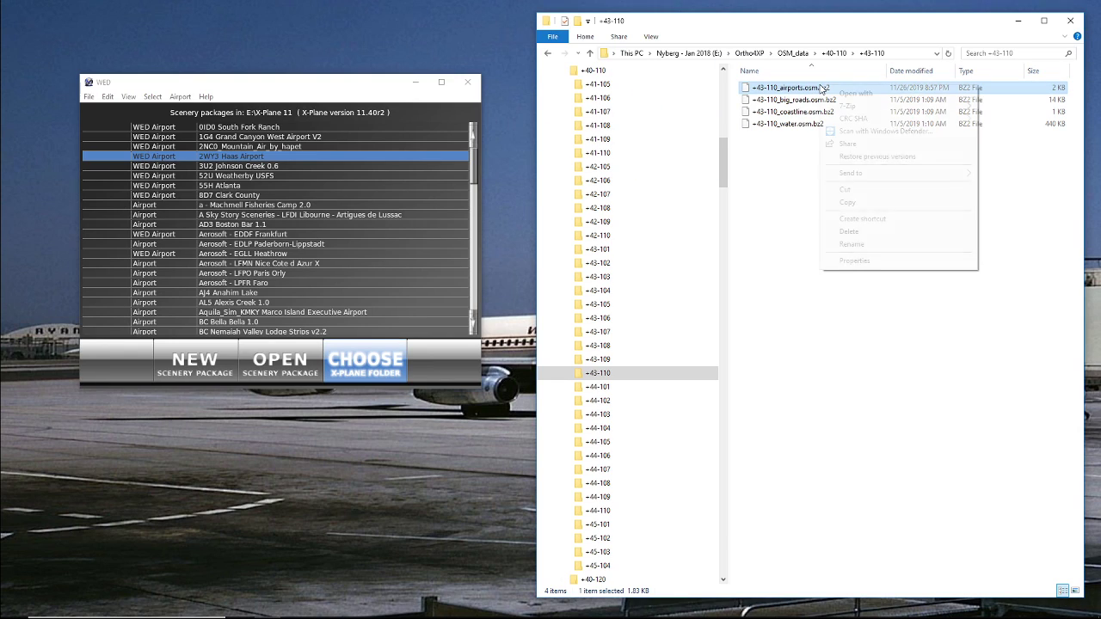
pyautogui.click(853, 202)
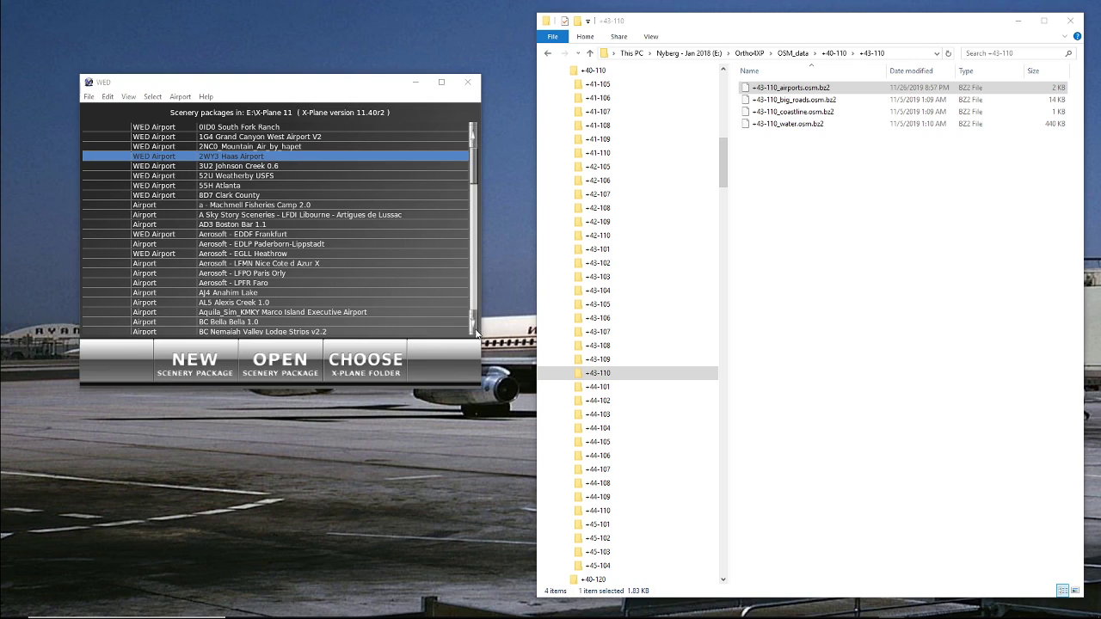
pyautogui.click(776, 89)
pyautogui.doubleClick(771, 89)
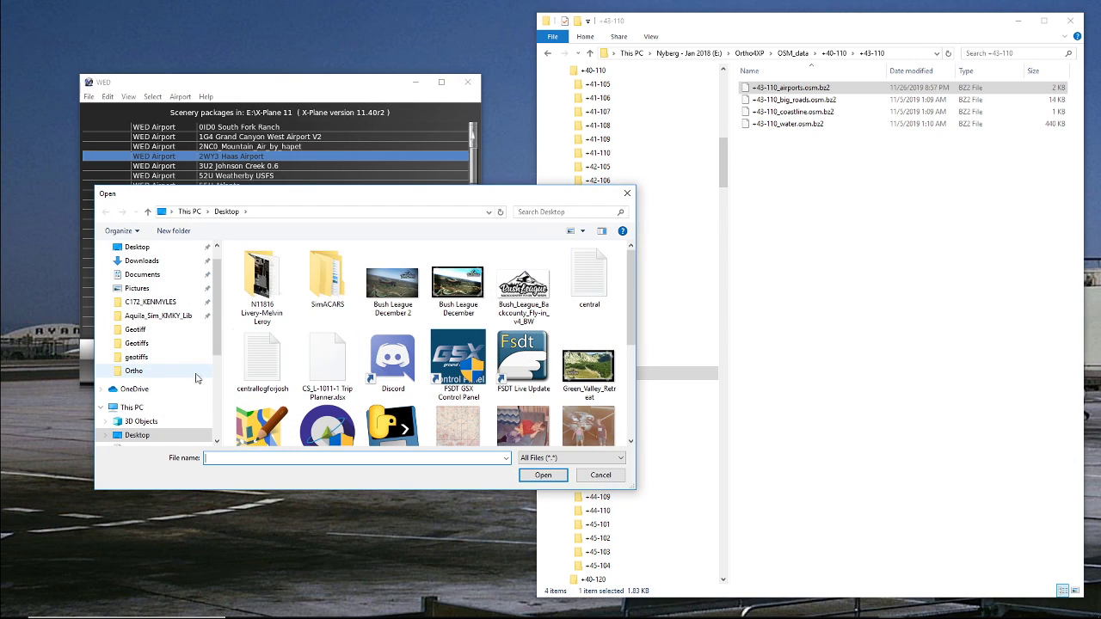
# Step: In the Open dialog, browse drive E: down to Ortho4XP's OSM_data folder and list its tile folders
pyautogui.scroll(-2, 206, 344)
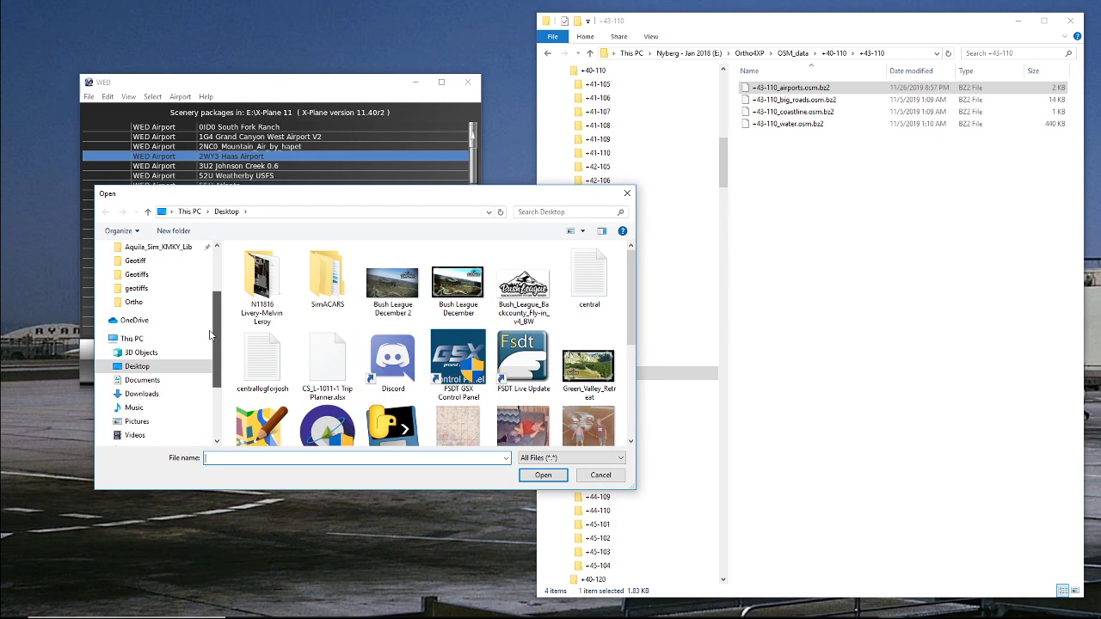
pyautogui.scroll(3, 210, 335)
pyautogui.scroll(-6, 207, 344)
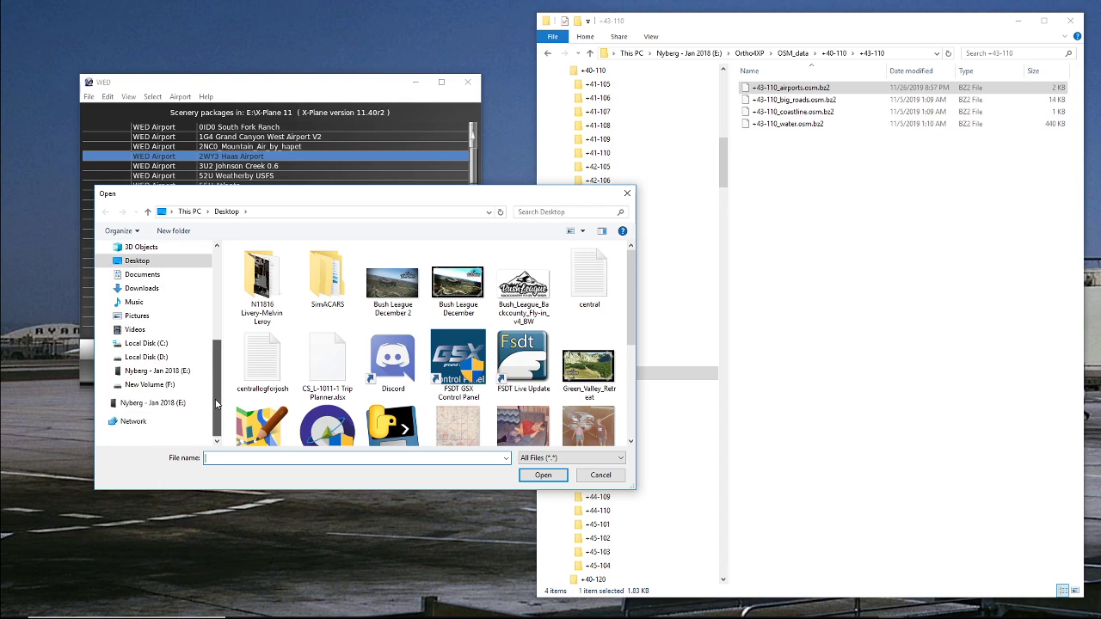
pyautogui.click(100, 406)
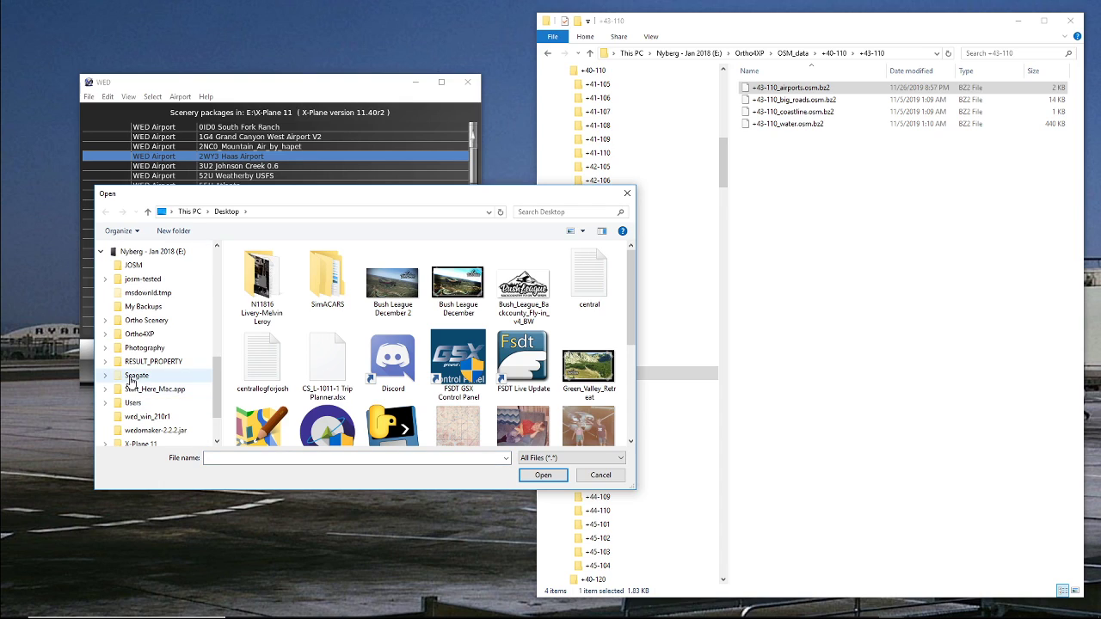
pyautogui.click(106, 335)
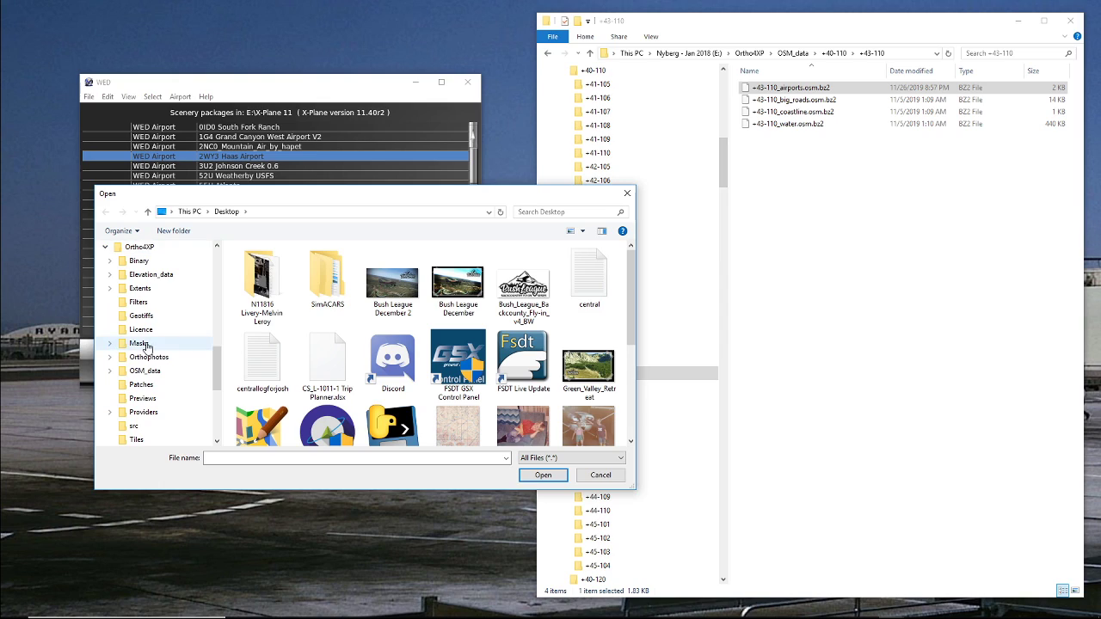
pyautogui.click(110, 376)
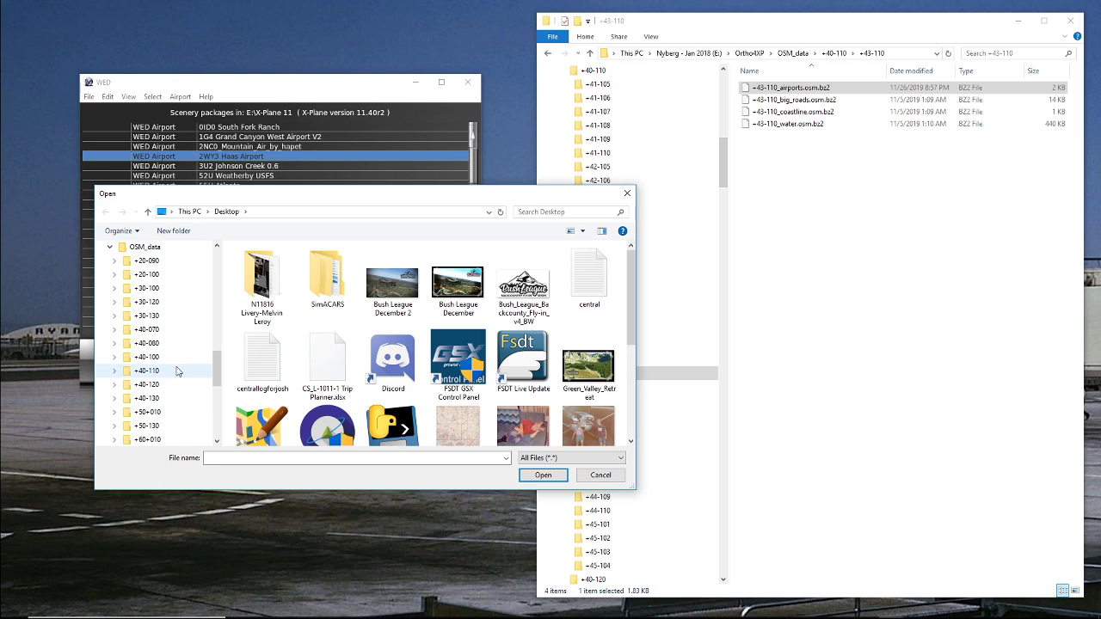
pyautogui.scroll(-1, 202, 373)
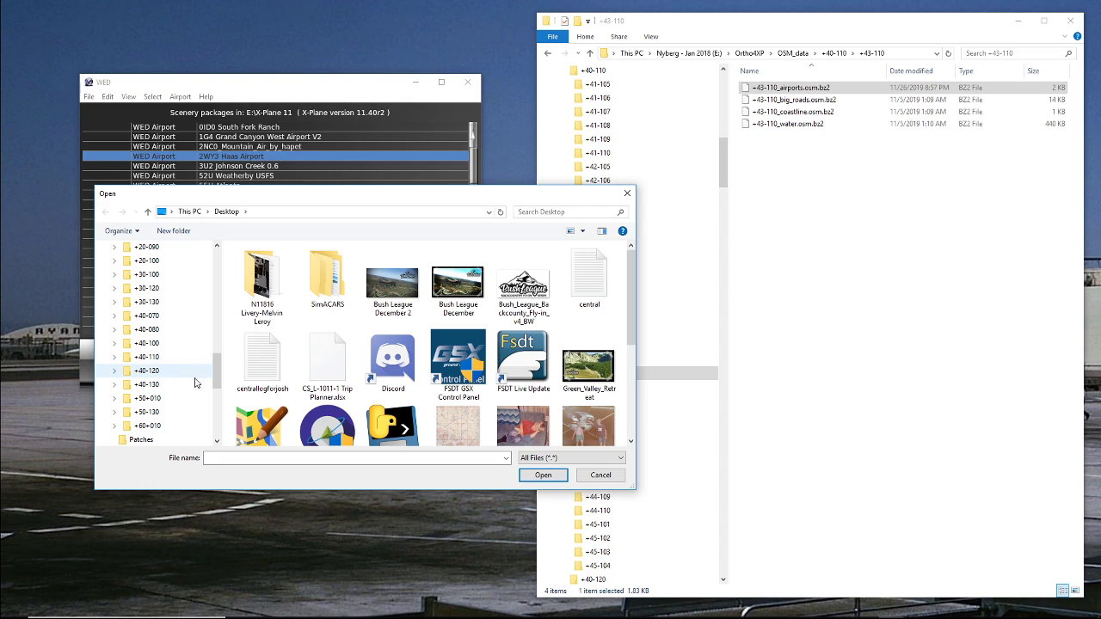
# Step: Go into +40-110\+43-110 and open +43-110_airports.osm.bz2
pyautogui.click(147, 358)
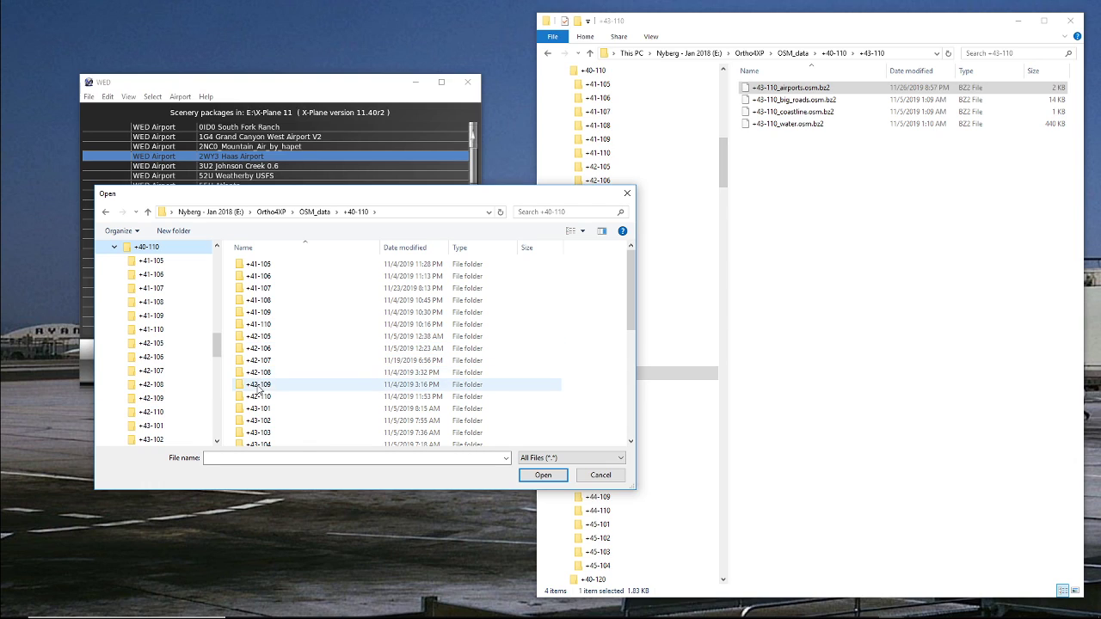
pyautogui.scroll(-2, 258, 404)
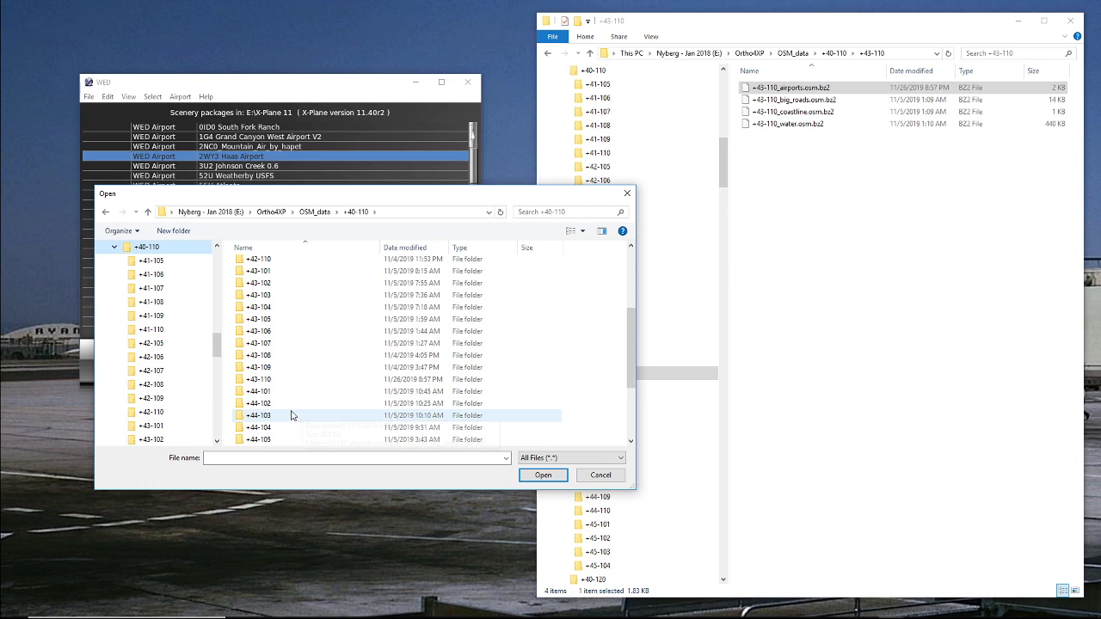
pyautogui.scroll(-2, 289, 415)
pyautogui.click(262, 382)
pyautogui.doubleClick(262, 383)
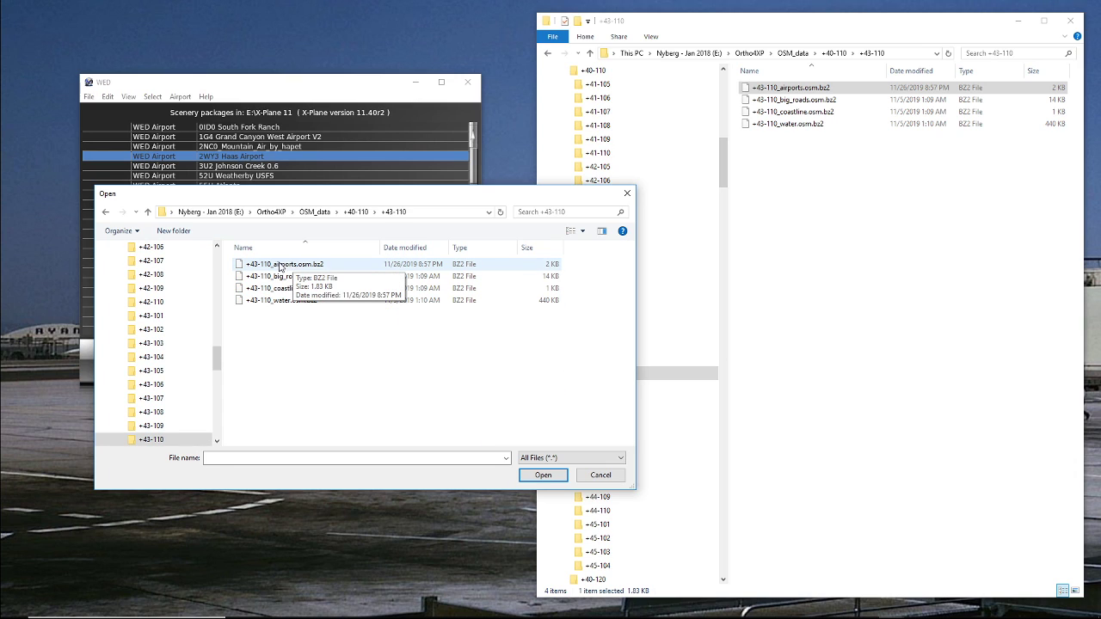
pyautogui.doubleClick(277, 264)
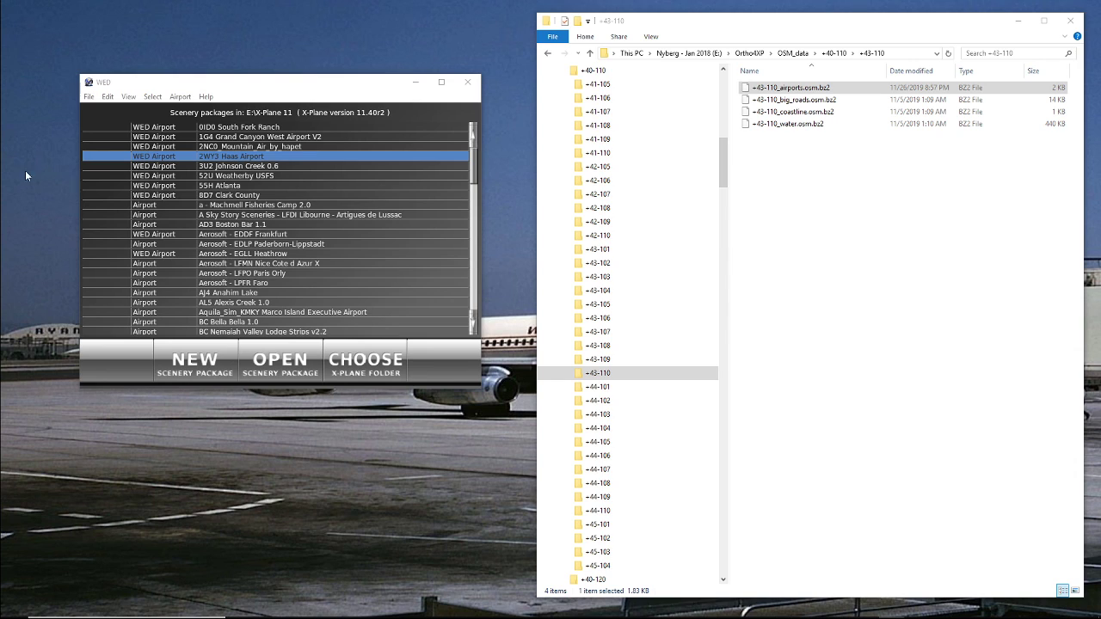
# Step: Minimize File Explorer and open the WY30 Kinky Creek Divide Airport scenery package in WED
pyautogui.click(1018, 24)
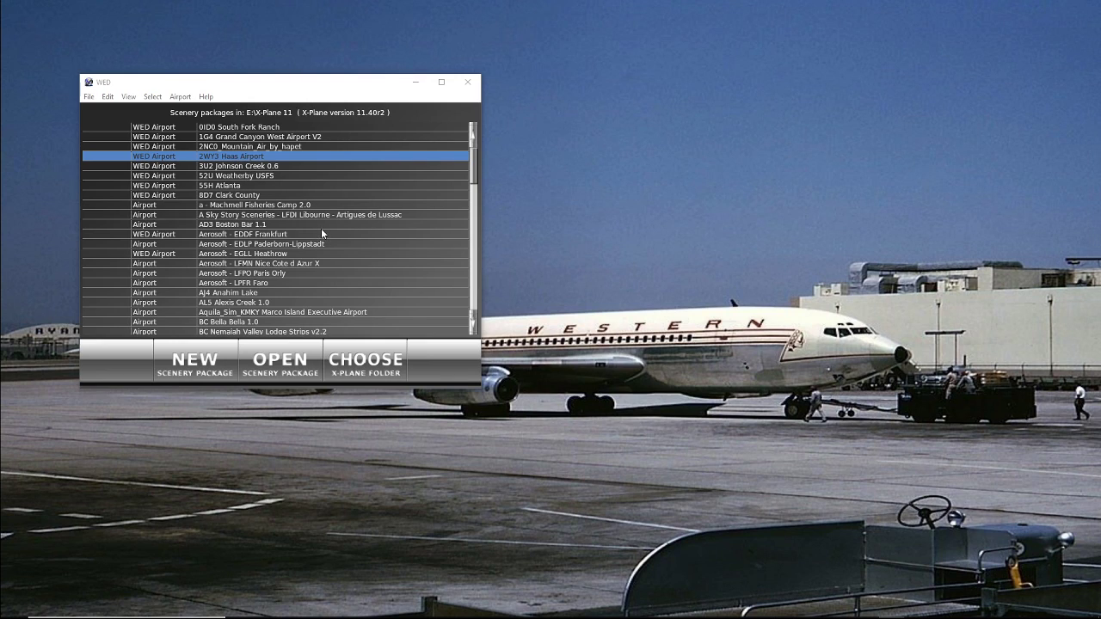
pyautogui.scroll(-2, 294, 279)
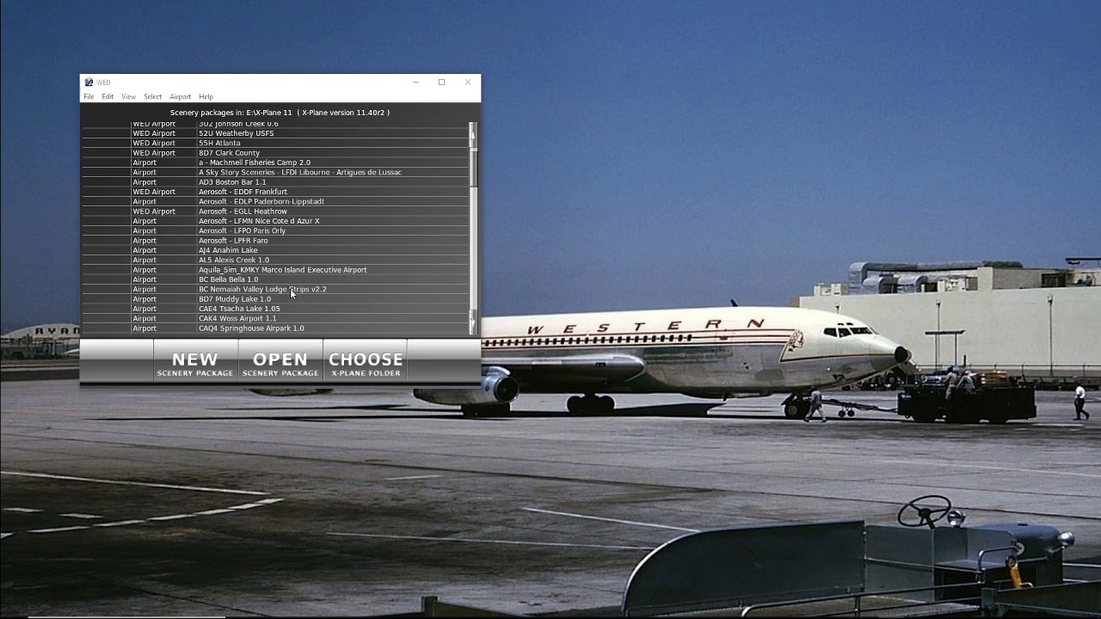
pyautogui.scroll(2, 293, 287)
pyautogui.scroll(-12, 293, 285)
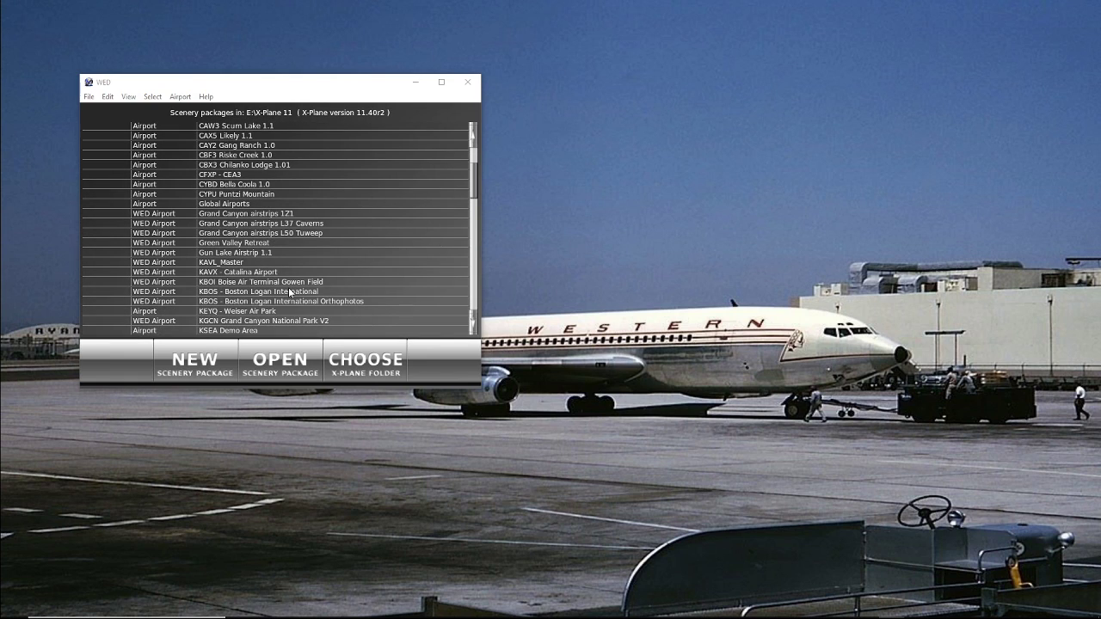
pyautogui.scroll(-4, 291, 287)
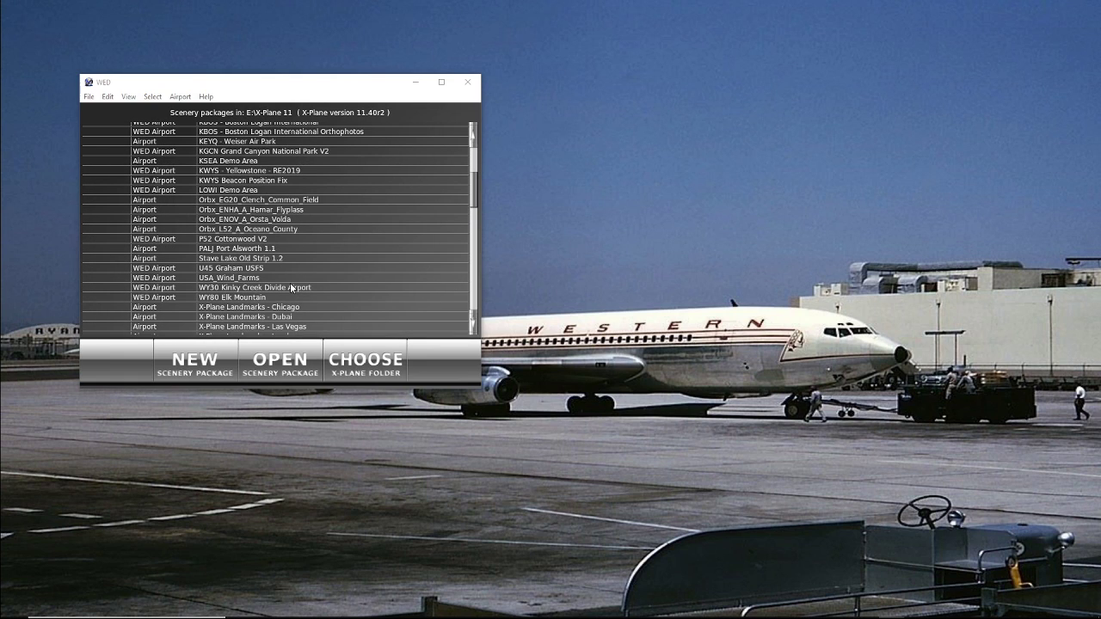
pyautogui.doubleClick(242, 292)
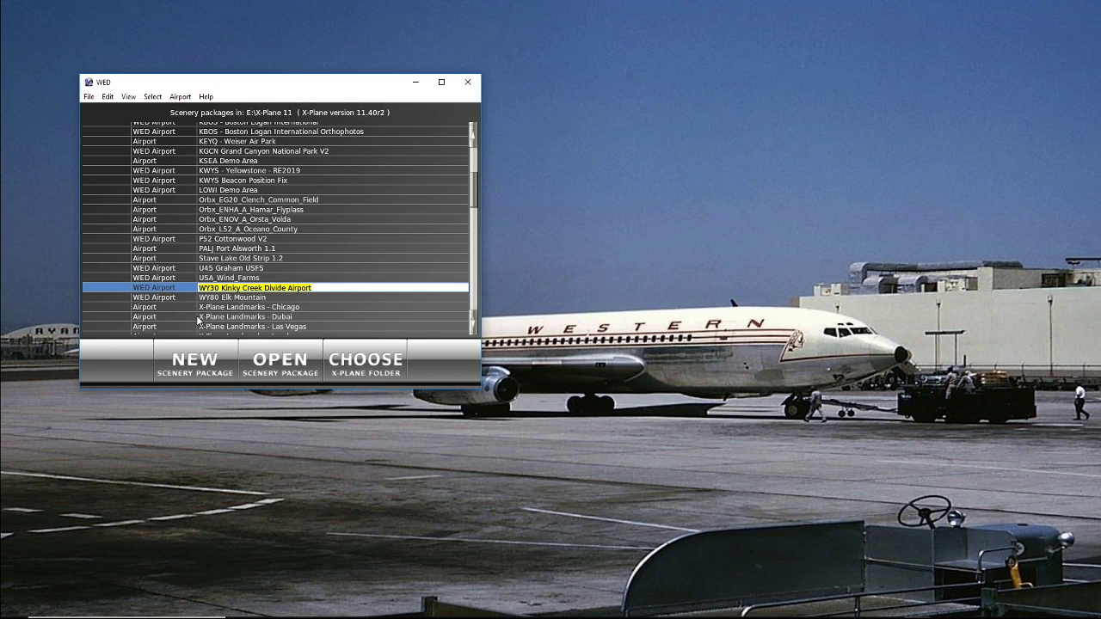
pyautogui.click(183, 294)
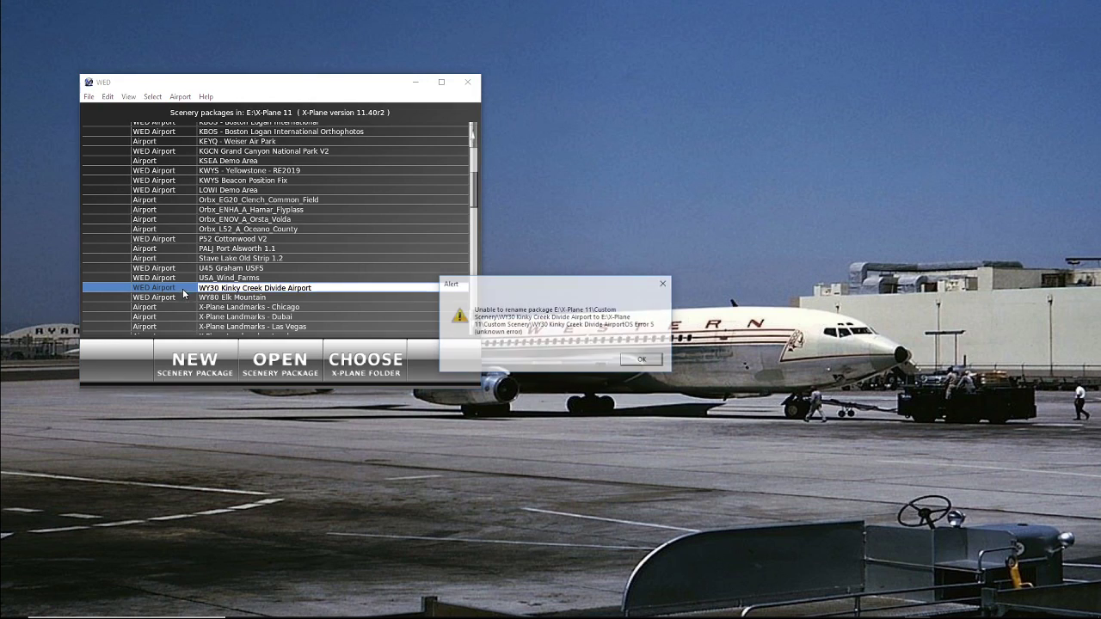
pyautogui.click(638, 360)
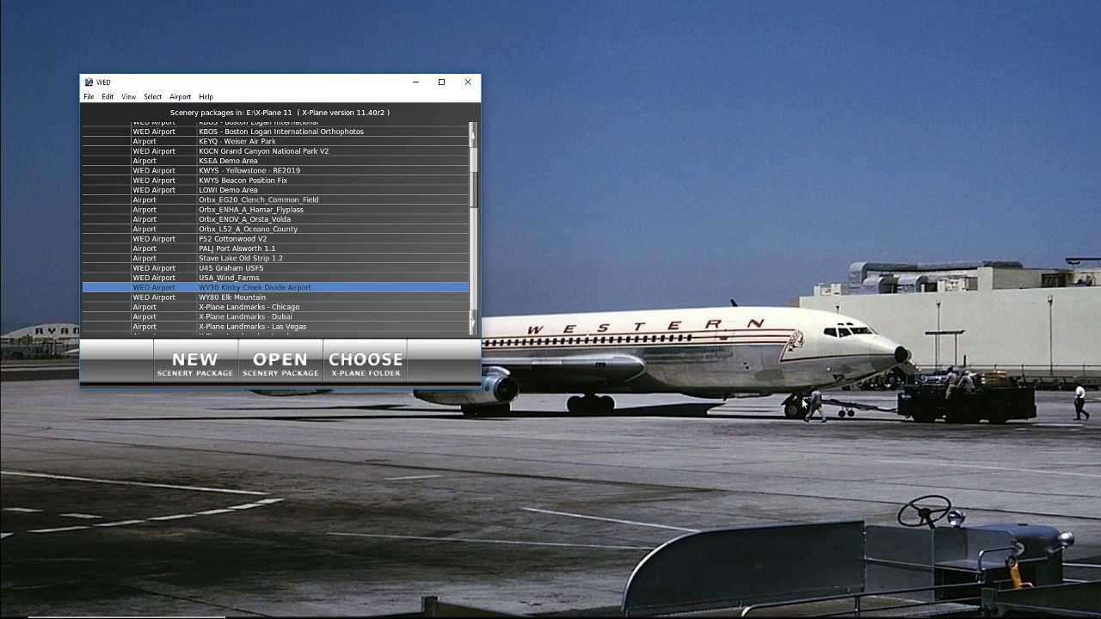
pyautogui.click(279, 361)
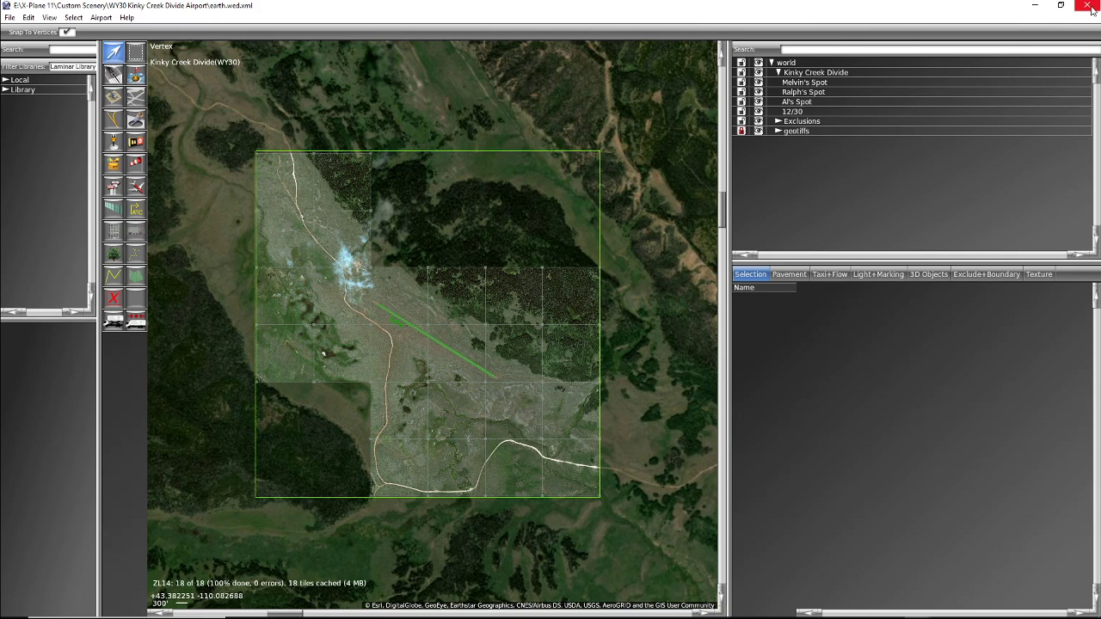
# Step: Select runway 12/30 to view its properties, close the package without saving changes and exit WED
pyautogui.click(454, 349)
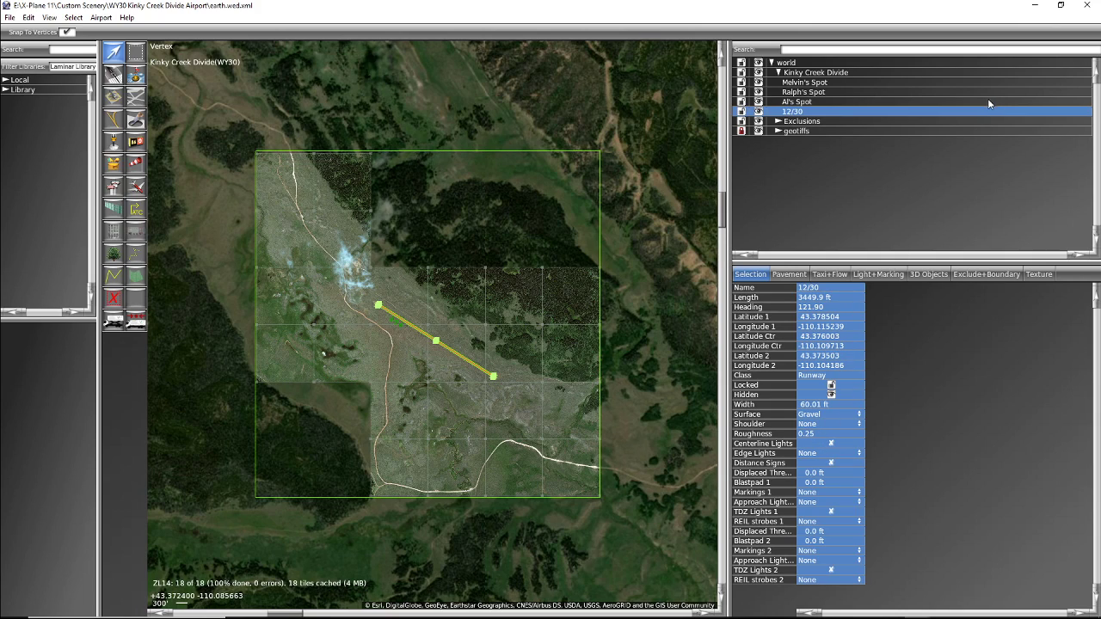
pyautogui.click(1087, 5)
pyautogui.click(591, 355)
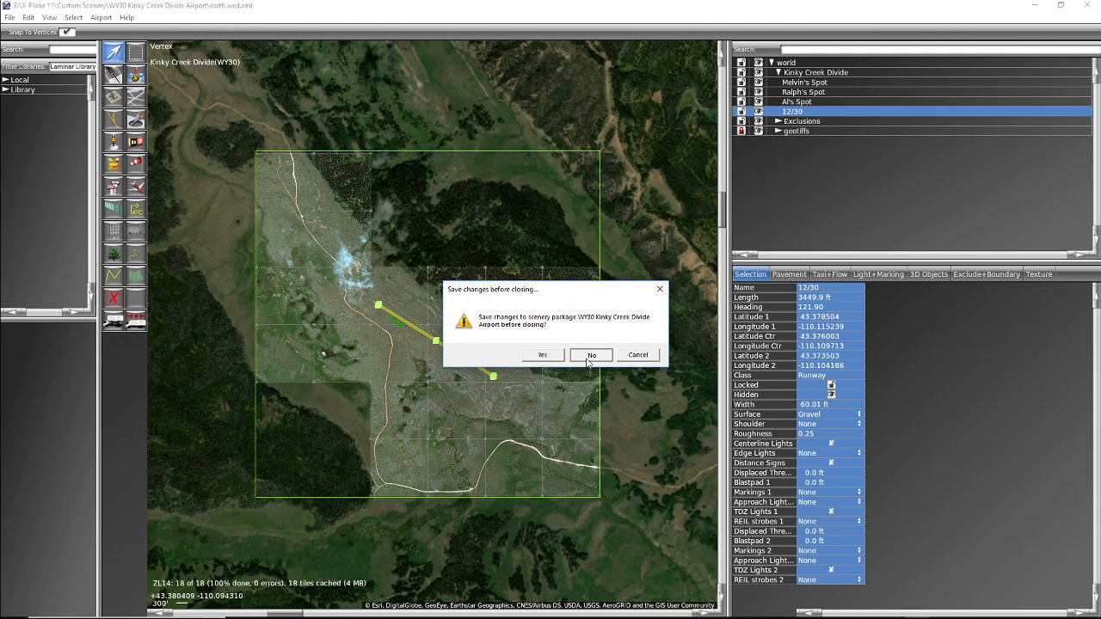
pyautogui.click(468, 82)
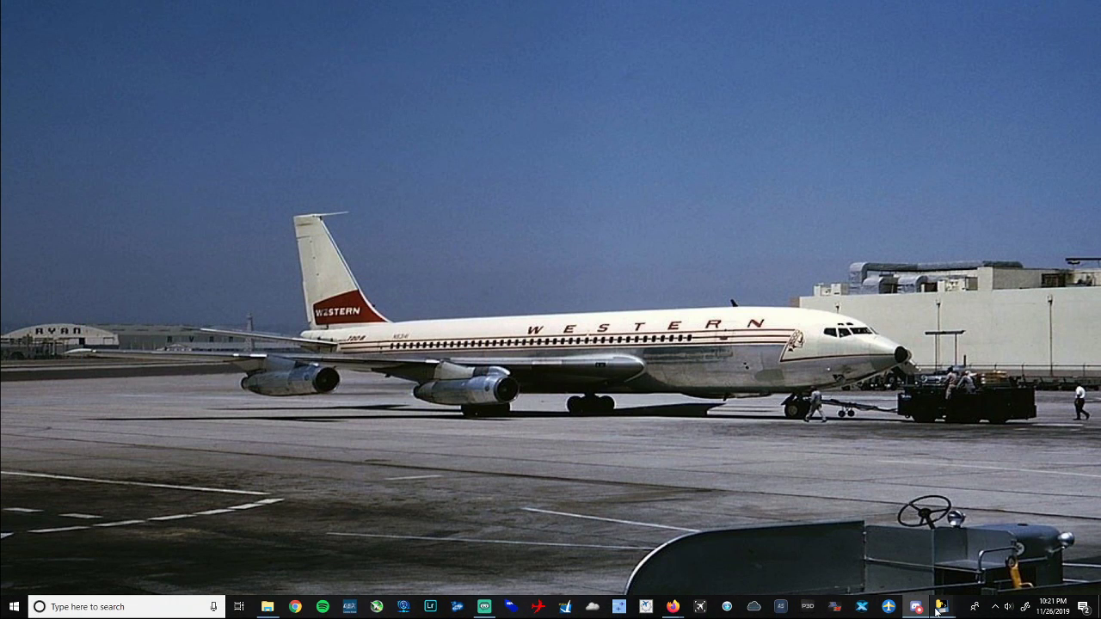
# Step: Switch to the main Ortho4XP window, review the configuration settings, apply them and exit the configuration
pyautogui.moveTo(942, 607)
pyautogui.moveTo(871, 521)
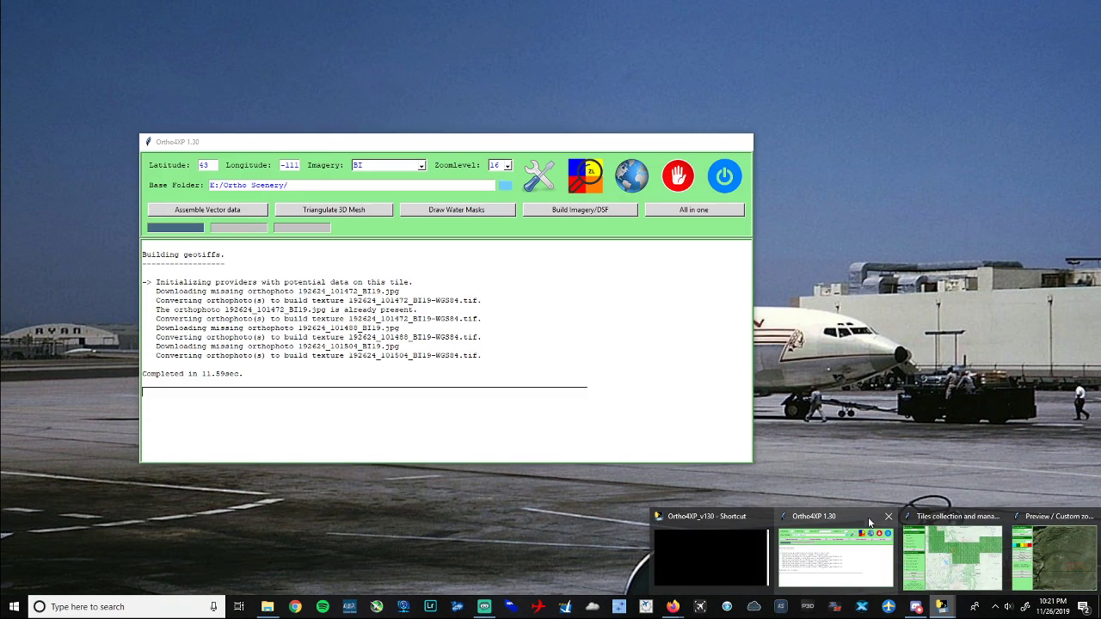
pyautogui.click(855, 514)
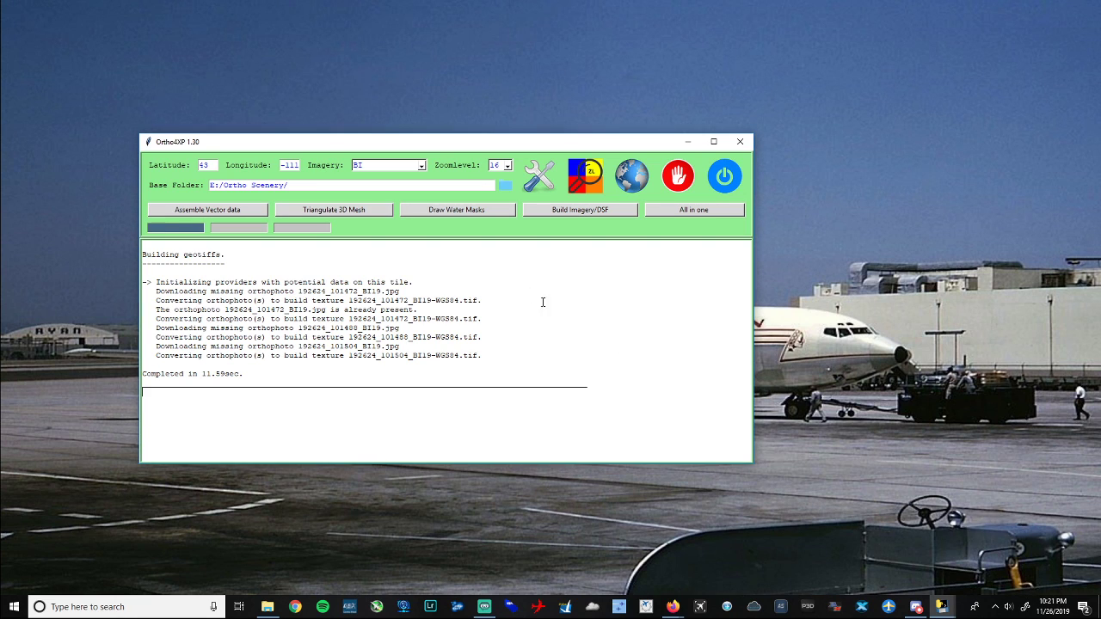
pyautogui.click(542, 178)
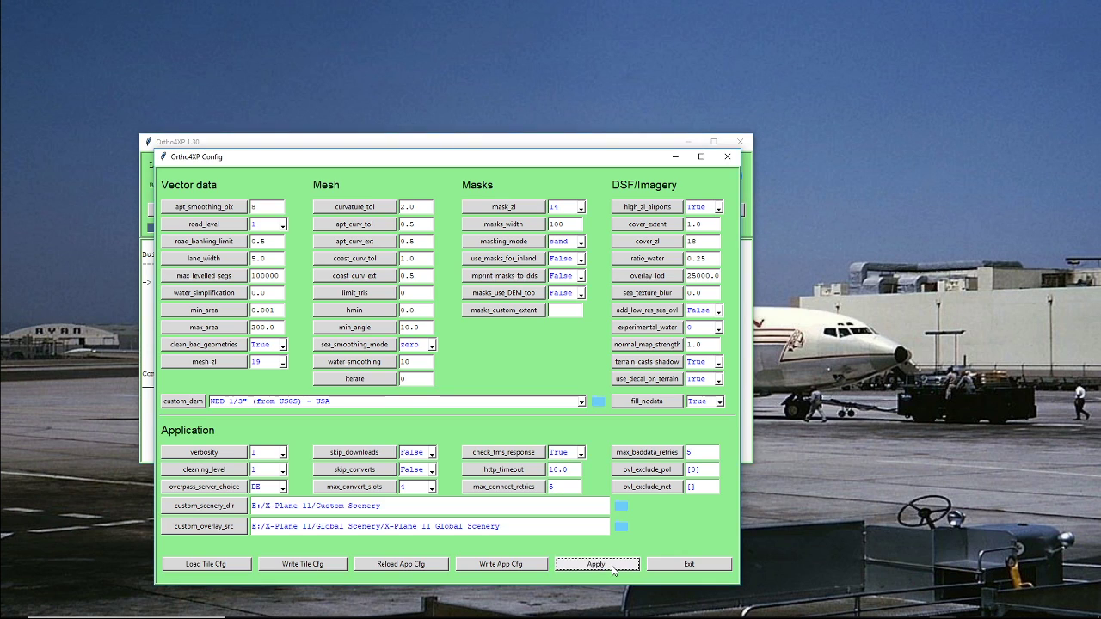
pyautogui.click(690, 564)
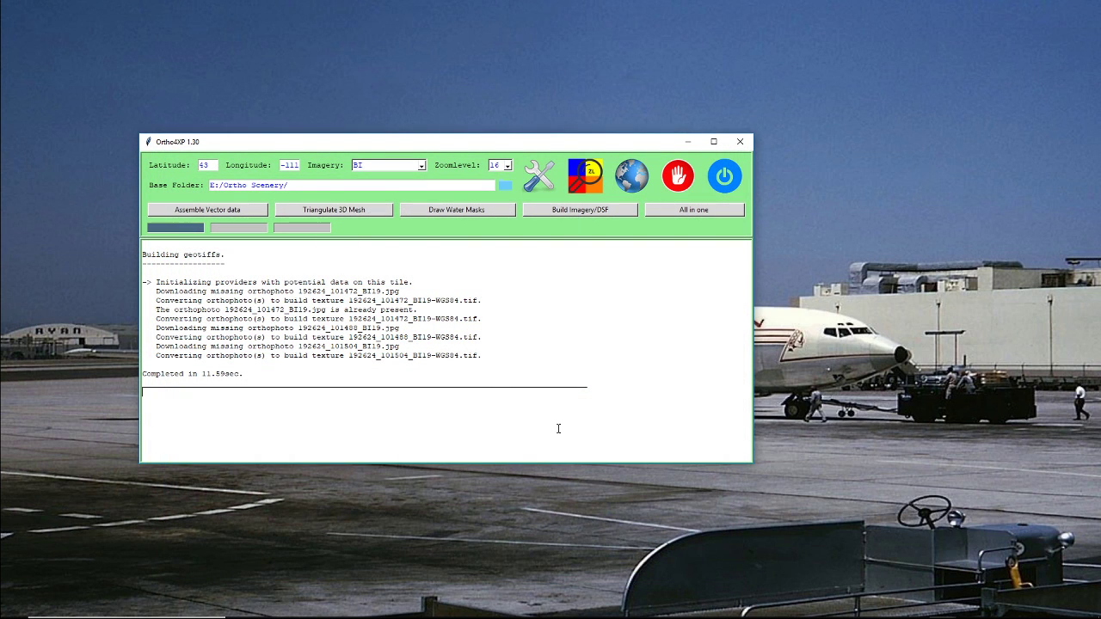
# Step: Switch to the Tiles collection and management window and make +43-110 the active tile
pyautogui.moveTo(947, 612)
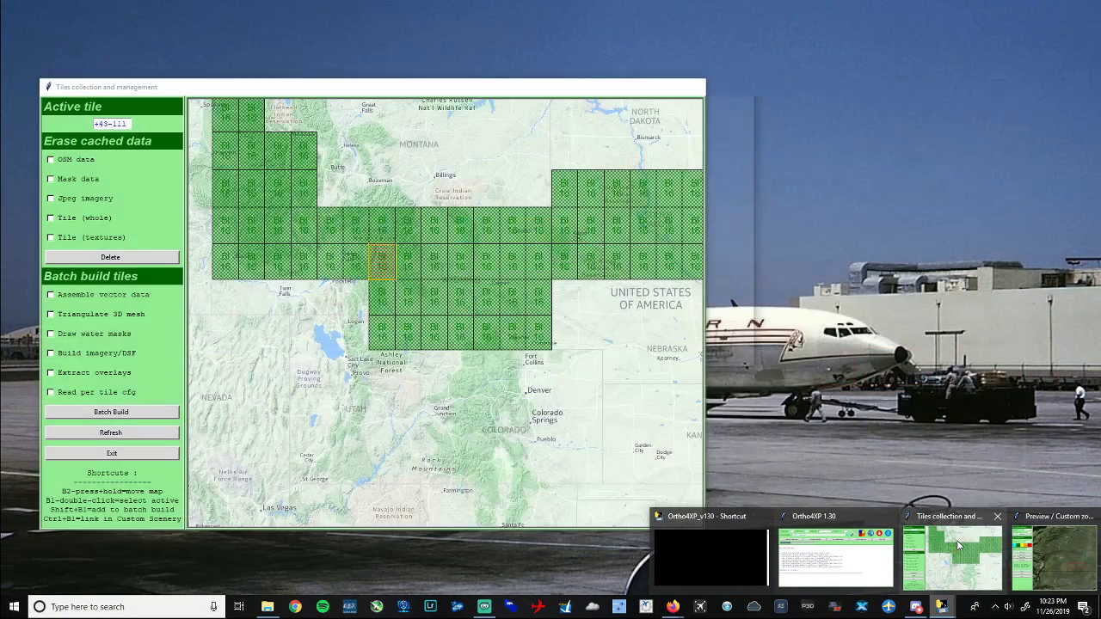
pyautogui.click(960, 545)
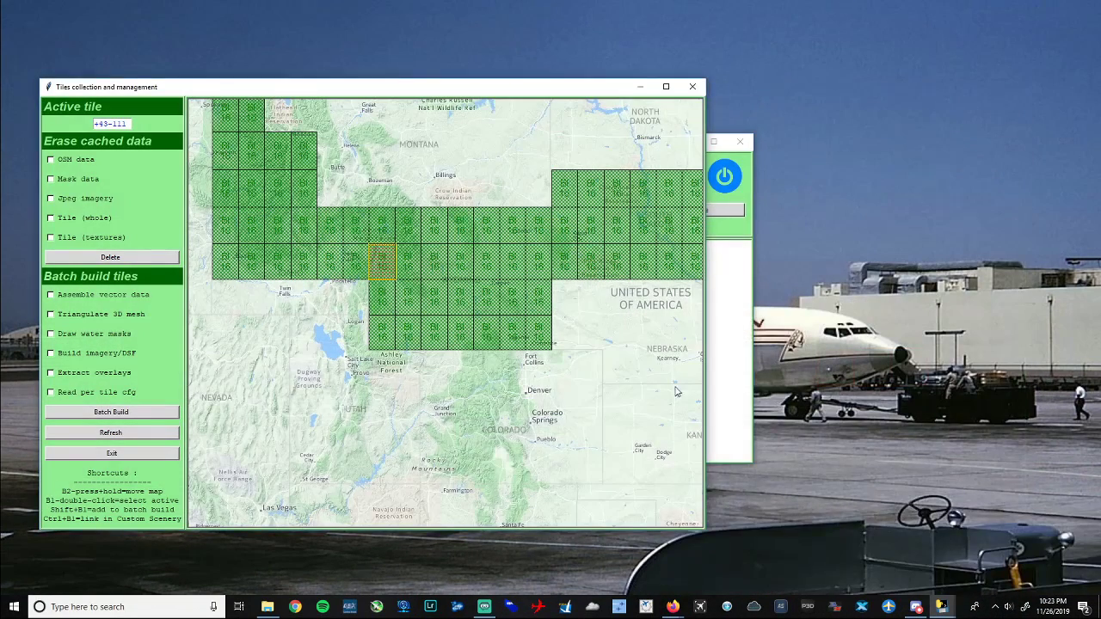
pyautogui.doubleClick(415, 261)
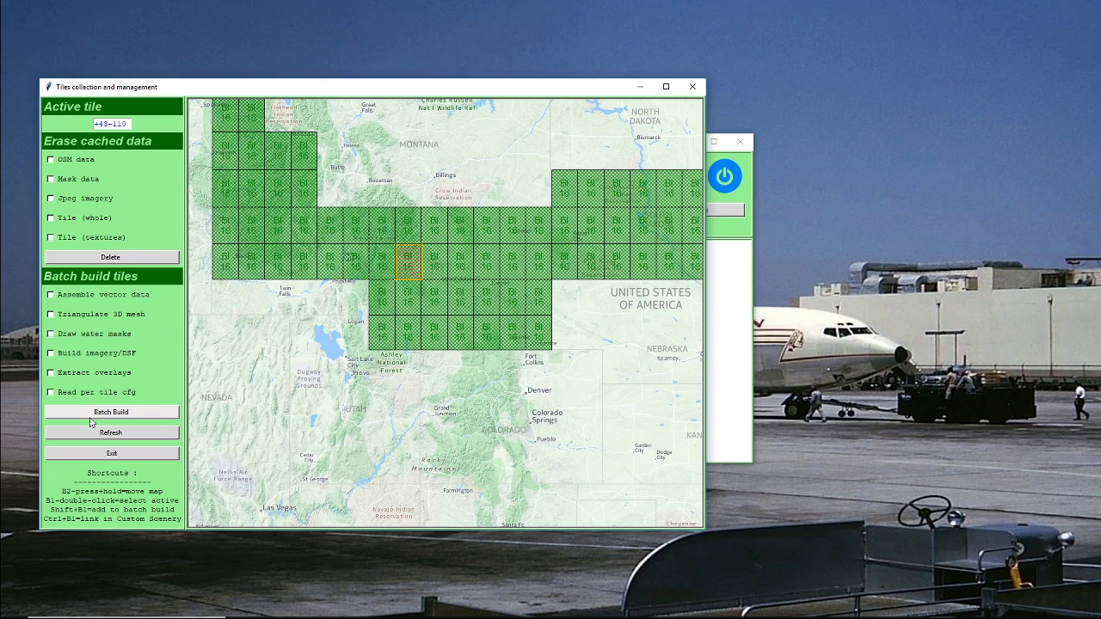
# Step: Launch a batch build with vector data, 3D mesh, water masks, imagery/DSF and overlays enabled, and bring the Ortho4XP log forward
pyautogui.click(50, 294)
pyautogui.click(50, 314)
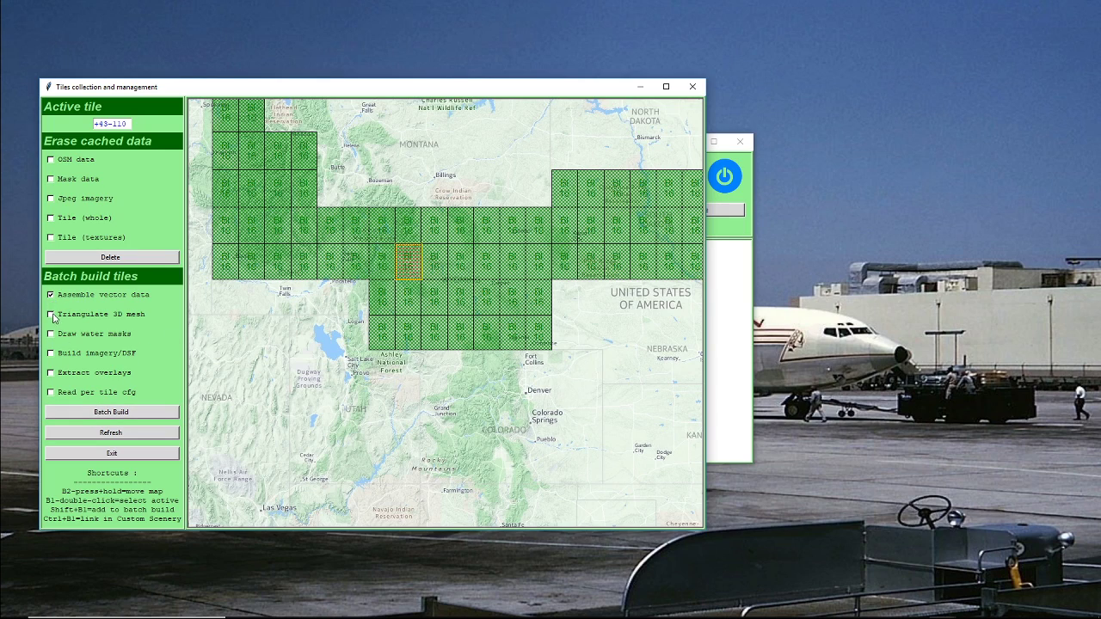
pyautogui.click(50, 334)
pyautogui.click(50, 353)
pyautogui.click(50, 372)
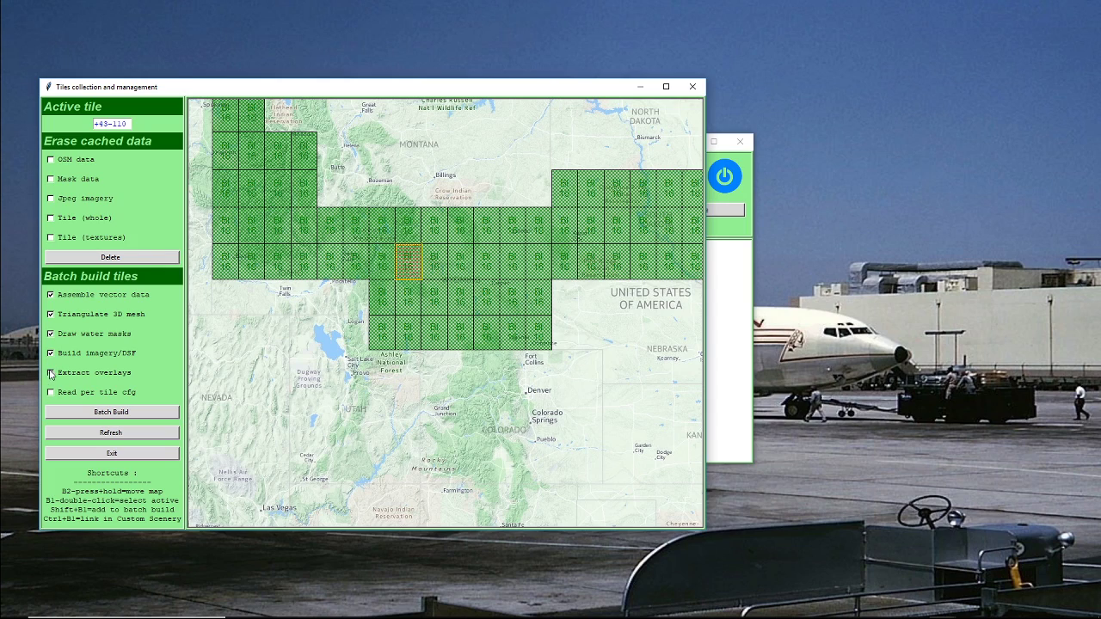
pyautogui.click(120, 414)
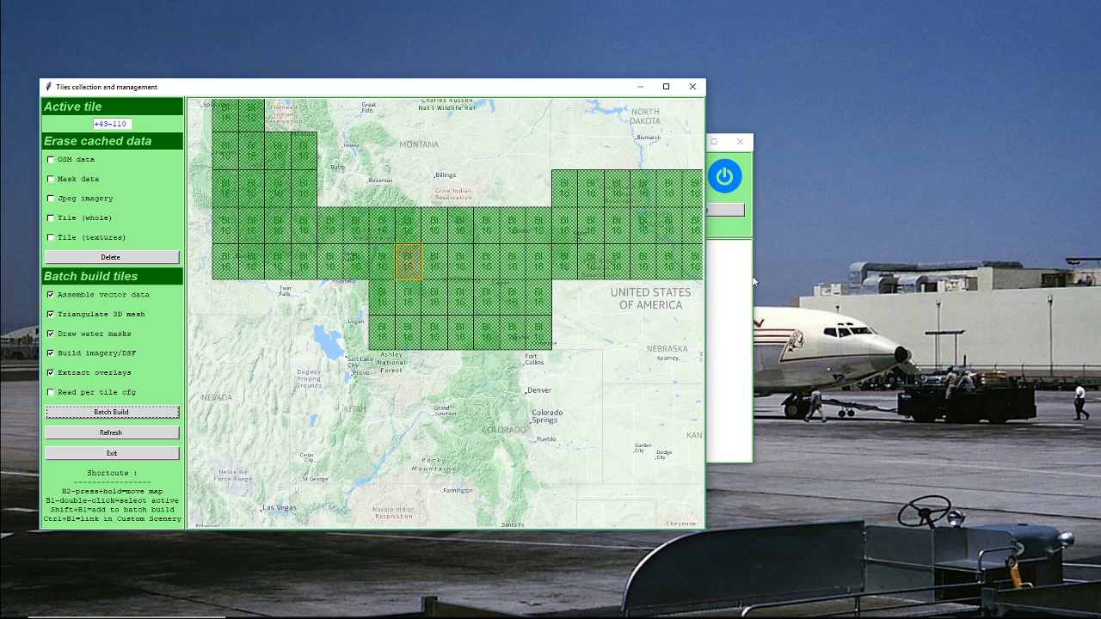
pyautogui.click(742, 233)
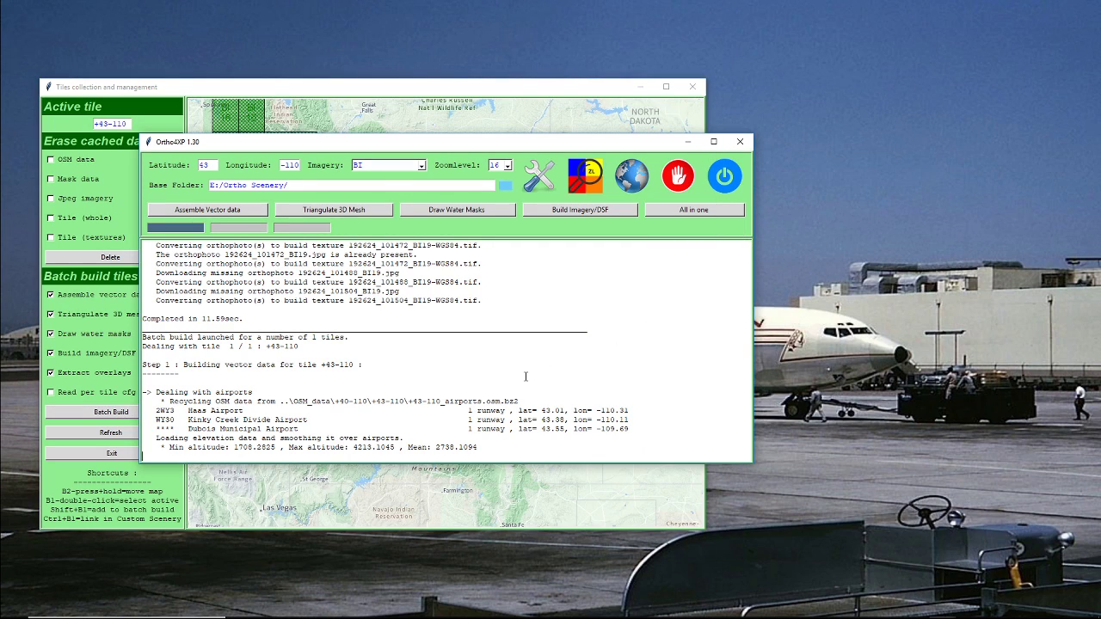
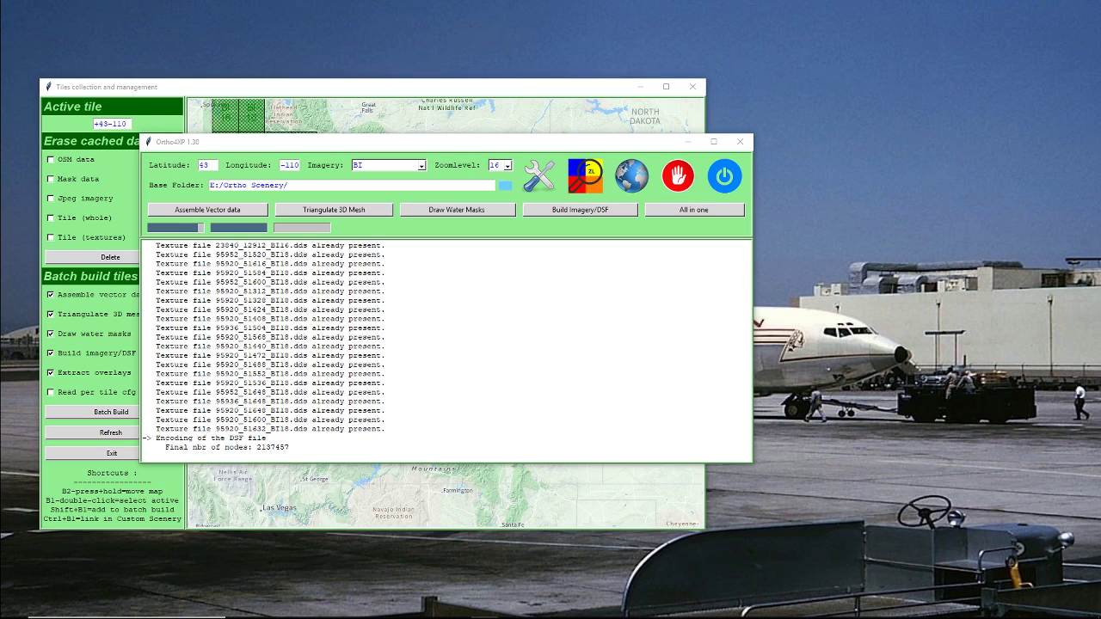
# Step: Switch to File Explorer and compress the 2WY3 Haas Airport scenery folder into "2WY3 Haas Airport.zip" with 7-Zip
pyautogui.moveTo(621, 616)
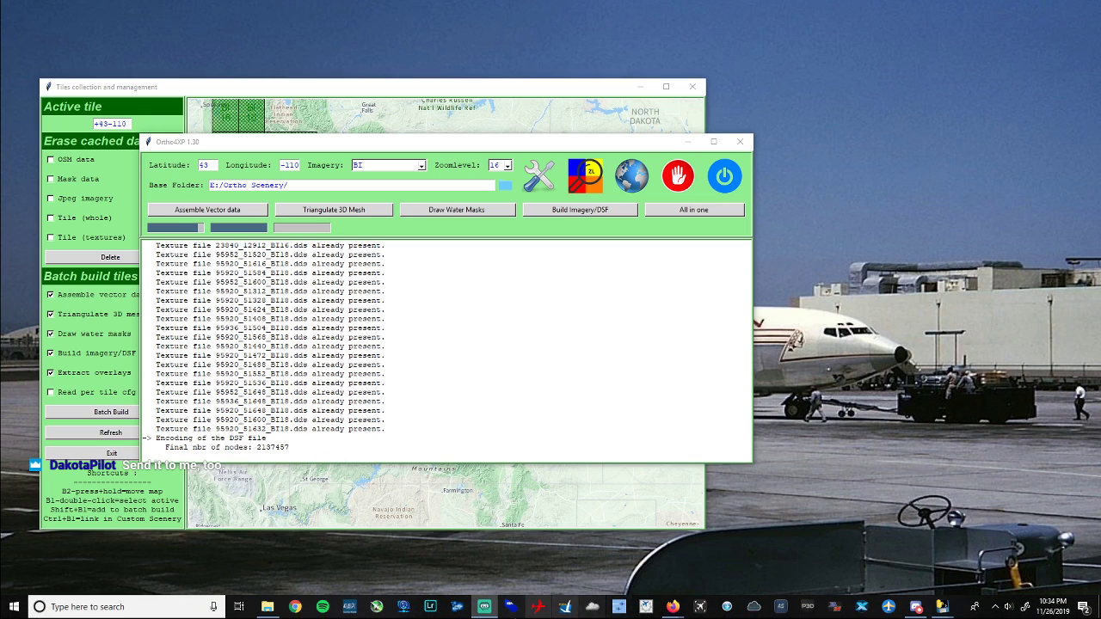
pyautogui.click(280, 608)
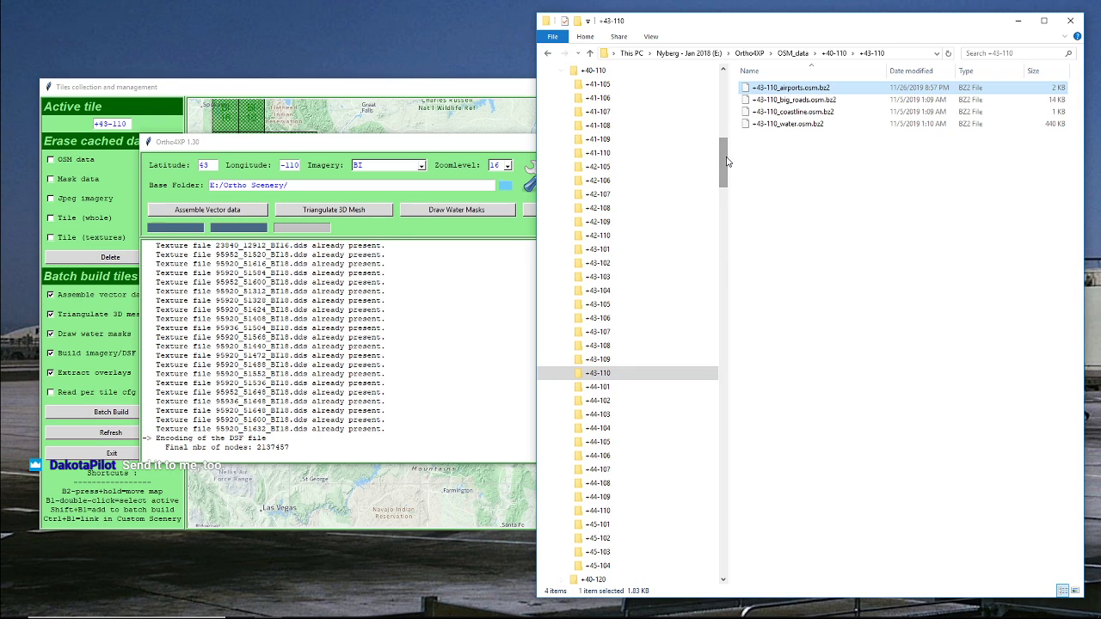
pyautogui.moveTo(723, 154); pyautogui.dragTo(716, 238)
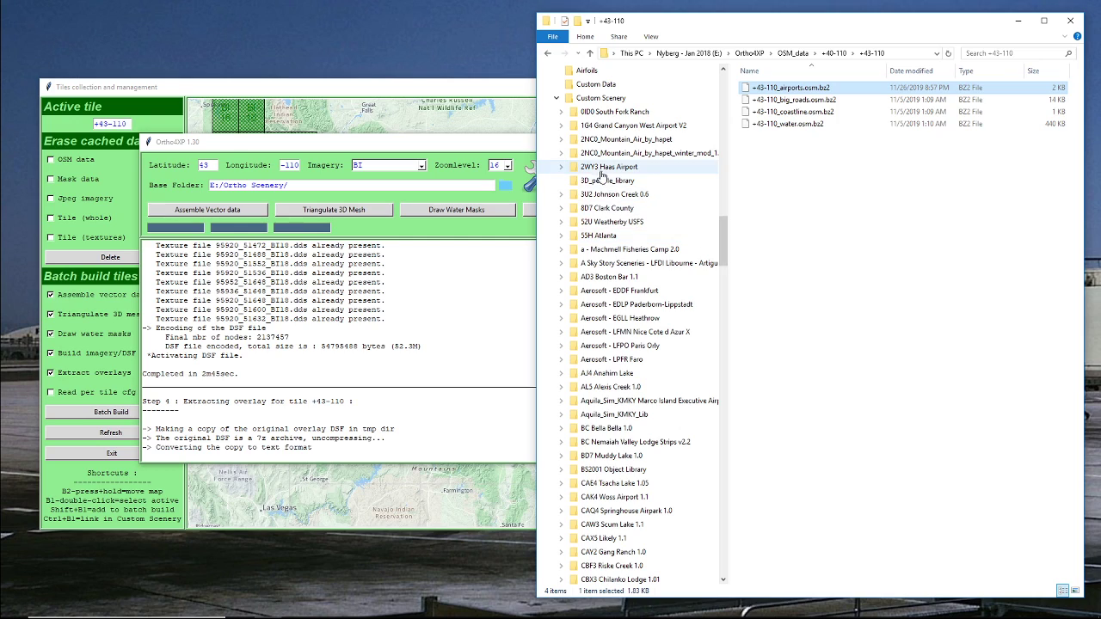
pyautogui.rightClick(596, 171)
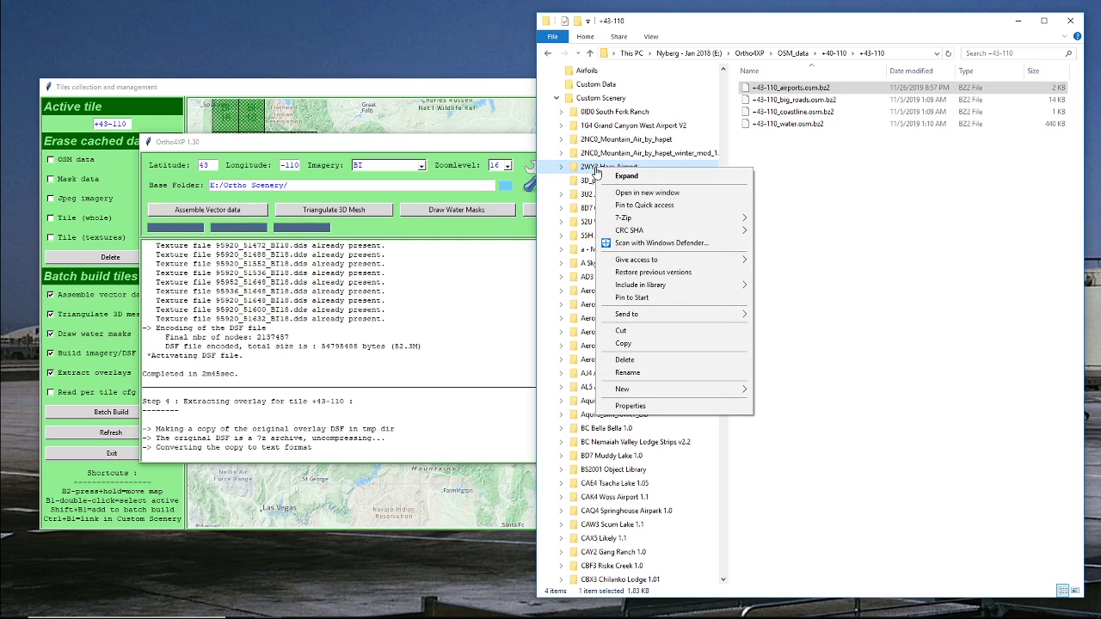
pyautogui.moveTo(628, 221)
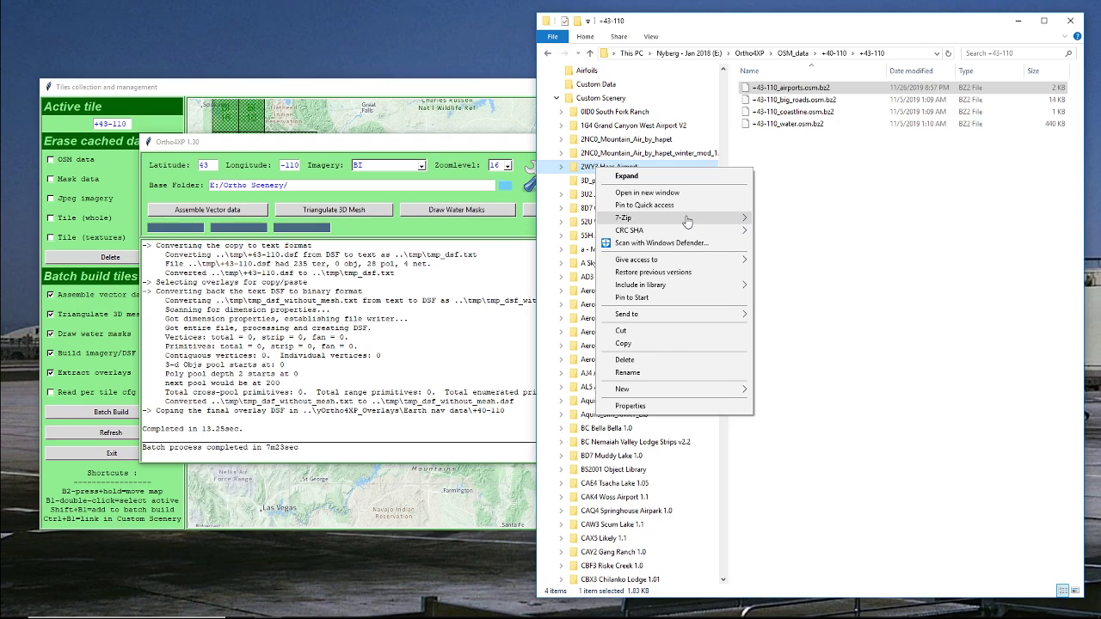
pyautogui.moveTo(686, 225)
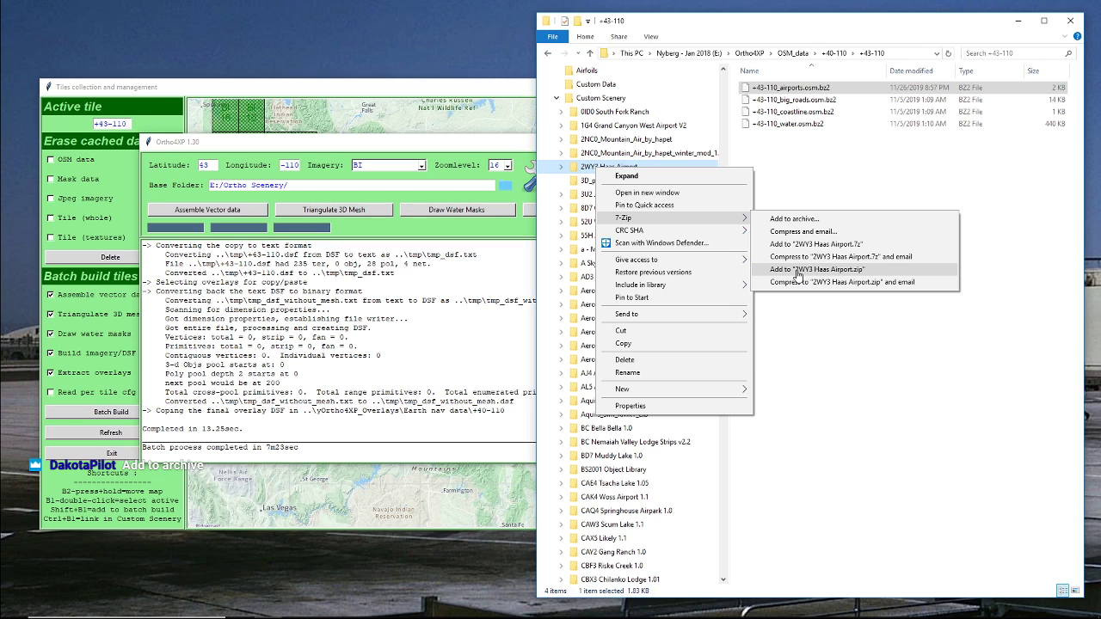
pyautogui.click(798, 270)
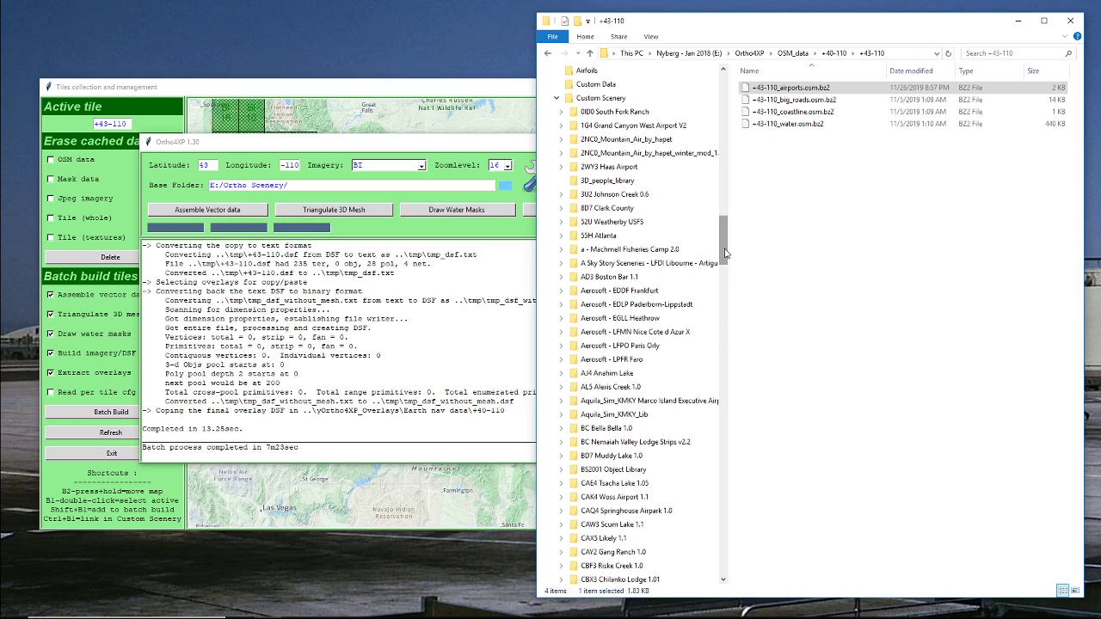
# Step: Open the X-Plane 11 Custom Scenery folder and locate the 2WY3 Haas Airport archive
pyautogui.moveTo(725, 253); pyautogui.dragTo(725, 224)
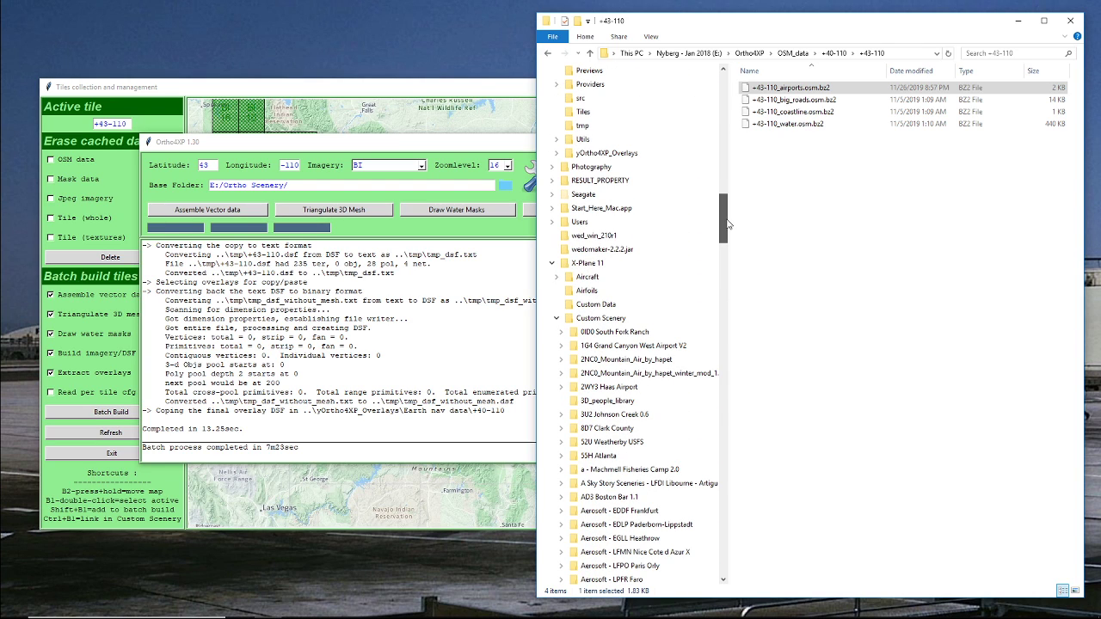
pyautogui.click(600, 317)
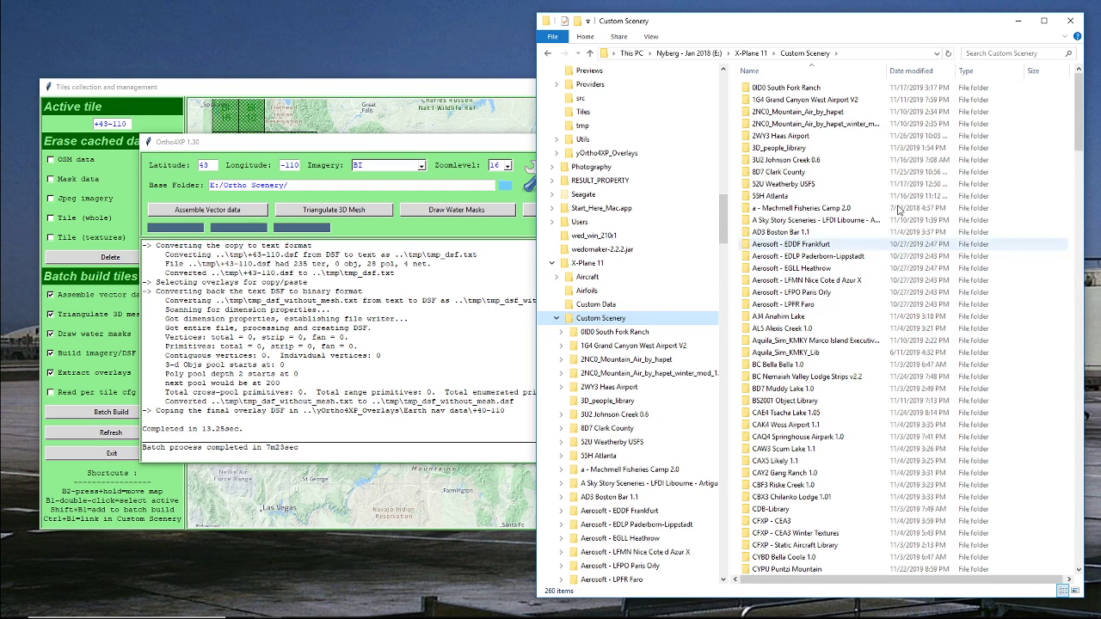
pyautogui.moveTo(1077, 128); pyautogui.dragTo(1071, 264)
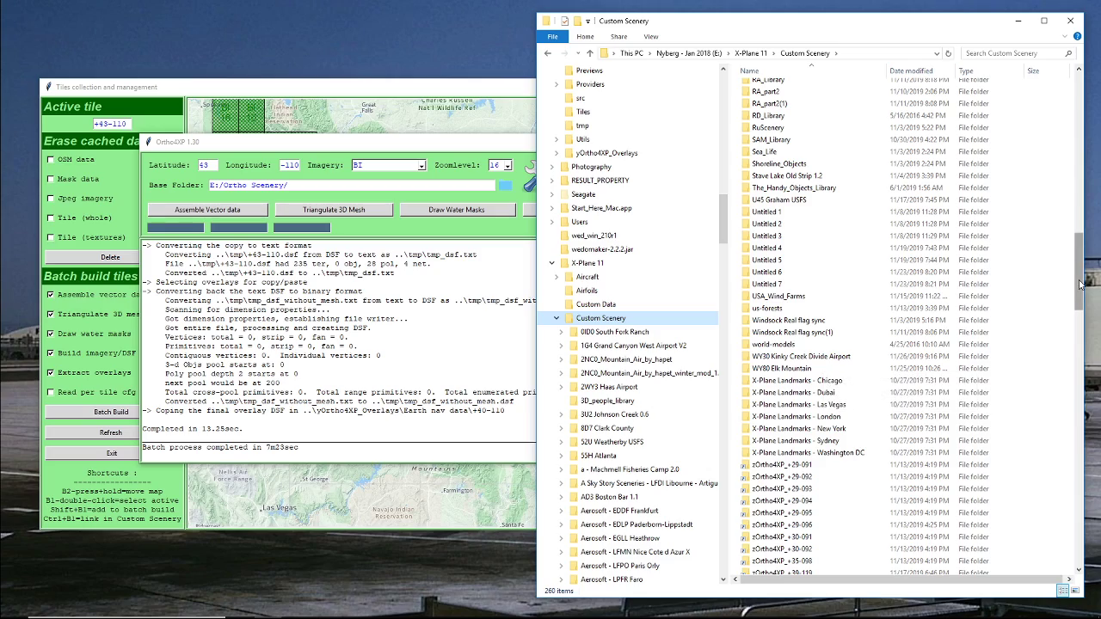
pyautogui.moveTo(1081, 284); pyautogui.dragTo(1063, 566)
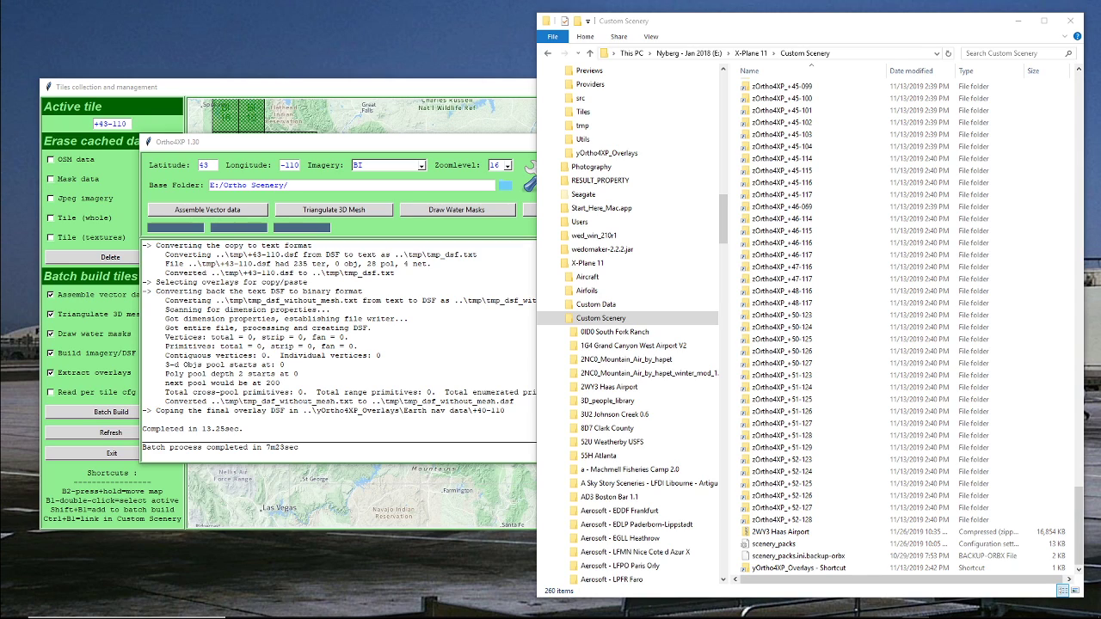
# Step: In a file-open dialog, browse the E: drive to X-Plane 11 > Custom Scenery and open the 2WY3 Haas Airport archive
pyautogui.hotkey('ctrl', 'o')
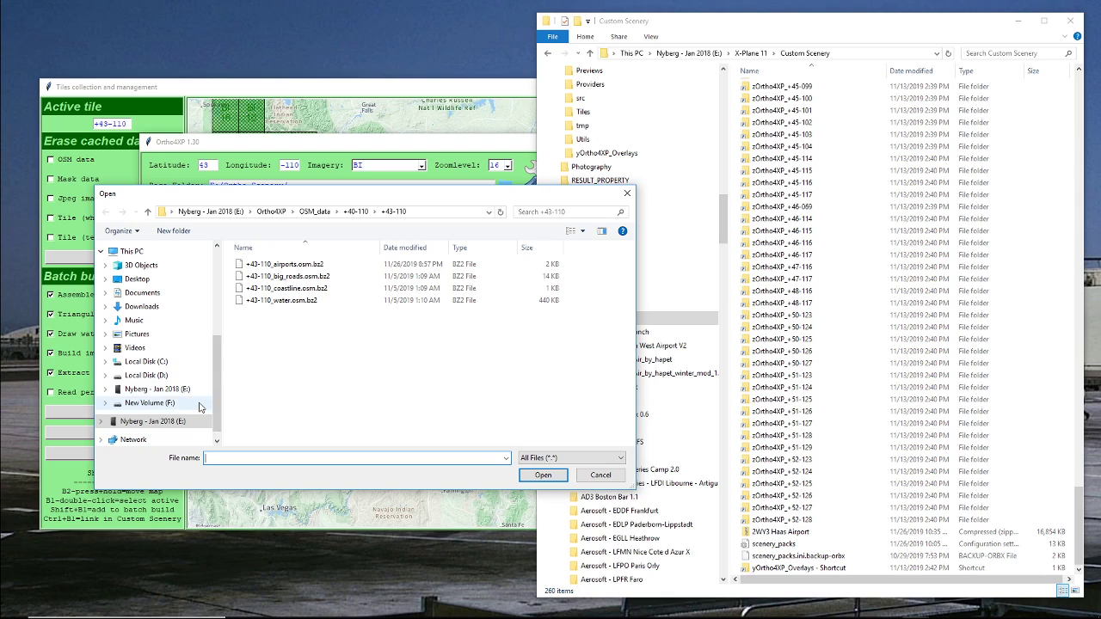
pyautogui.click(101, 424)
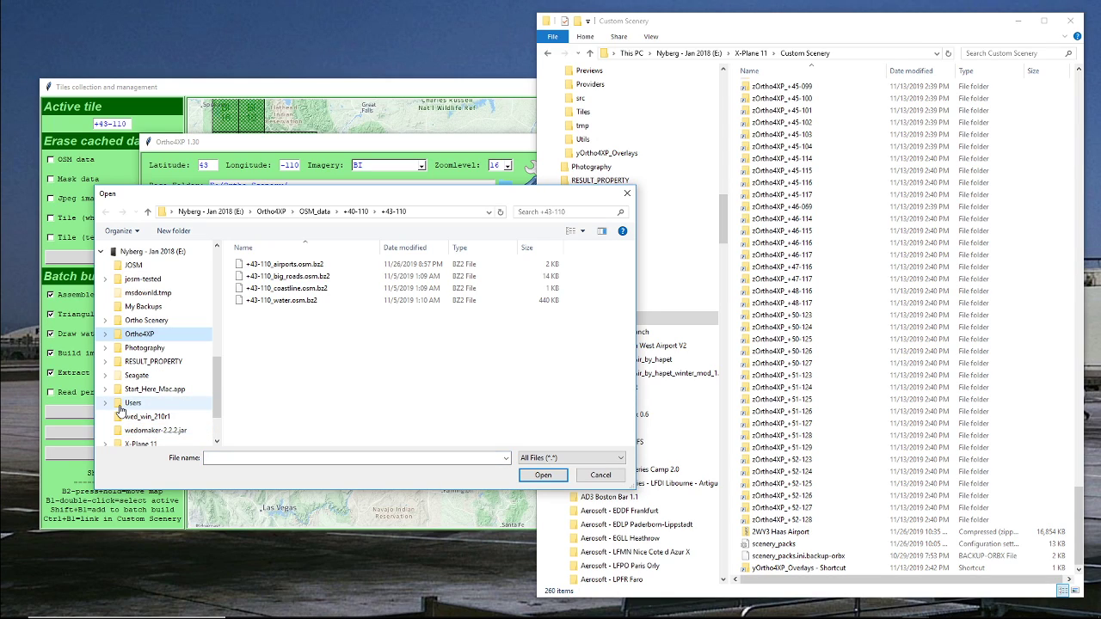
pyautogui.scroll(-2, 125, 405)
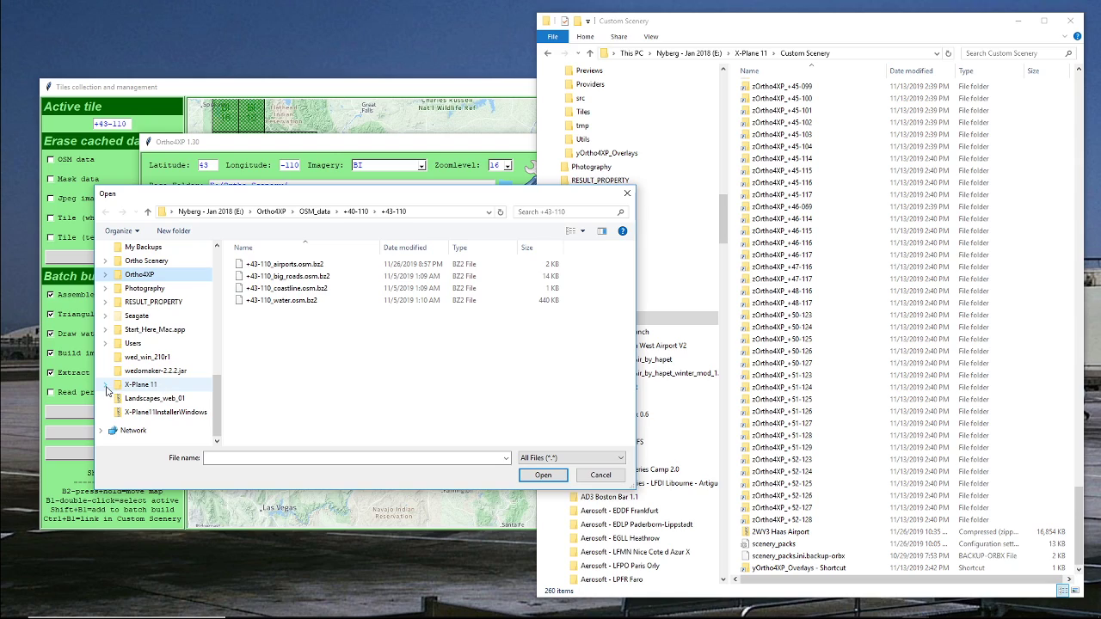
pyautogui.click(106, 385)
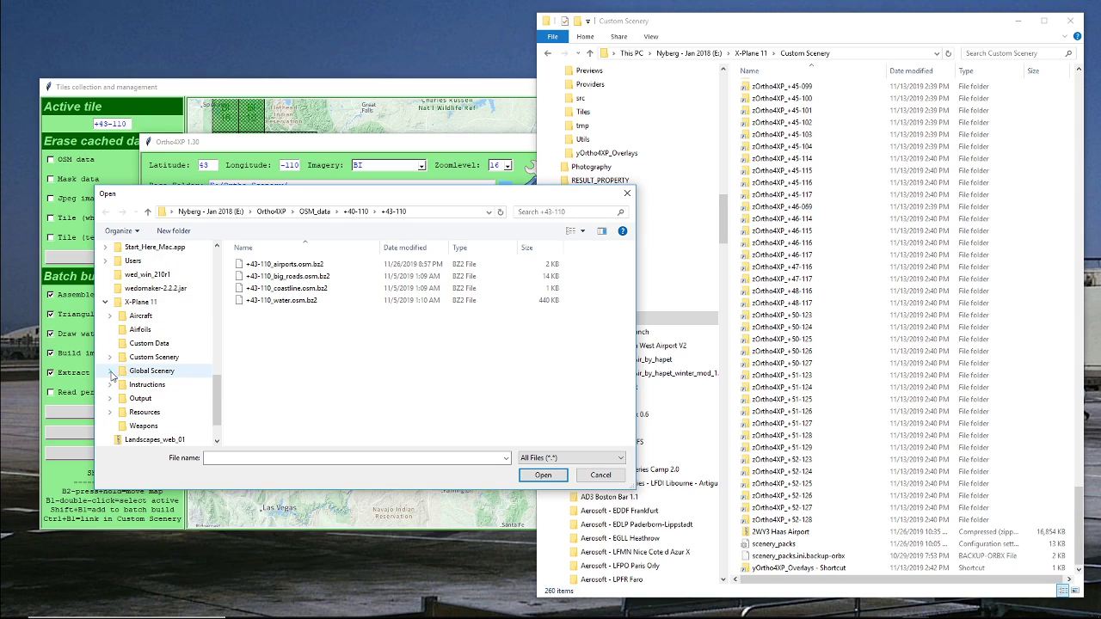
pyautogui.click(110, 358)
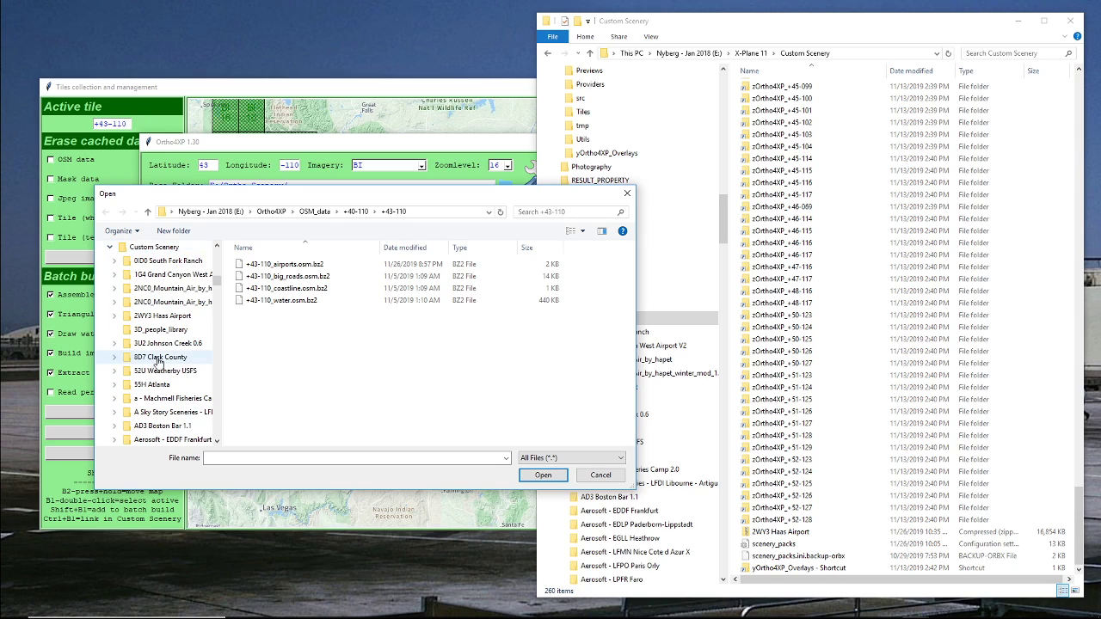
pyautogui.scroll(-2, 163, 365)
pyautogui.moveTo(219, 295); pyautogui.dragTo(216, 437)
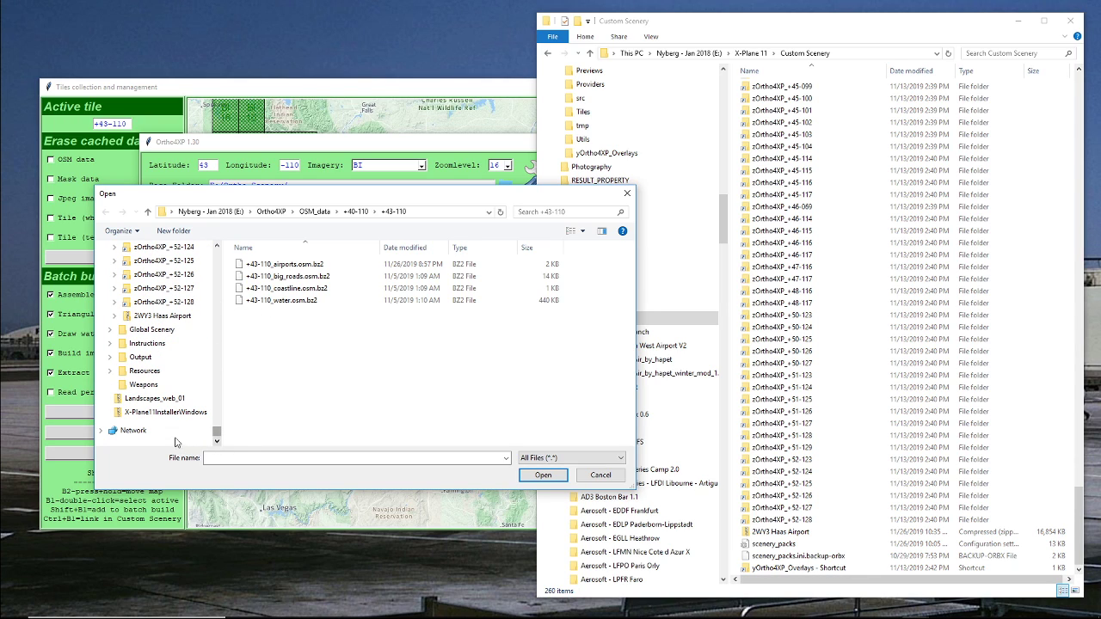
pyautogui.click(156, 317)
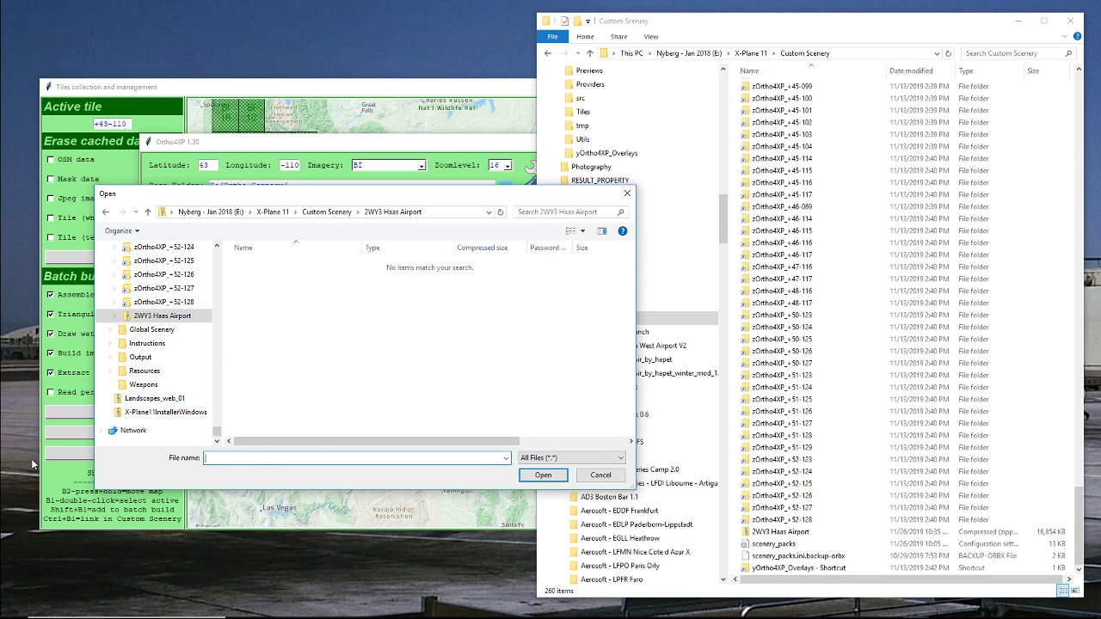
pyautogui.click(536, 478)
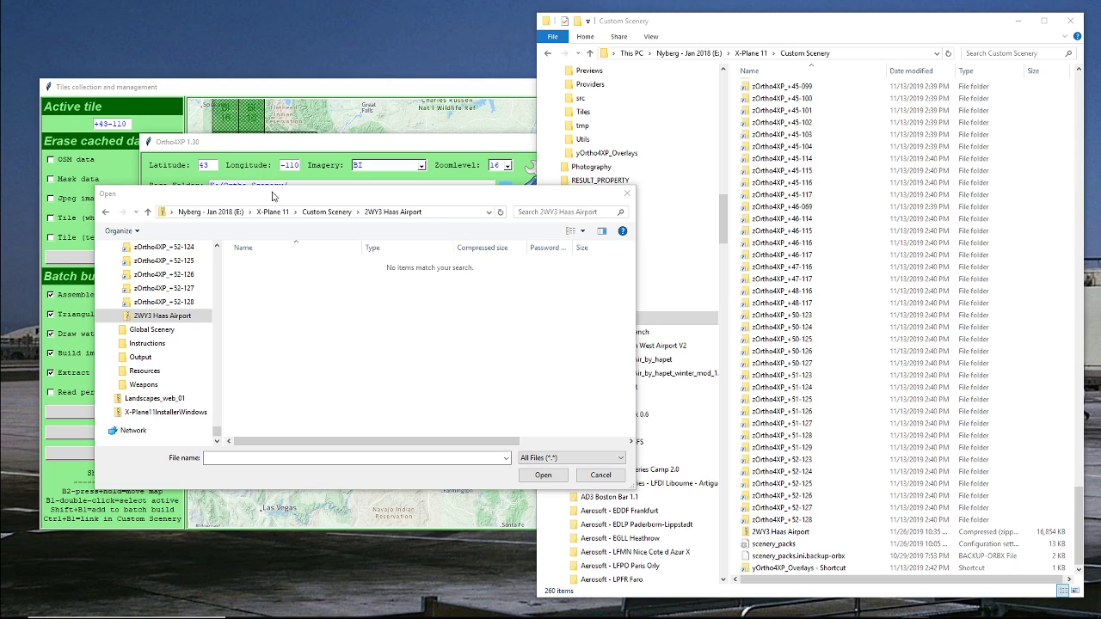
pyautogui.moveTo(272, 193); pyautogui.dragTo(0, 176)
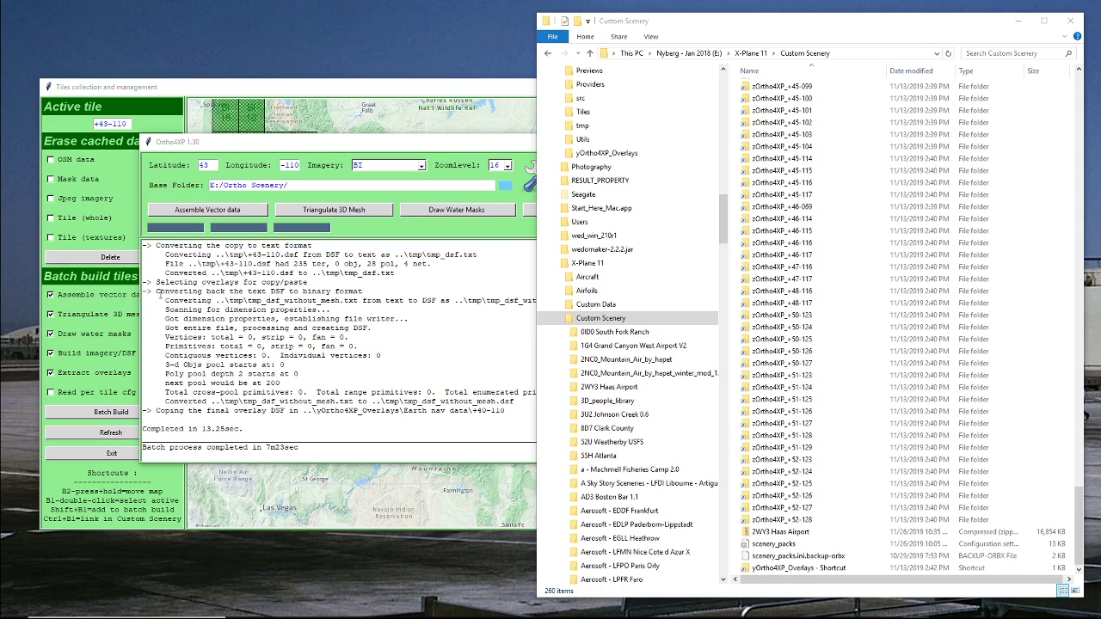
# Step: Switch to WED, open the WY30 Kinky Creek Divide Airport scenery package to view it, and close it
pyautogui.click(353, 147)
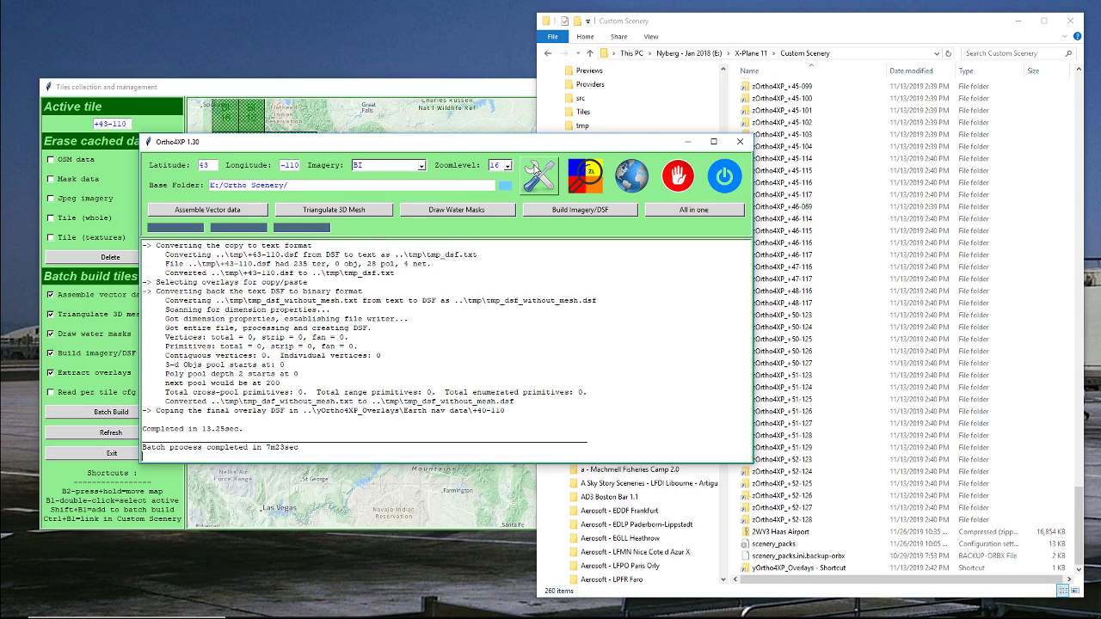
pyautogui.click(804, 24)
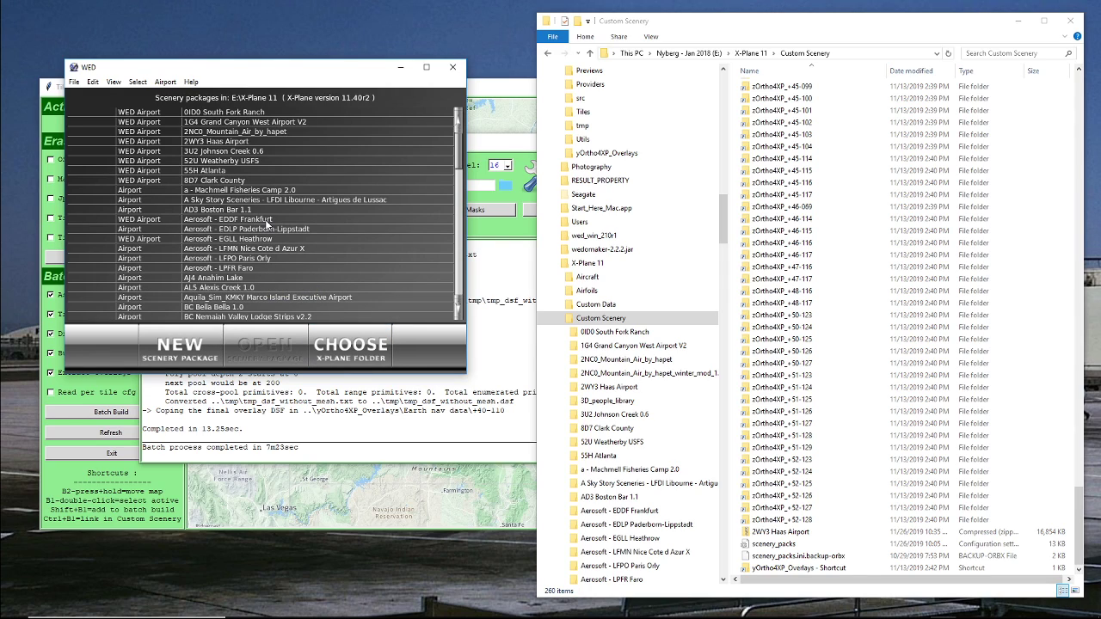
pyautogui.scroll(-10, 266, 222)
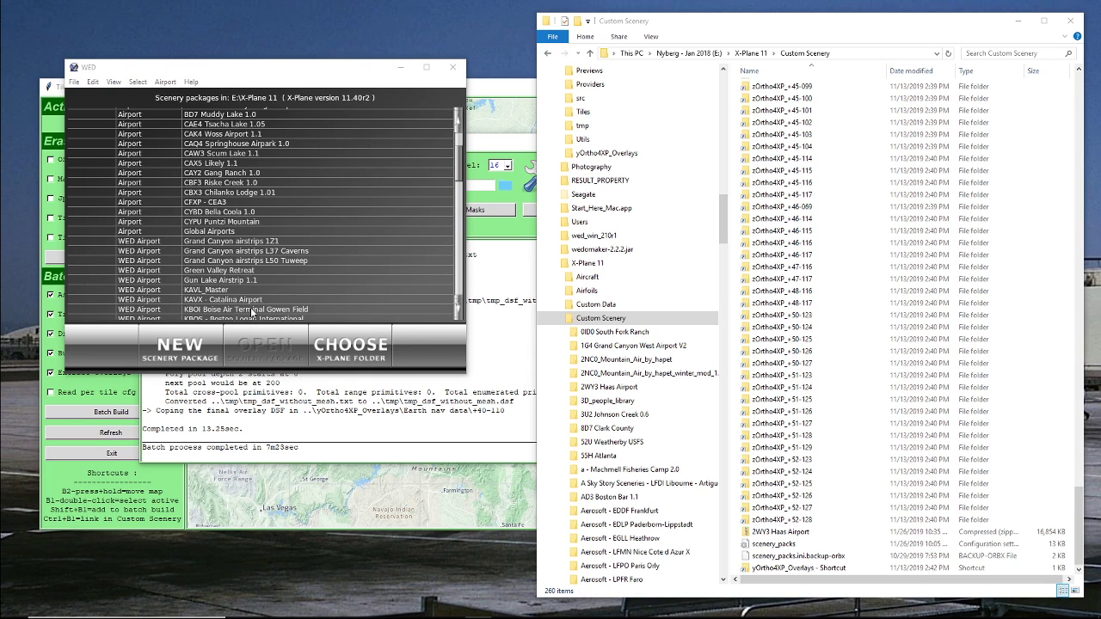
pyautogui.scroll(-4, 274, 254)
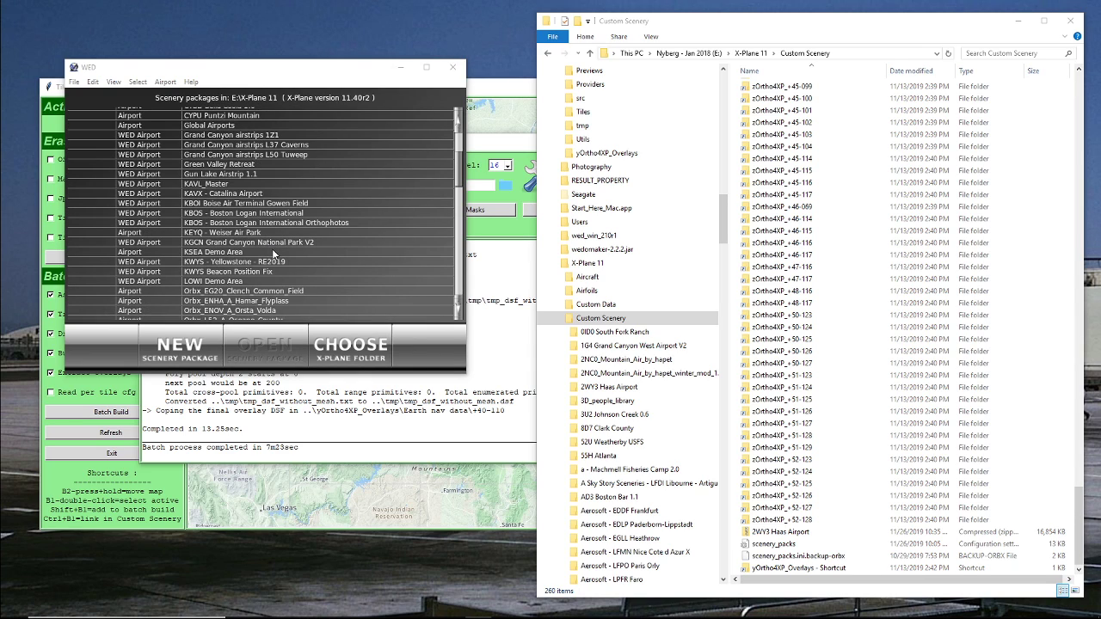
pyautogui.scroll(-3, 273, 254)
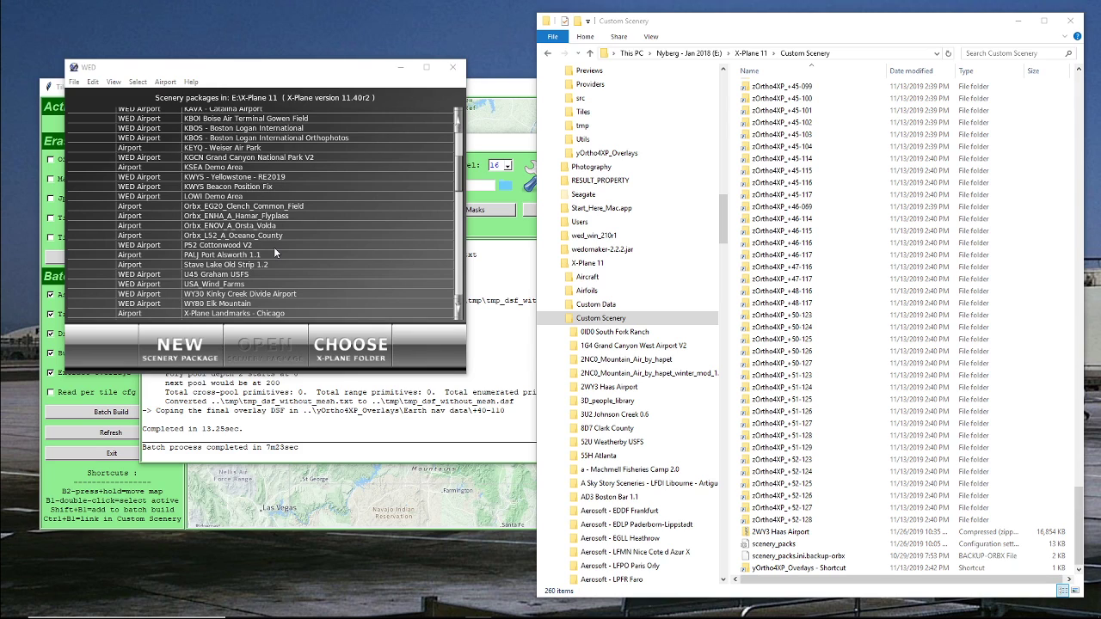
pyautogui.click(266, 294)
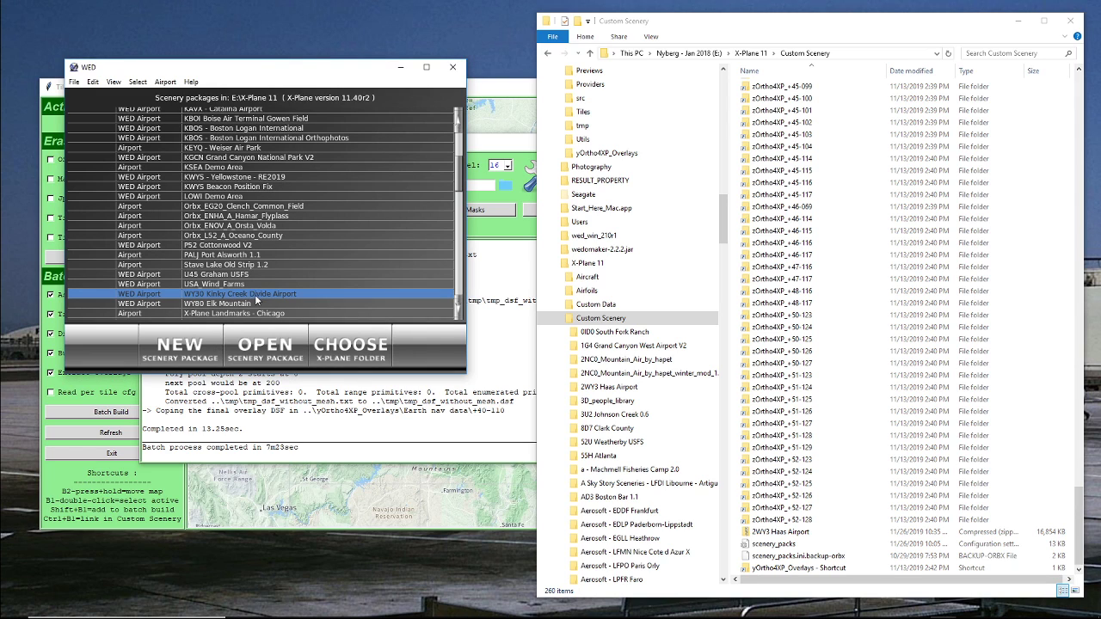
pyautogui.click(265, 349)
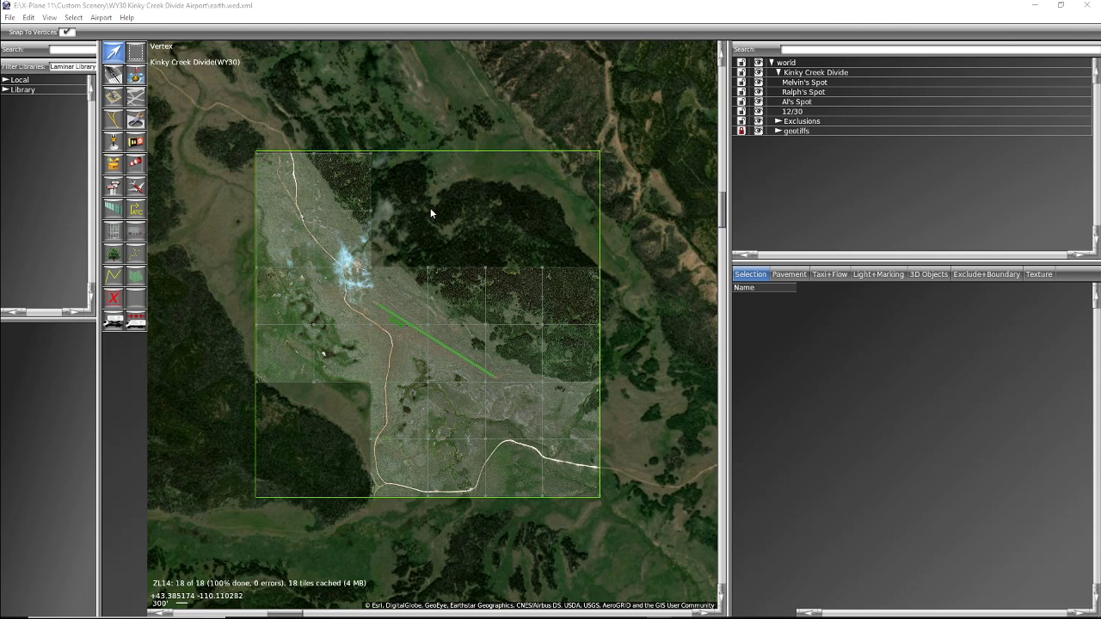
pyautogui.click(1092, 8)
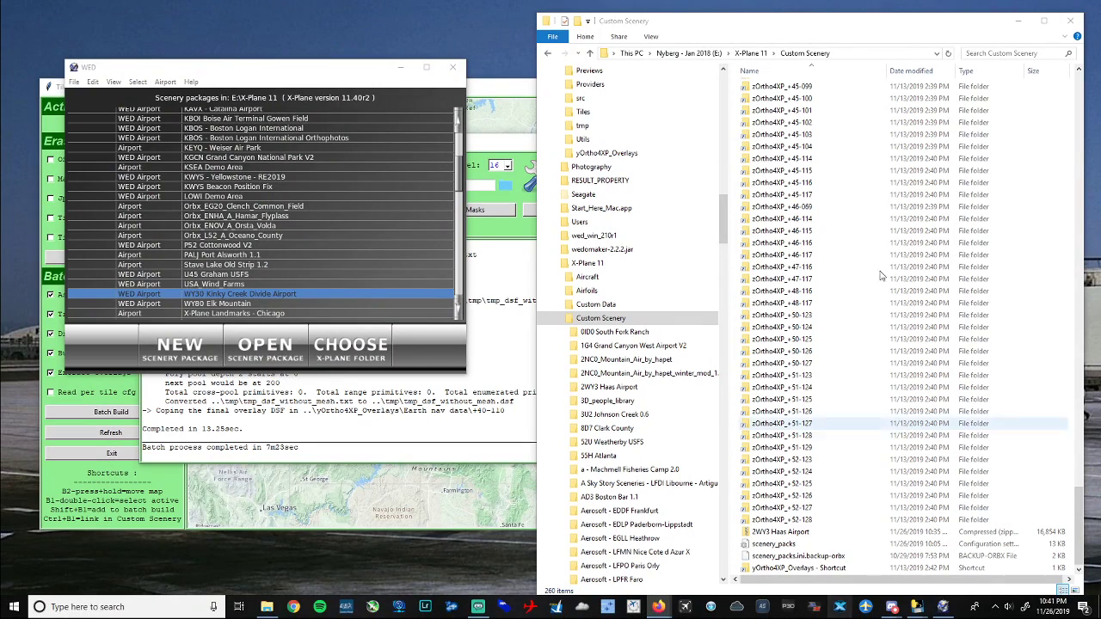
# Step: Minimize the Custom Scenery window, launch X-Plane as administrator and resume the last flight
pyautogui.click(1018, 24)
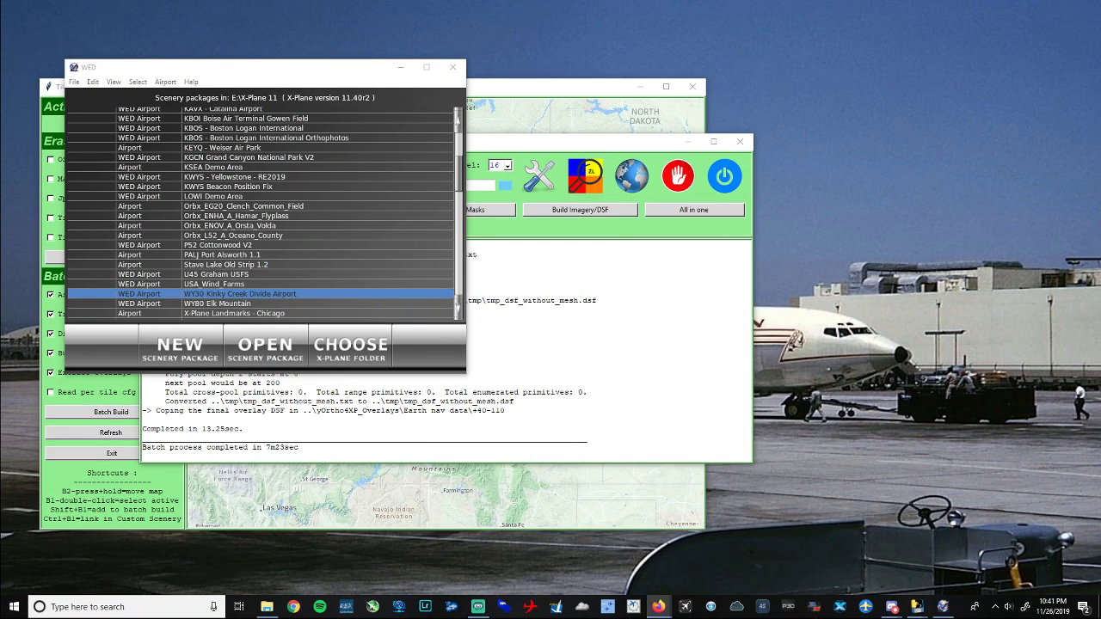
pyautogui.rightClick(841, 606)
pyautogui.rightClick(841, 564)
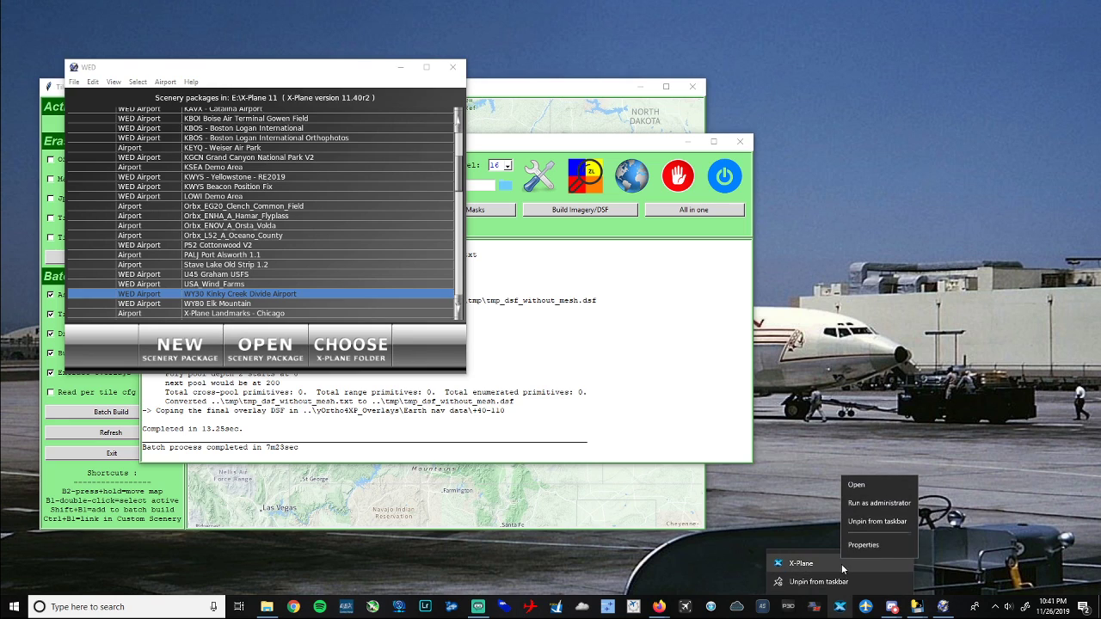
pyautogui.click(870, 503)
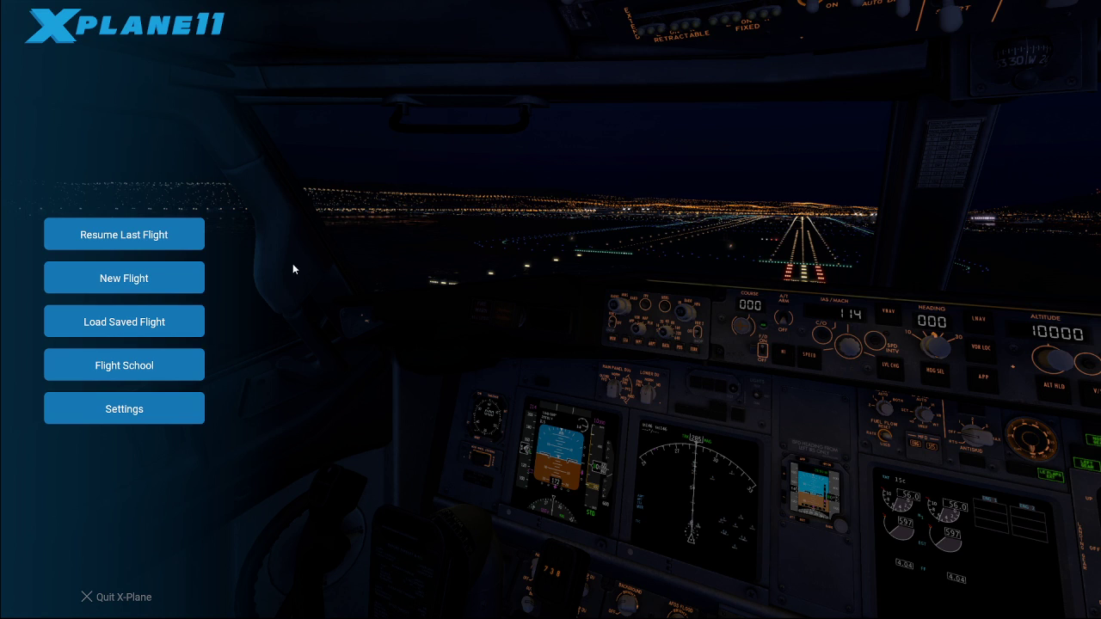
pyautogui.click(146, 244)
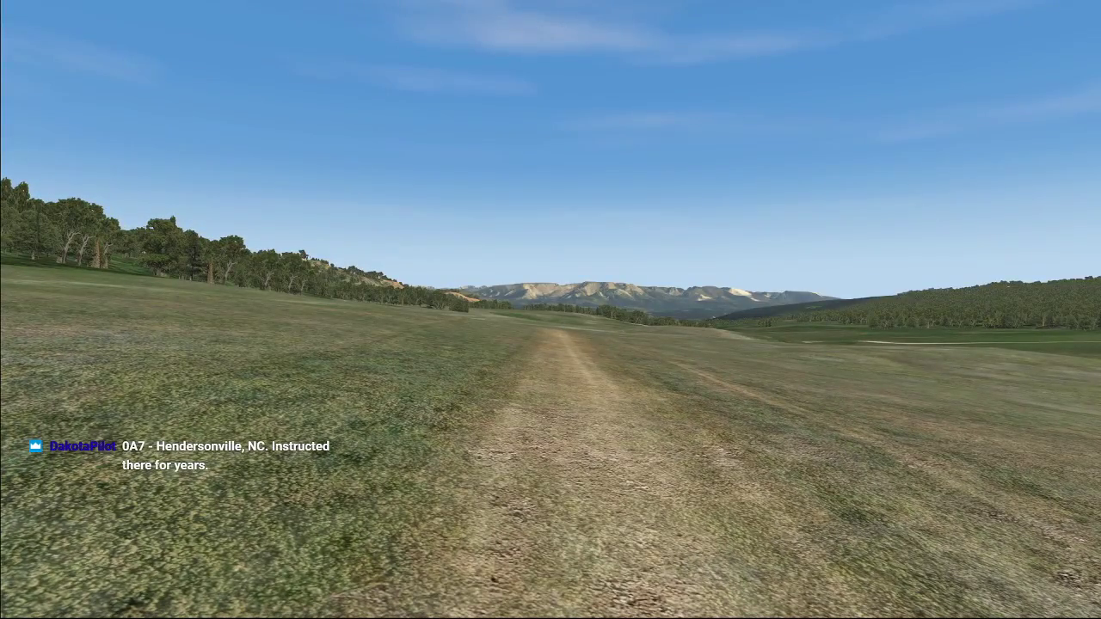
# Step: Switch to the cockpit view, then compress the WY30 Kinky Creek Divide Airport folder in Custom Scenery into a zip archive with 7-Zip
pyautogui.hotkey('shift', '9')
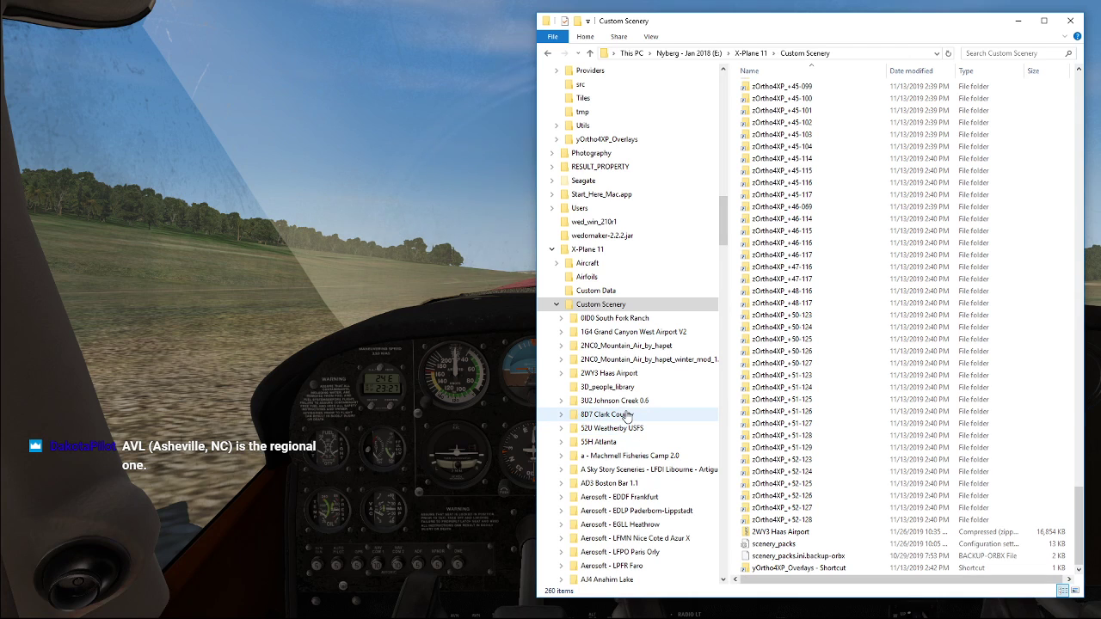
pyautogui.scroll(-1, 641, 414)
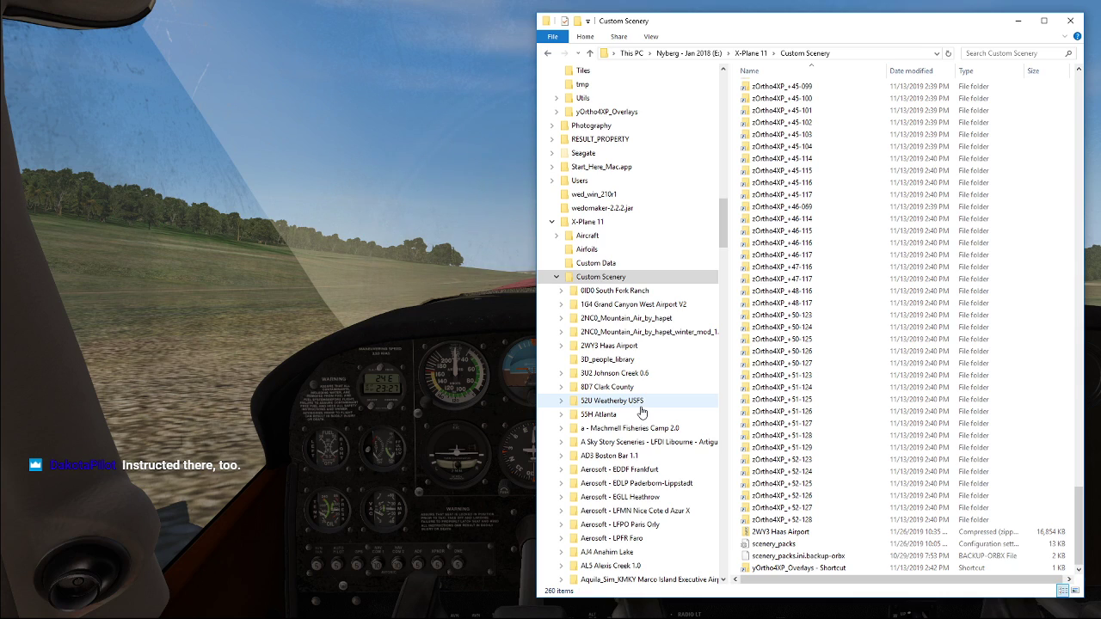
pyautogui.scroll(-6, 619, 349)
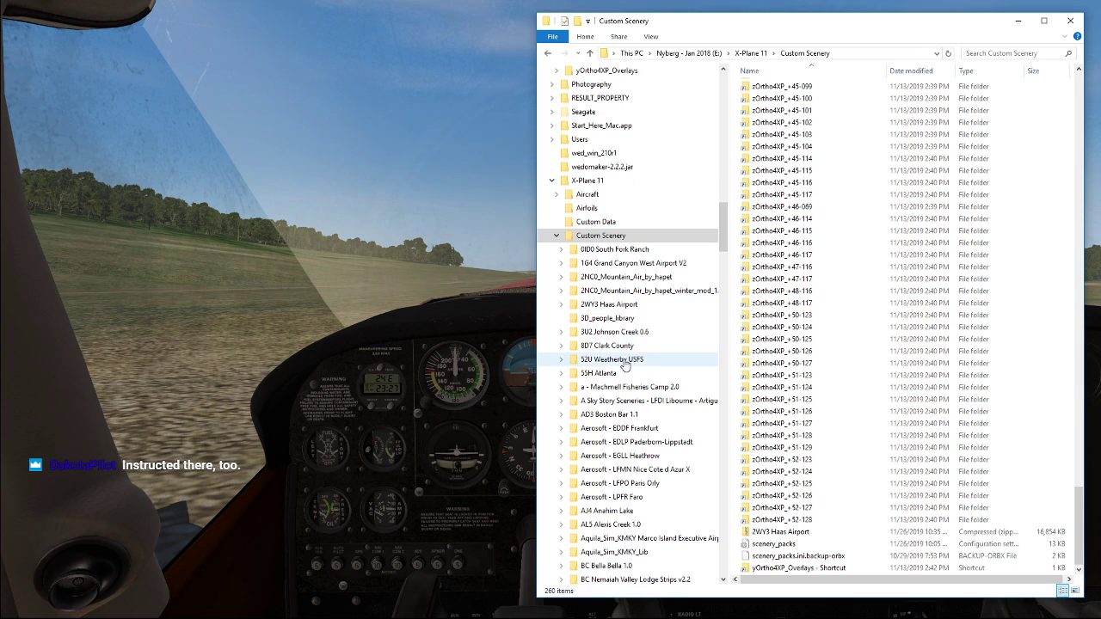
pyautogui.scroll(-10, 626, 421)
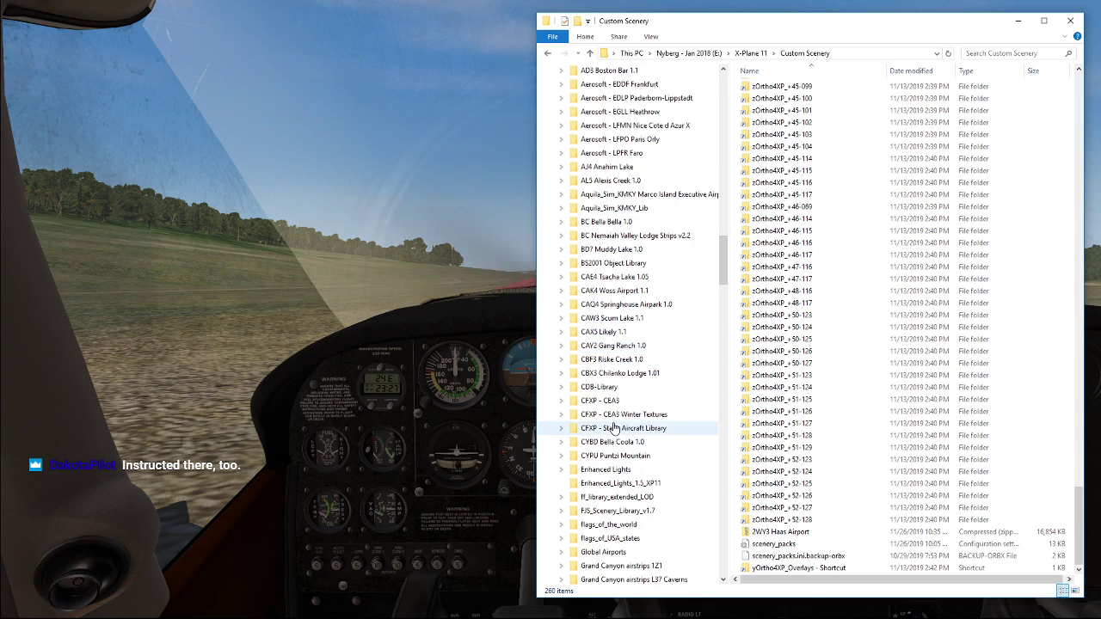
pyautogui.scroll(-6, 621, 437)
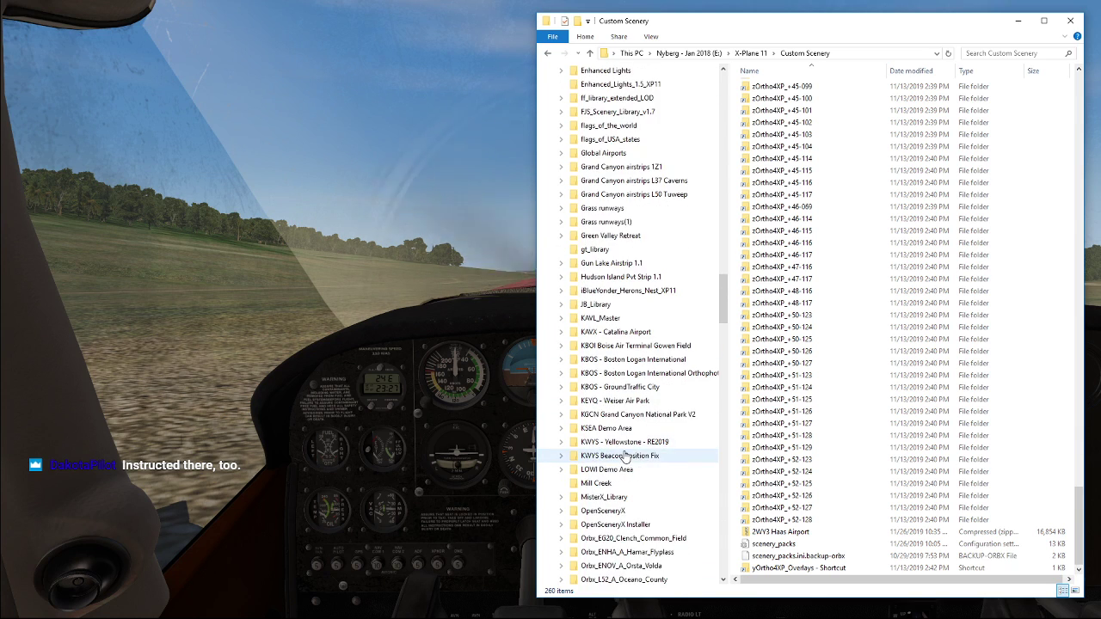
pyautogui.scroll(-2, 626, 453)
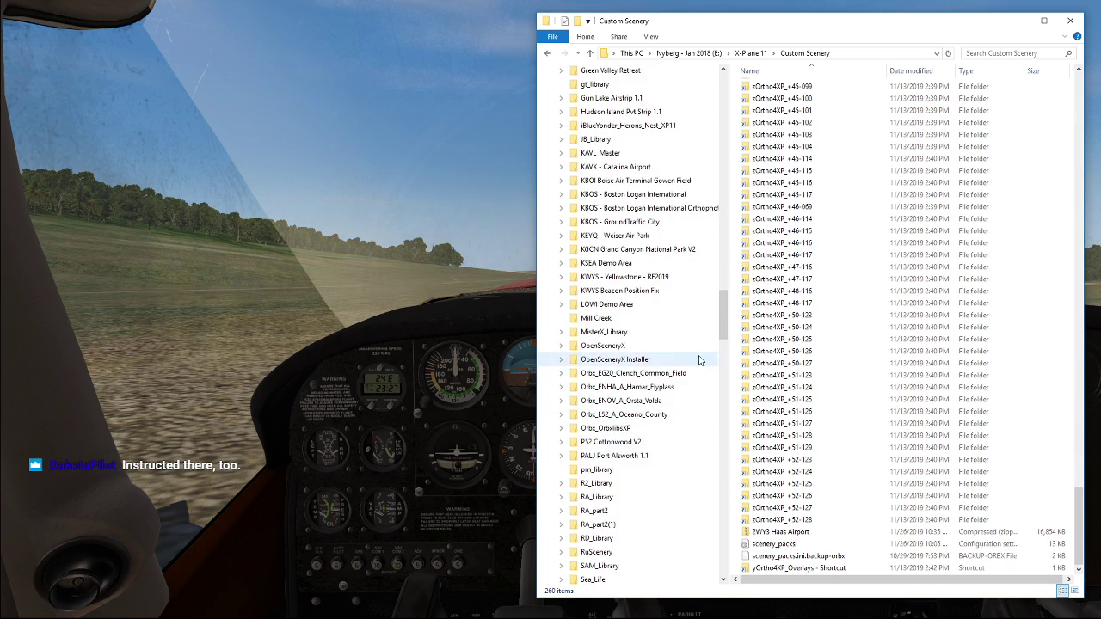
pyautogui.moveTo(725, 320); pyautogui.dragTo(727, 349)
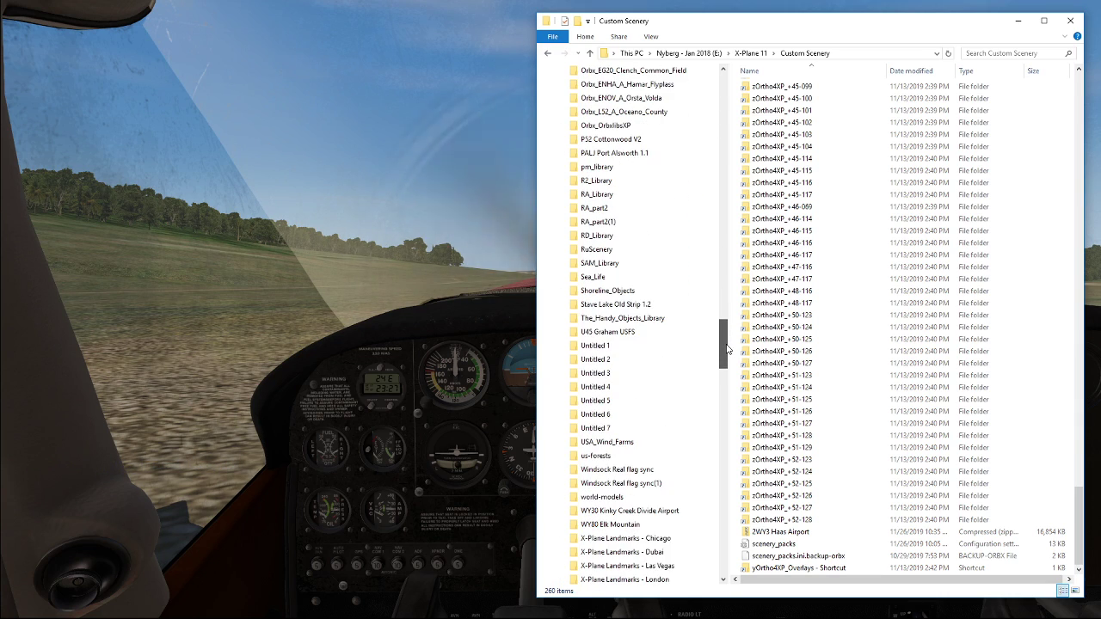
pyautogui.rightClick(613, 517)
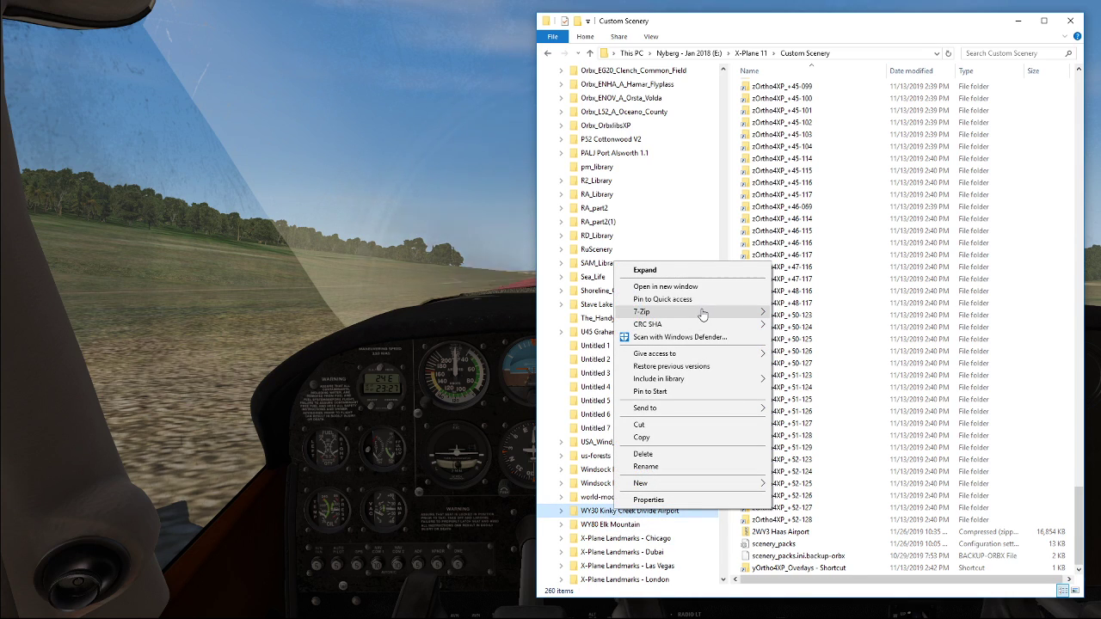
pyautogui.moveTo(703, 312)
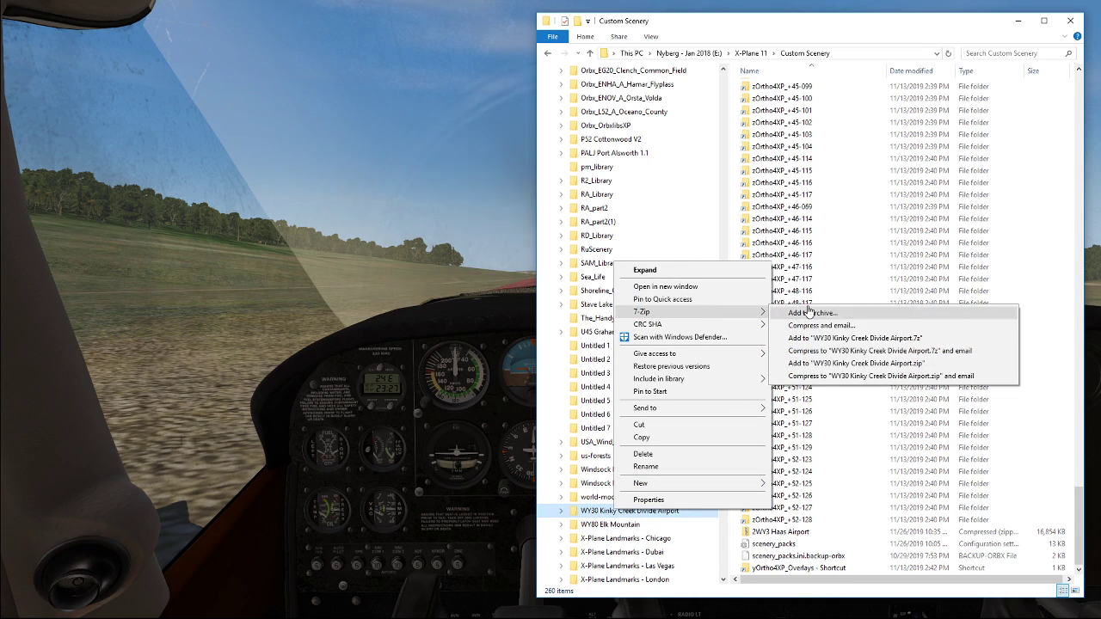
pyautogui.click(829, 364)
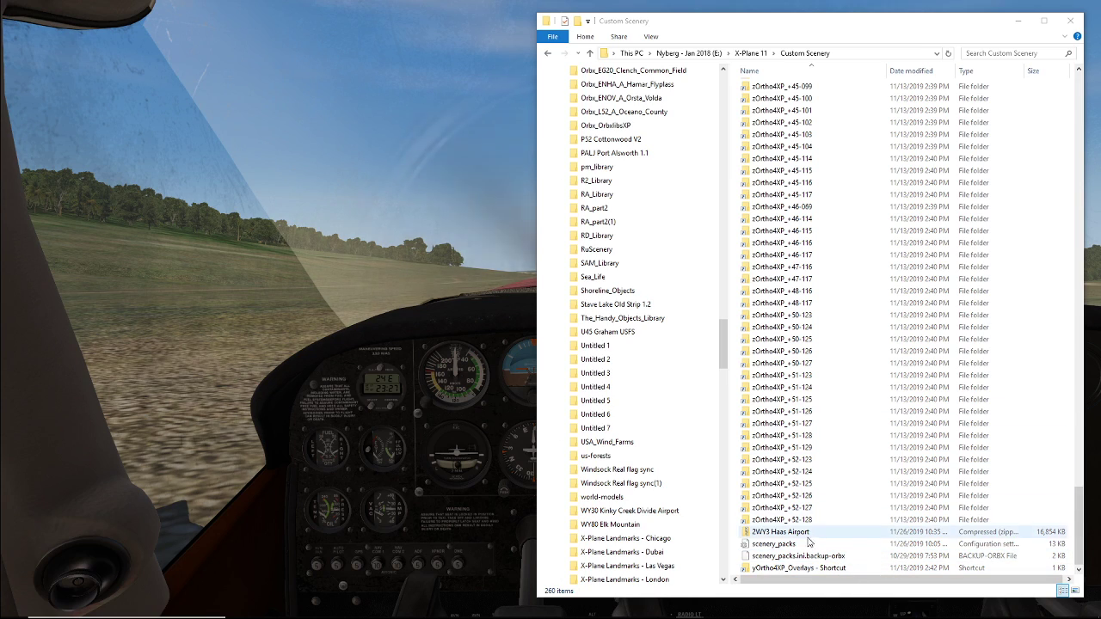
# Step: Refresh the Custom Scenery folder, select the WY30 Kinky Creek Divide Airport archive and minimize the window
pyautogui.click(1076, 511)
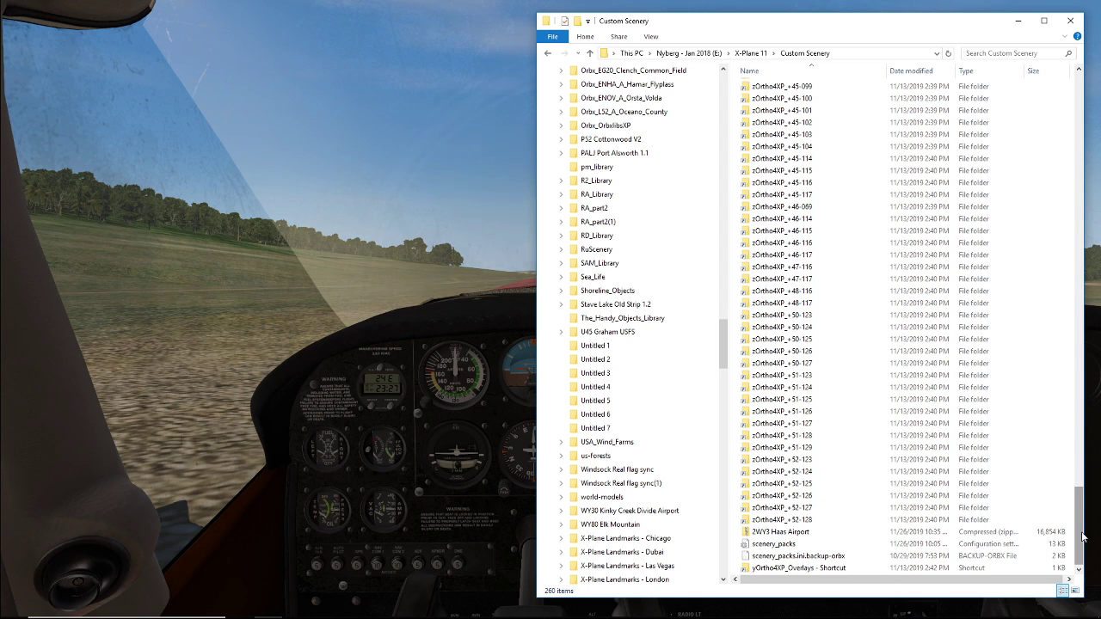
pyautogui.moveTo(1082, 513)
pyautogui.mouseDown()
pyautogui.moveTo(1093, 275)
pyautogui.moveTo(1080, 516)
pyautogui.mouseUp()
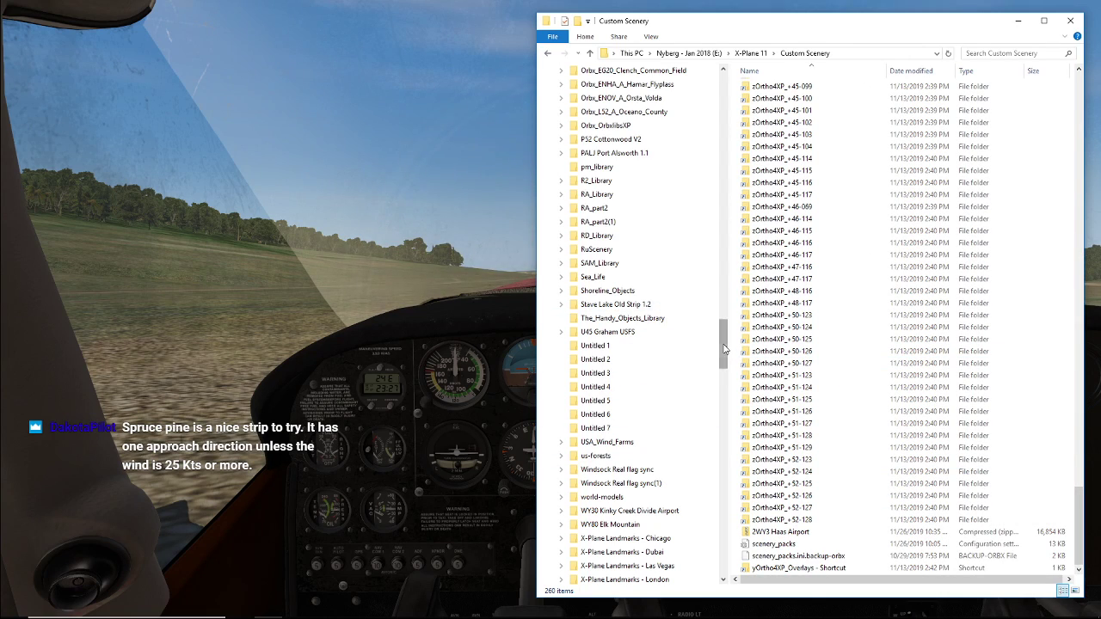
pyautogui.moveTo(723, 351); pyautogui.dragTo(730, 320)
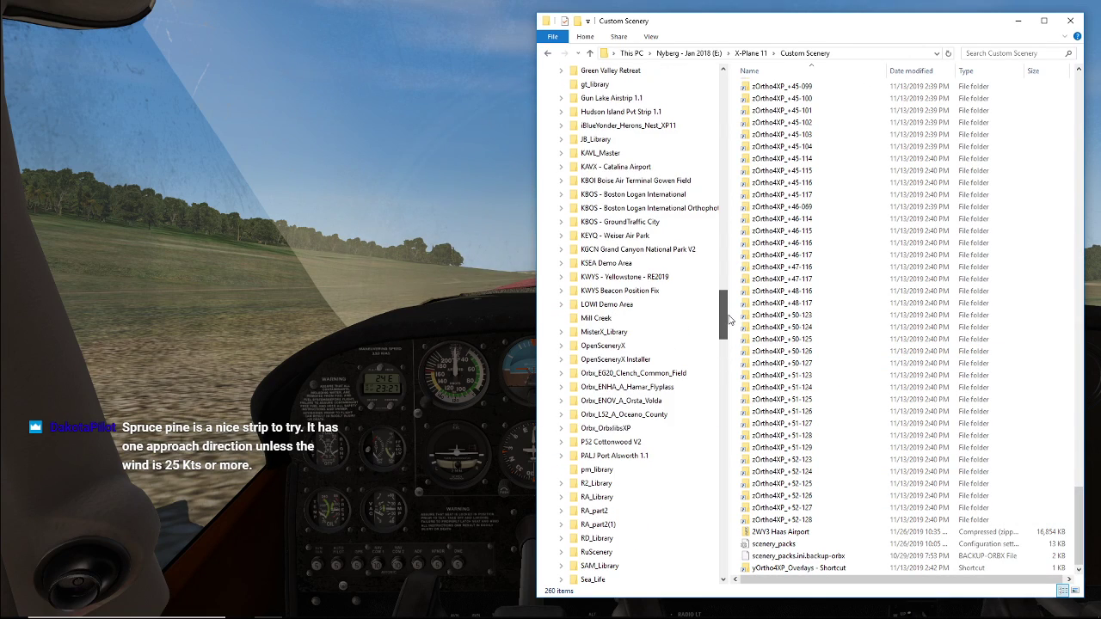
pyautogui.click(948, 54)
pyautogui.moveTo(1078, 137); pyautogui.dragTo(1086, 581)
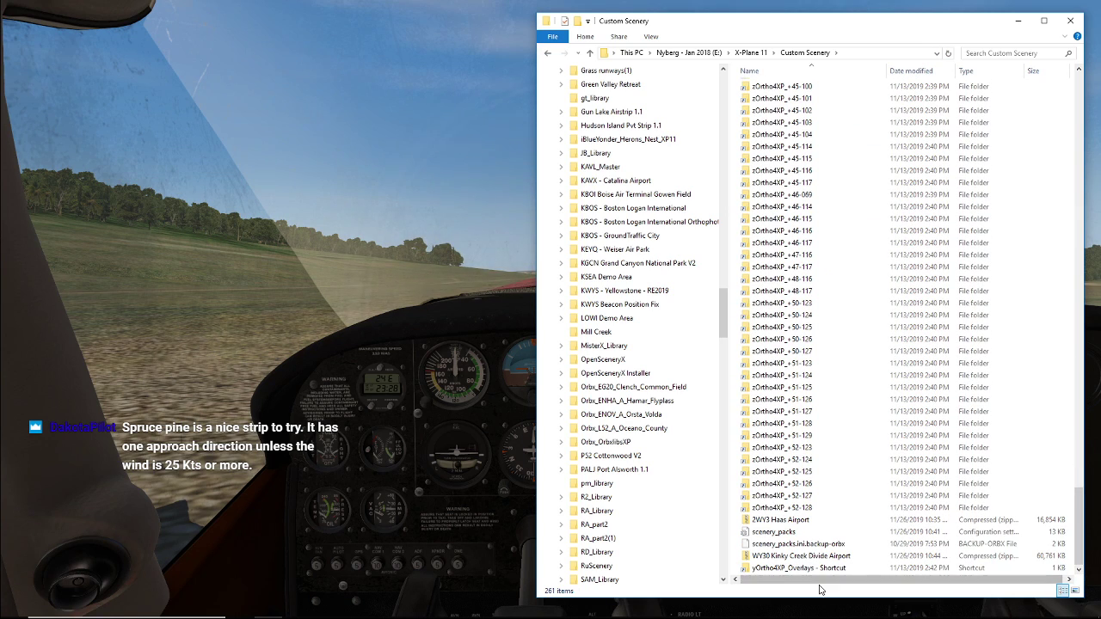
pyautogui.click(762, 558)
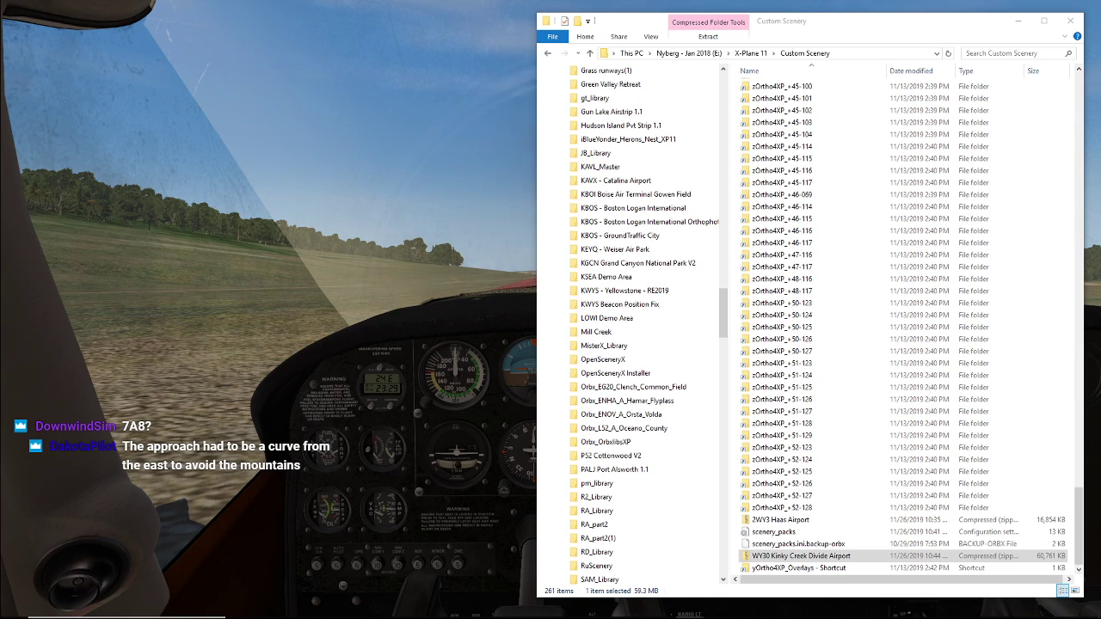
pyautogui.click(1020, 24)
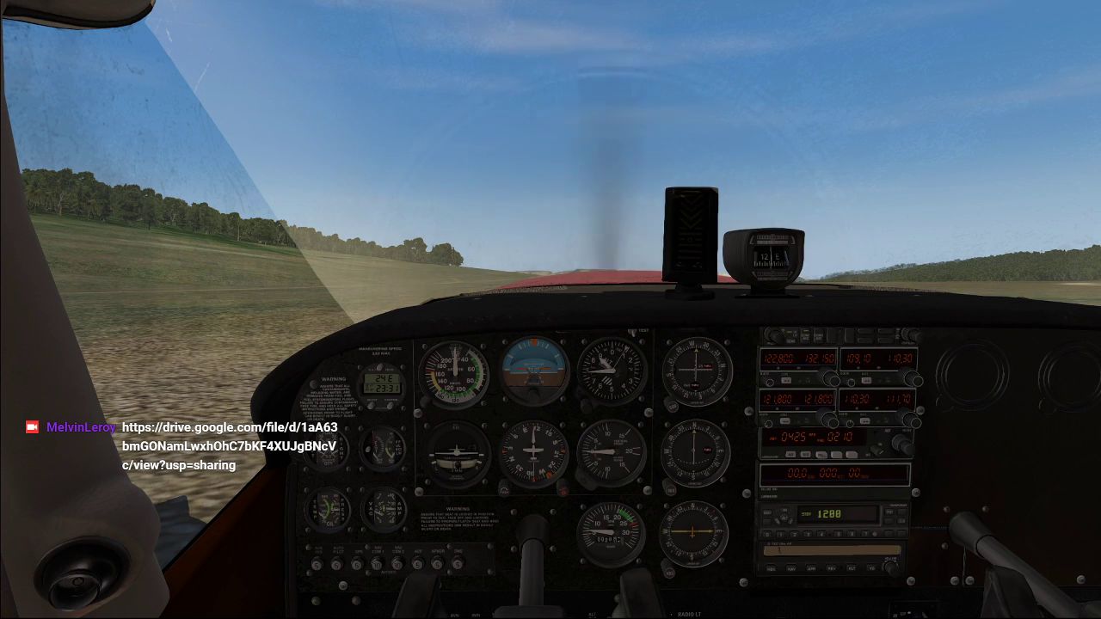
# Step: Open X-Plane's flight configuration and the customization page of the Cessna Skyhawk /A Taildragger Bush Variant with file Cessna_172SPBushTW.acf
pyautogui.moveTo(230, 5)
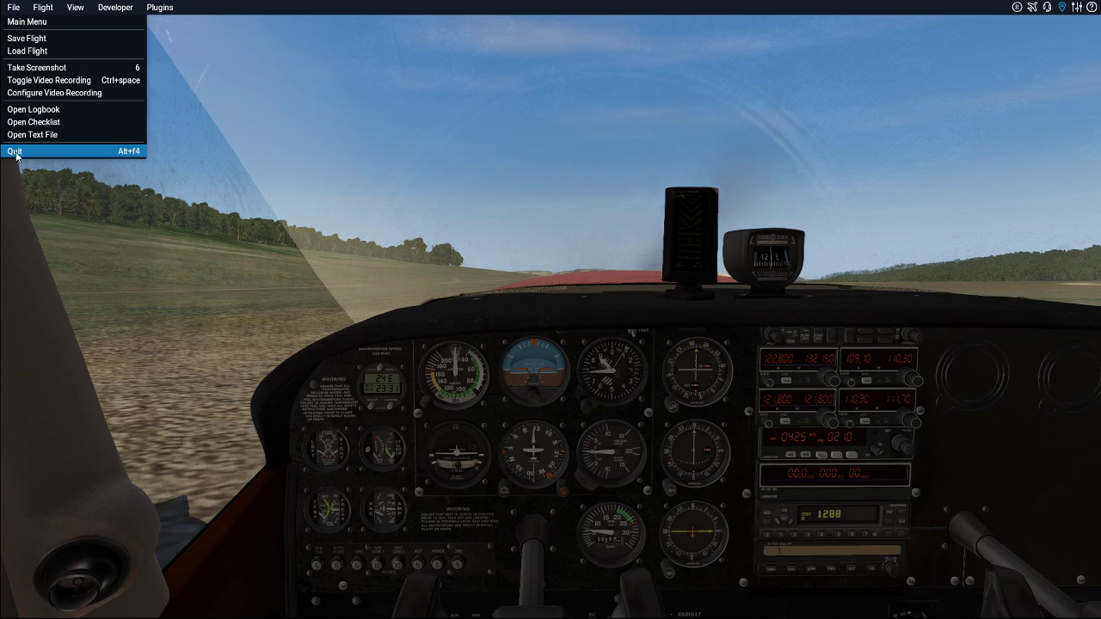
pyautogui.click(43, 19)
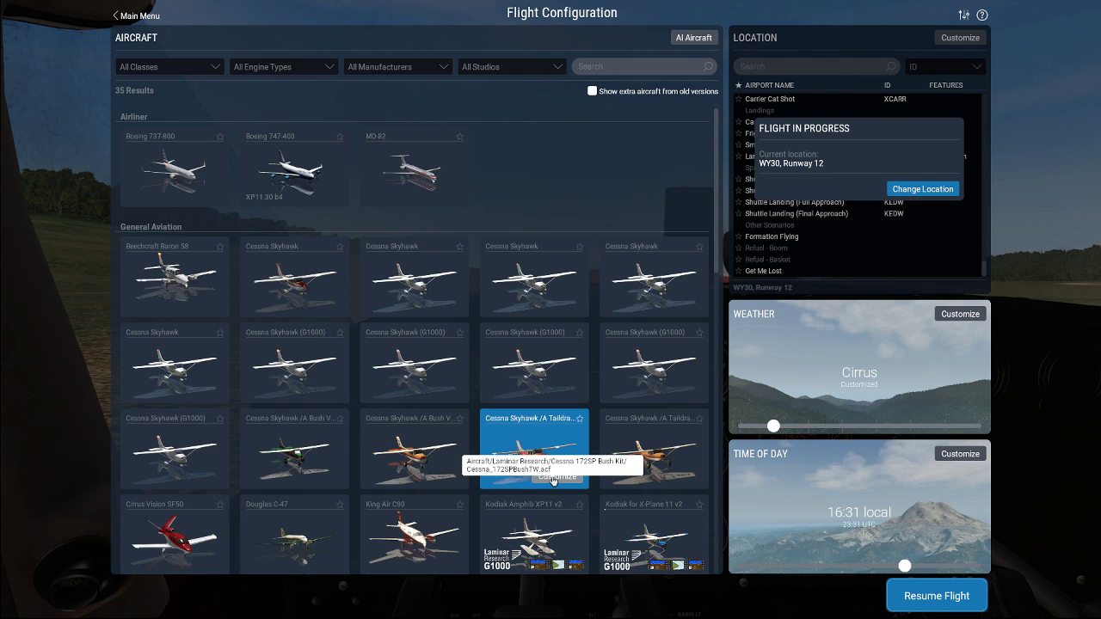
pyautogui.click(553, 478)
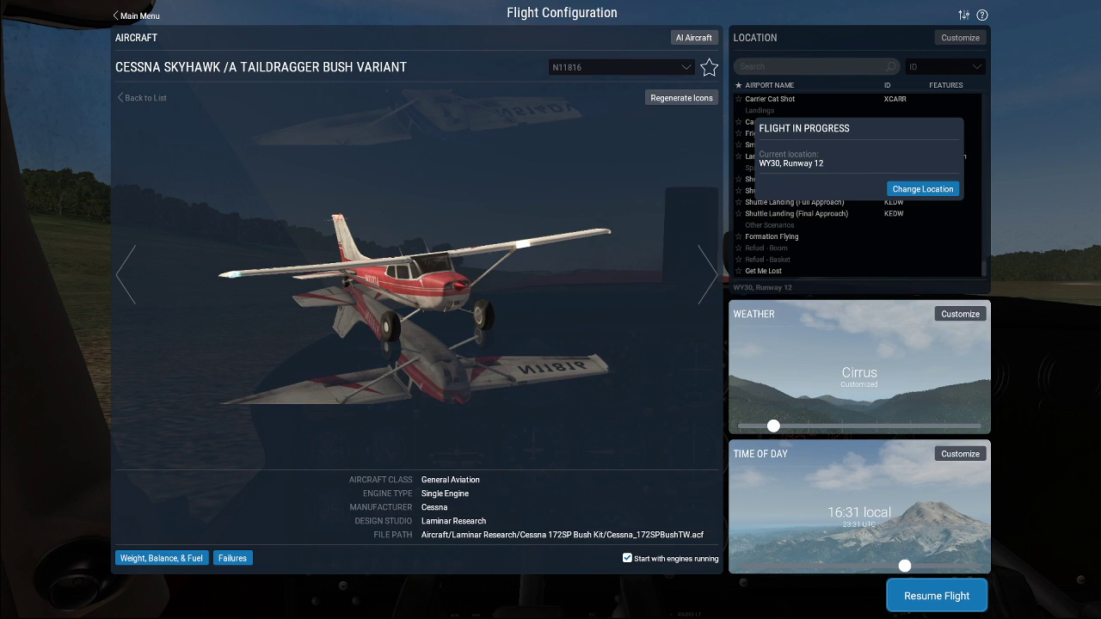
# Step: Change the start location at WY30 Kinky Creek Divide to the first listed ramp spot and confirm it
pyautogui.click(921, 188)
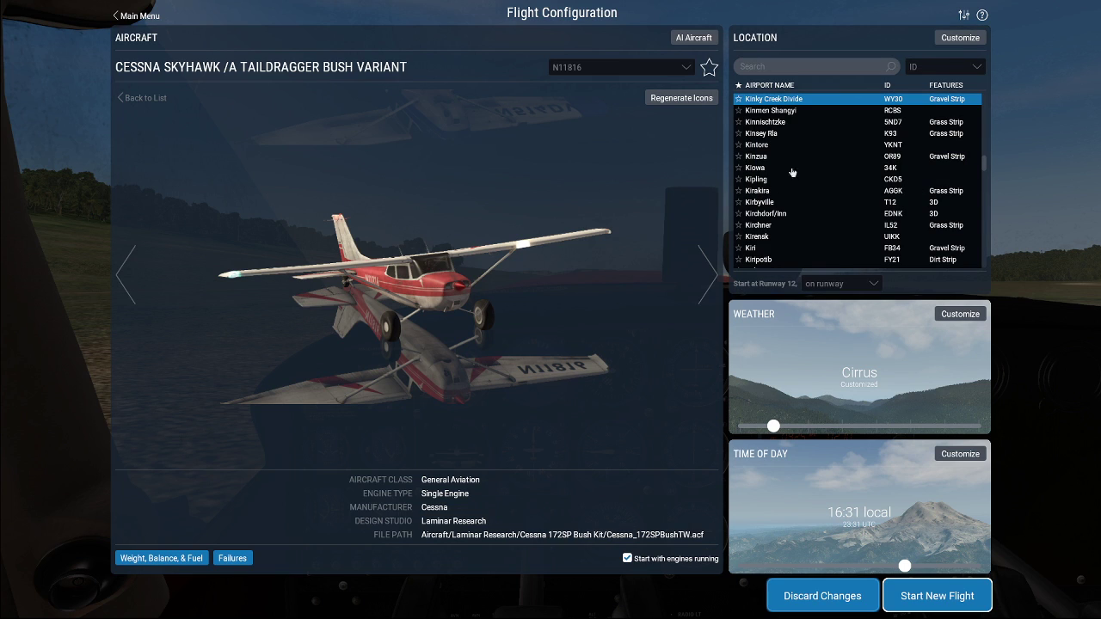
pyautogui.click(960, 38)
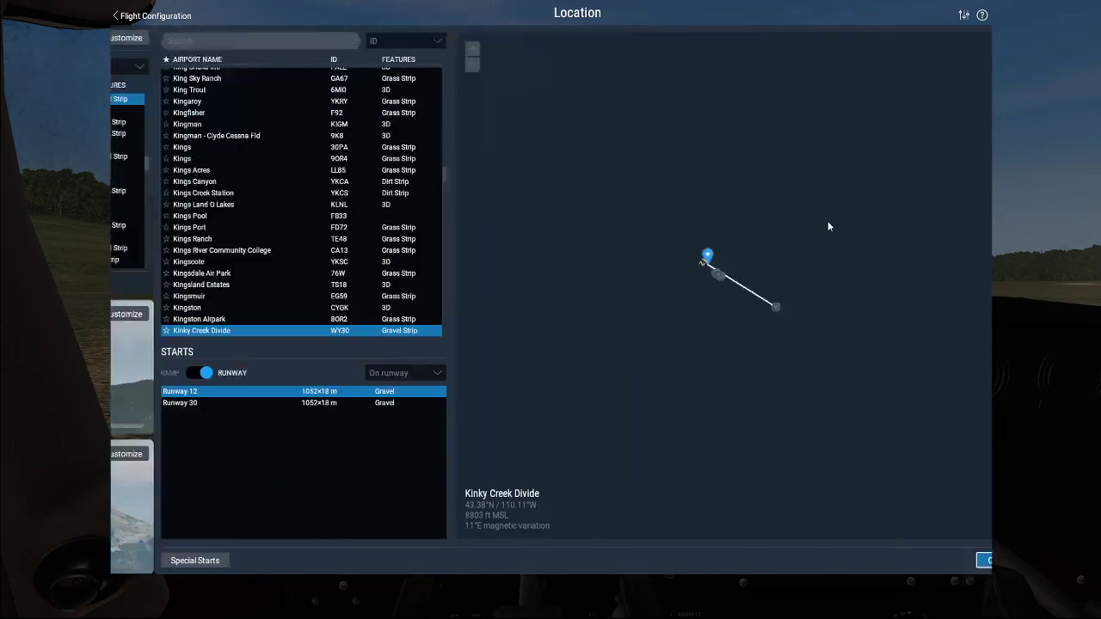
pyautogui.click(604, 241)
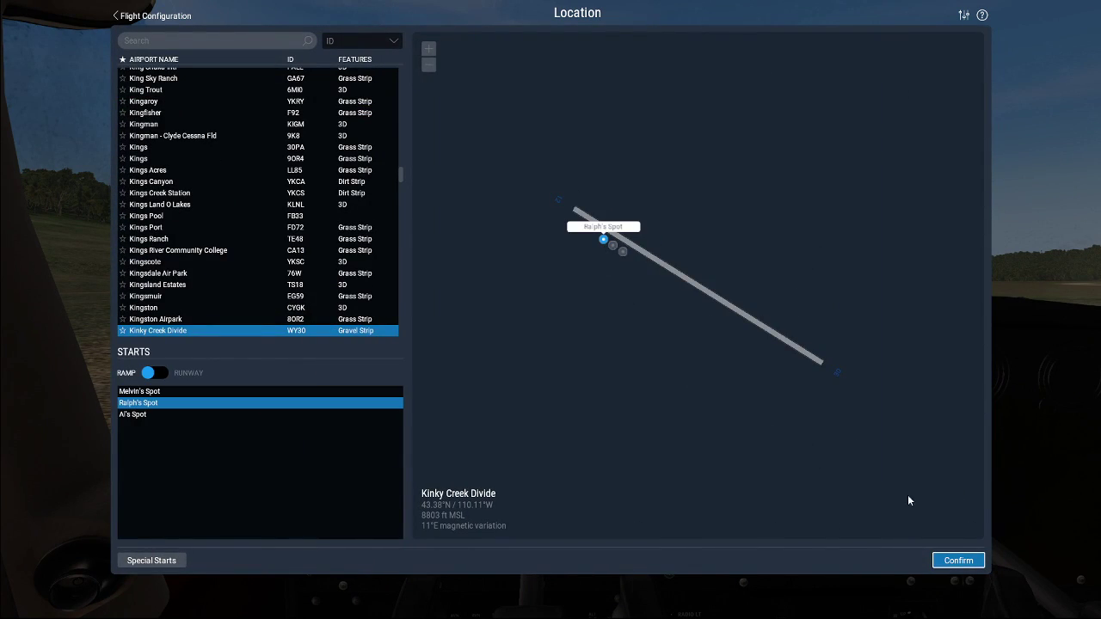
pyautogui.click(958, 561)
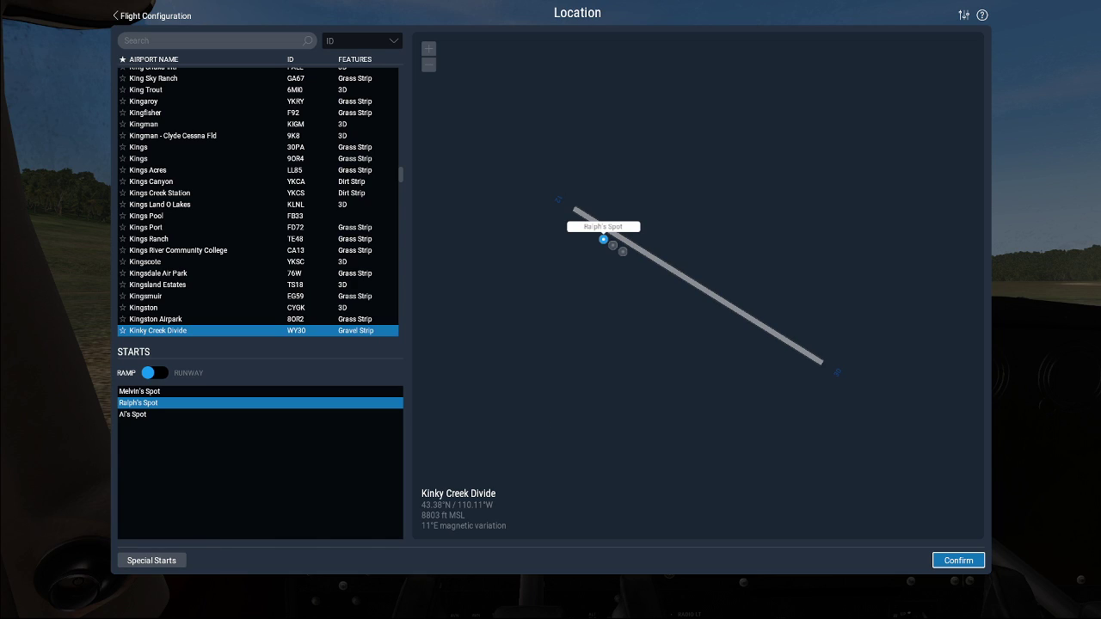
pyautogui.click(953, 561)
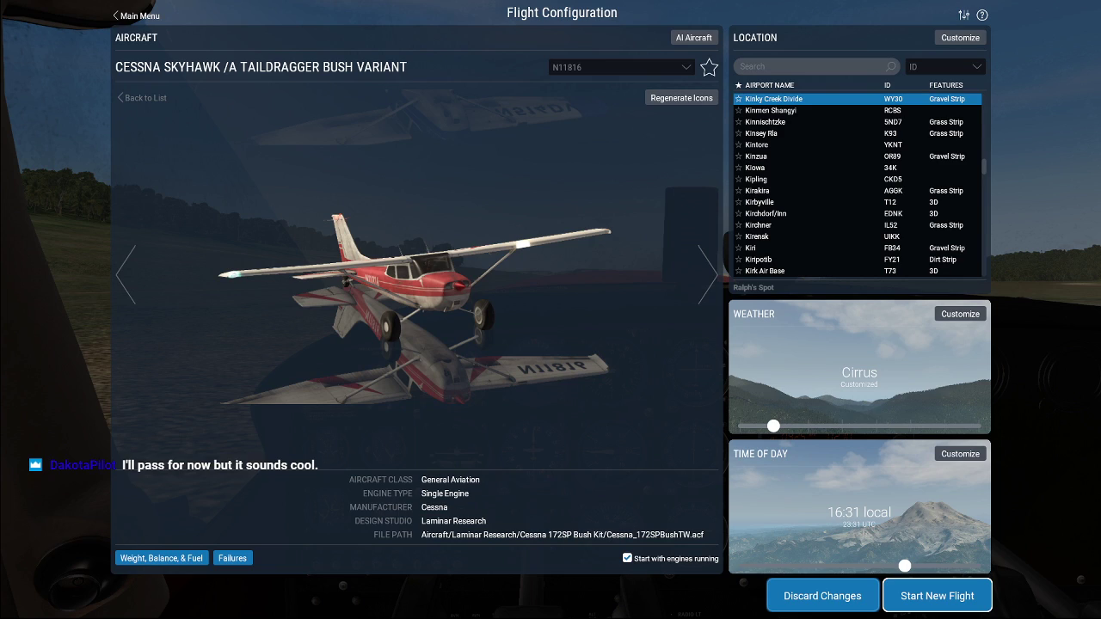
pyautogui.click(938, 595)
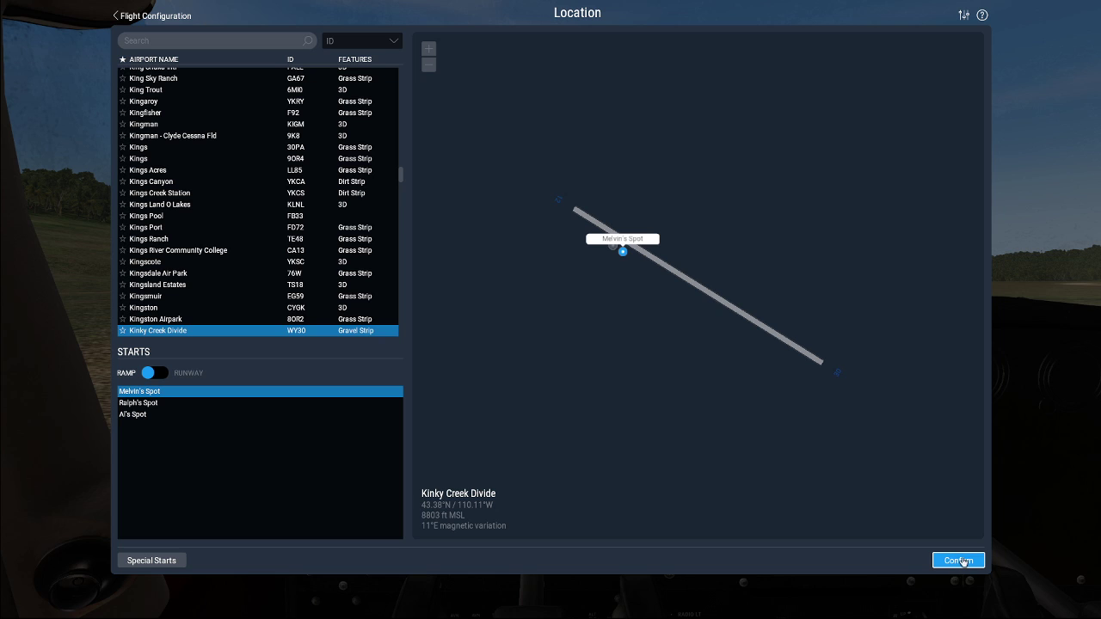
pyautogui.click(958, 561)
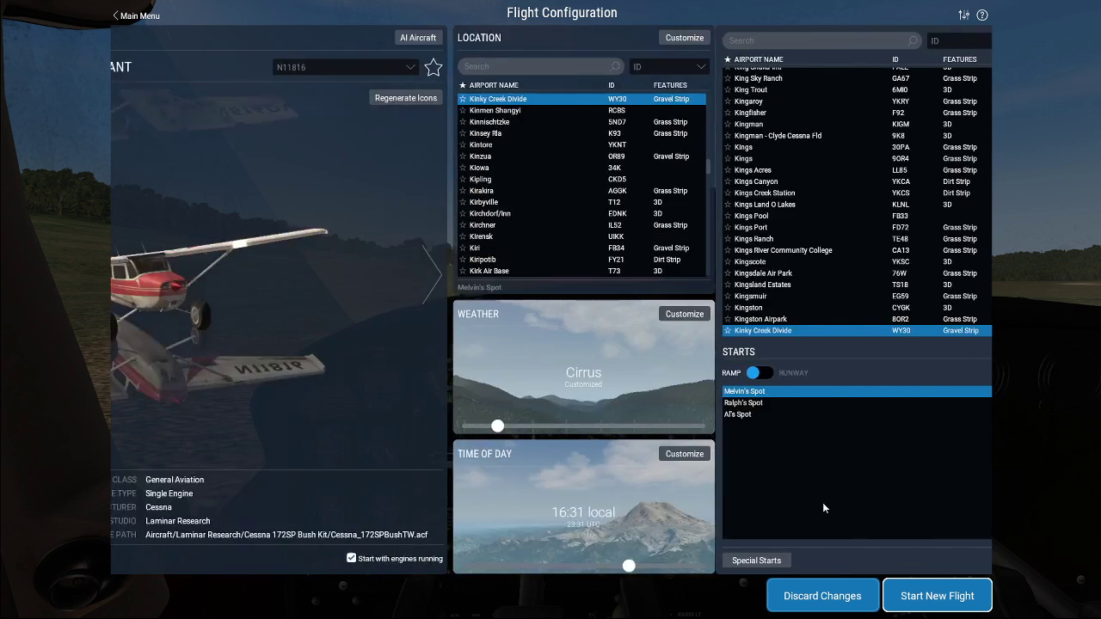